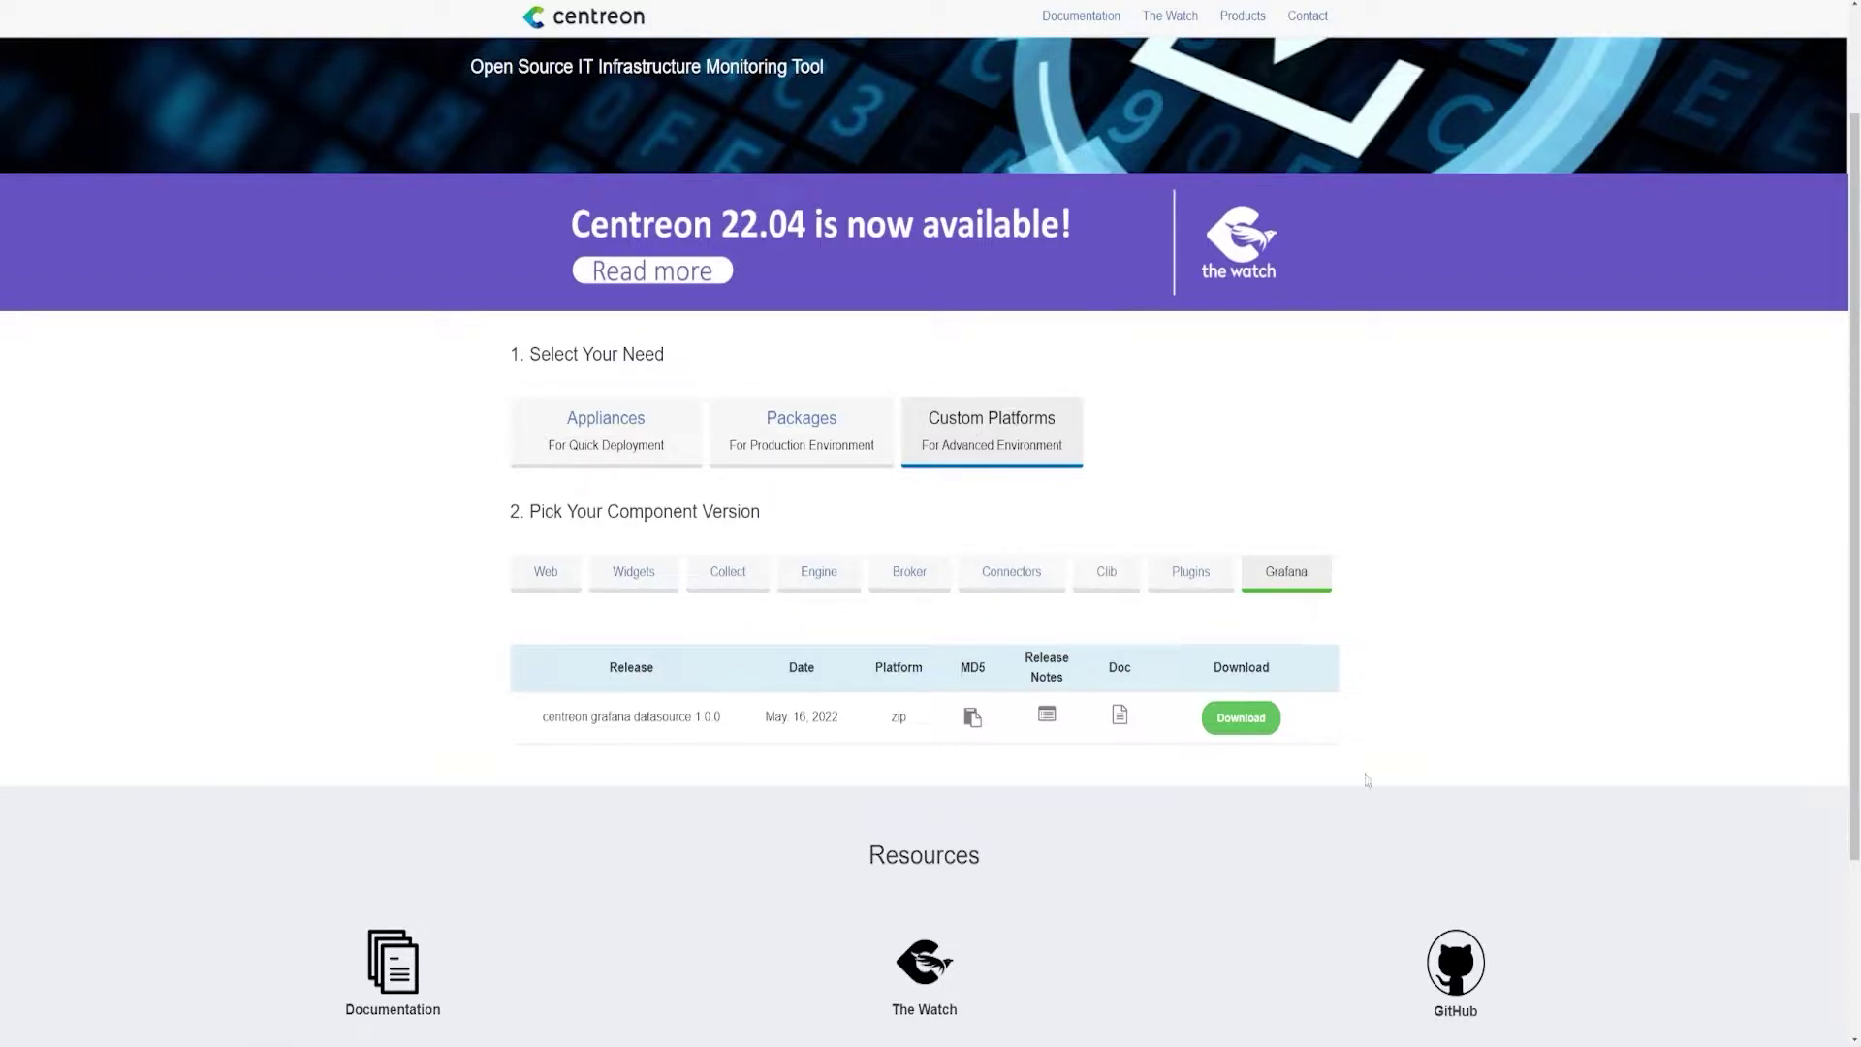
- Download the centreon grafana datasource 1.0.0 zip and bring up the Grafana folder that contains it in File Explorer
{"action": "left_click", "coordinate": [1231, 728]}
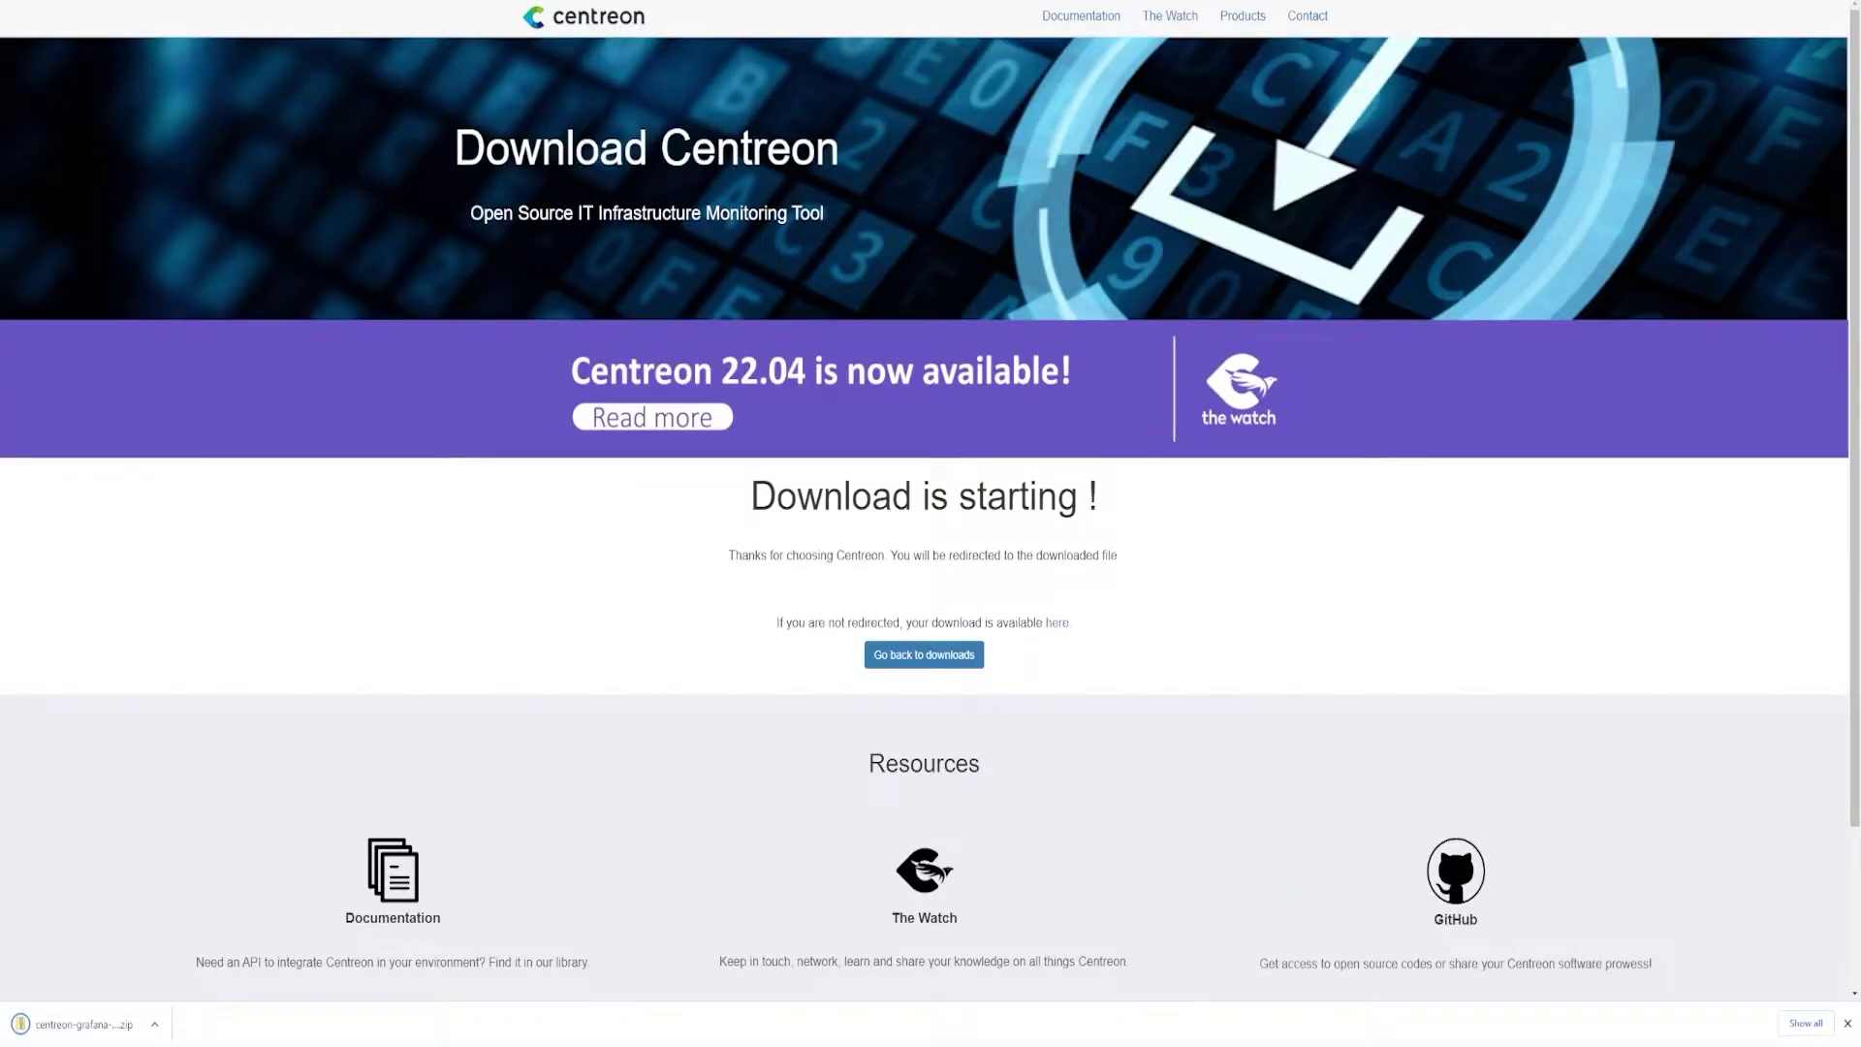
{"action": "mouse_move", "coordinate": [22, 1042]}
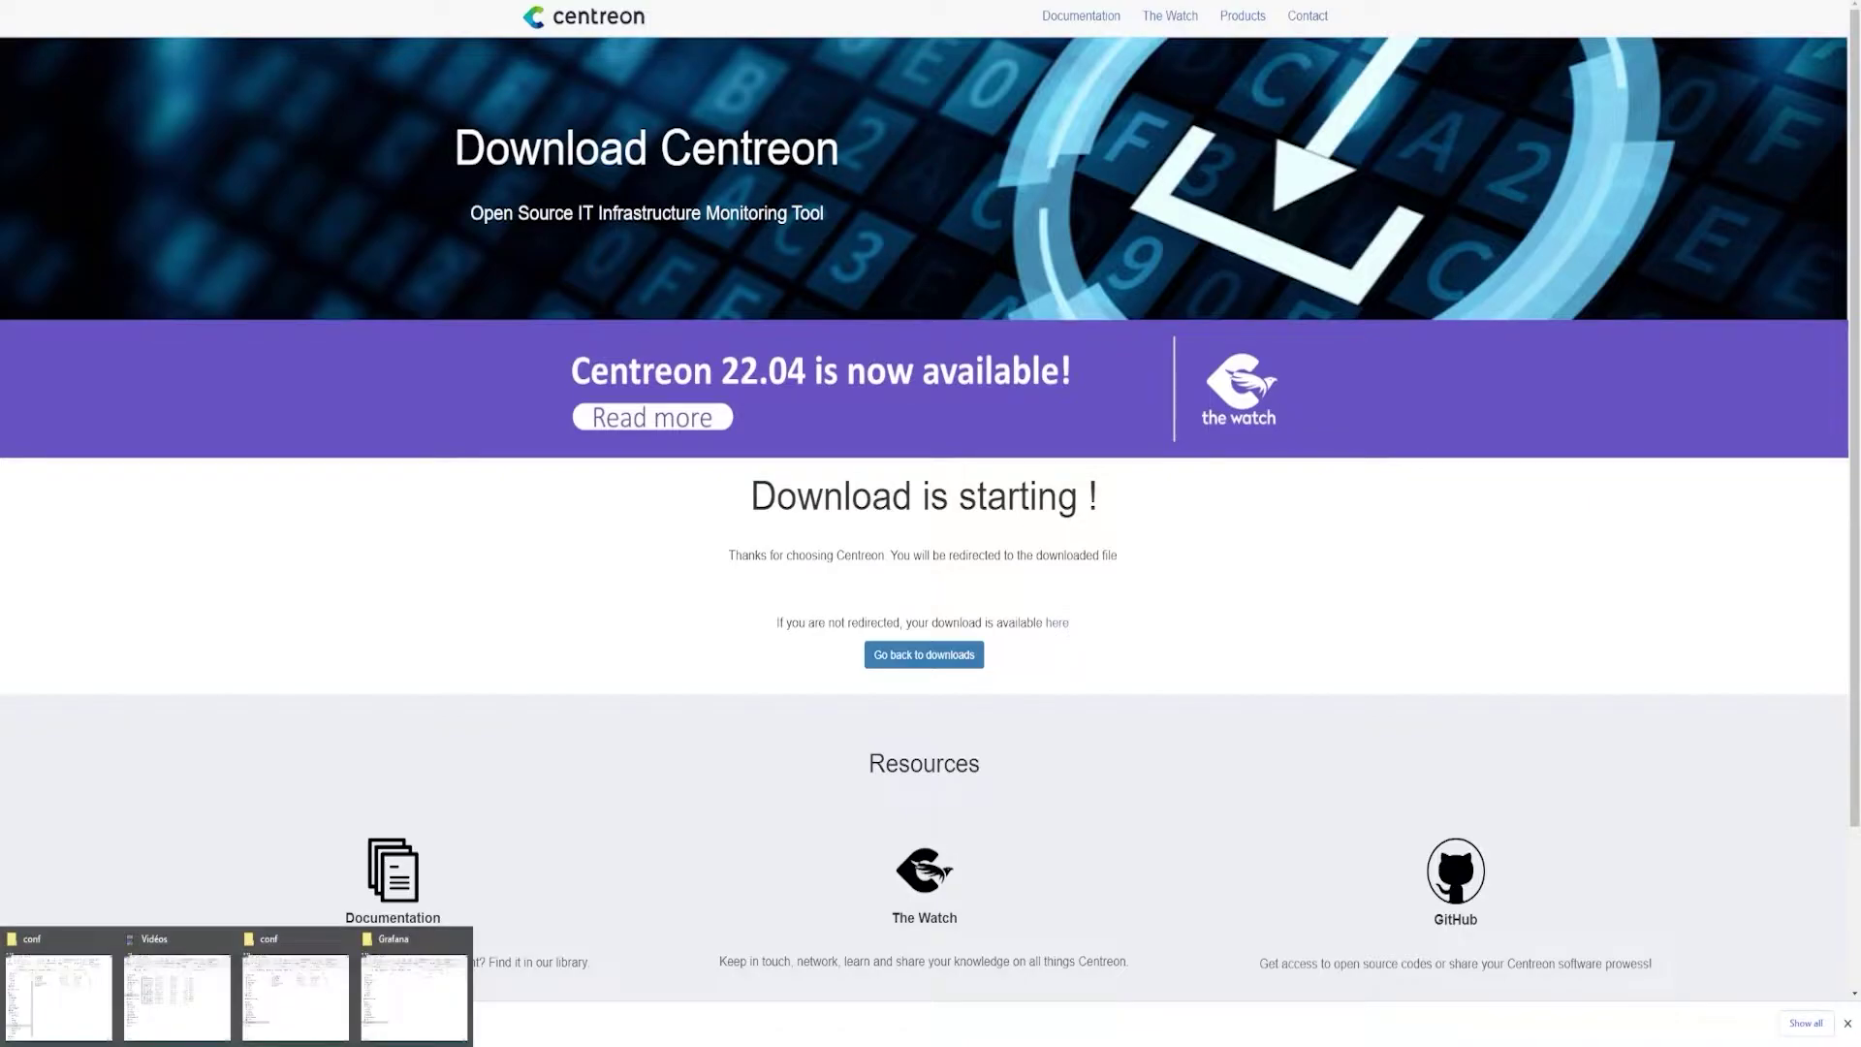
{"action": "left_click", "coordinate": [415, 993]}
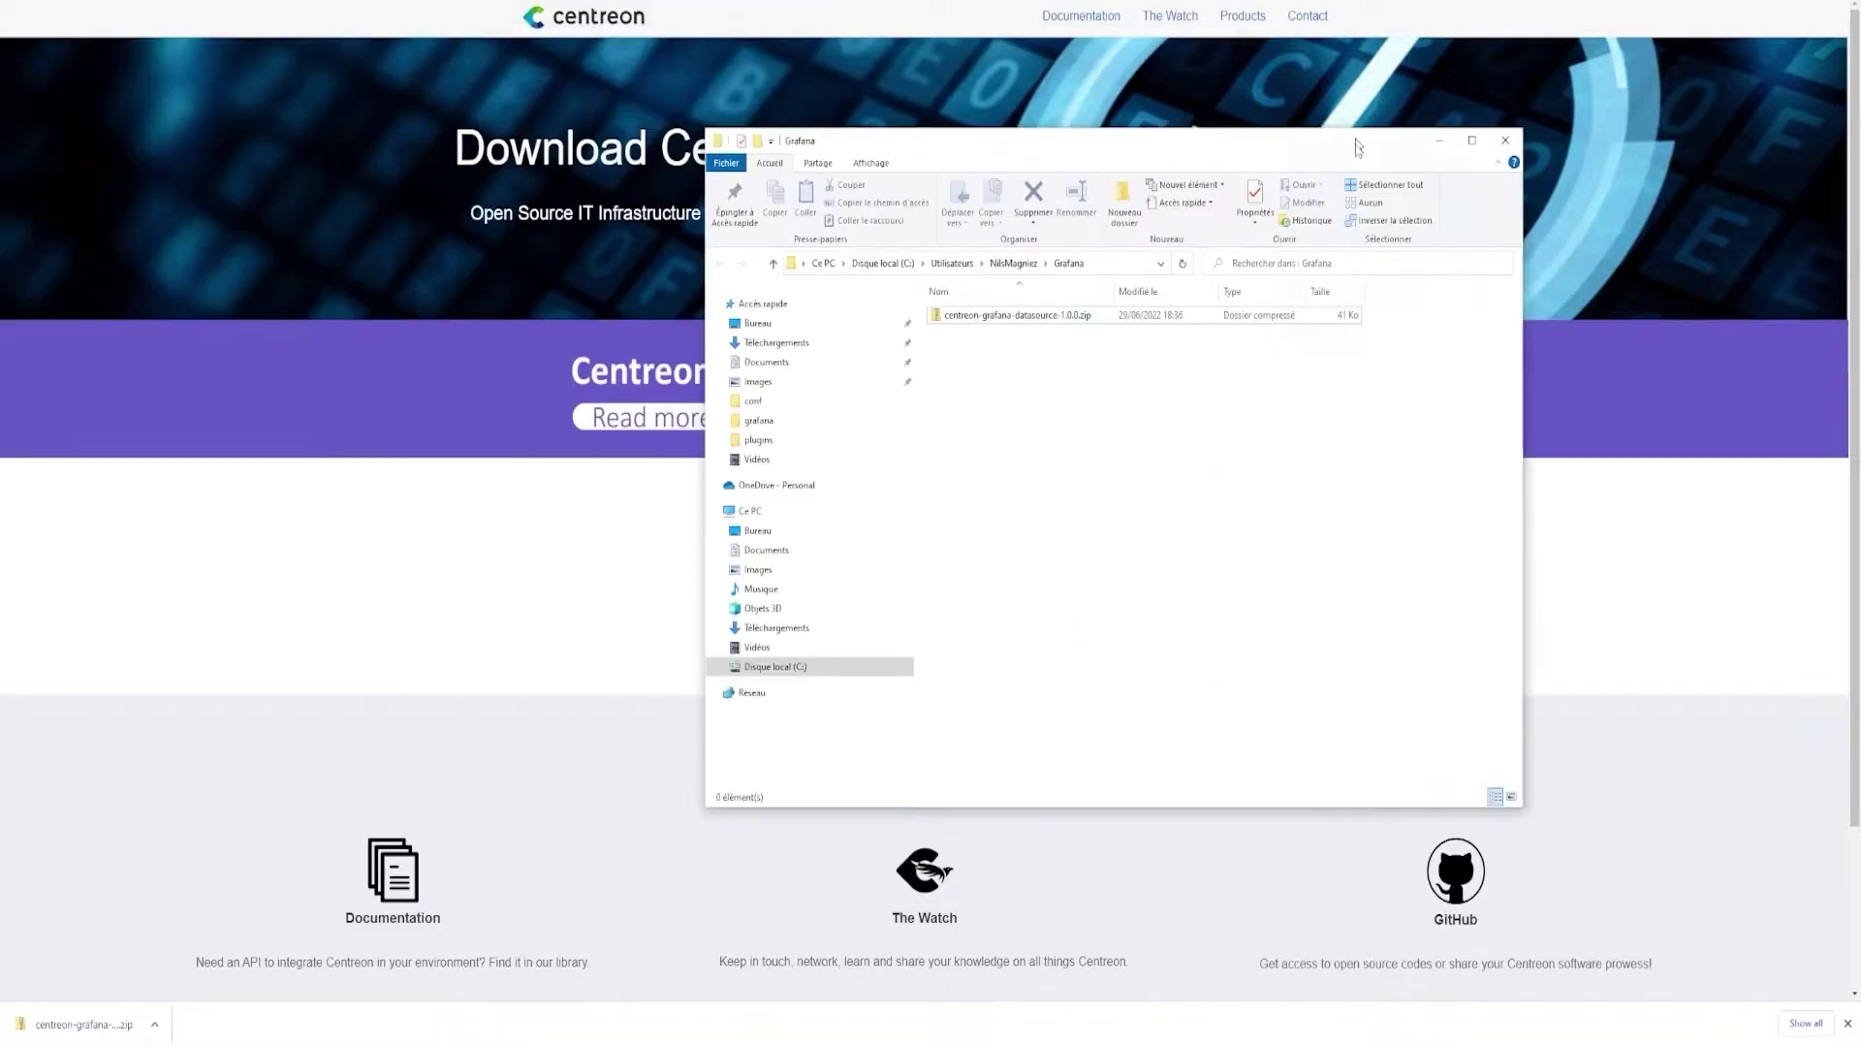
- Extract centreon-grafana-datasource-1.0.0.zip into the current Grafana folder with 7-Zip
{"action": "left_click", "coordinate": [1059, 416]}
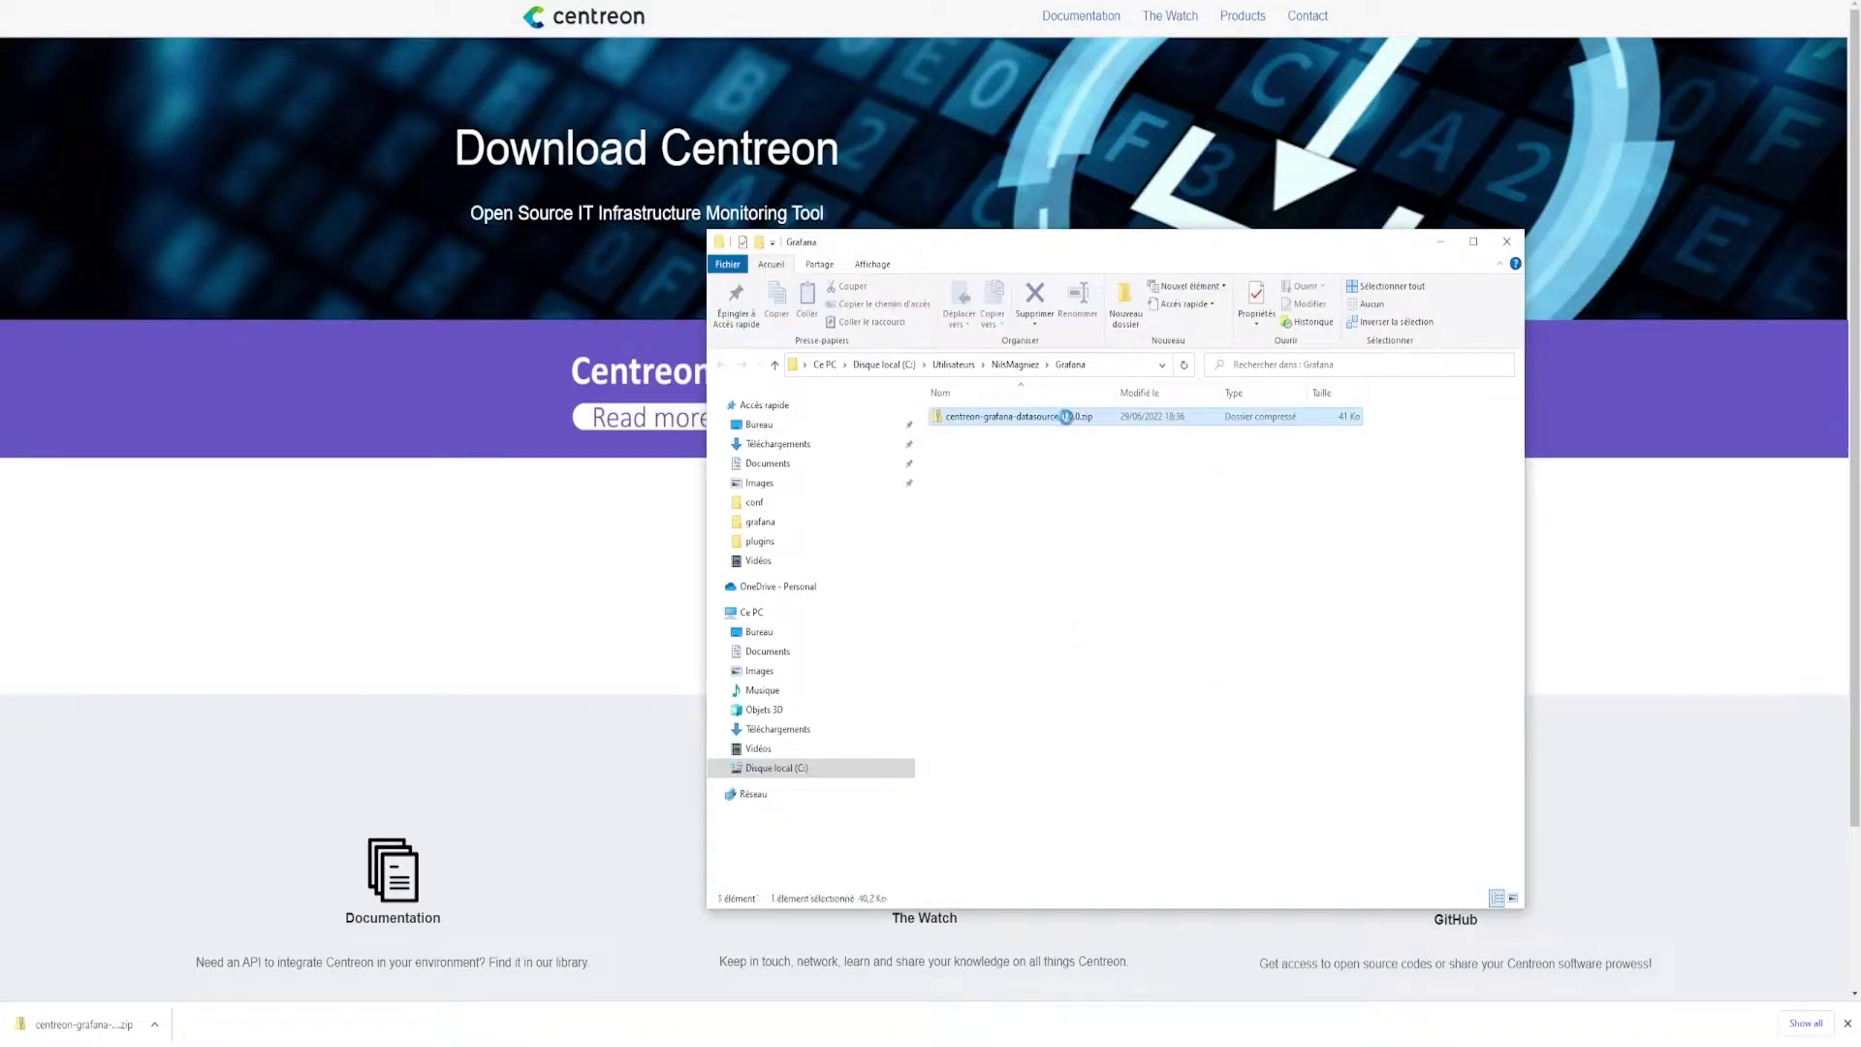
{"action": "right_click", "coordinate": [1059, 417]}
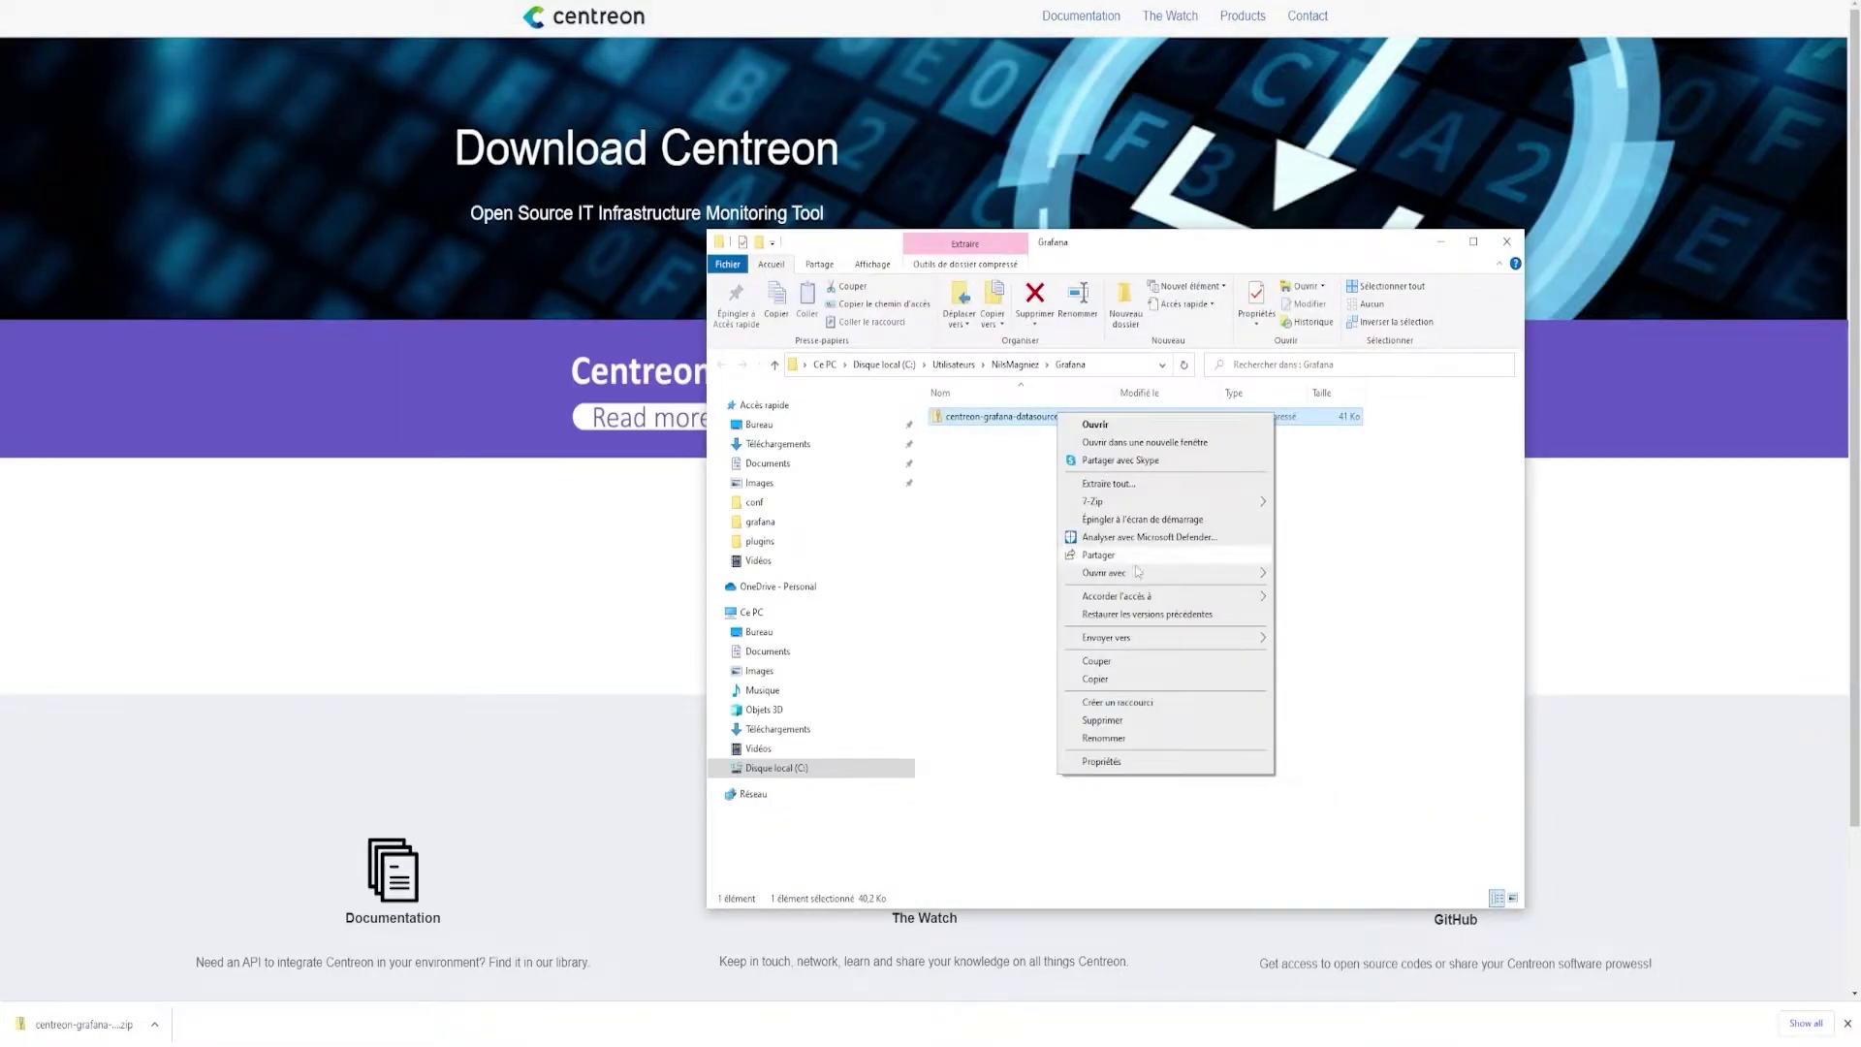
{"action": "mouse_move", "coordinate": [1150, 493]}
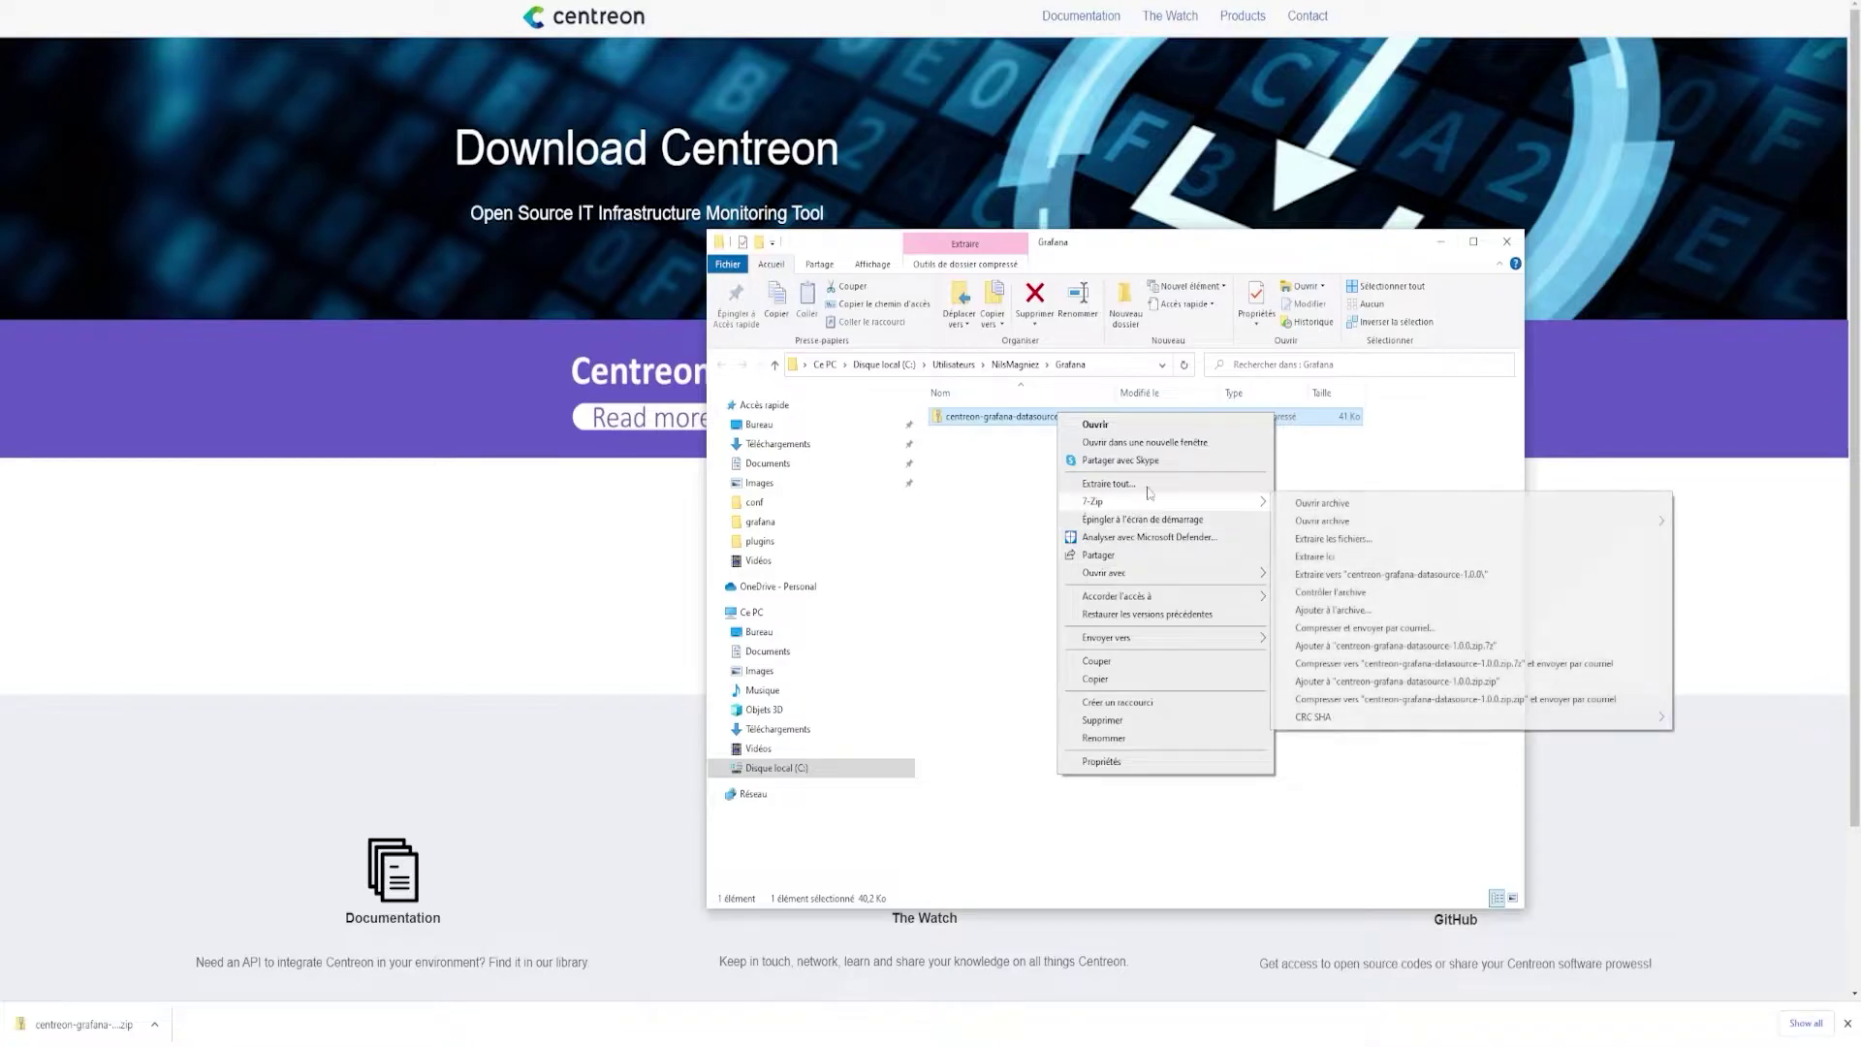
{"action": "left_click", "coordinate": [1314, 557]}
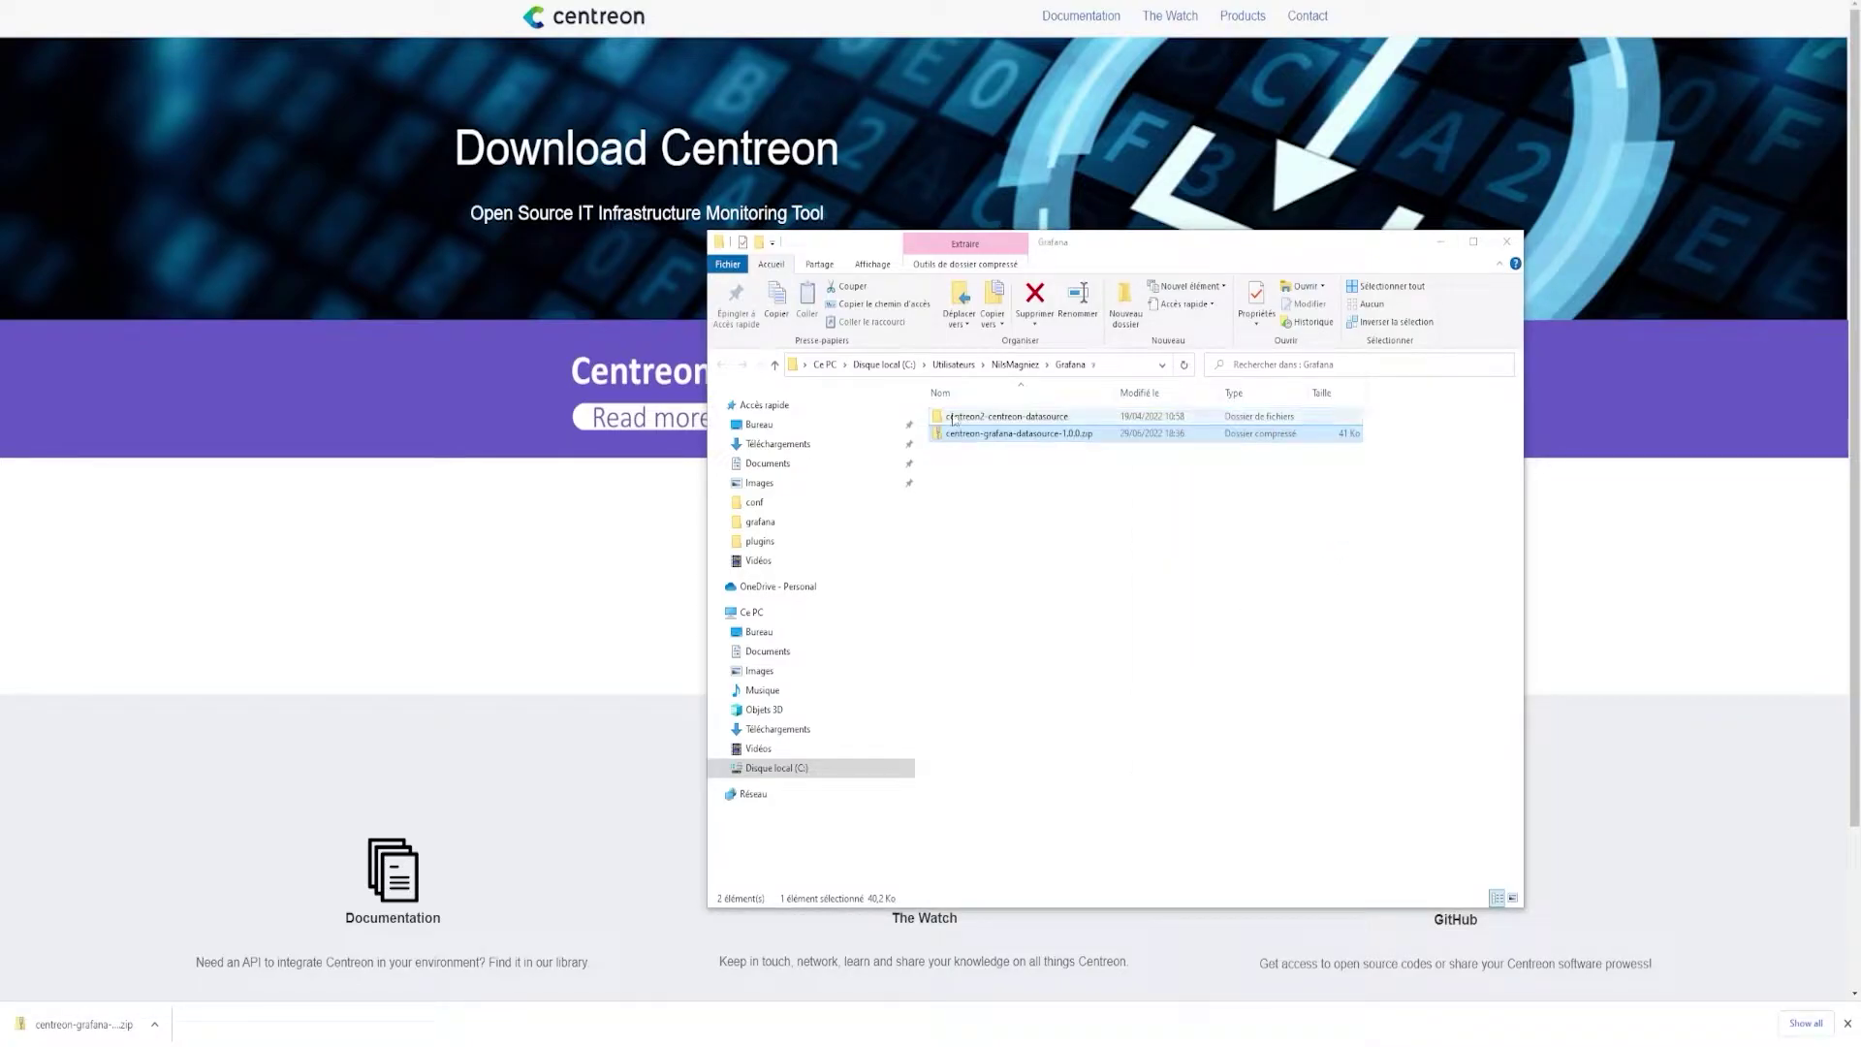
- Copy the centreon2-centreon-datasource folder into GrafanaLabs\grafana\data\plugins under Programmes on drive C, authorising the copy with administrator rights
{"action": "left_click", "coordinate": [1029, 421]}
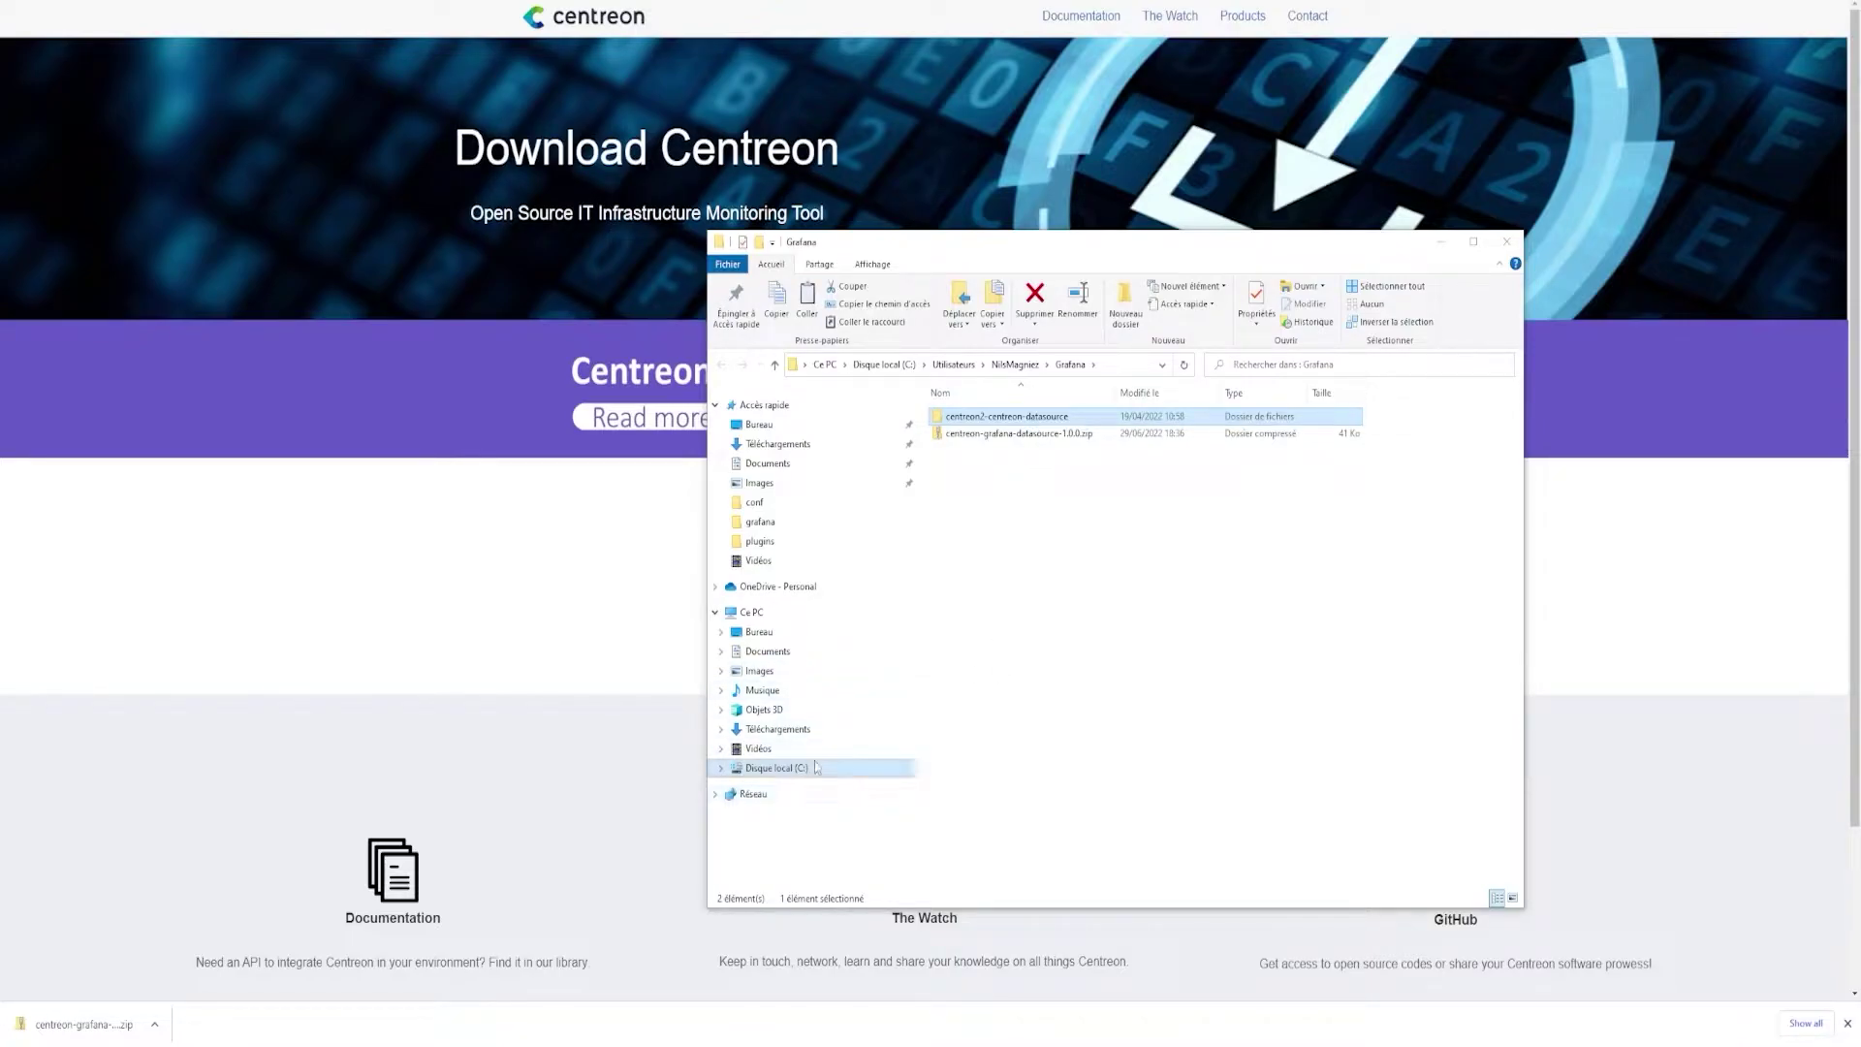
{"action": "left_click", "coordinate": [772, 776]}
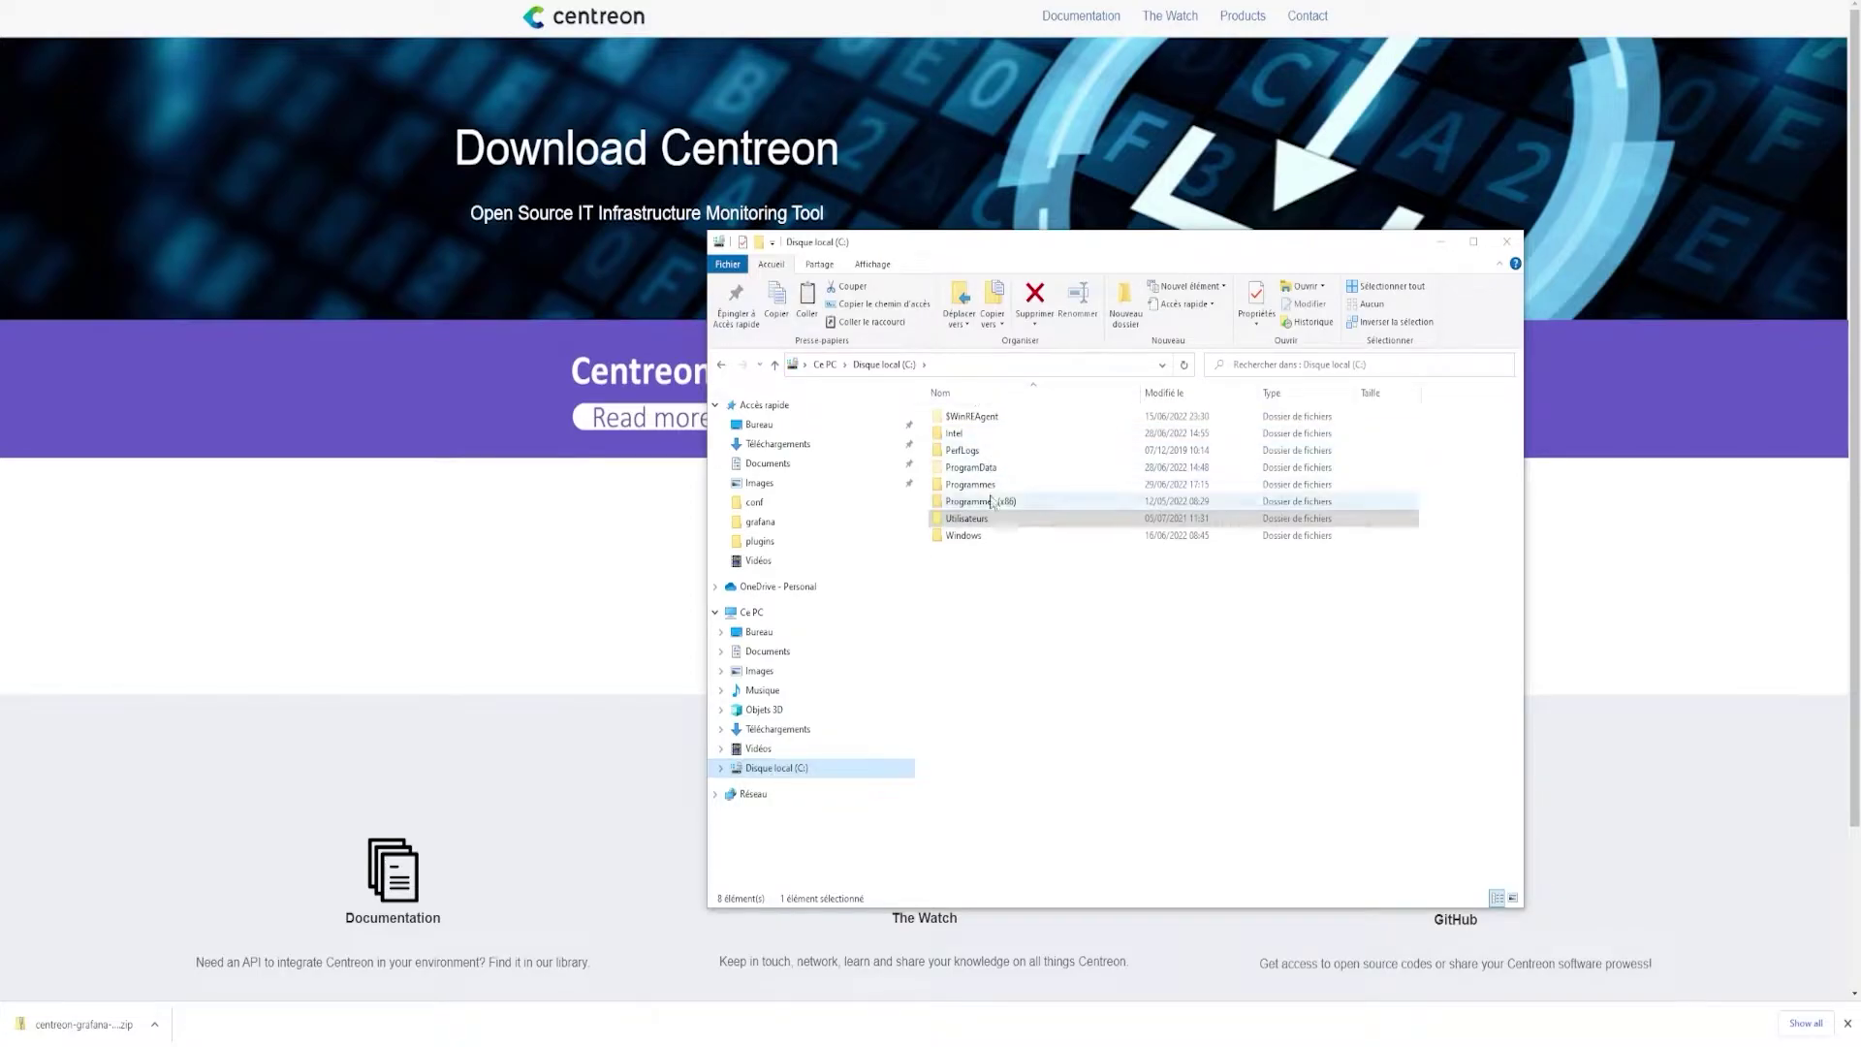
{"action": "double_click", "coordinate": [986, 486]}
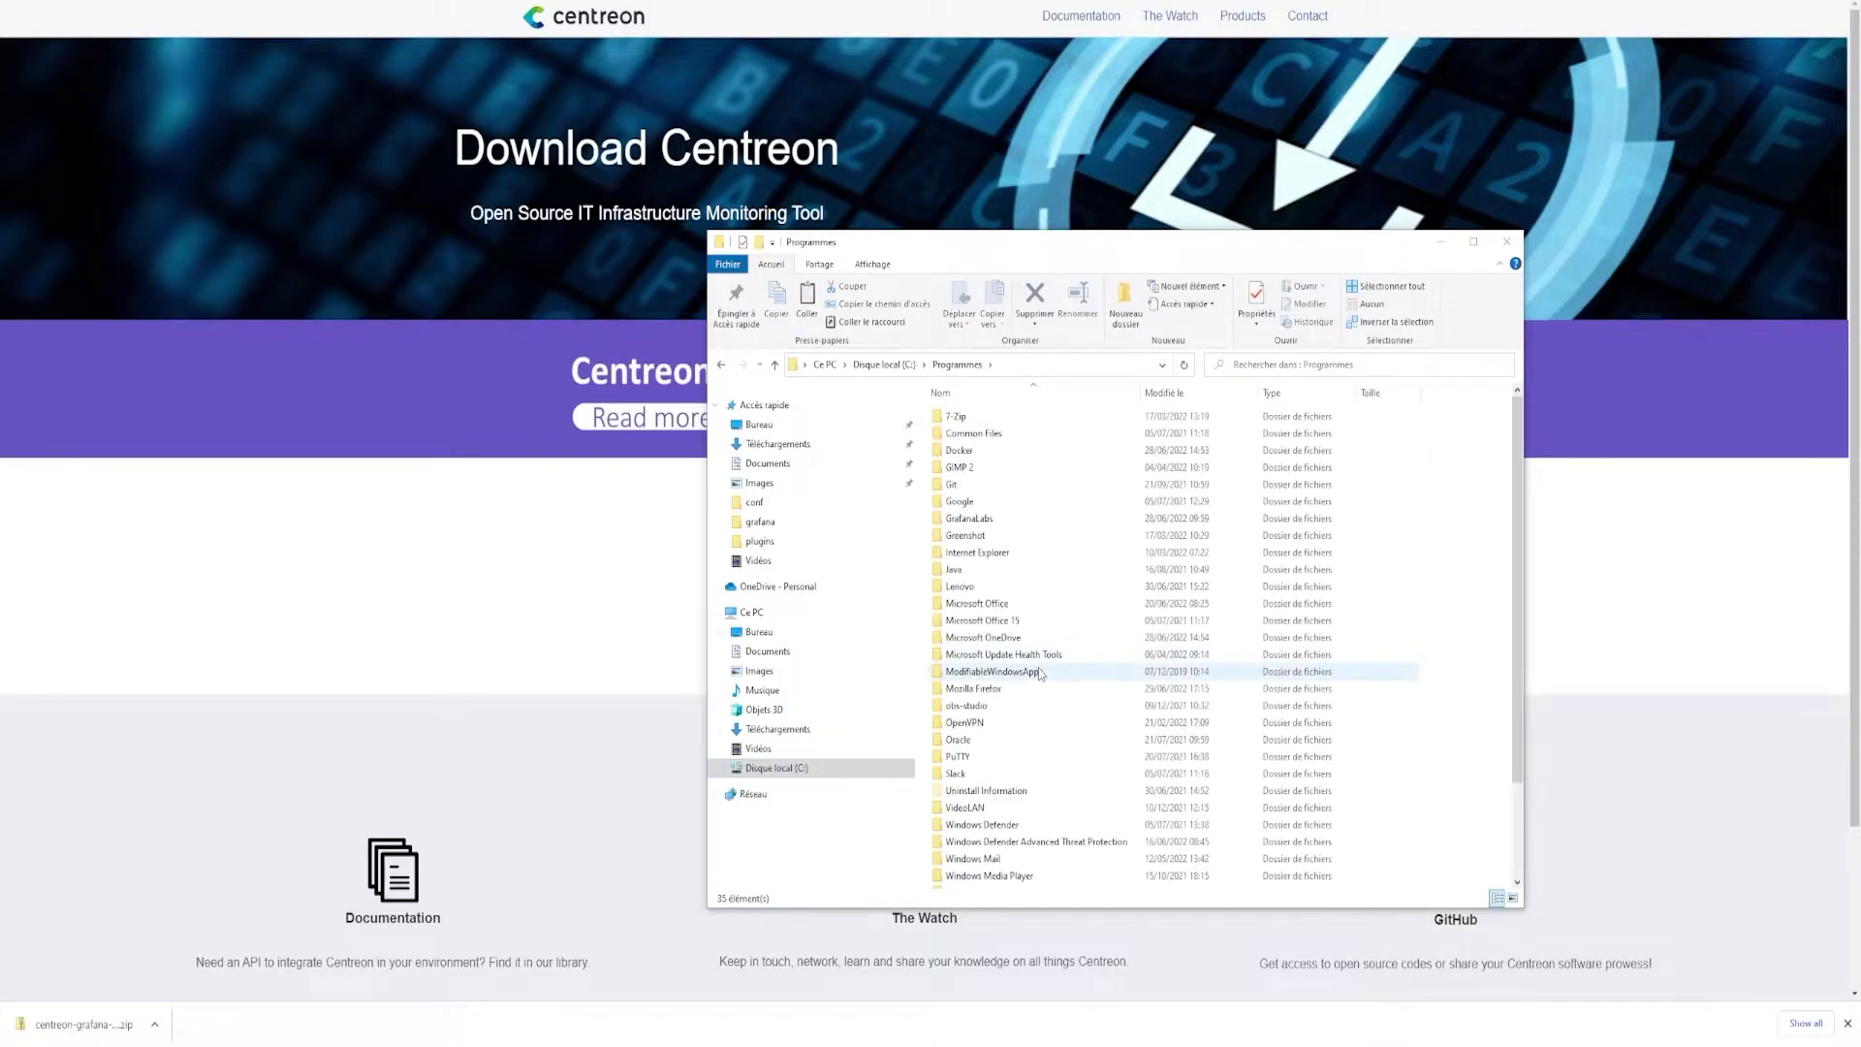
{"action": "left_click", "coordinate": [972, 520]}
{"action": "double_click", "coordinate": [971, 520]}
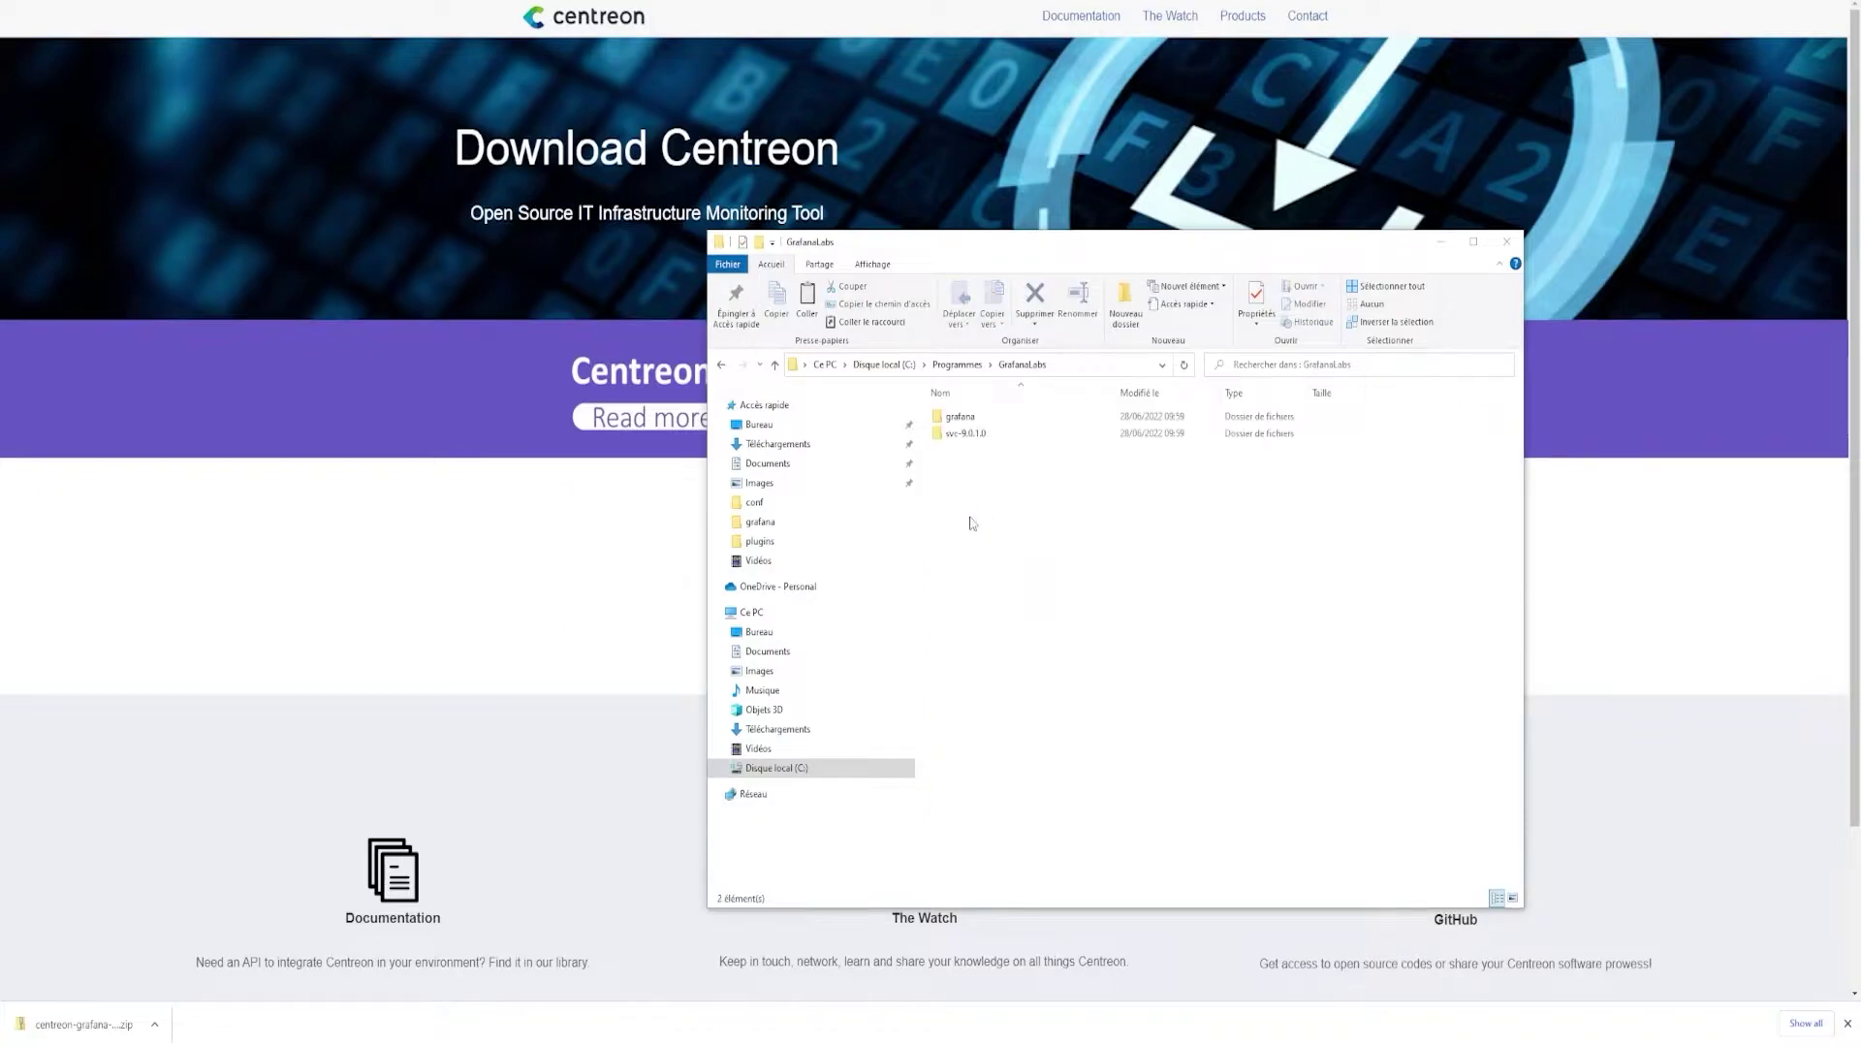
{"action": "left_click", "coordinate": [962, 424]}
{"action": "double_click", "coordinate": [963, 424]}
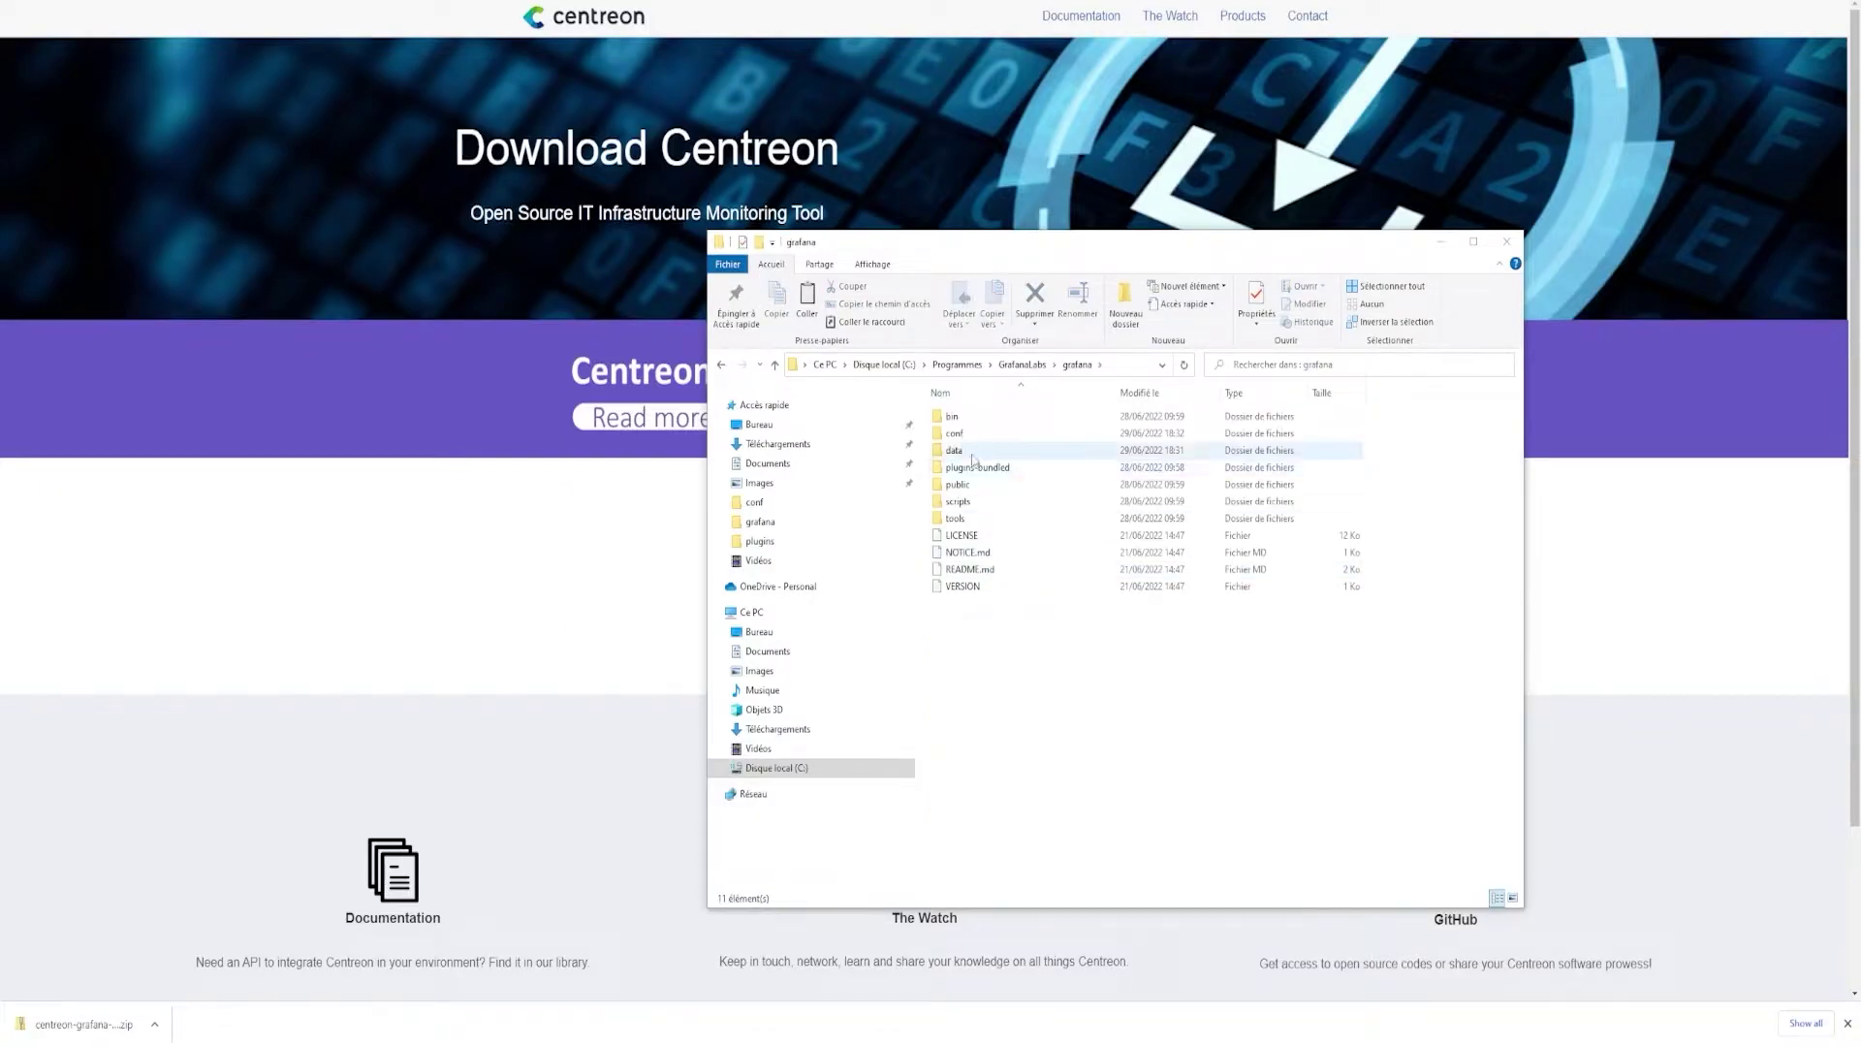
{"action": "double_click", "coordinate": [974, 459]}
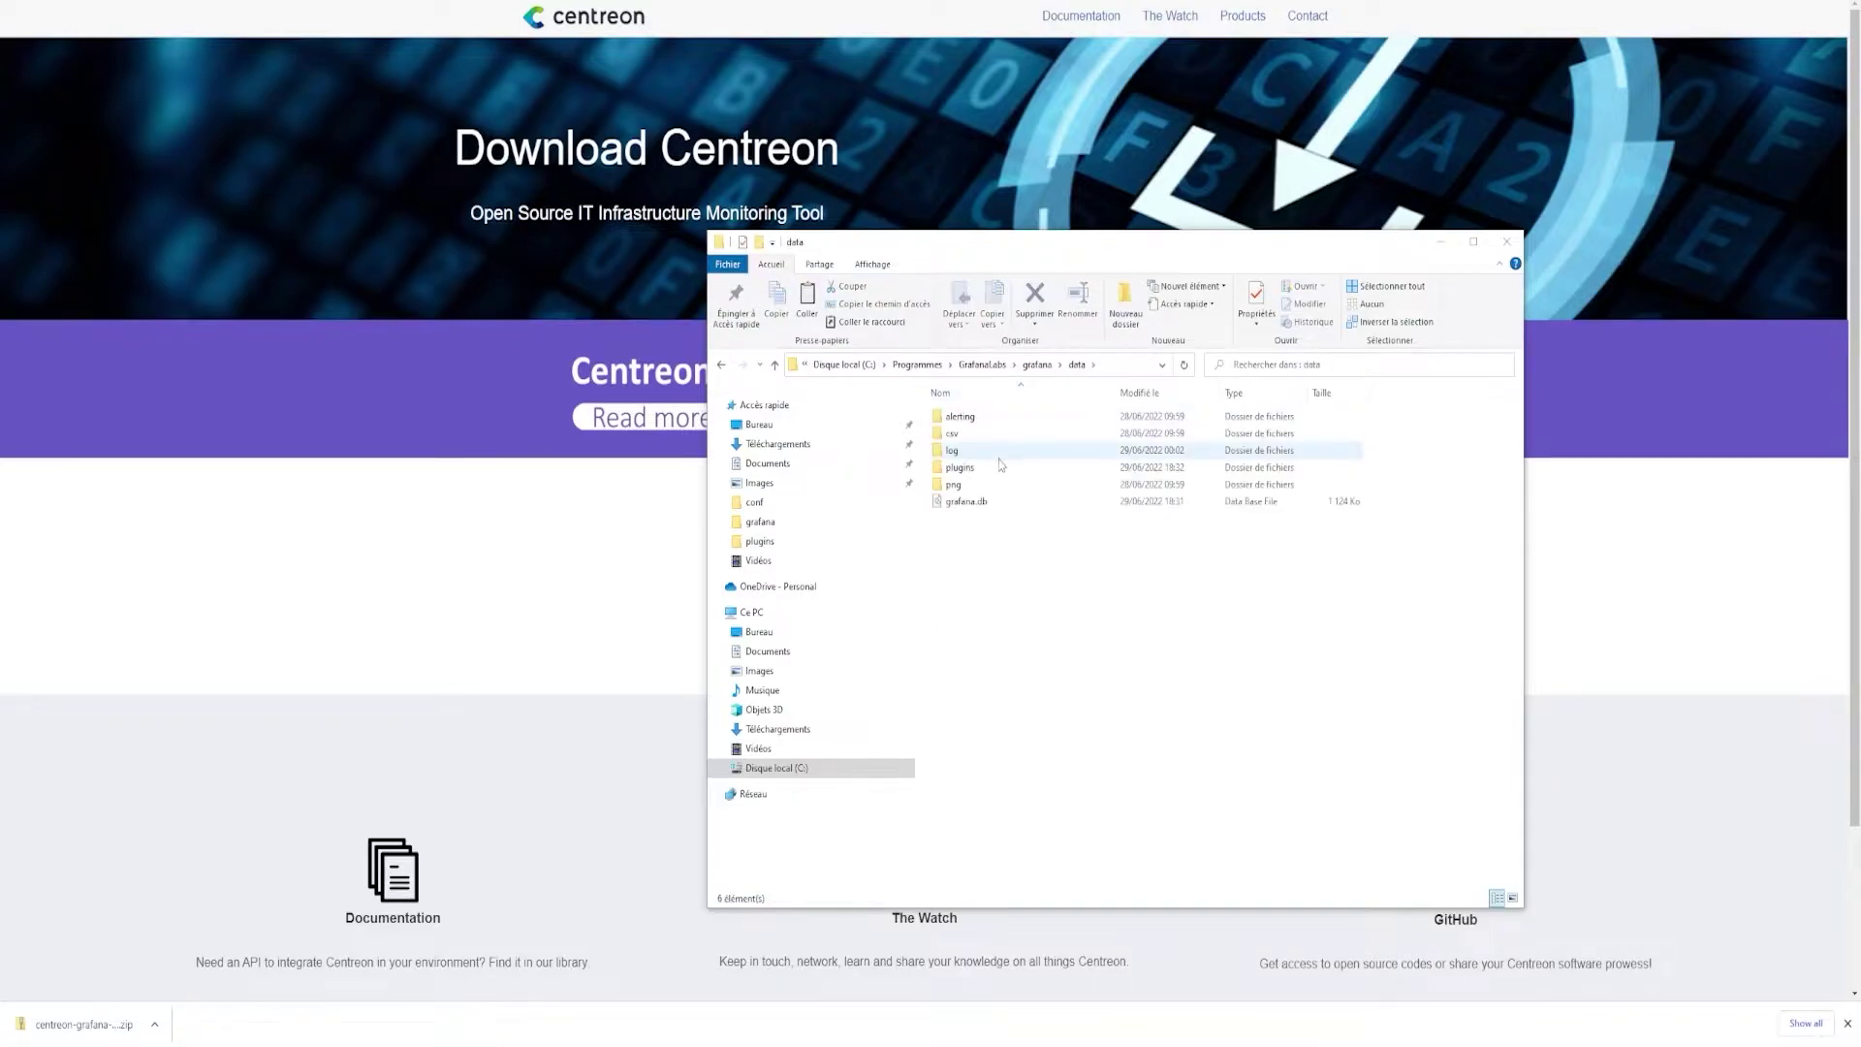
{"action": "double_click", "coordinate": [981, 467]}
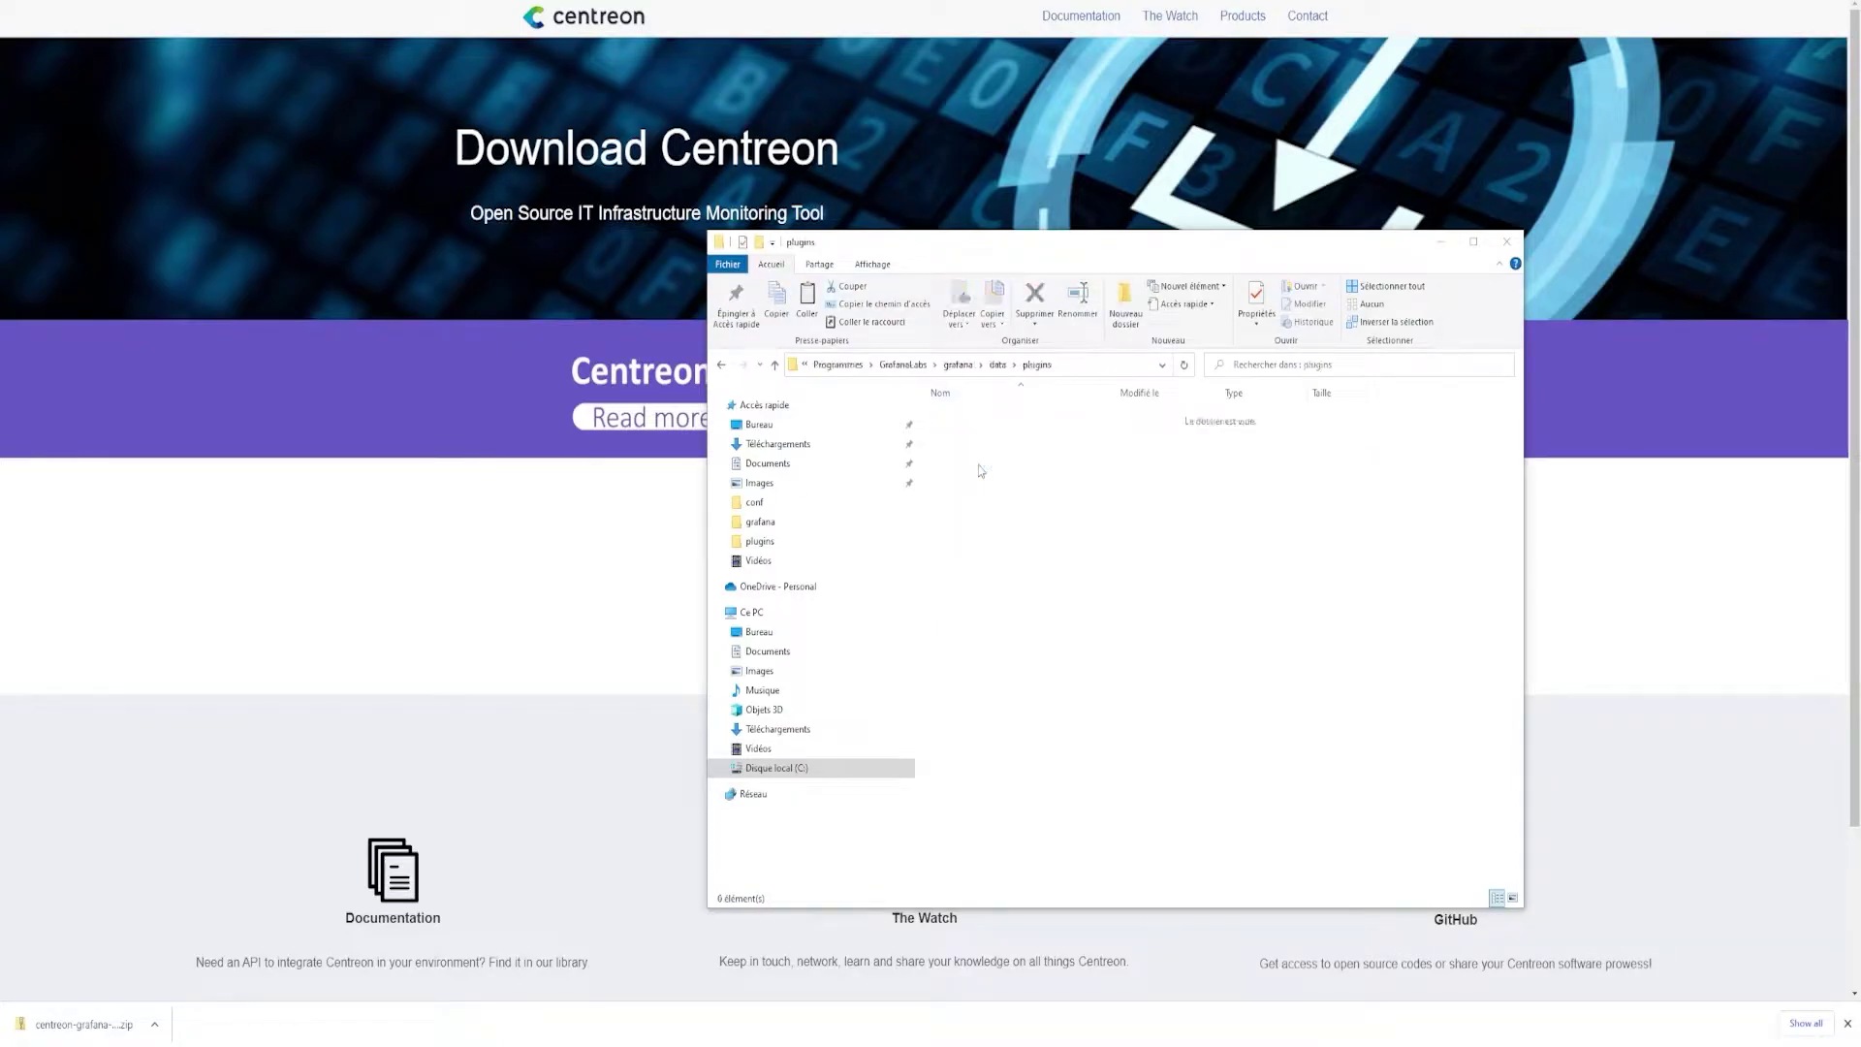
{"action": "key", "text": "ctrl+v"}
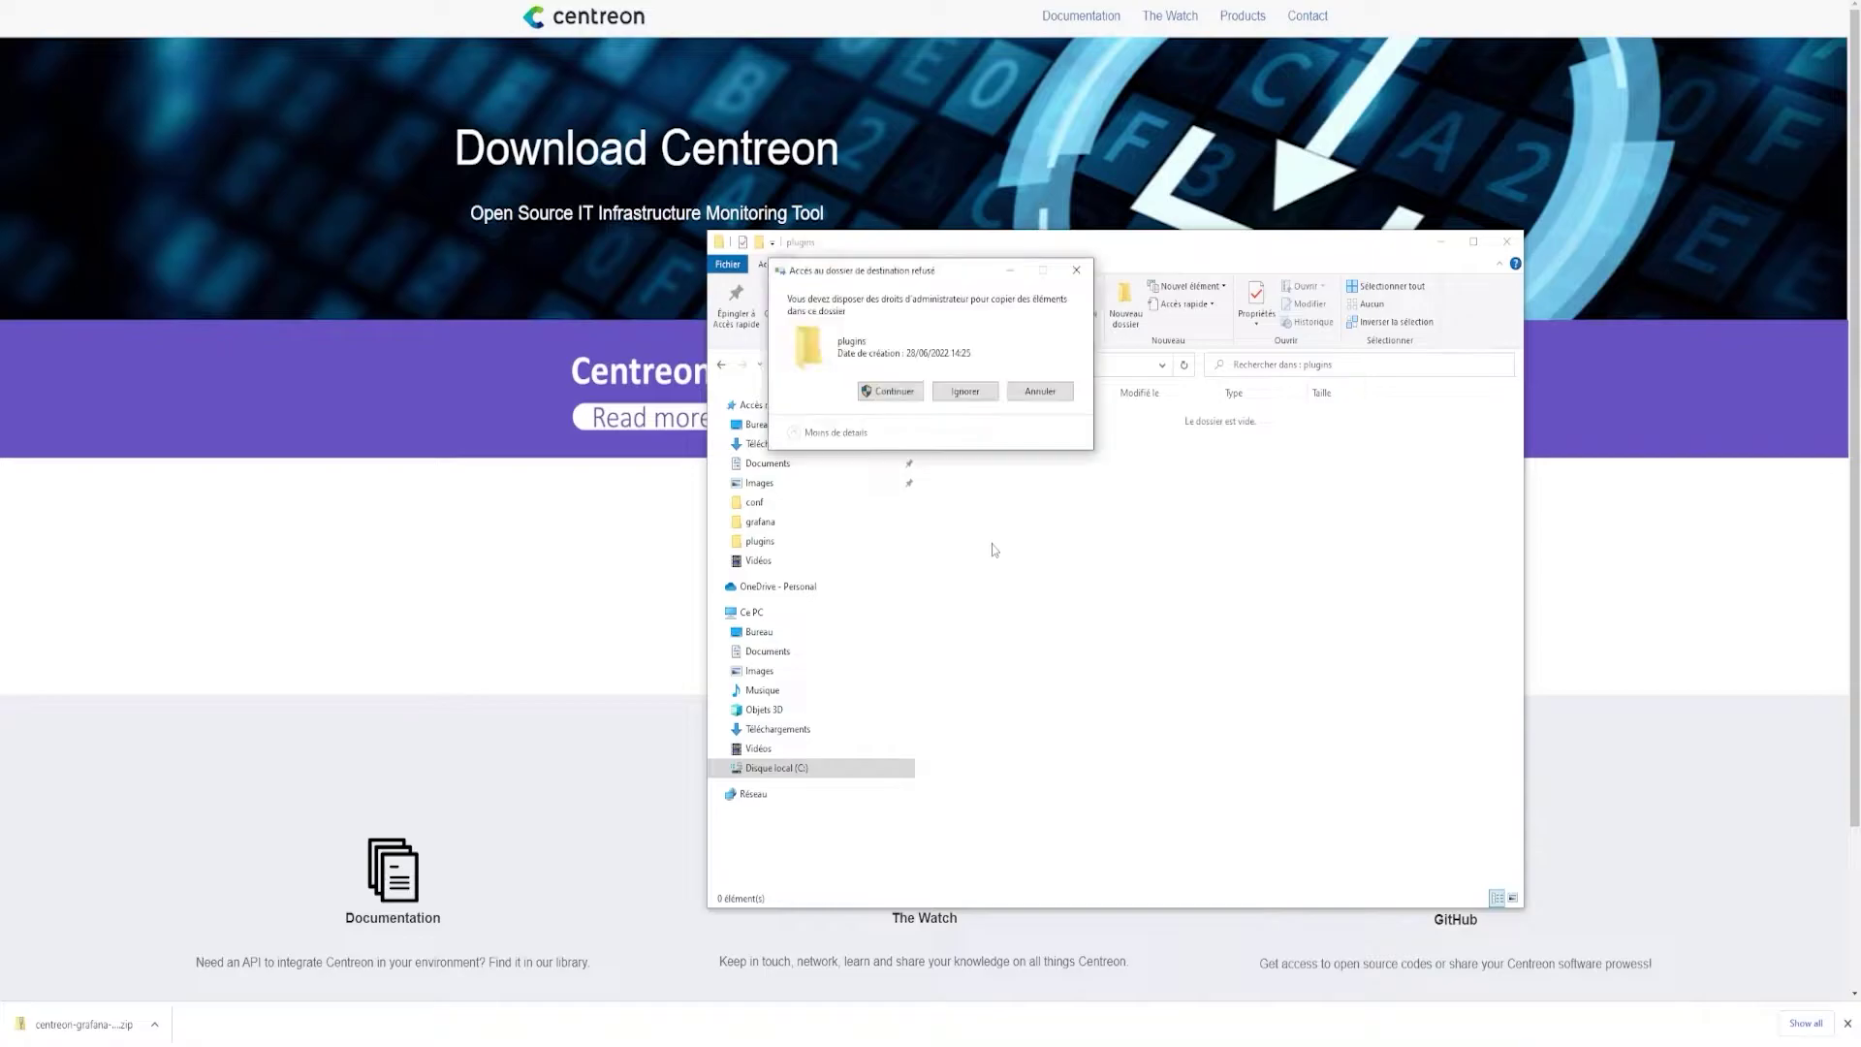
{"action": "left_click", "coordinate": [900, 395]}
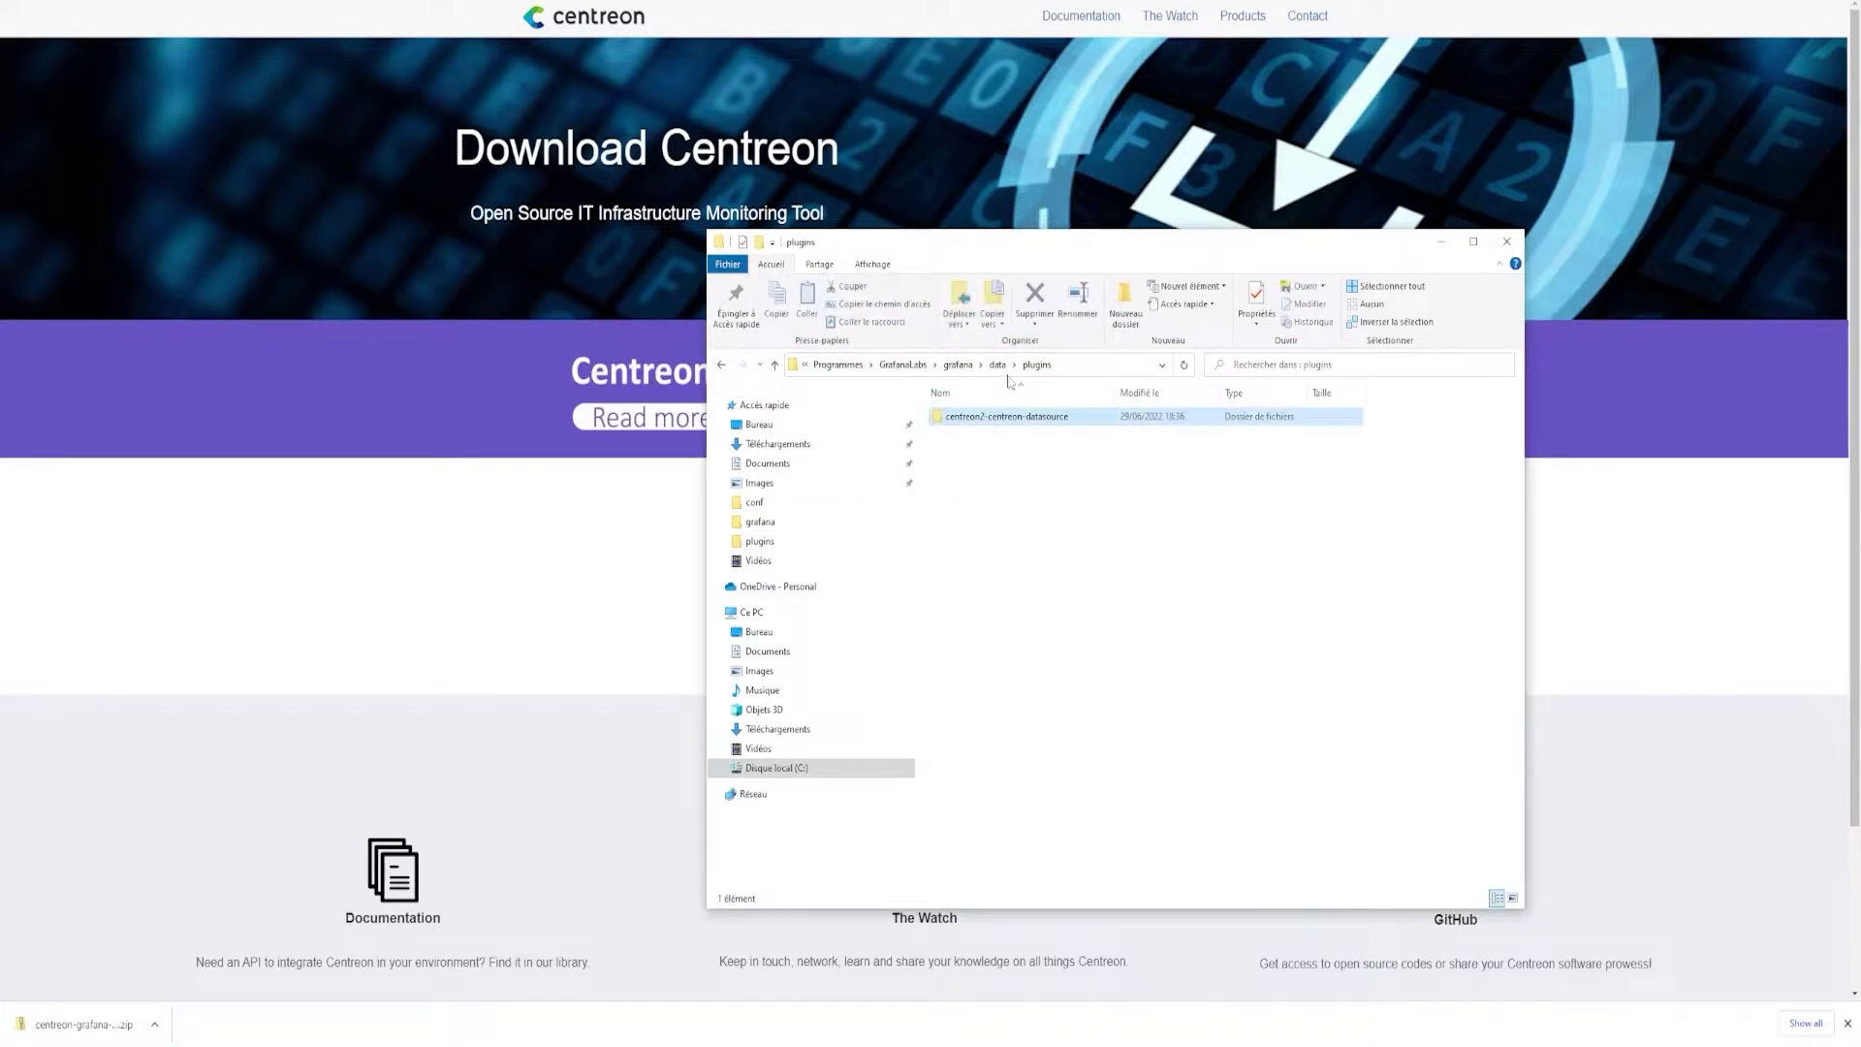
- Duplicate defaults.ini within Grafana's conf folder, authorising the copy with administrator rights
{"action": "left_click", "coordinate": [959, 365]}
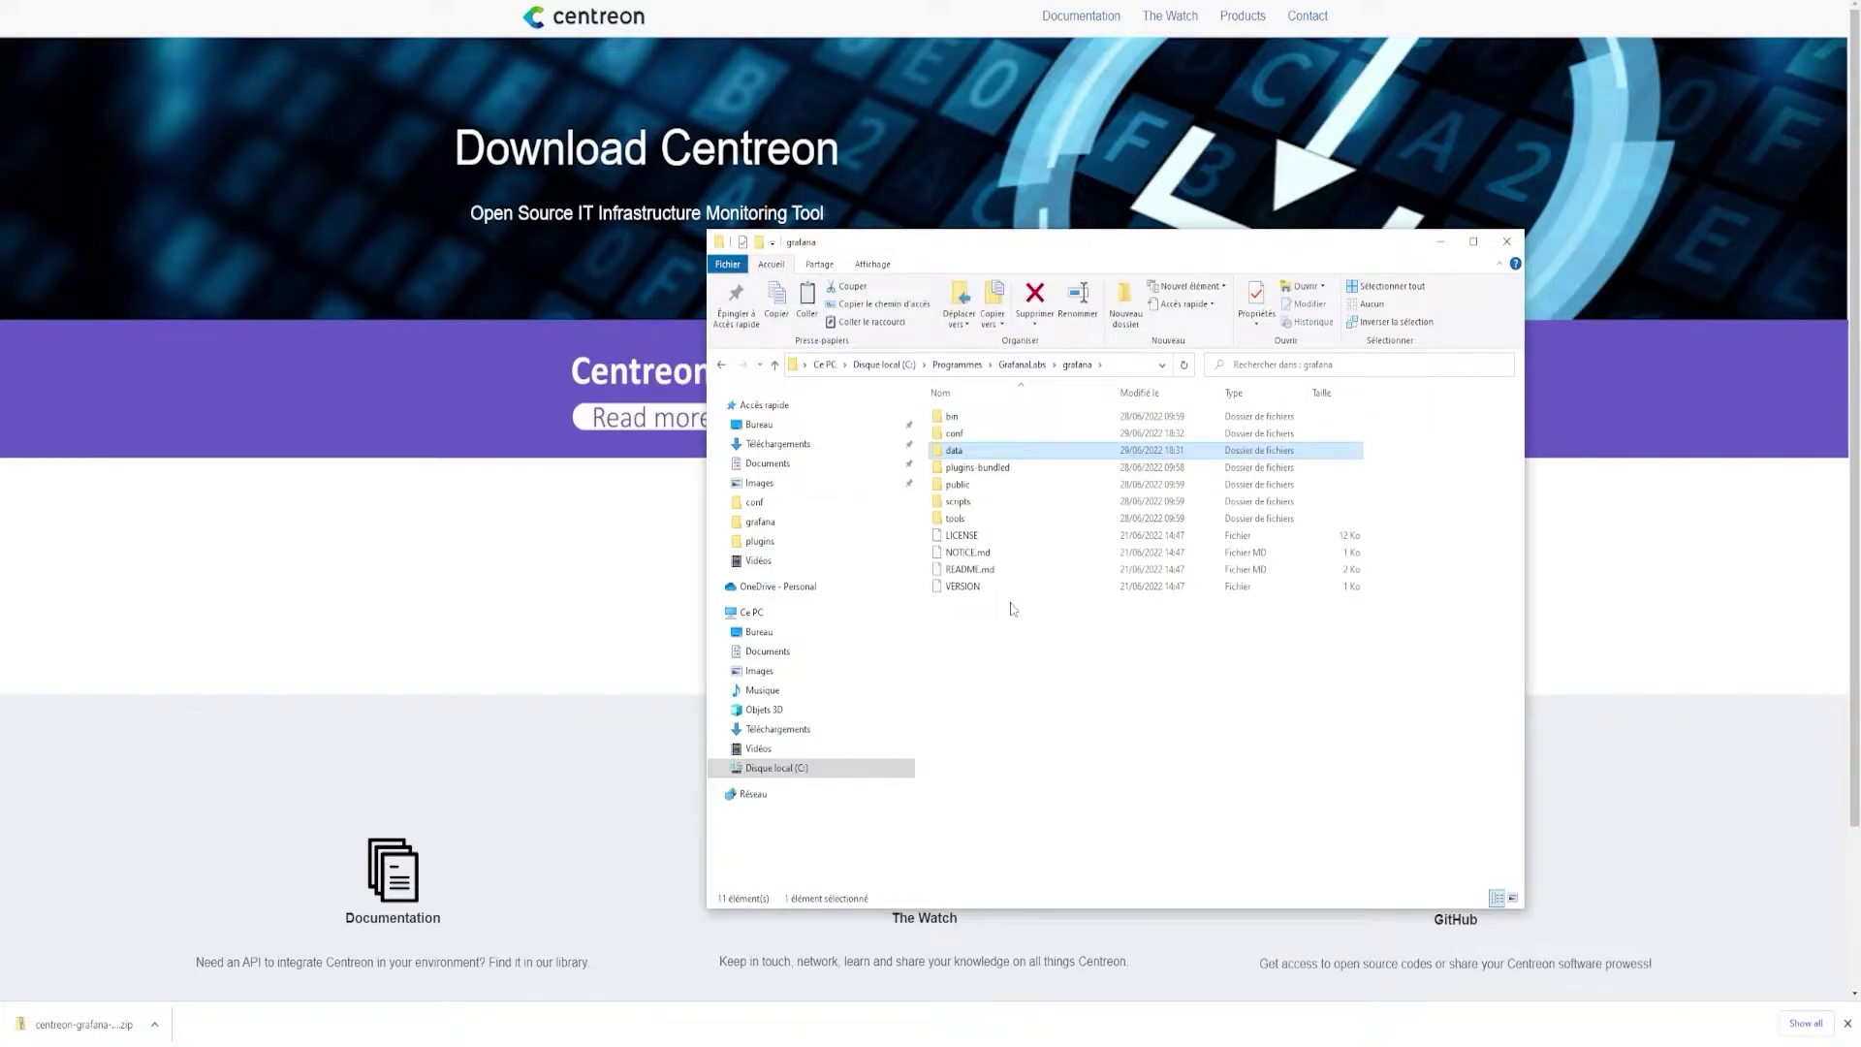
{"action": "left_click", "coordinate": [1056, 688]}
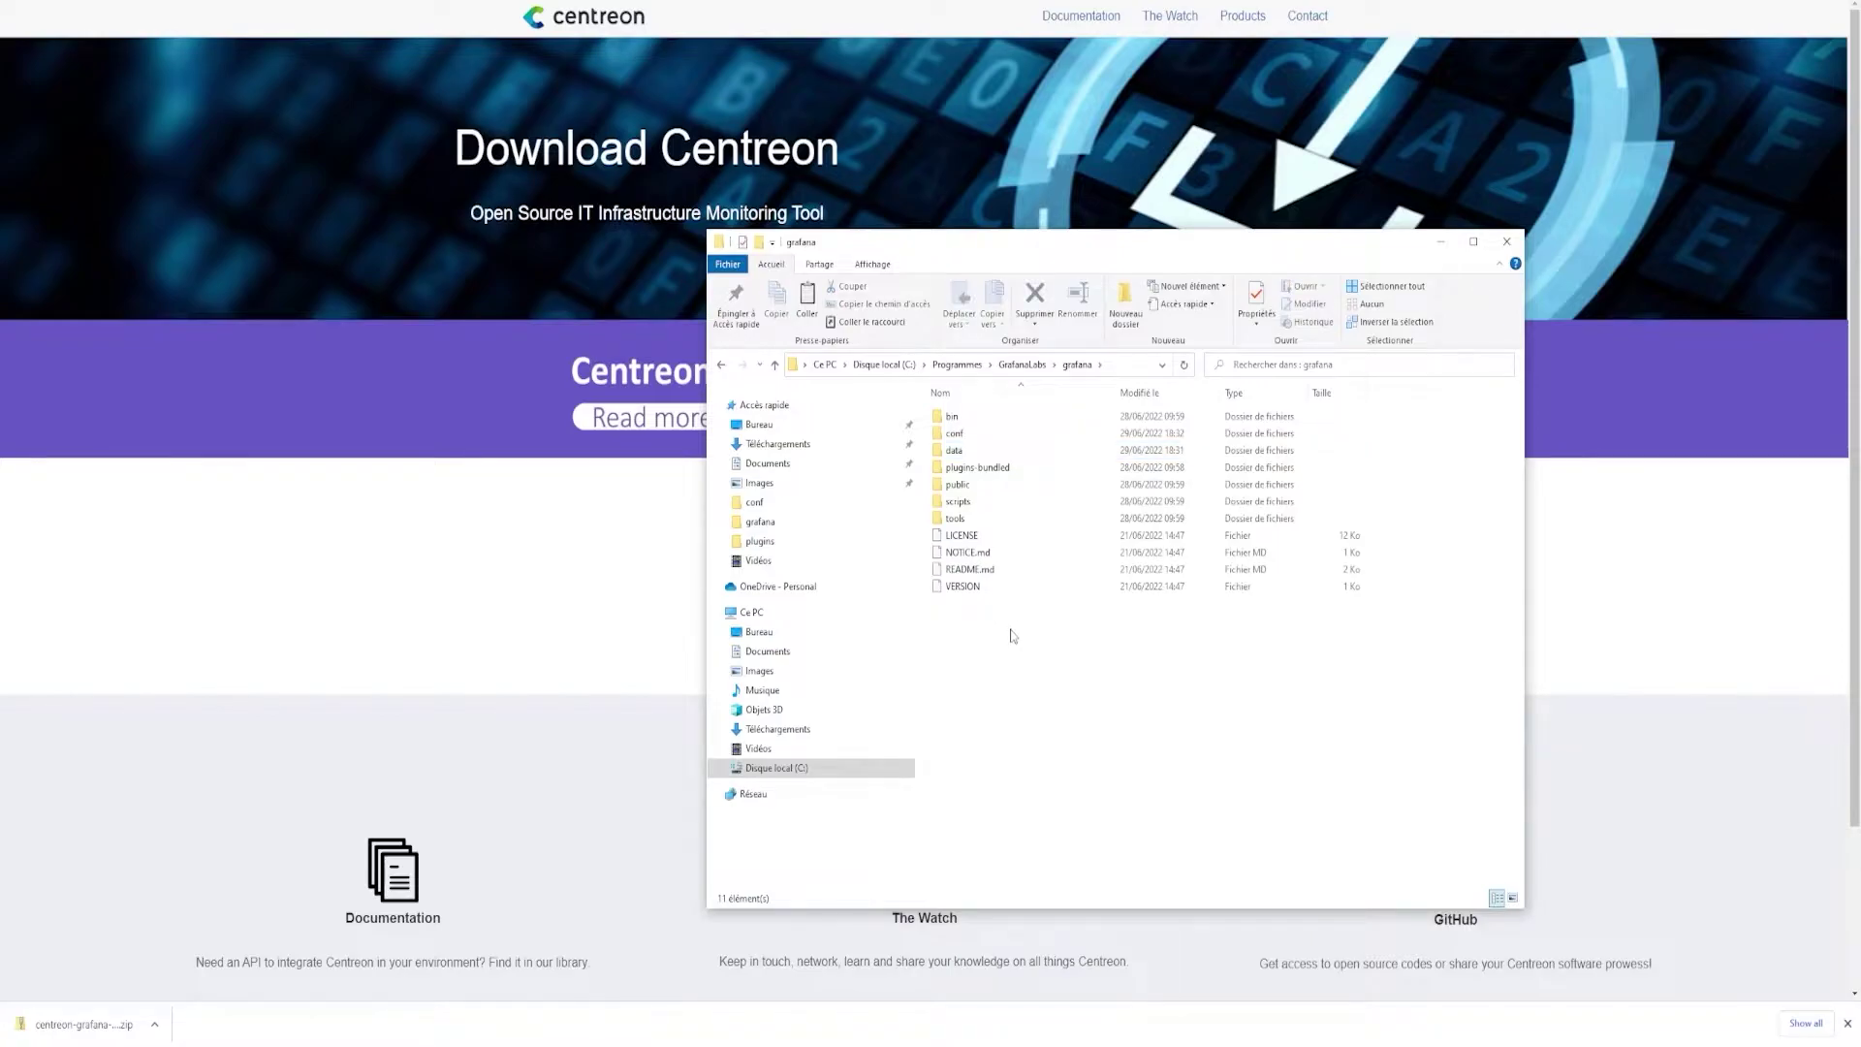
{"action": "double_click", "coordinate": [954, 434]}
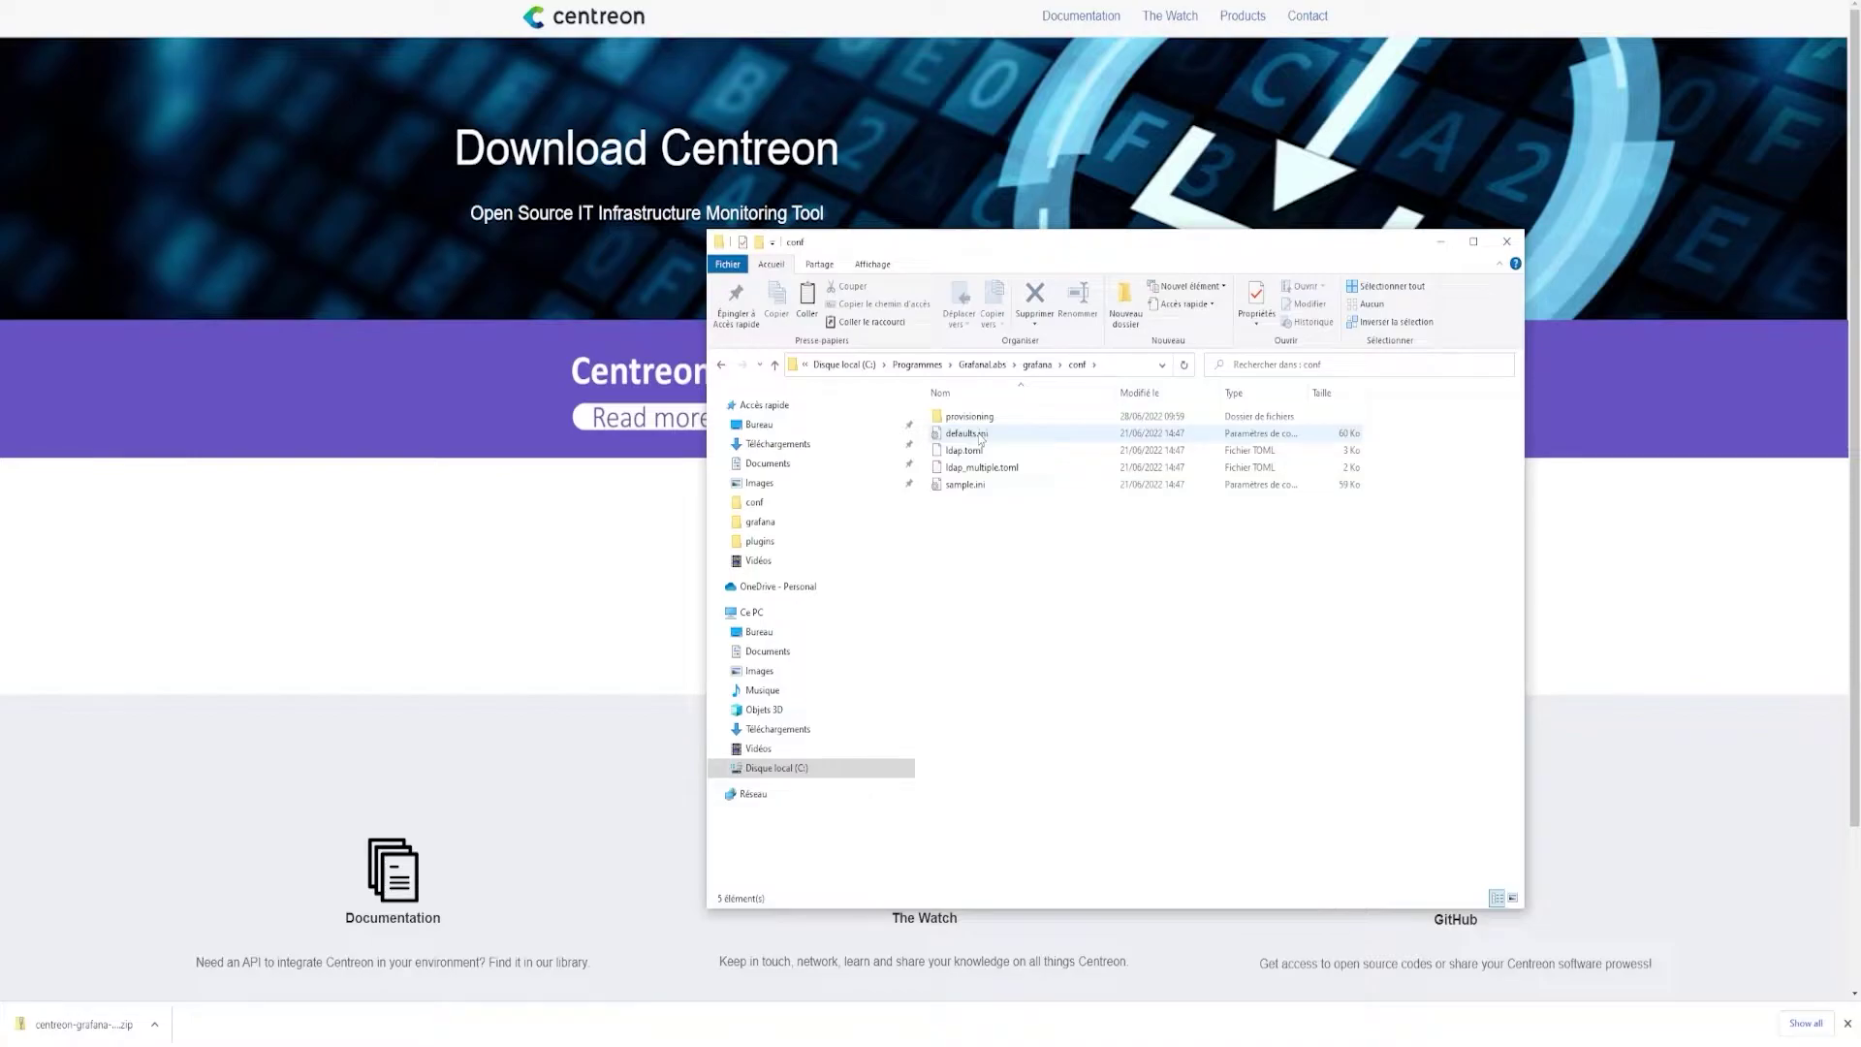
{"action": "right_click", "coordinate": [980, 439]}
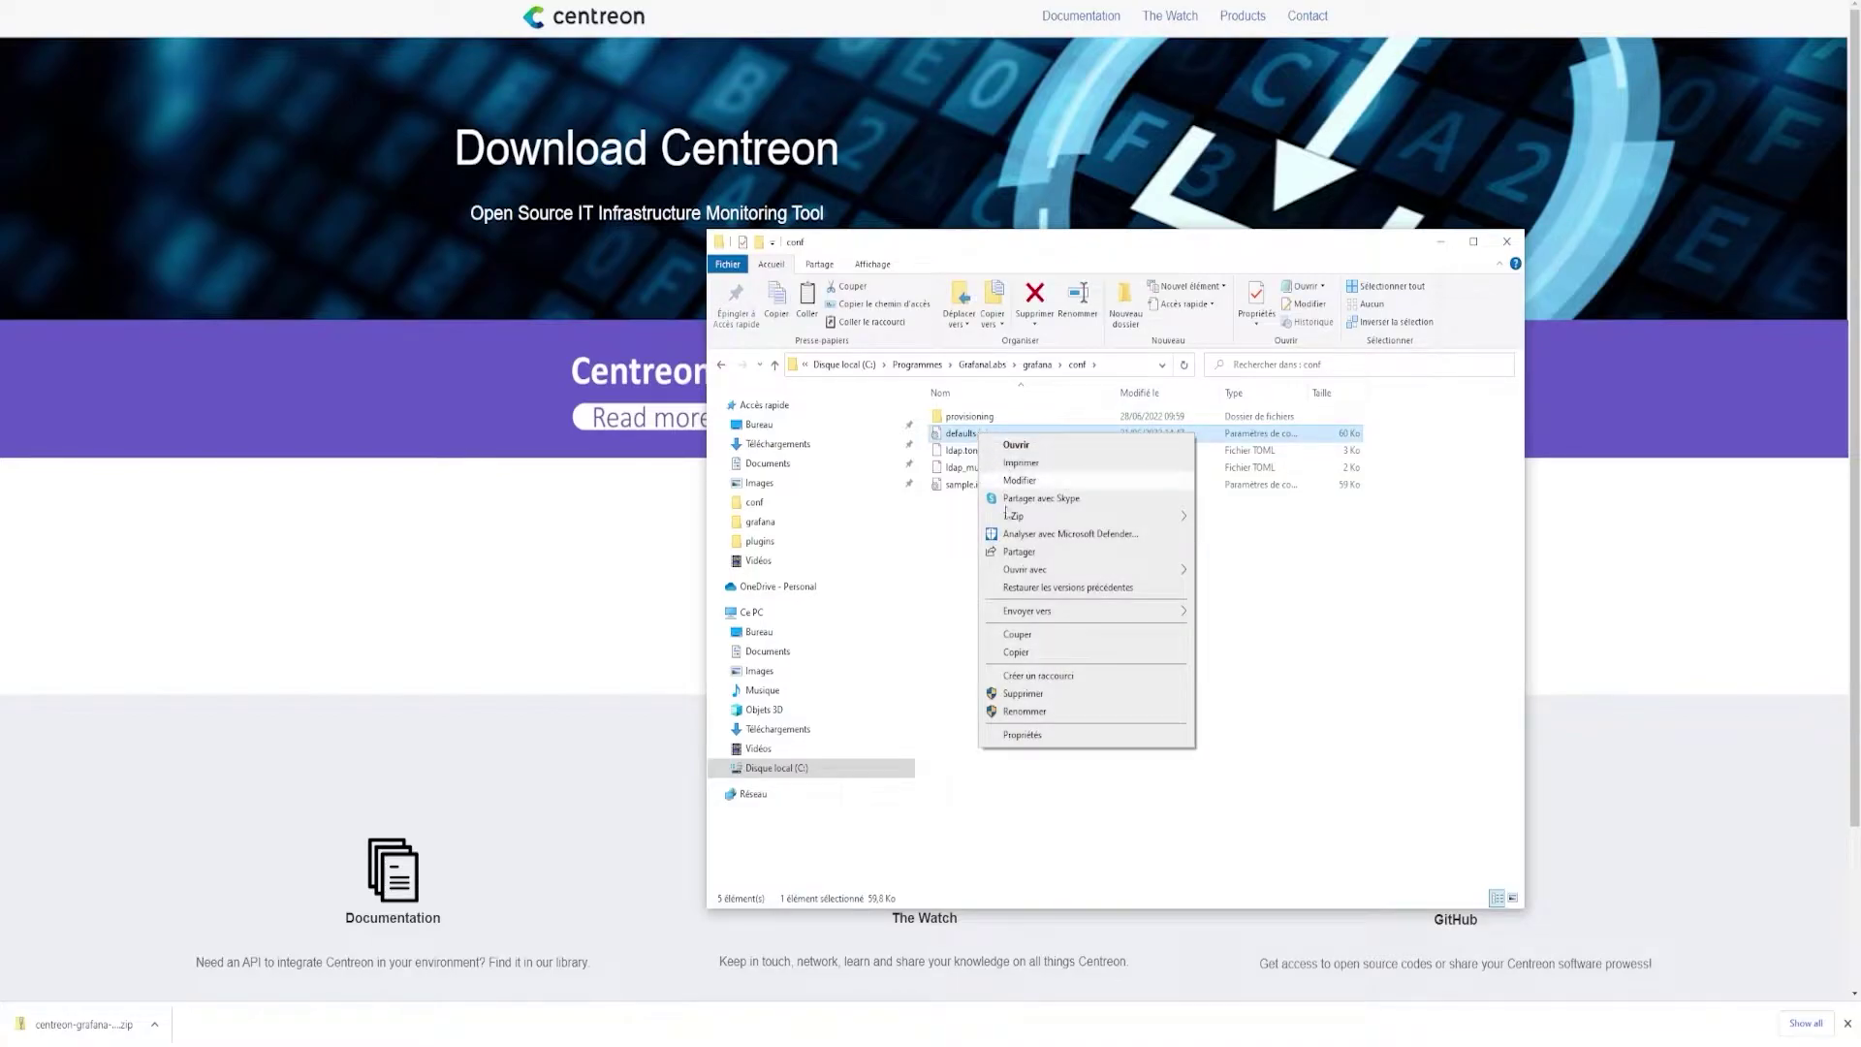
{"action": "left_click", "coordinate": [1037, 651]}
{"action": "left_click", "coordinate": [1024, 628]}
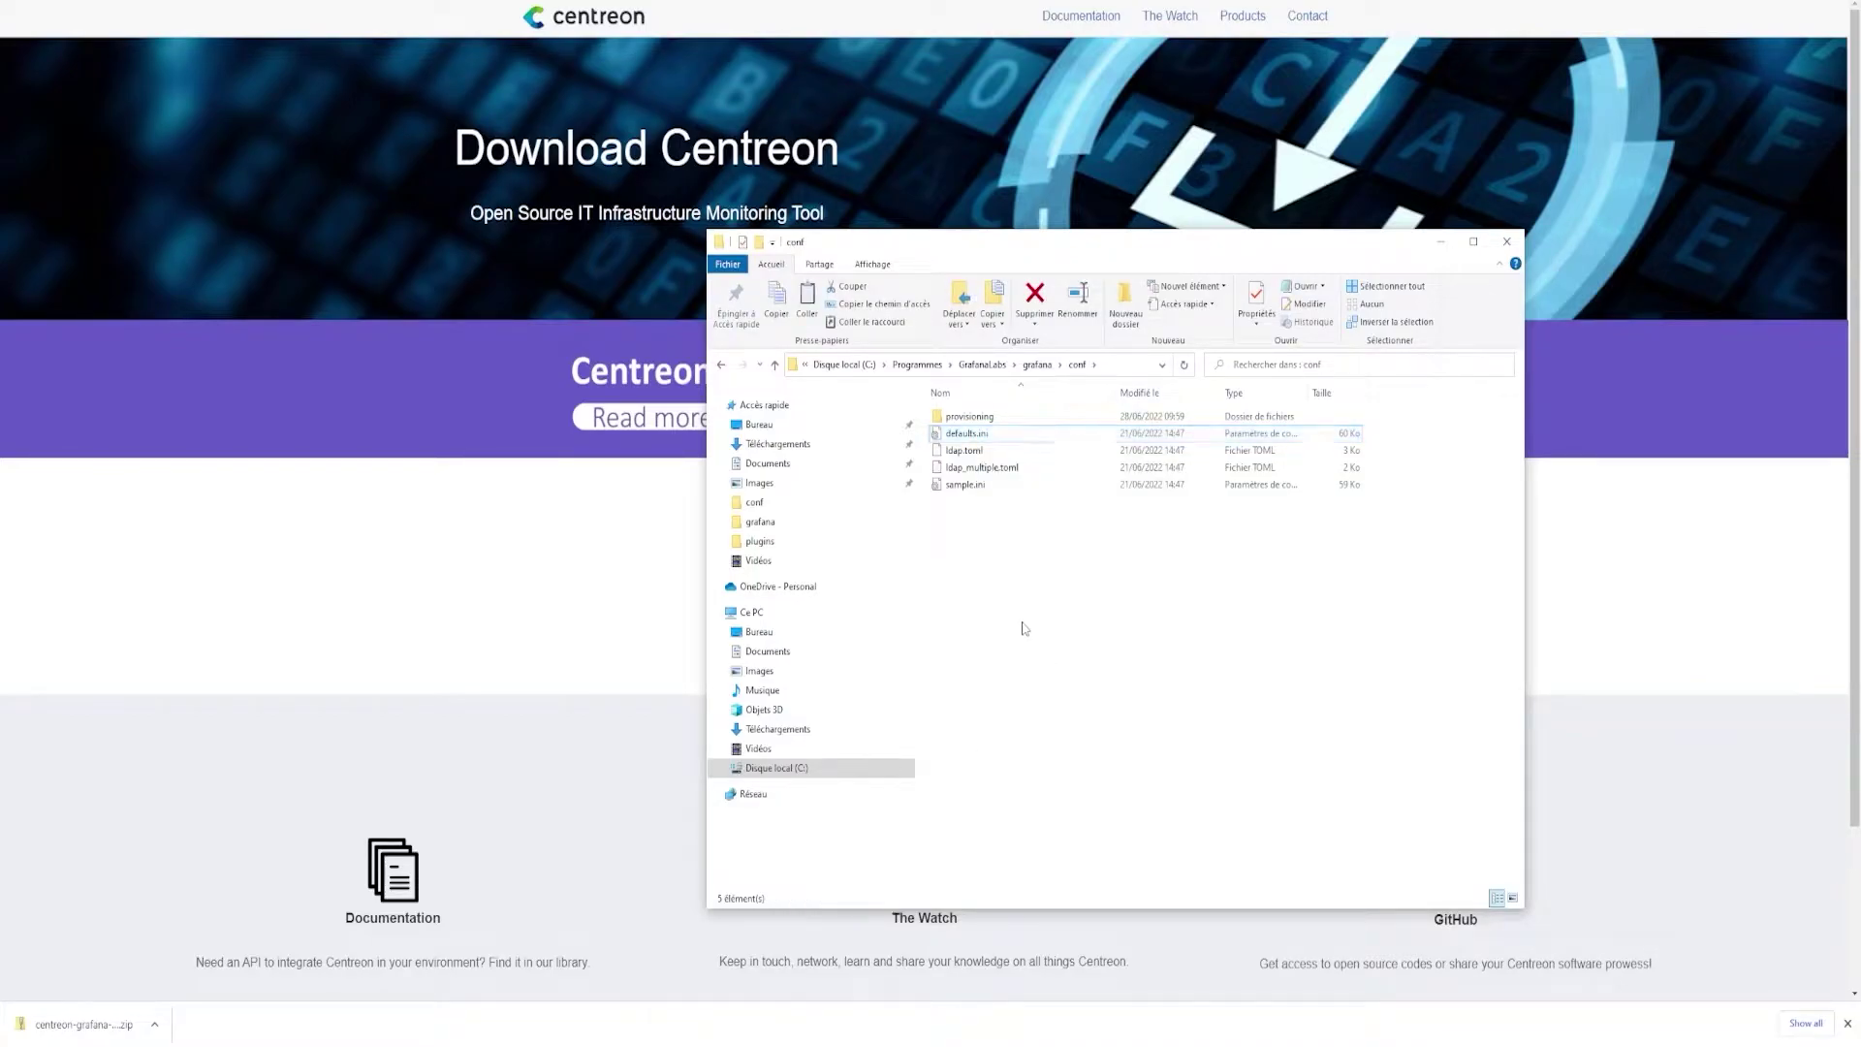
{"action": "key", "text": "ctrl+v"}
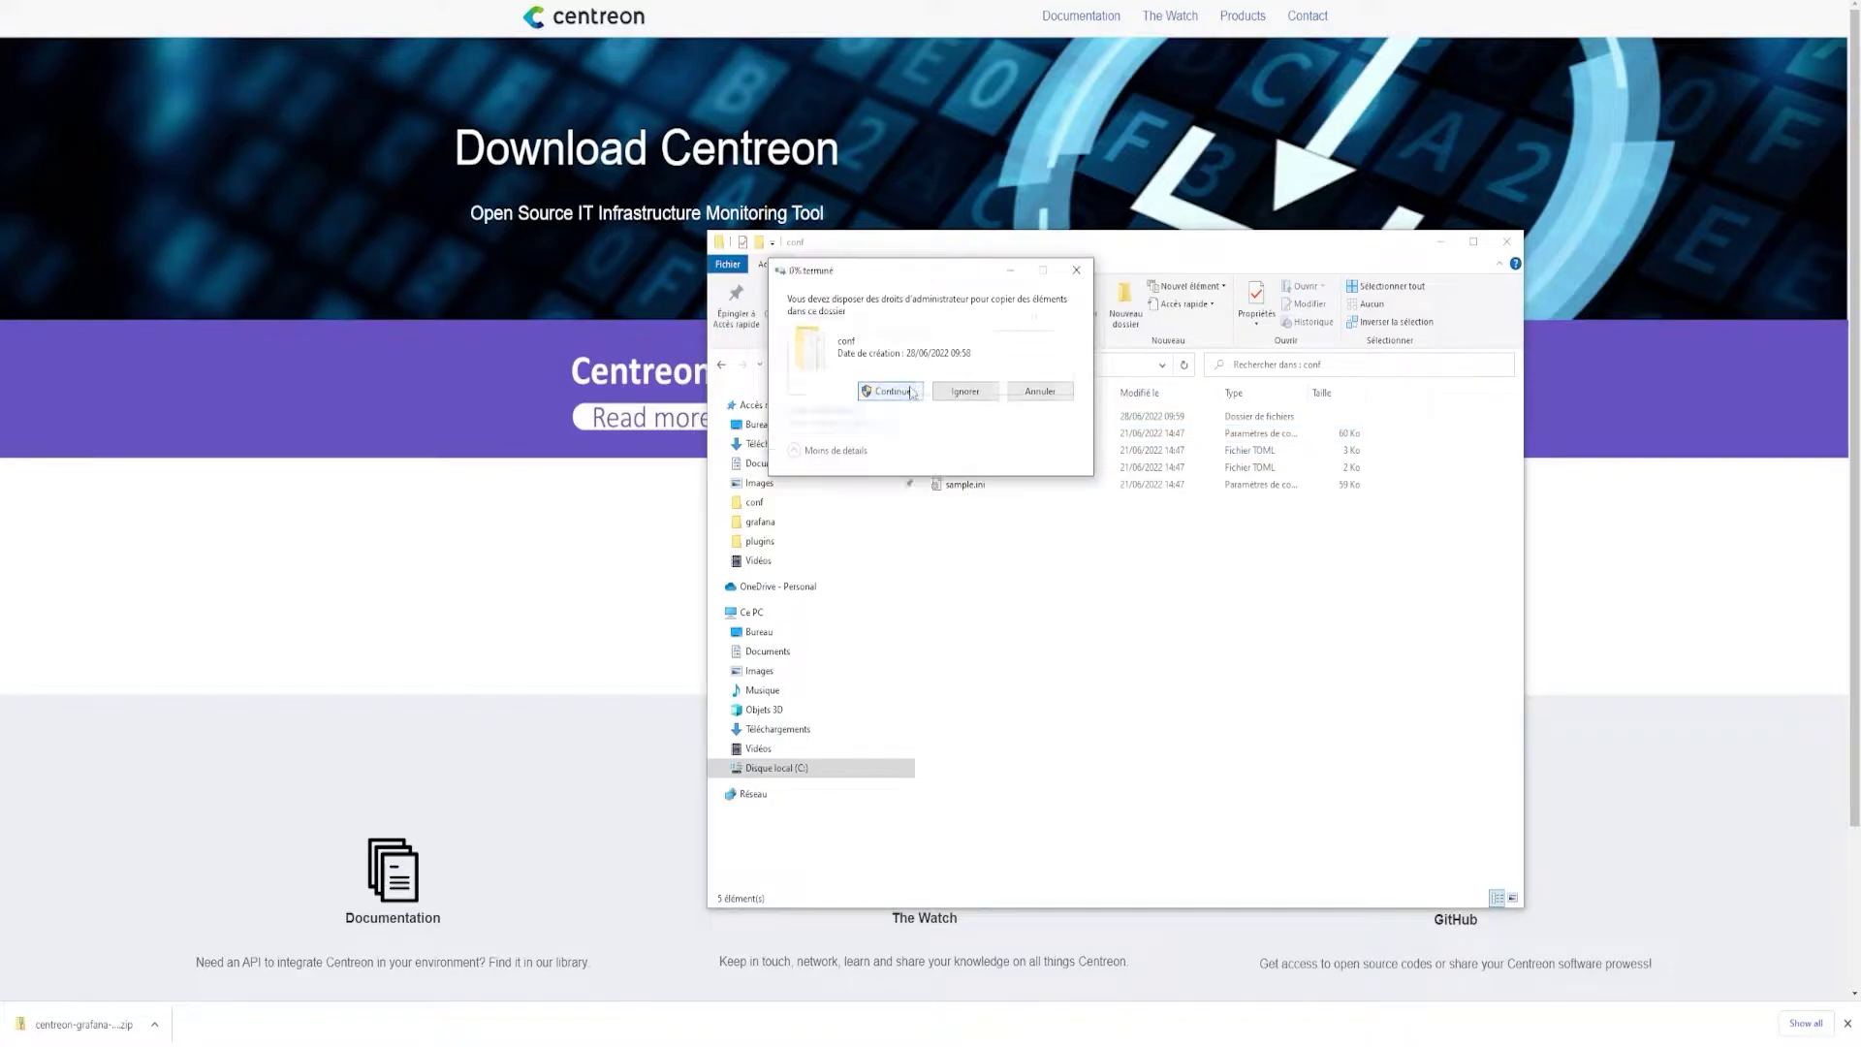
{"action": "left_click", "coordinate": [891, 392]}
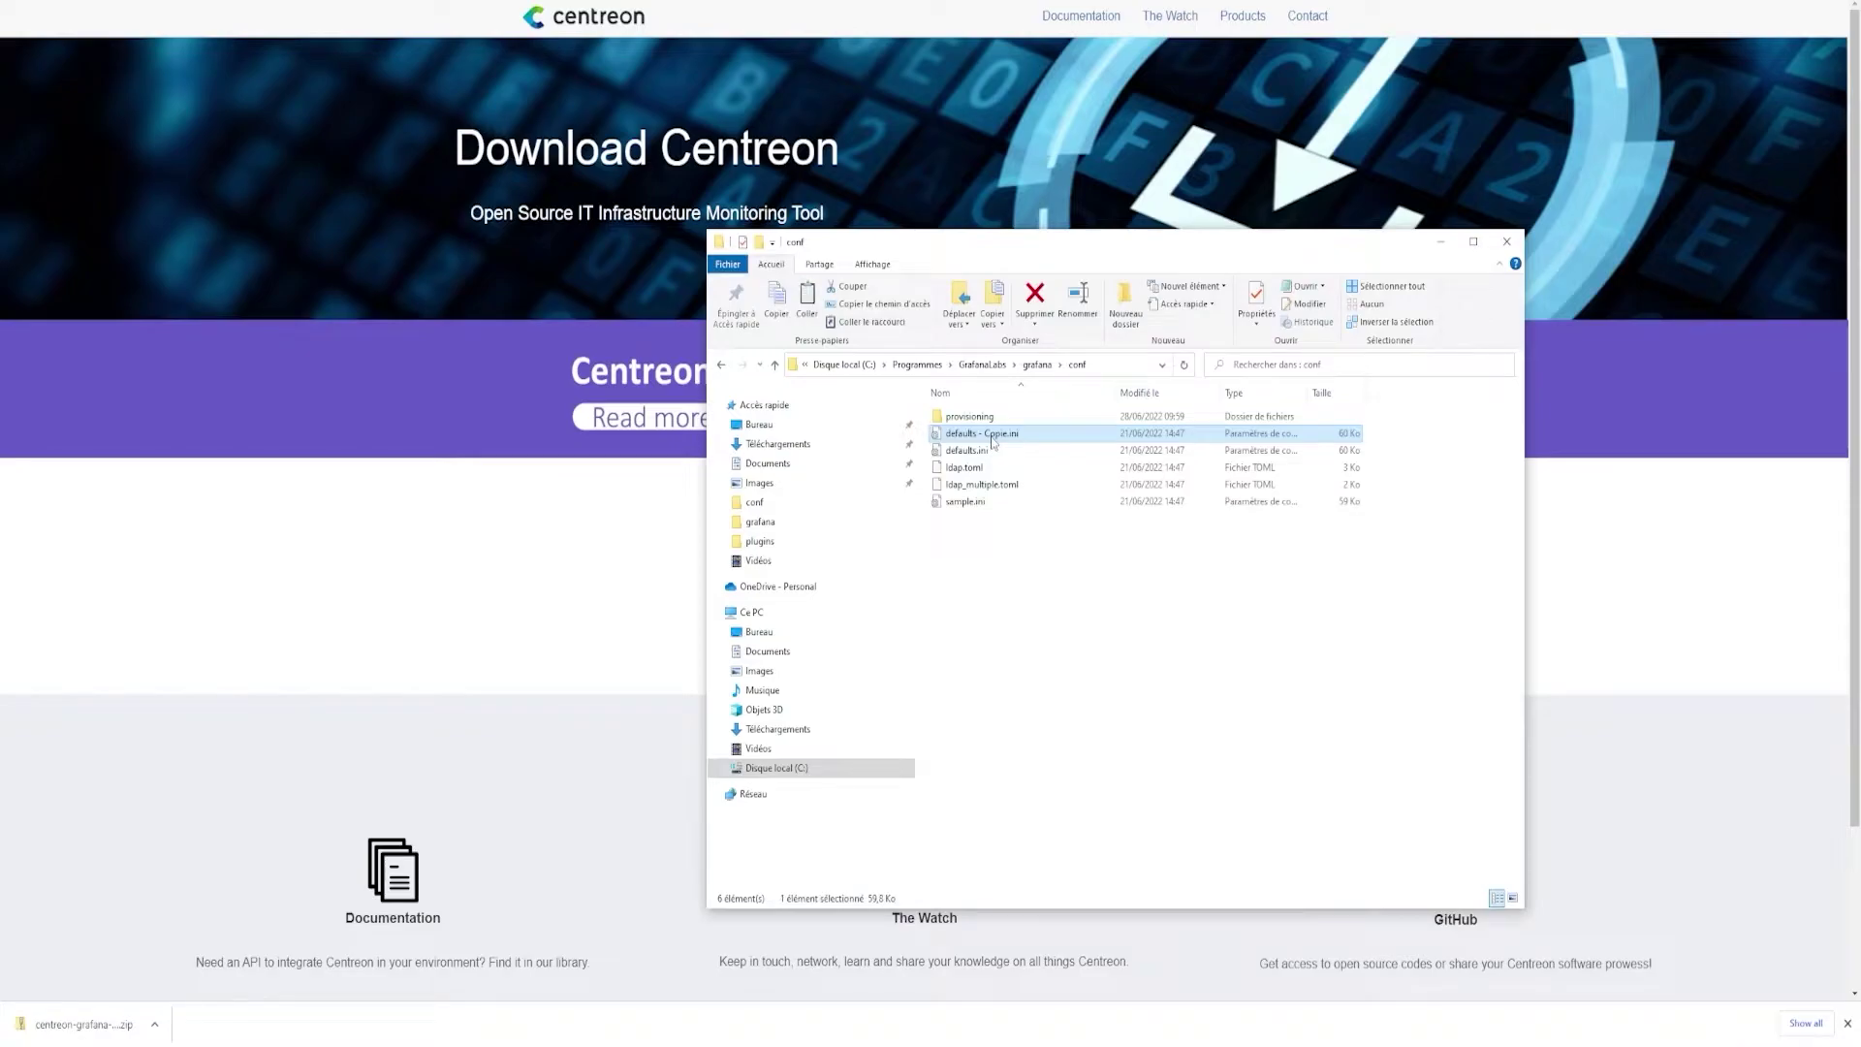
- Rename the copy of defaults.ini to custom.ini, authorising the change with administrator rights
{"action": "left_click", "coordinate": [992, 440]}
{"action": "type", "text": "custom"}
{"action": "key", "text": "Return"}
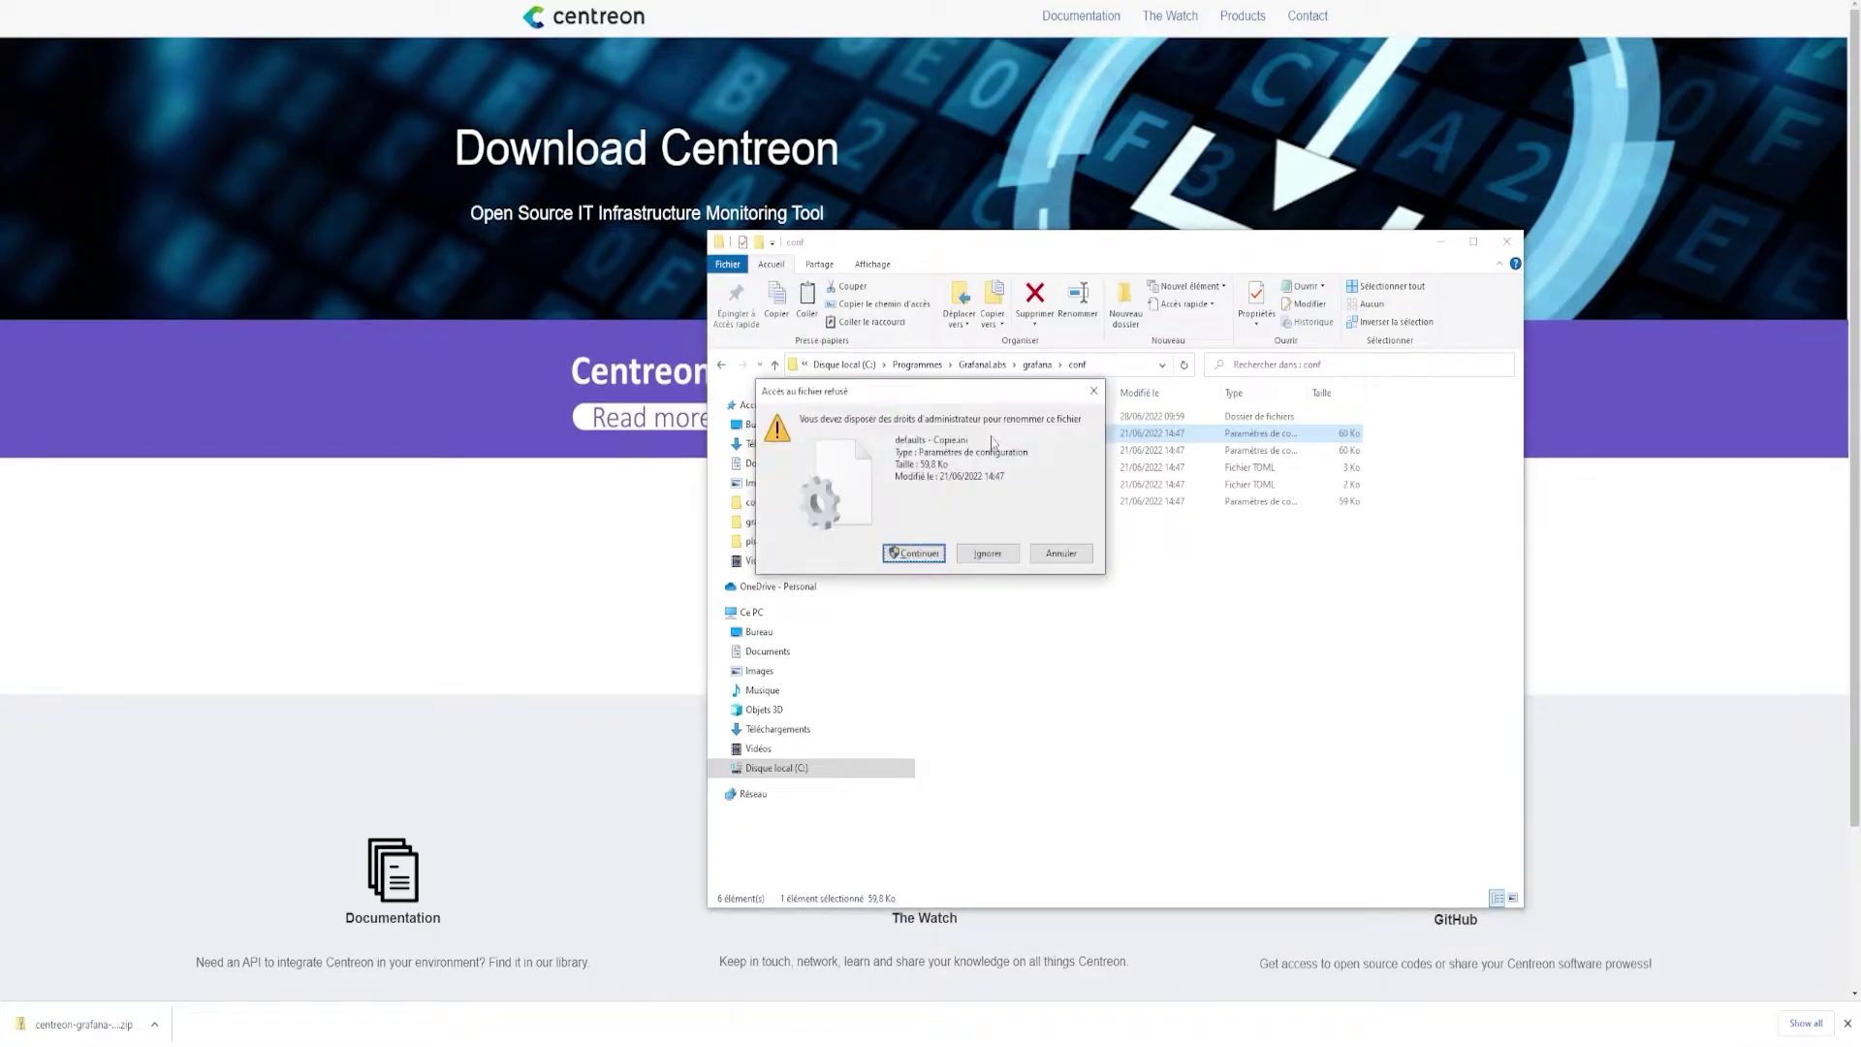
{"action": "left_click", "coordinate": [935, 556]}
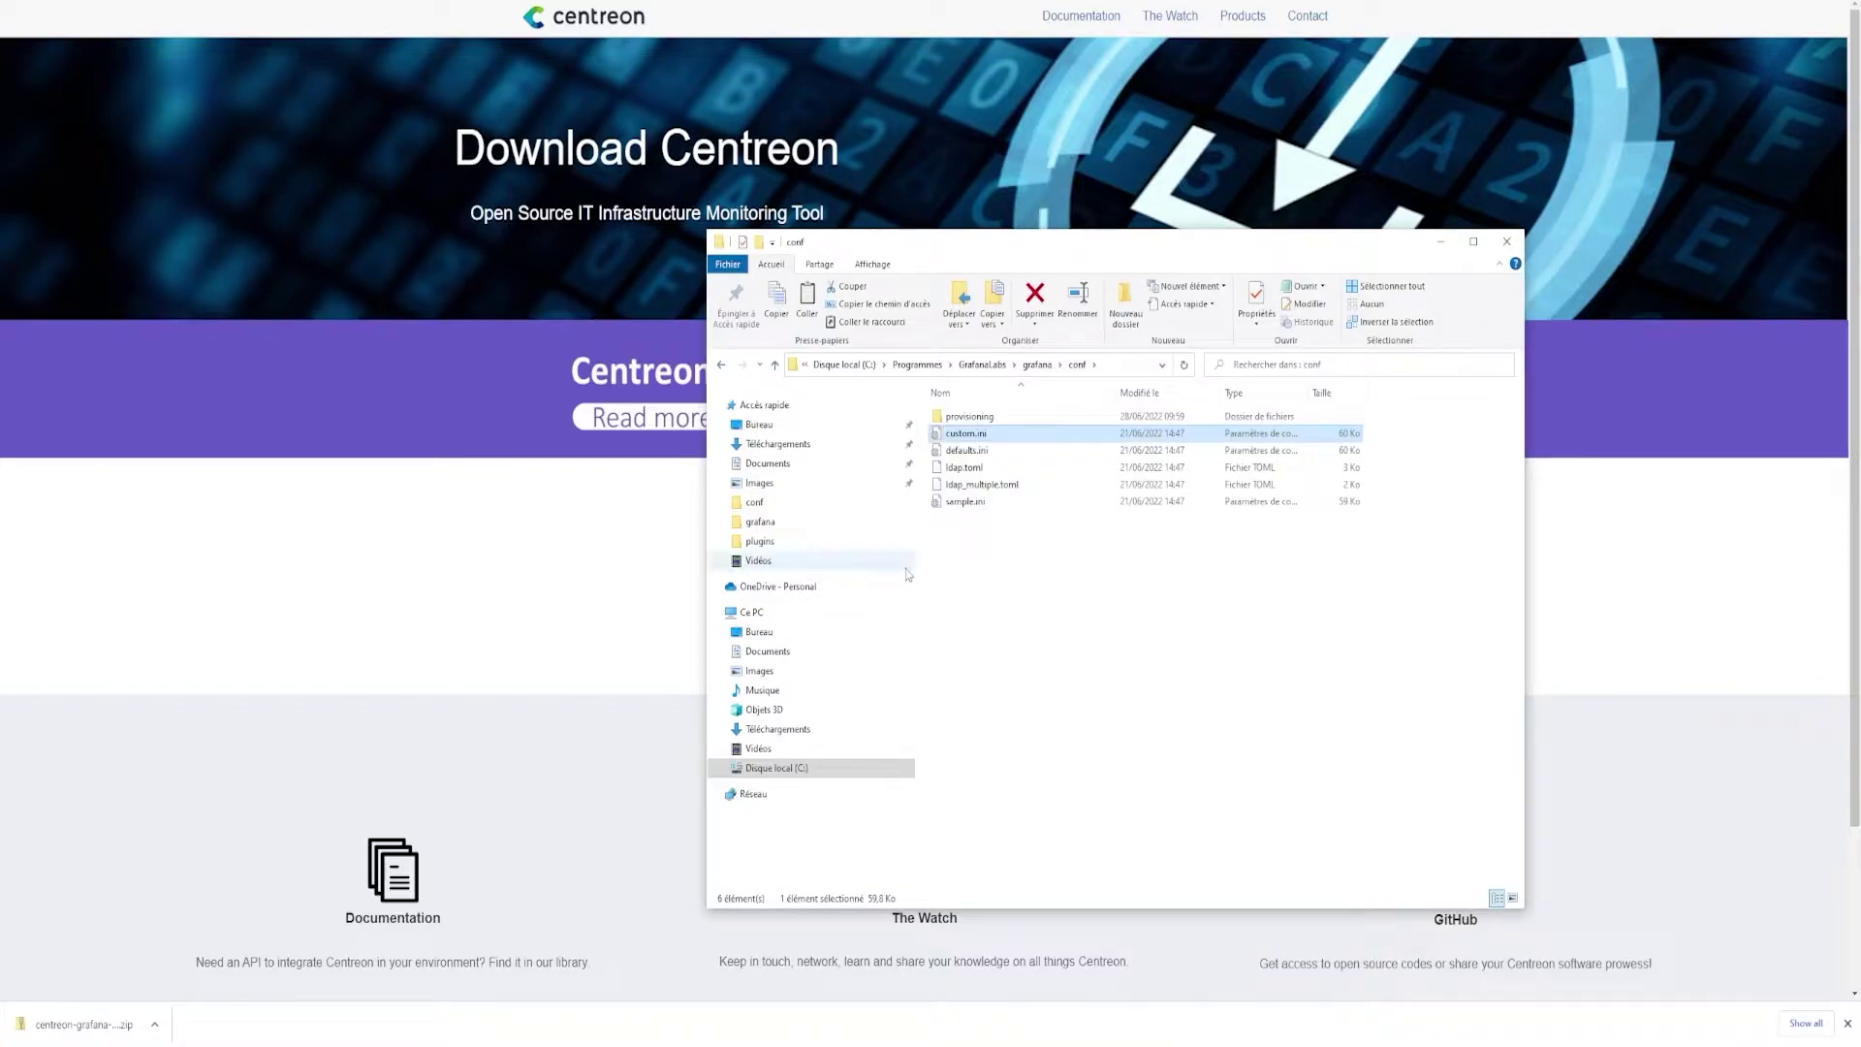
- Open custom.ini in Visual Studio Code
{"action": "right_click", "coordinate": [977, 442]}
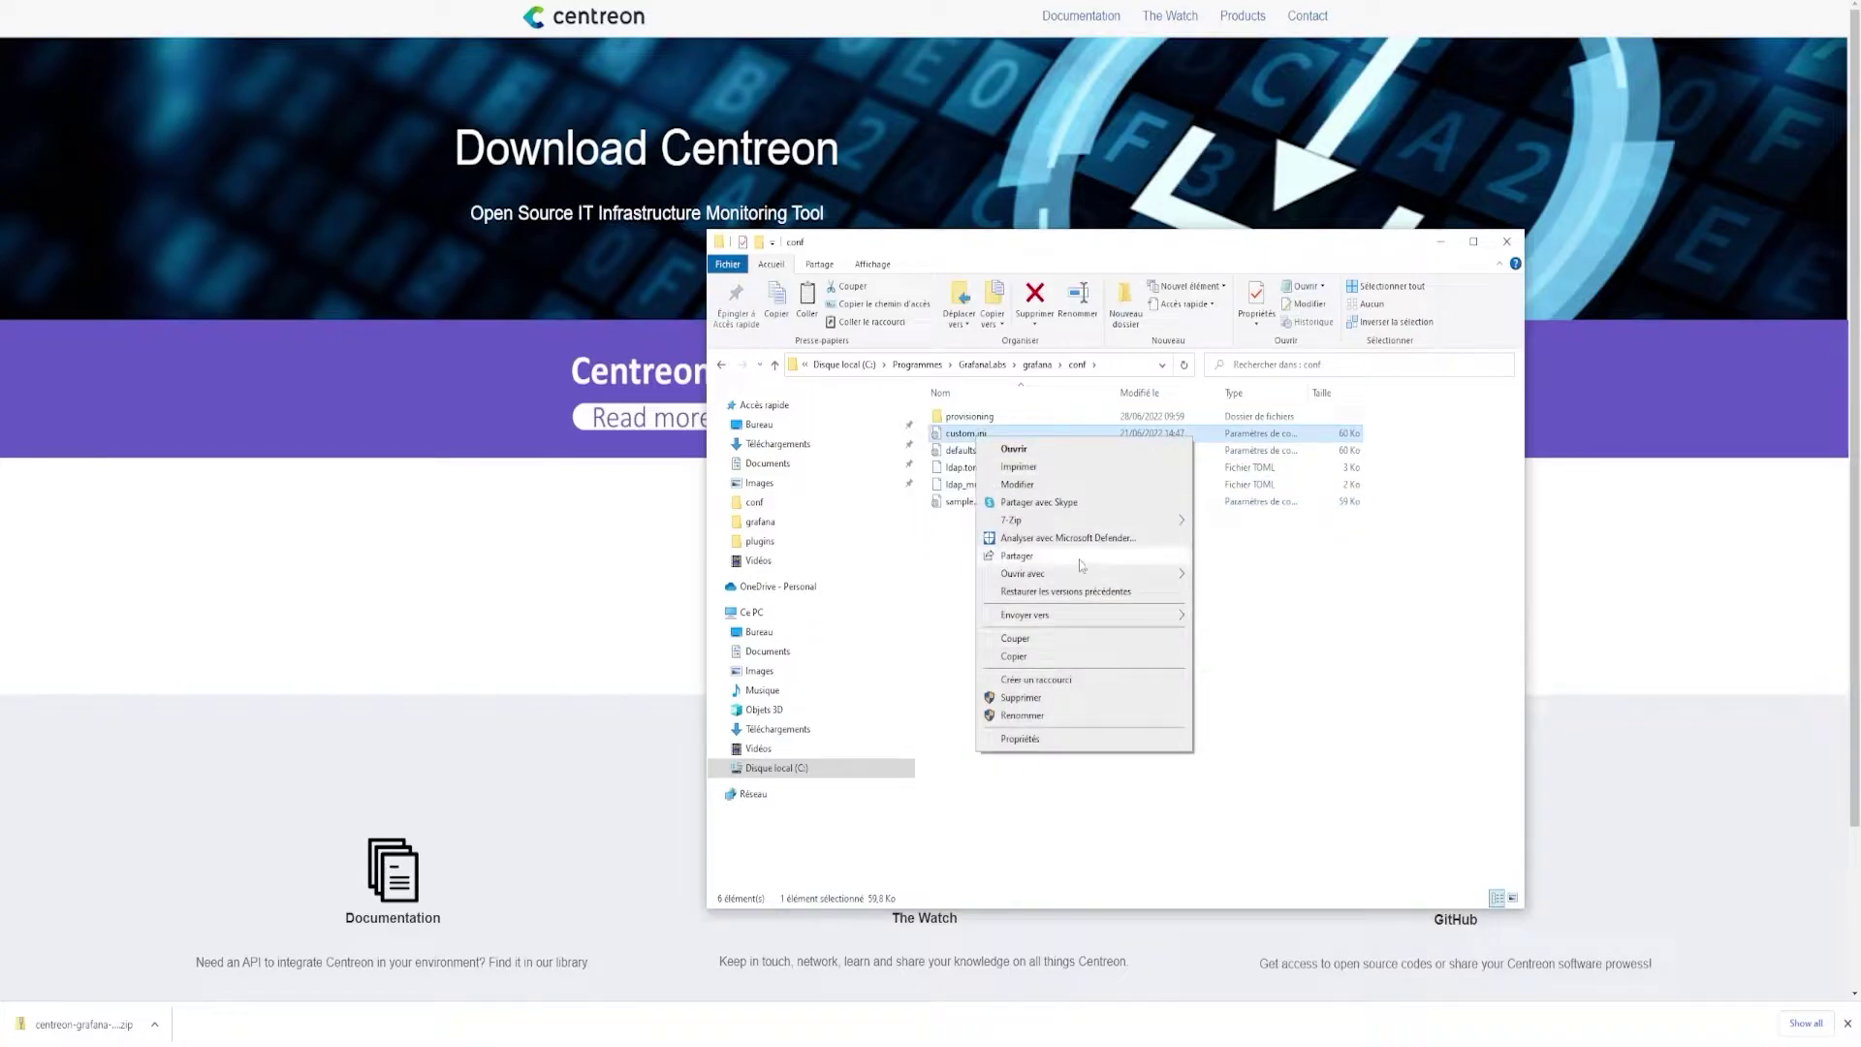
{"action": "mouse_move", "coordinate": [1084, 573]}
{"action": "left_click", "coordinate": [1267, 599]}
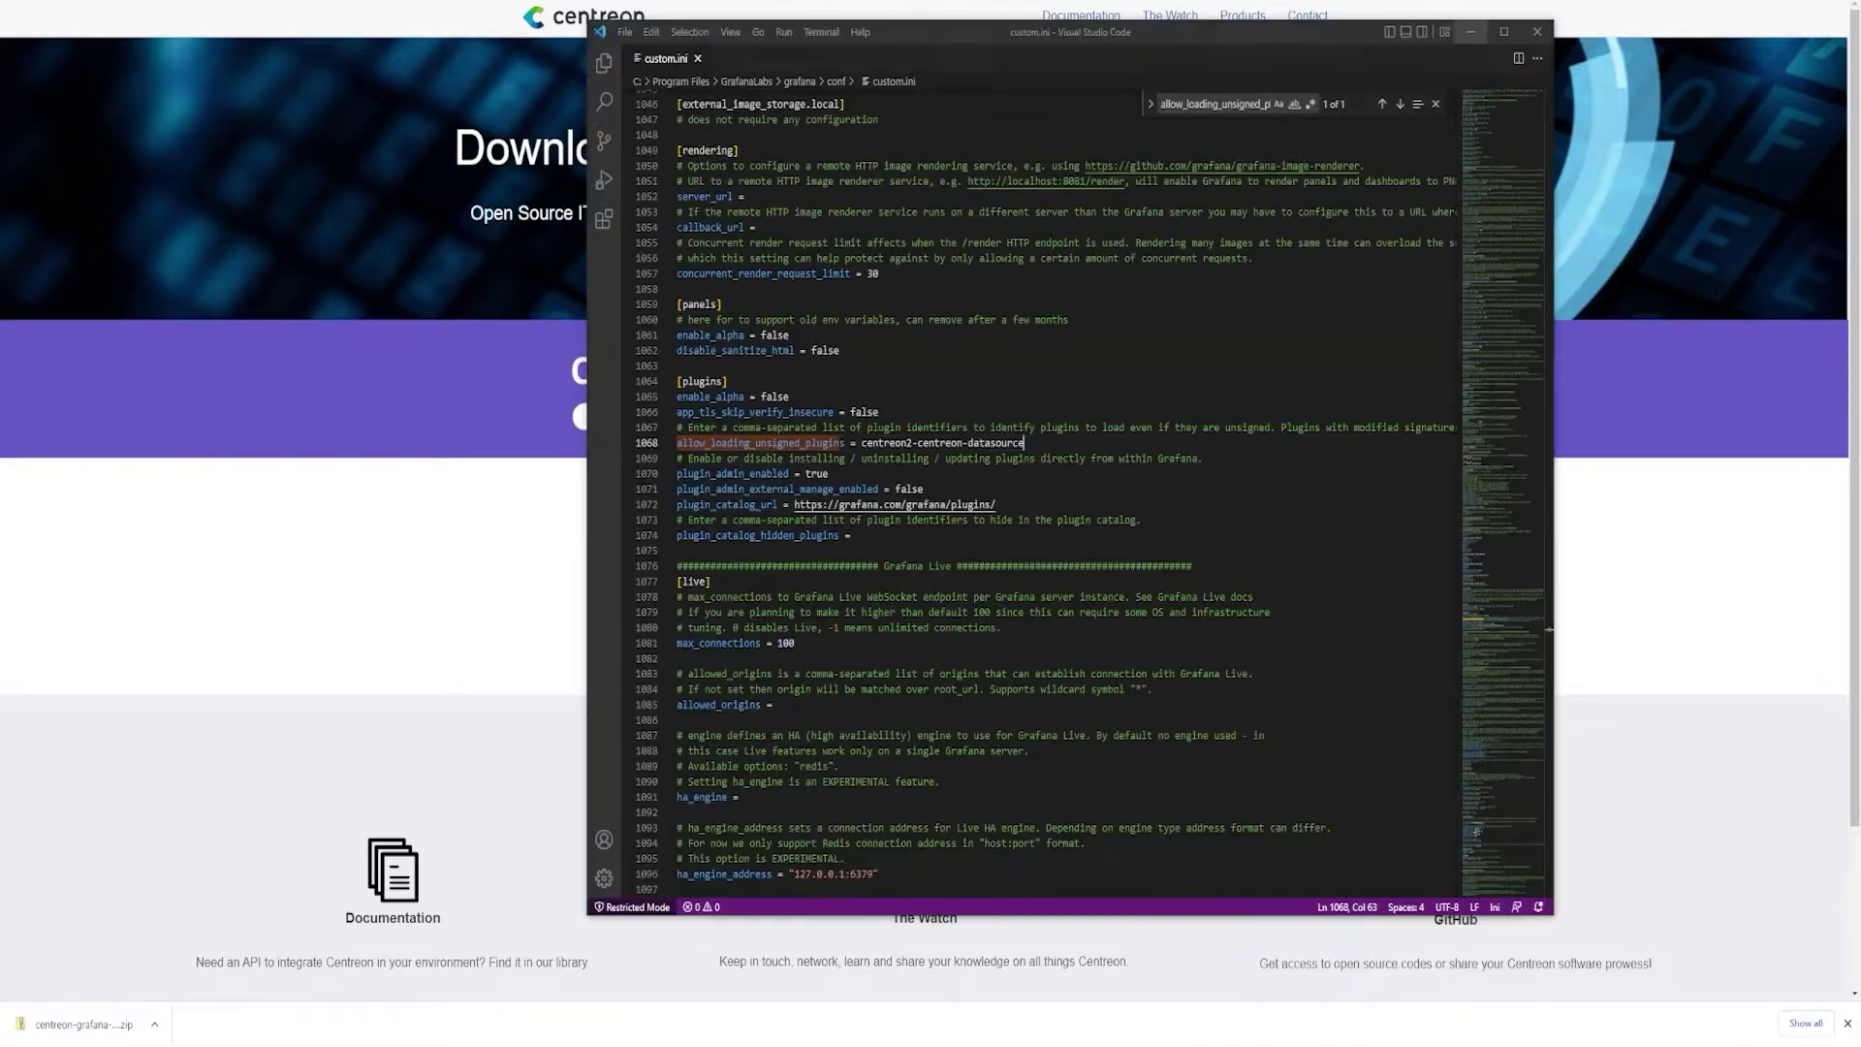
- Set allow_loading_unsigned_plugins to centreon2-centreon-datasource in the plugins section, save custom.ini as administrator and minimise the editor
{"action": "key", "text": "ctrl+z"}
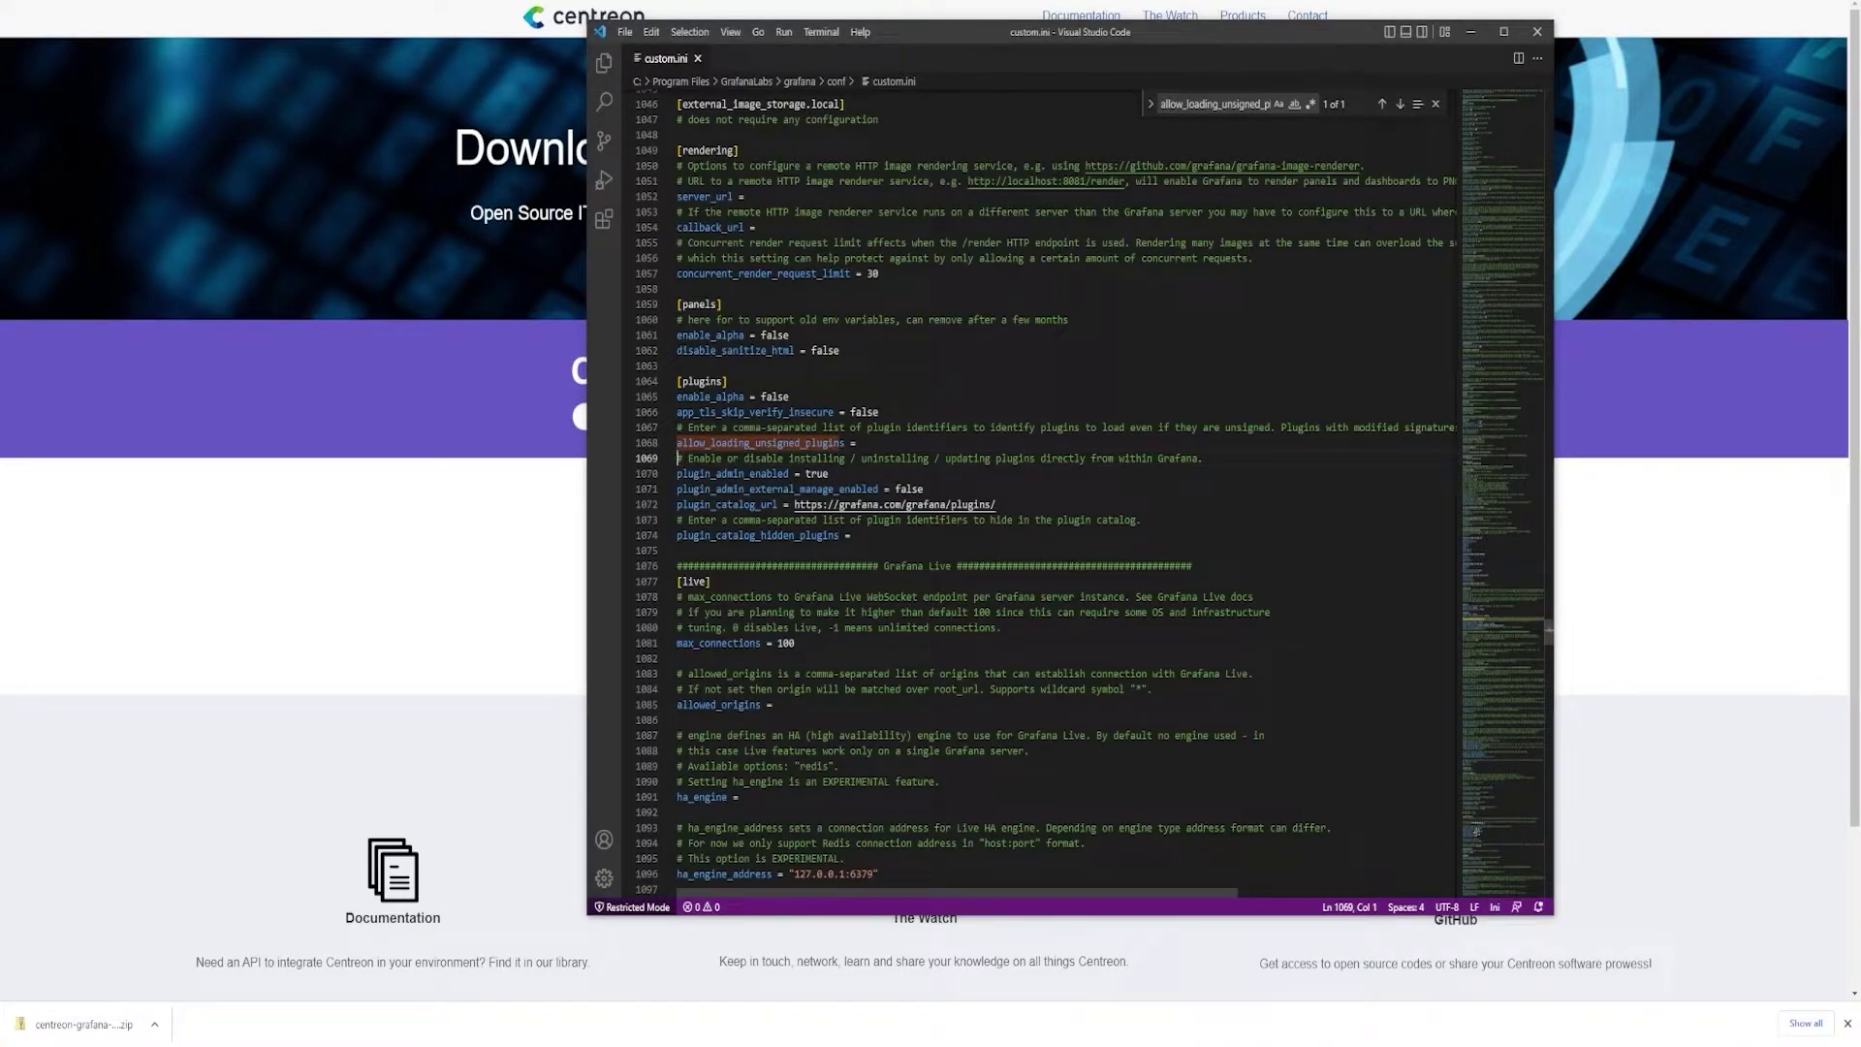
{"action": "key", "text": "Up"}
{"action": "key", "text": "End"}
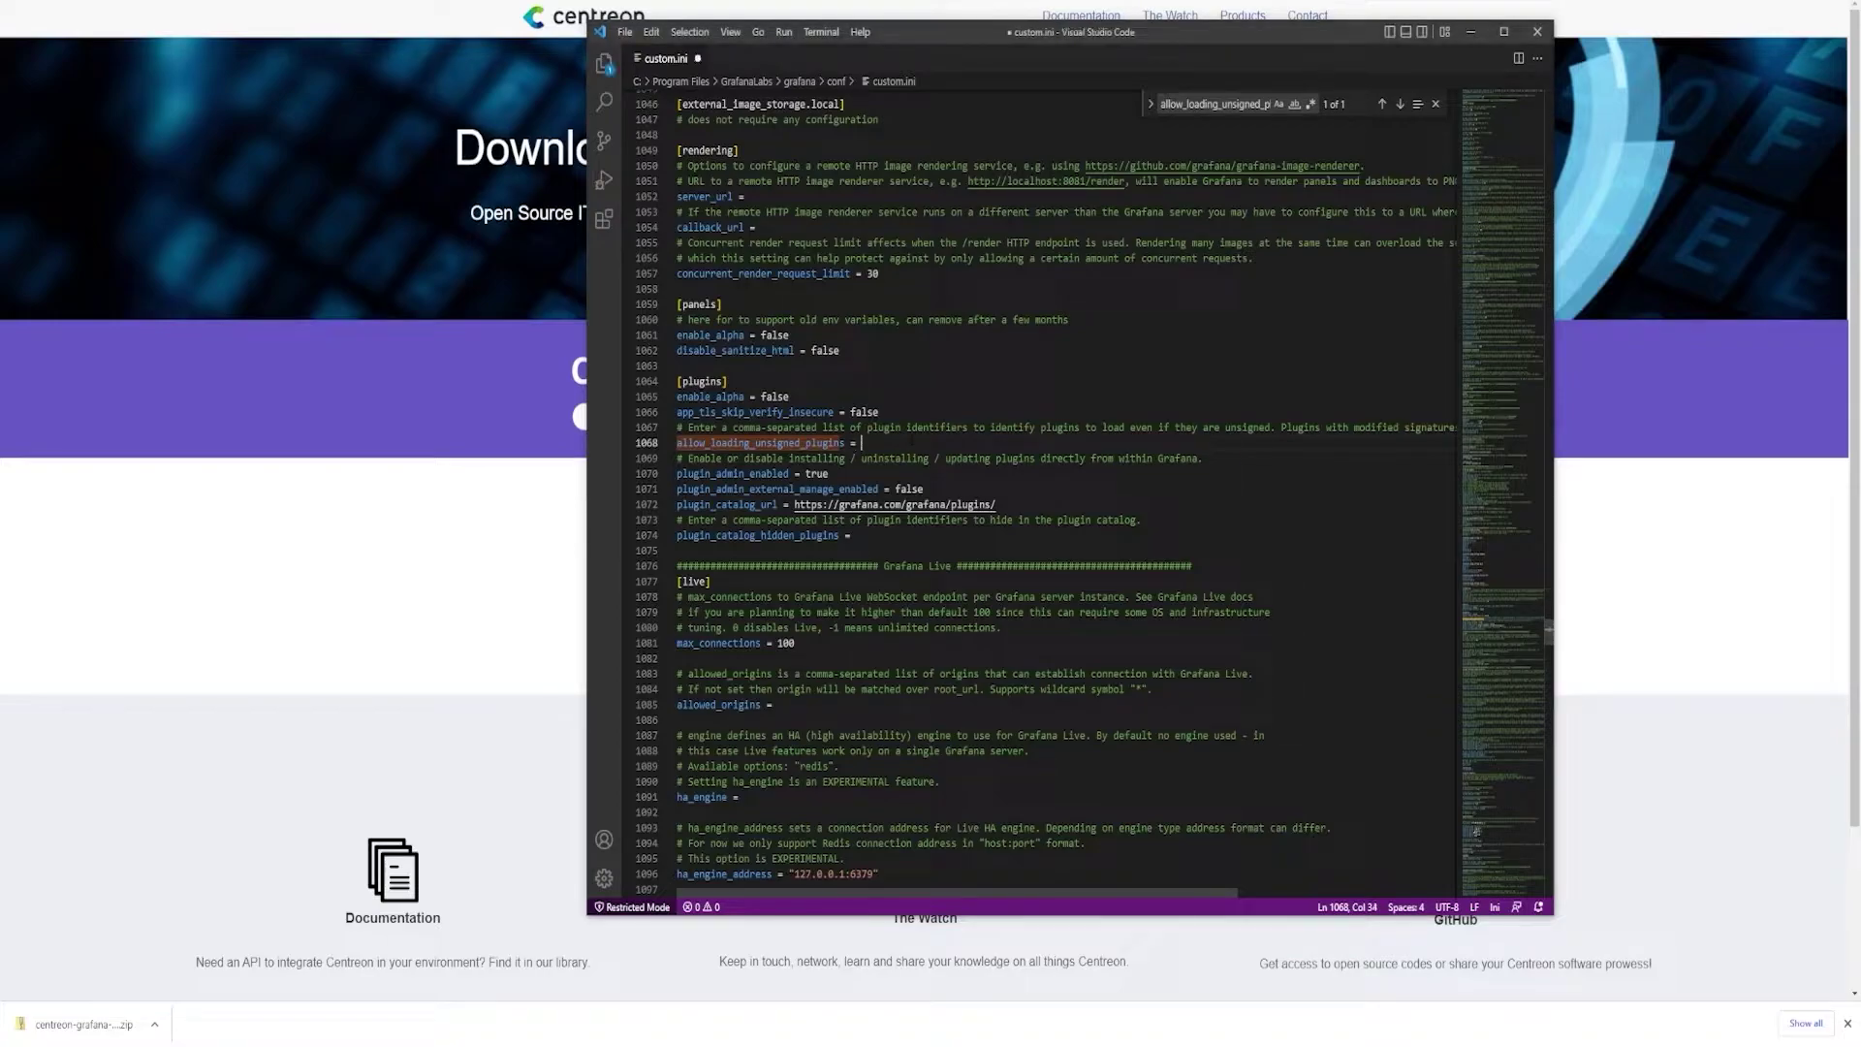
{"action": "type", "text": "centreon2-centreon-datasource"}
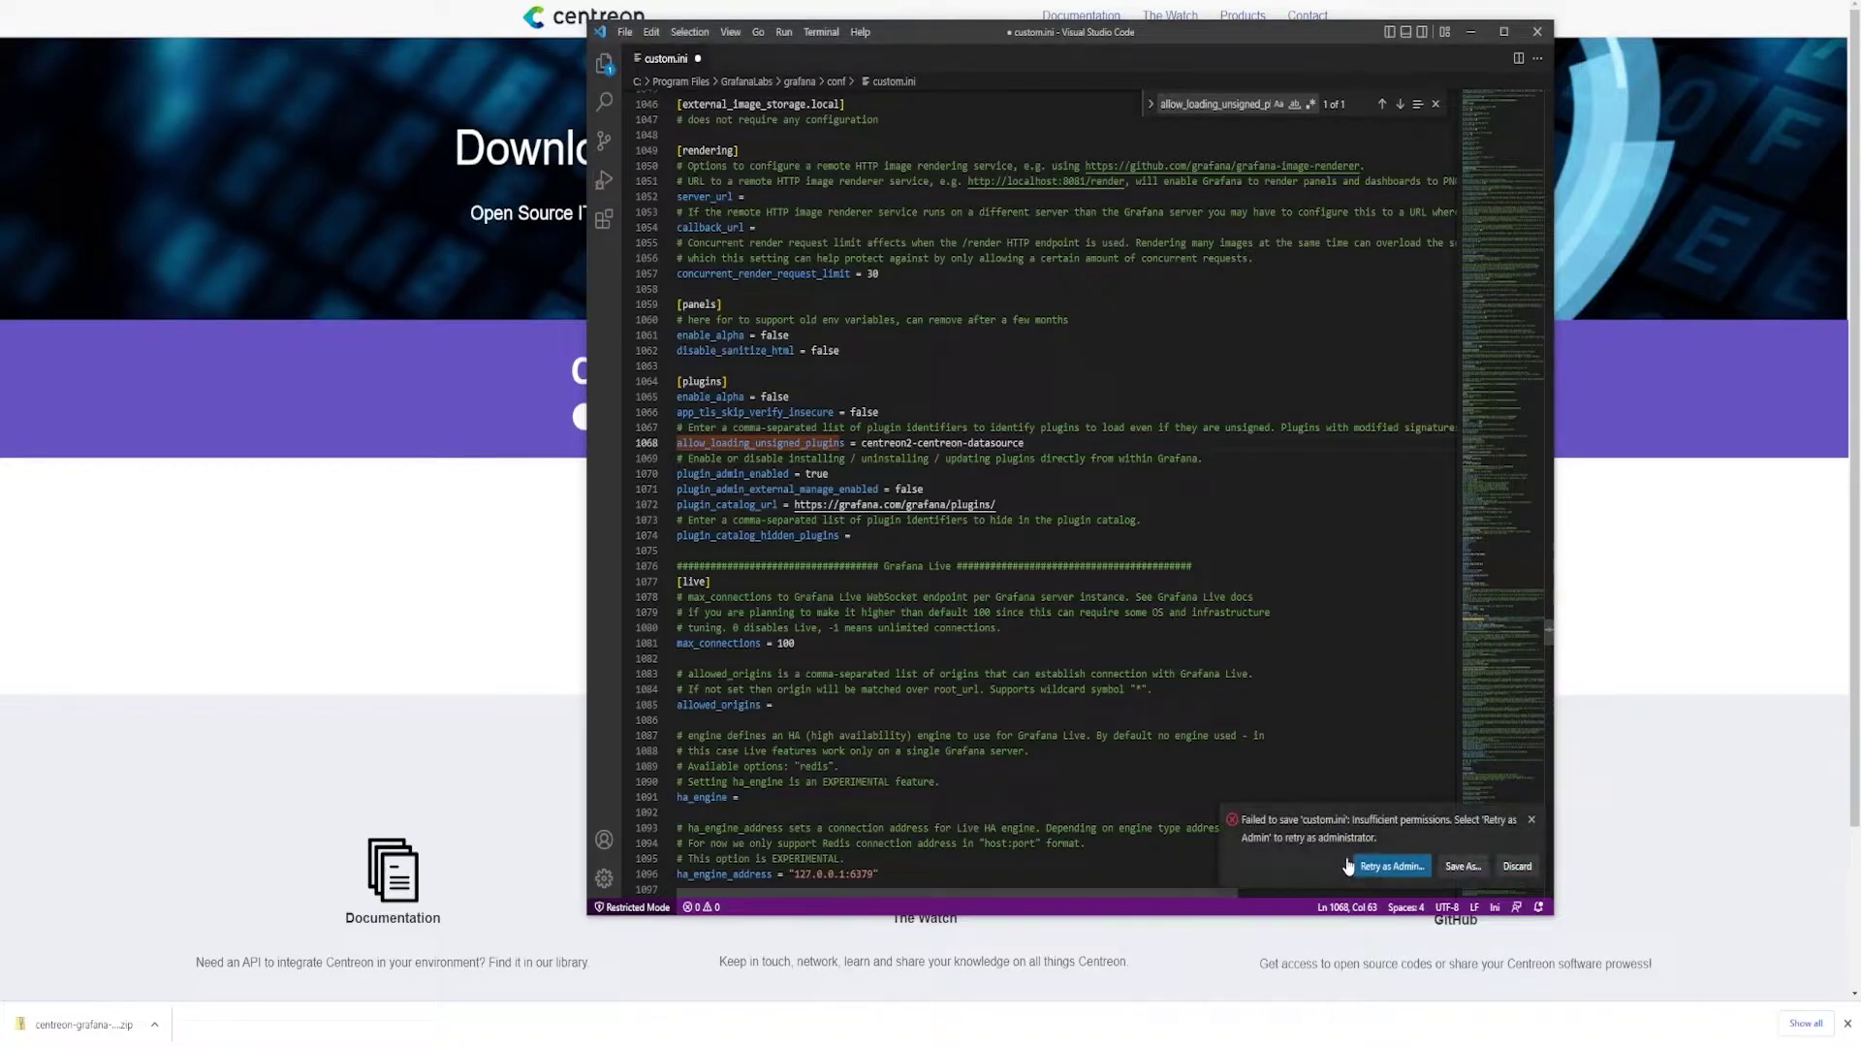
{"action": "left_click", "coordinate": [1391, 867]}
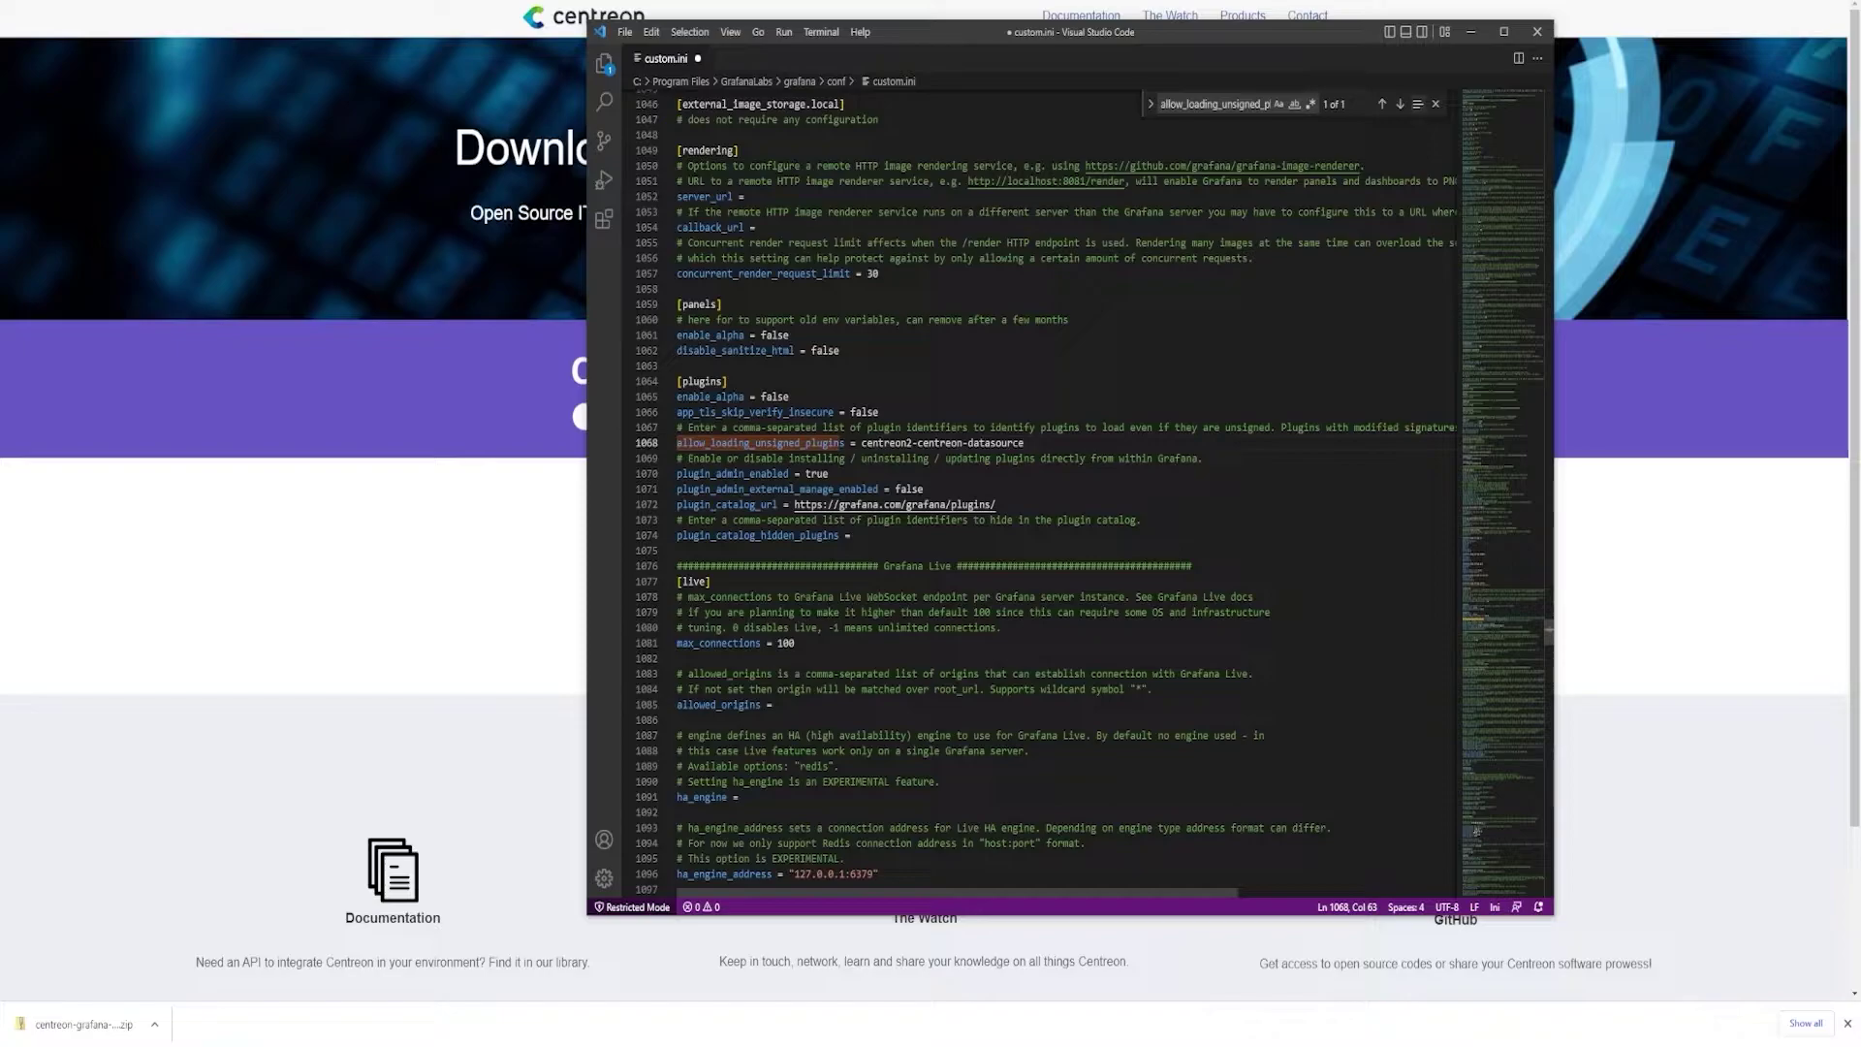
{"action": "left_click", "coordinate": [1473, 36]}
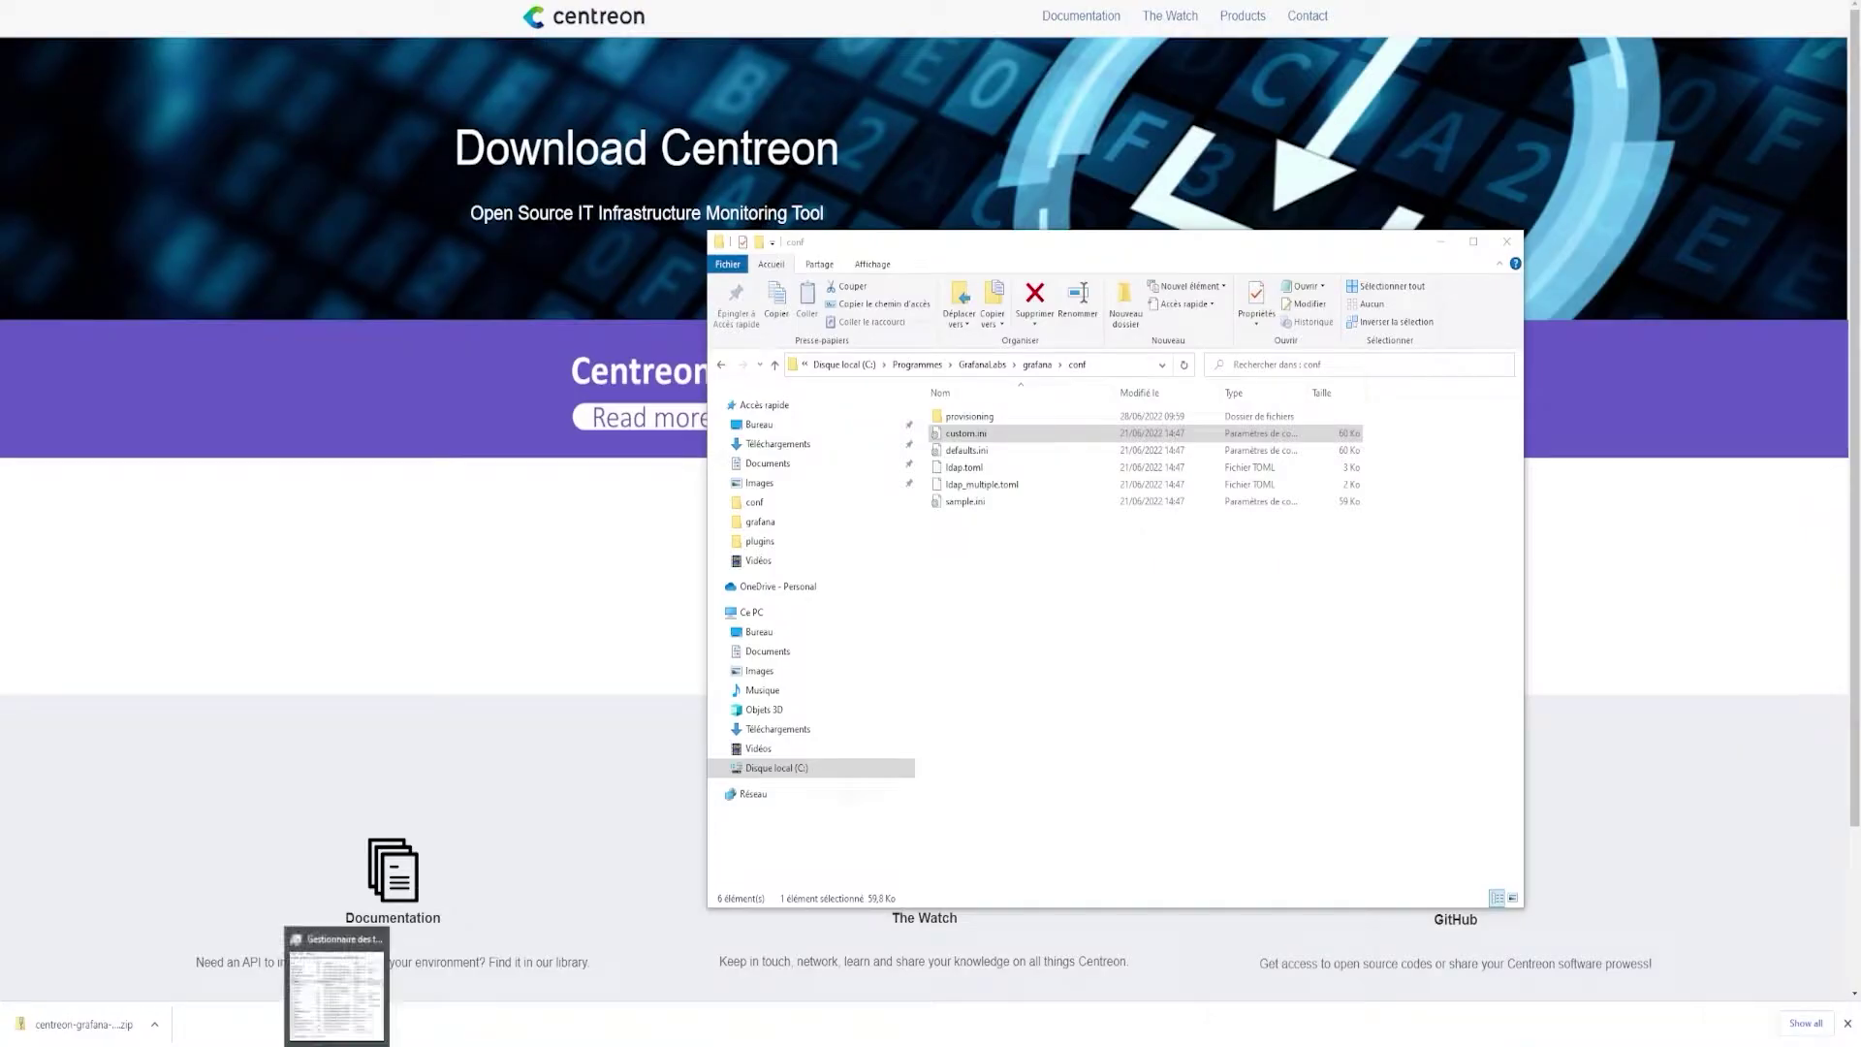
- Restart the Grafana service from the Windows Task Manager
{"action": "left_click", "coordinate": [337, 950]}
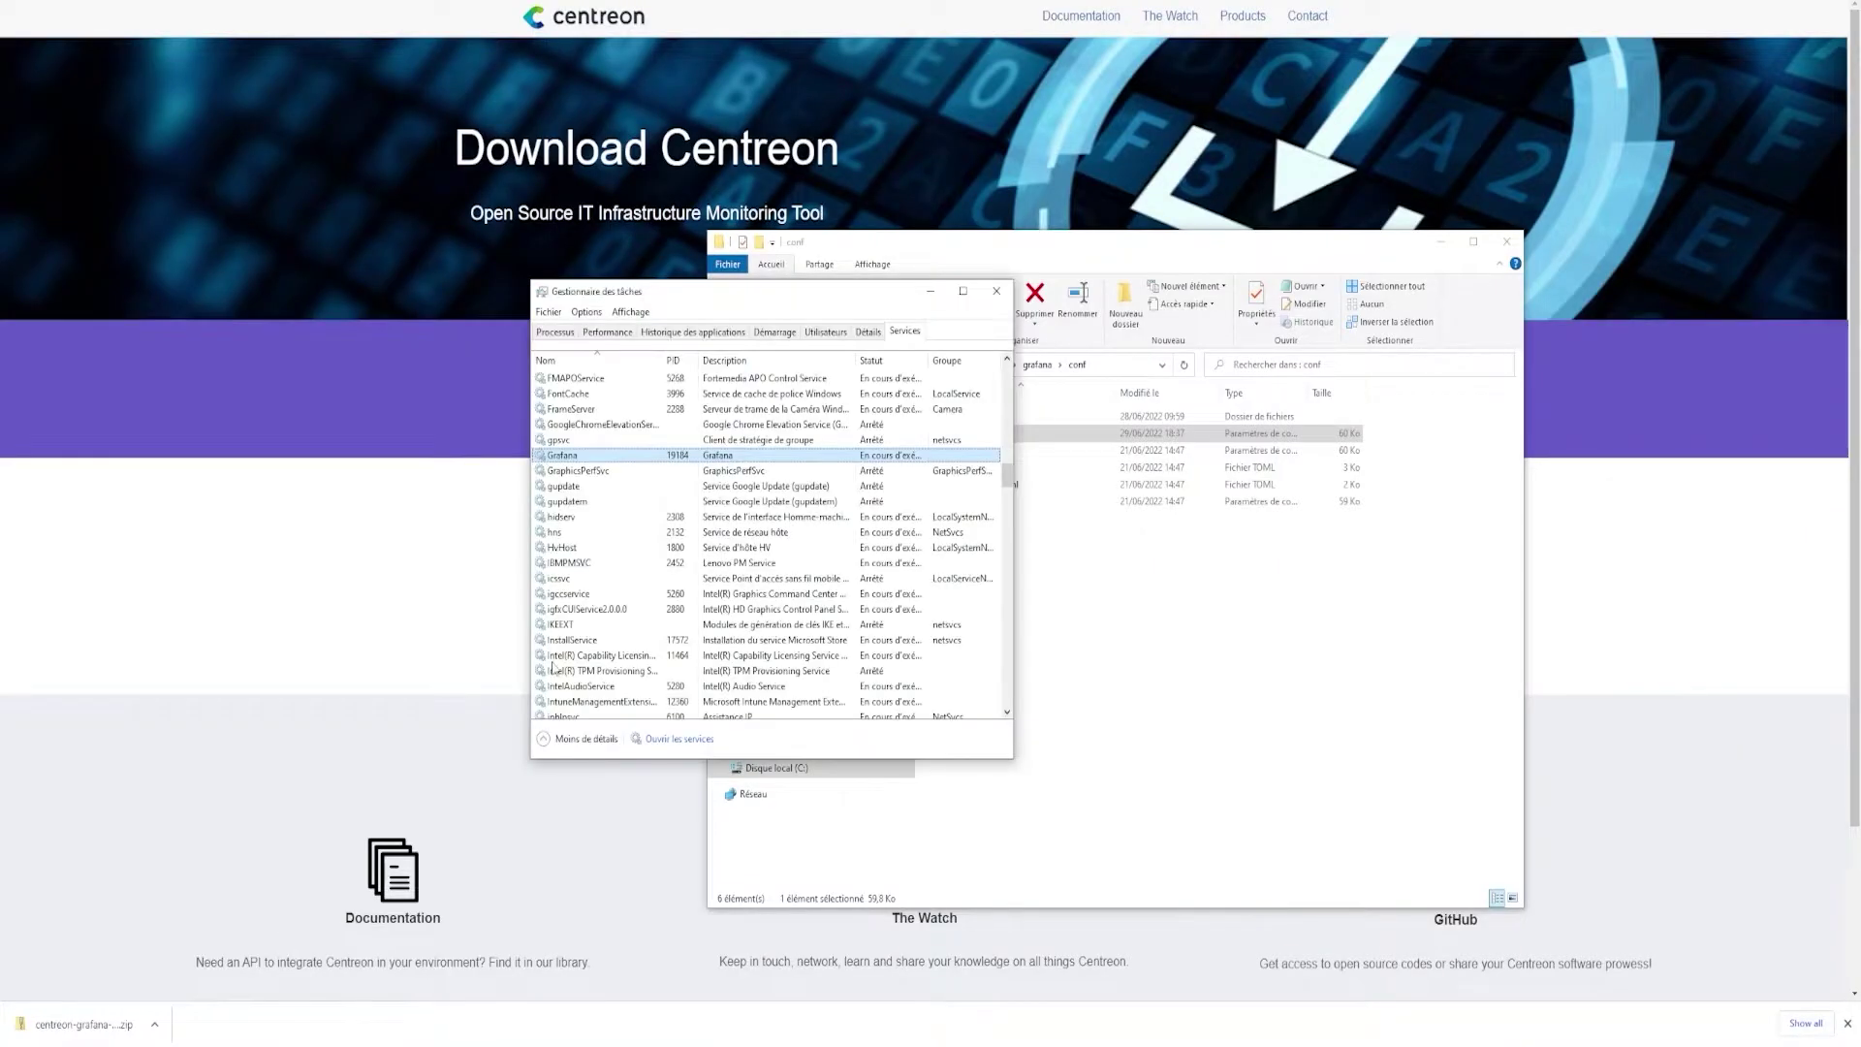
{"action": "right_click", "coordinate": [586, 455]}
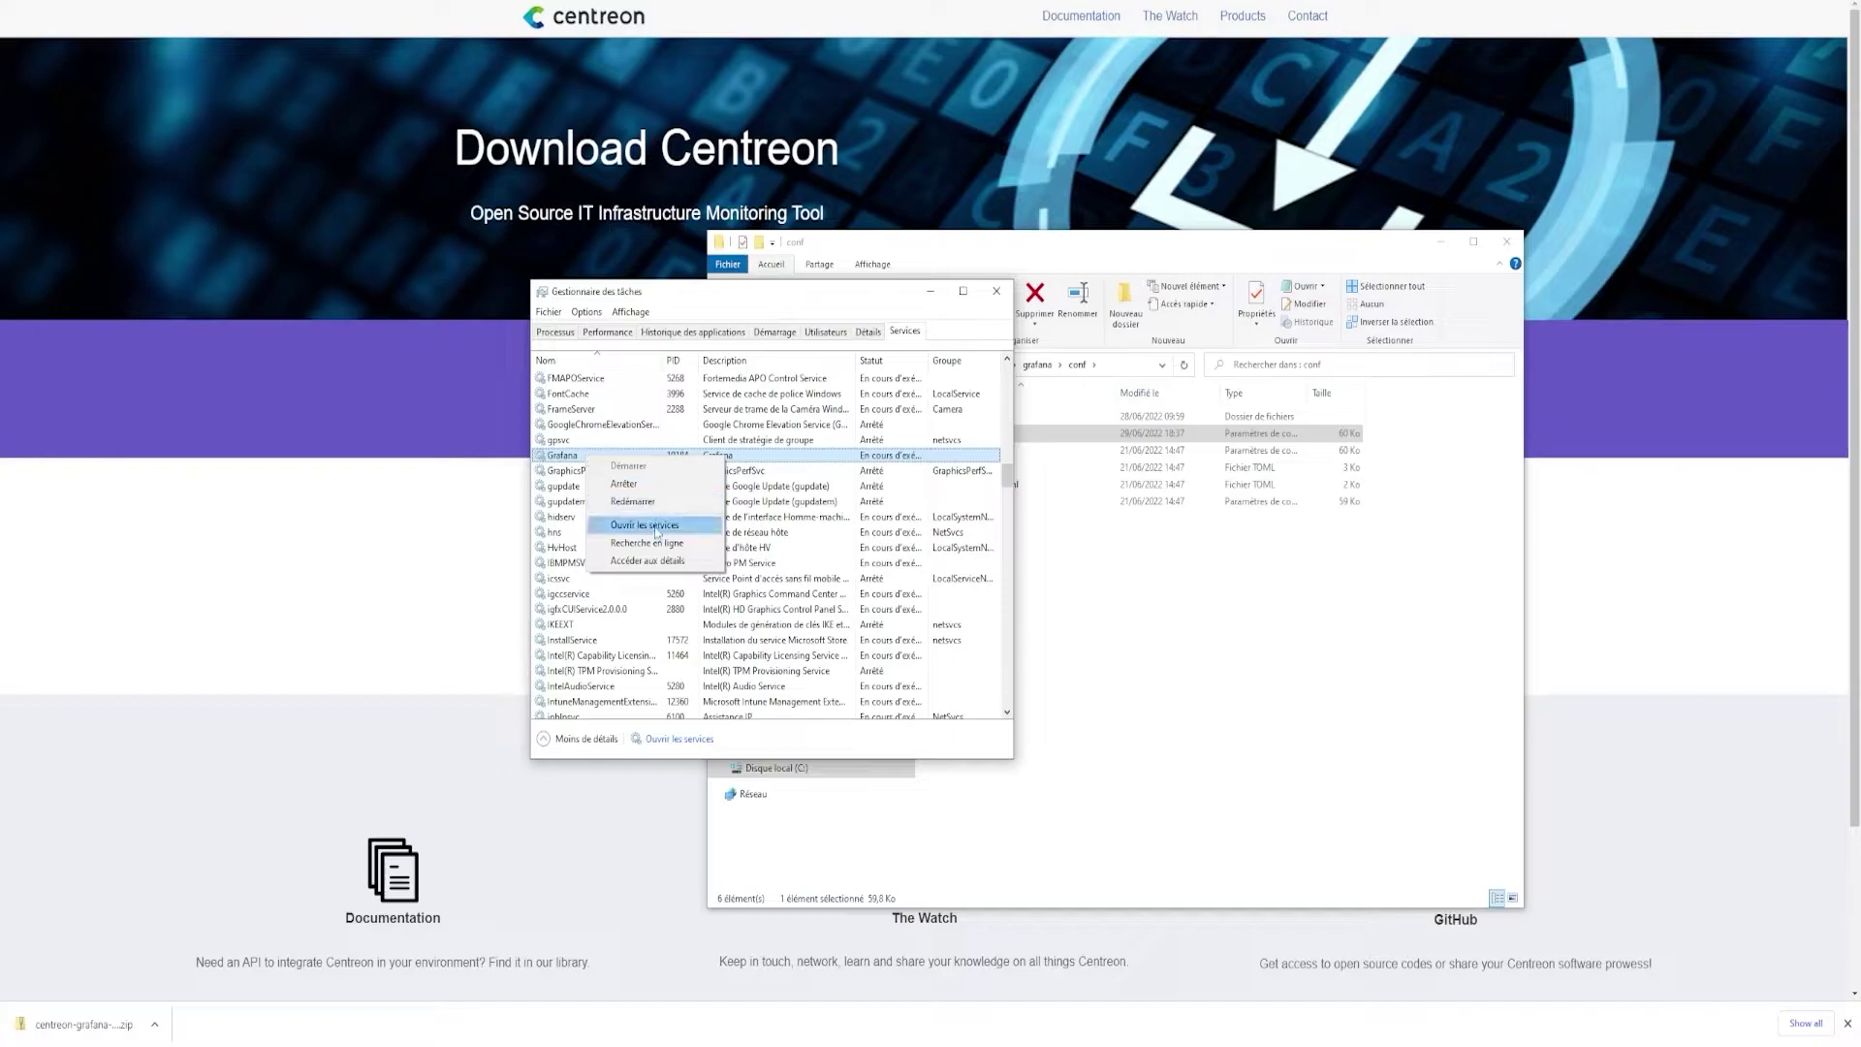
{"action": "left_click", "coordinate": [633, 501]}
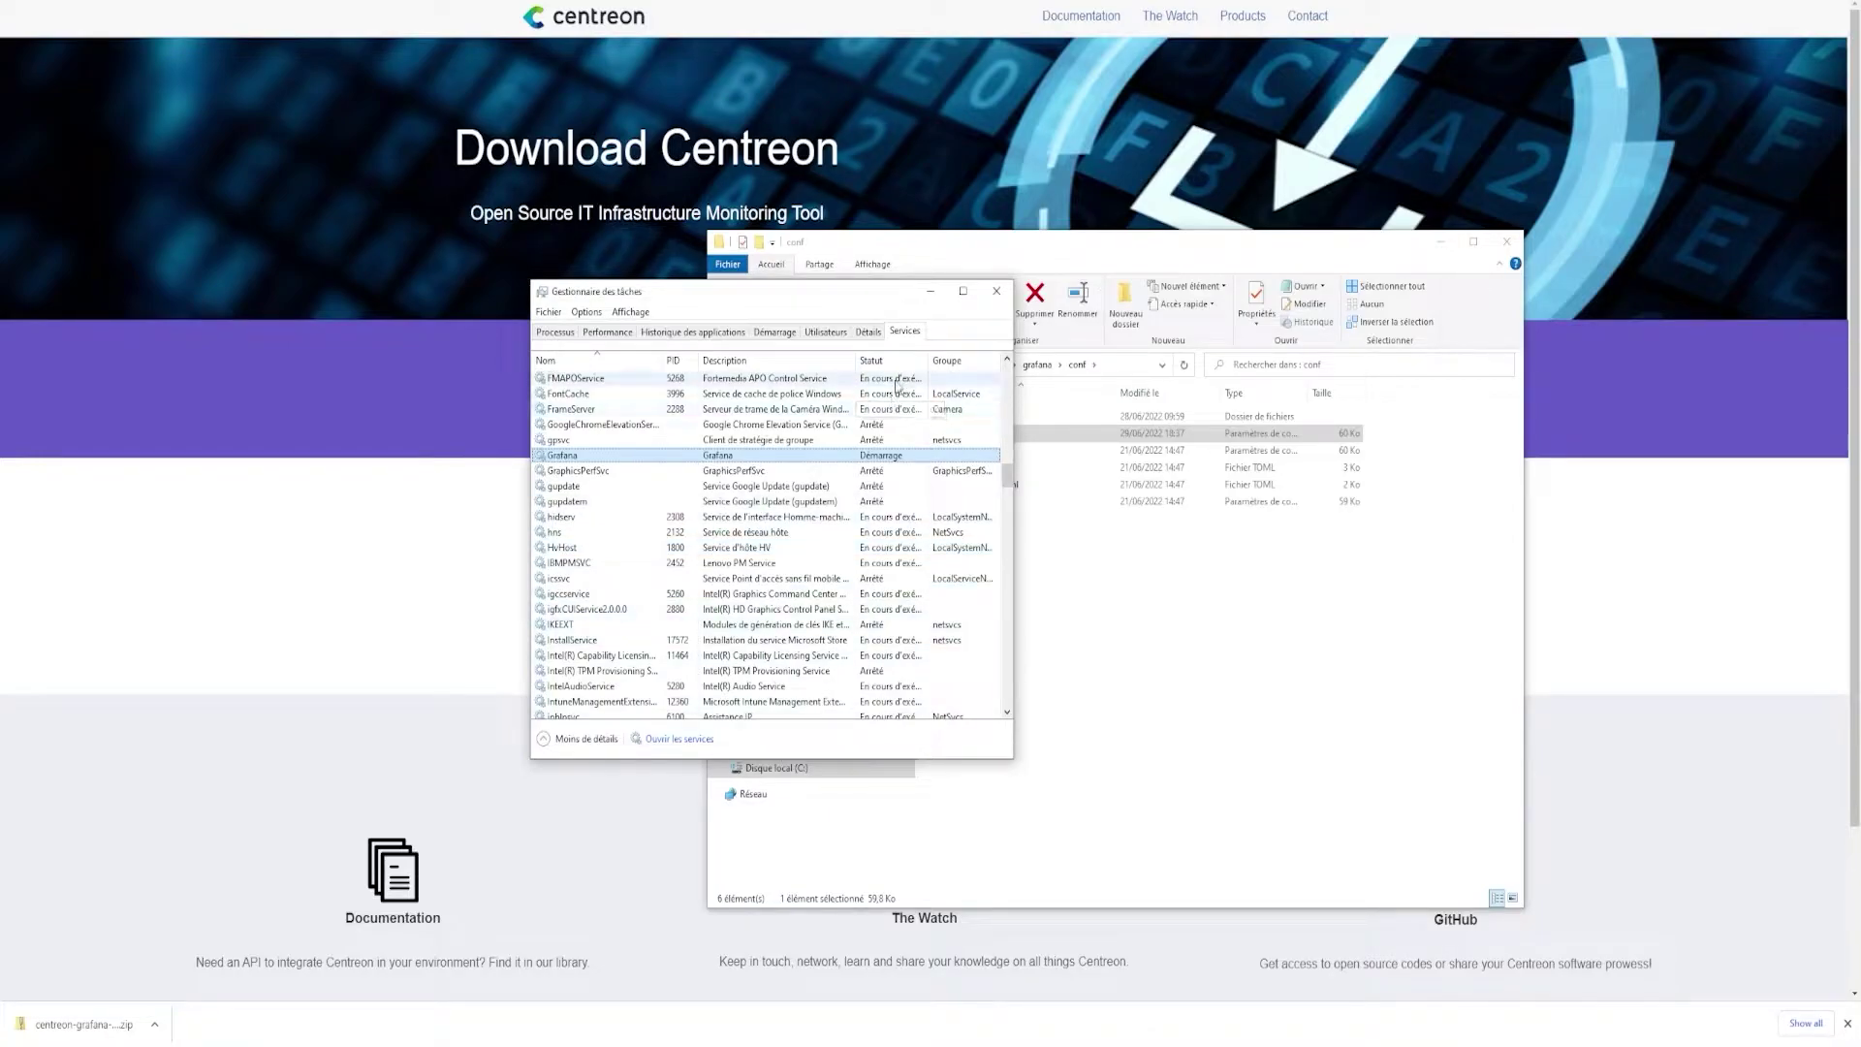
- Minimise the Task Manager, switch to Grafana and search its plugin list for "centr"
{"action": "left_click", "coordinate": [932, 292]}
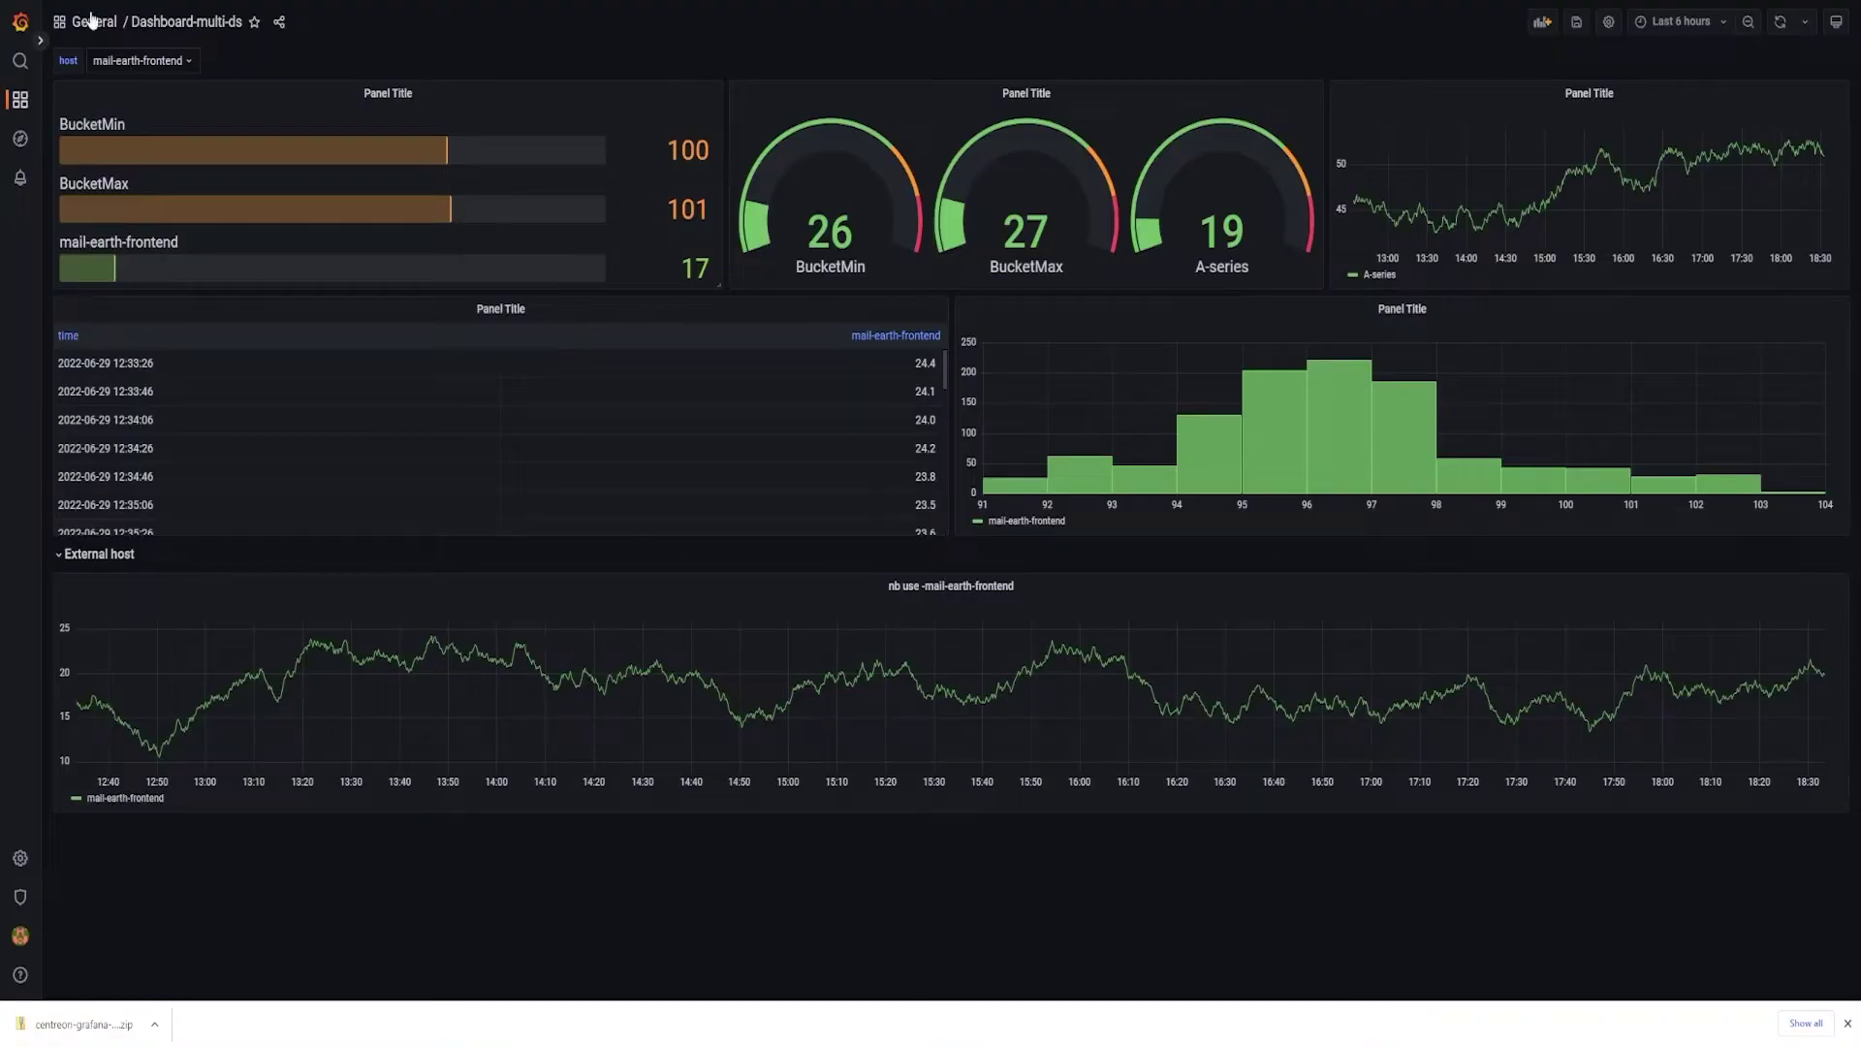
{"action": "mouse_move", "coordinate": [23, 836]}
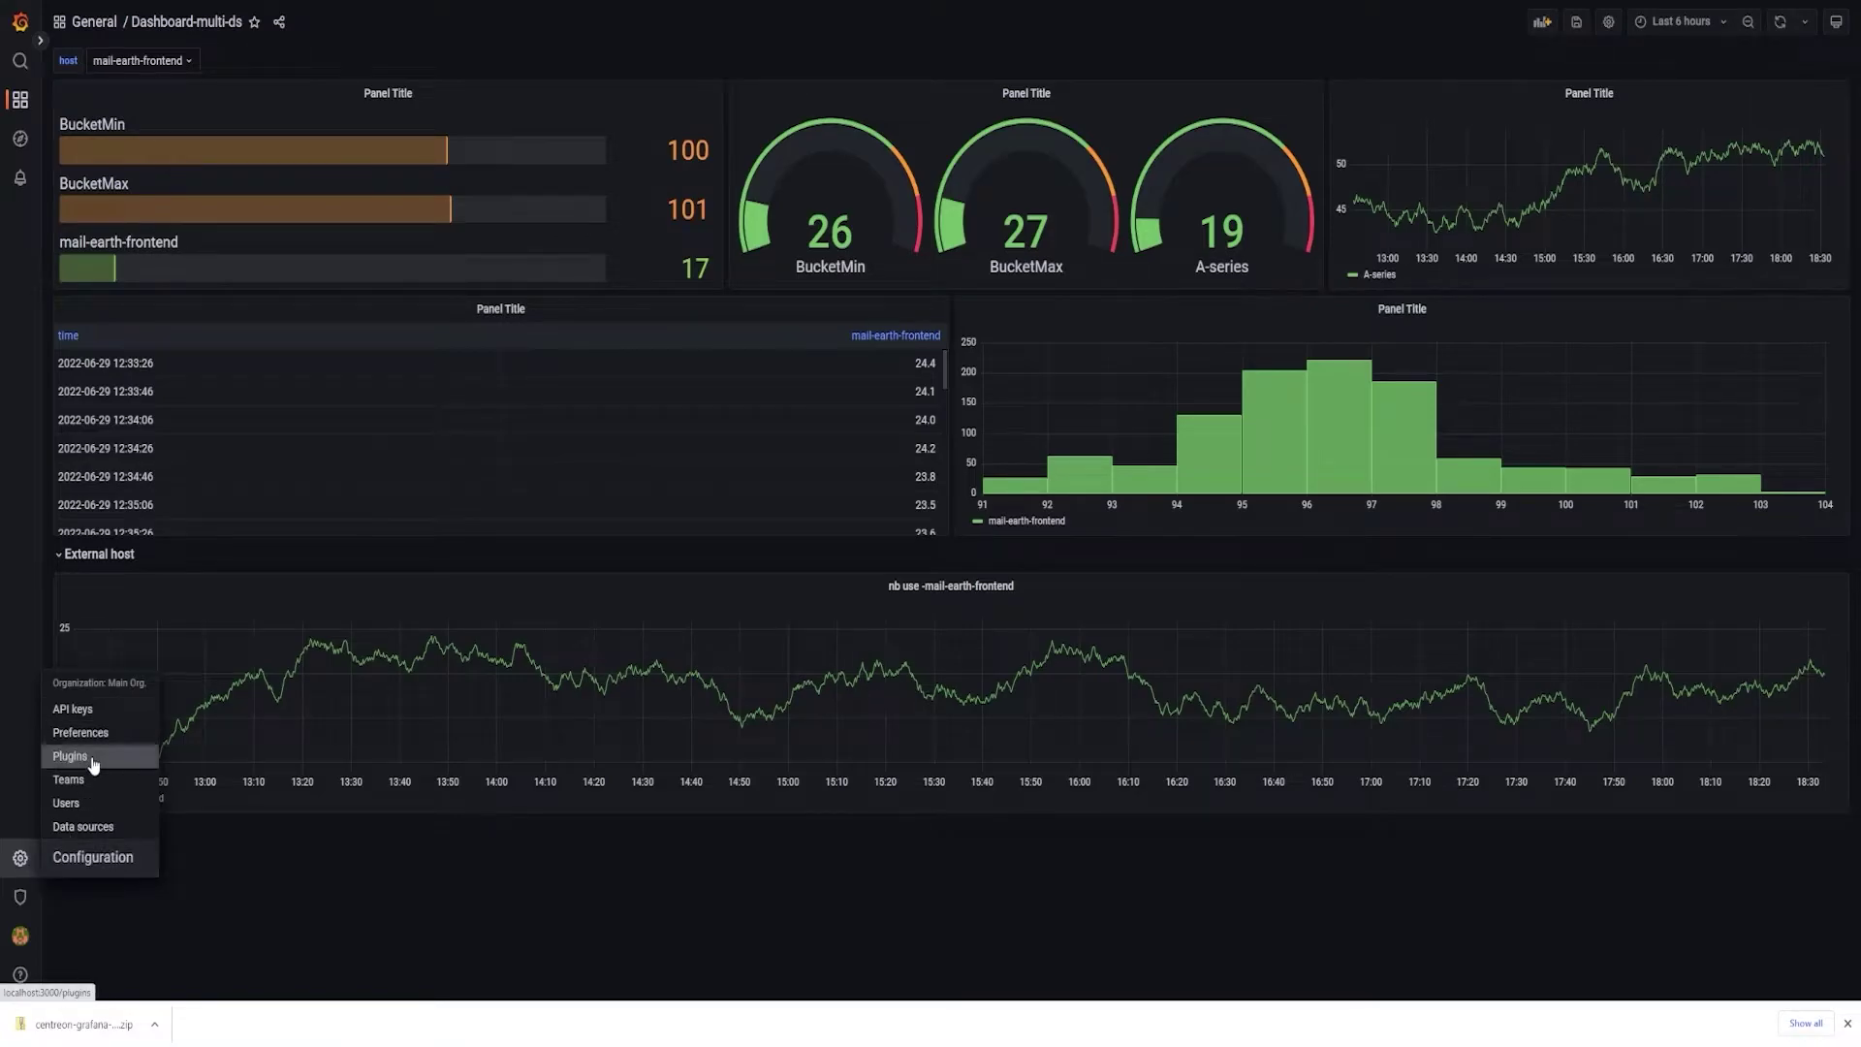
{"action": "left_click", "coordinate": [117, 761]}
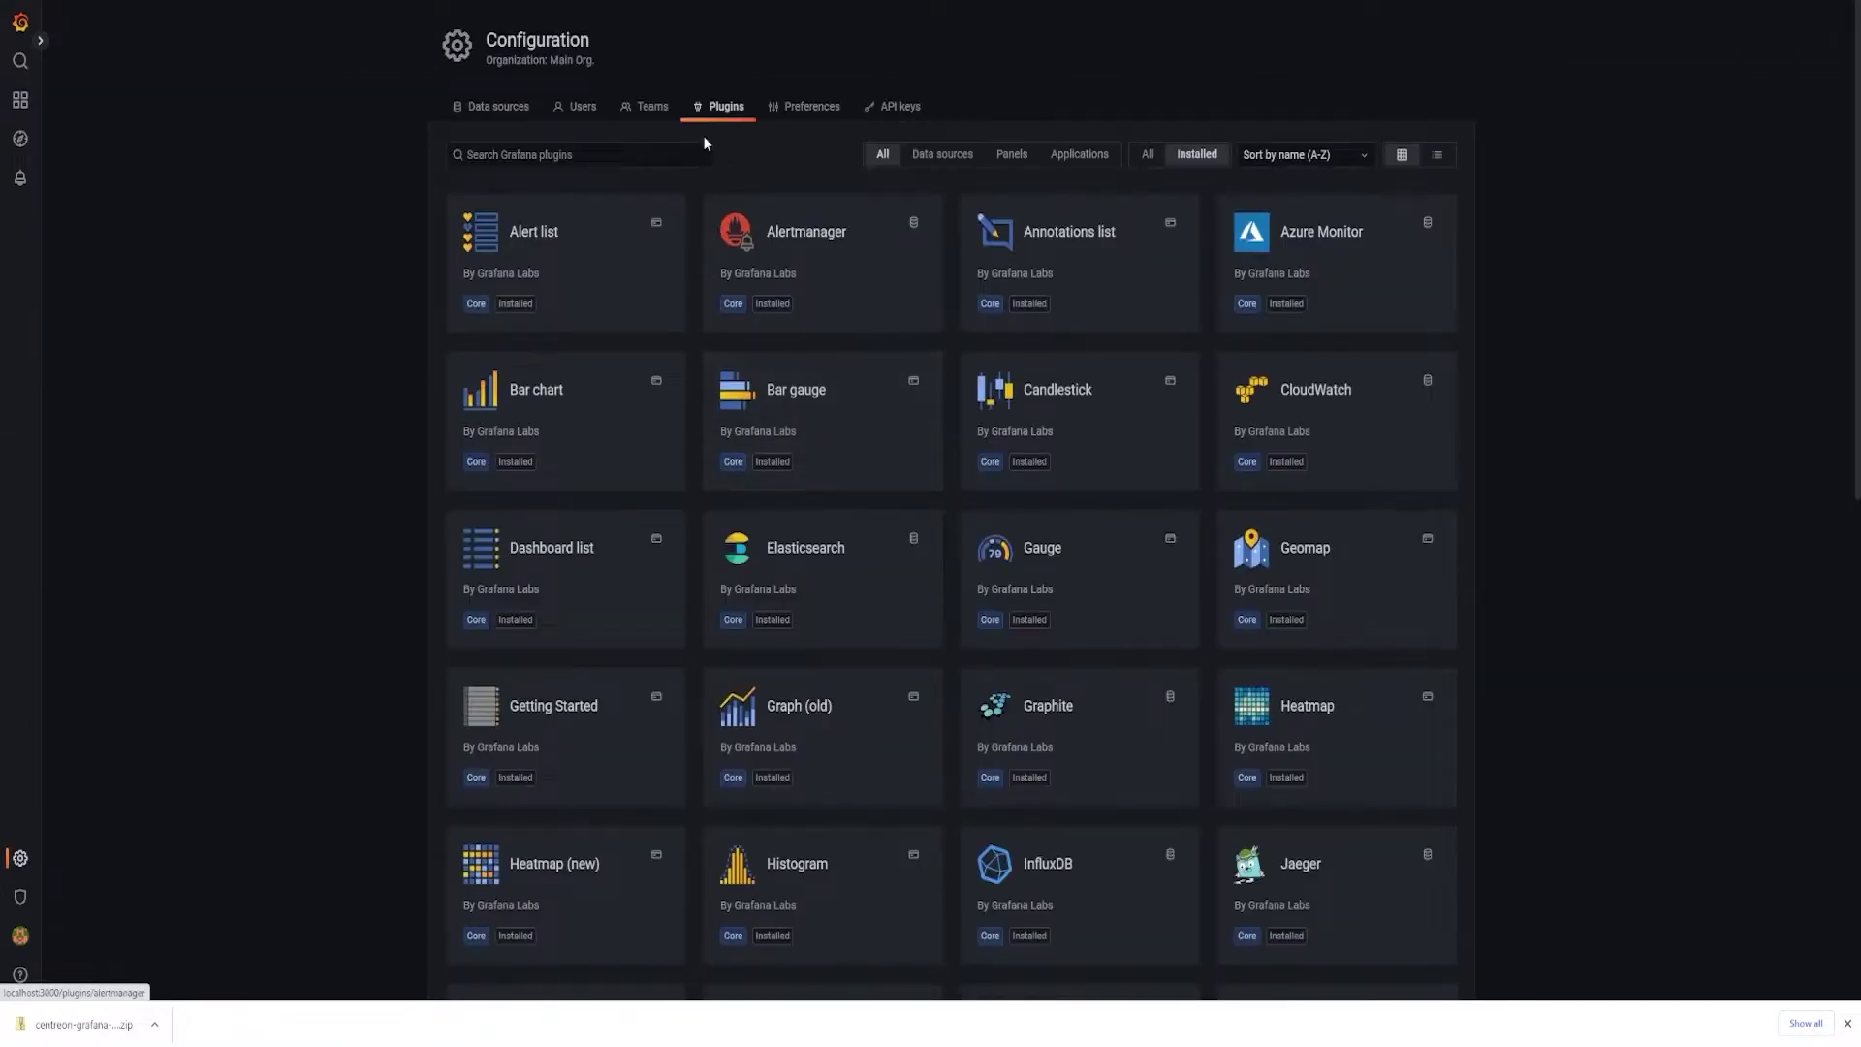
{"action": "left_click", "coordinate": [541, 155]}
{"action": "type", "text": "centr"}
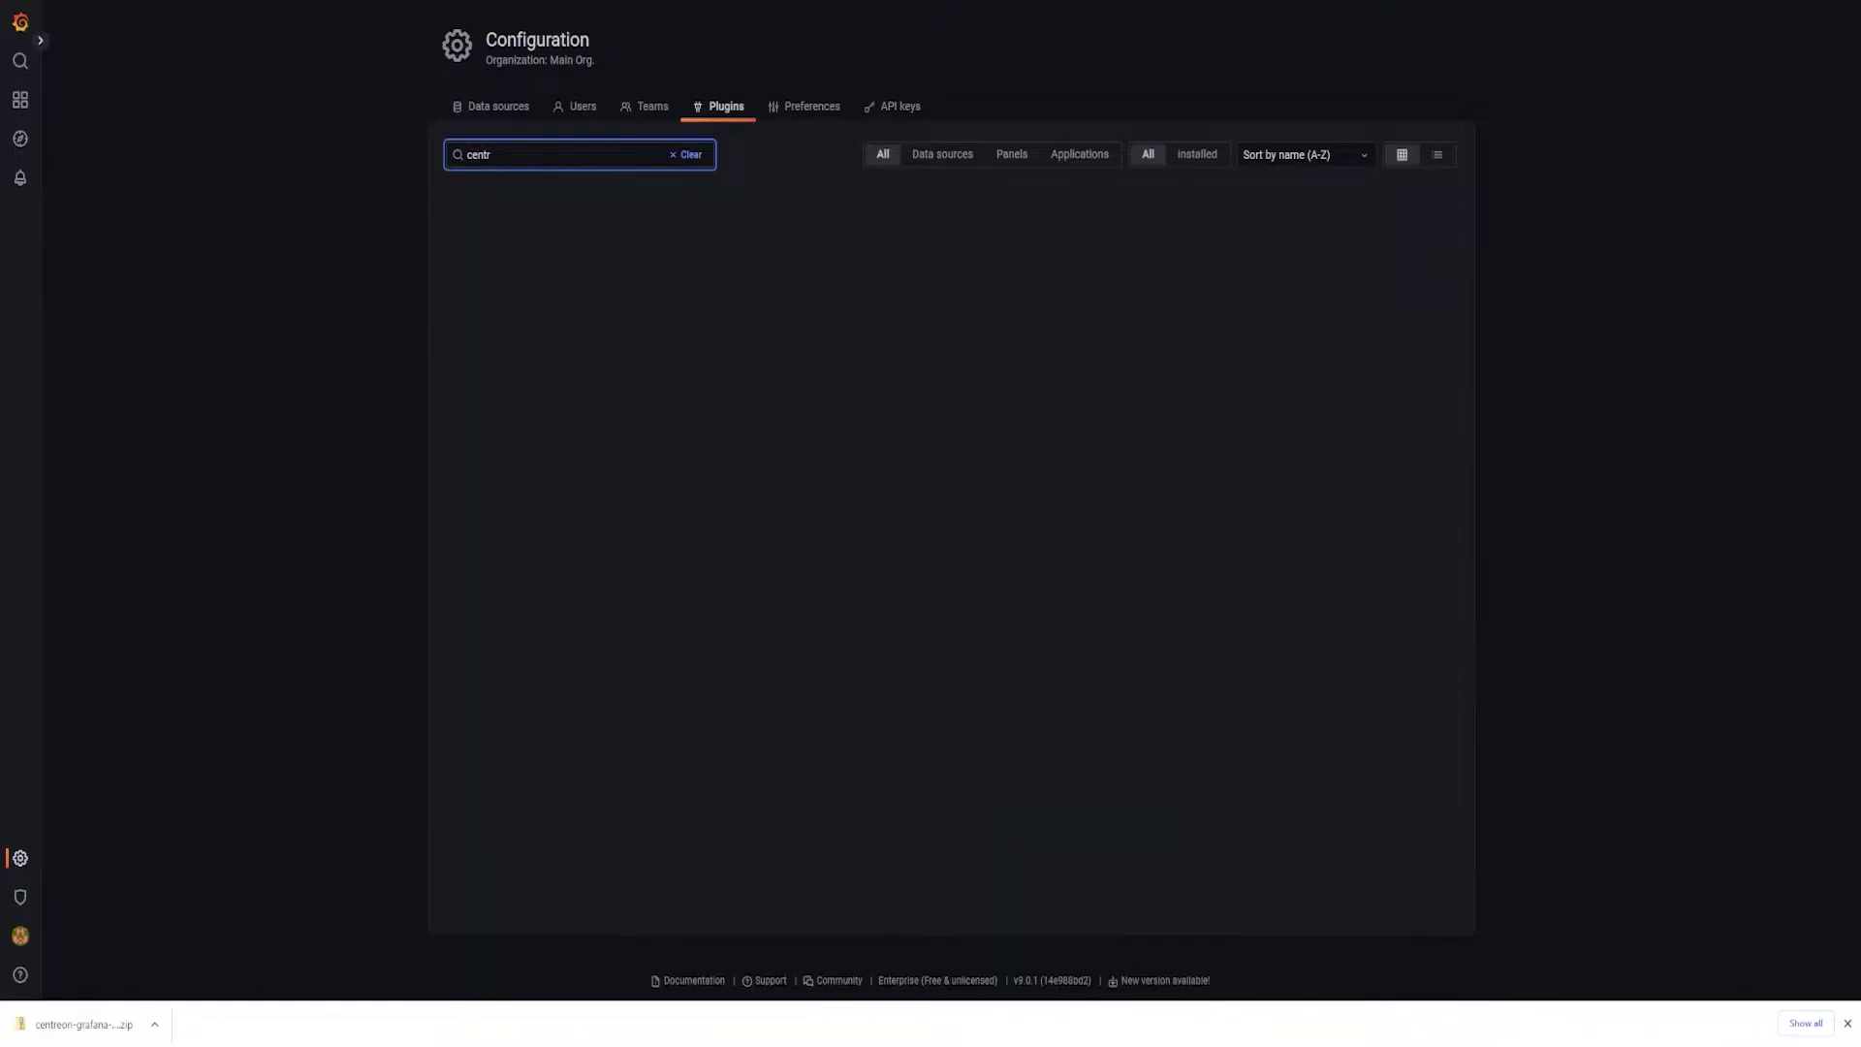
- Reload the plugin list, search for "centr" again and create a data source from the Centreon plugin
{"action": "key", "text": "BackSpace"}
{"action": "key", "text": "BackSpace"}
{"action": "key", "text": "BackSpace"}
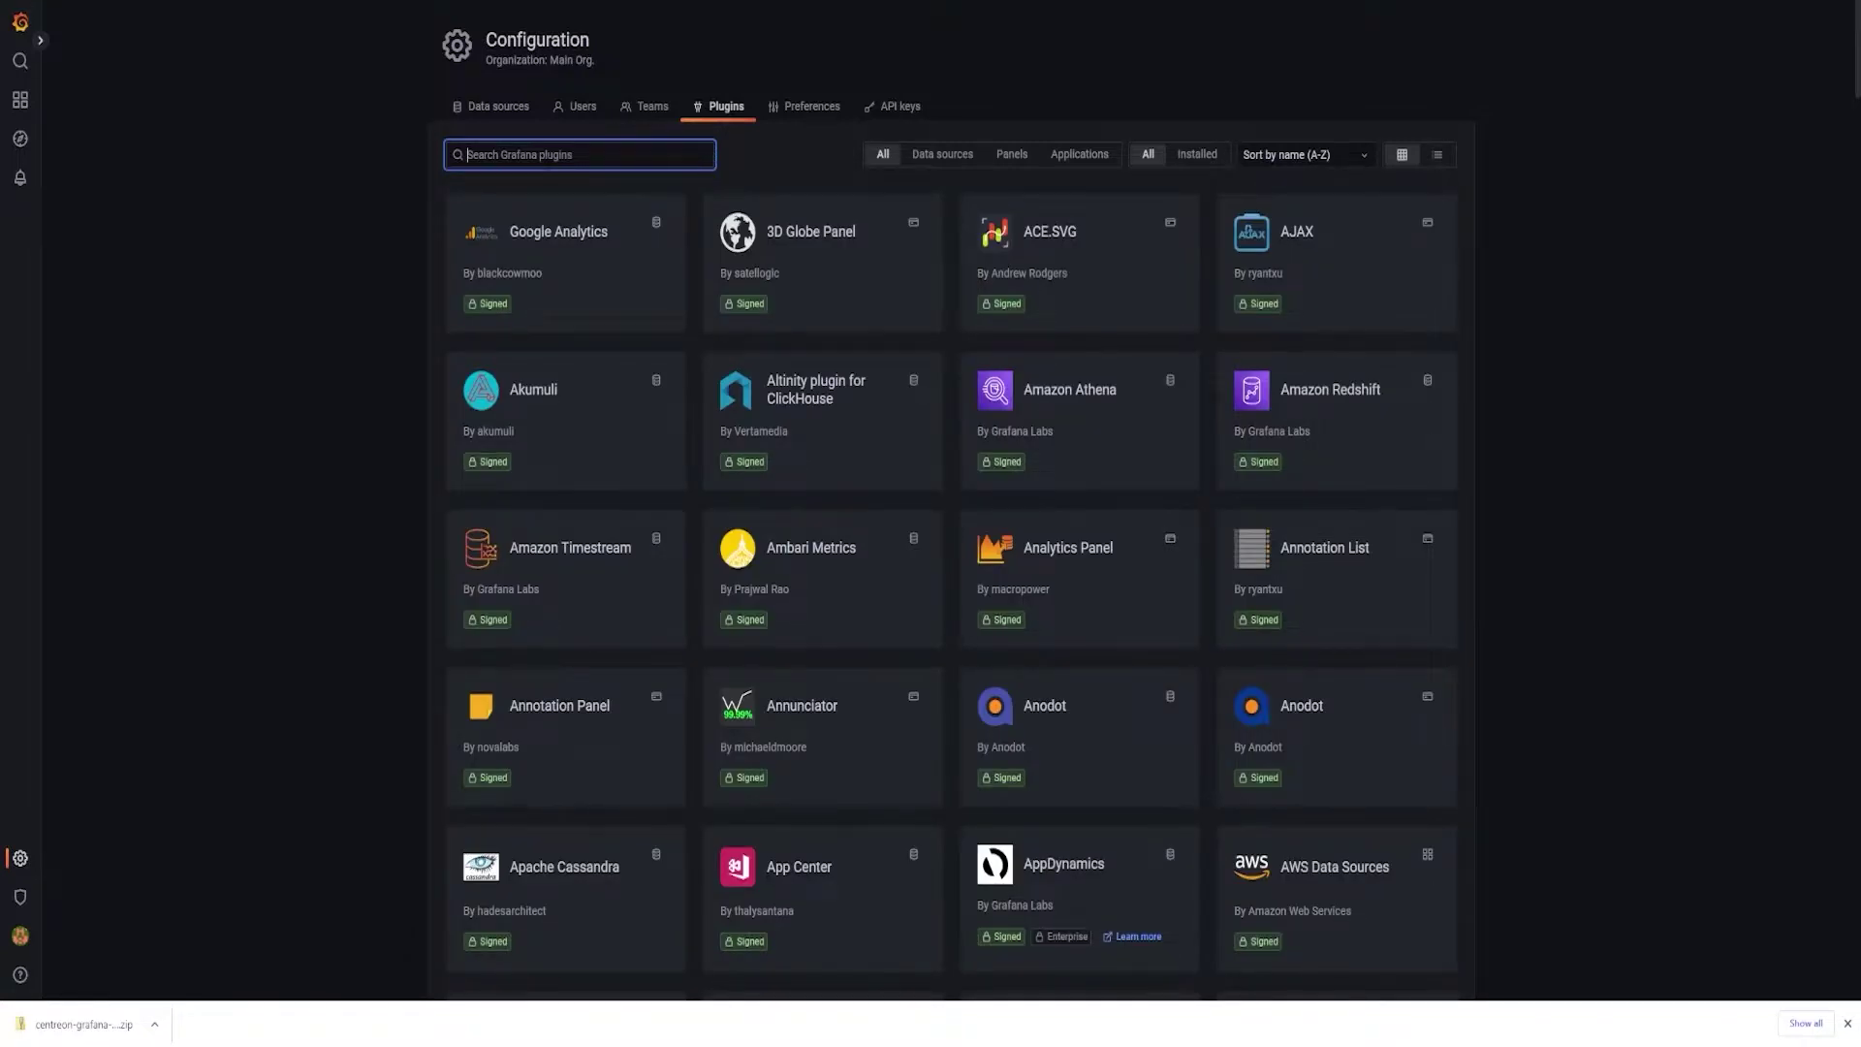
{"action": "key", "text": "F5"}
{"action": "type", "text": "centr"}
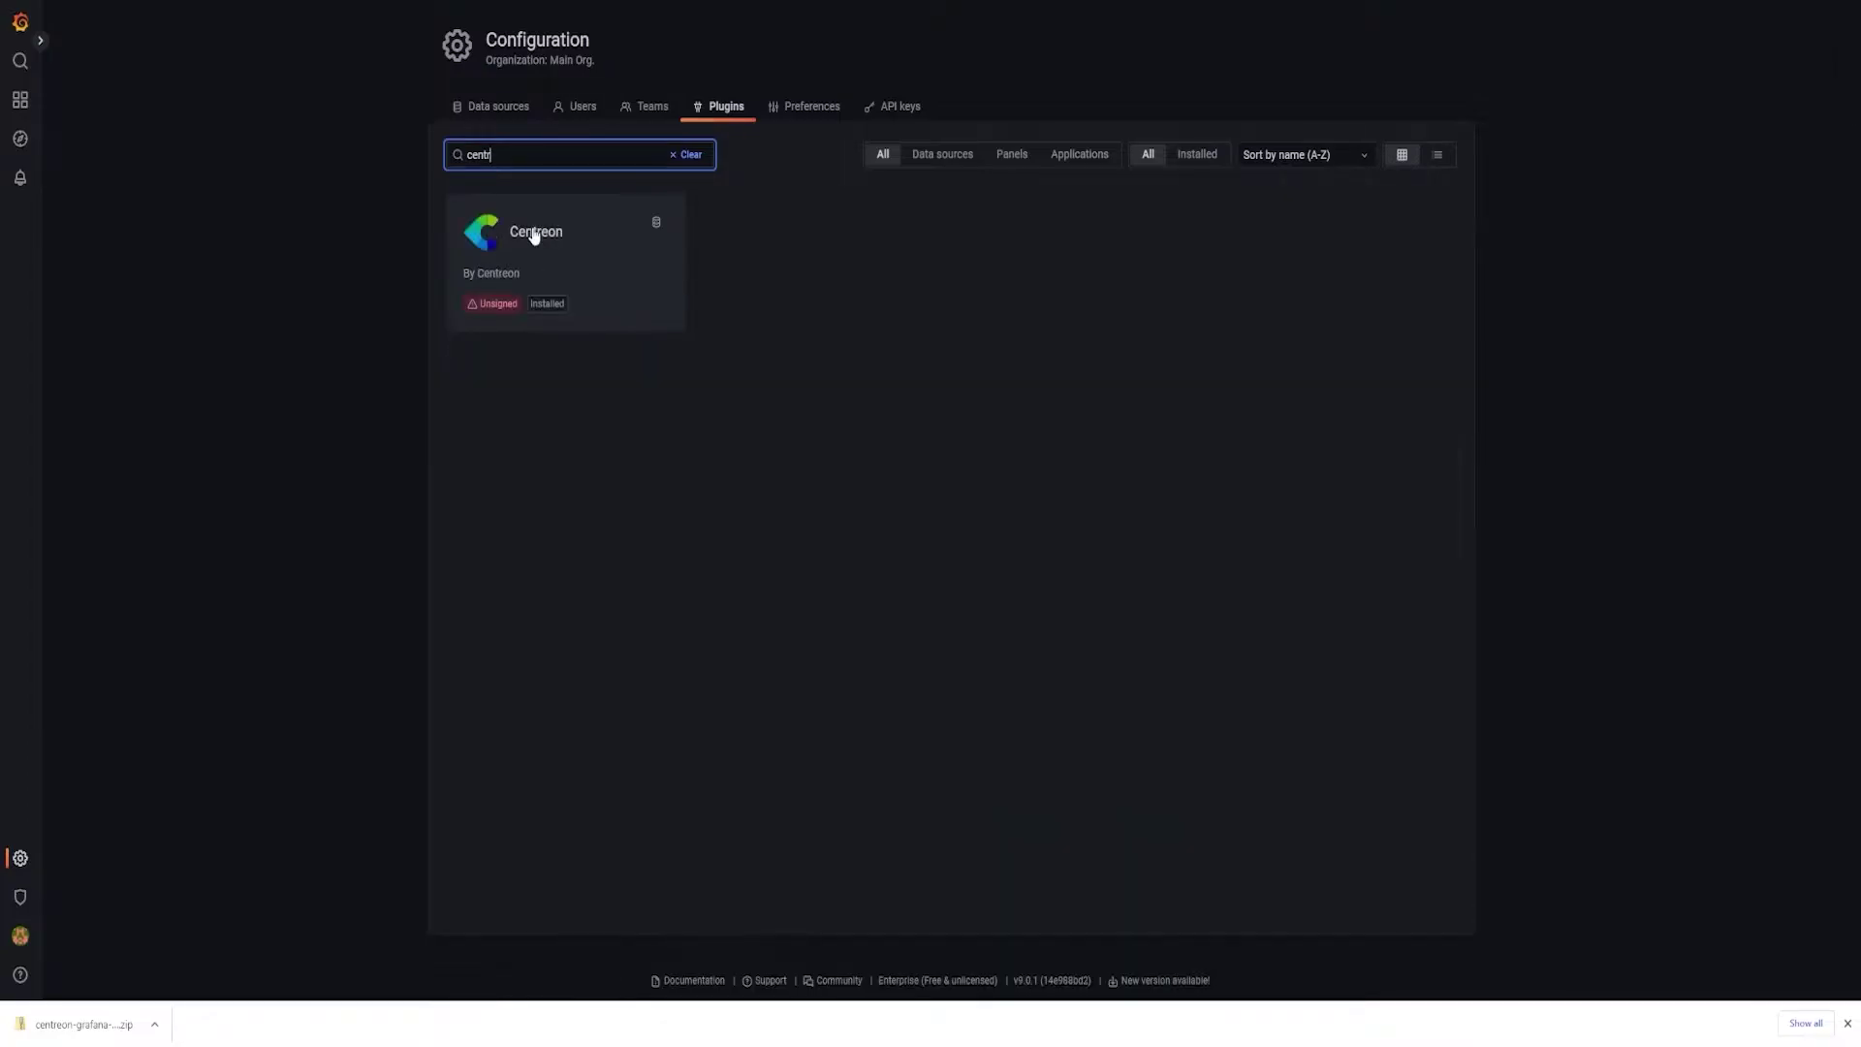
{"action": "left_click", "coordinate": [537, 232]}
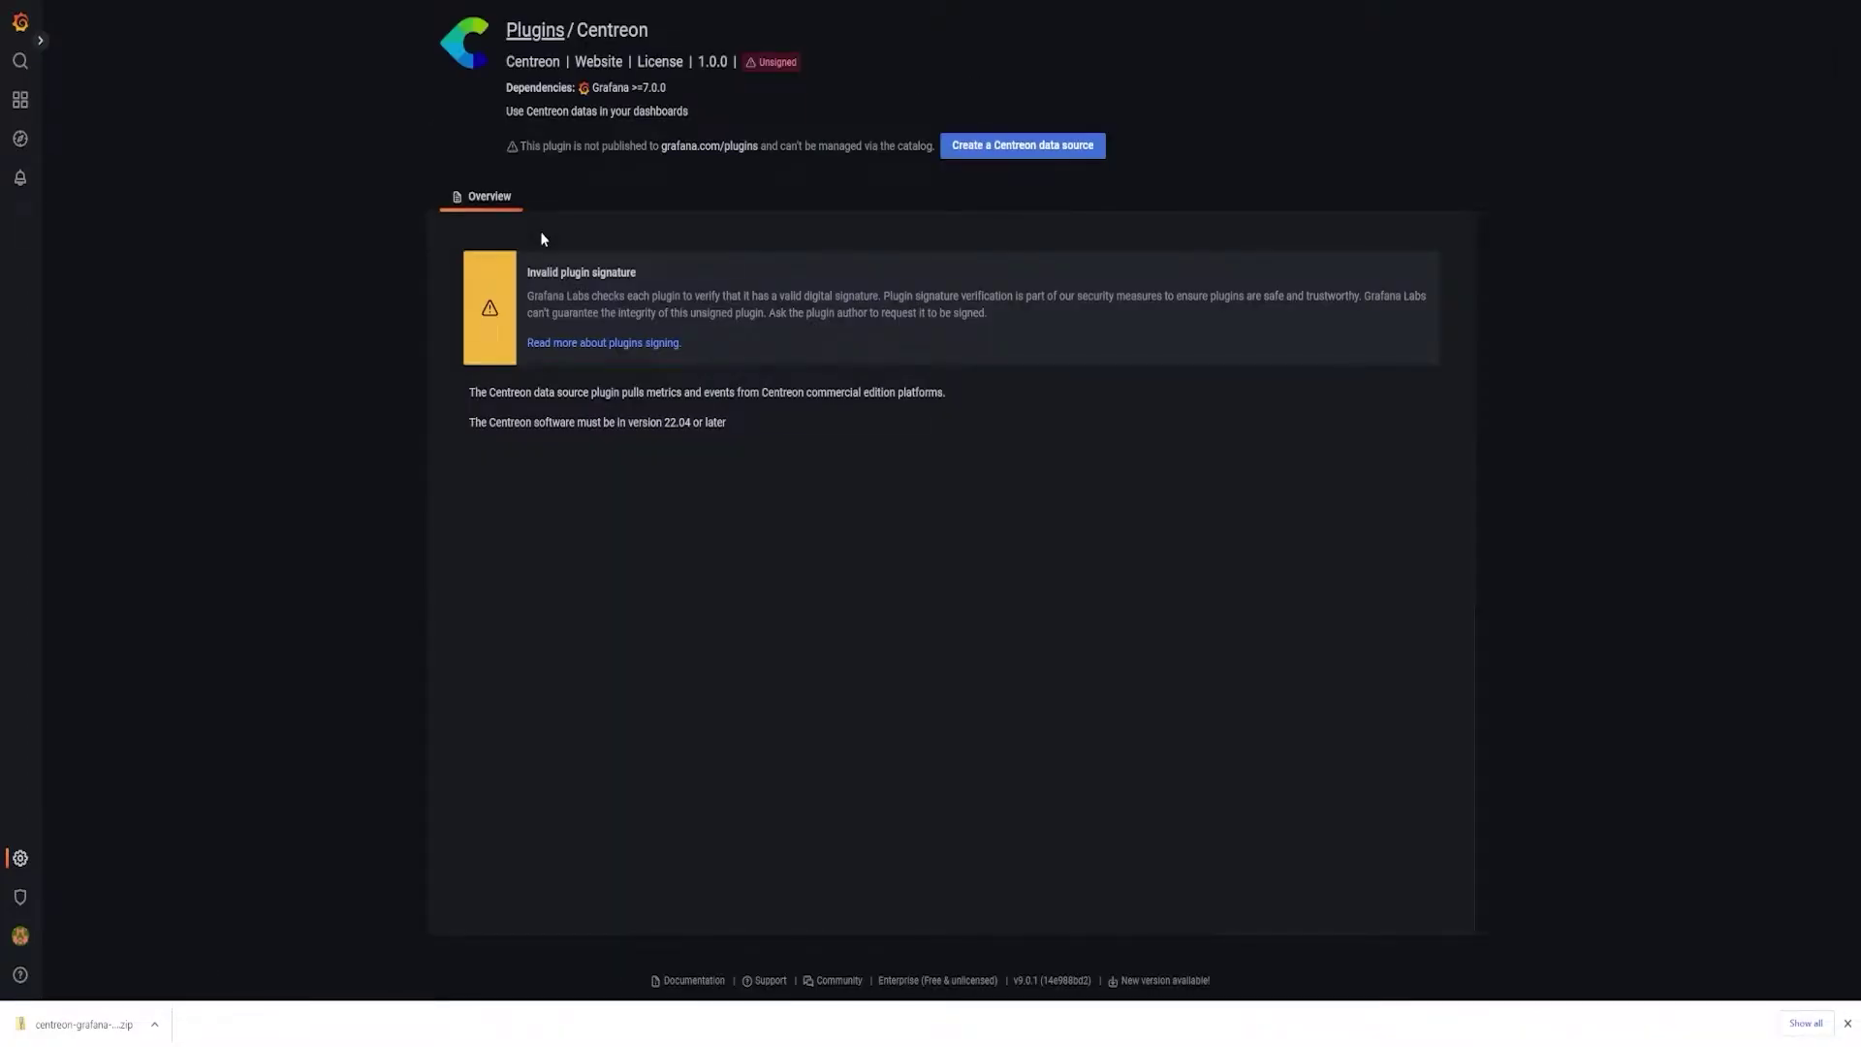
{"action": "left_click", "coordinate": [1027, 151]}
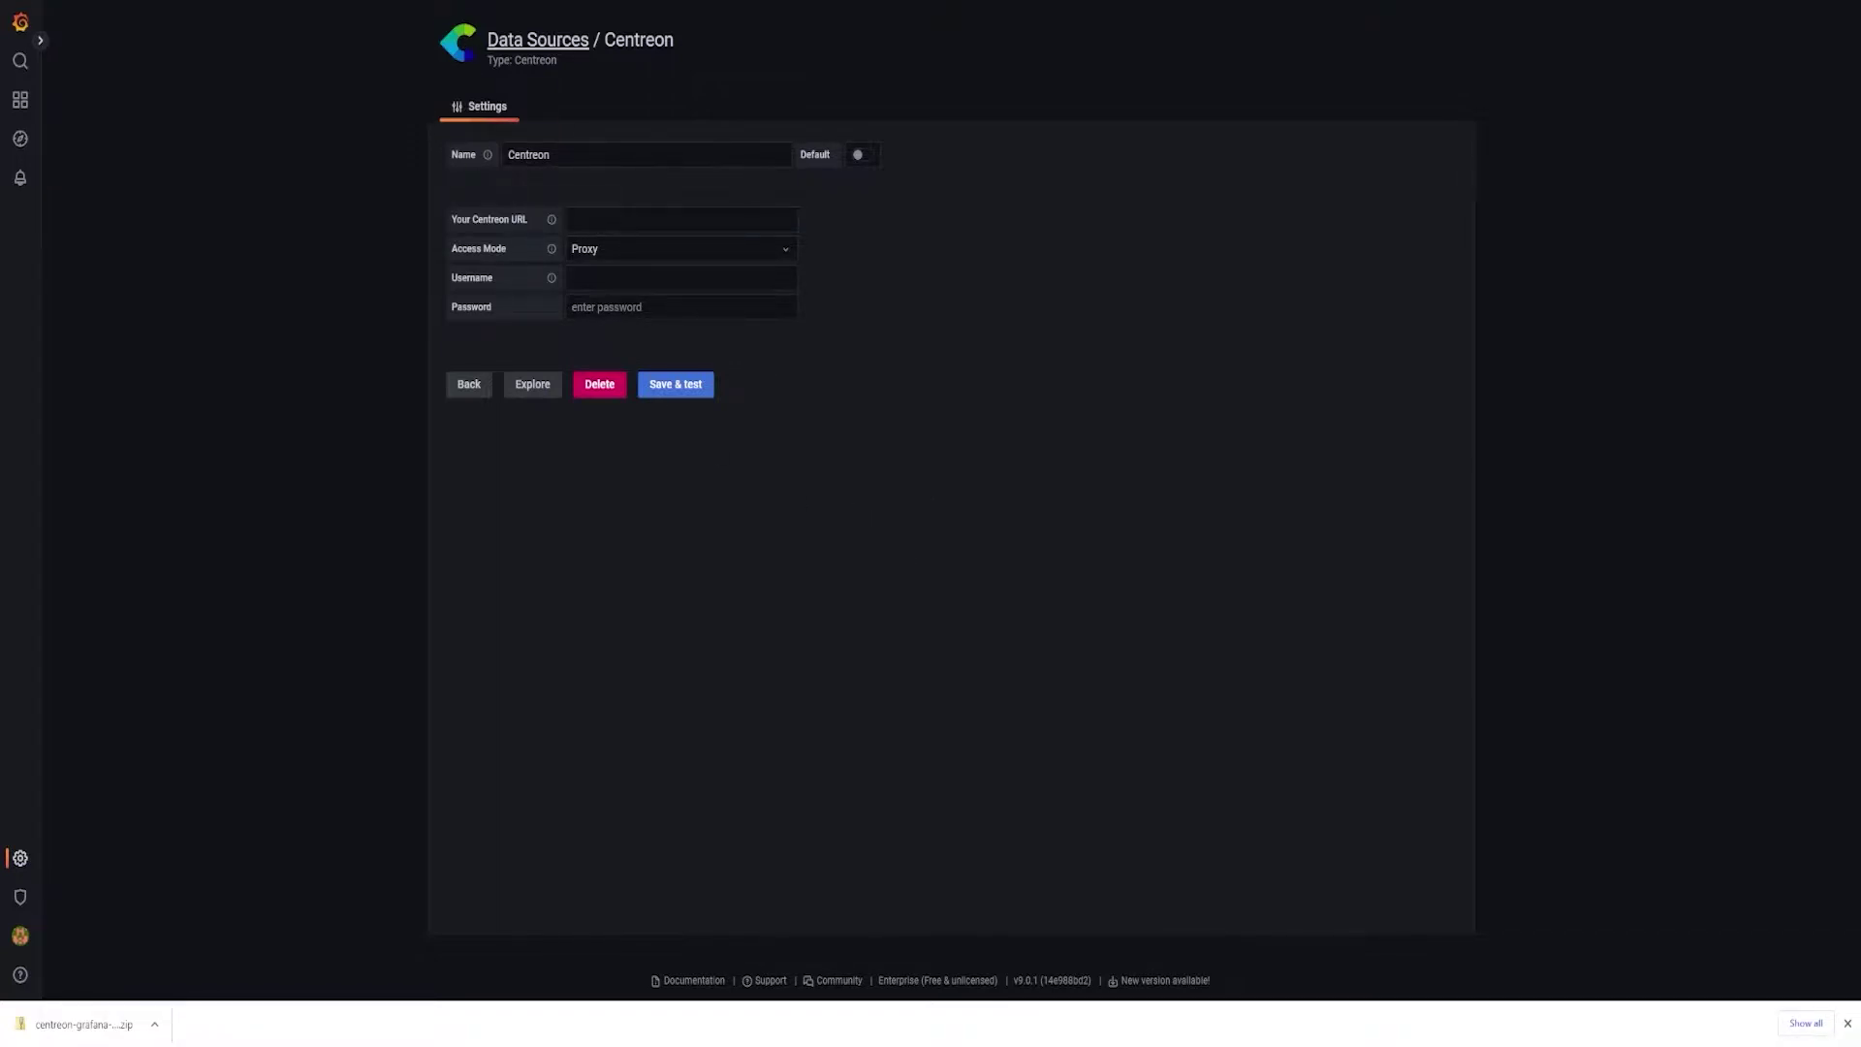
{"action": "left_click", "coordinate": [444, 25]}
{"action": "left_click", "coordinate": [573, 219]}
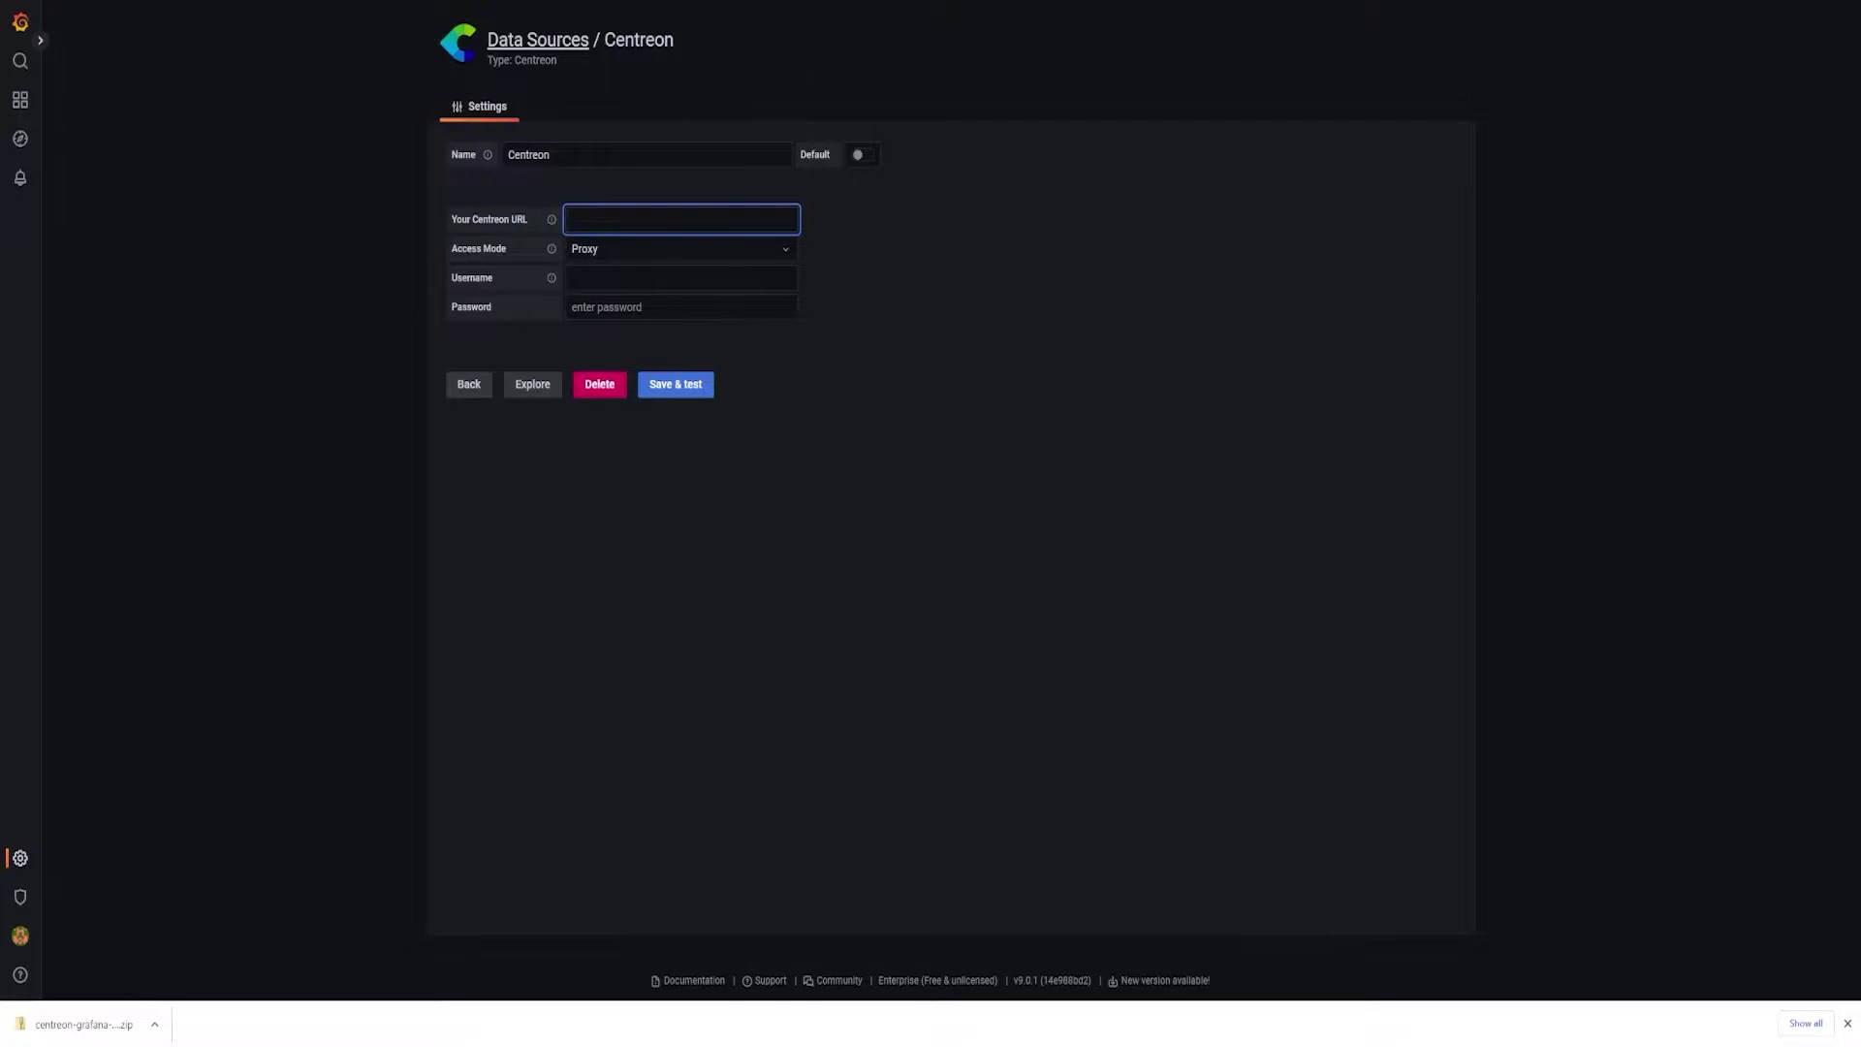
{"action": "type", "text": "https://demo.centreon.com/centreon/"}
{"action": "left_click", "coordinate": [681, 278]}
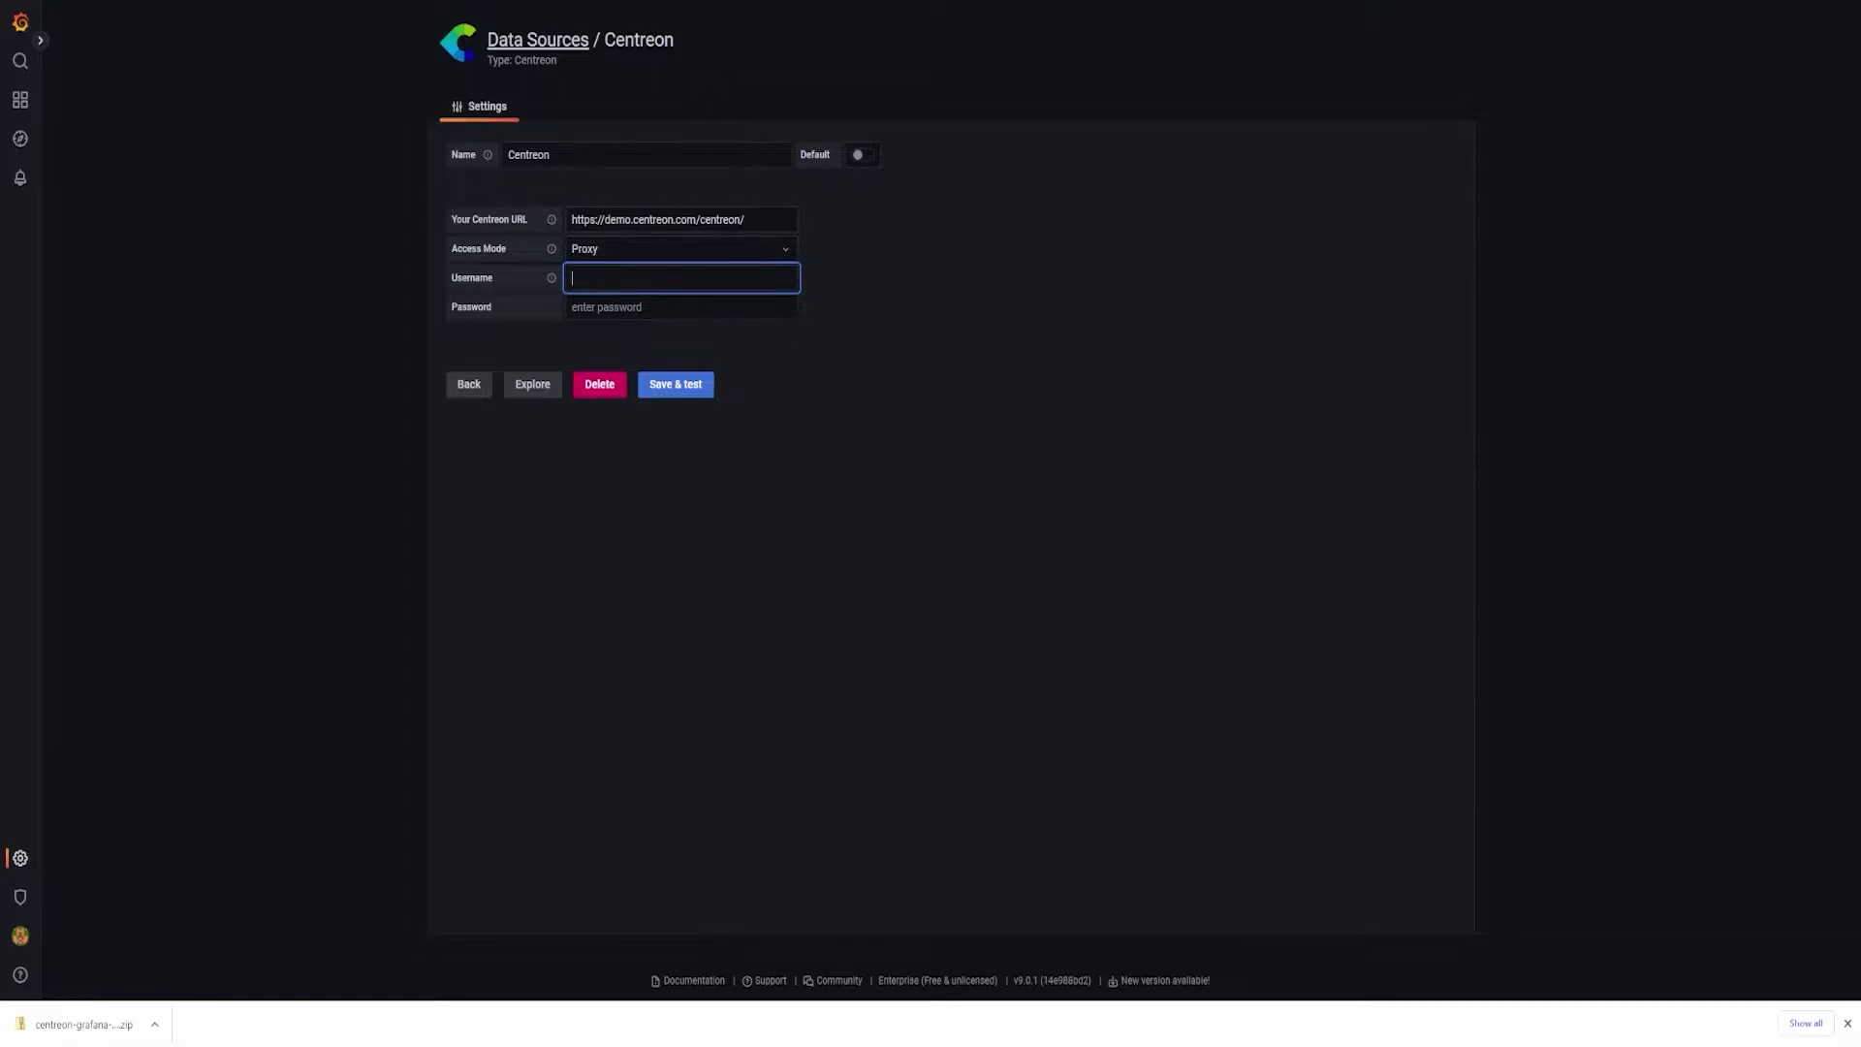
{"action": "left_click", "coordinate": [699, 250]}
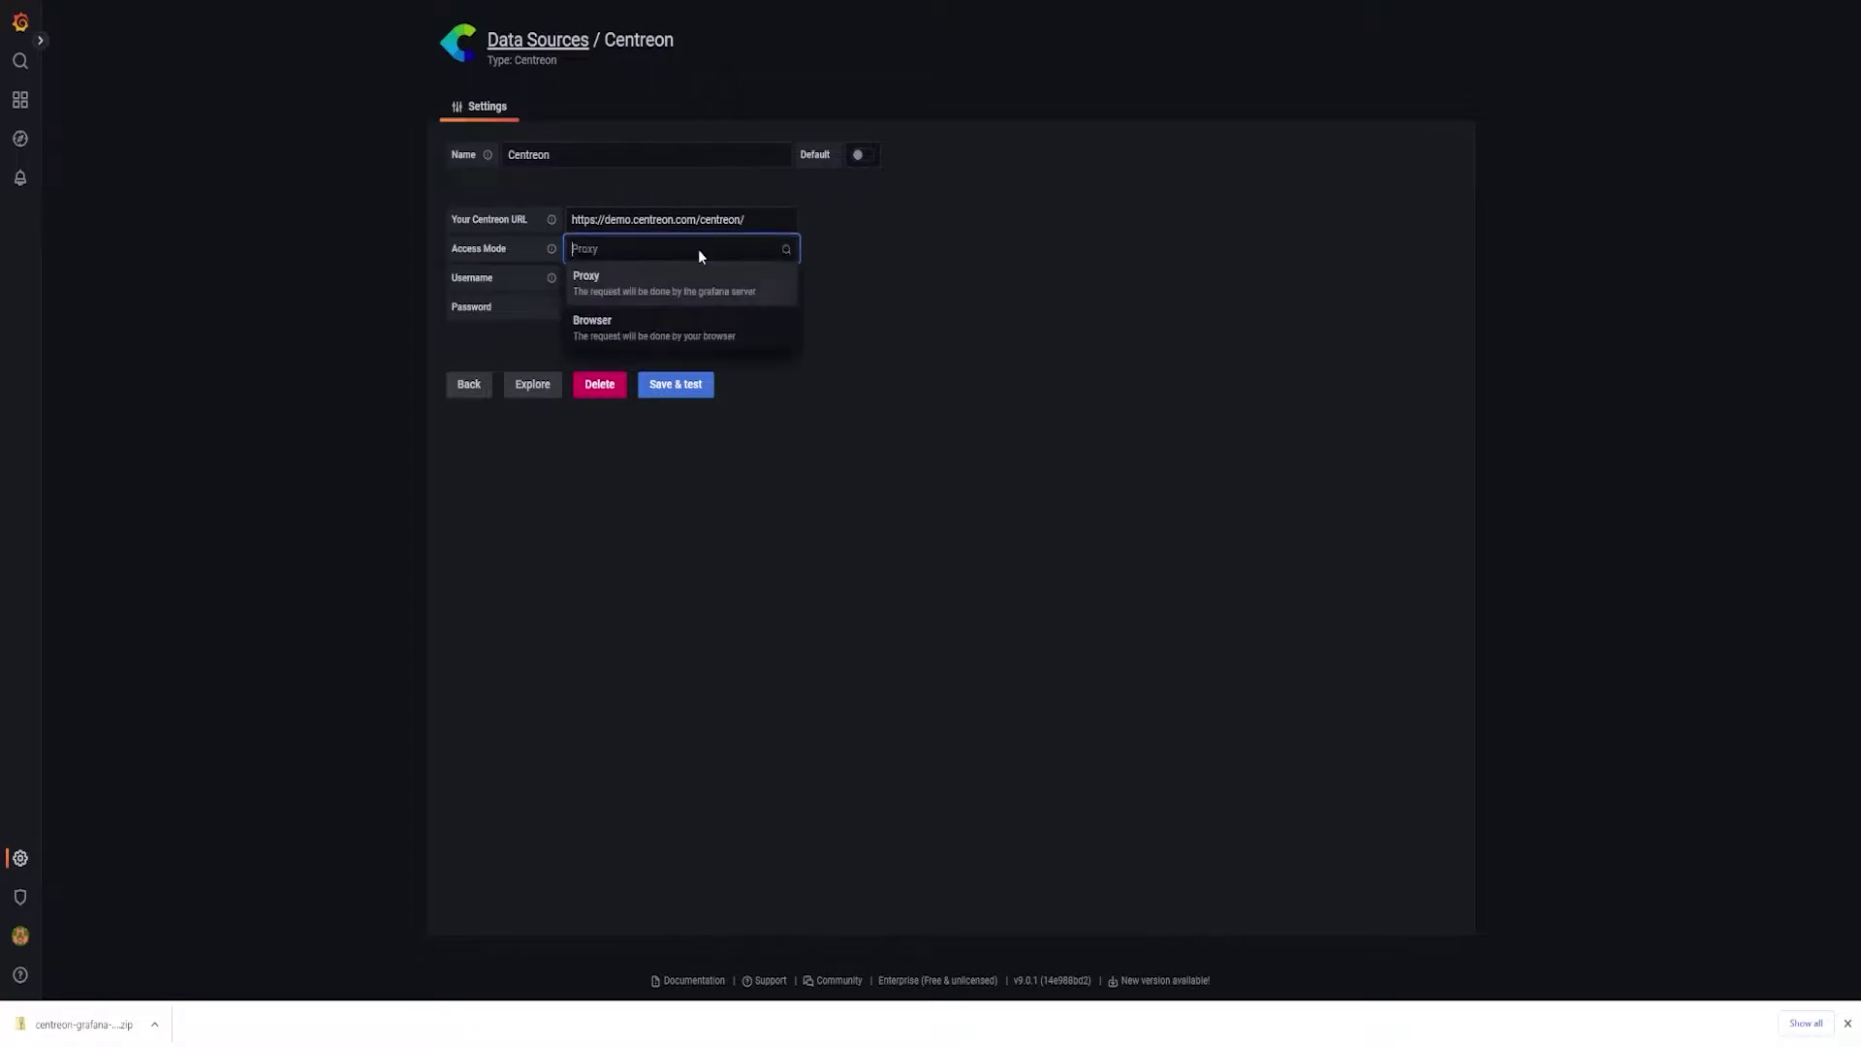
{"action": "left_click", "coordinate": [645, 331]}
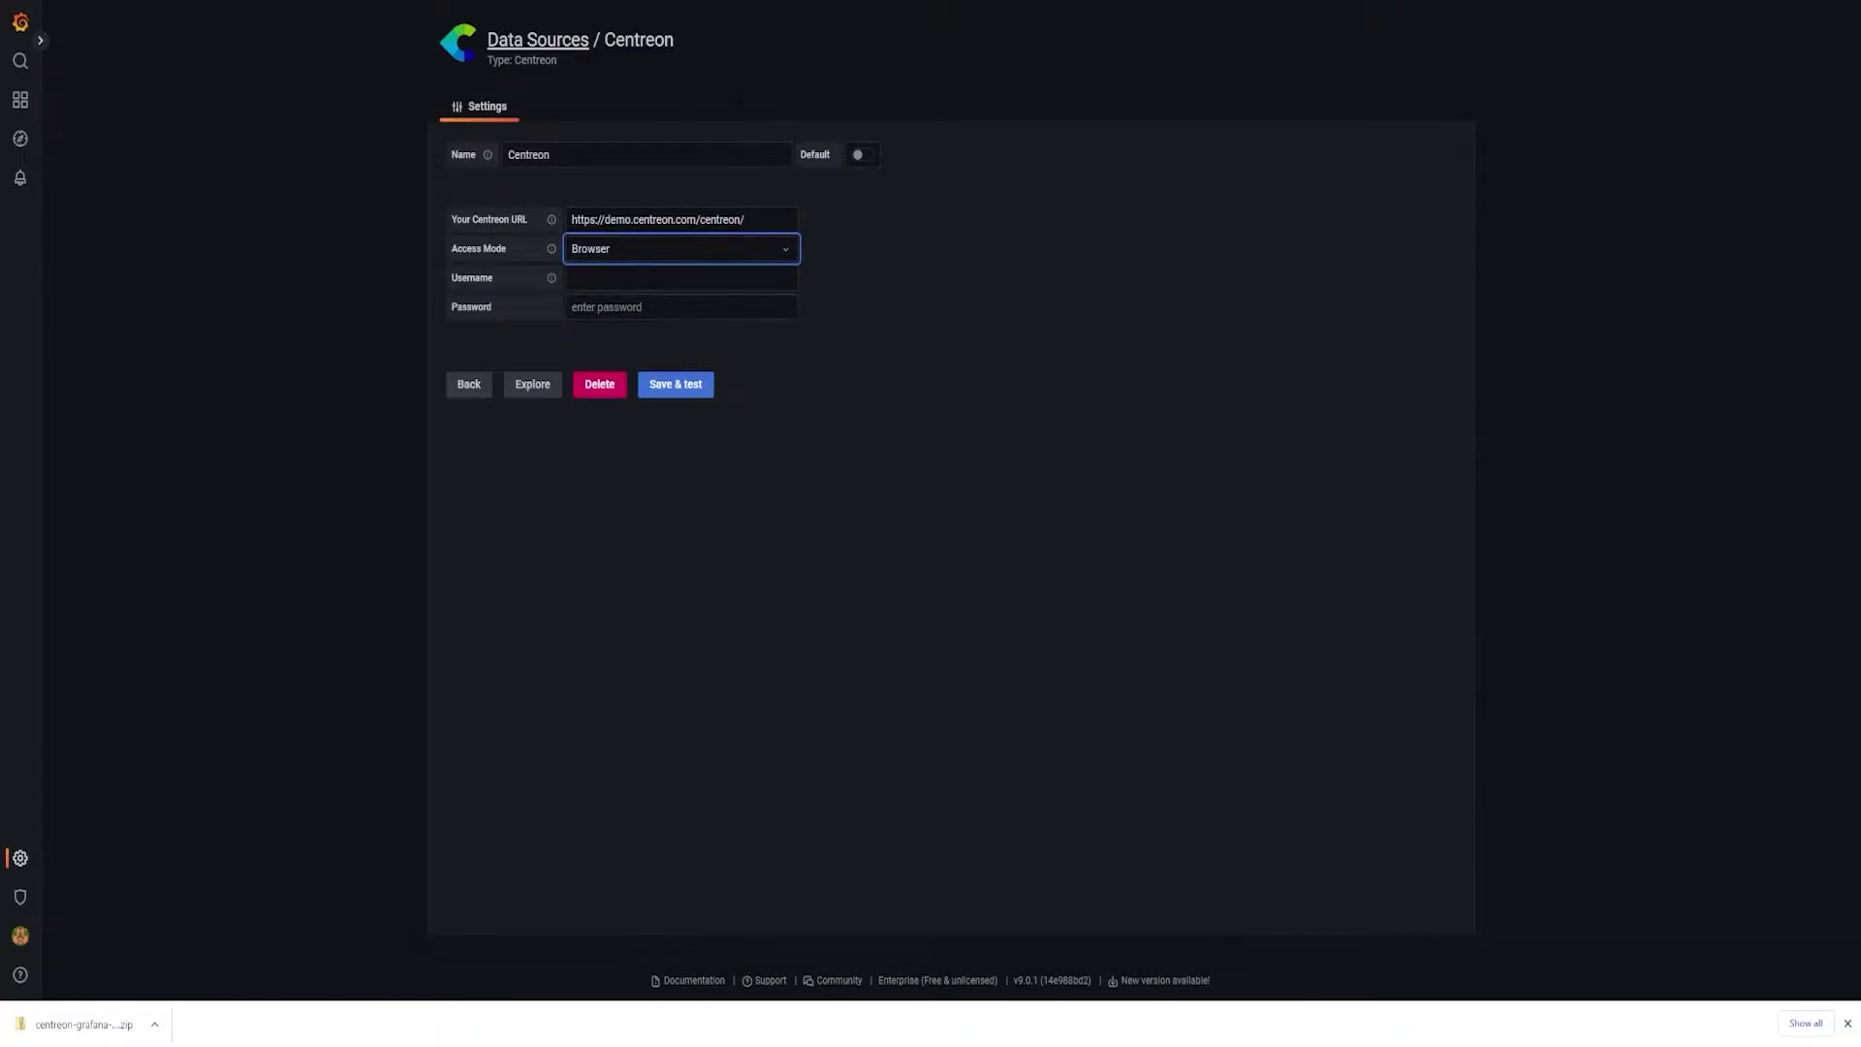
- Enter superadmin as the data source's username, fill in the account password, and save and test the connection
{"action": "left_click", "coordinate": [681, 278]}
{"action": "type", "text": "su"}
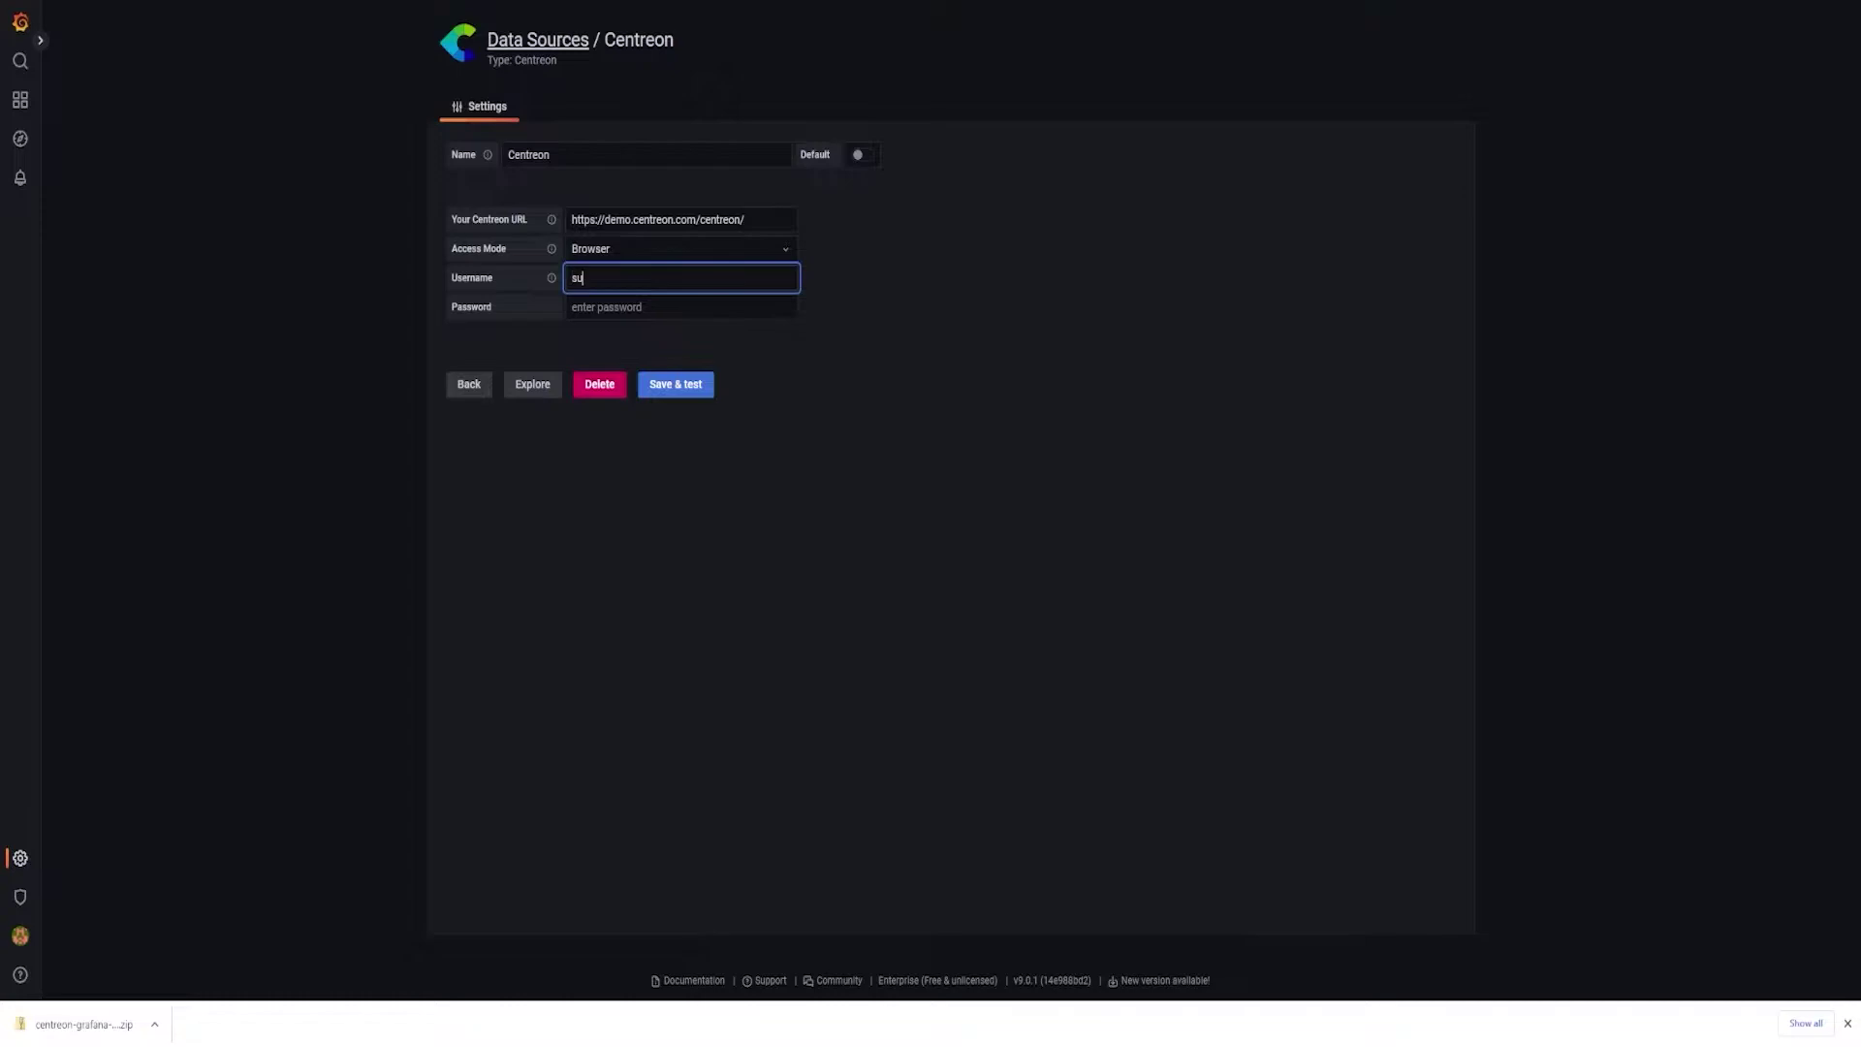
{"action": "type", "text": "peradmin"}
{"action": "key", "text": "Tab"}
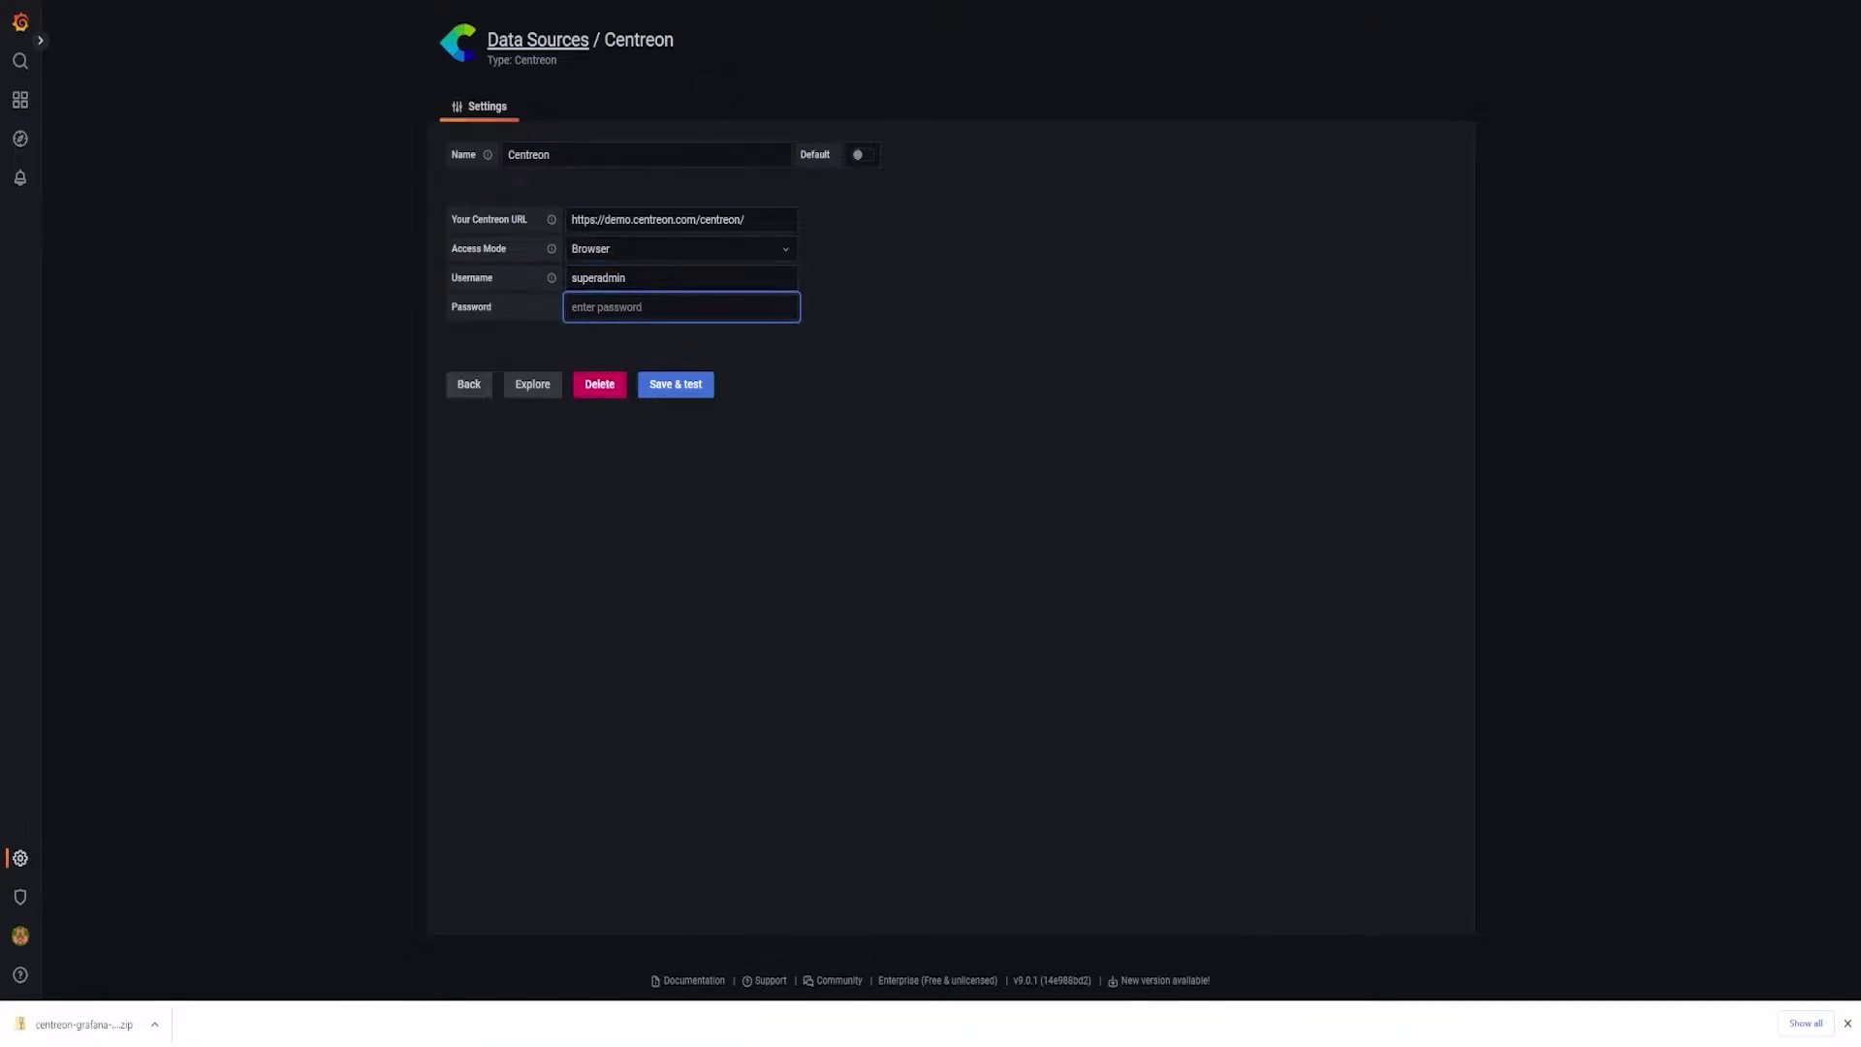
{"action": "key", "text": "Tab"}
{"action": "key", "text": "shift+Tab"}
{"action": "key", "text": "ctrl+v"}
{"action": "left_click", "coordinate": [672, 385]}
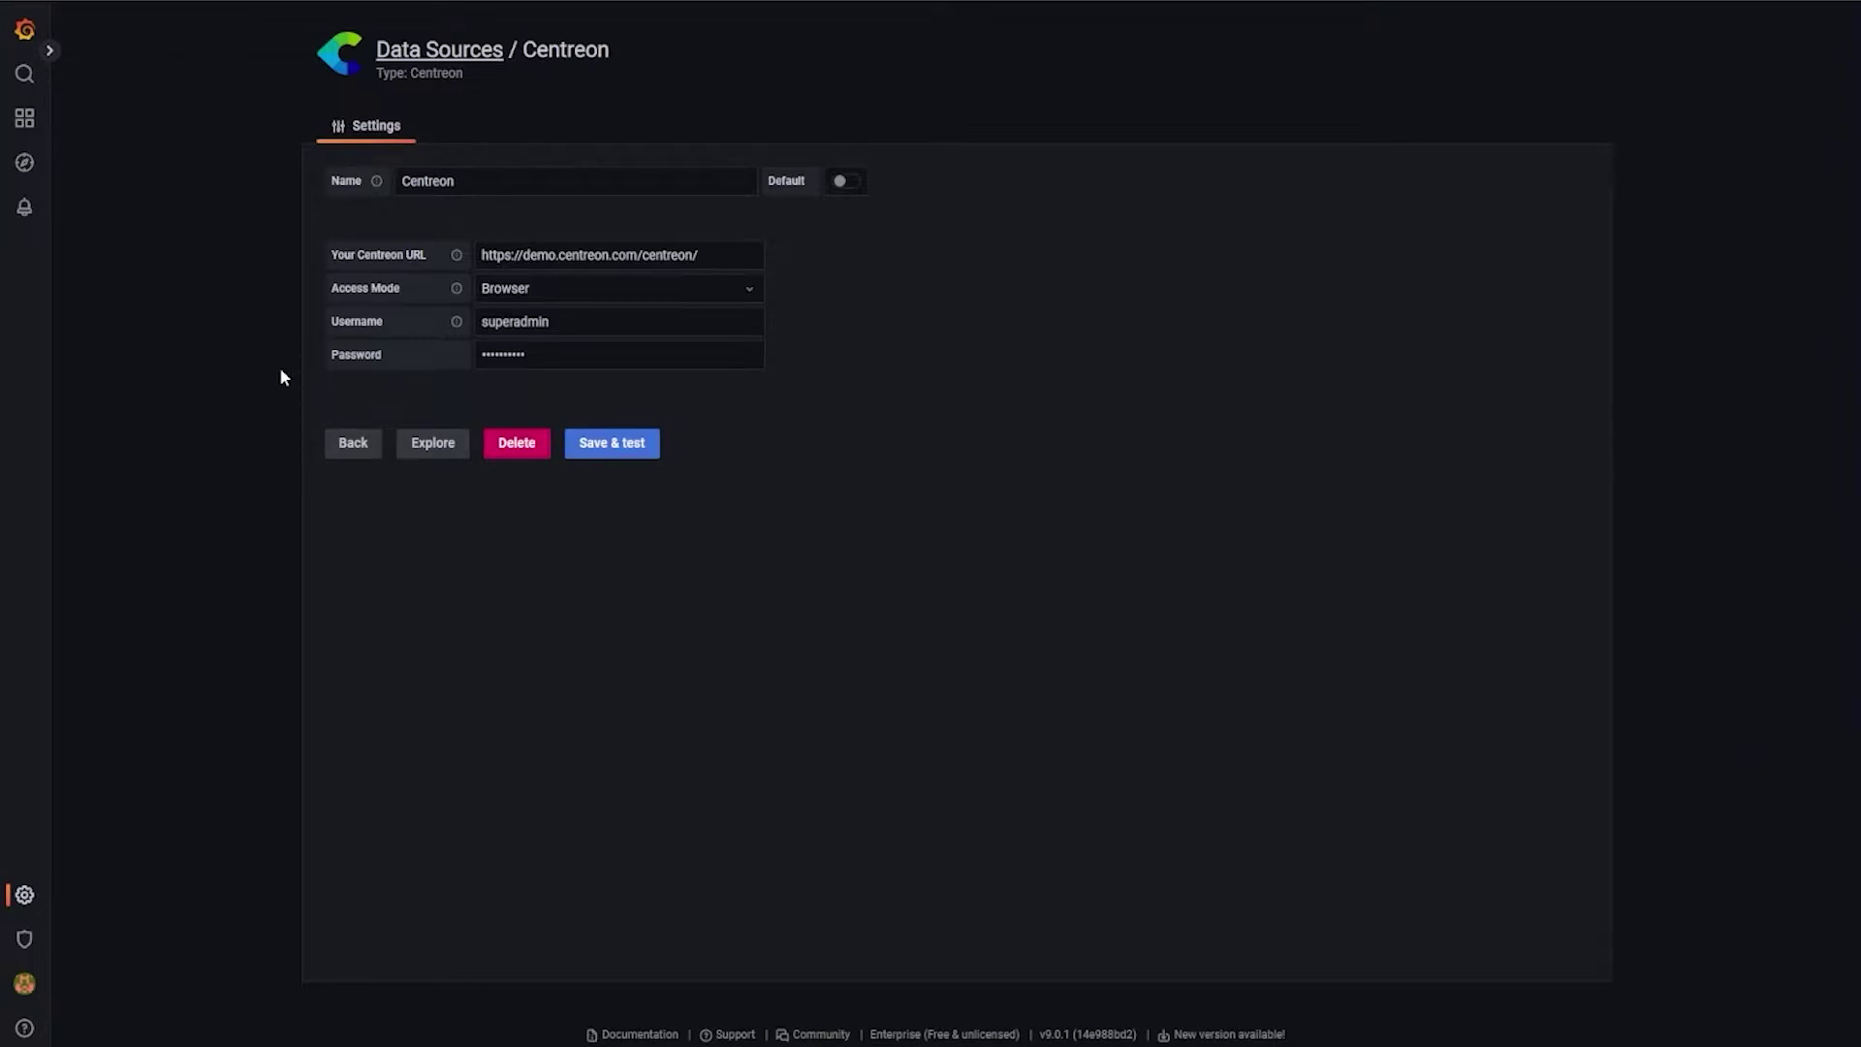
- Create a new dashboard named Webinaire and save it in the General folder
{"action": "mouse_move", "coordinate": [24, 117]}
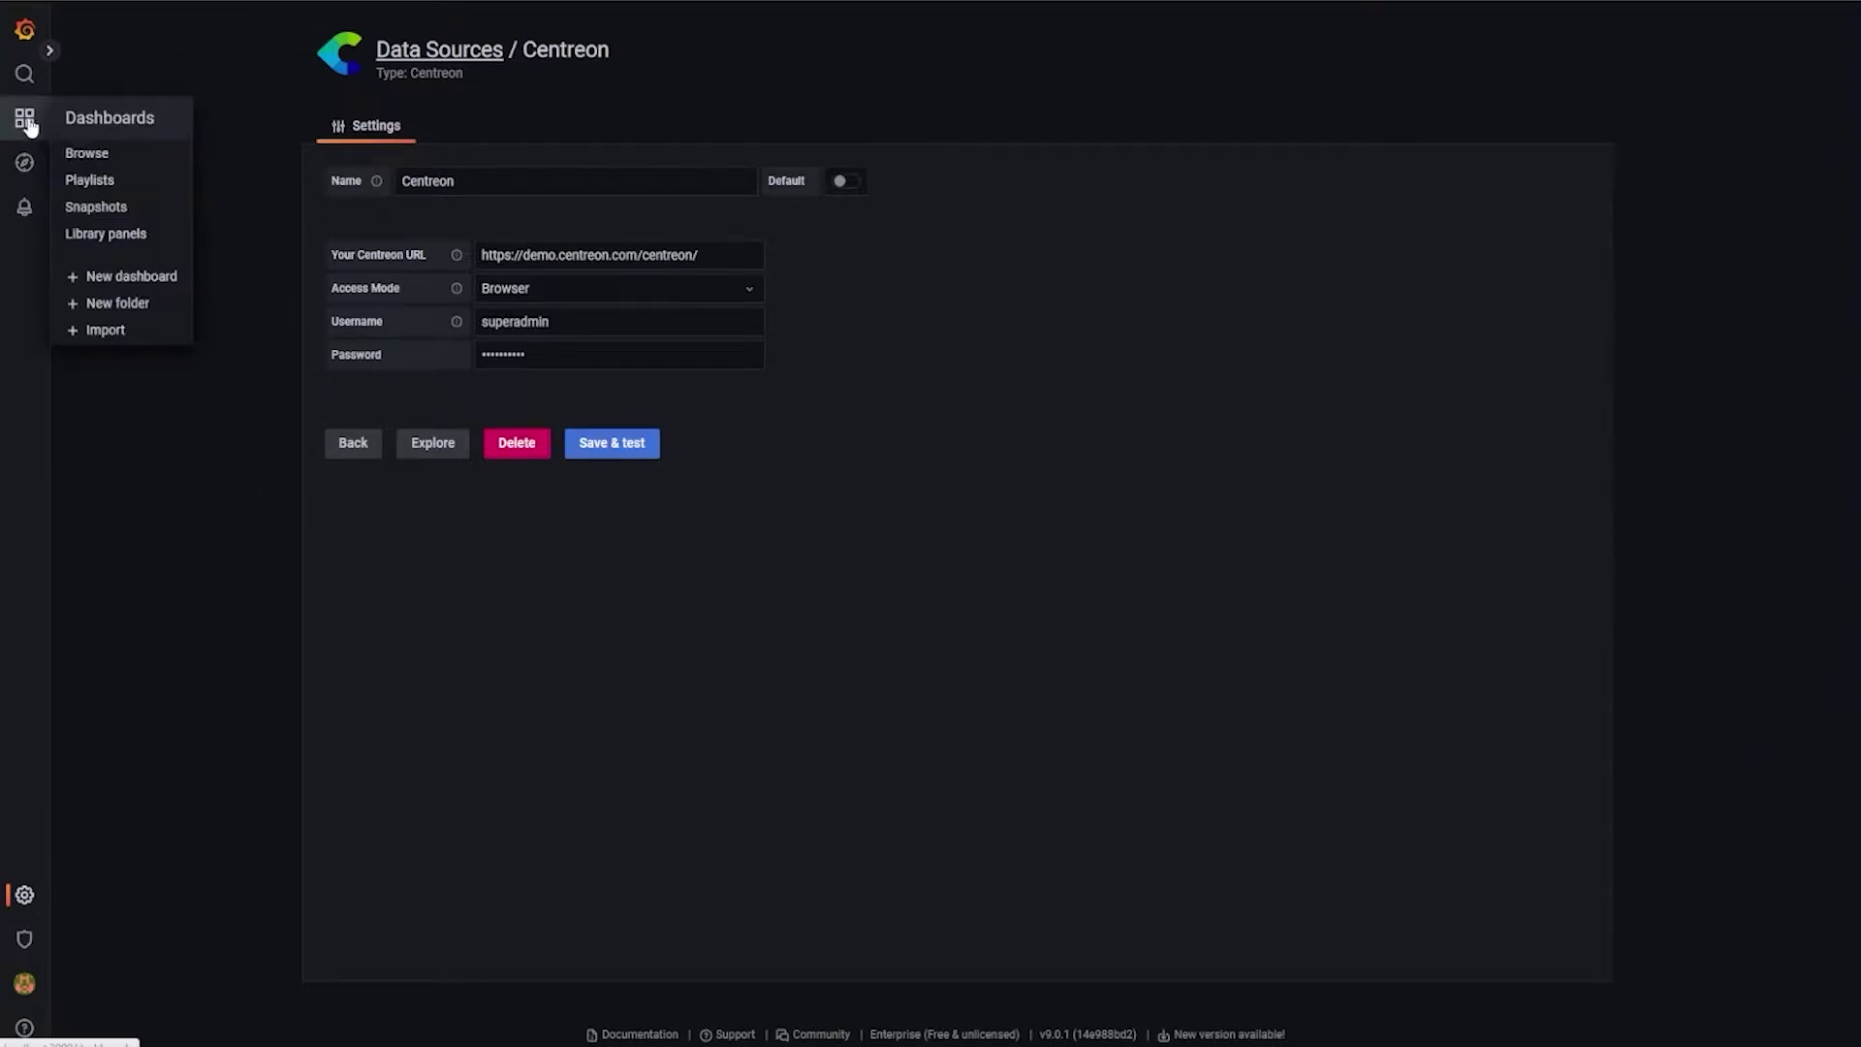
{"action": "left_click", "coordinate": [101, 157]}
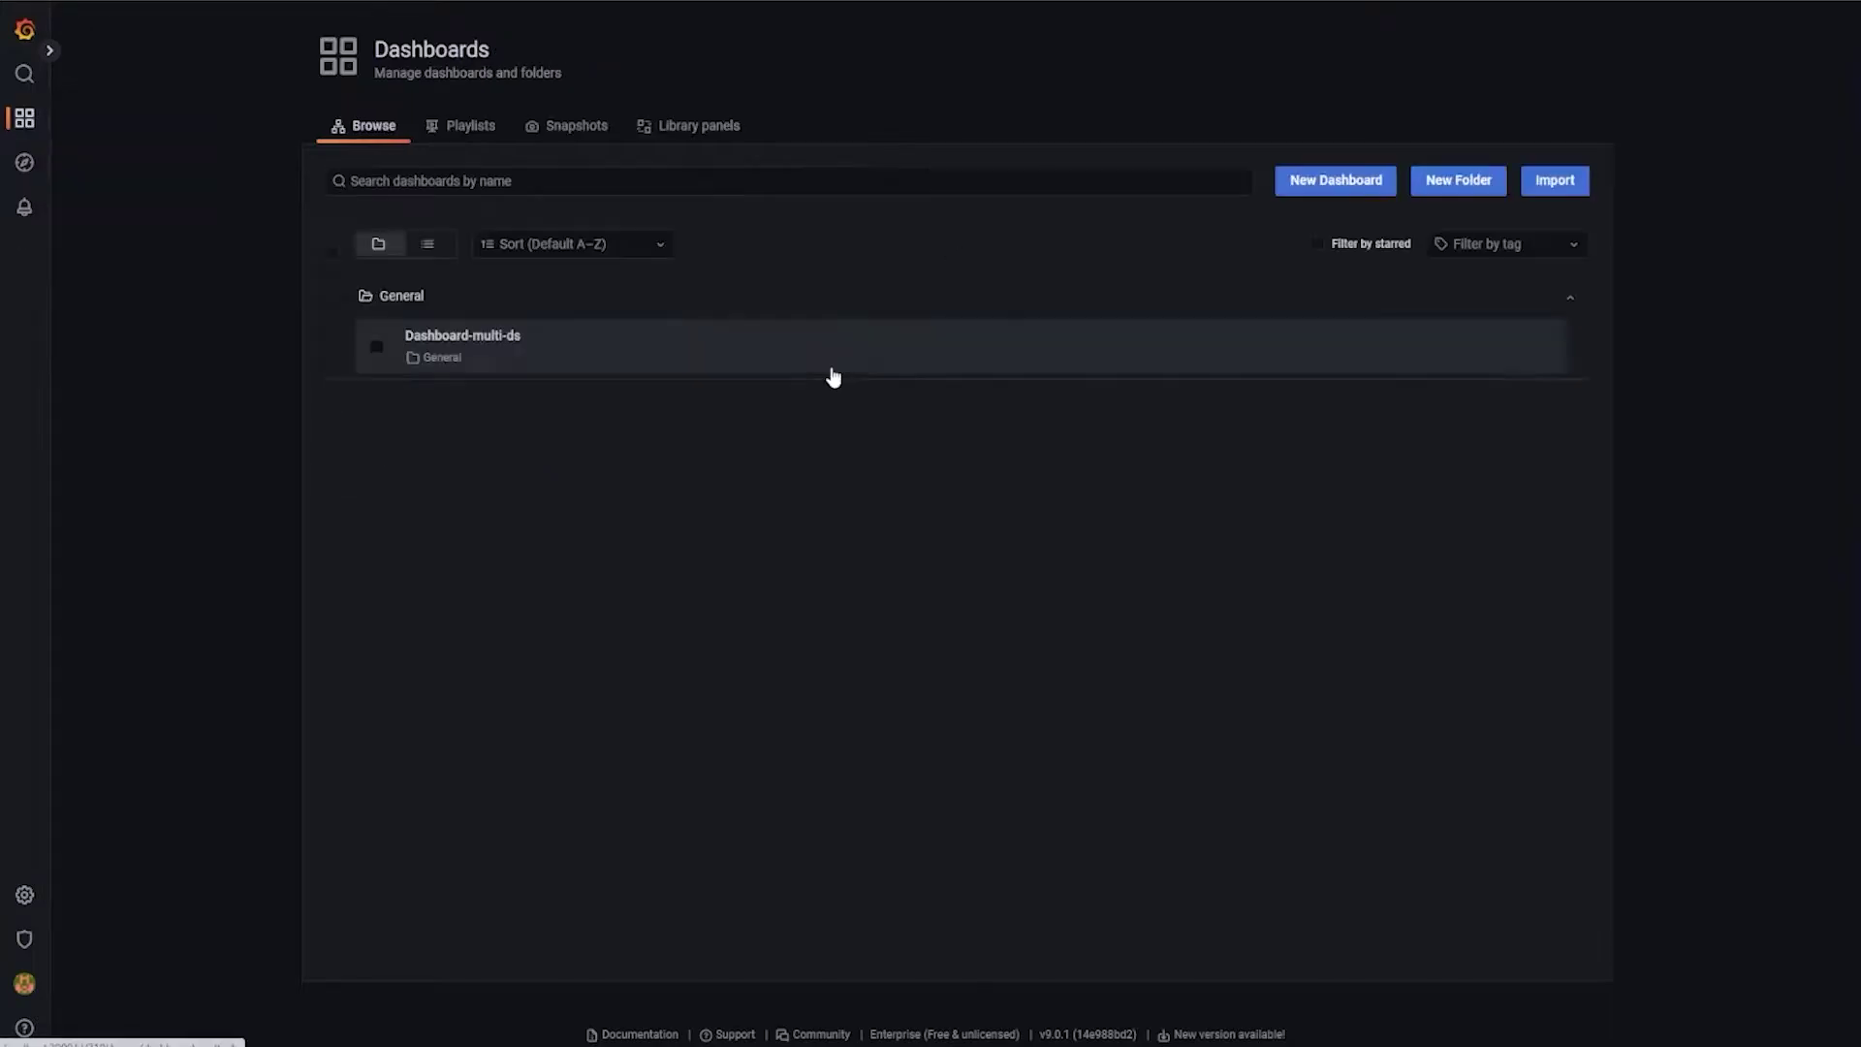
{"action": "left_click", "coordinate": [1348, 192]}
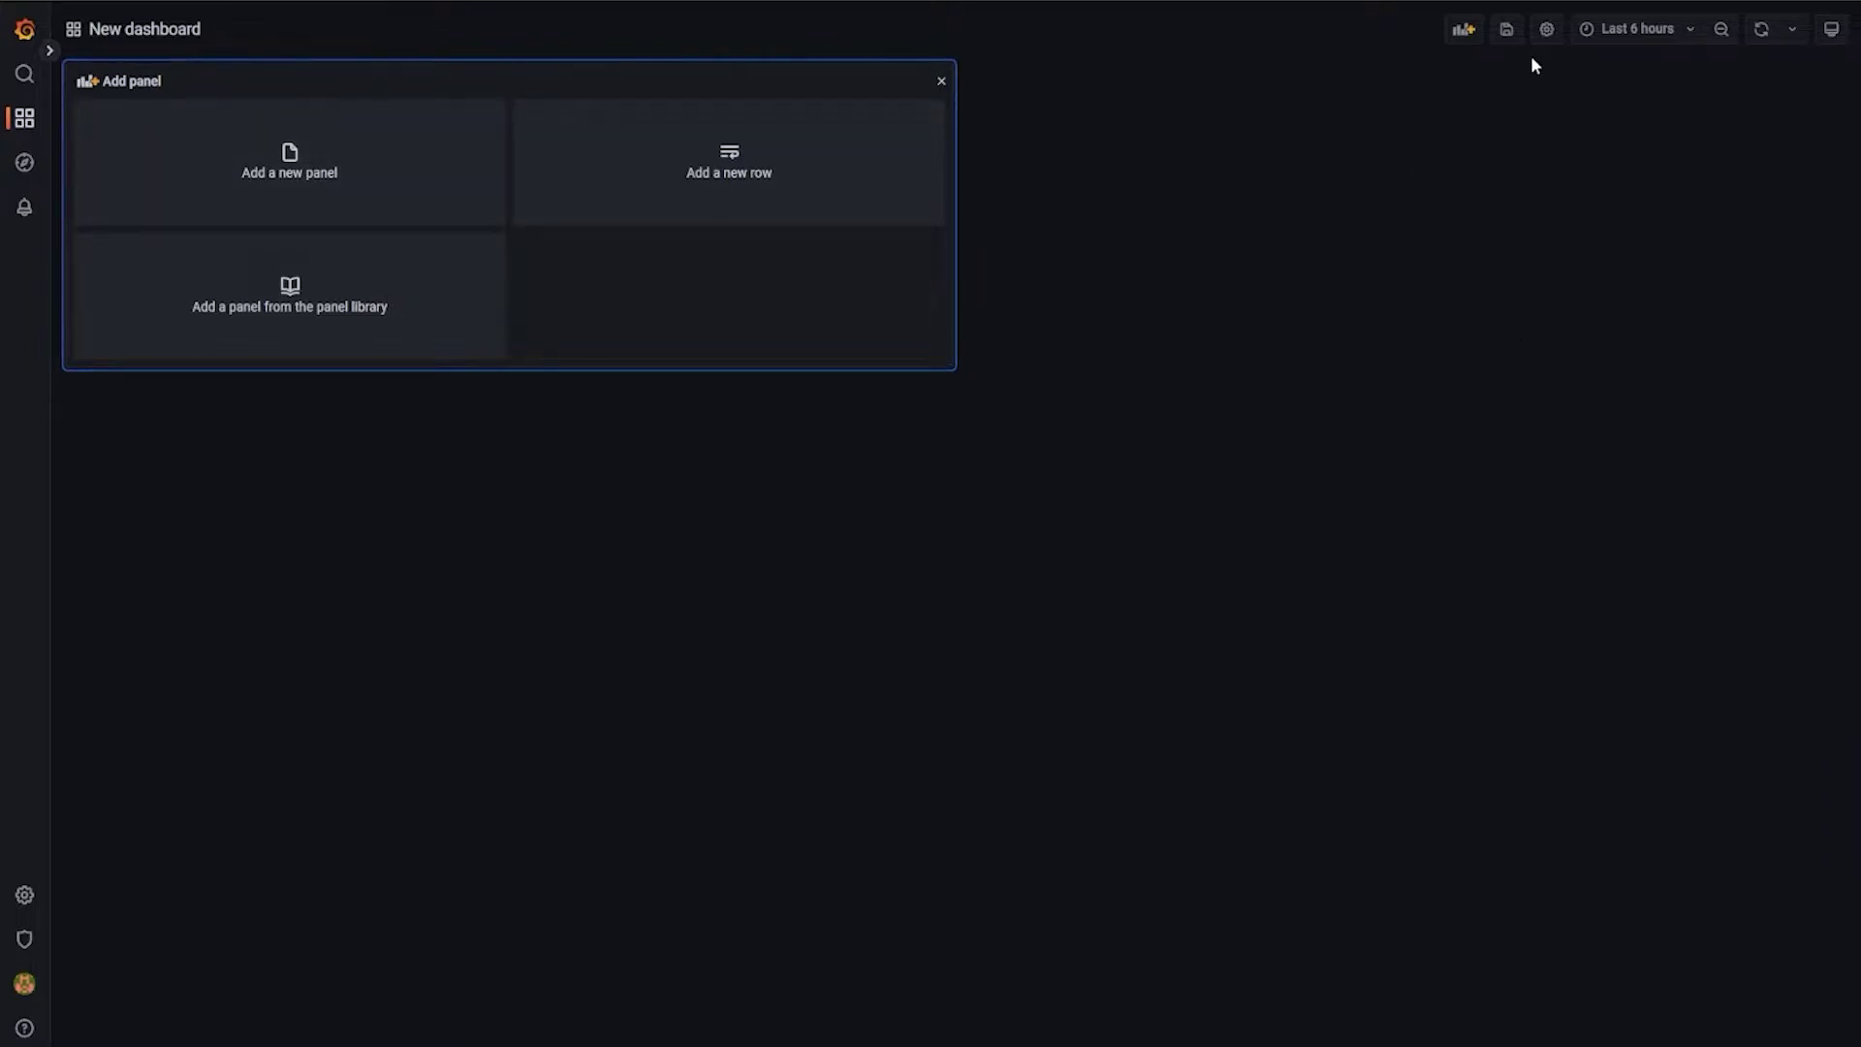
{"action": "left_click", "coordinate": [1546, 31]}
{"action": "left_click_drag", "start_coordinate": [340, 153], "coordinate": [181, 175]}
{"action": "type", "text": "We"}
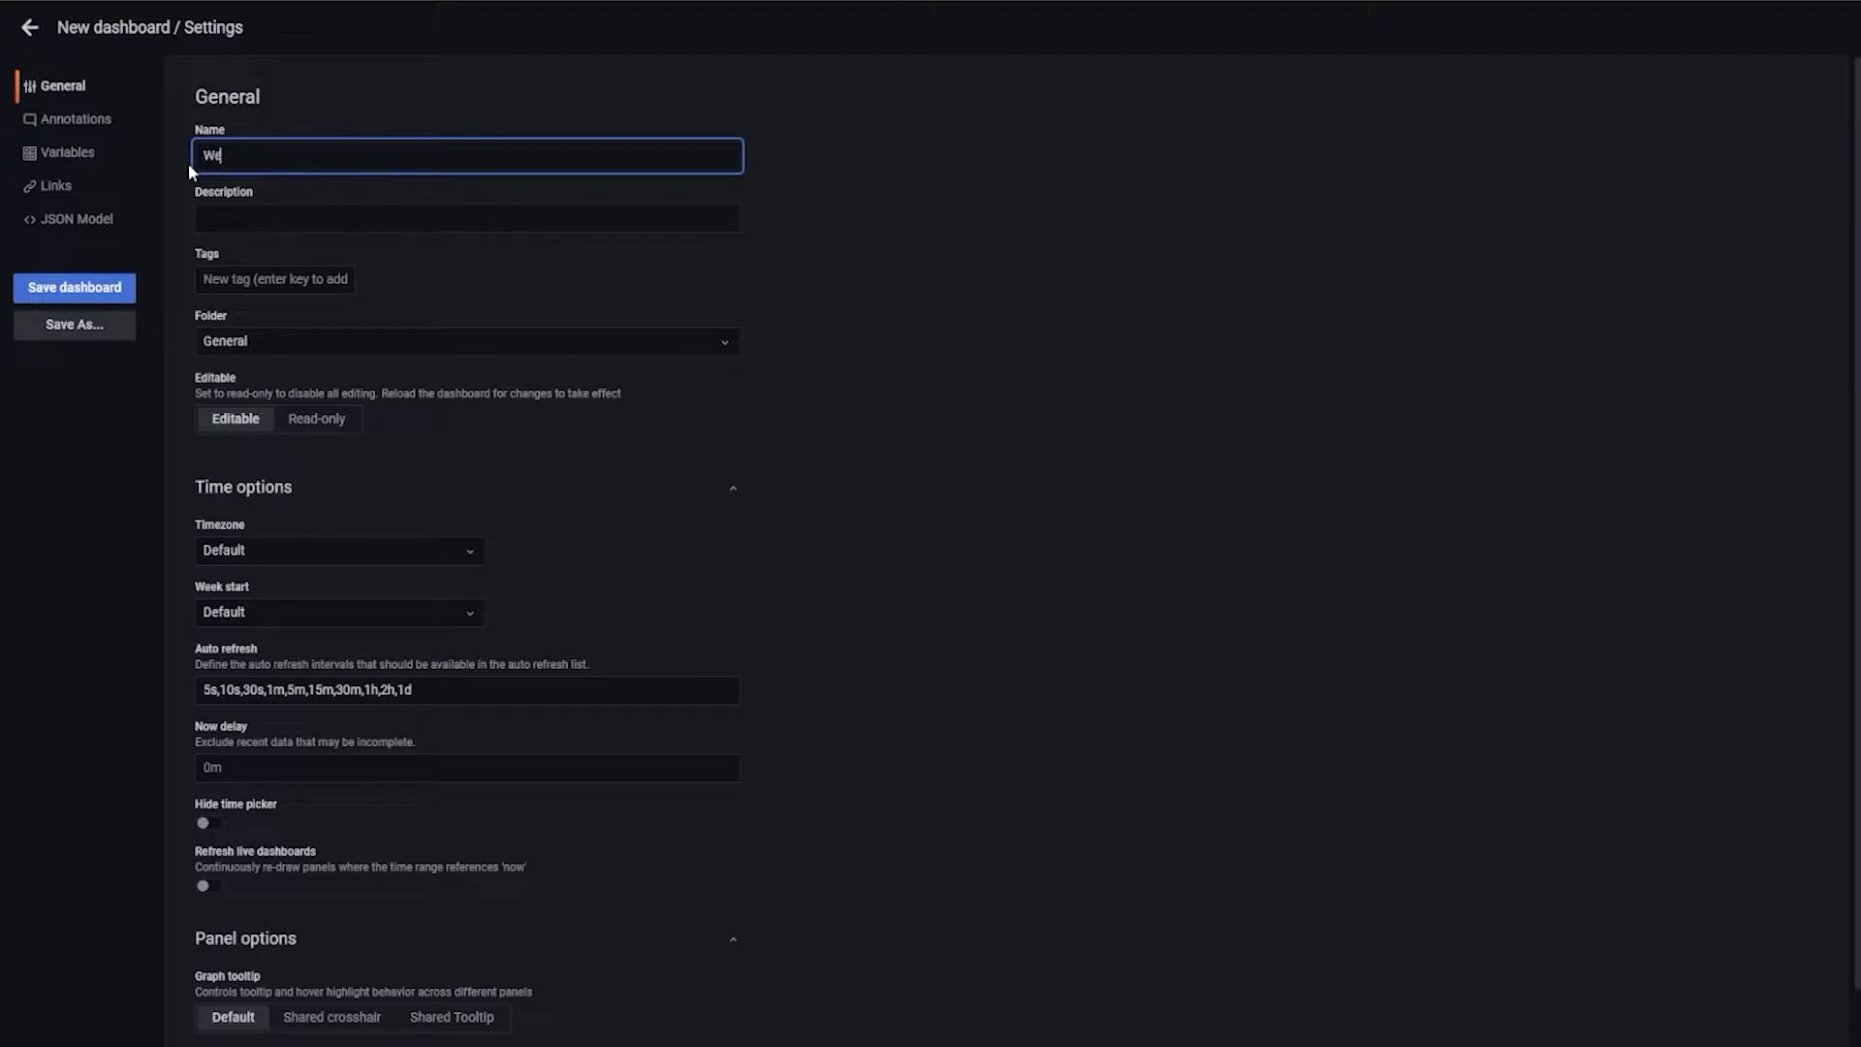
{"action": "type", "text": "binaire"}
{"action": "scroll", "coordinate": [752, 617], "scroll_direction": "down", "scroll_amount": 1}
{"action": "scroll", "coordinate": [1387, 253], "scroll_direction": "up", "scroll_amount": 1}
{"action": "left_click", "coordinate": [79, 296]}
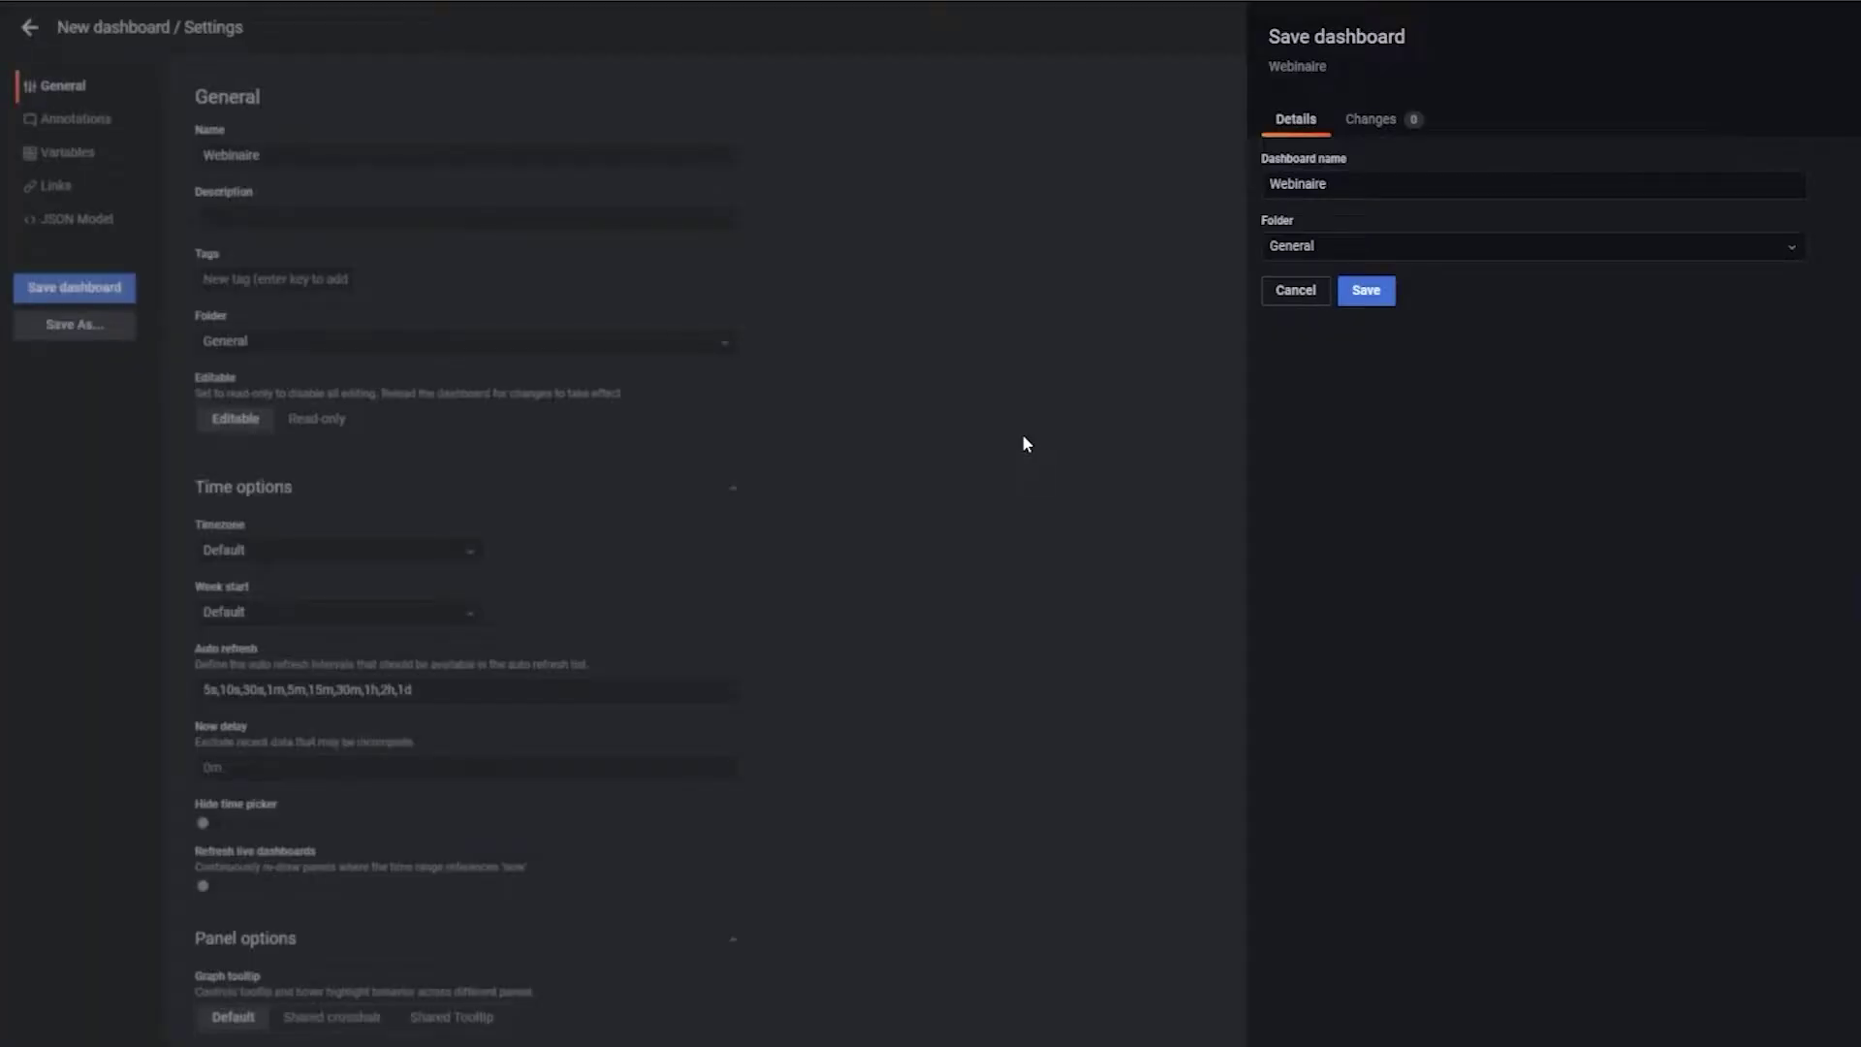
{"action": "left_click", "coordinate": [1250, 302]}
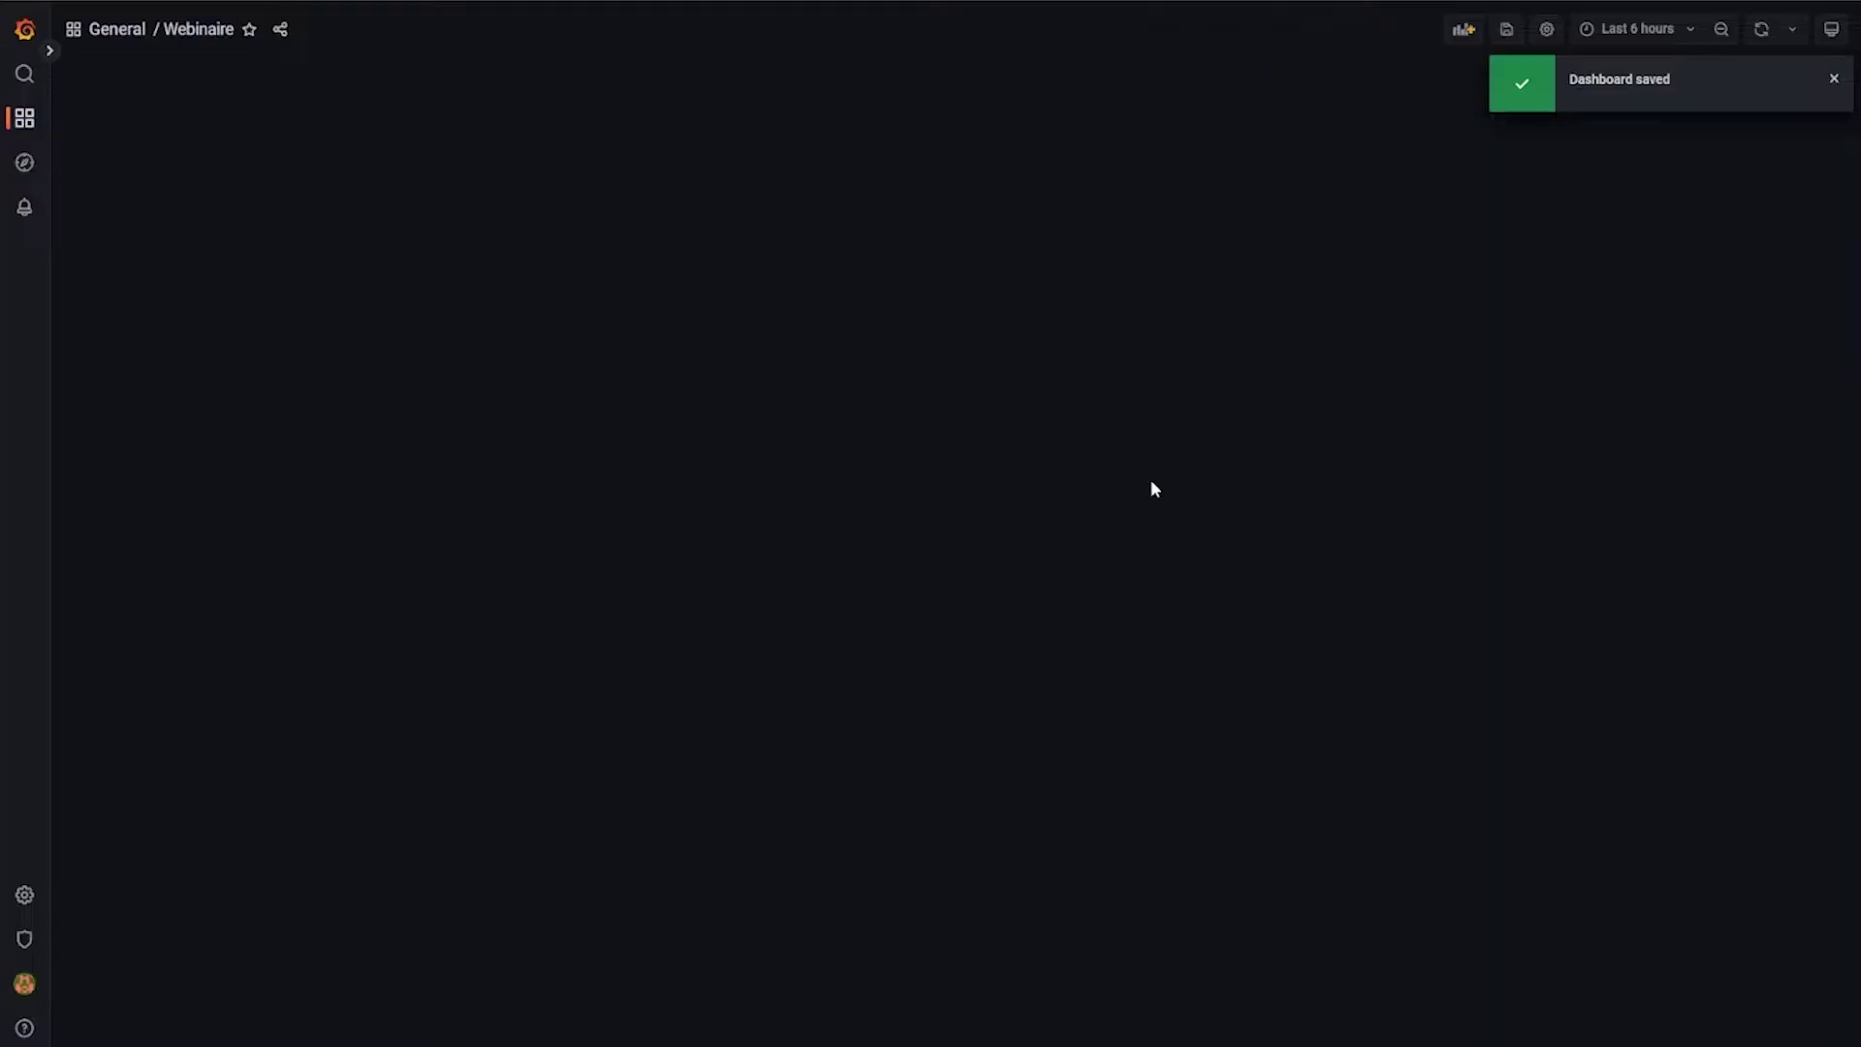
{"action": "left_click", "coordinate": [1816, 81]}
- Add a new panel to the Webinaire dashboard and set its query data source to Centreon
{"action": "left_click", "coordinate": [1464, 30]}
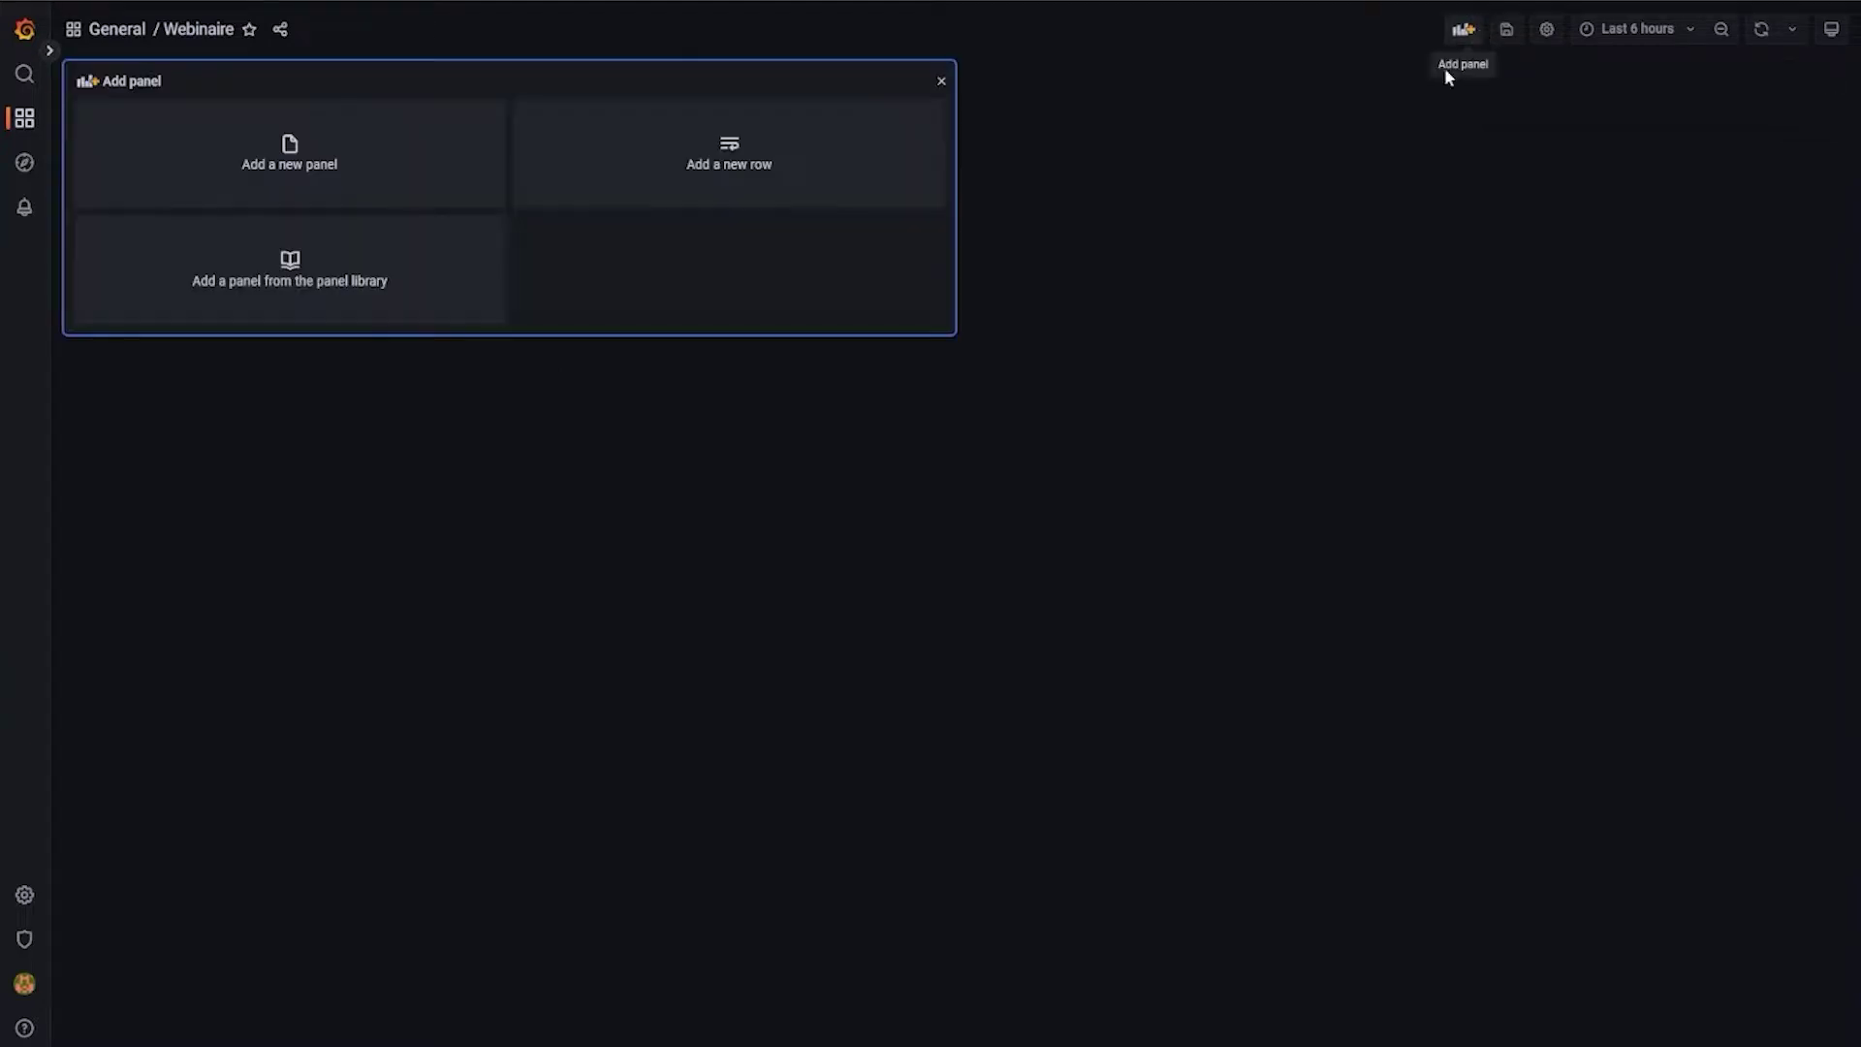
{"action": "left_click", "coordinate": [381, 184]}
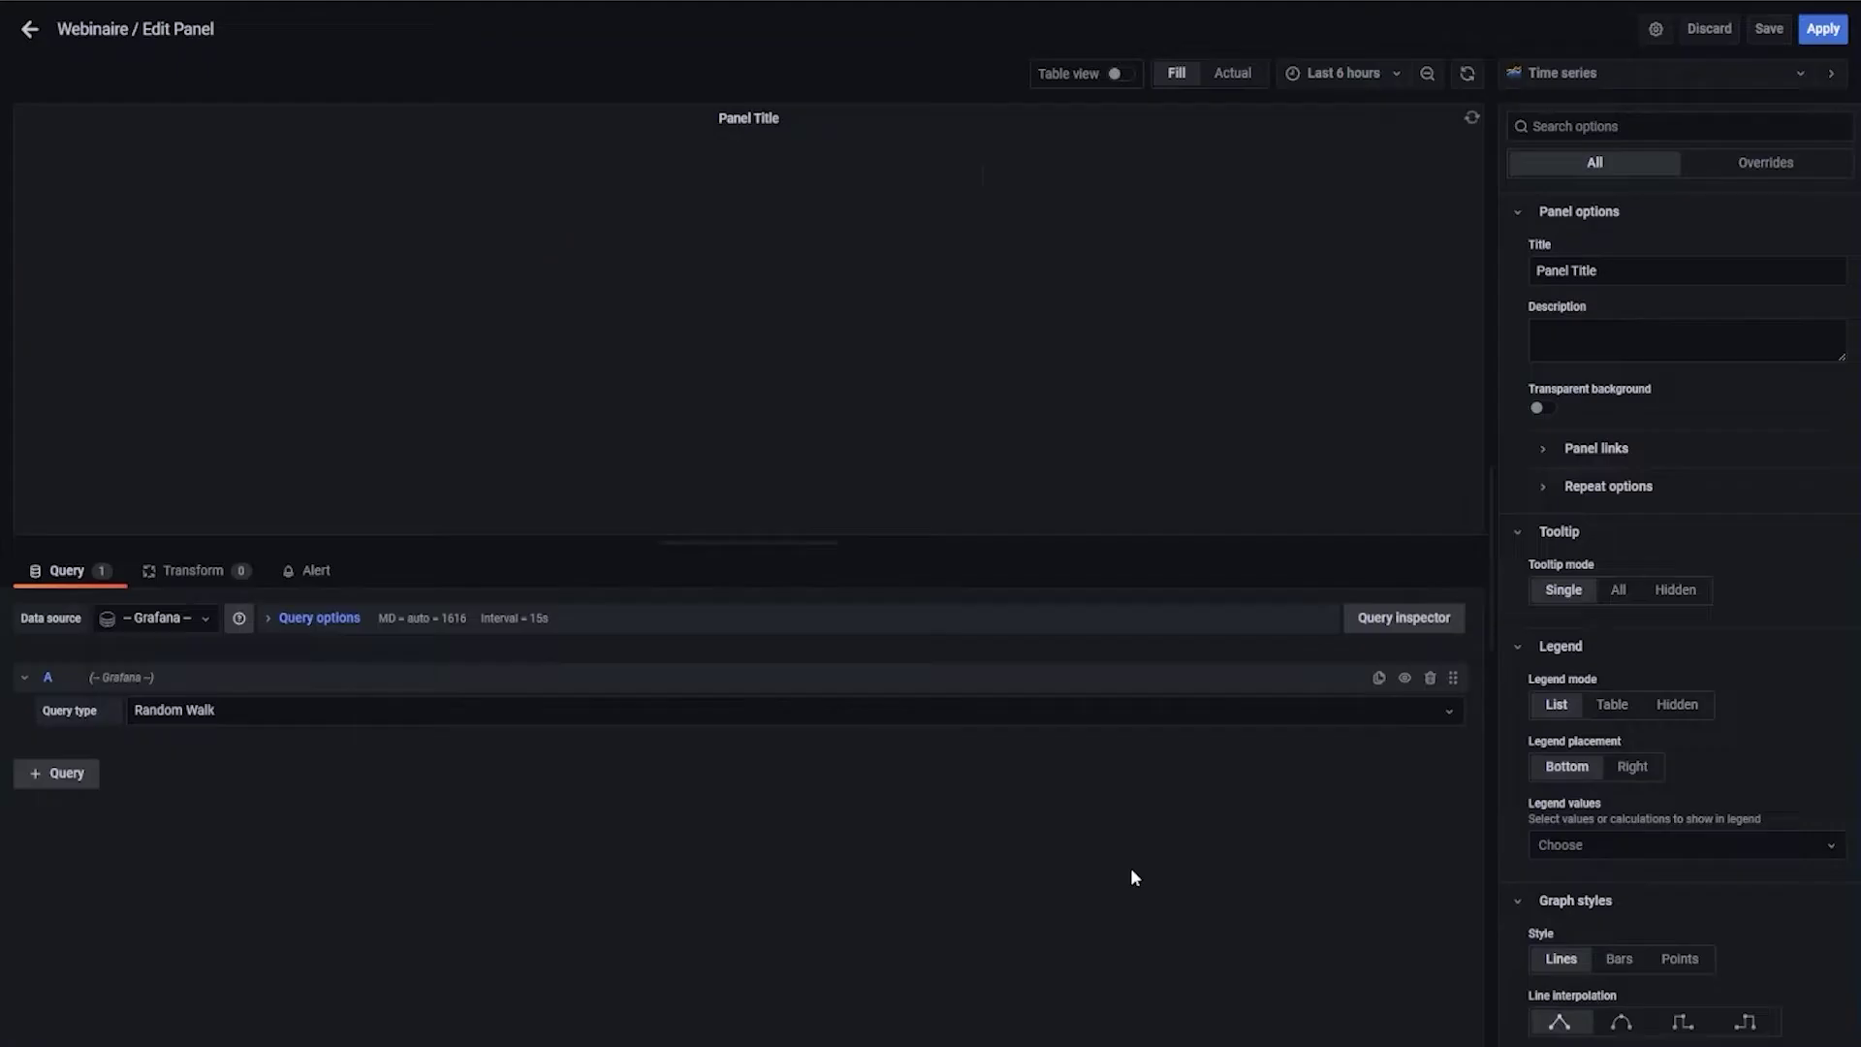
{"action": "left_click", "coordinate": [207, 617]}
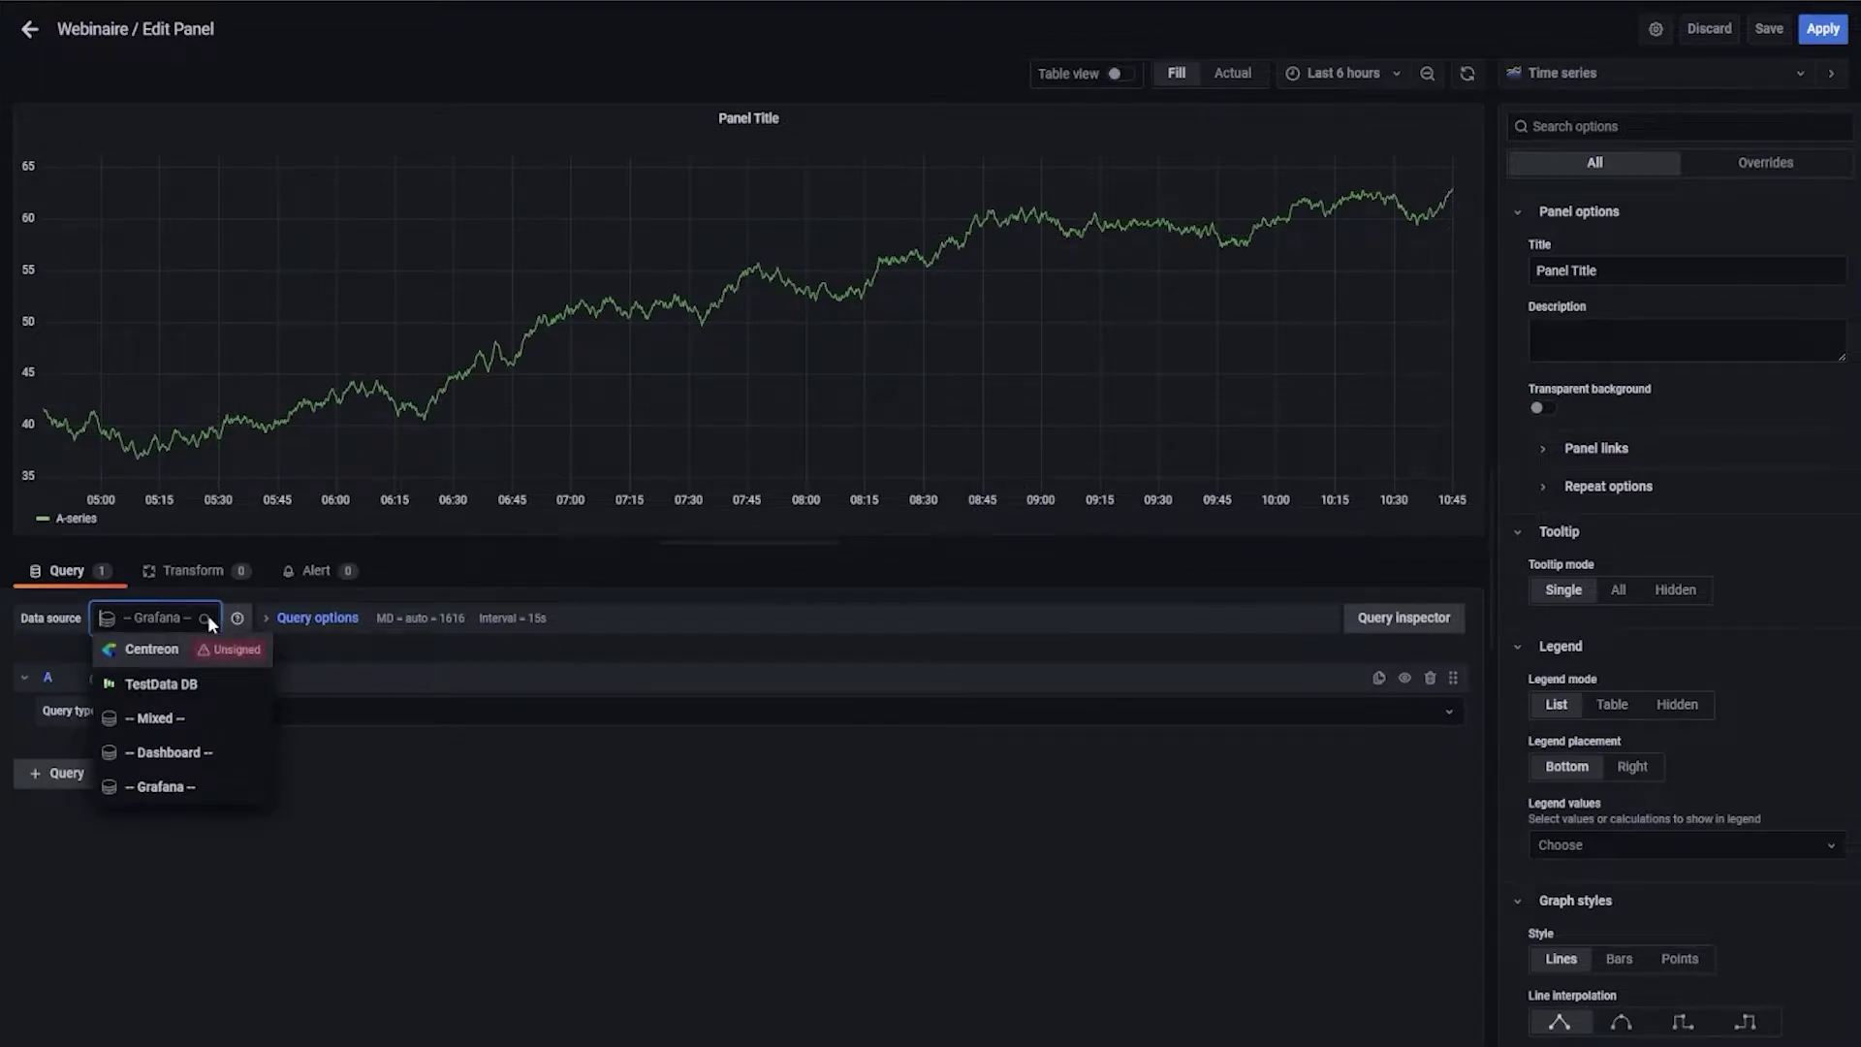
{"action": "left_click", "coordinate": [171, 659]}
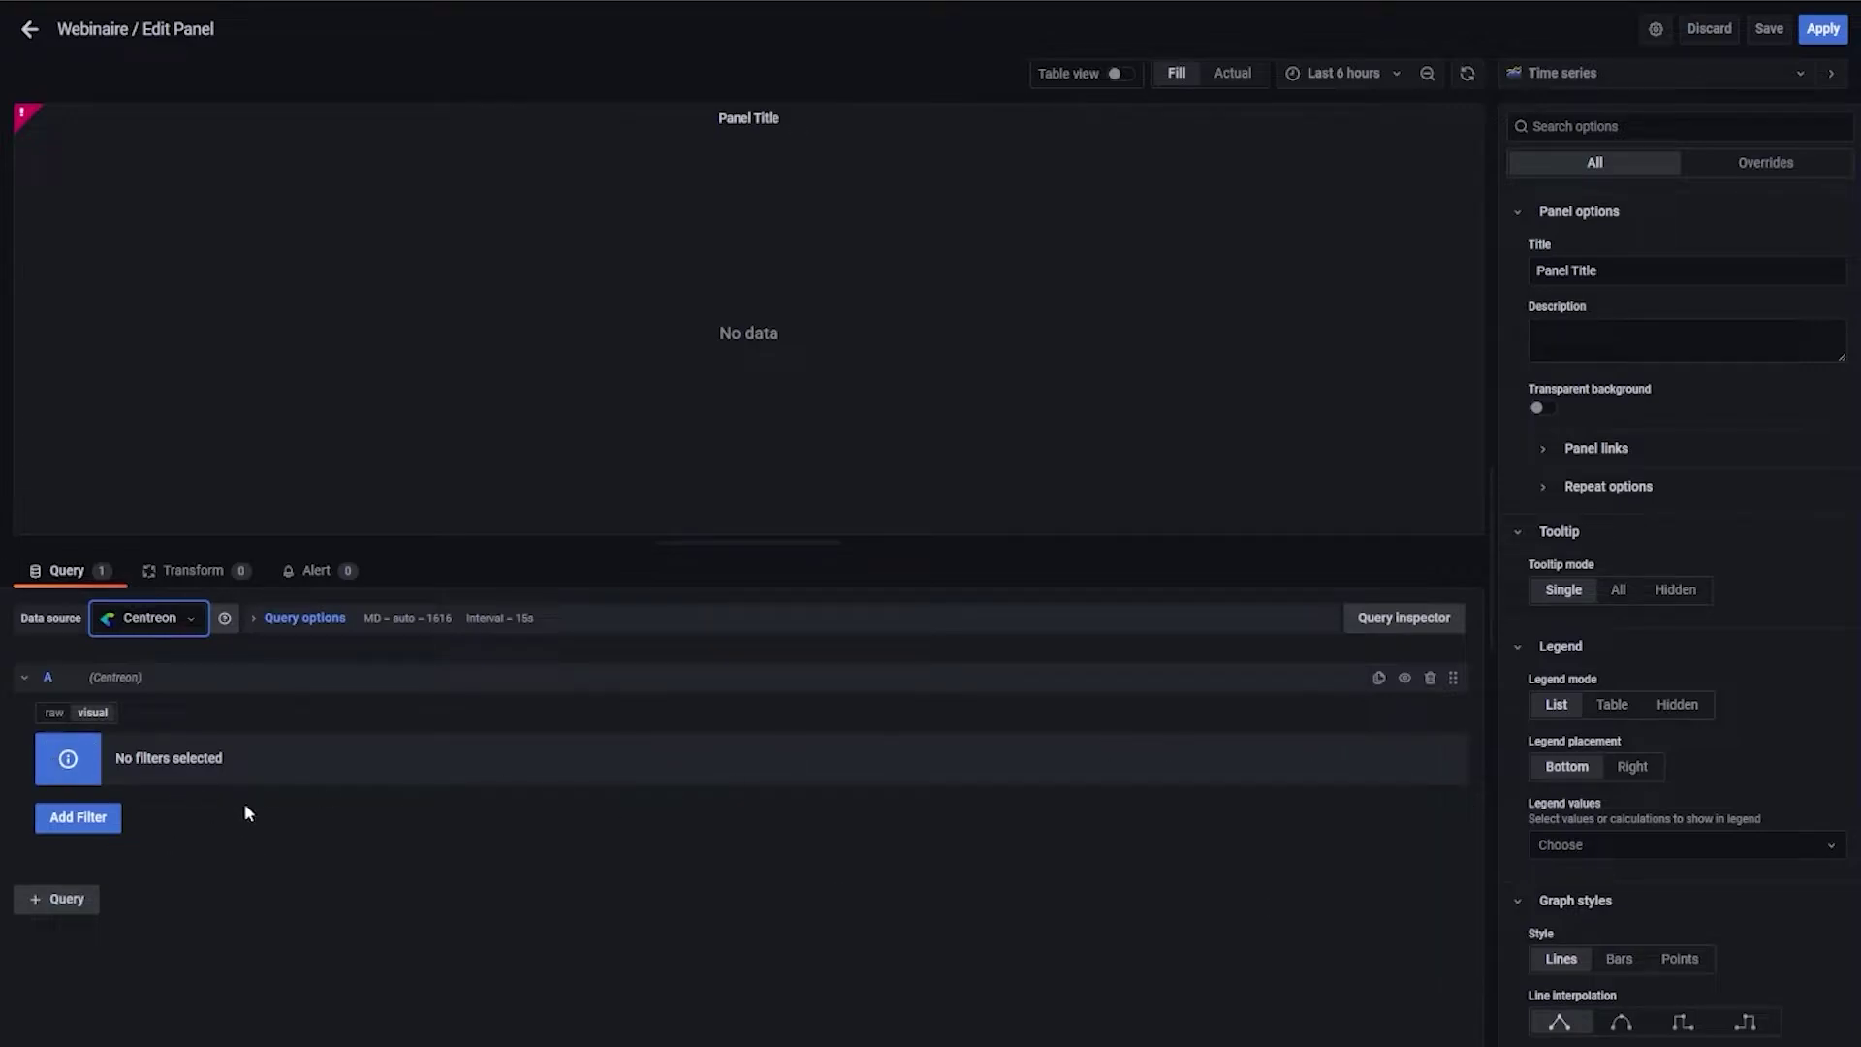
- Add a filter to query A, look through the available types and set its type to host group
{"action": "left_click", "coordinate": [98, 824]}
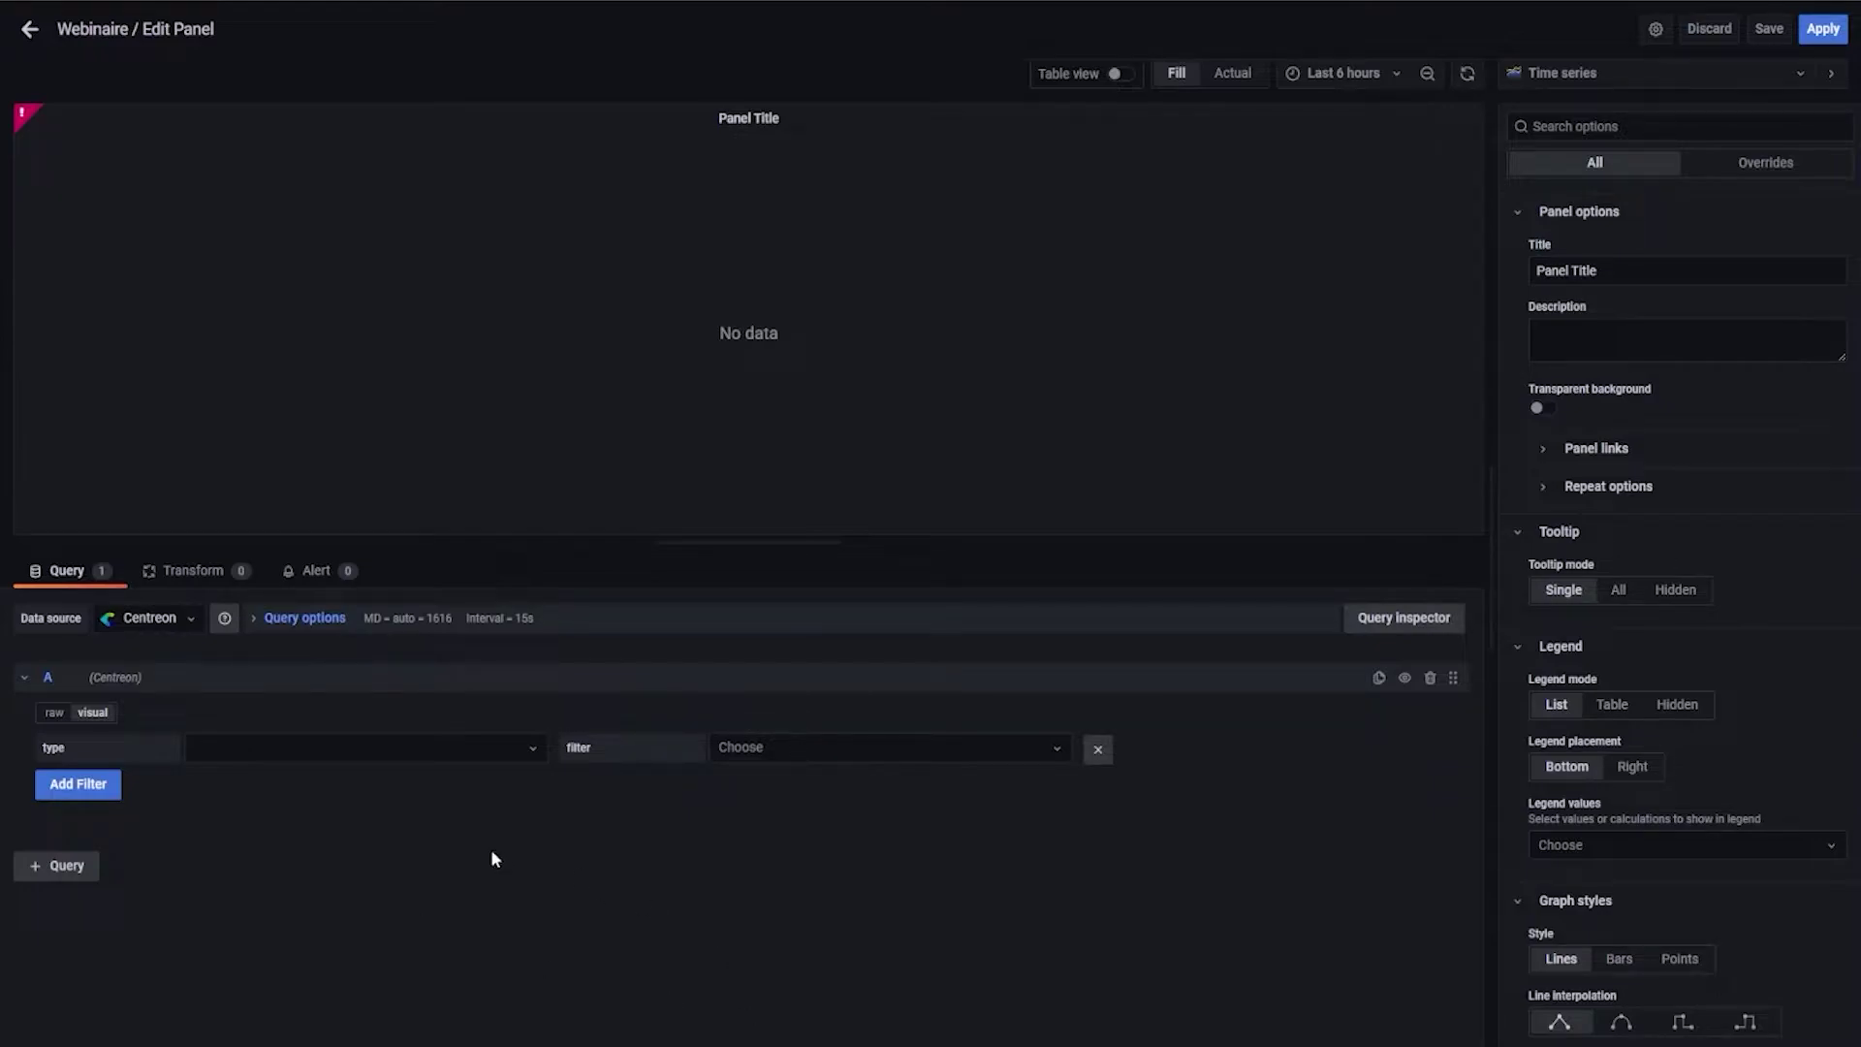
{"action": "left_click", "coordinate": [438, 748]}
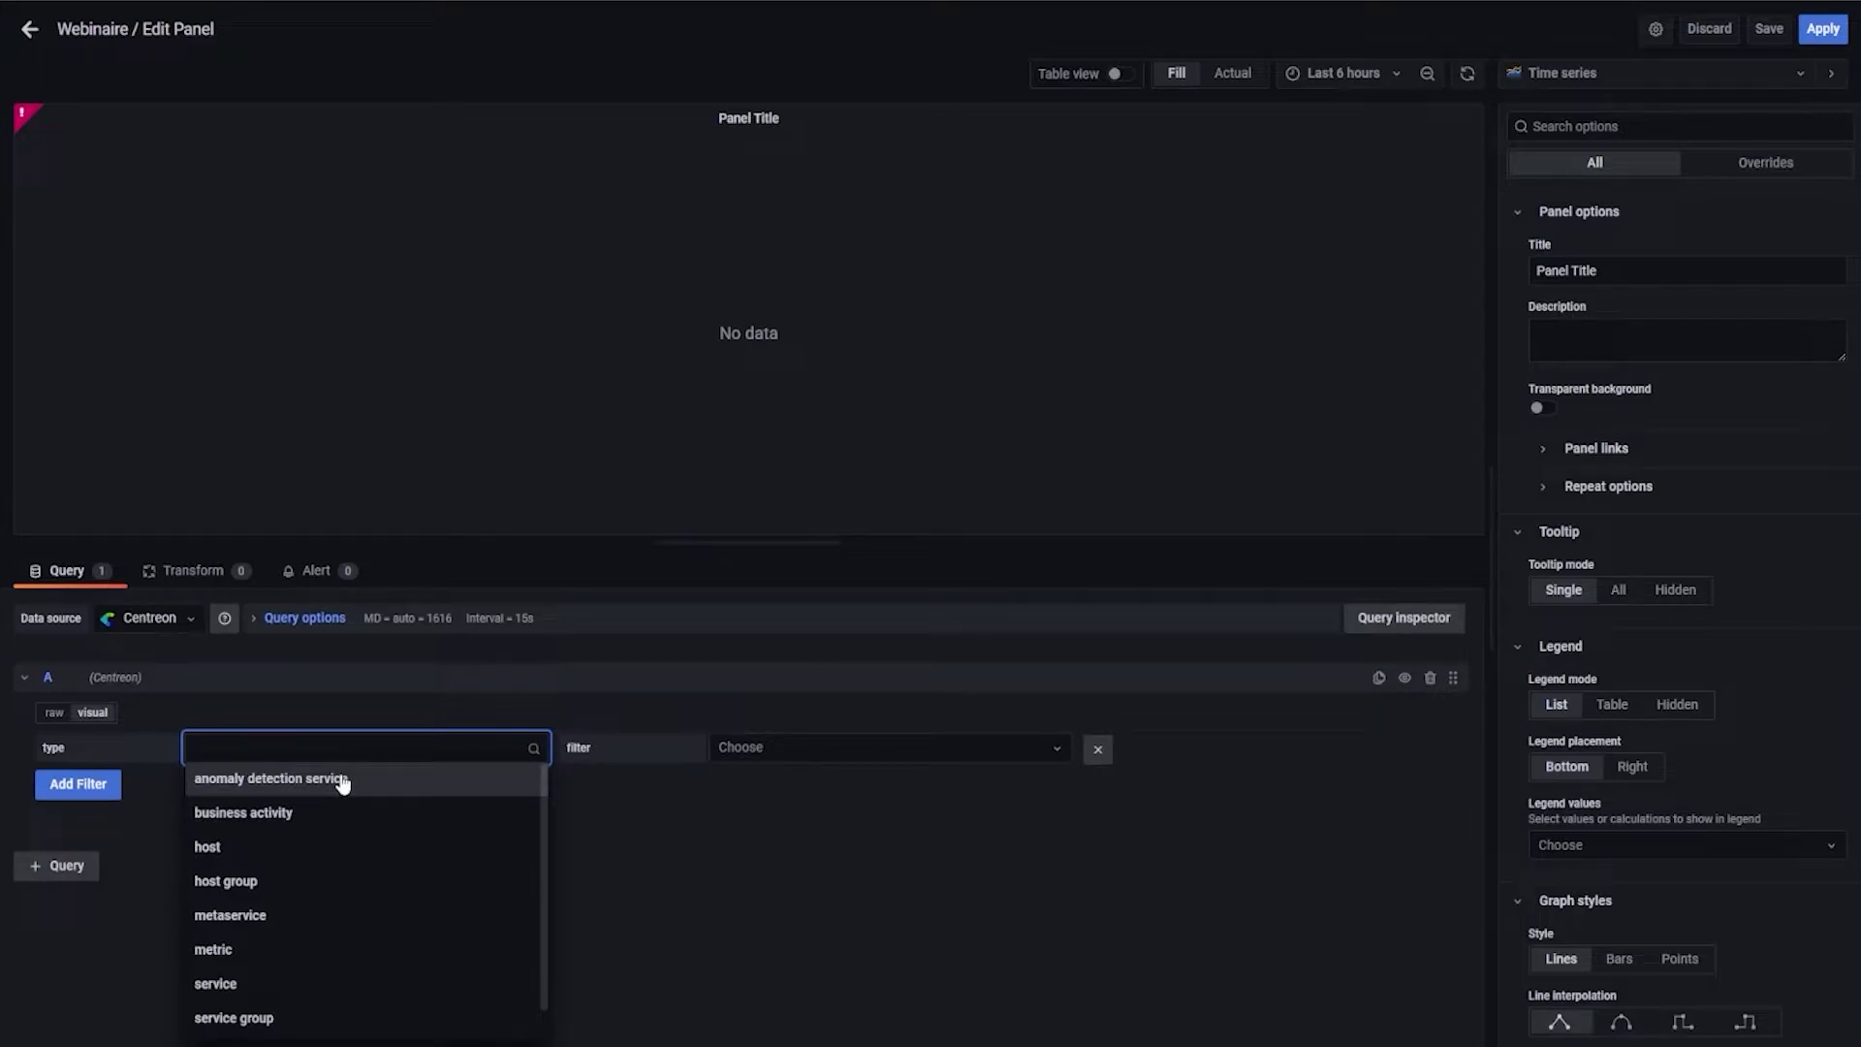
{"action": "scroll", "coordinate": [325, 921], "scroll_direction": "down", "scroll_amount": 1}
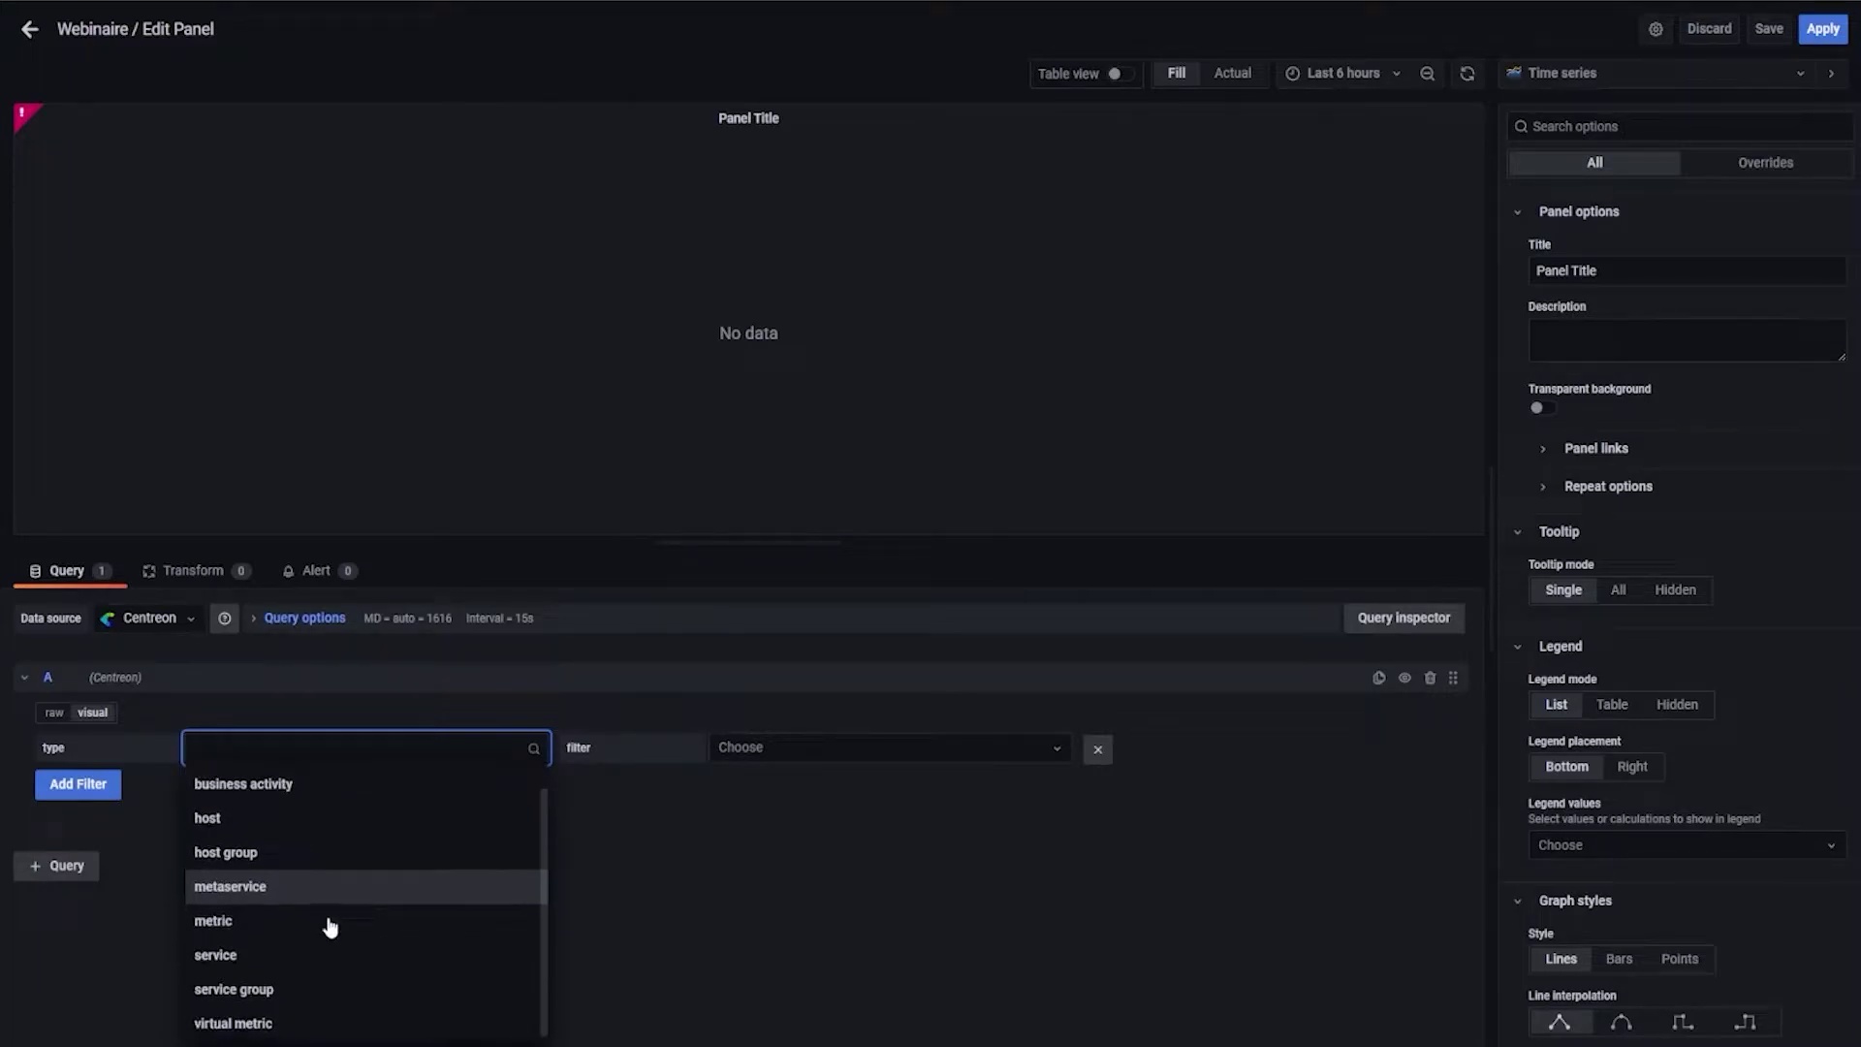
{"action": "scroll", "coordinate": [325, 921], "scroll_direction": "up", "scroll_amount": 1}
{"action": "scroll", "coordinate": [323, 964], "scroll_direction": "down", "scroll_amount": 1}
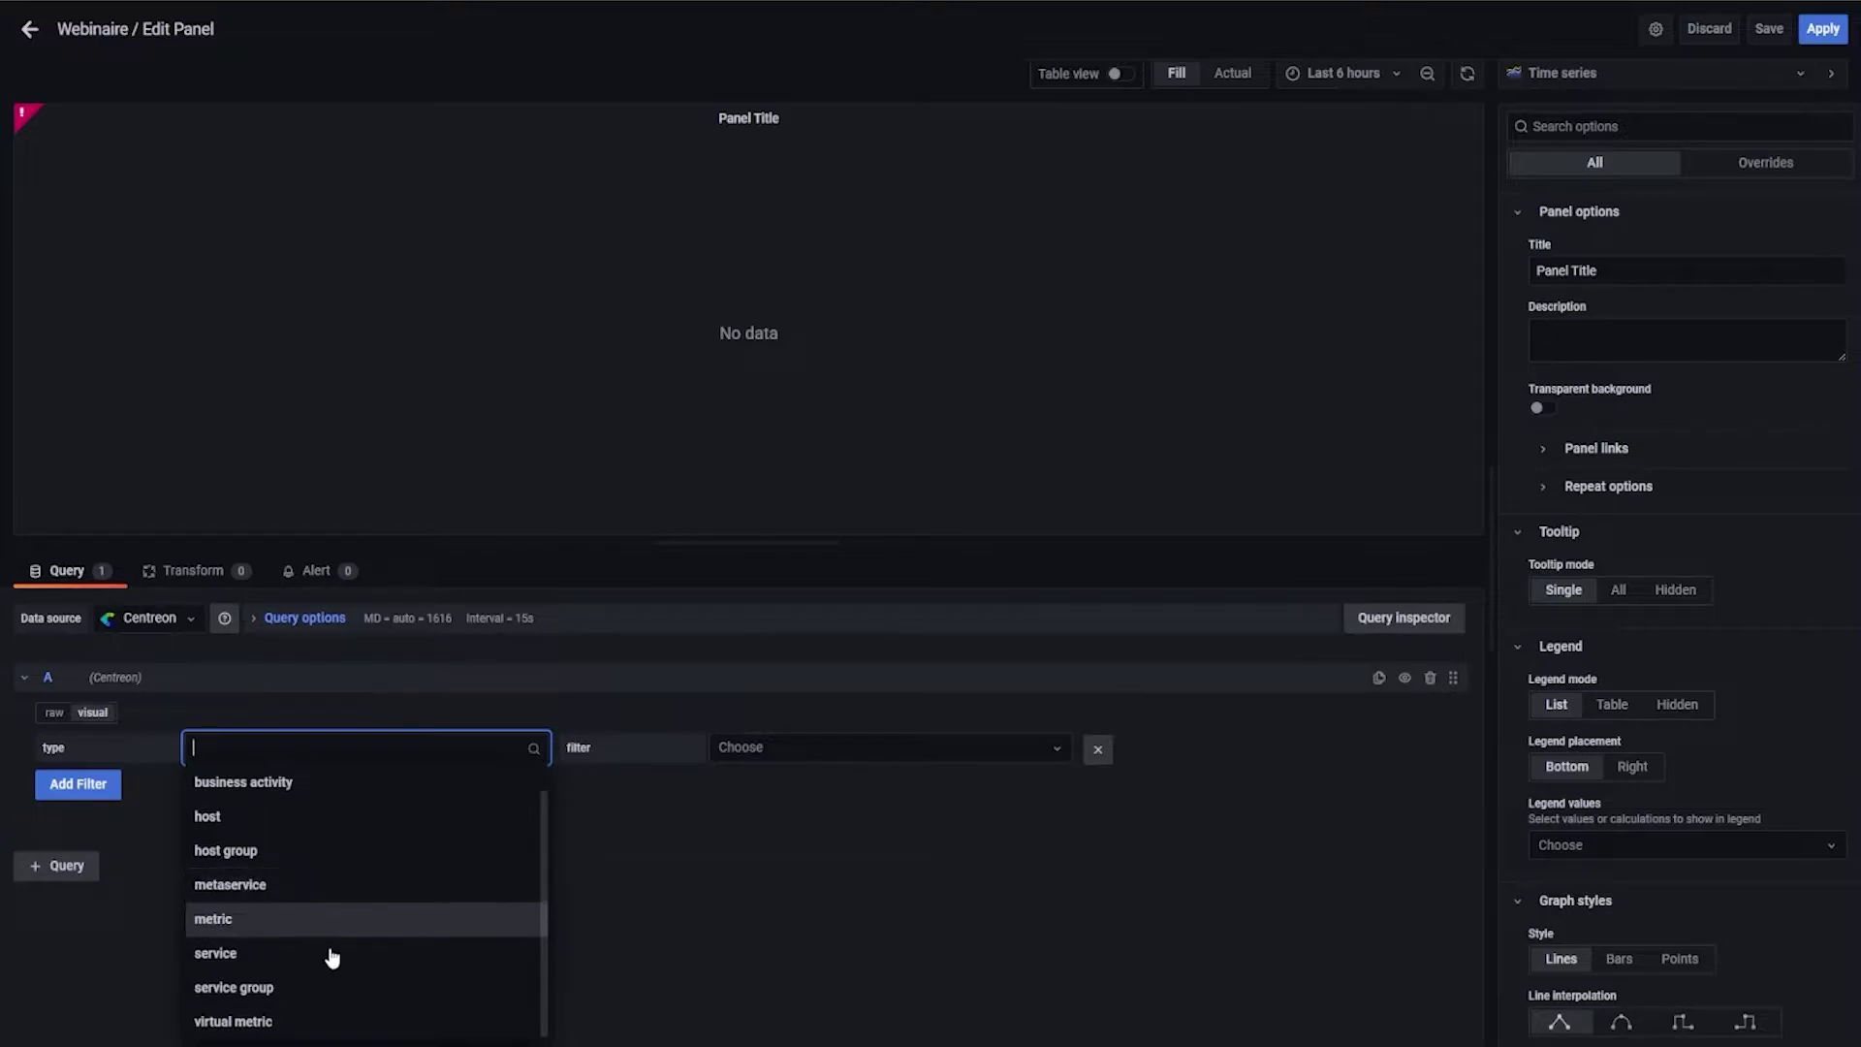
{"action": "scroll", "coordinate": [335, 969], "scroll_direction": "up", "scroll_amount": 1}
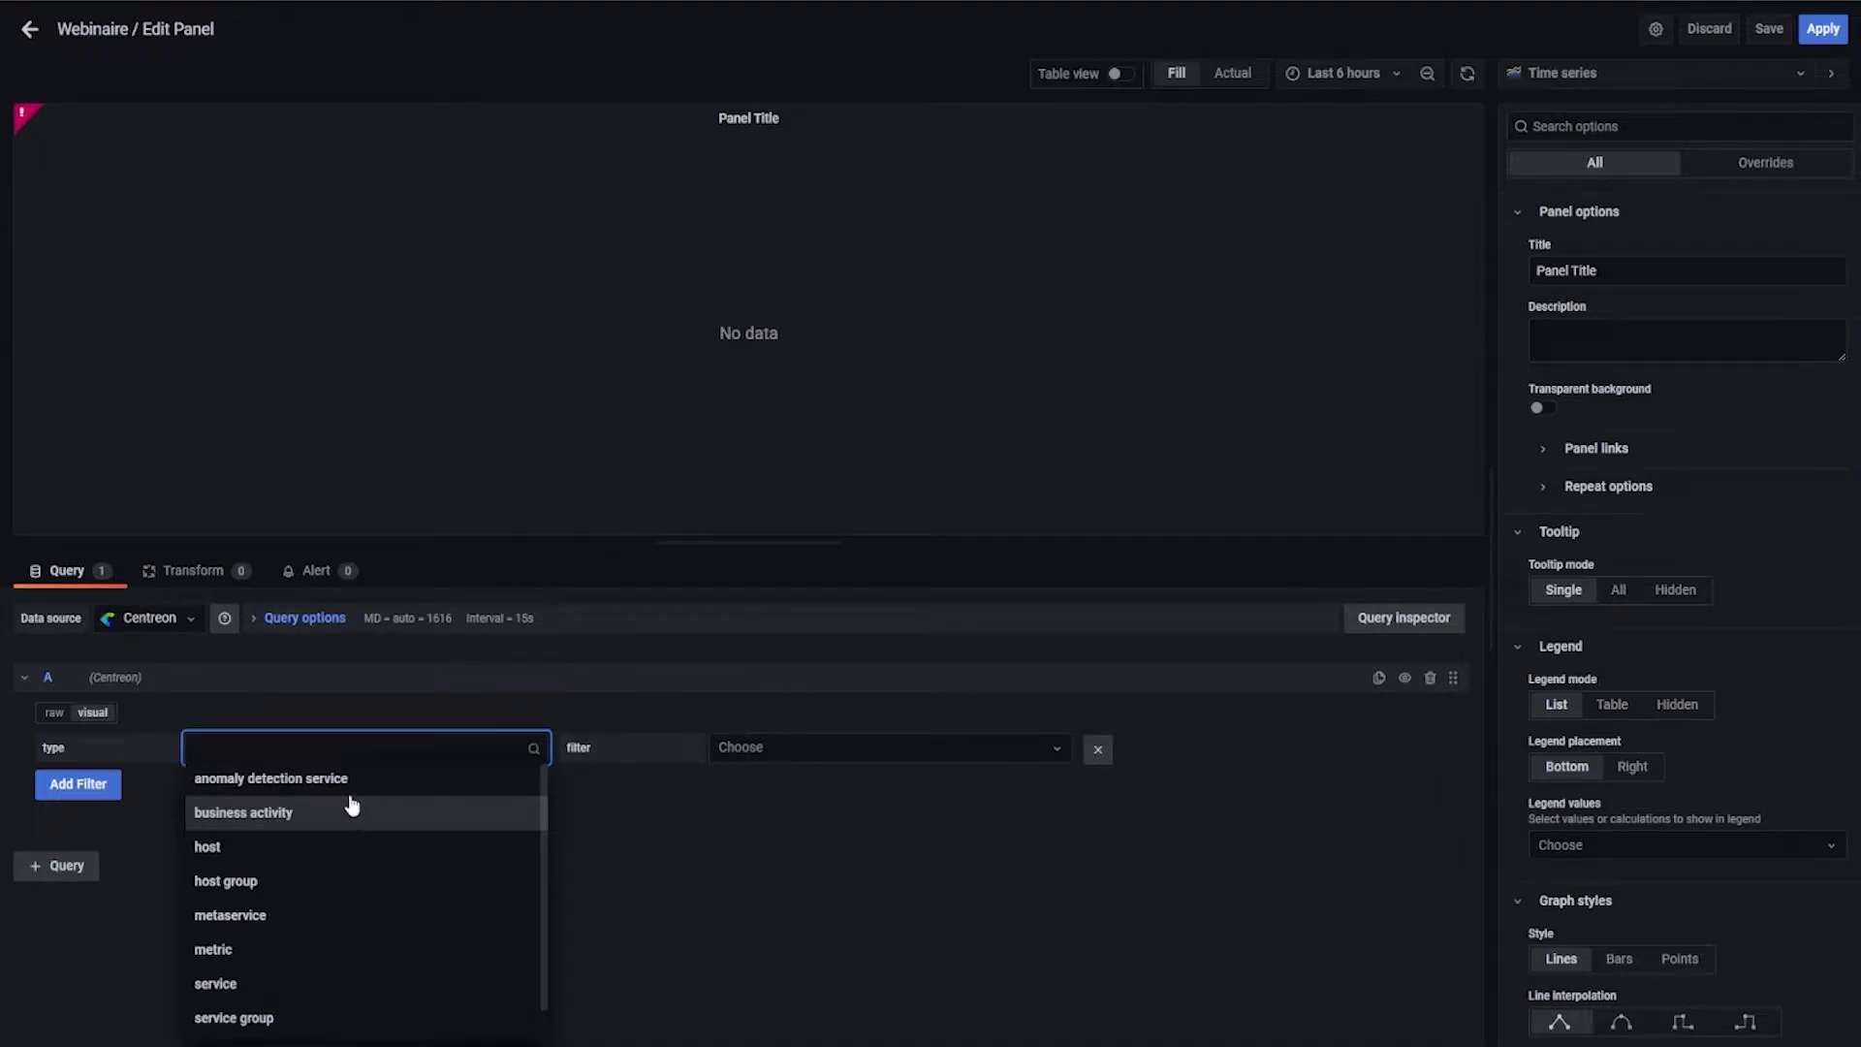
{"action": "scroll", "coordinate": [325, 975], "scroll_direction": "down", "scroll_amount": 1}
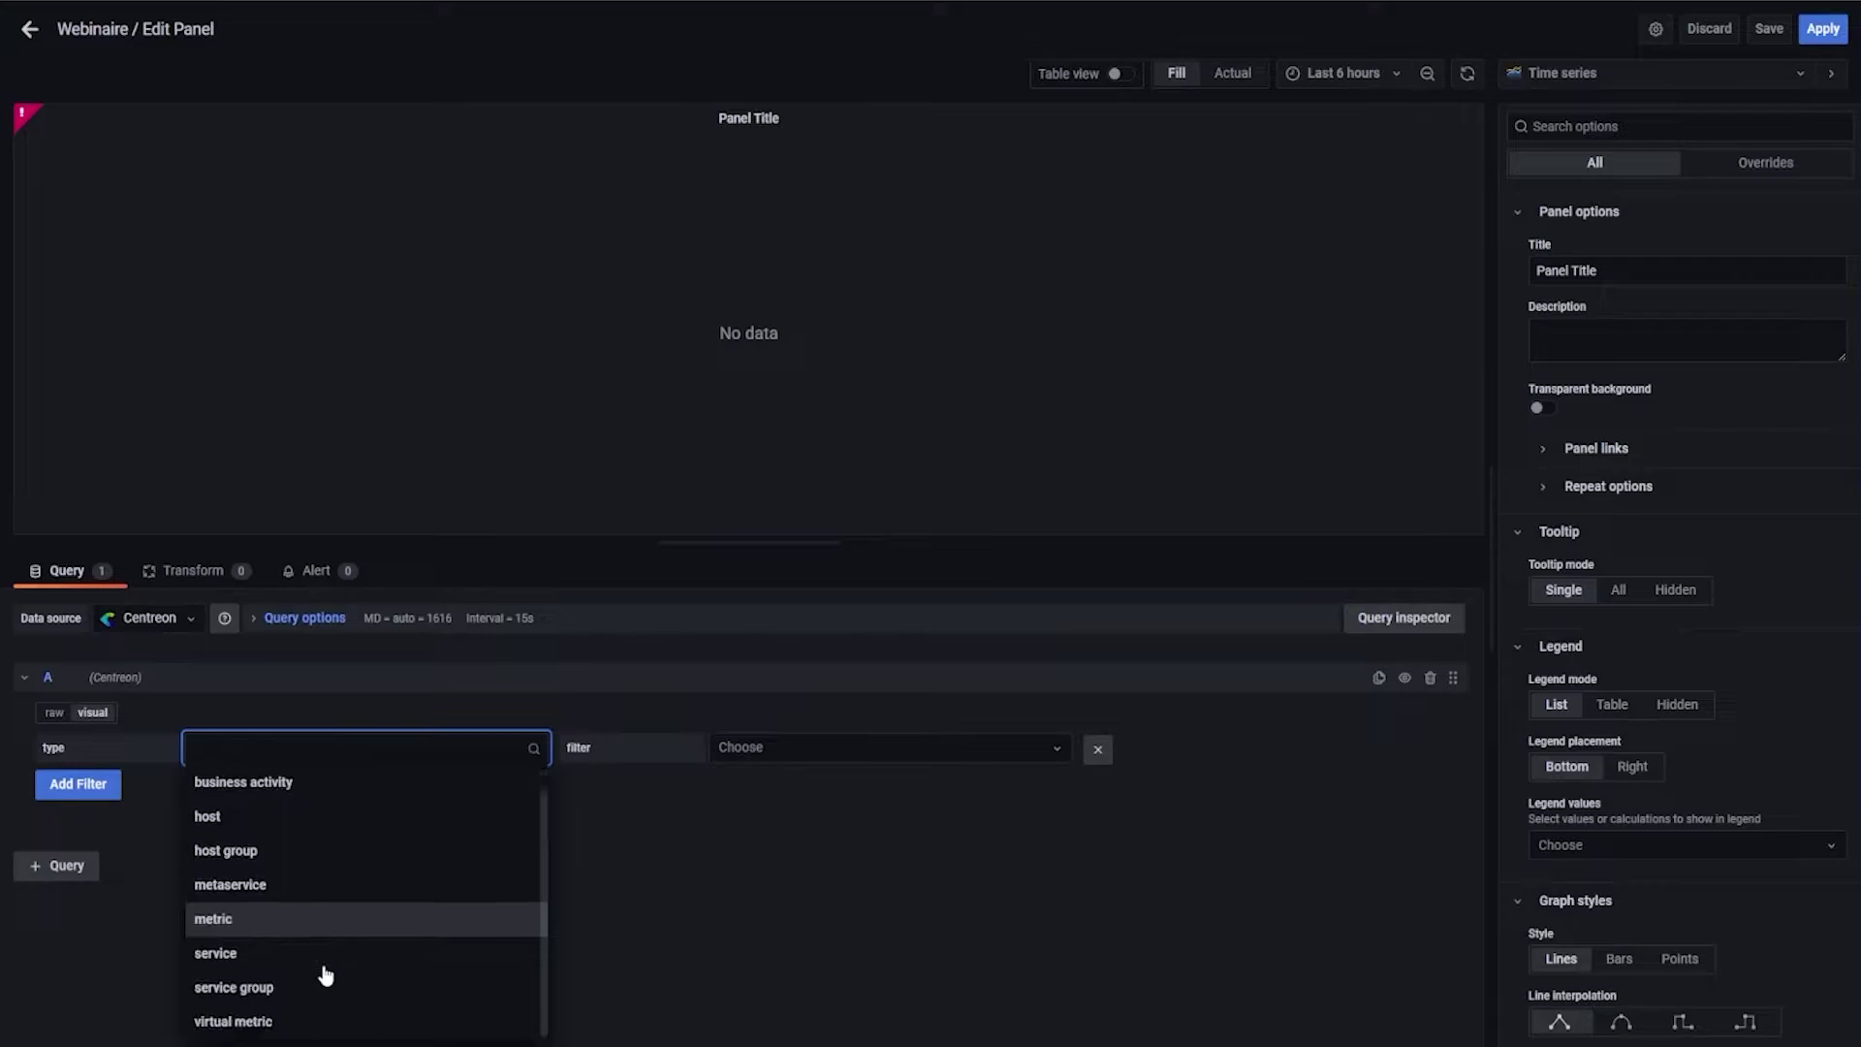
{"action": "scroll", "coordinate": [312, 968], "scroll_direction": "up", "scroll_amount": 1}
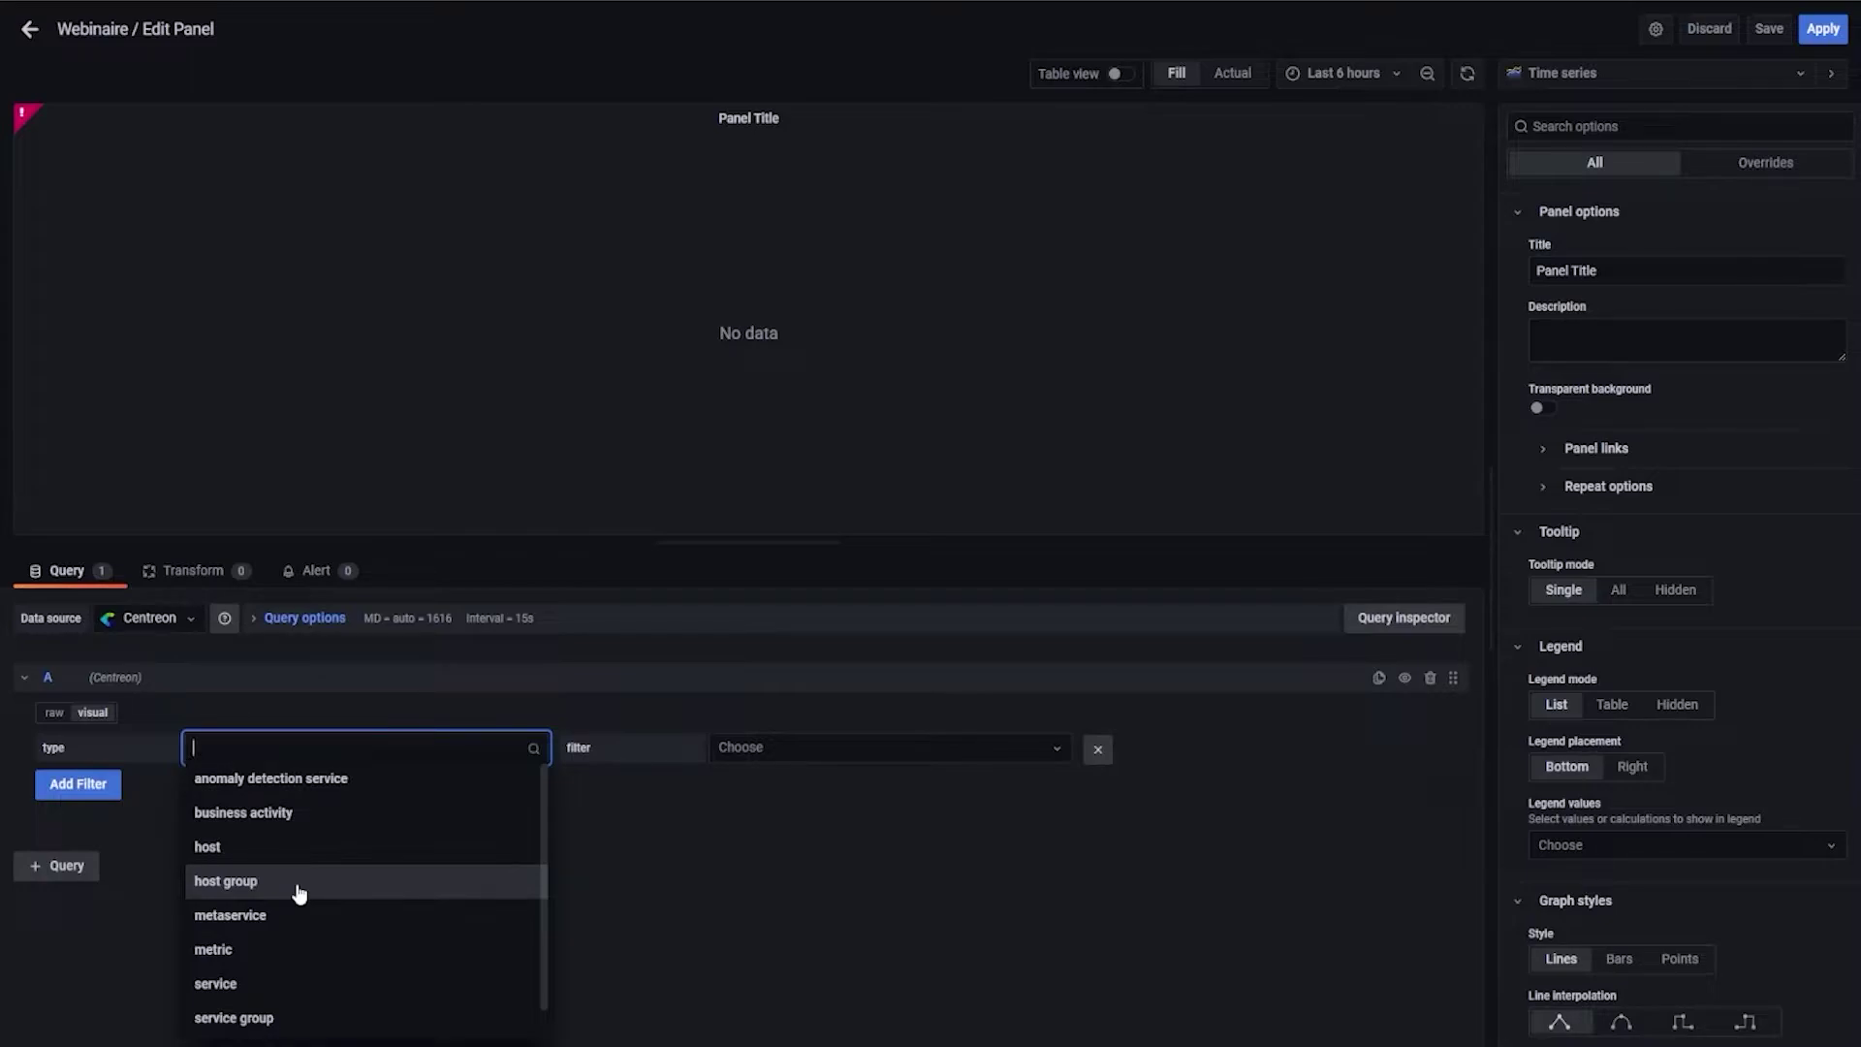
{"action": "left_click", "coordinate": [404, 888]}
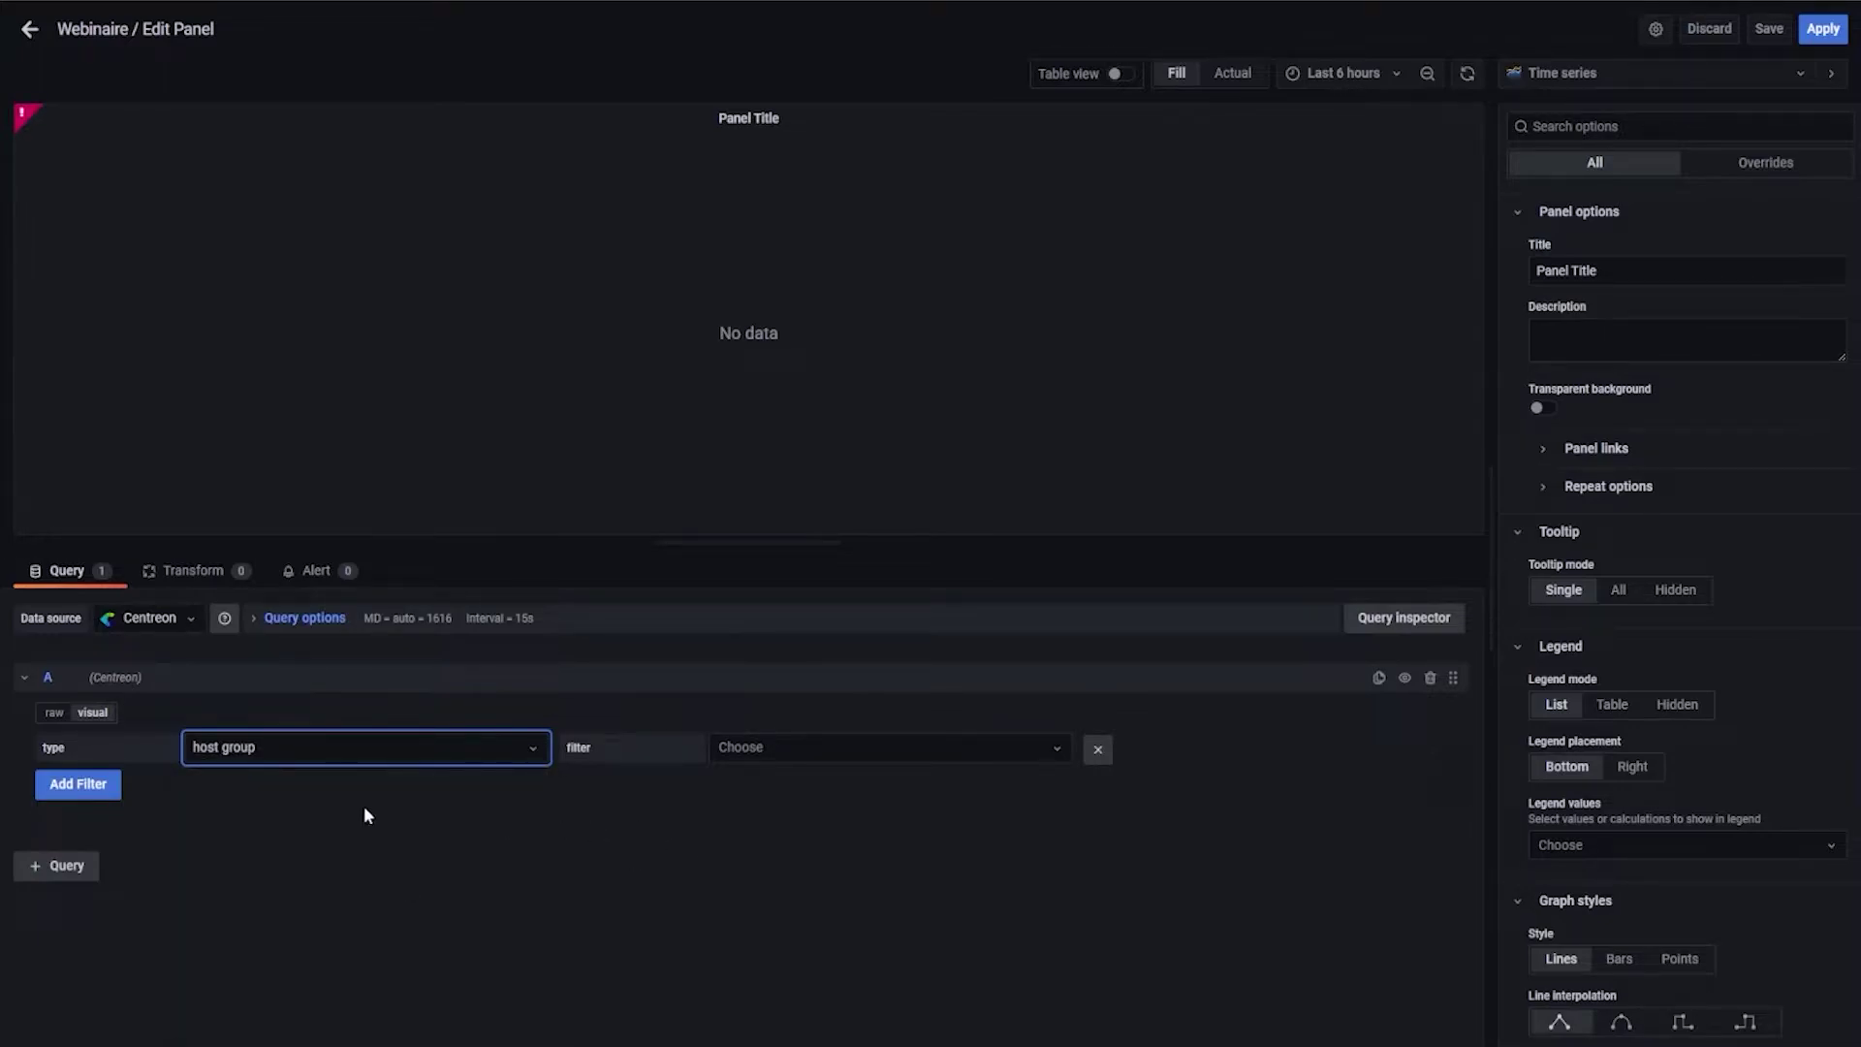
- Look through the available host groups and set query A's host group filter to Mail-Cyrus-Backend
{"action": "left_click", "coordinate": [832, 755]}
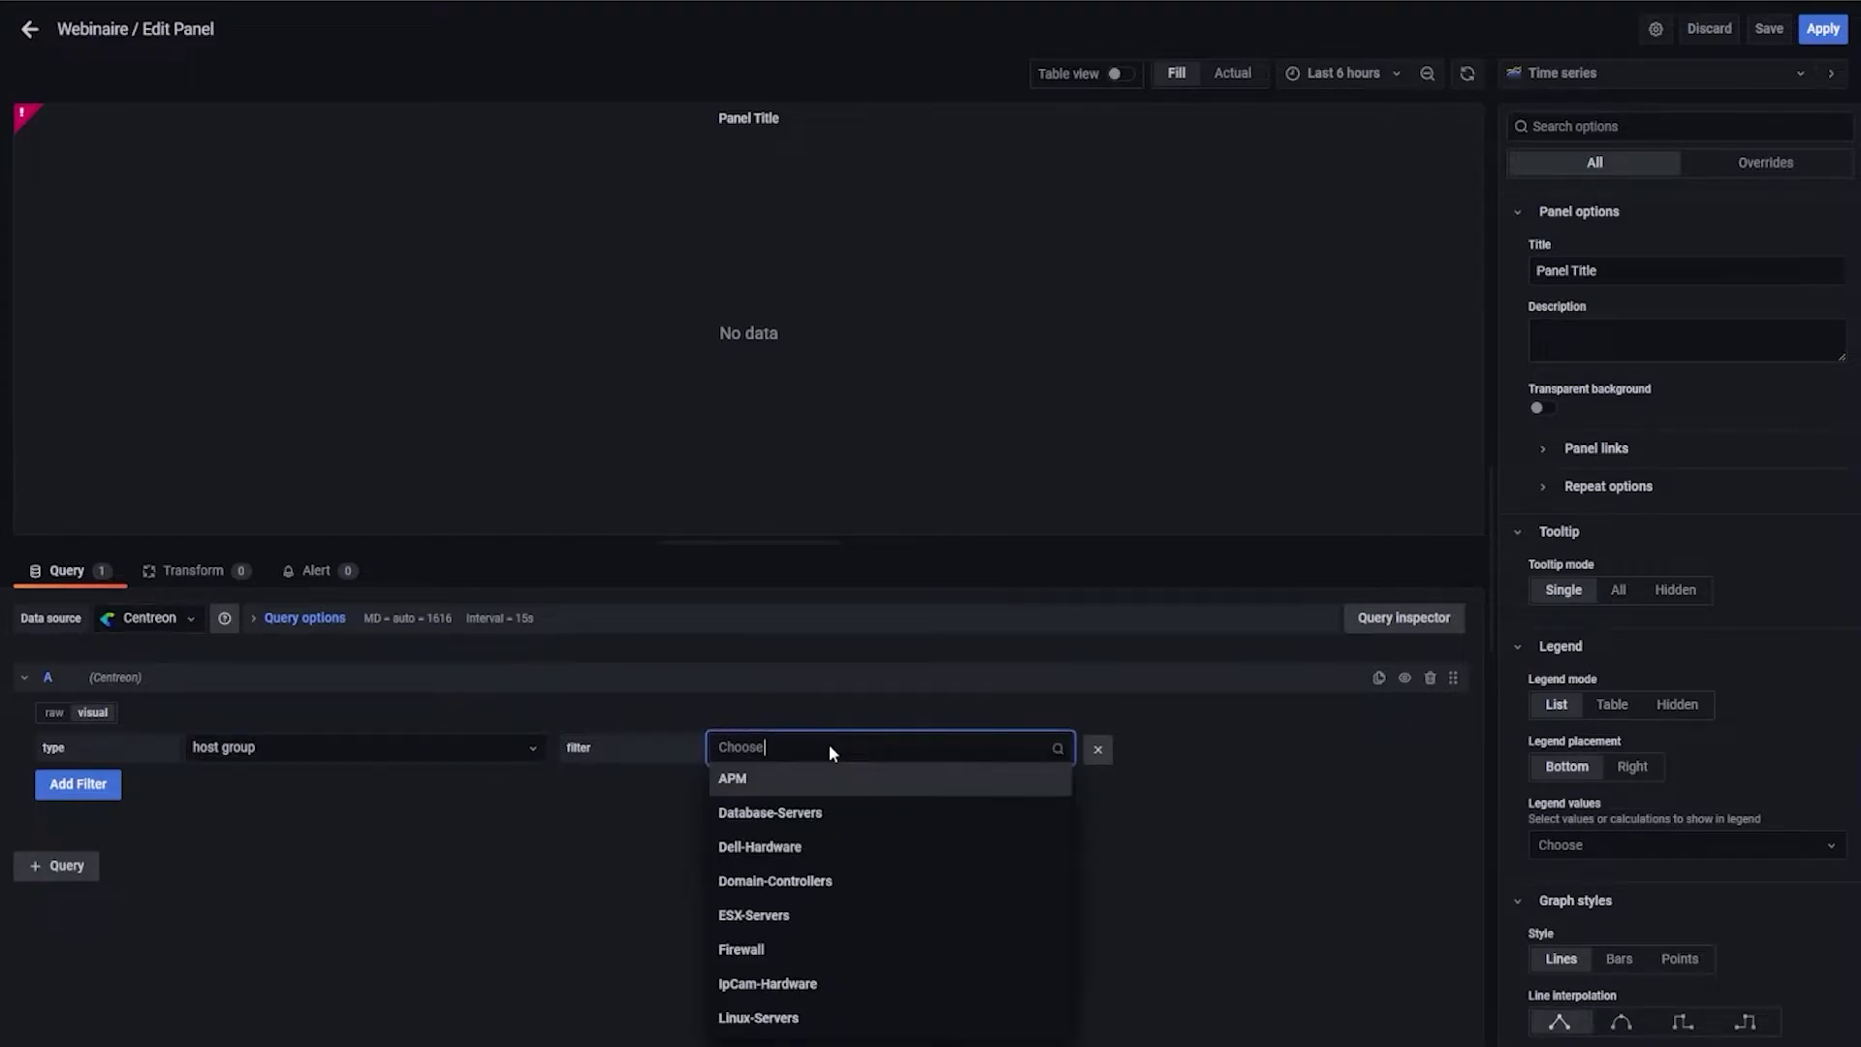
{"action": "scroll", "coordinate": [845, 865], "scroll_direction": "down", "scroll_amount": 1}
{"action": "scroll", "coordinate": [850, 868], "scroll_direction": "up", "scroll_amount": 1}
{"action": "scroll", "coordinate": [850, 868], "scroll_direction": "down", "scroll_amount": 1}
{"action": "scroll", "coordinate": [851, 868], "scroll_direction": "down", "scroll_amount": 1}
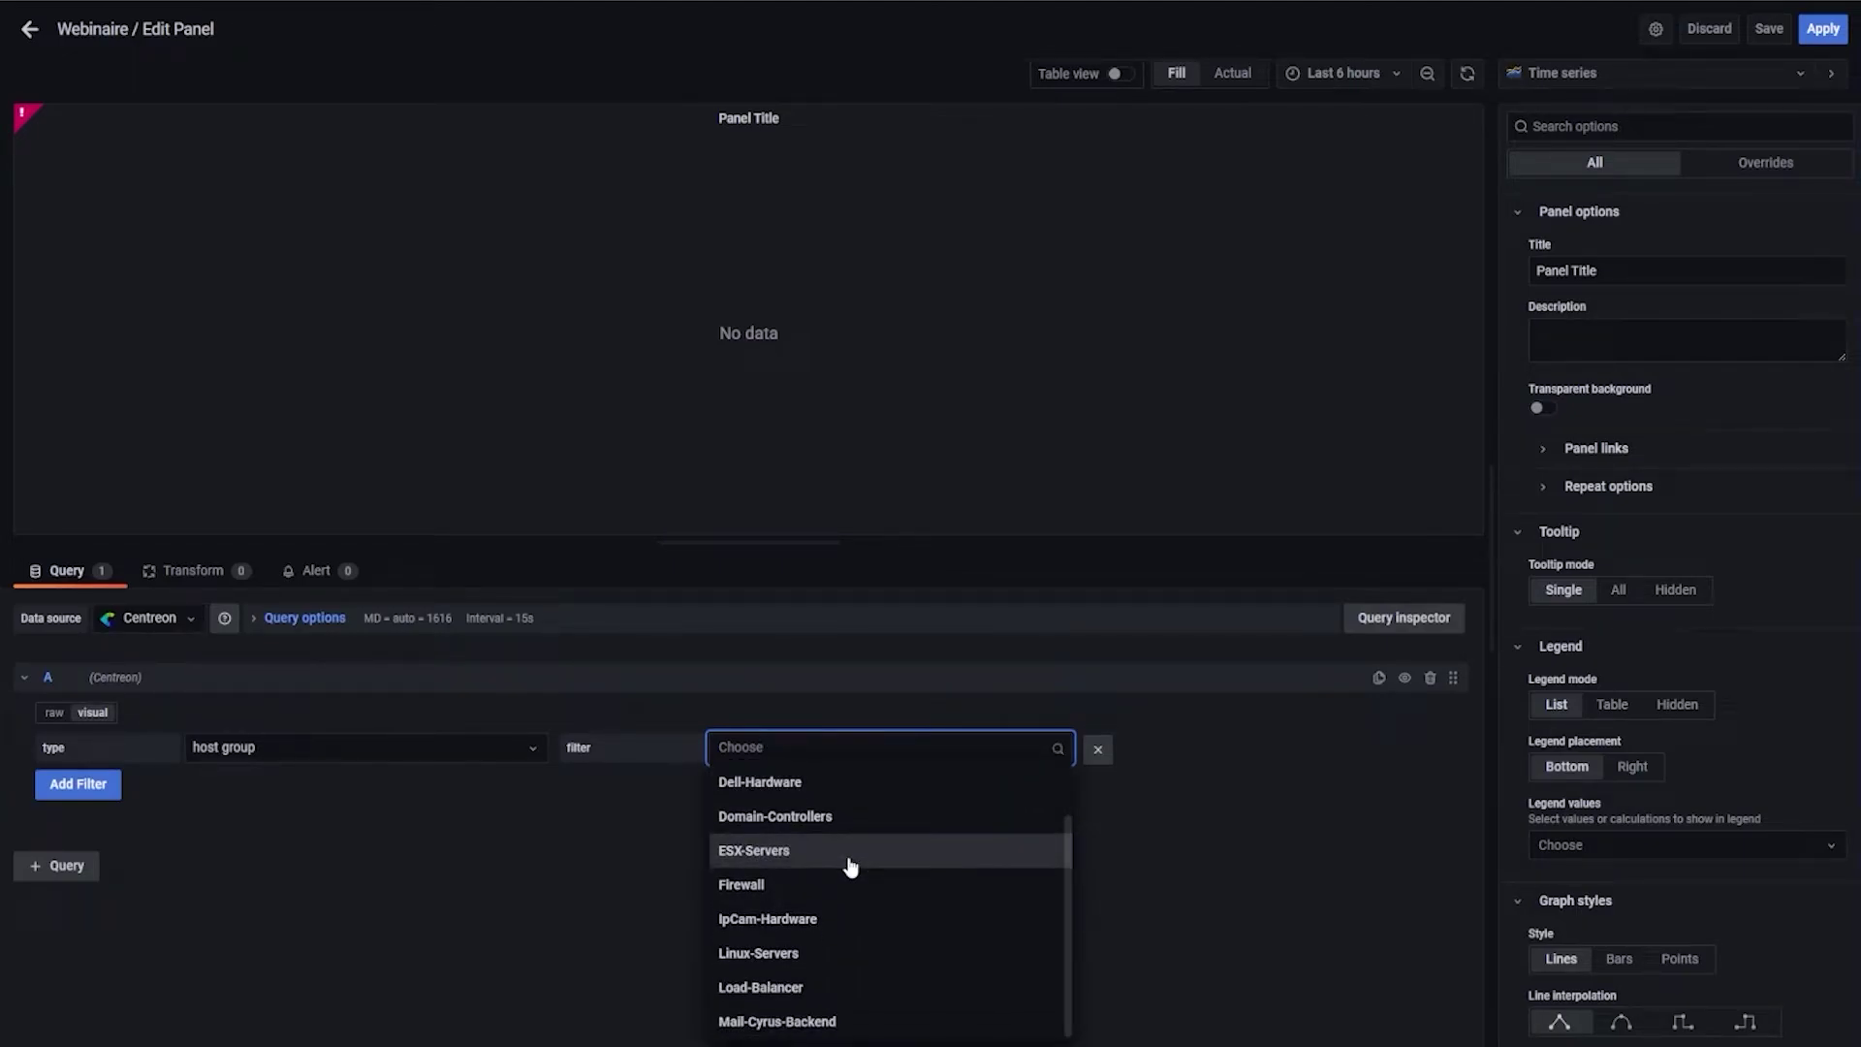
{"action": "left_click", "coordinate": [853, 1023]}
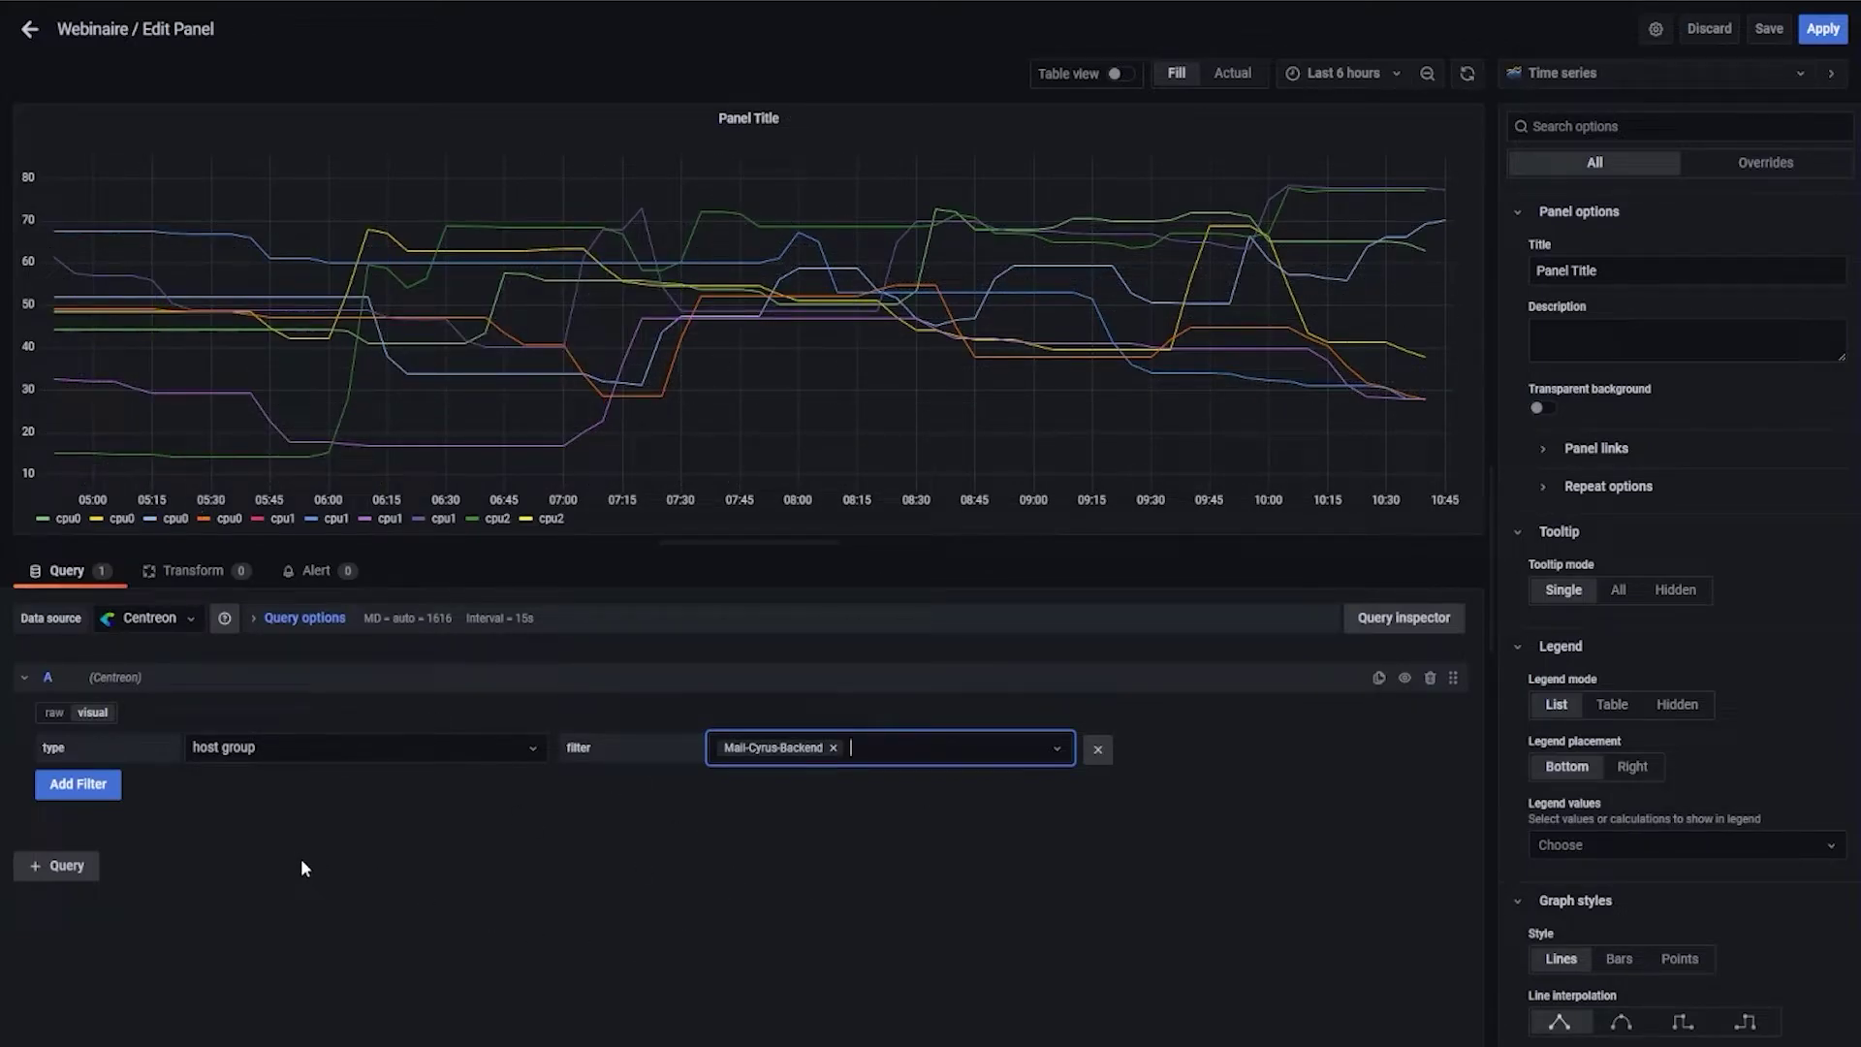
- Add a metric filter with the value load5 to query A and apply the panel to the dashboard
{"action": "left_click", "coordinate": [106, 793]}
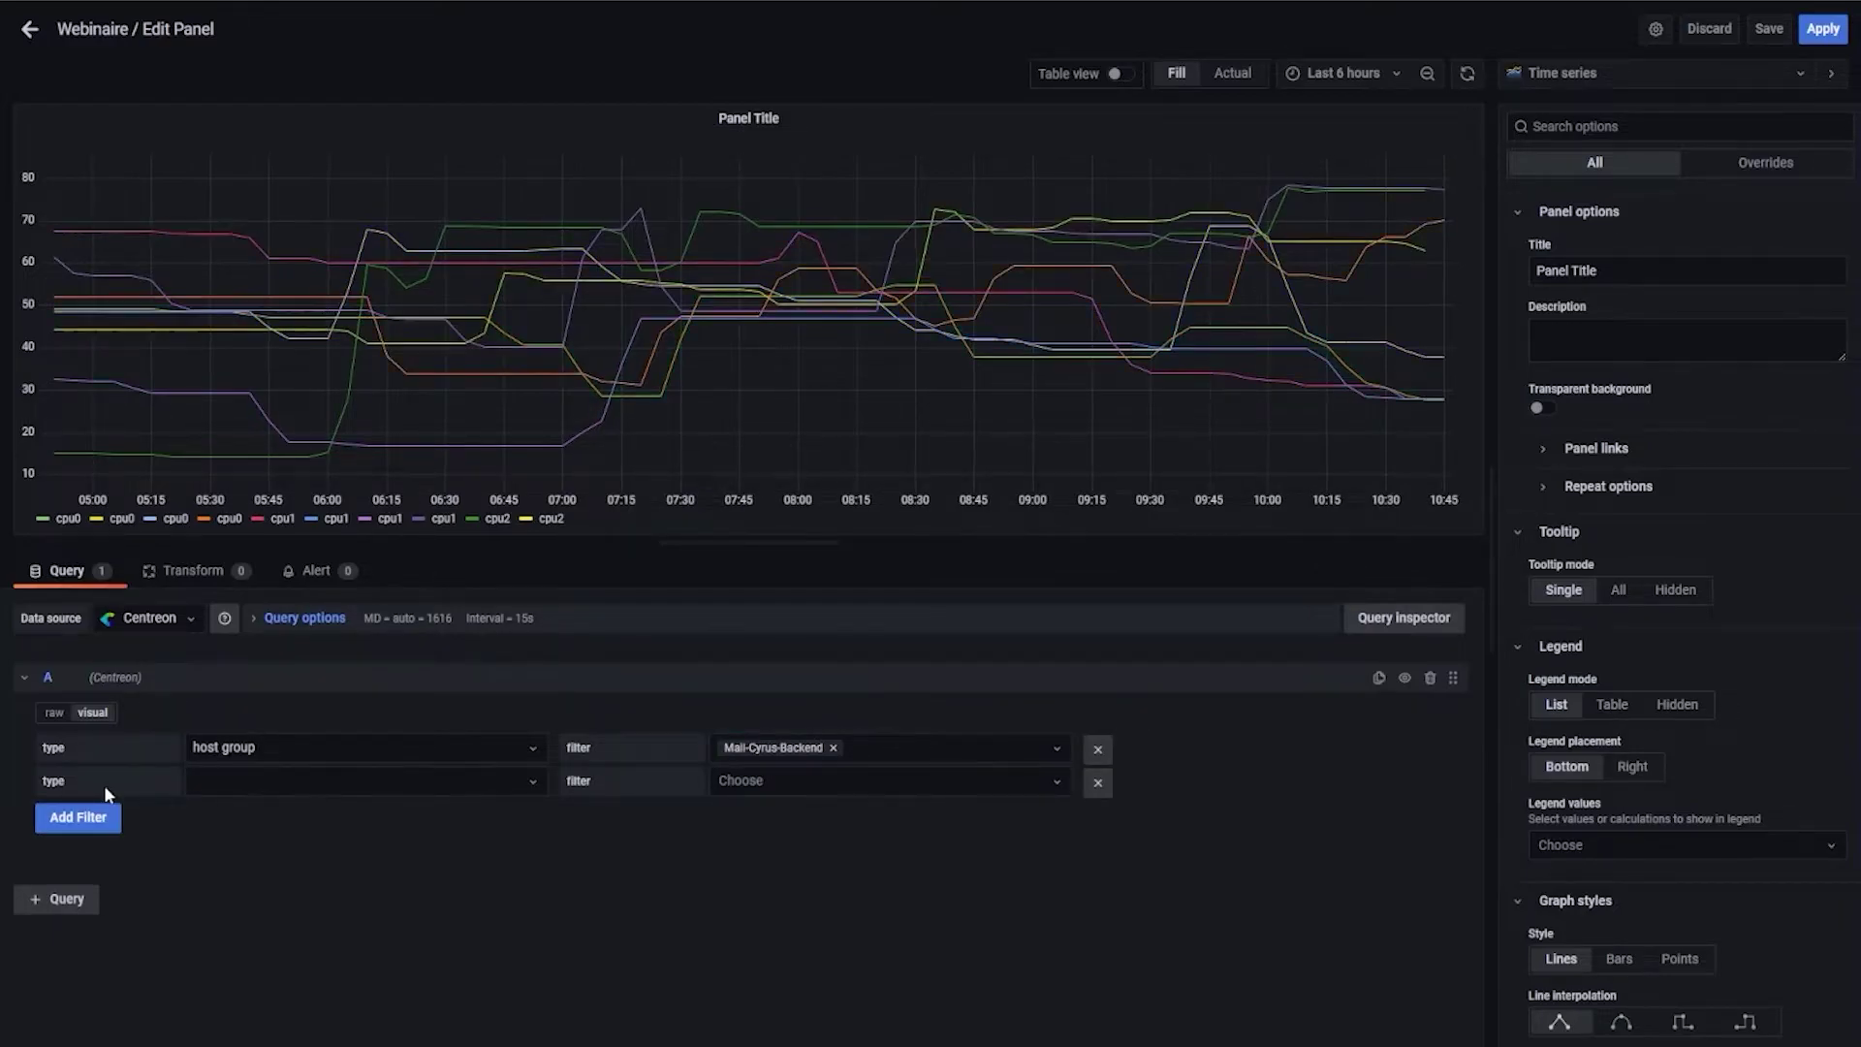
{"action": "left_click", "coordinate": [320, 786]}
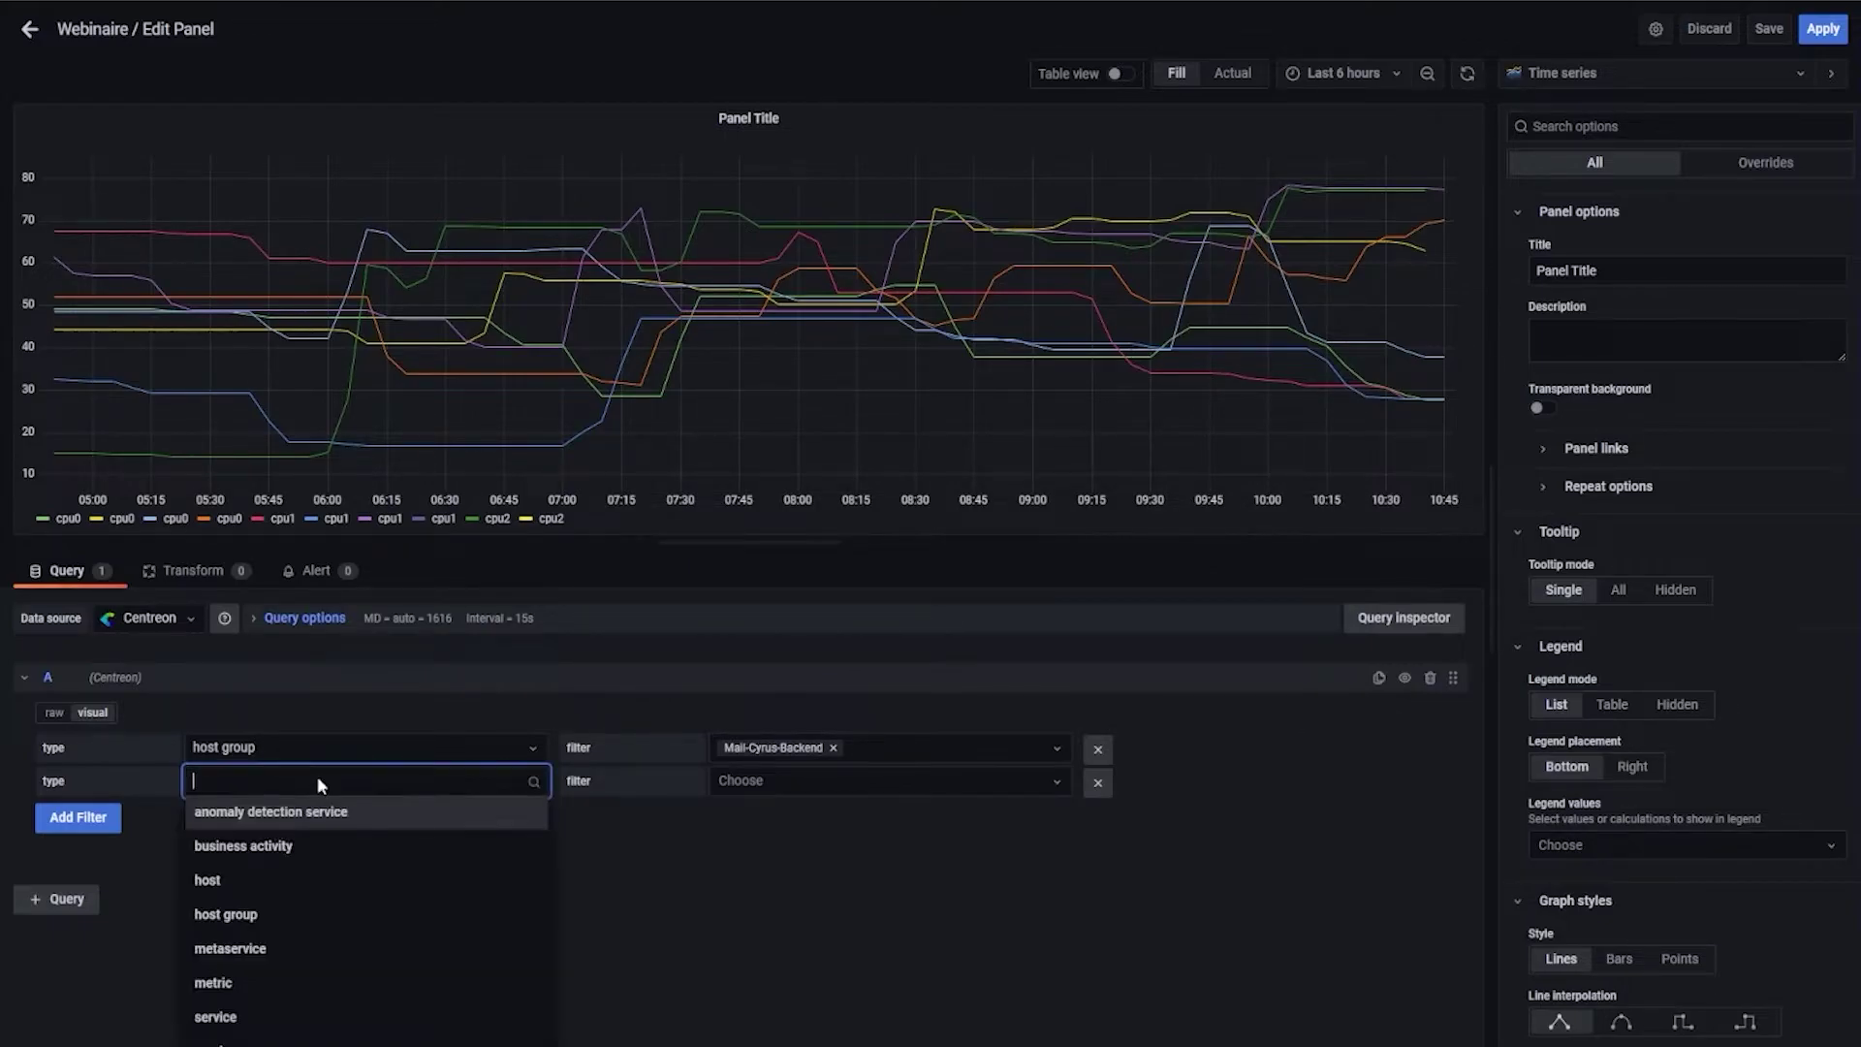
{"action": "left_click", "coordinate": [328, 984]}
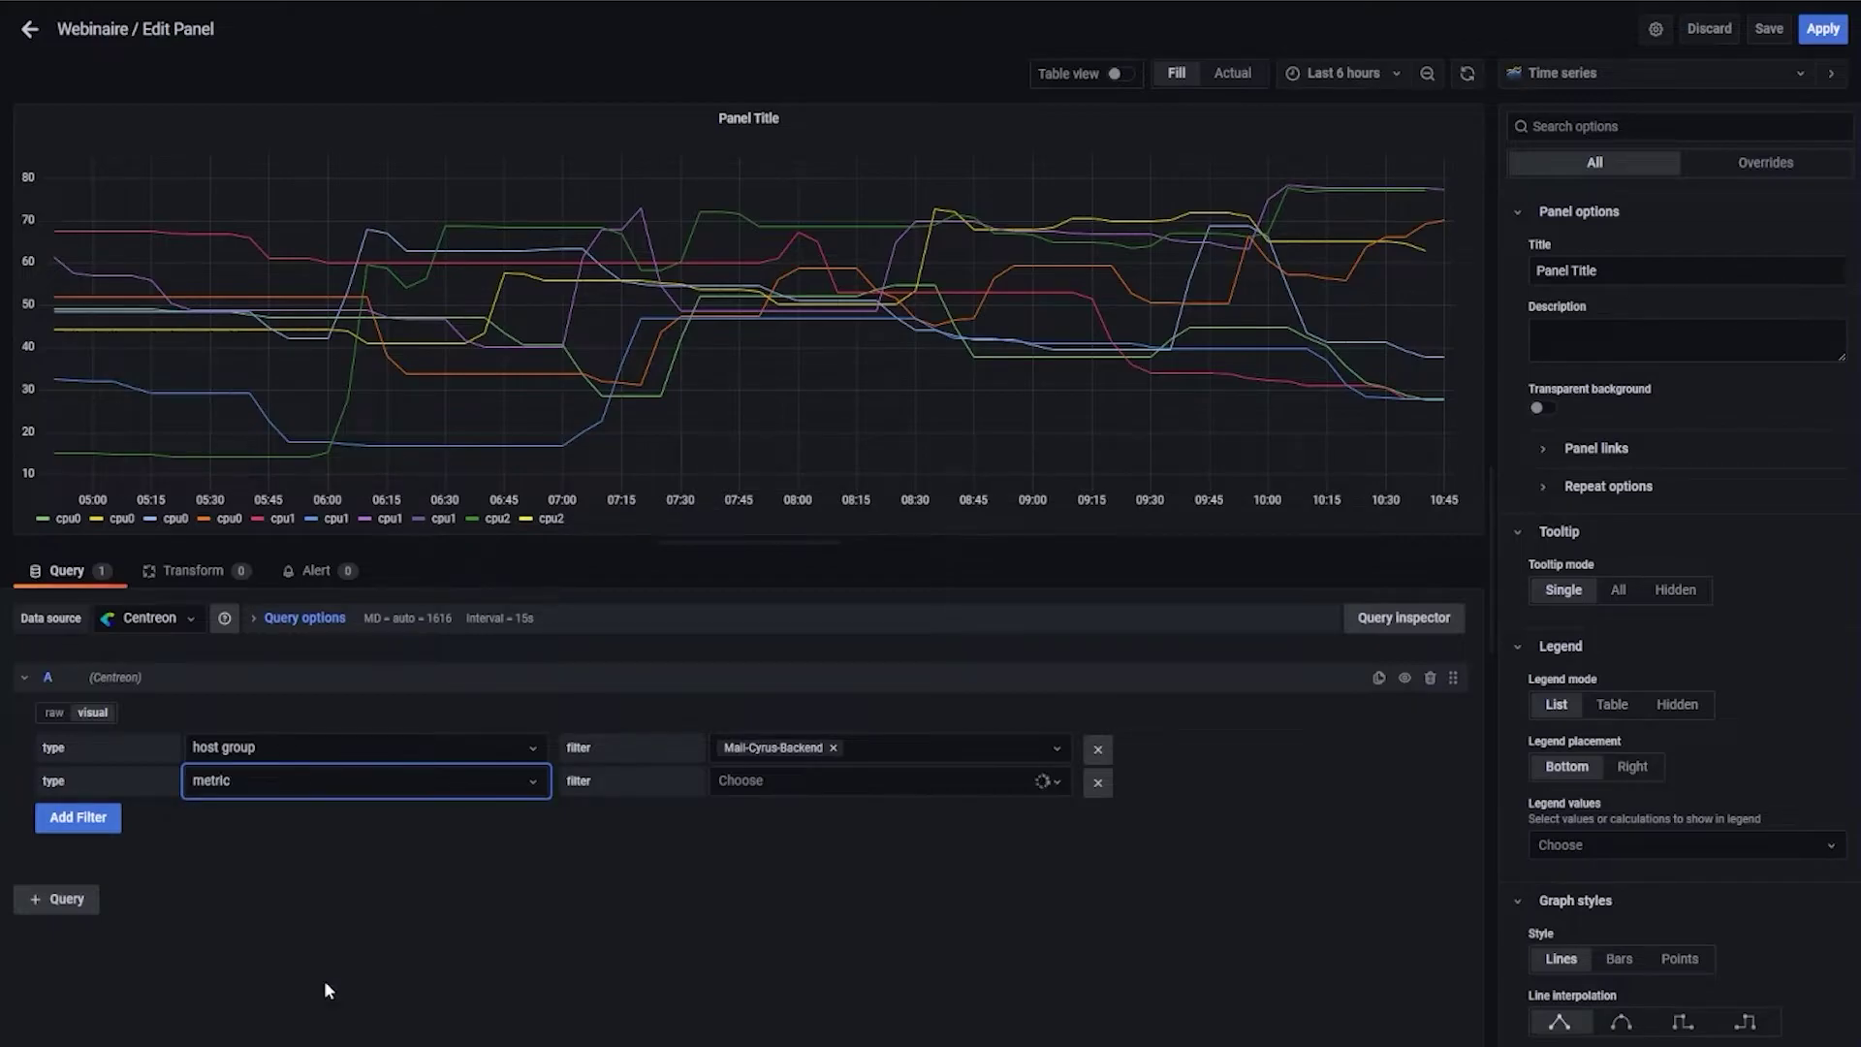
{"action": "left_click", "coordinate": [775, 785]}
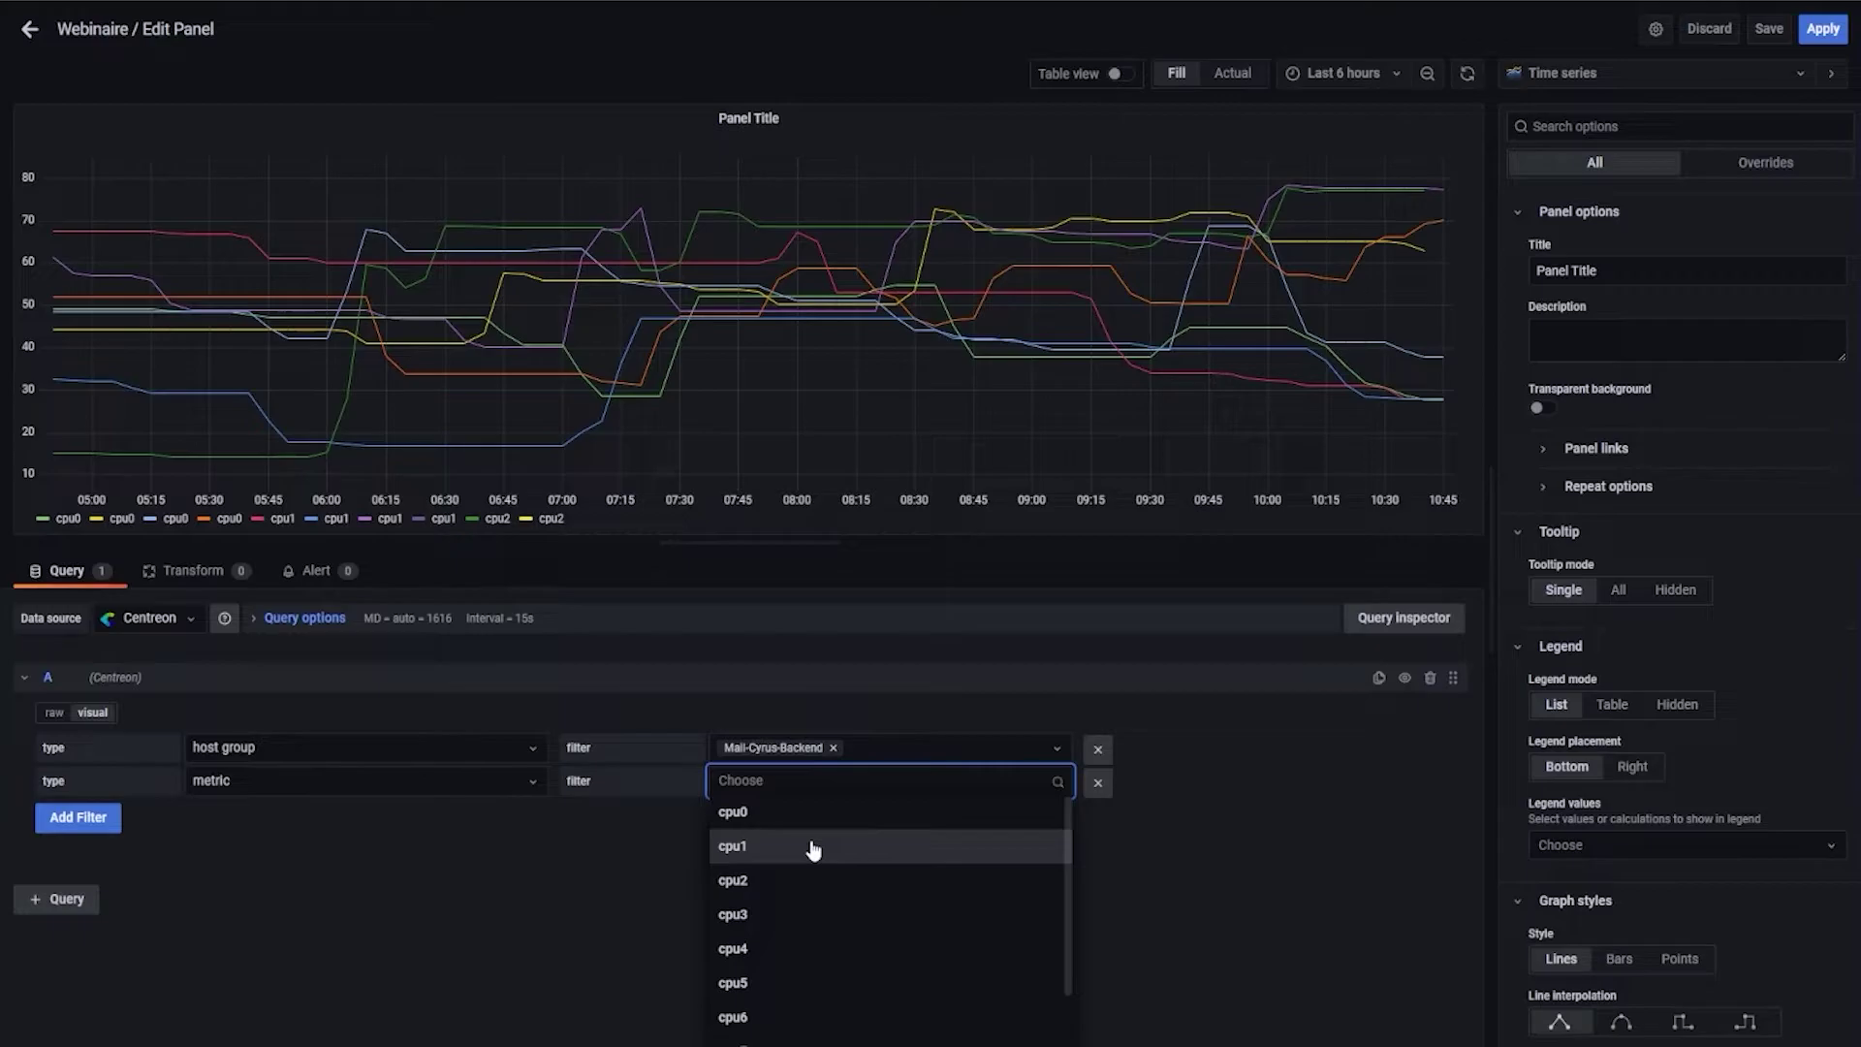
{"action": "type", "text": "loa"}
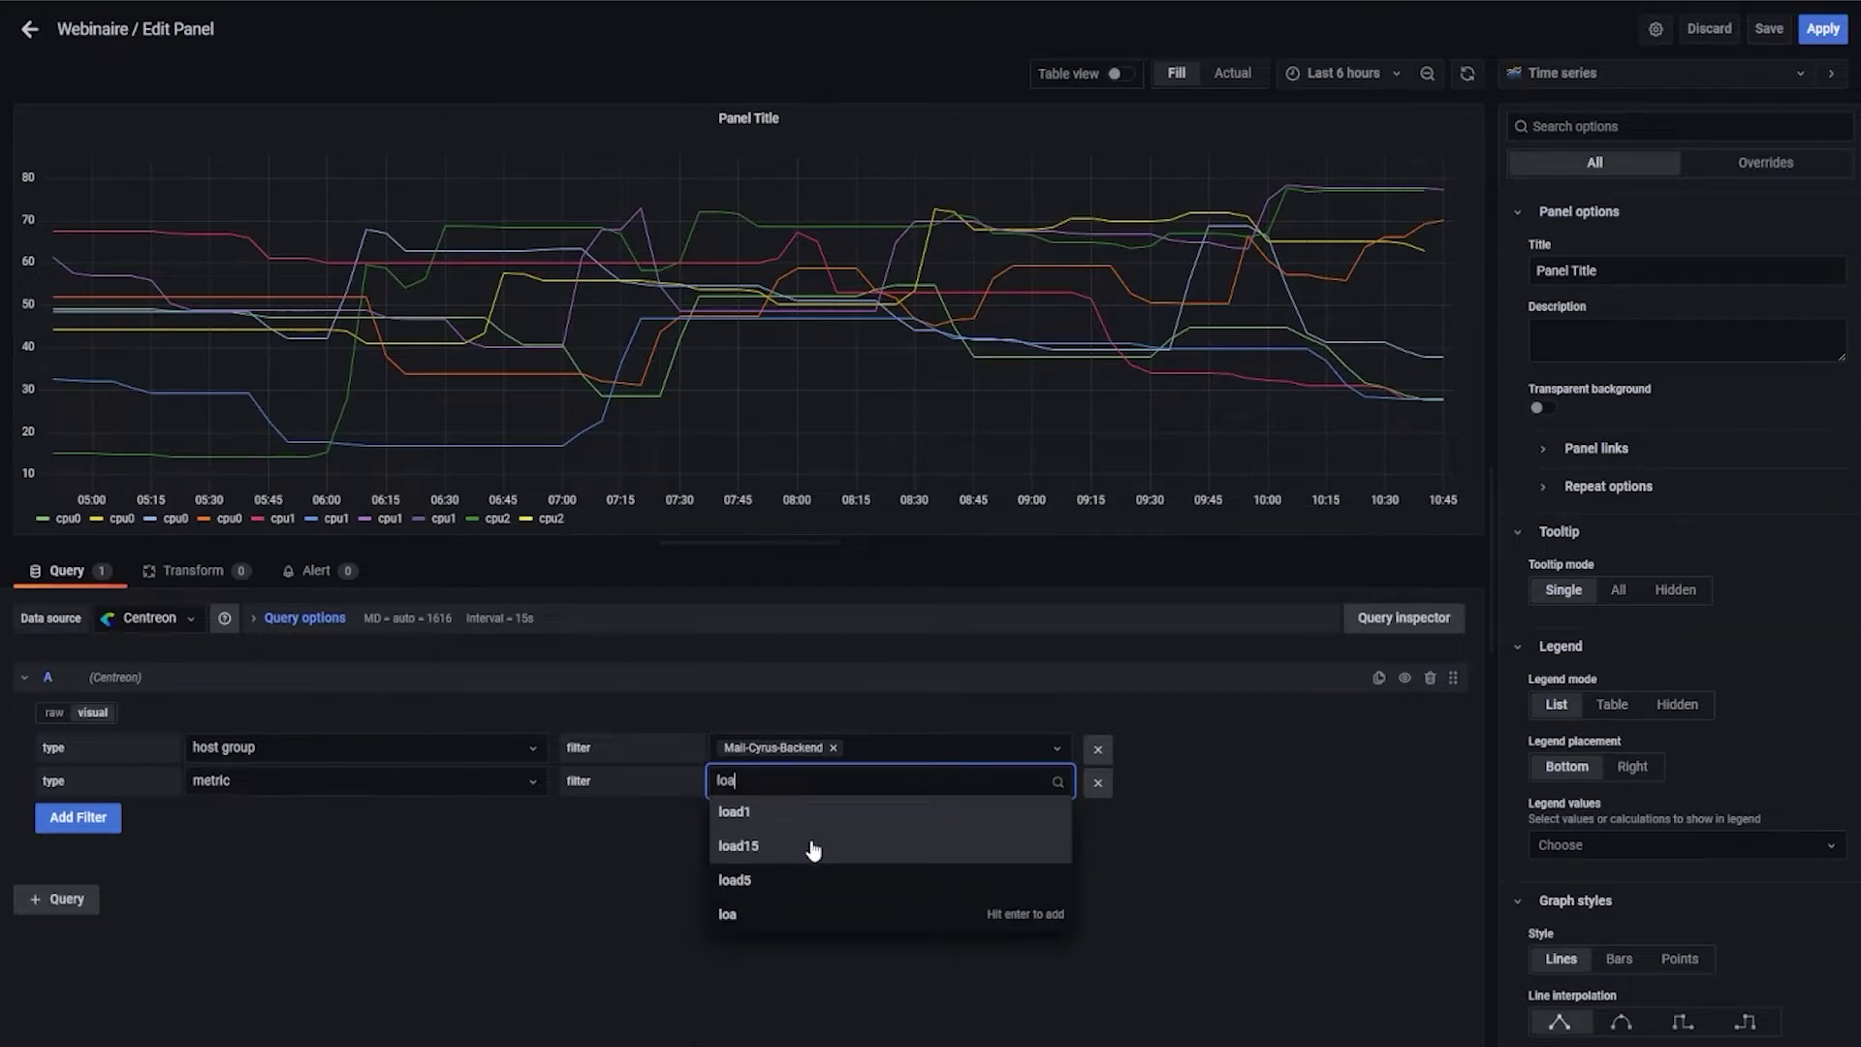
{"action": "left_click", "coordinate": [812, 883]}
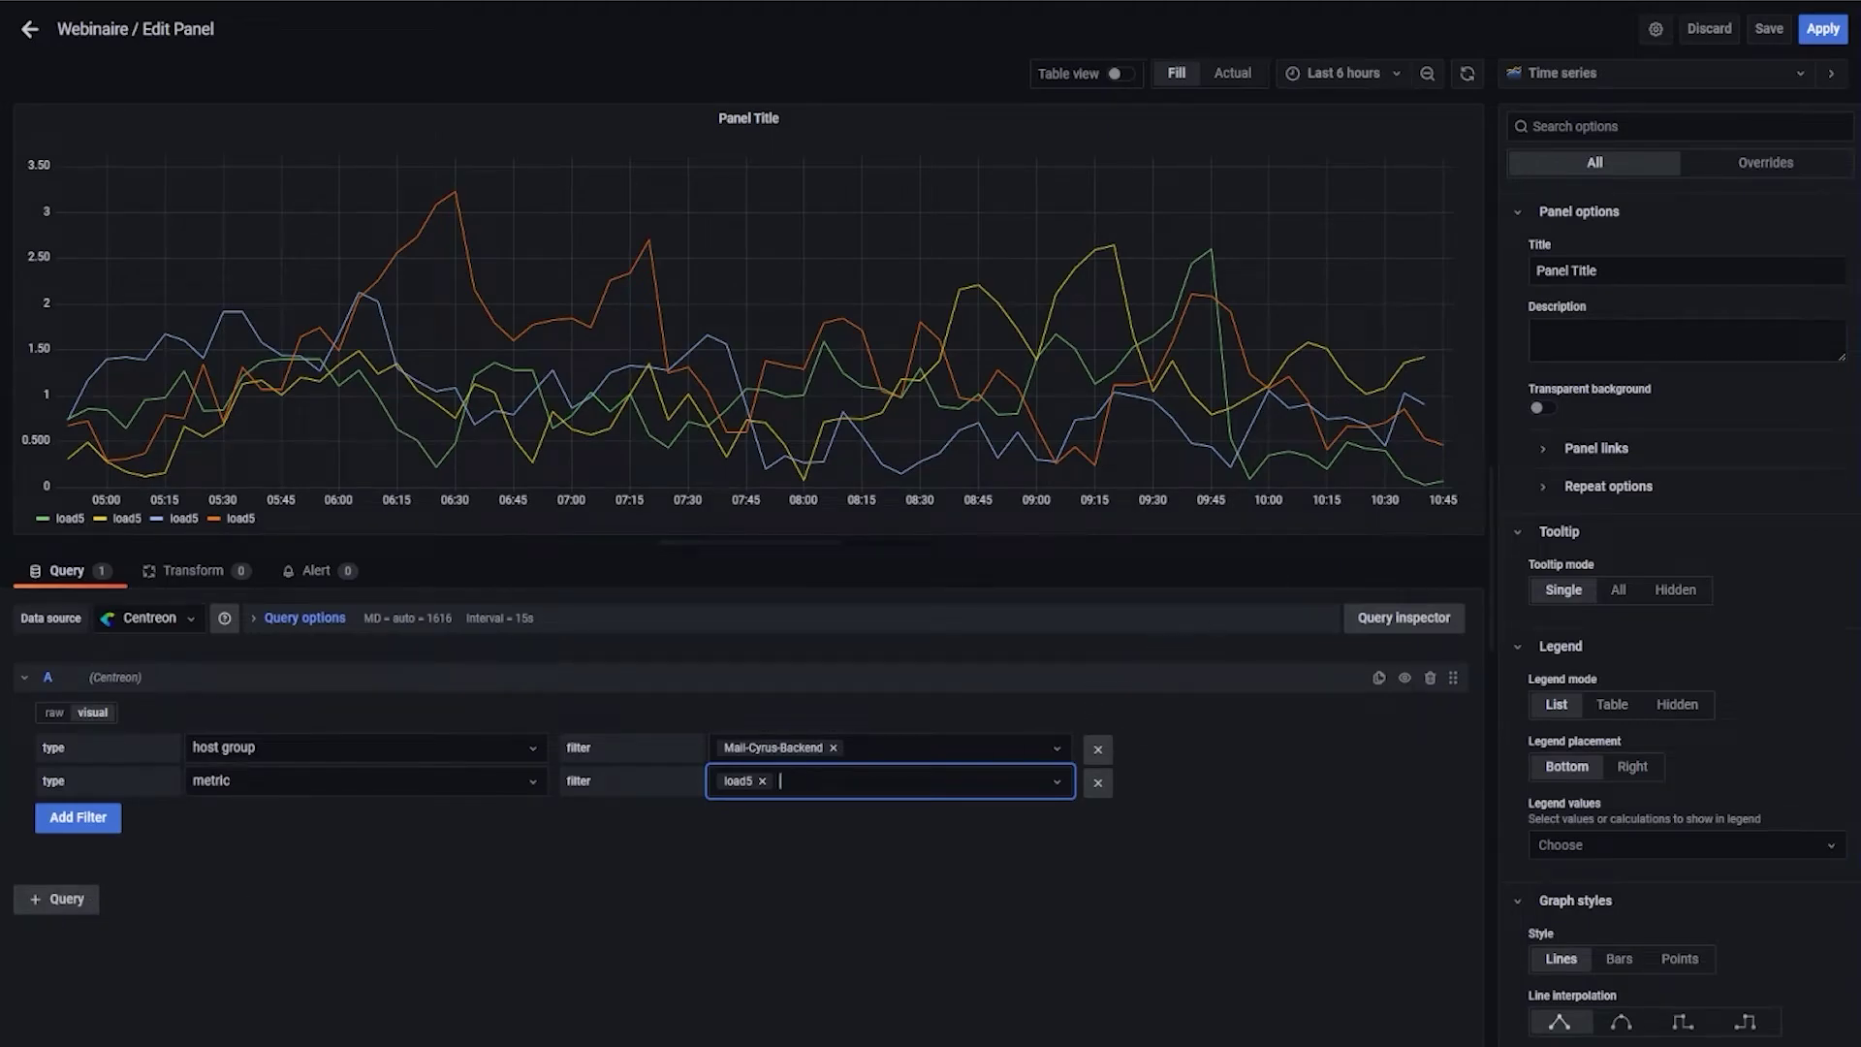
{"action": "left_click", "coordinate": [1823, 28]}
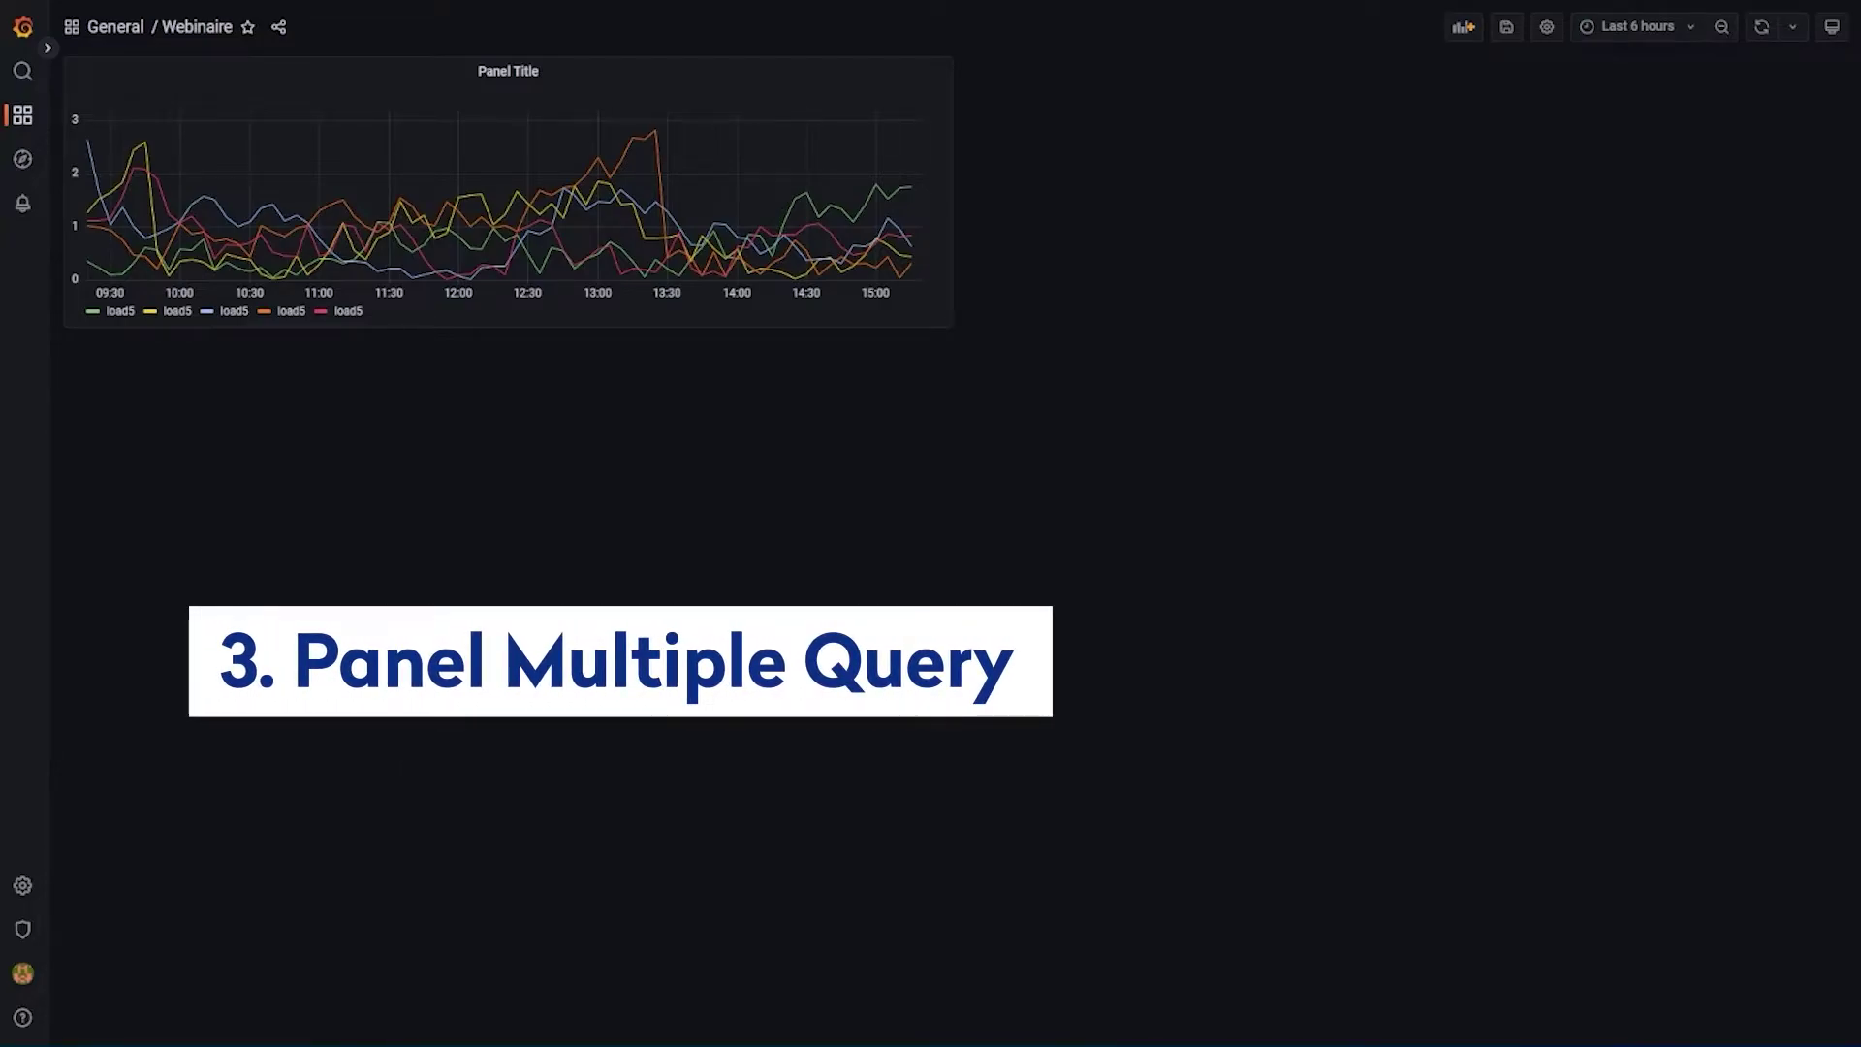
- Reopen the load5 panel for editing and add Mail-Cyrus-Frontend to query A's host group filter
{"action": "left_click", "coordinate": [607, 70]}
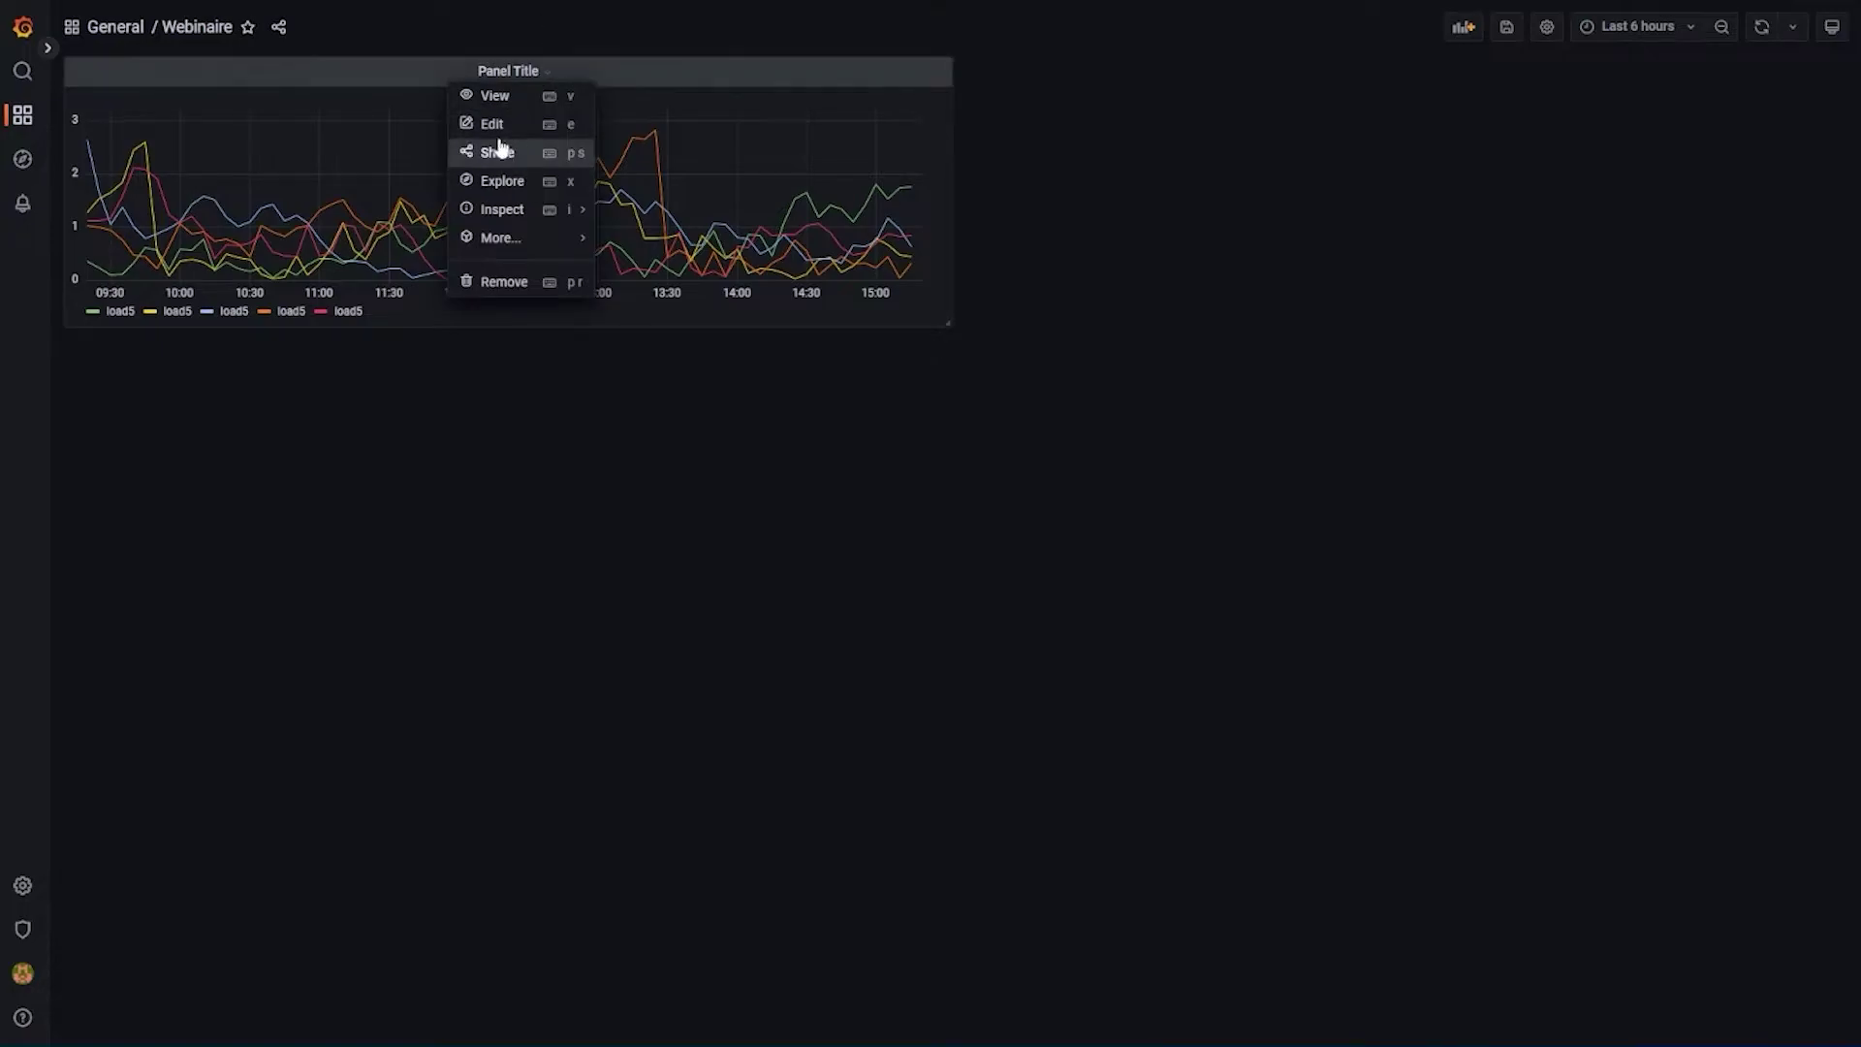
{"action": "key", "text": "e"}
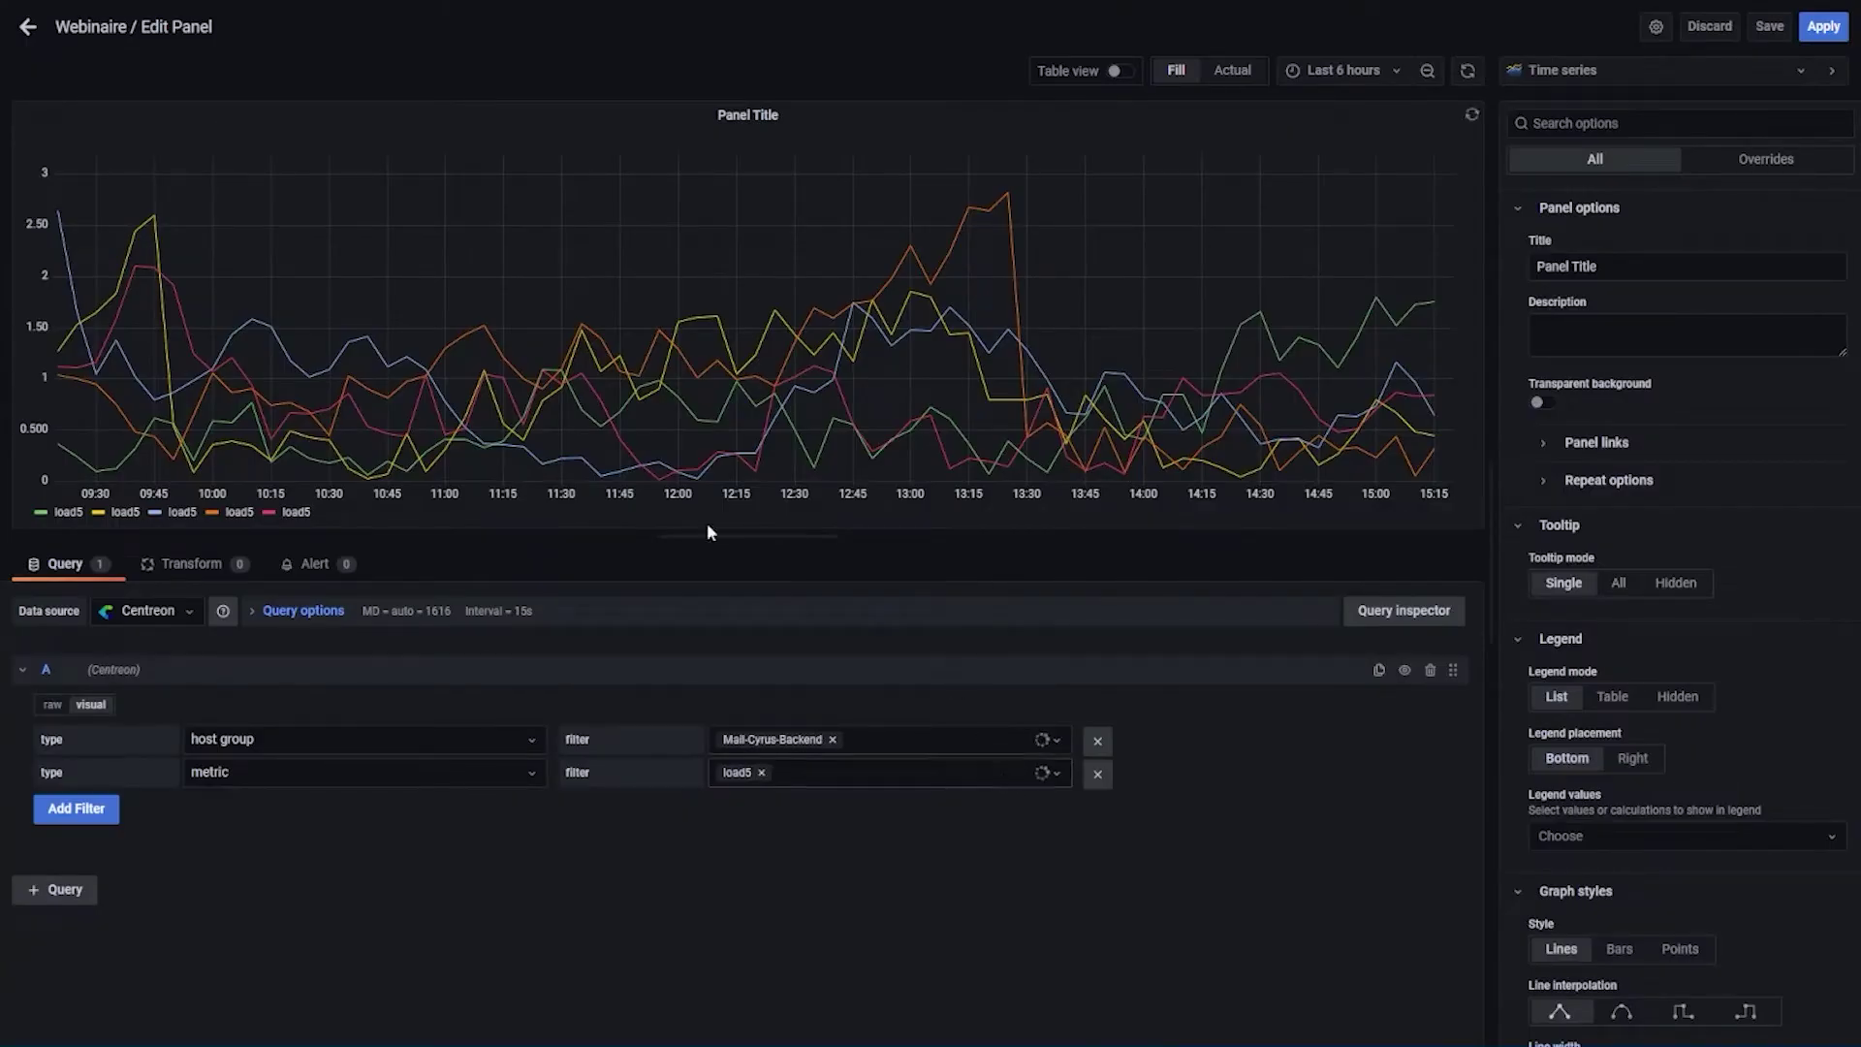
{"action": "left_click", "coordinate": [935, 749]}
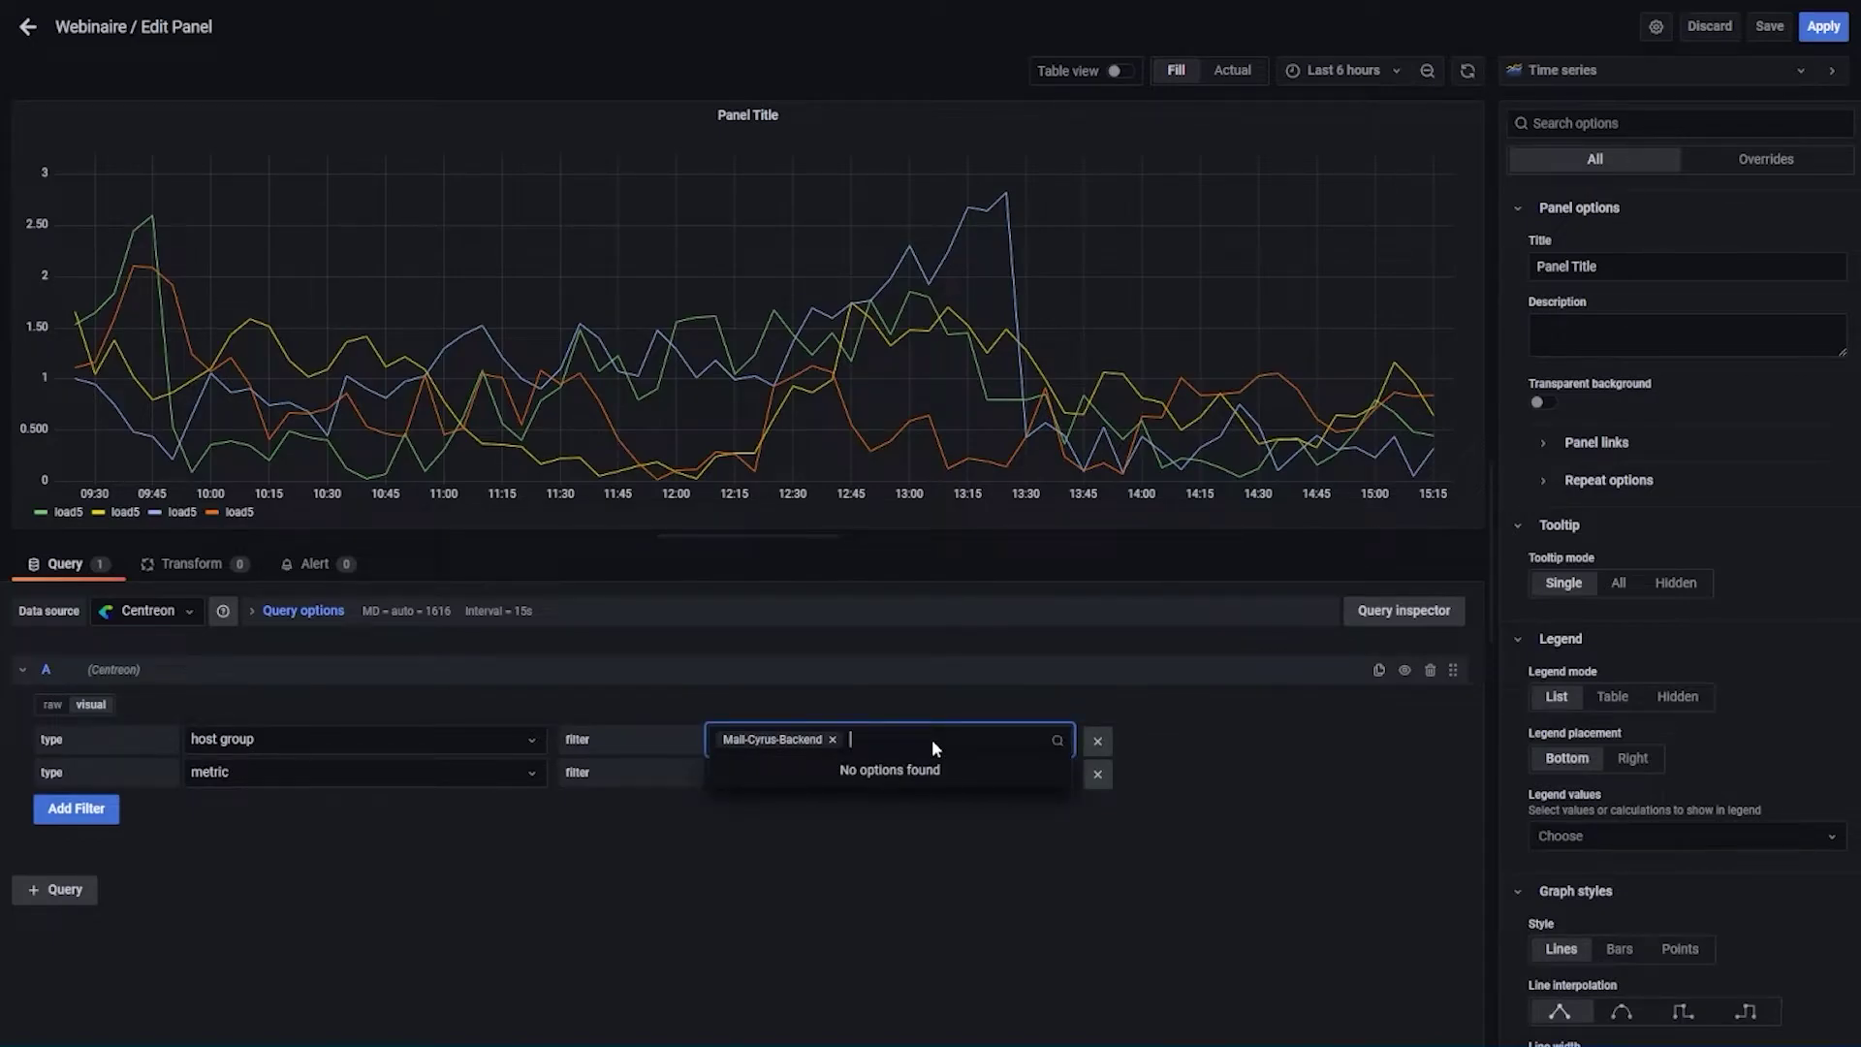
{"action": "type", "text": "mail"}
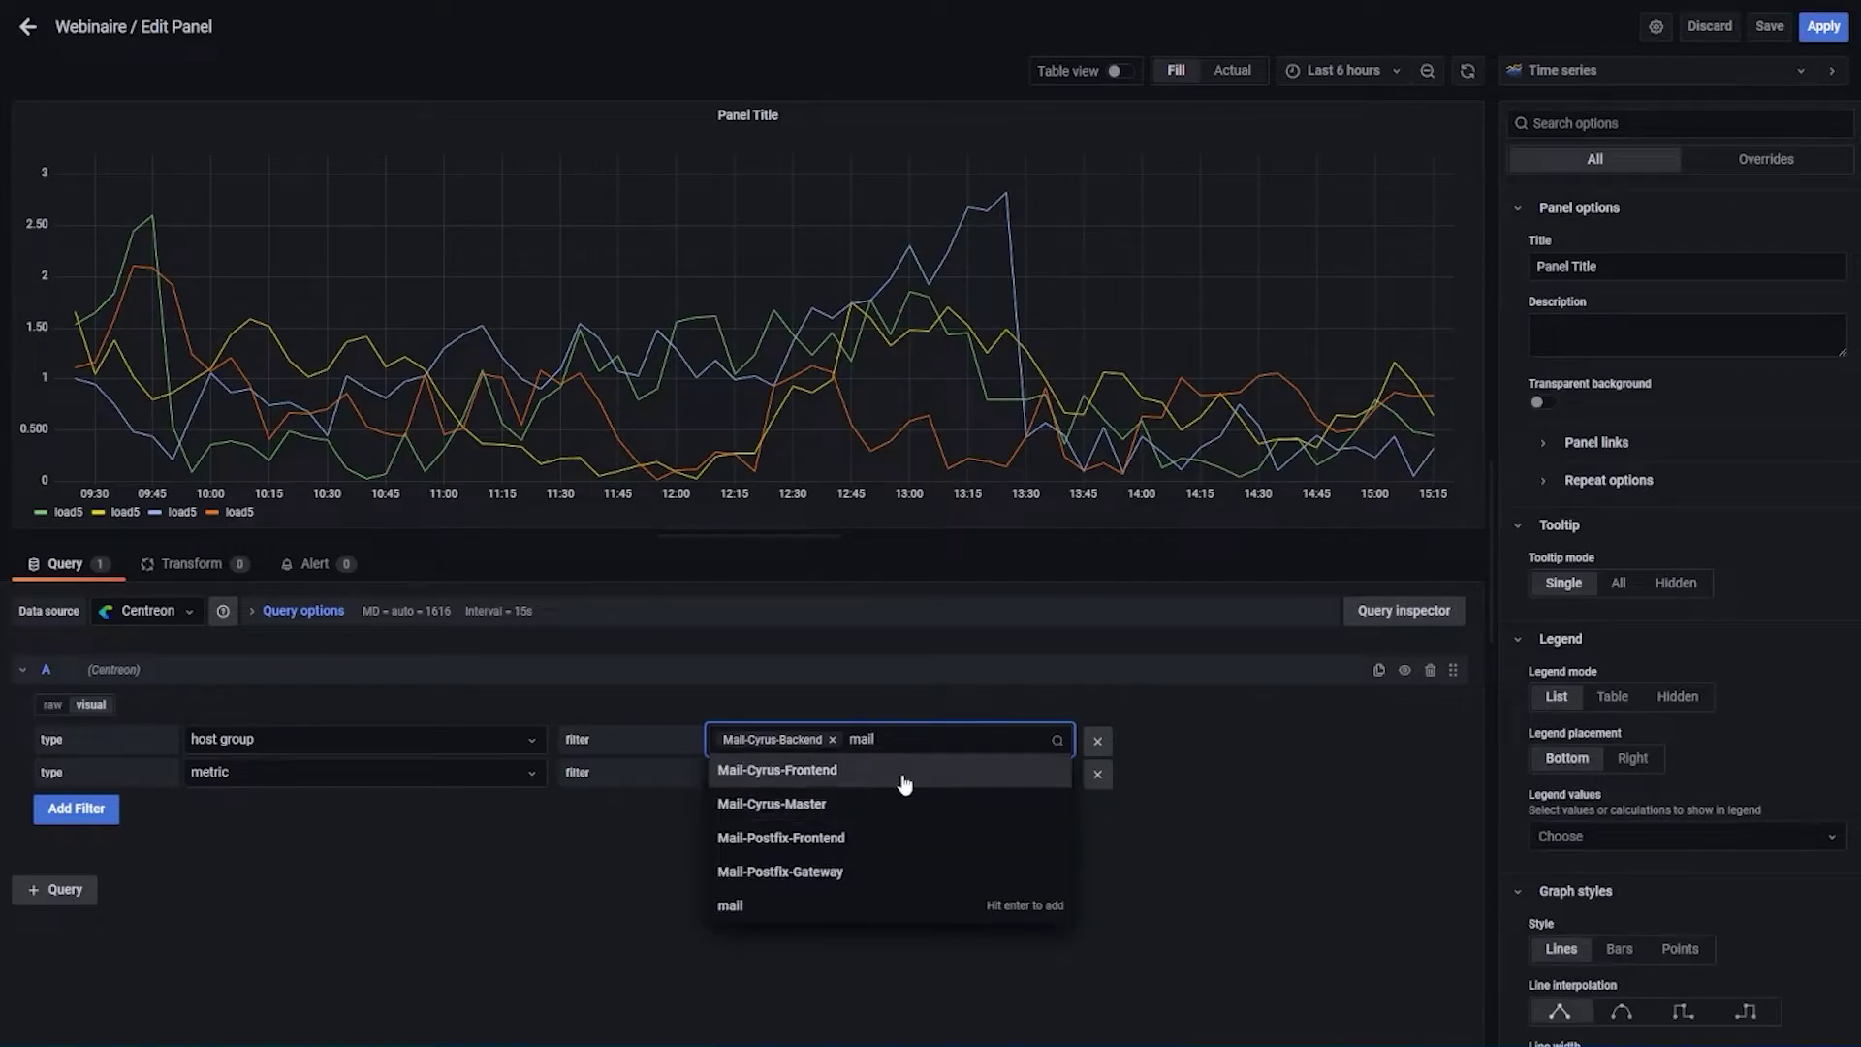
{"action": "left_click", "coordinate": [909, 773]}
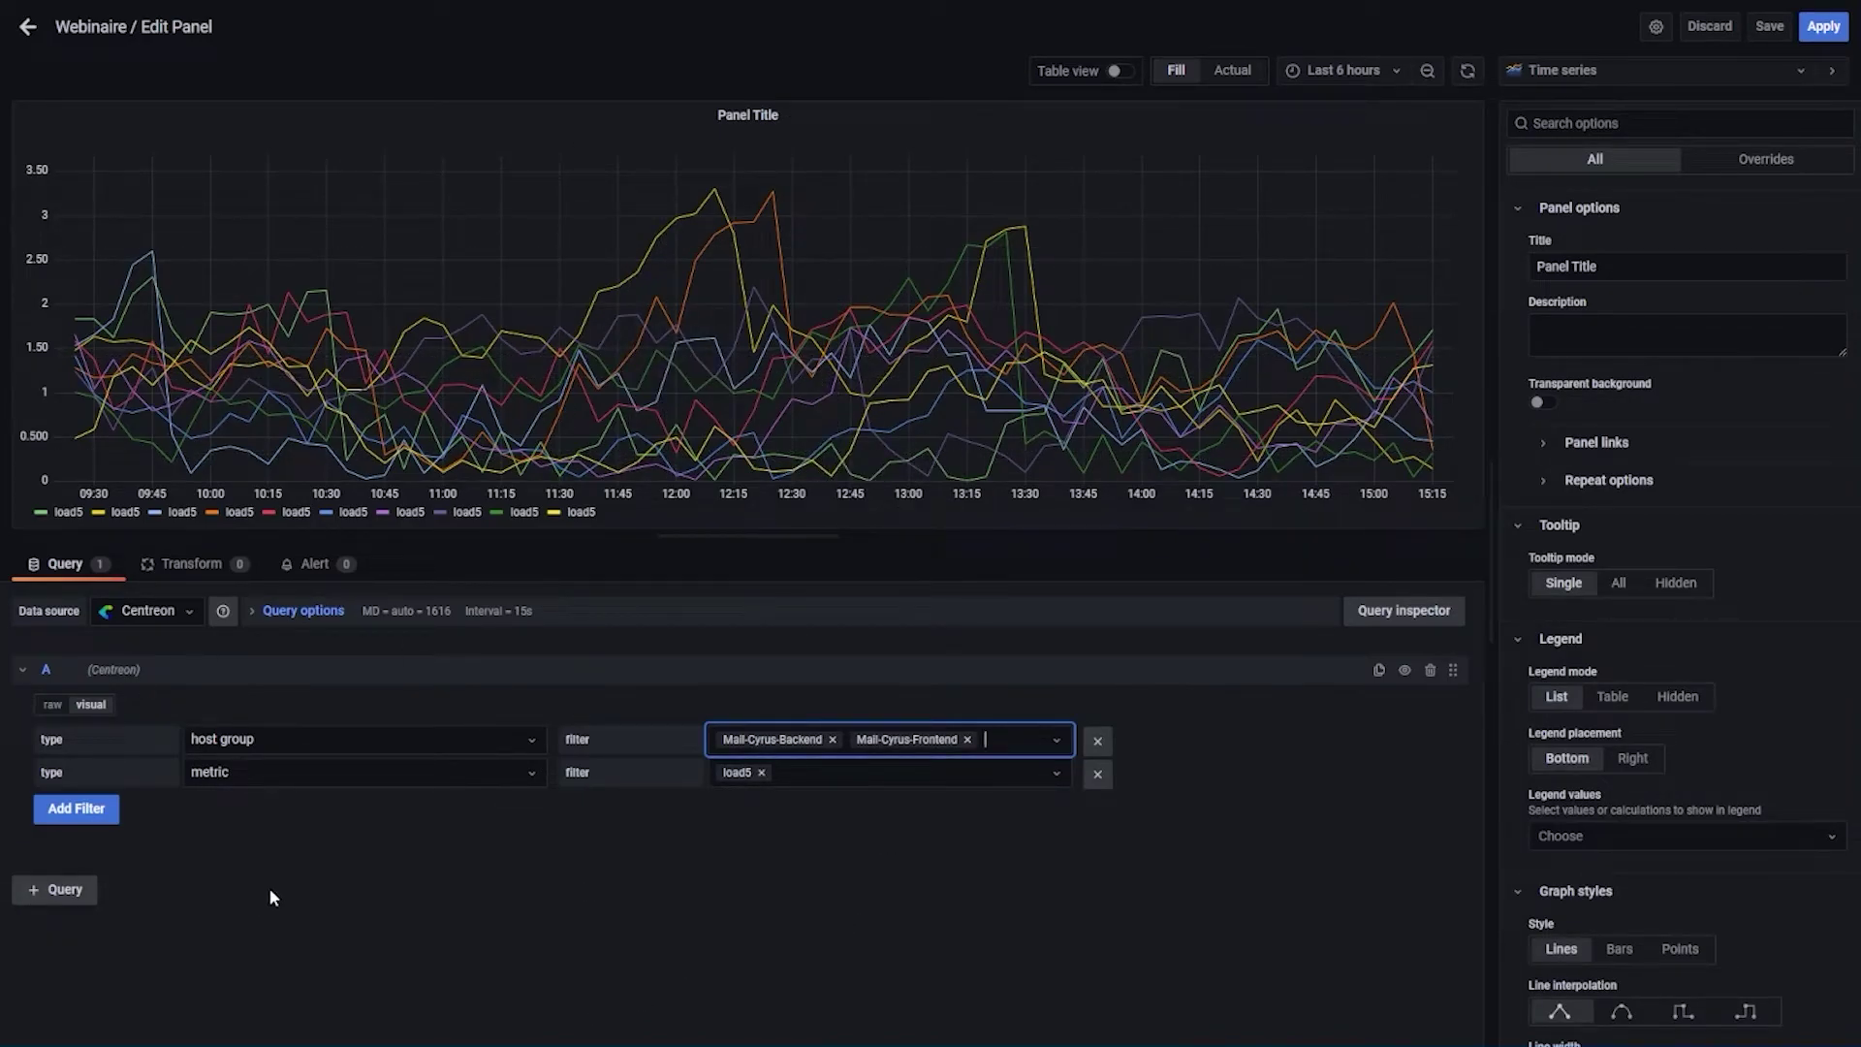
- Add a second query B to the panel with a service group filter set to Bluemind-infra
{"action": "left_click", "coordinate": [56, 889]}
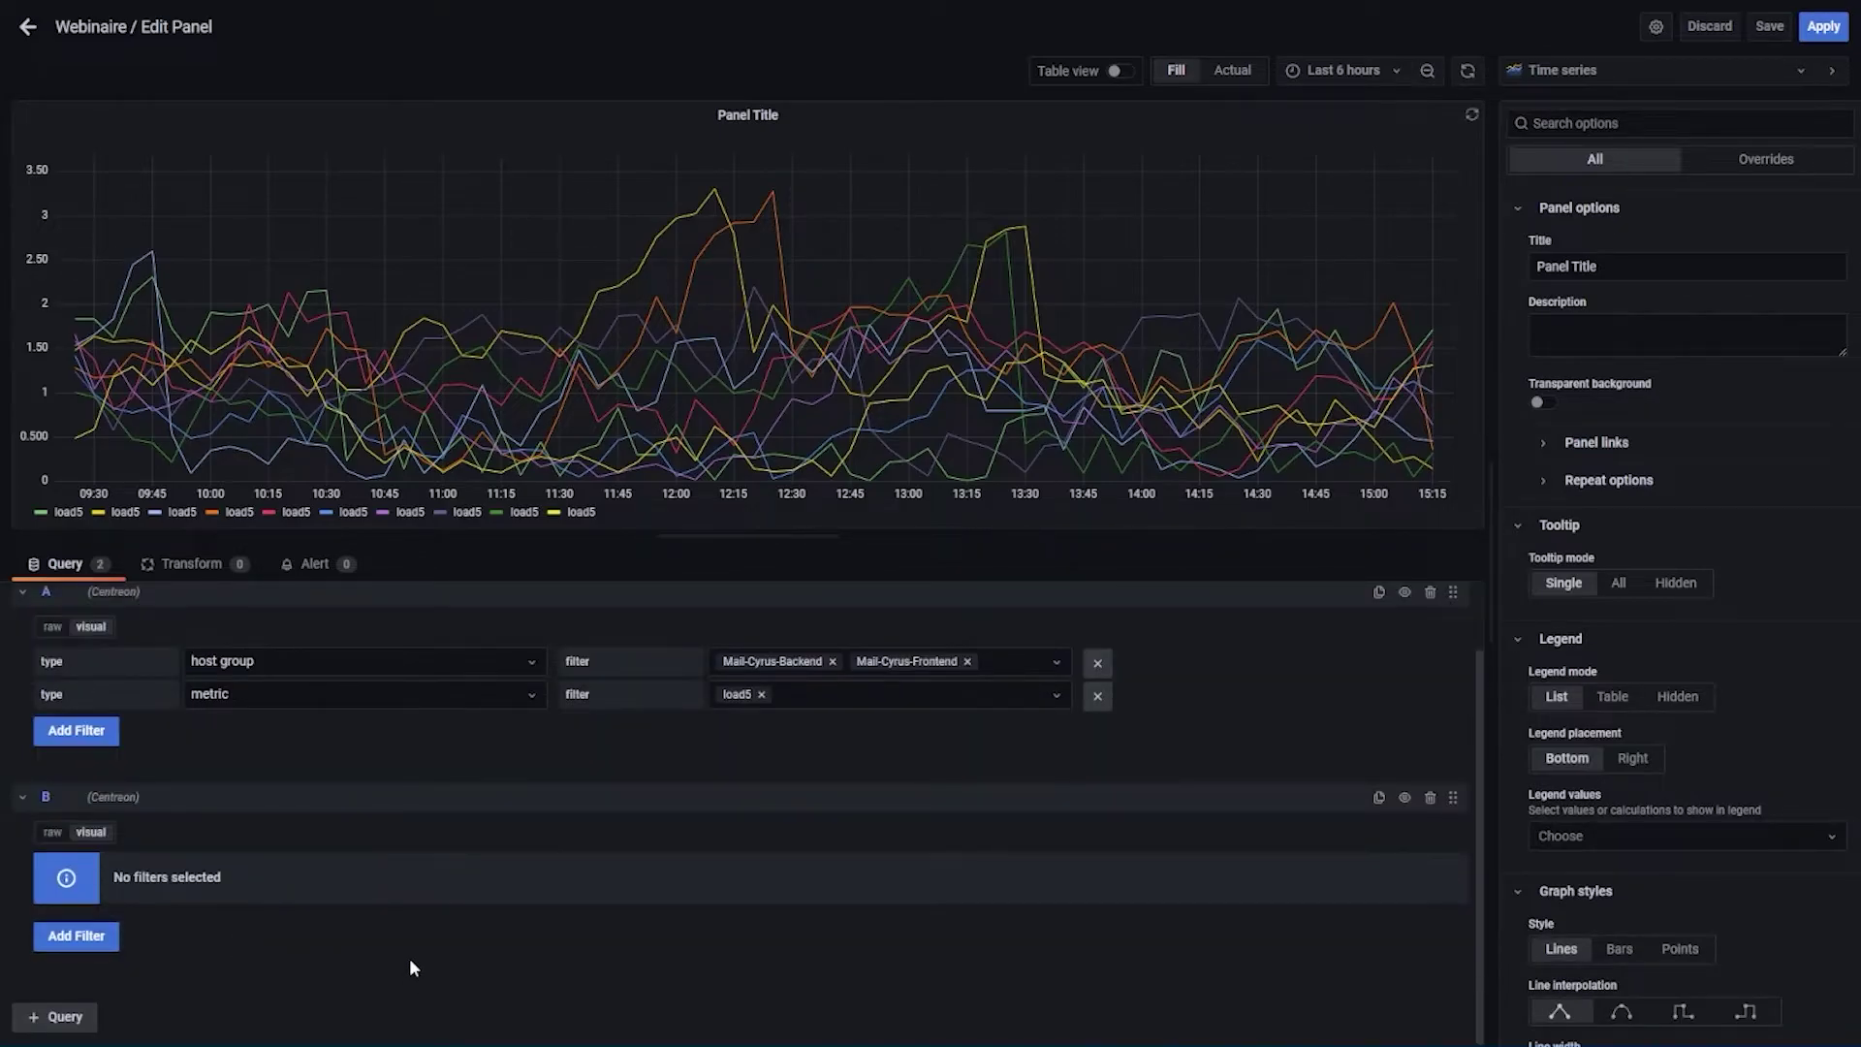
{"action": "left_click", "coordinate": [70, 936]}
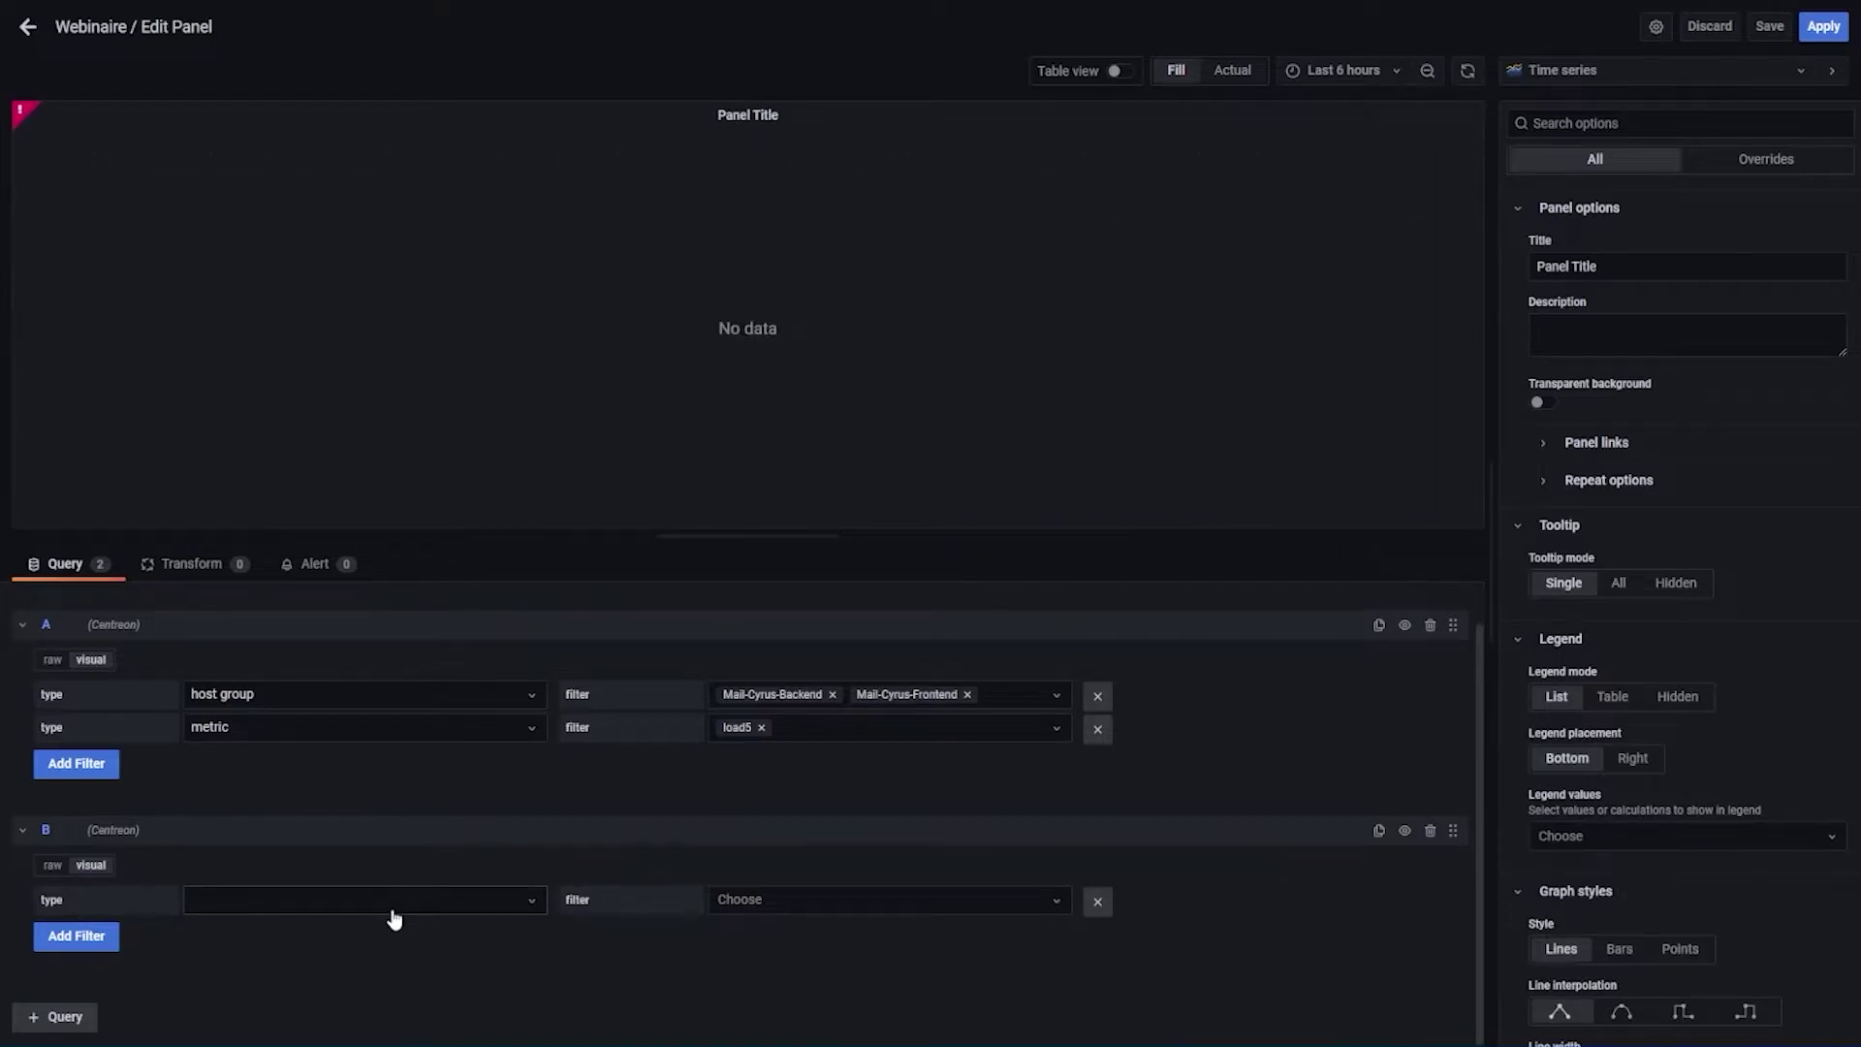
{"action": "left_click", "coordinate": [365, 905]}
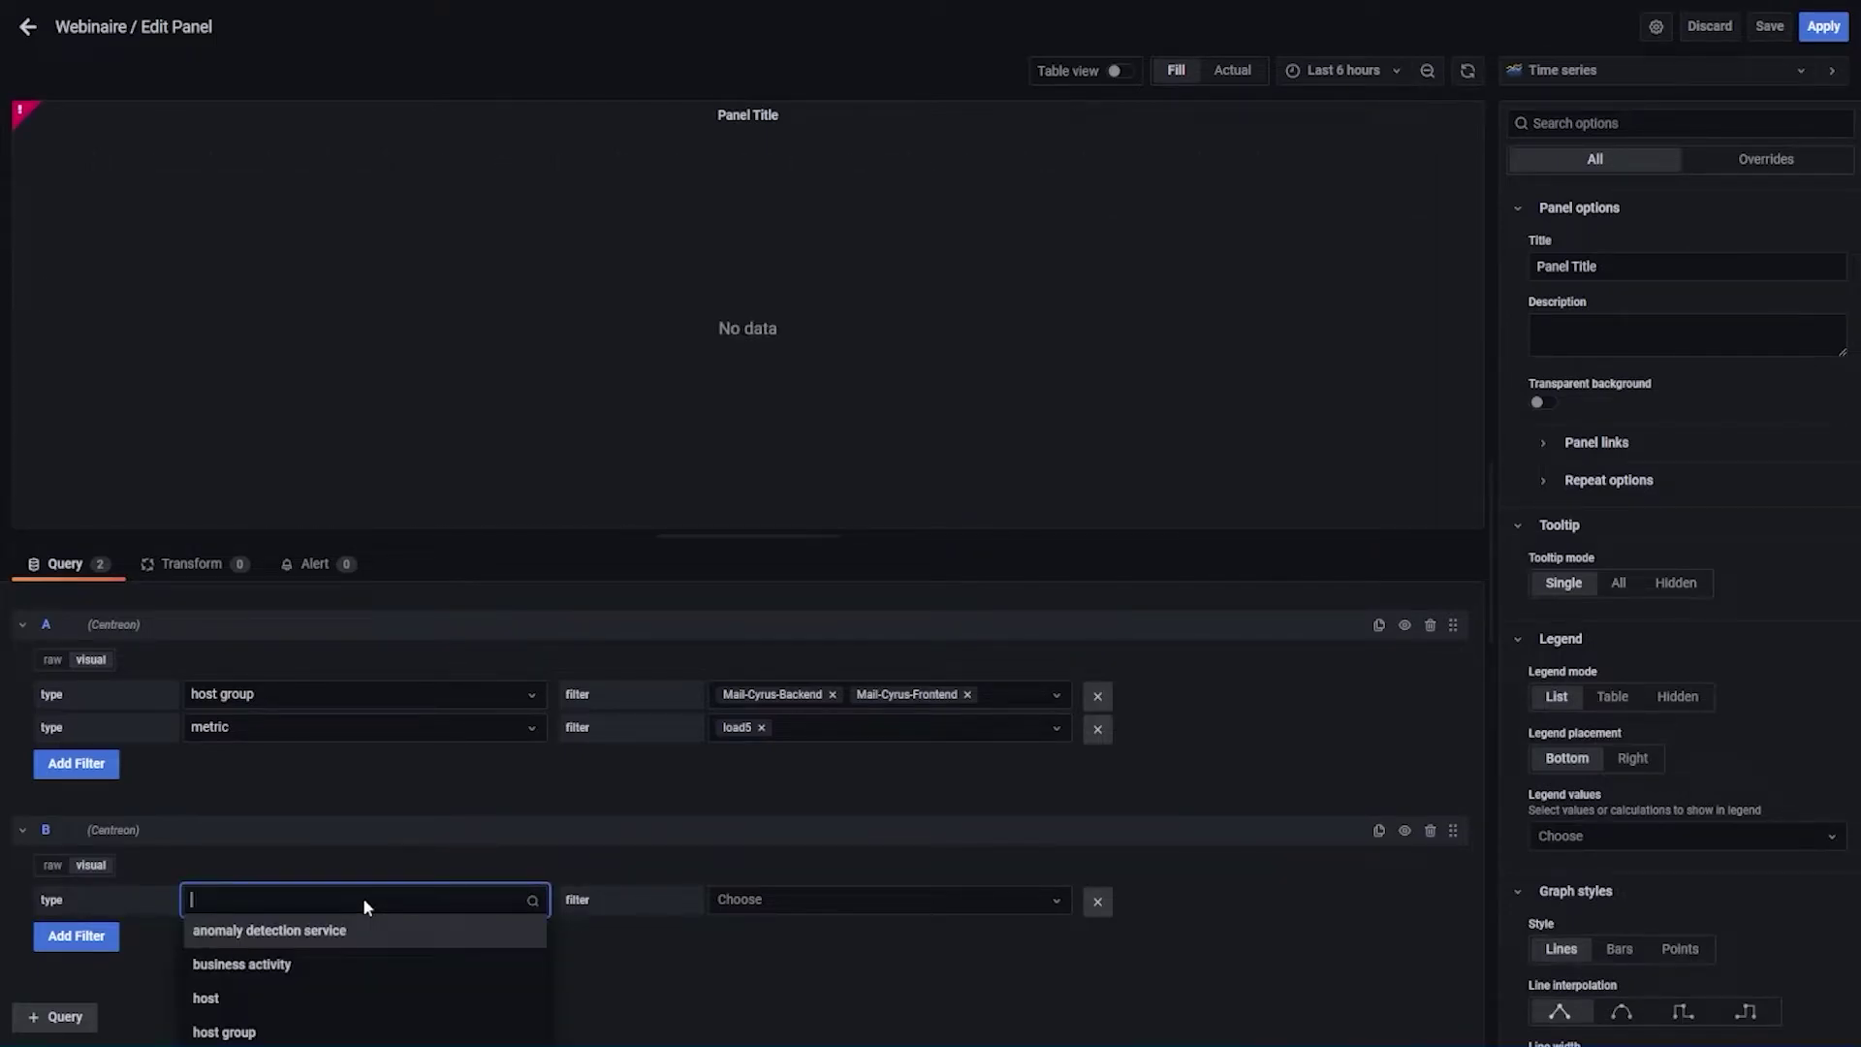
{"action": "type", "text": "serv"}
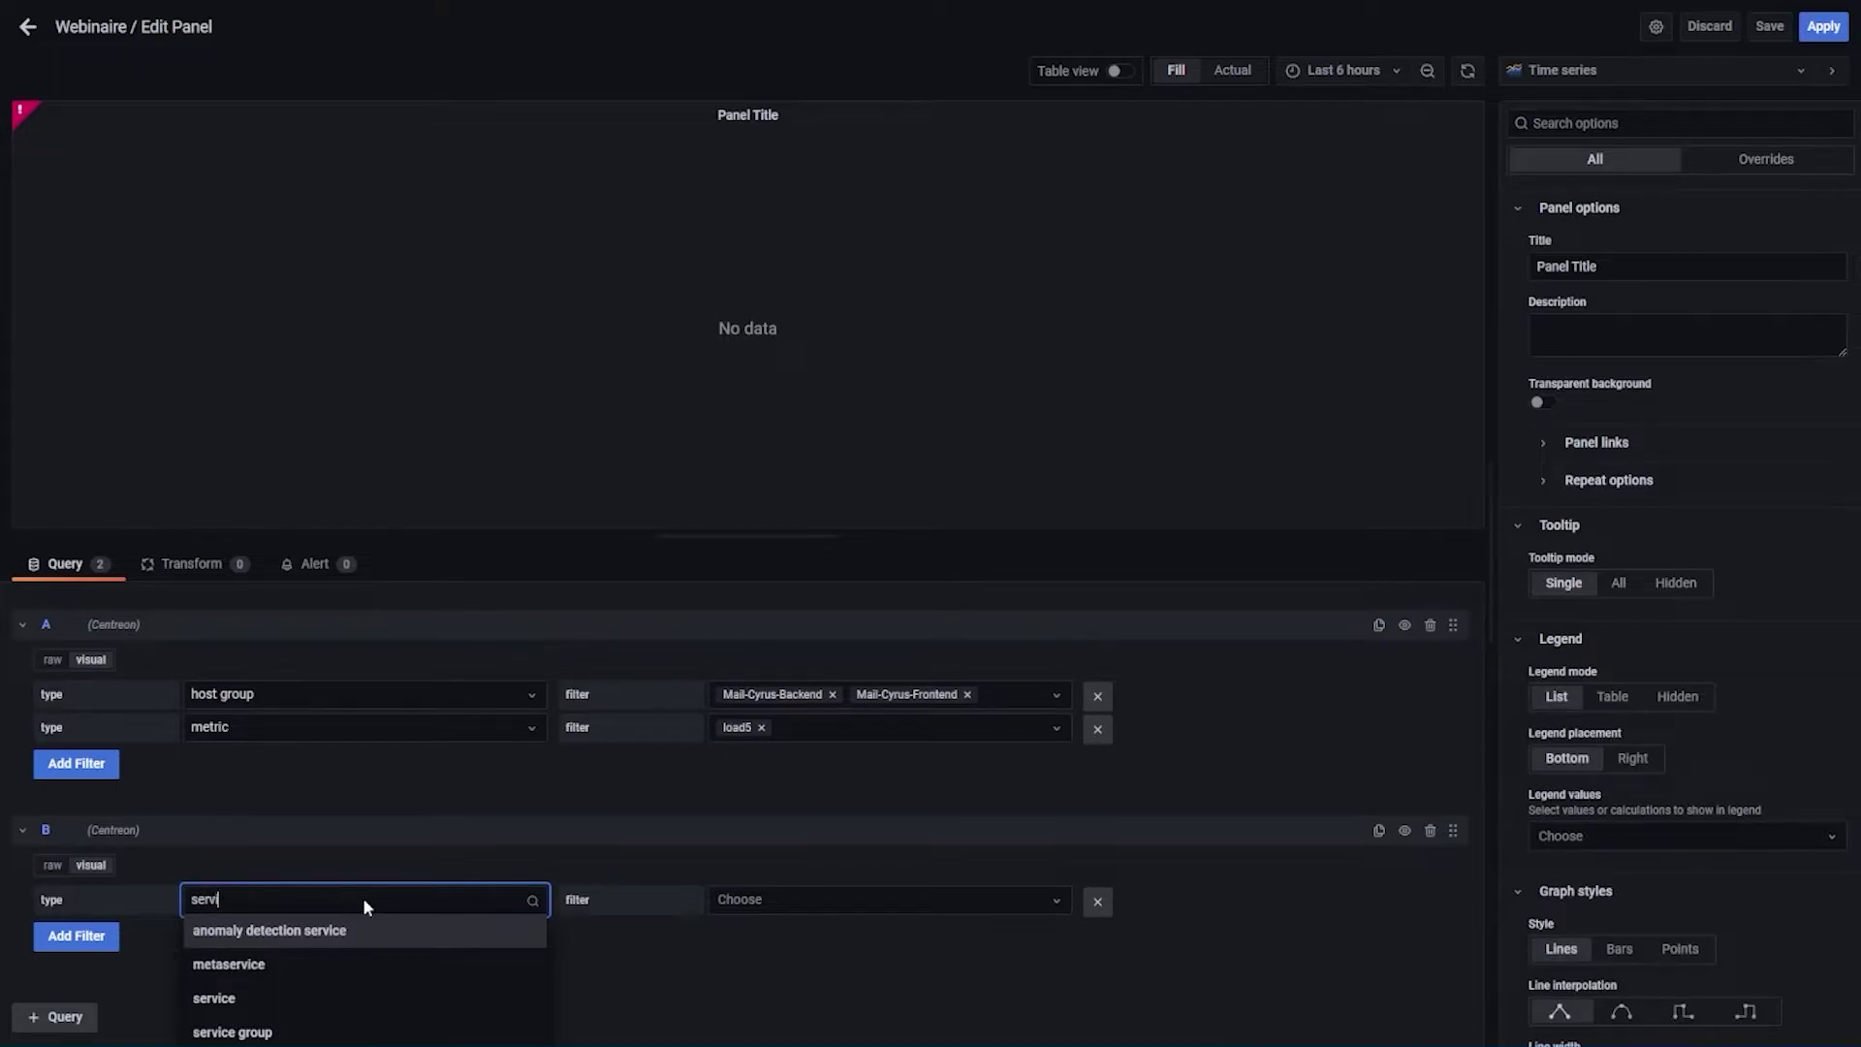
{"action": "left_click", "coordinate": [351, 1033]}
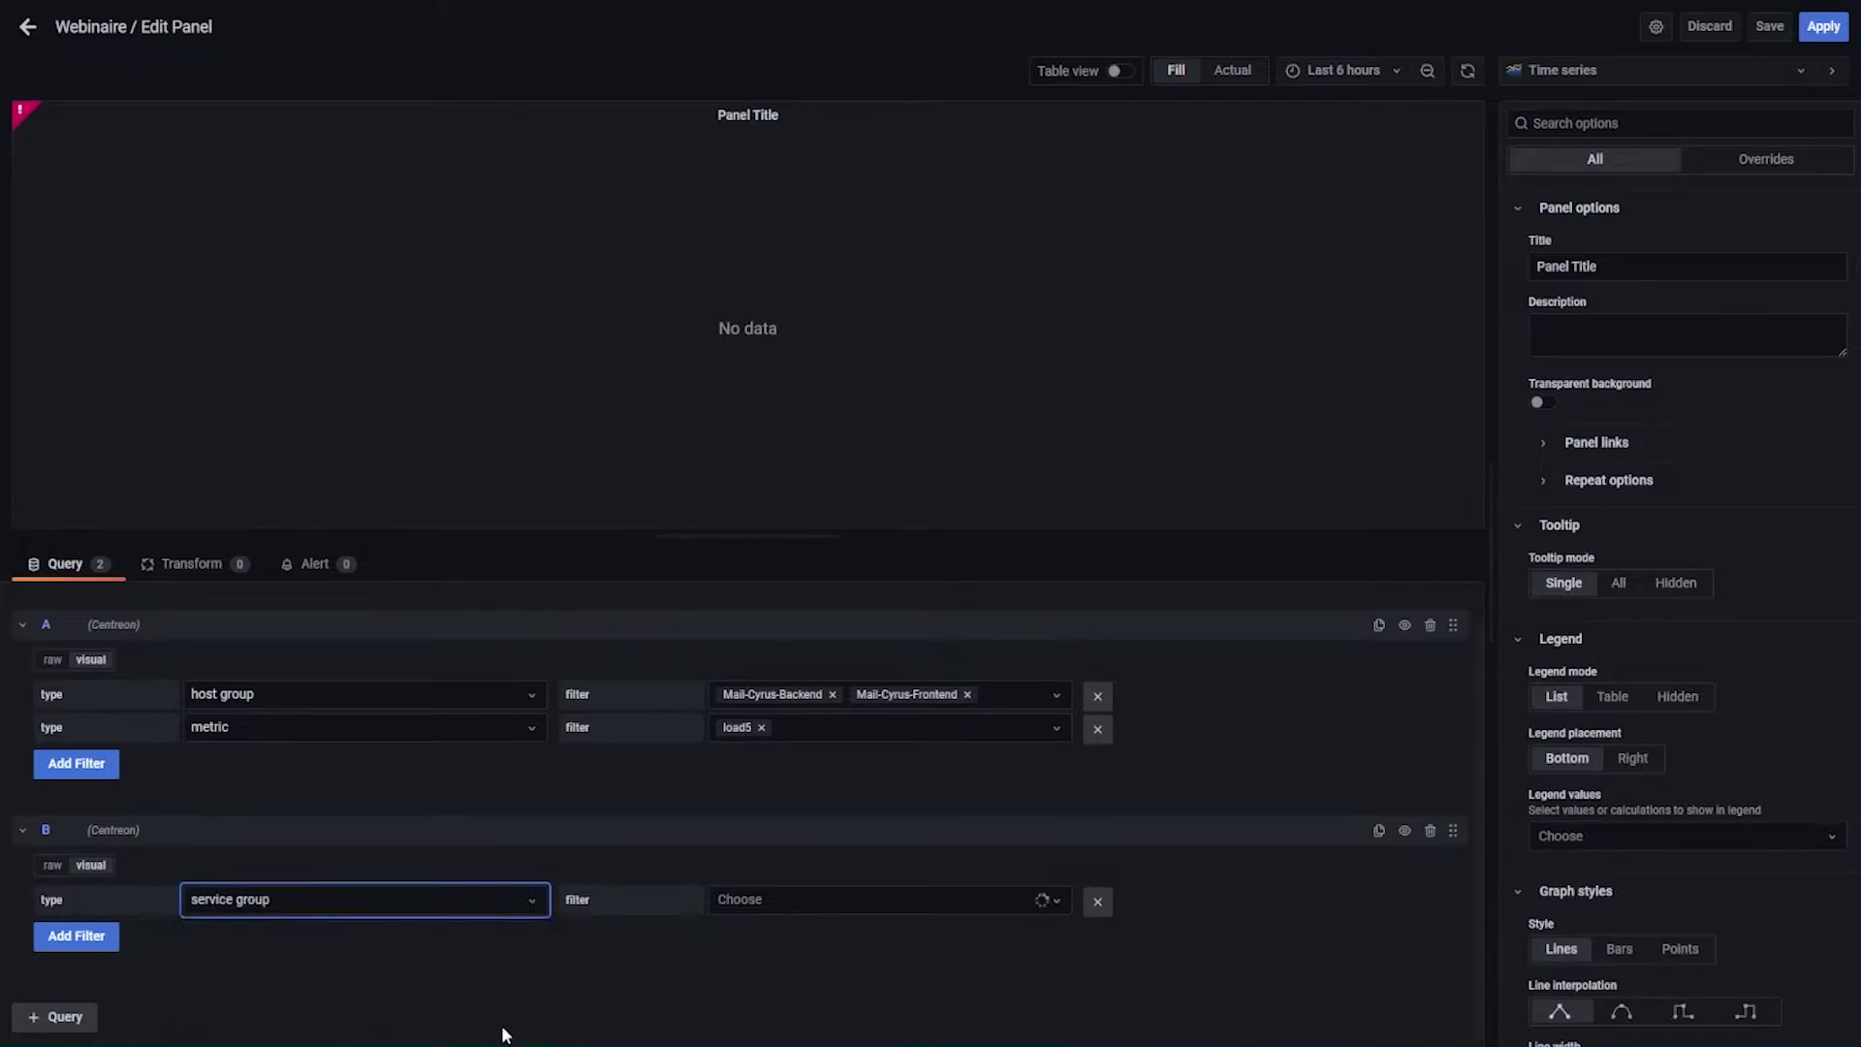
{"action": "left_click", "coordinate": [801, 899]}
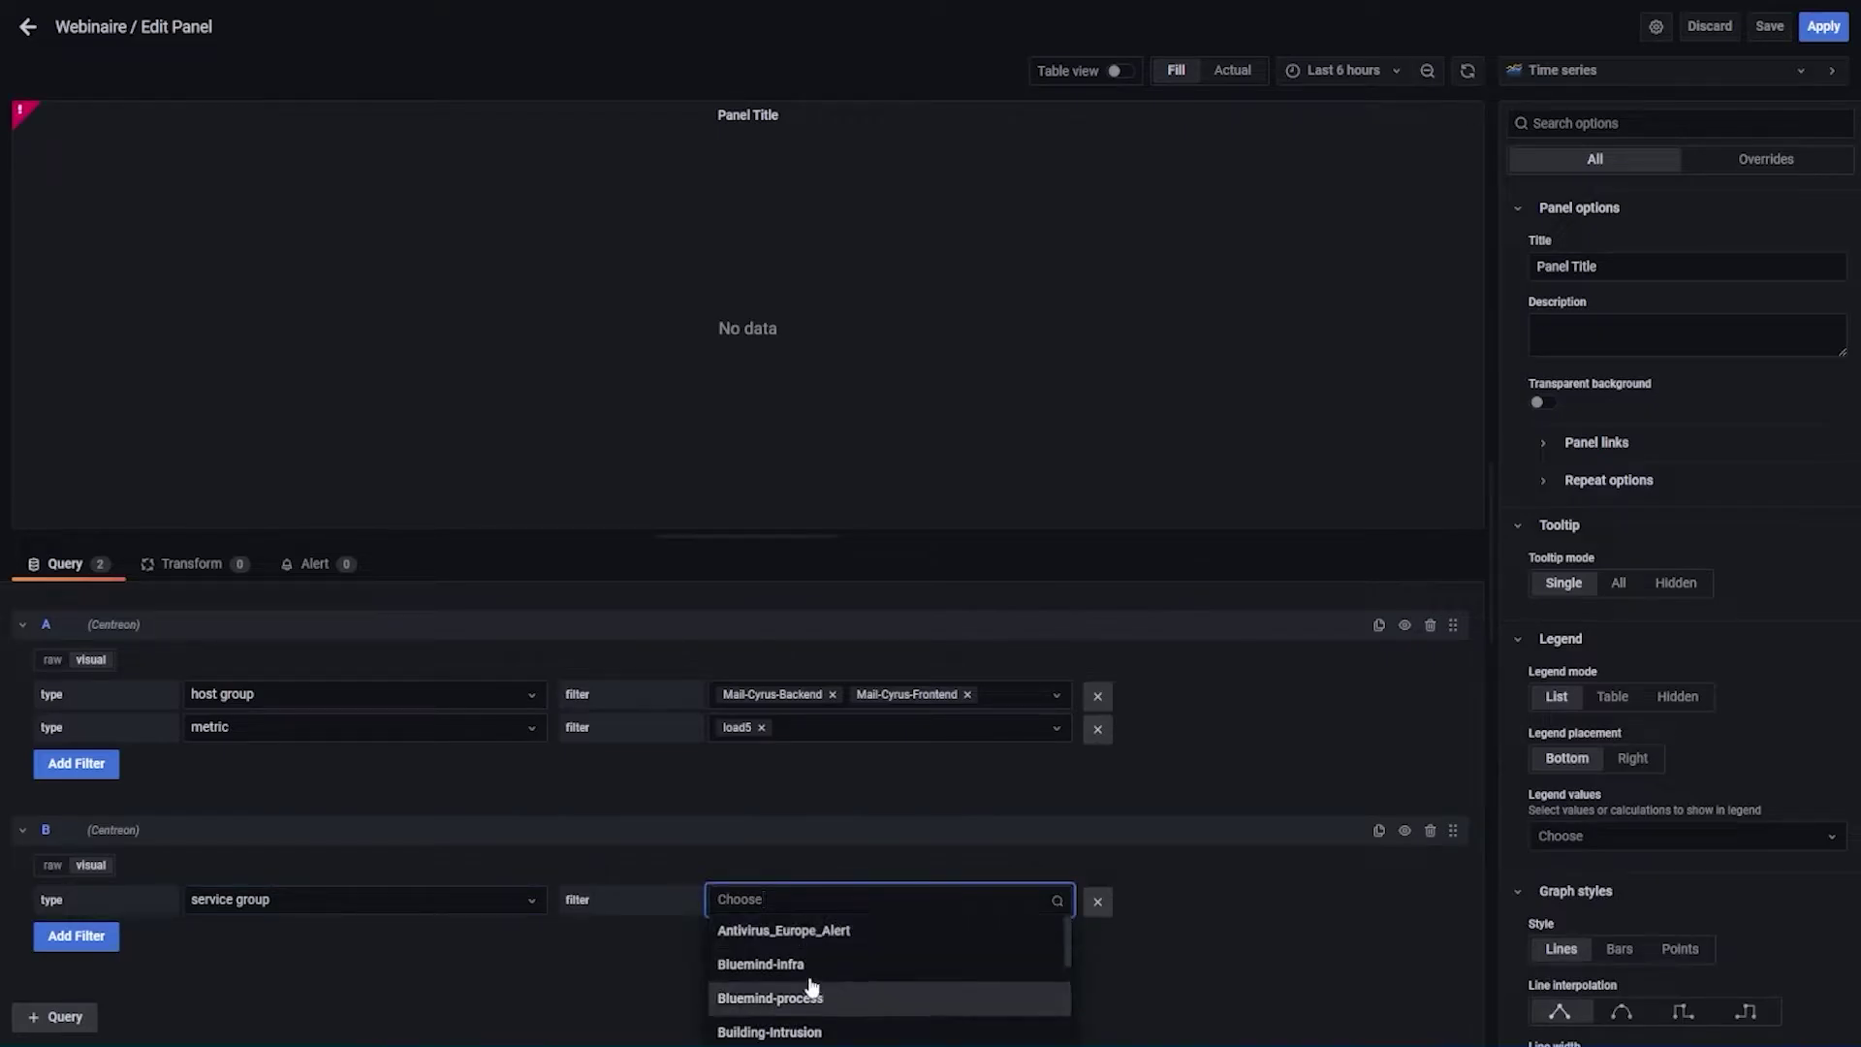
{"action": "left_click", "coordinate": [761, 964]}
- Add a metric filter with the value load5 to query B and apply the panel changes
{"action": "left_click", "coordinate": [86, 939]}
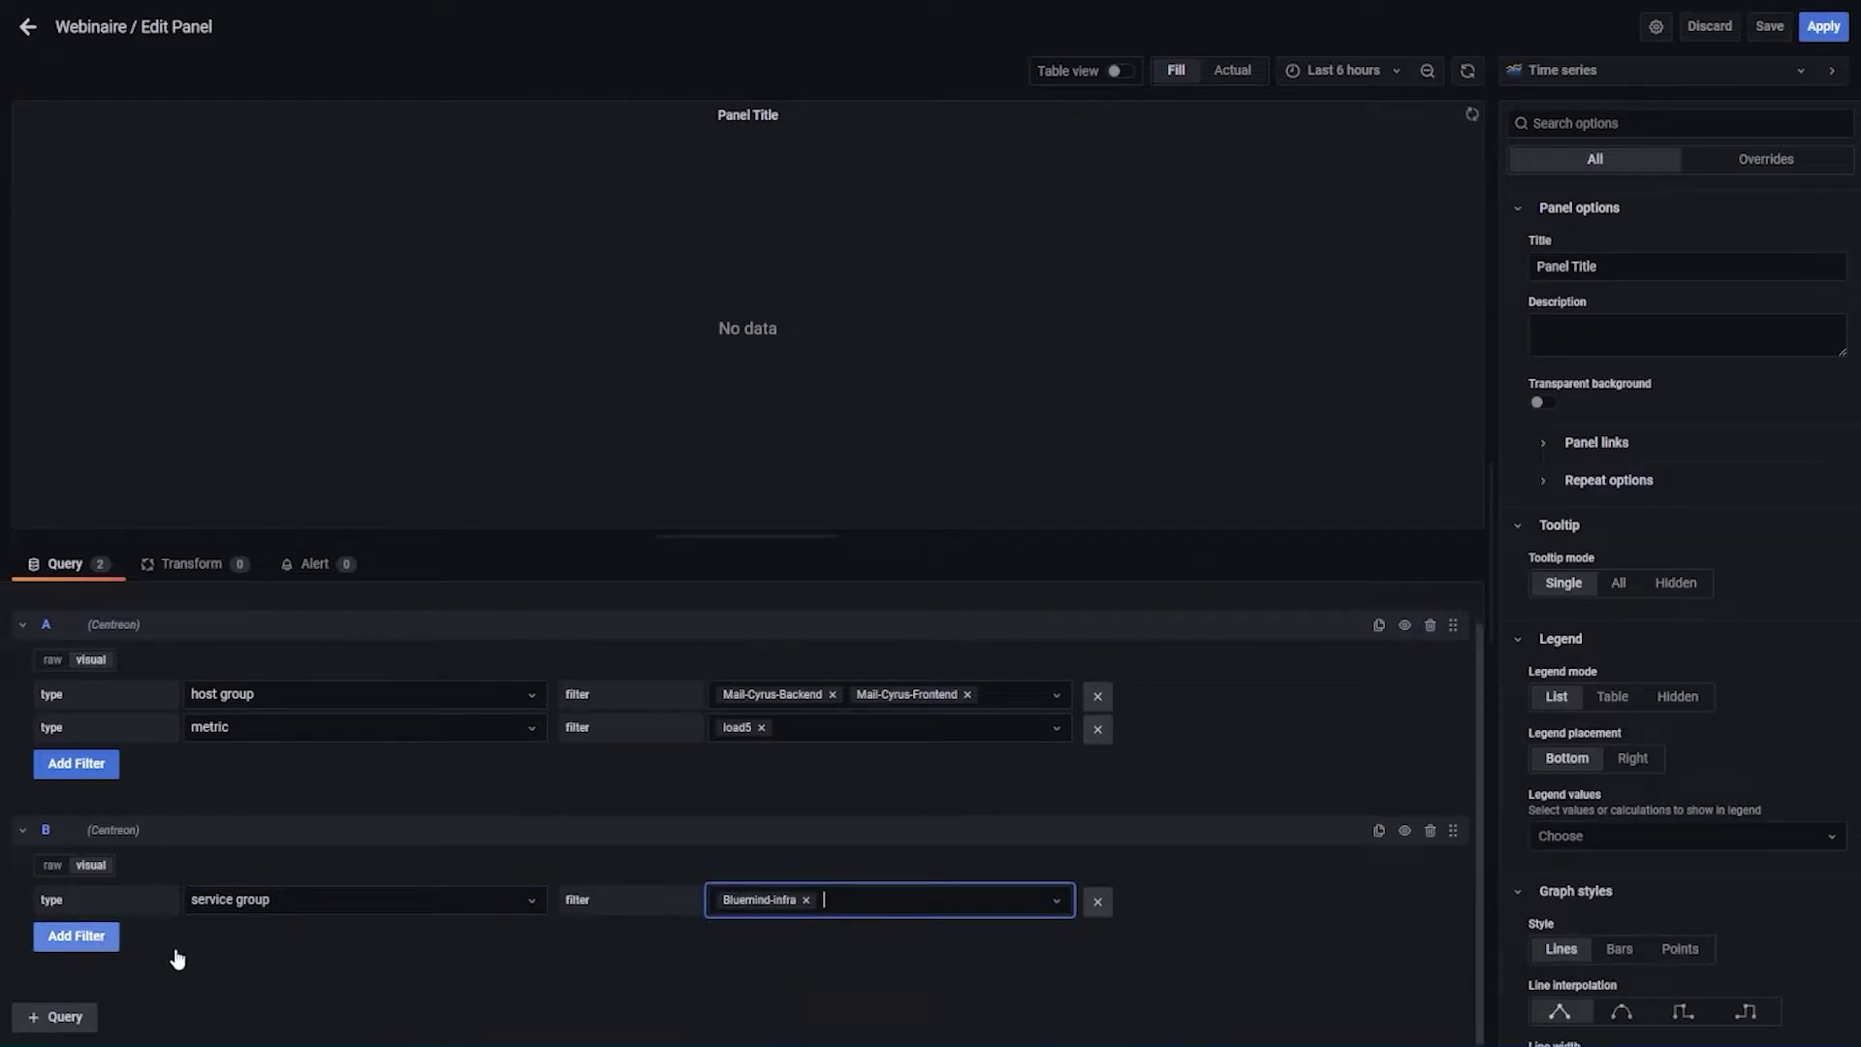
{"action": "left_click", "coordinate": [379, 936]}
{"action": "type", "text": "metr"}
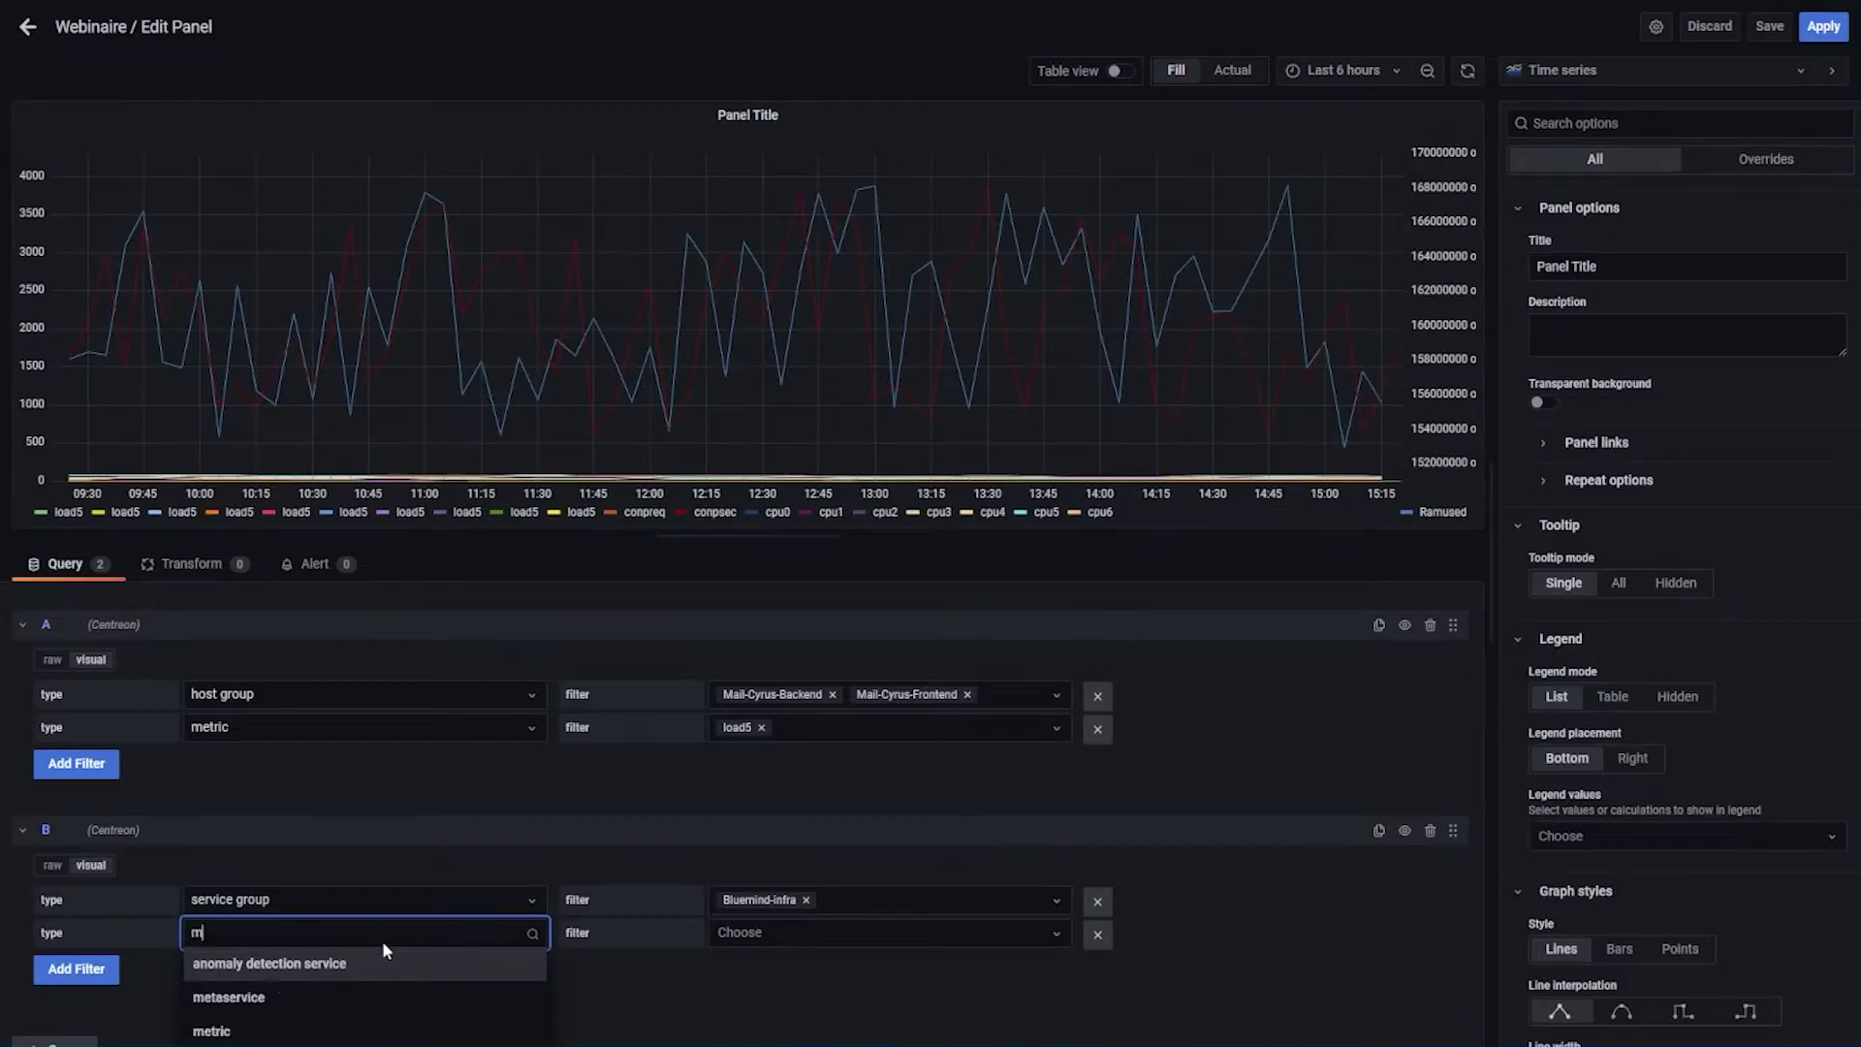
{"action": "left_click", "coordinate": [382, 960]}
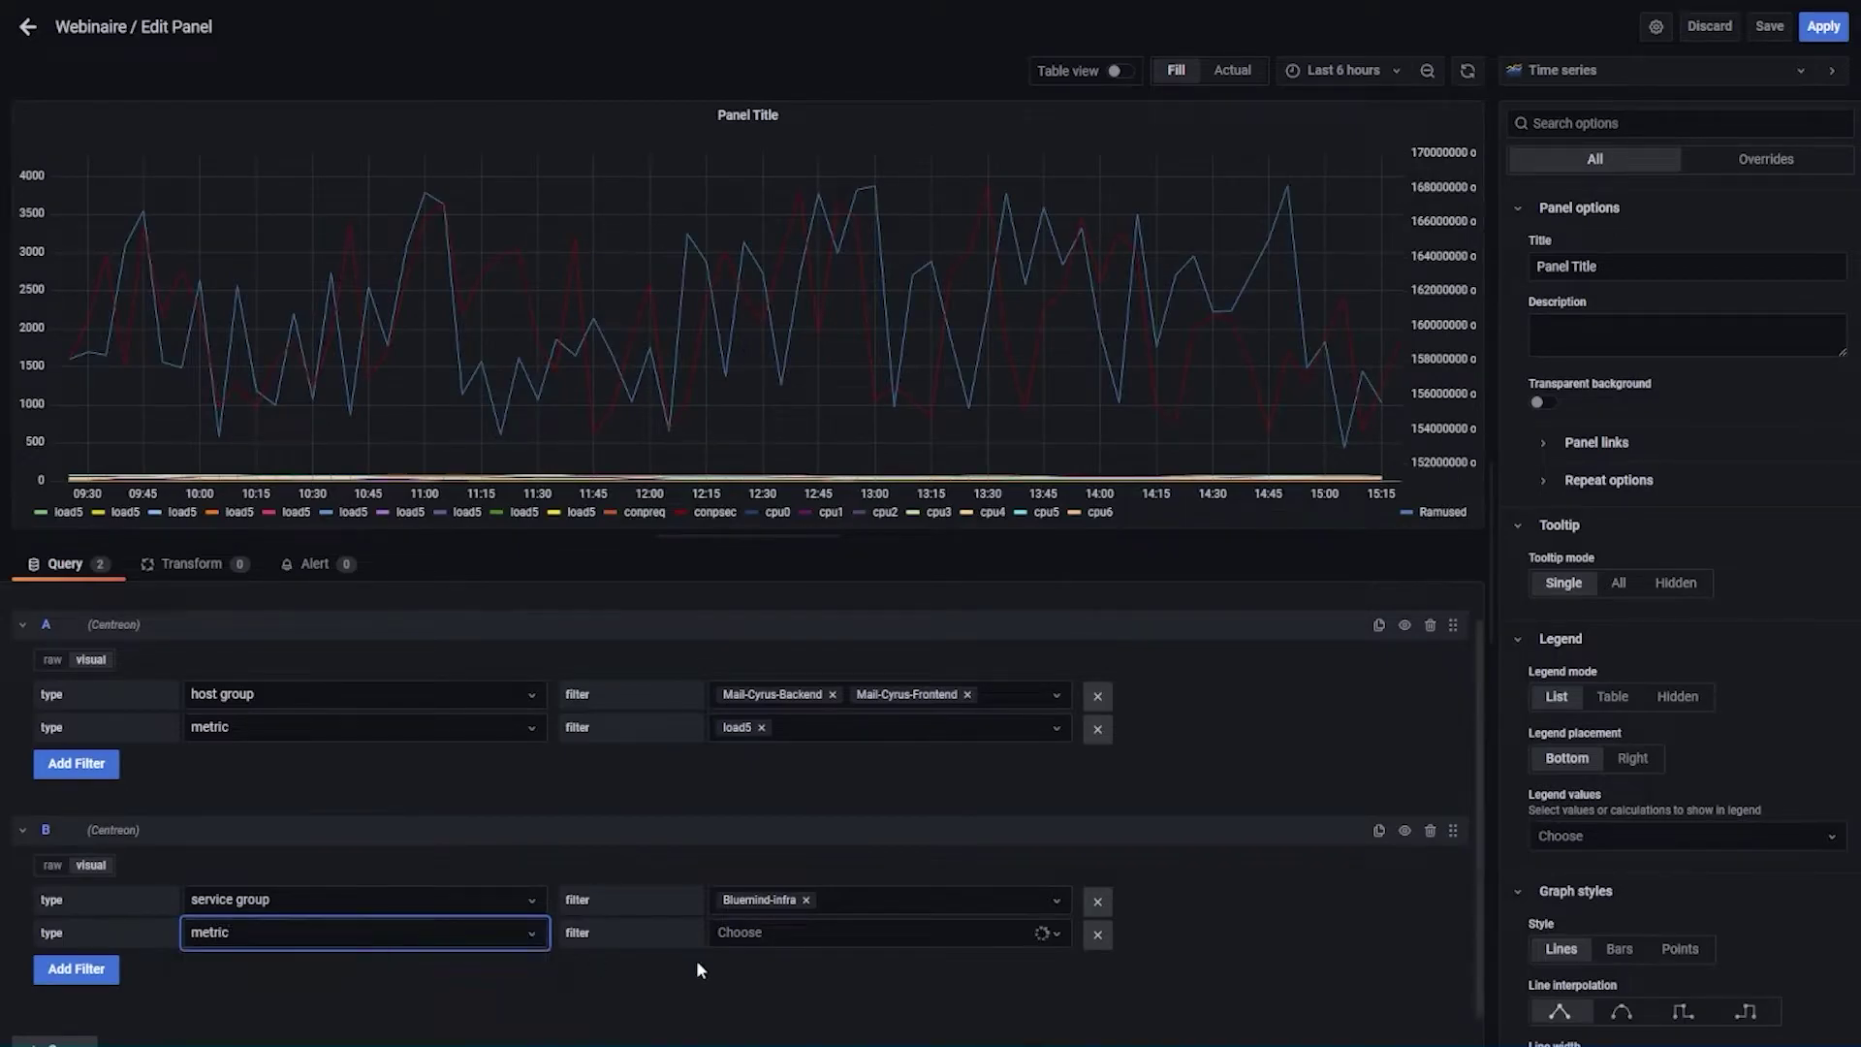
{"action": "left_click", "coordinate": [789, 933]}
{"action": "type", "text": "load"}
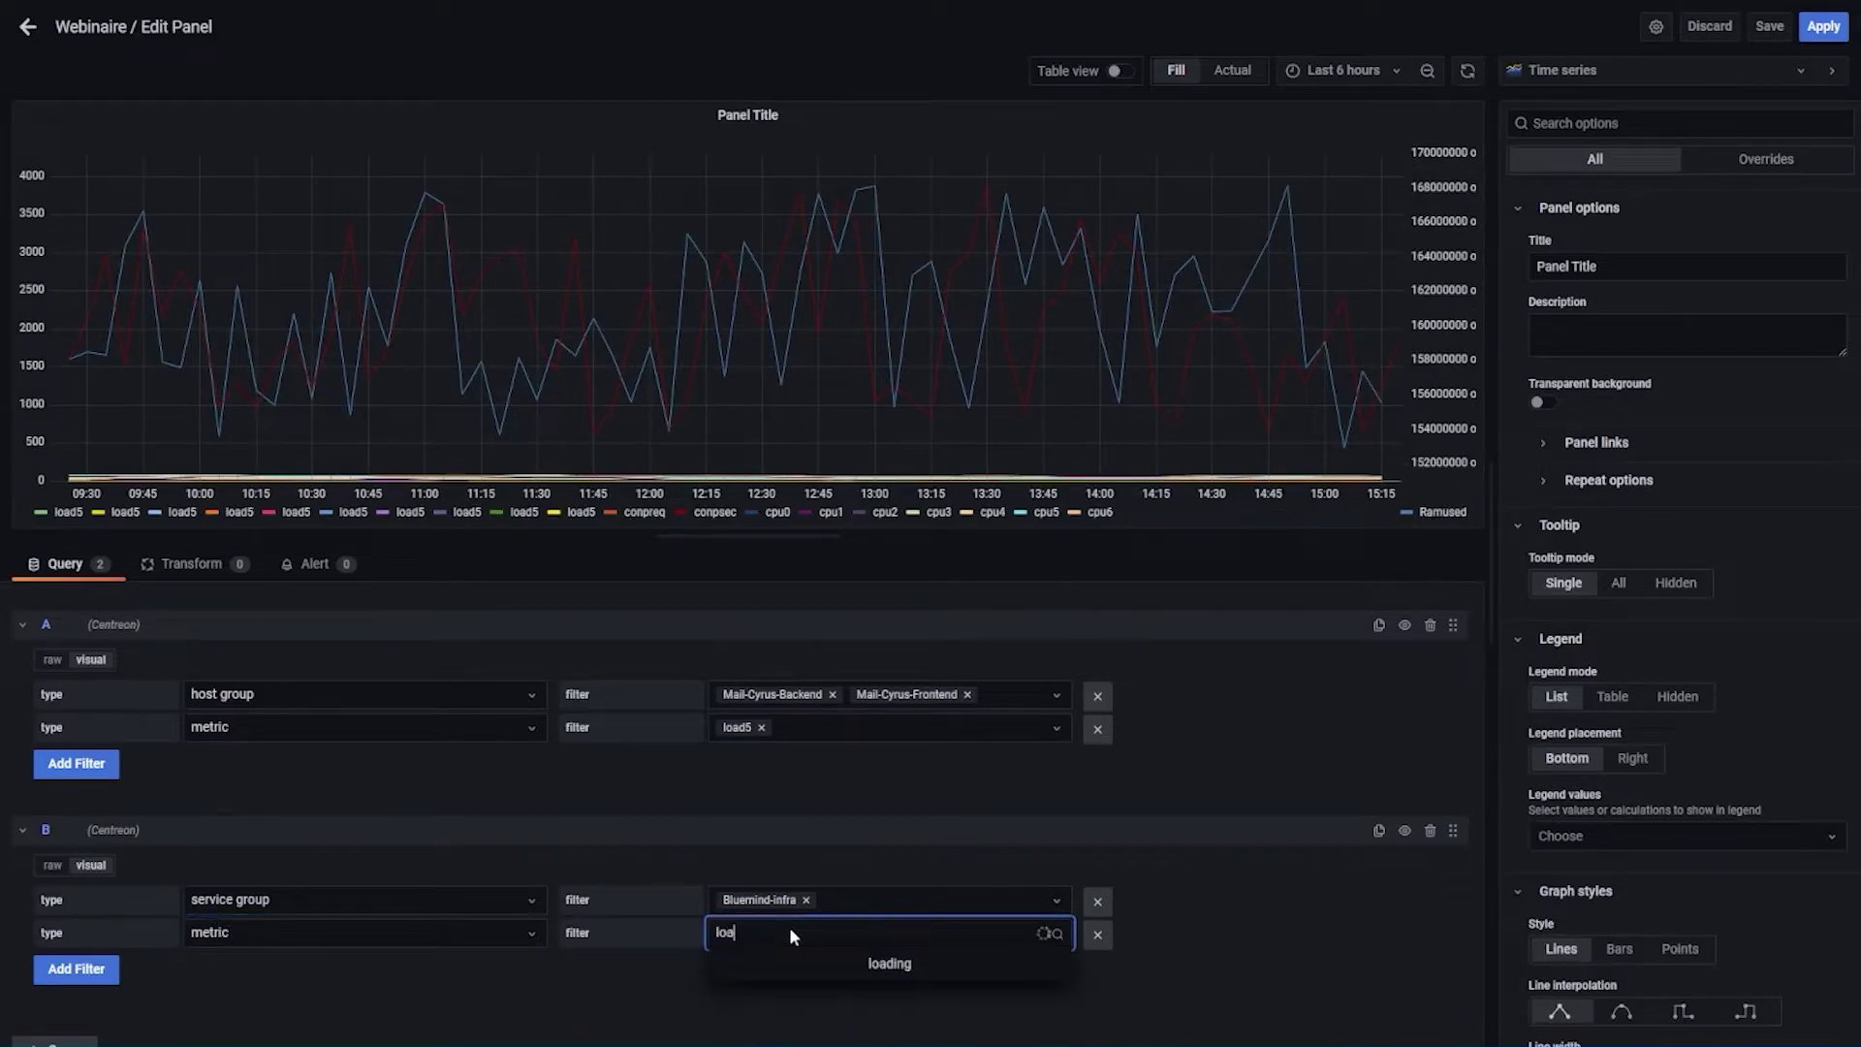
{"action": "left_click", "coordinate": [772, 1031]}
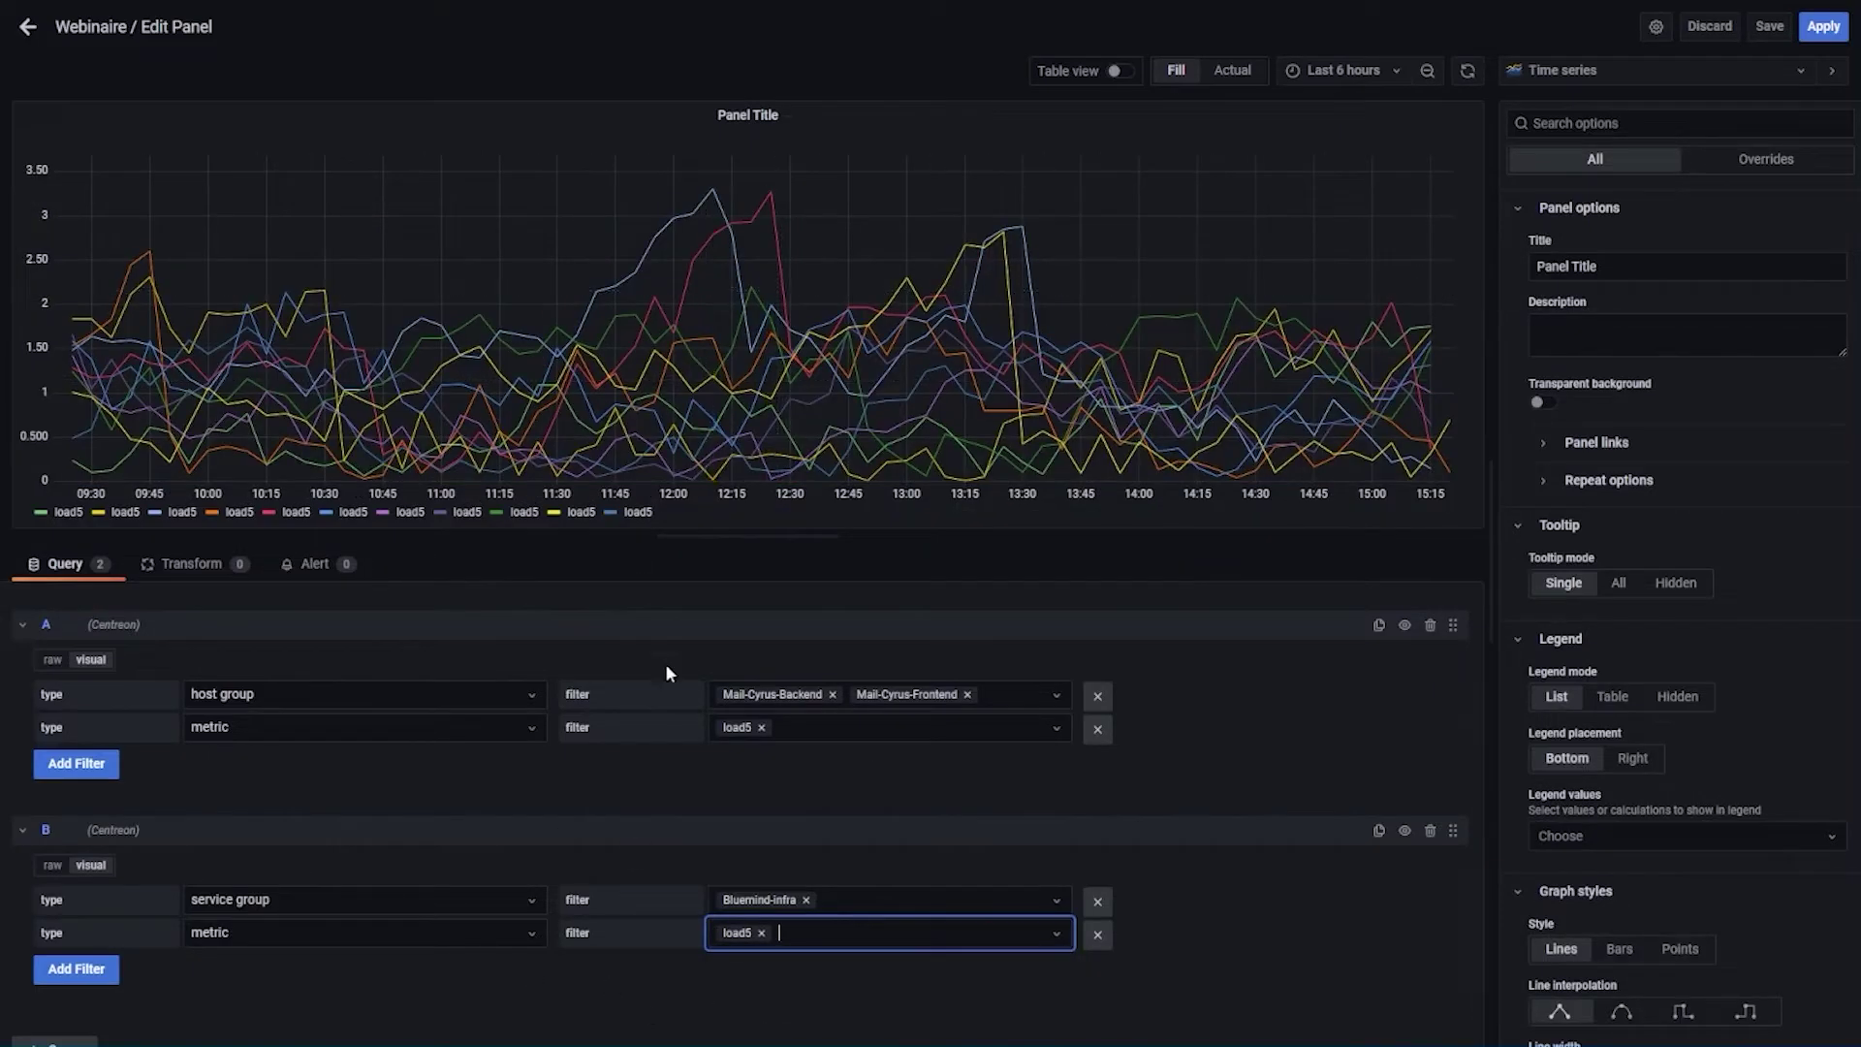
{"action": "left_click", "coordinate": [1823, 28]}
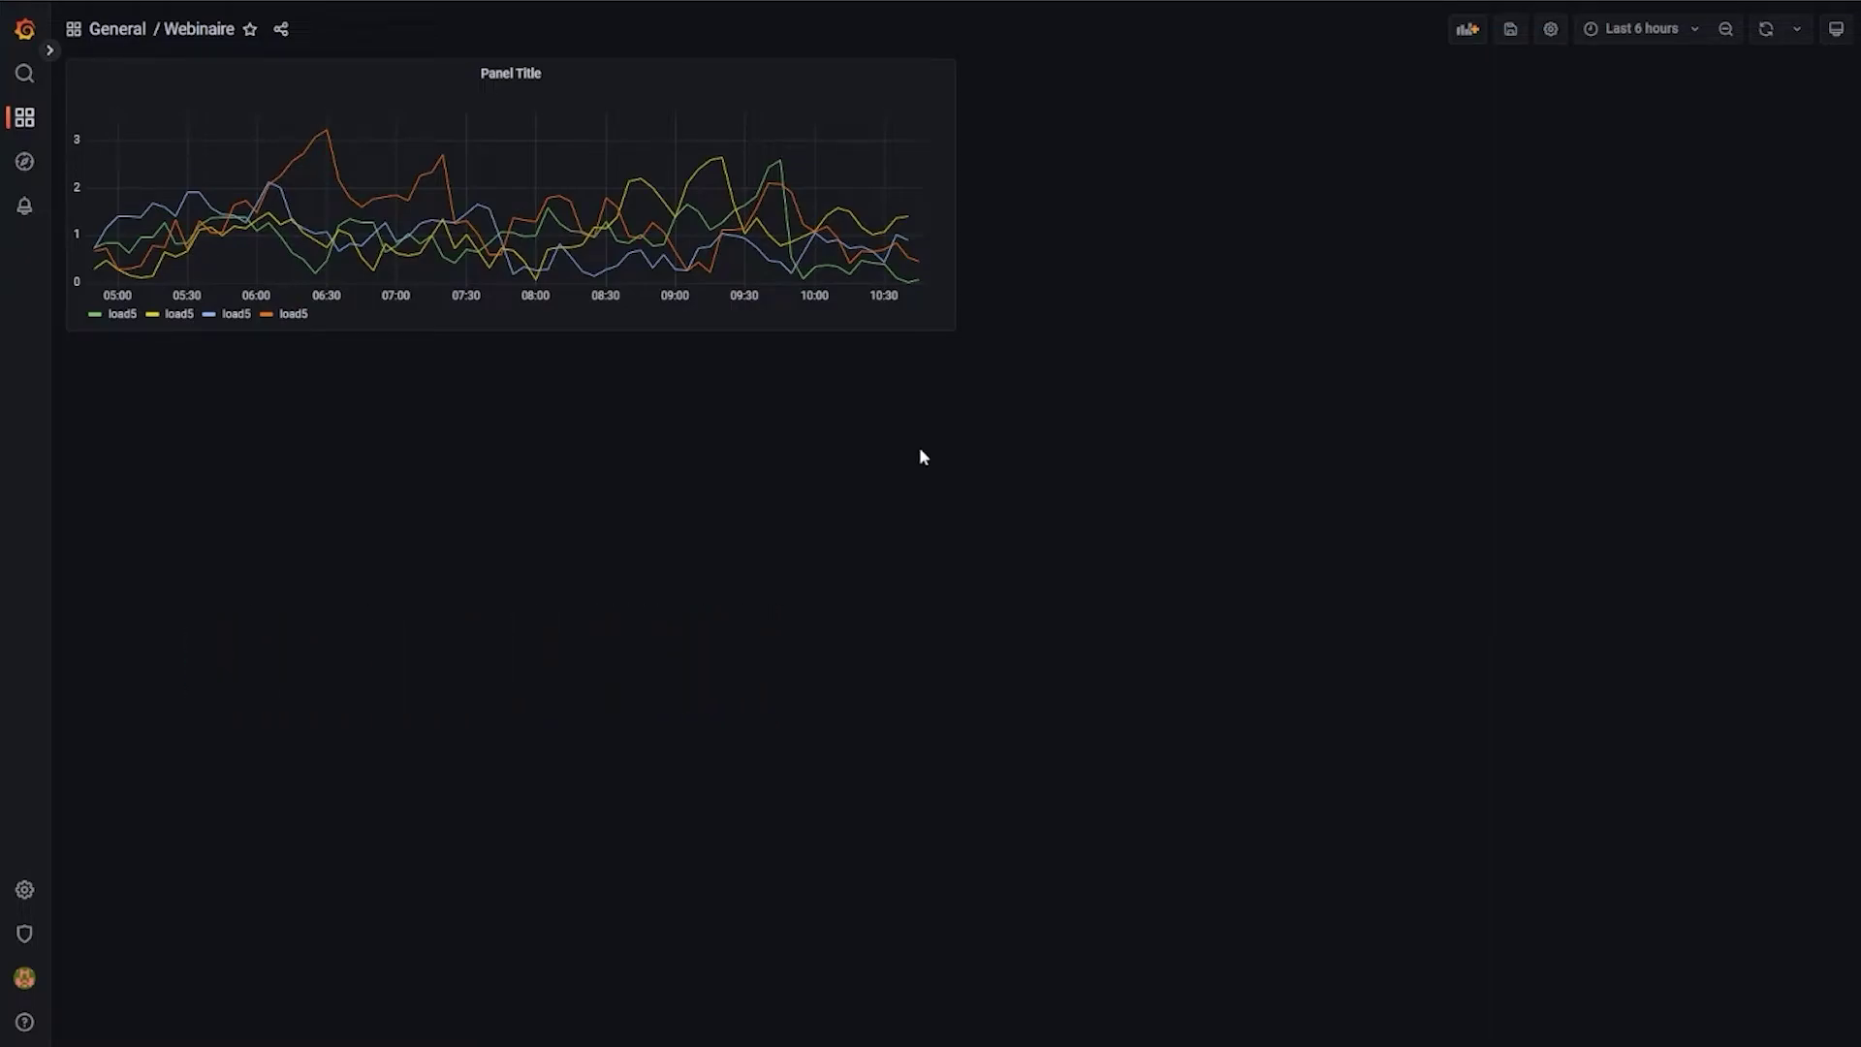
- Open the load5 panel for editing and try the Bar chart and Gauge visualizations on it
{"action": "left_click", "coordinate": [641, 77]}
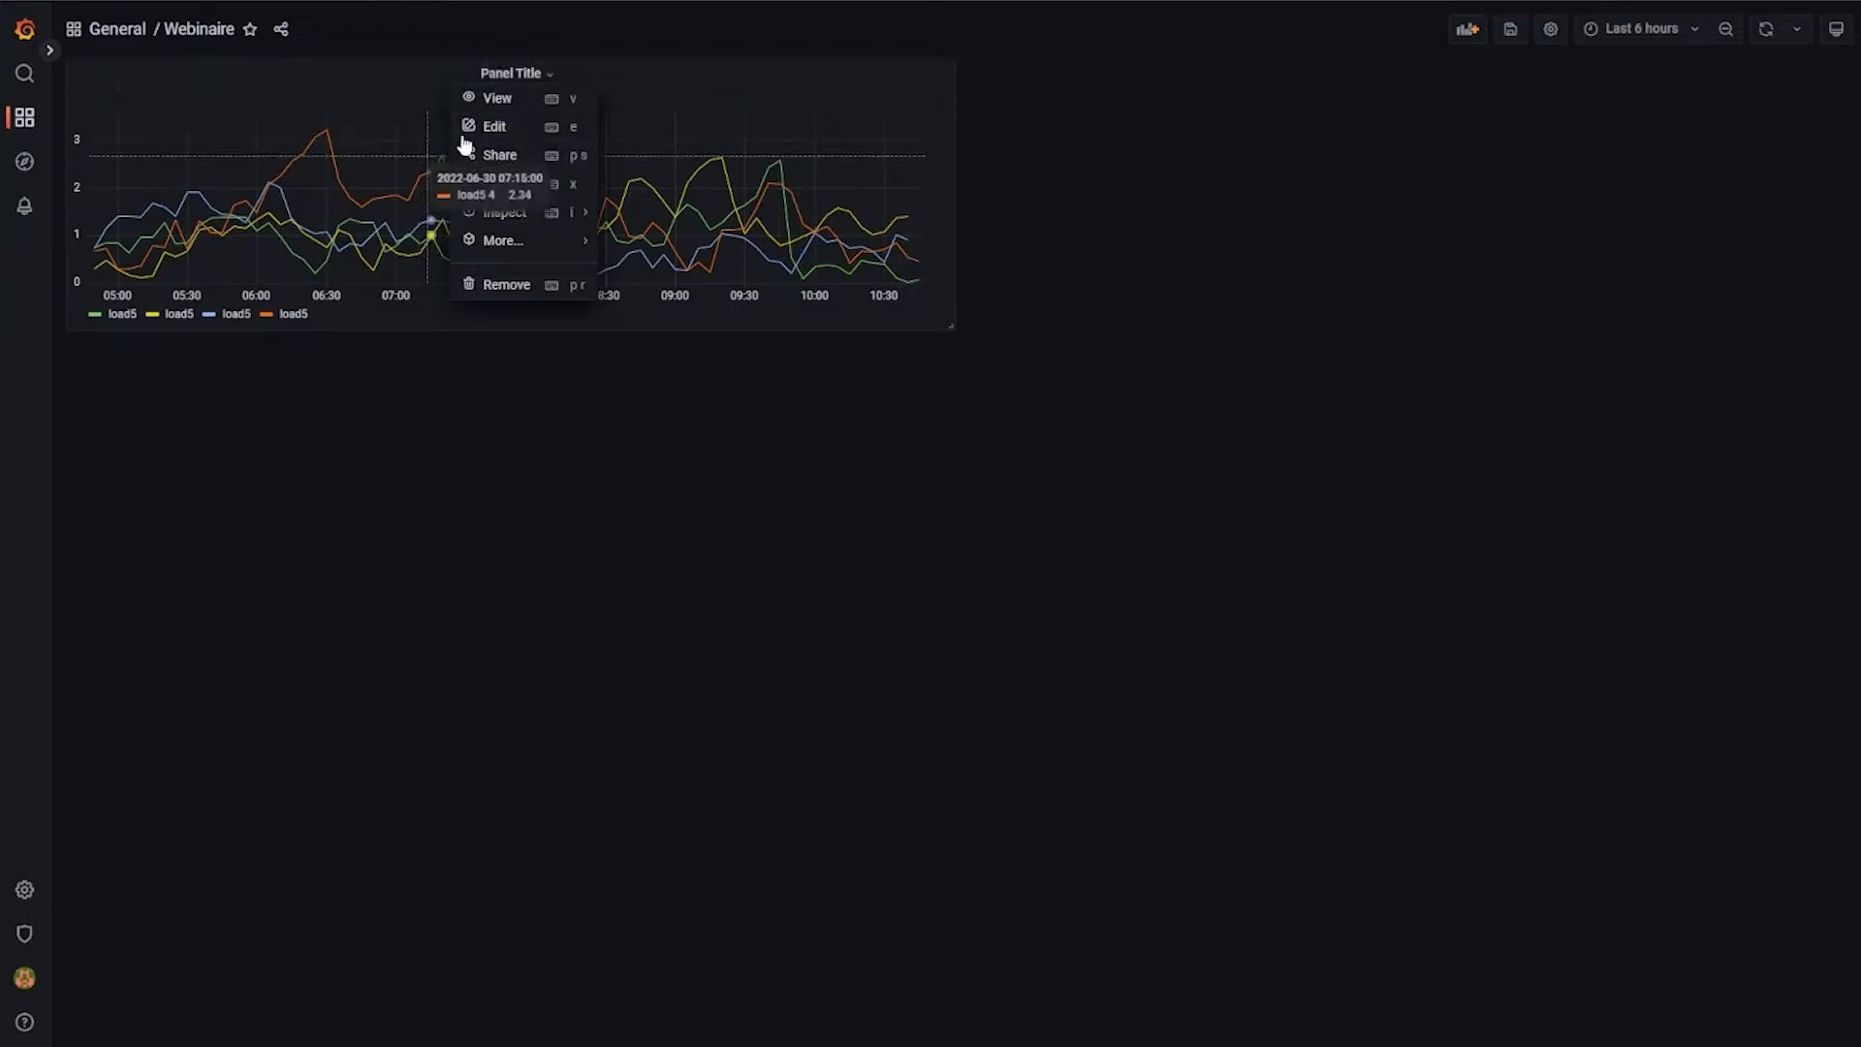
{"action": "left_click", "coordinate": [494, 129]}
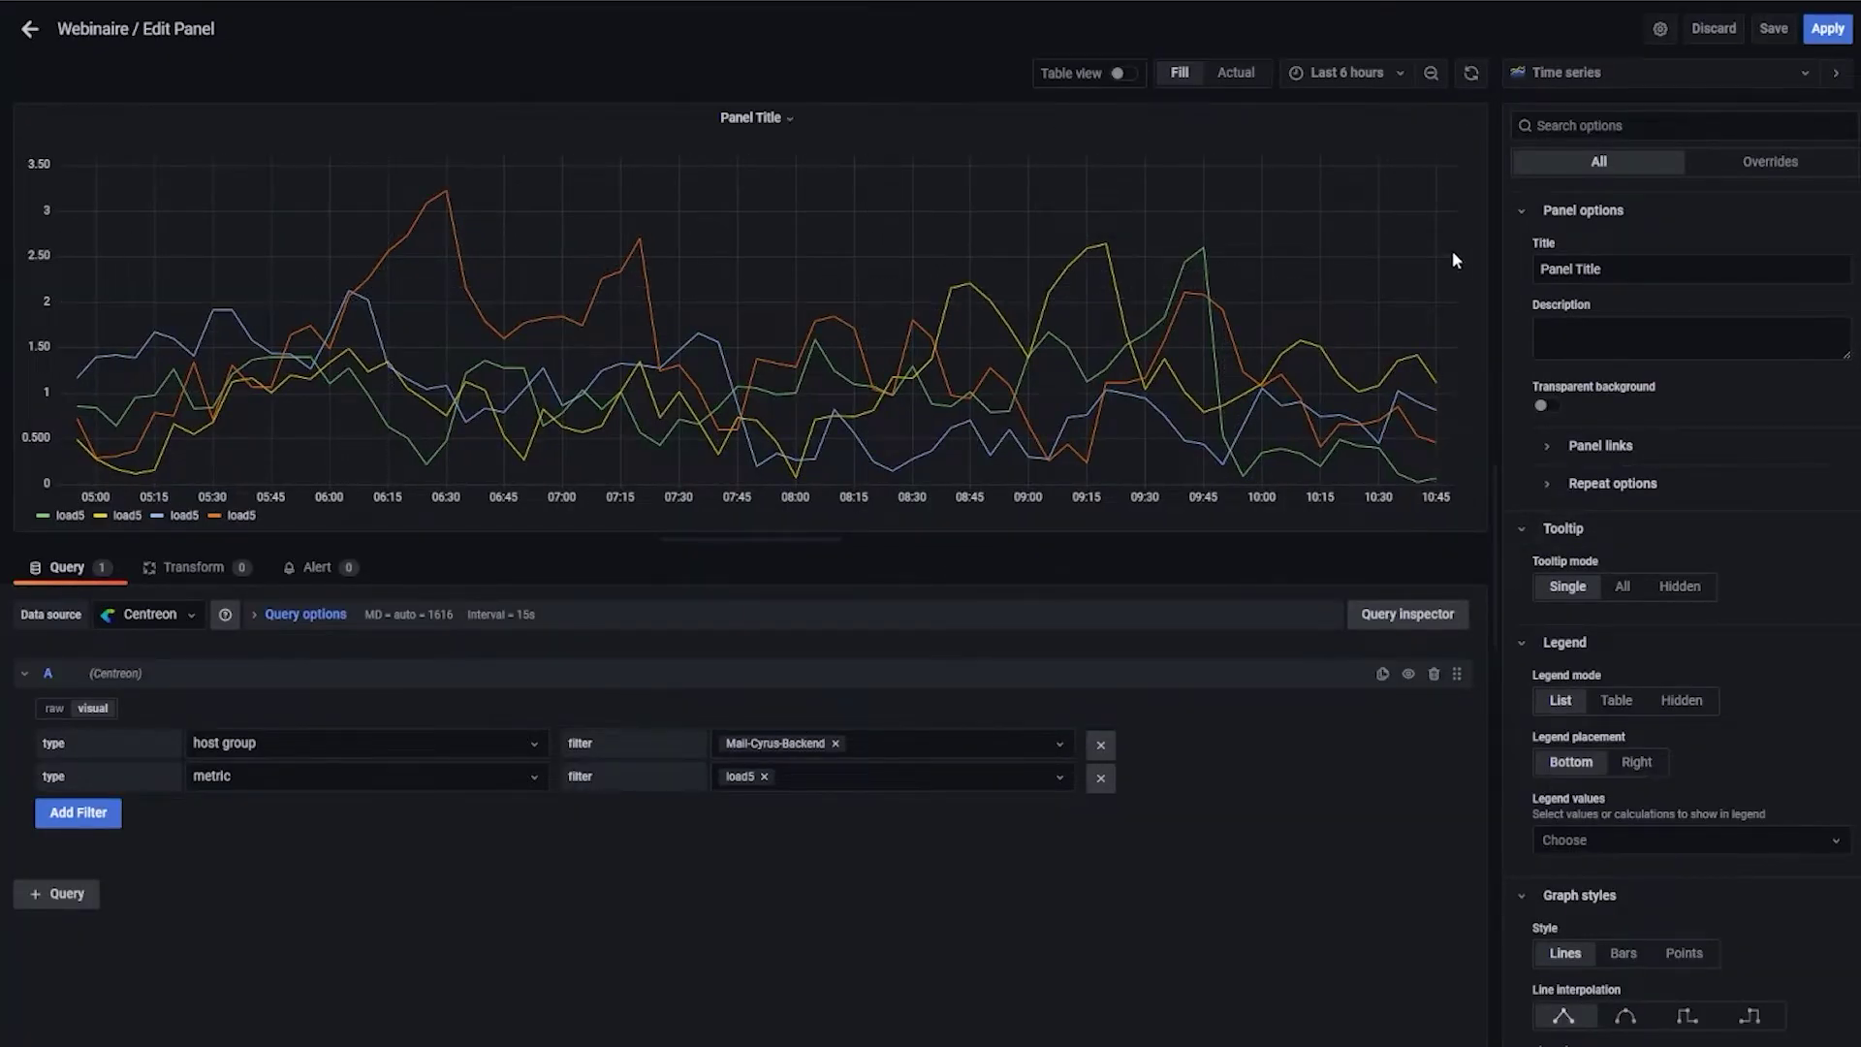
{"action": "left_click", "coordinate": [1625, 74]}
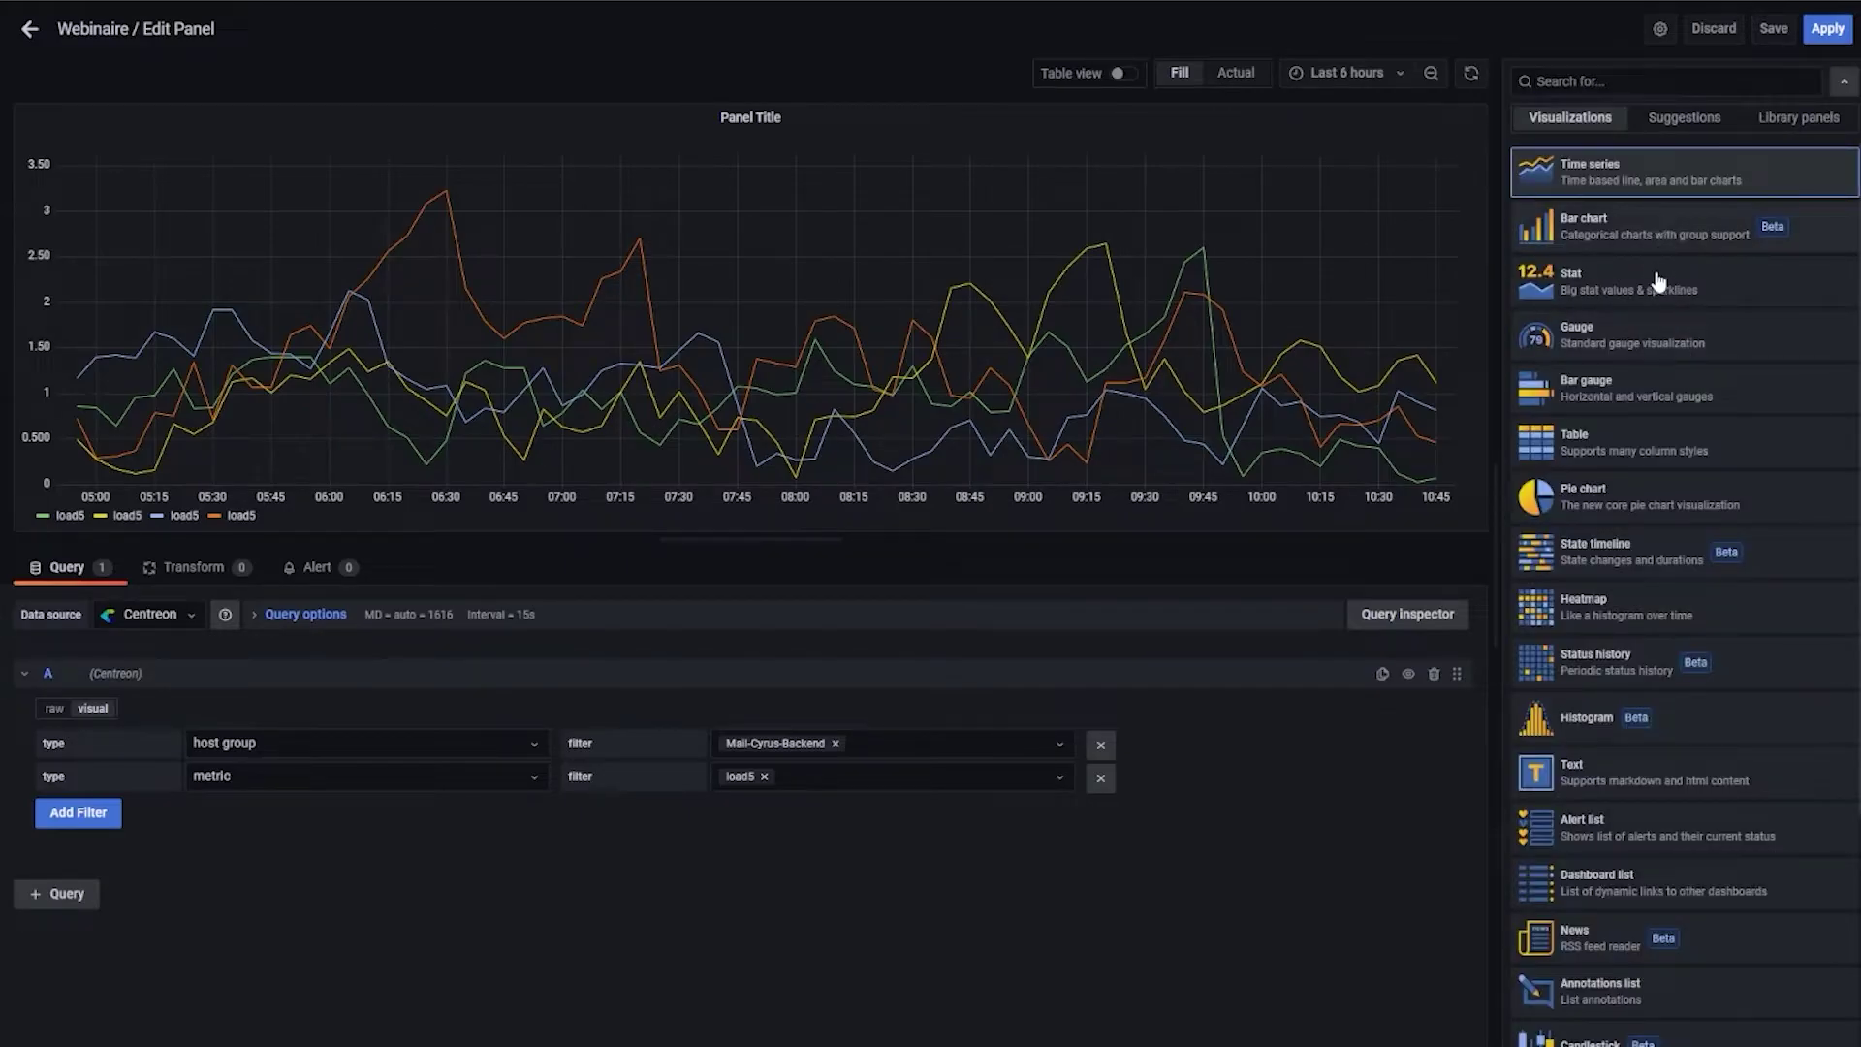
{"action": "left_click", "coordinate": [1658, 229]}
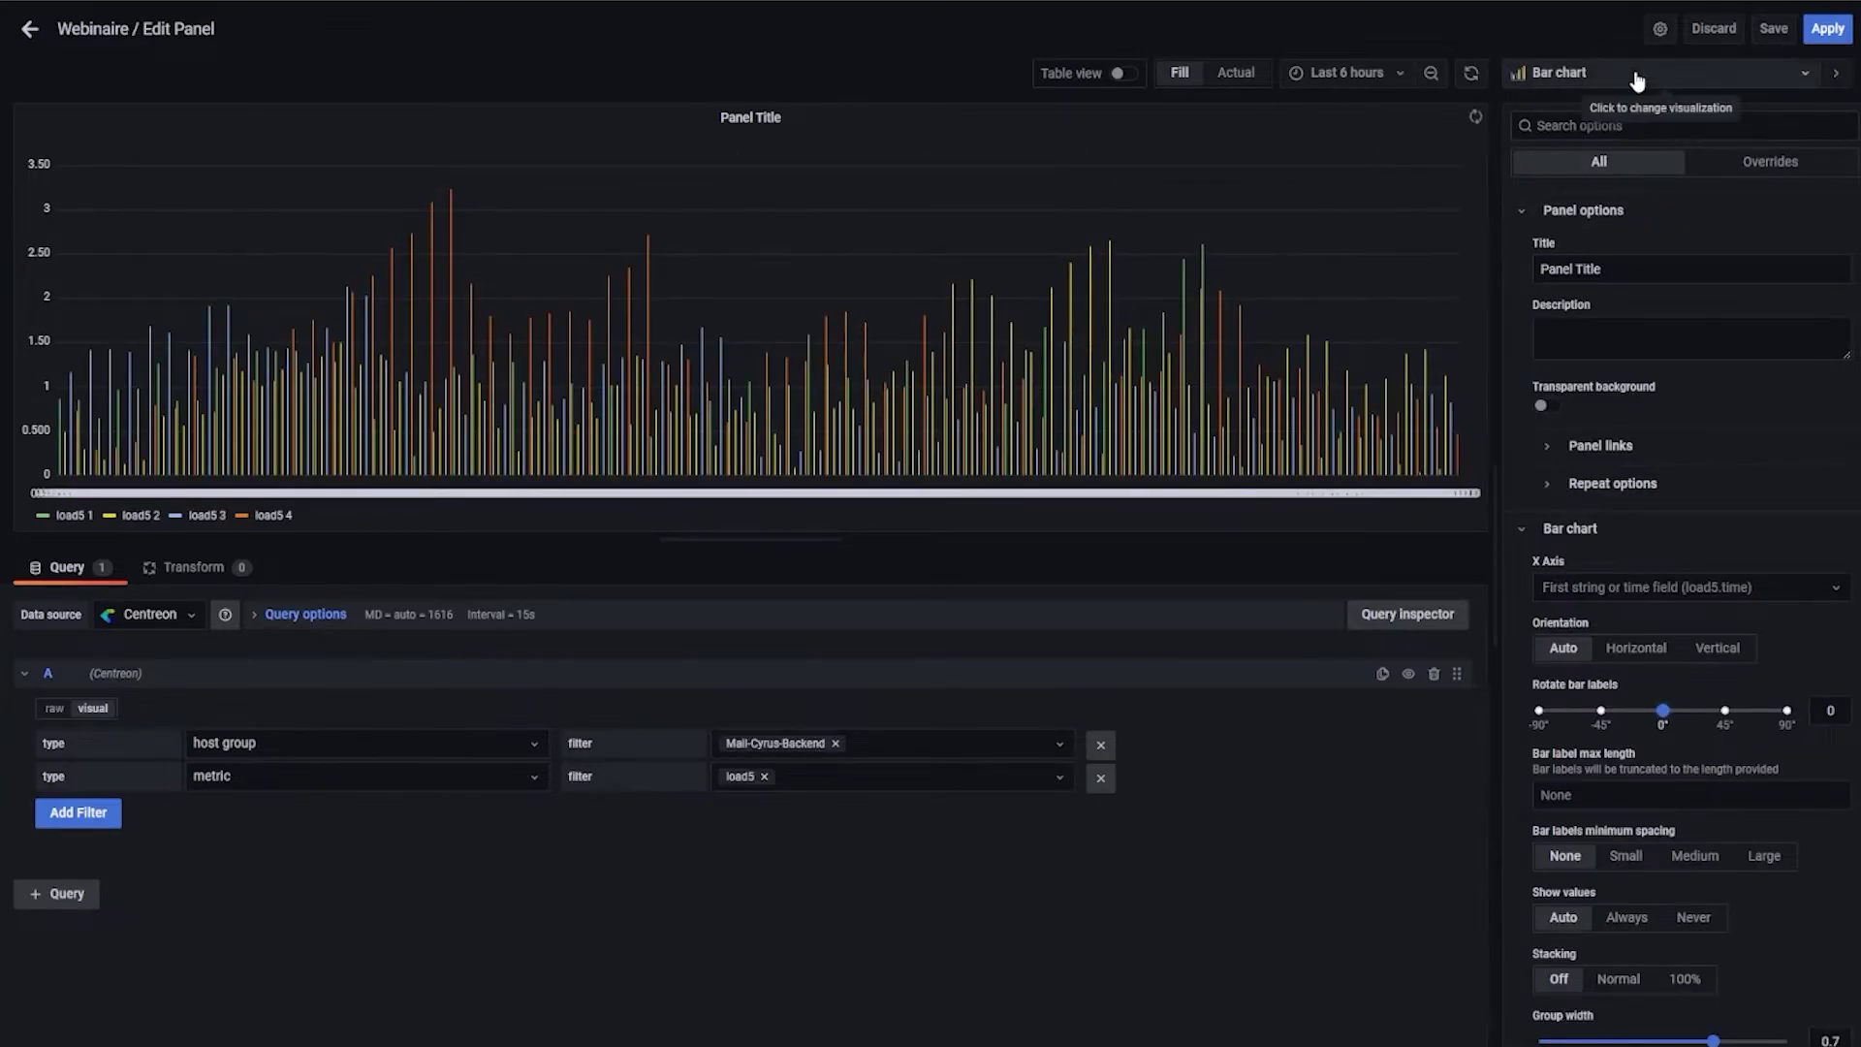
{"action": "left_click", "coordinate": [1641, 85]}
{"action": "left_click", "coordinate": [1639, 341]}
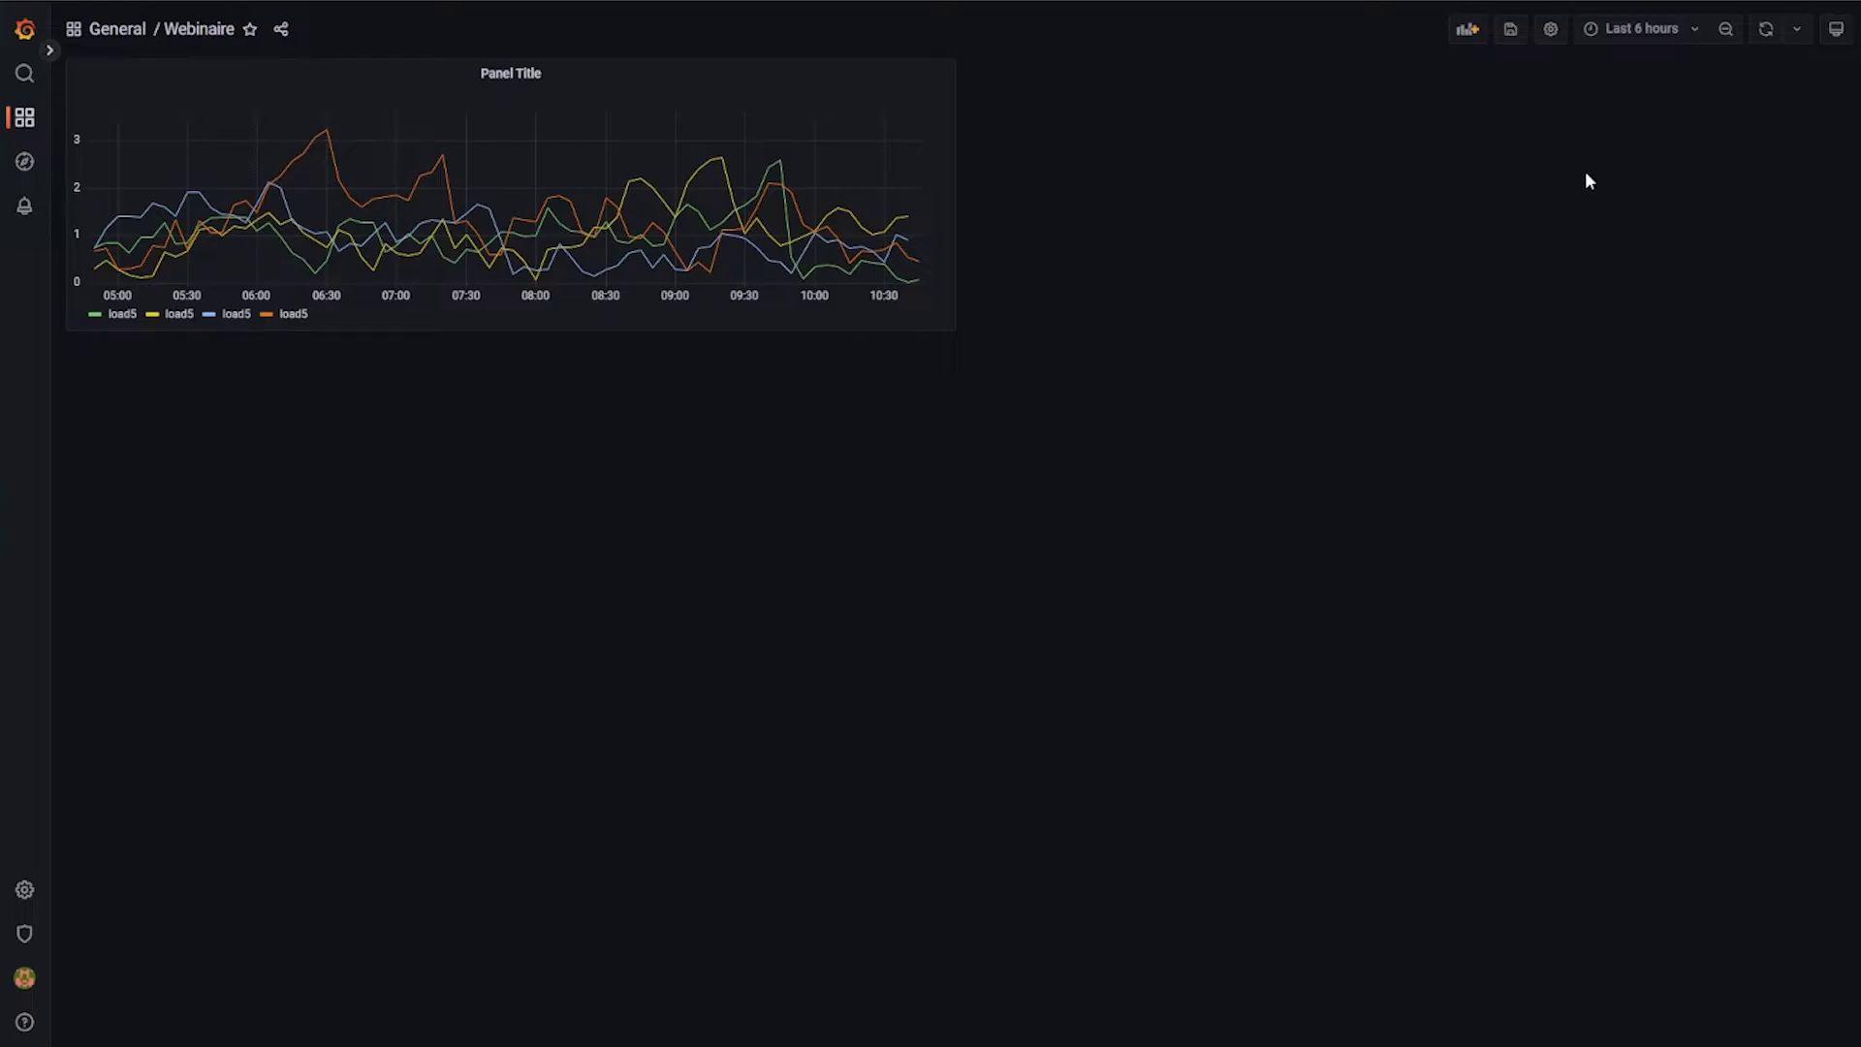
- Add a new variable named host in the Webinaire dashboard settings
{"action": "left_click", "coordinate": [1551, 36]}
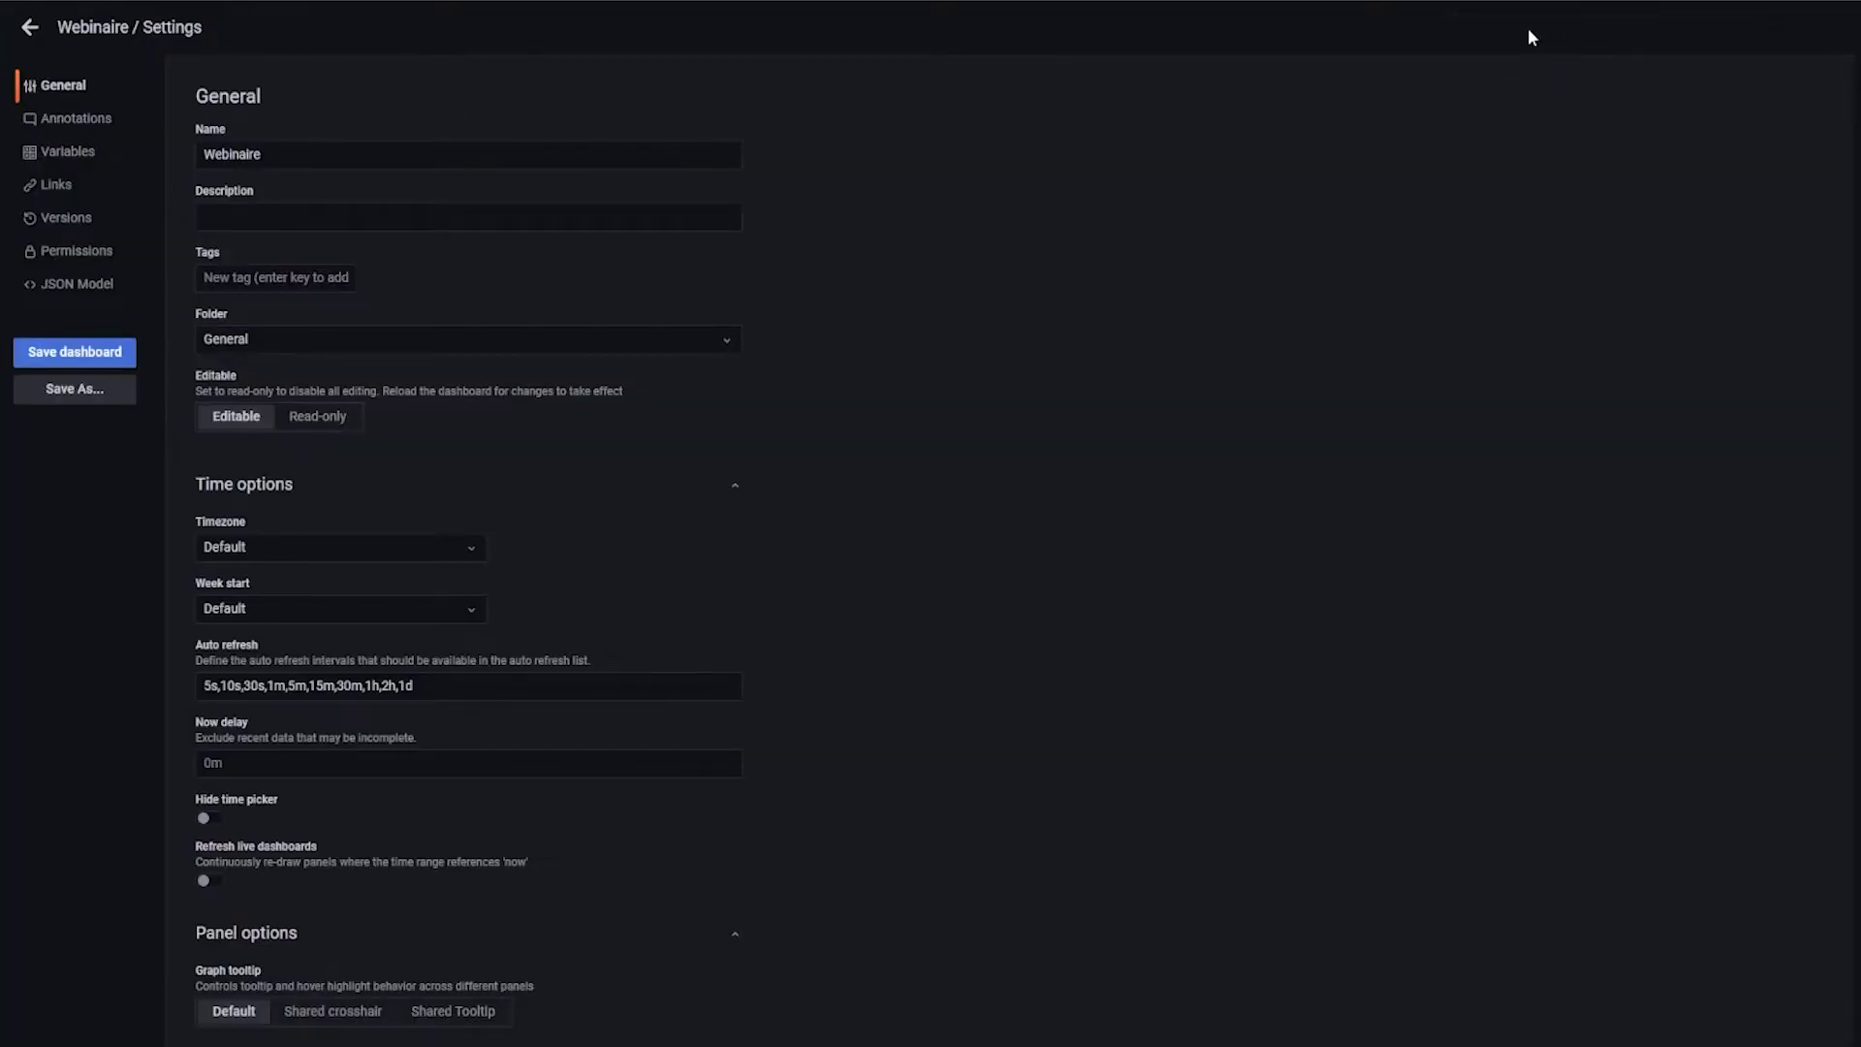
{"action": "left_click", "coordinate": [81, 153]}
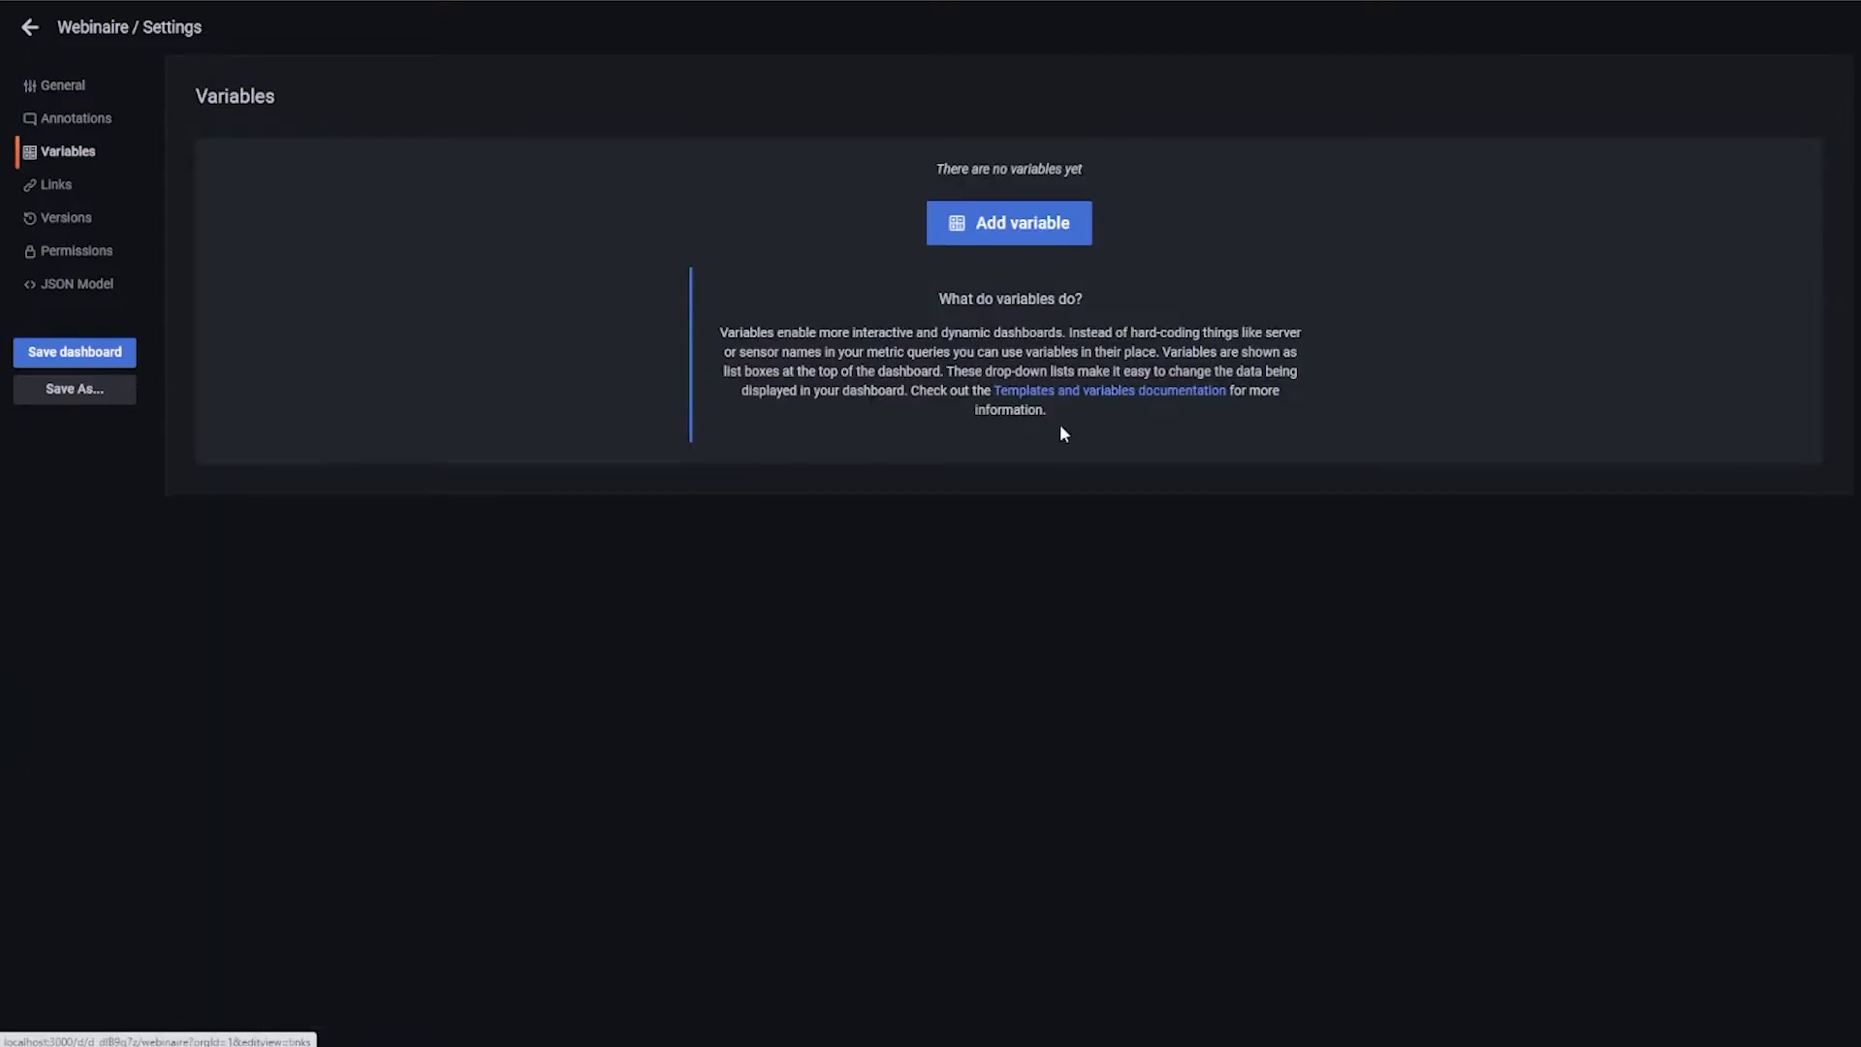
{"action": "left_click", "coordinate": [1031, 229]}
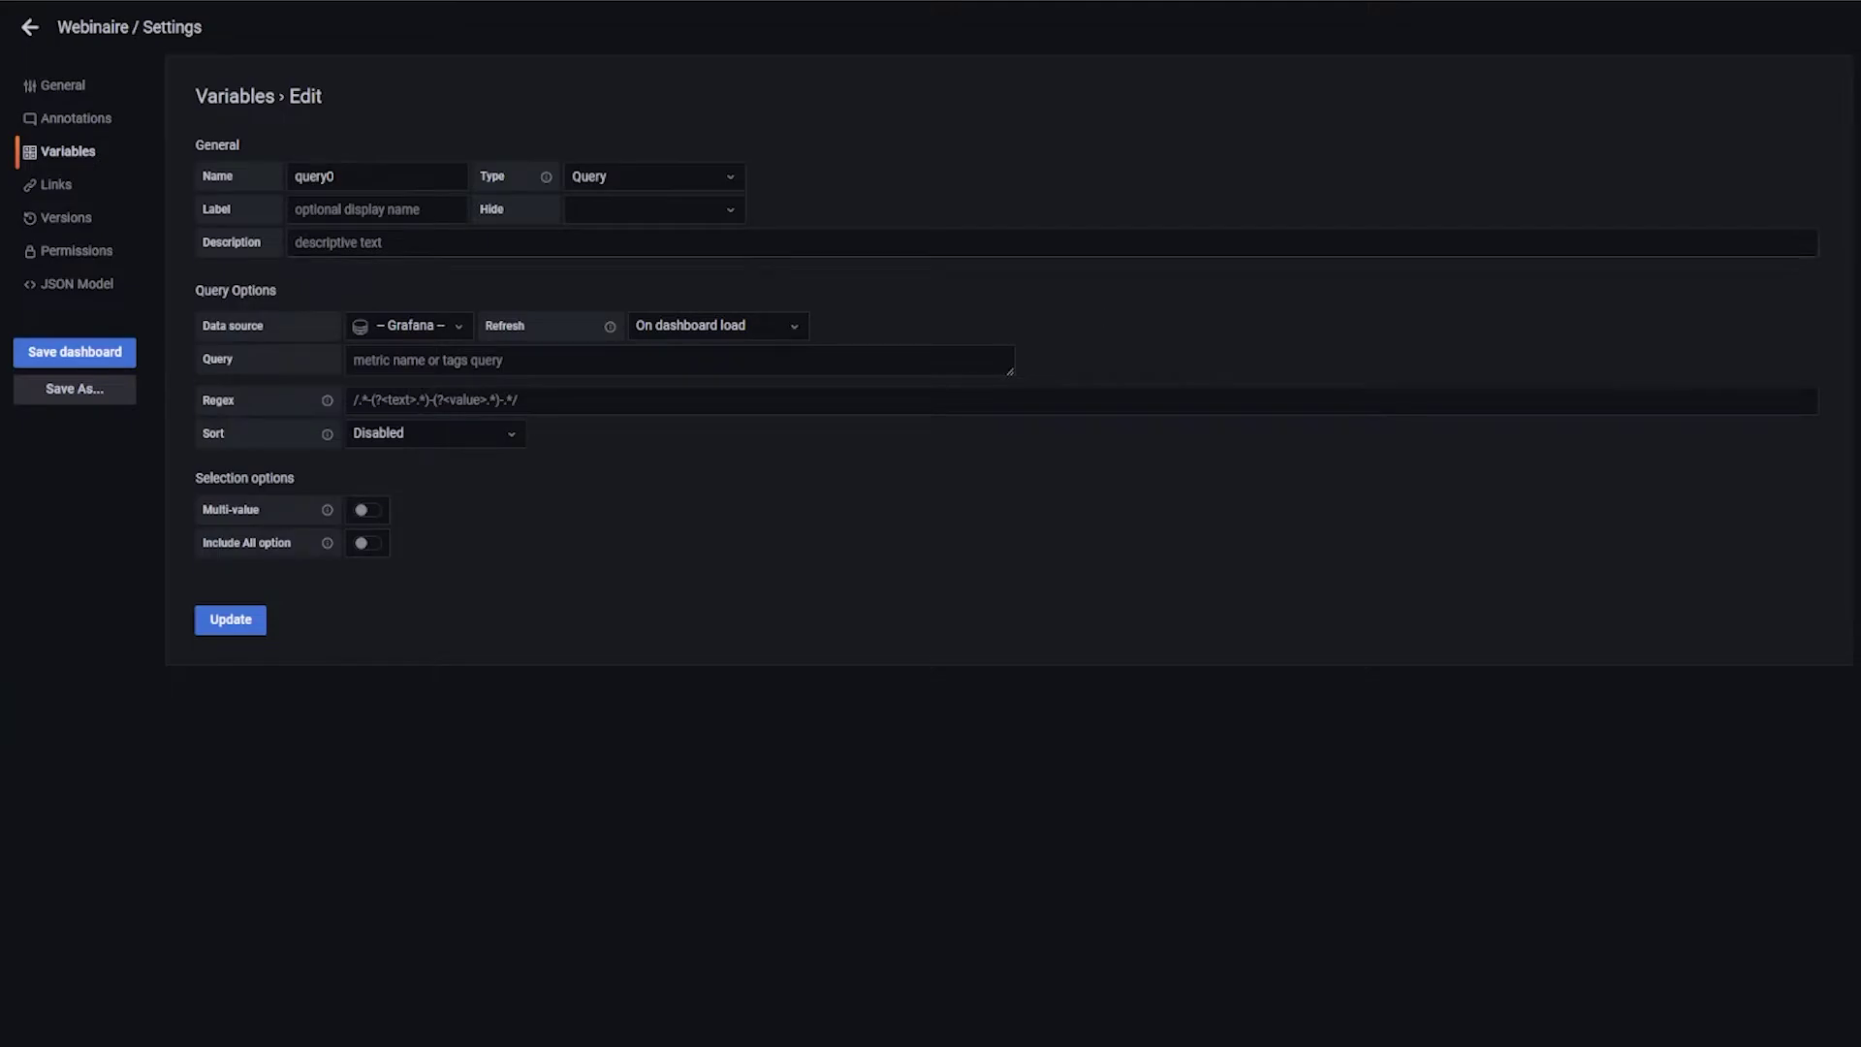
{"action": "double_click", "coordinate": [284, 185]}
{"action": "type", "text": "host"}
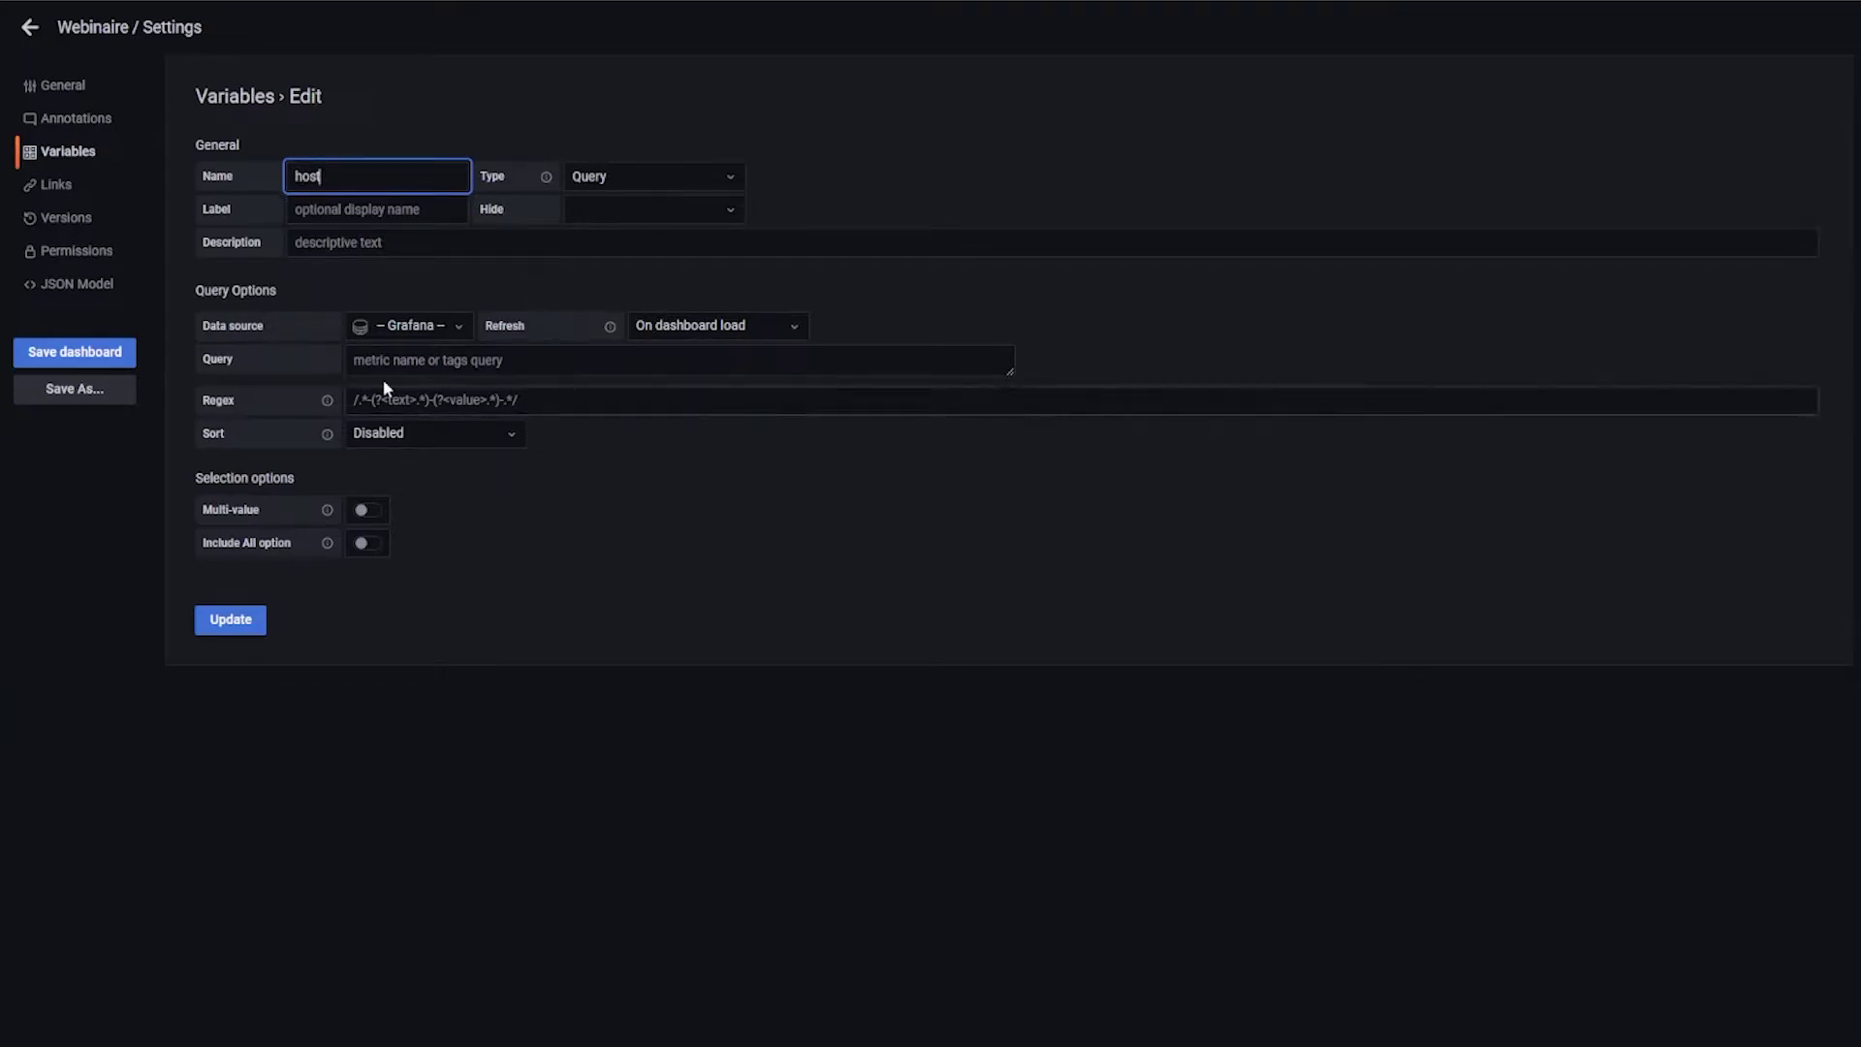
- Set the host variable's data source to Centreon and its resource to host
{"action": "left_click", "coordinate": [415, 331]}
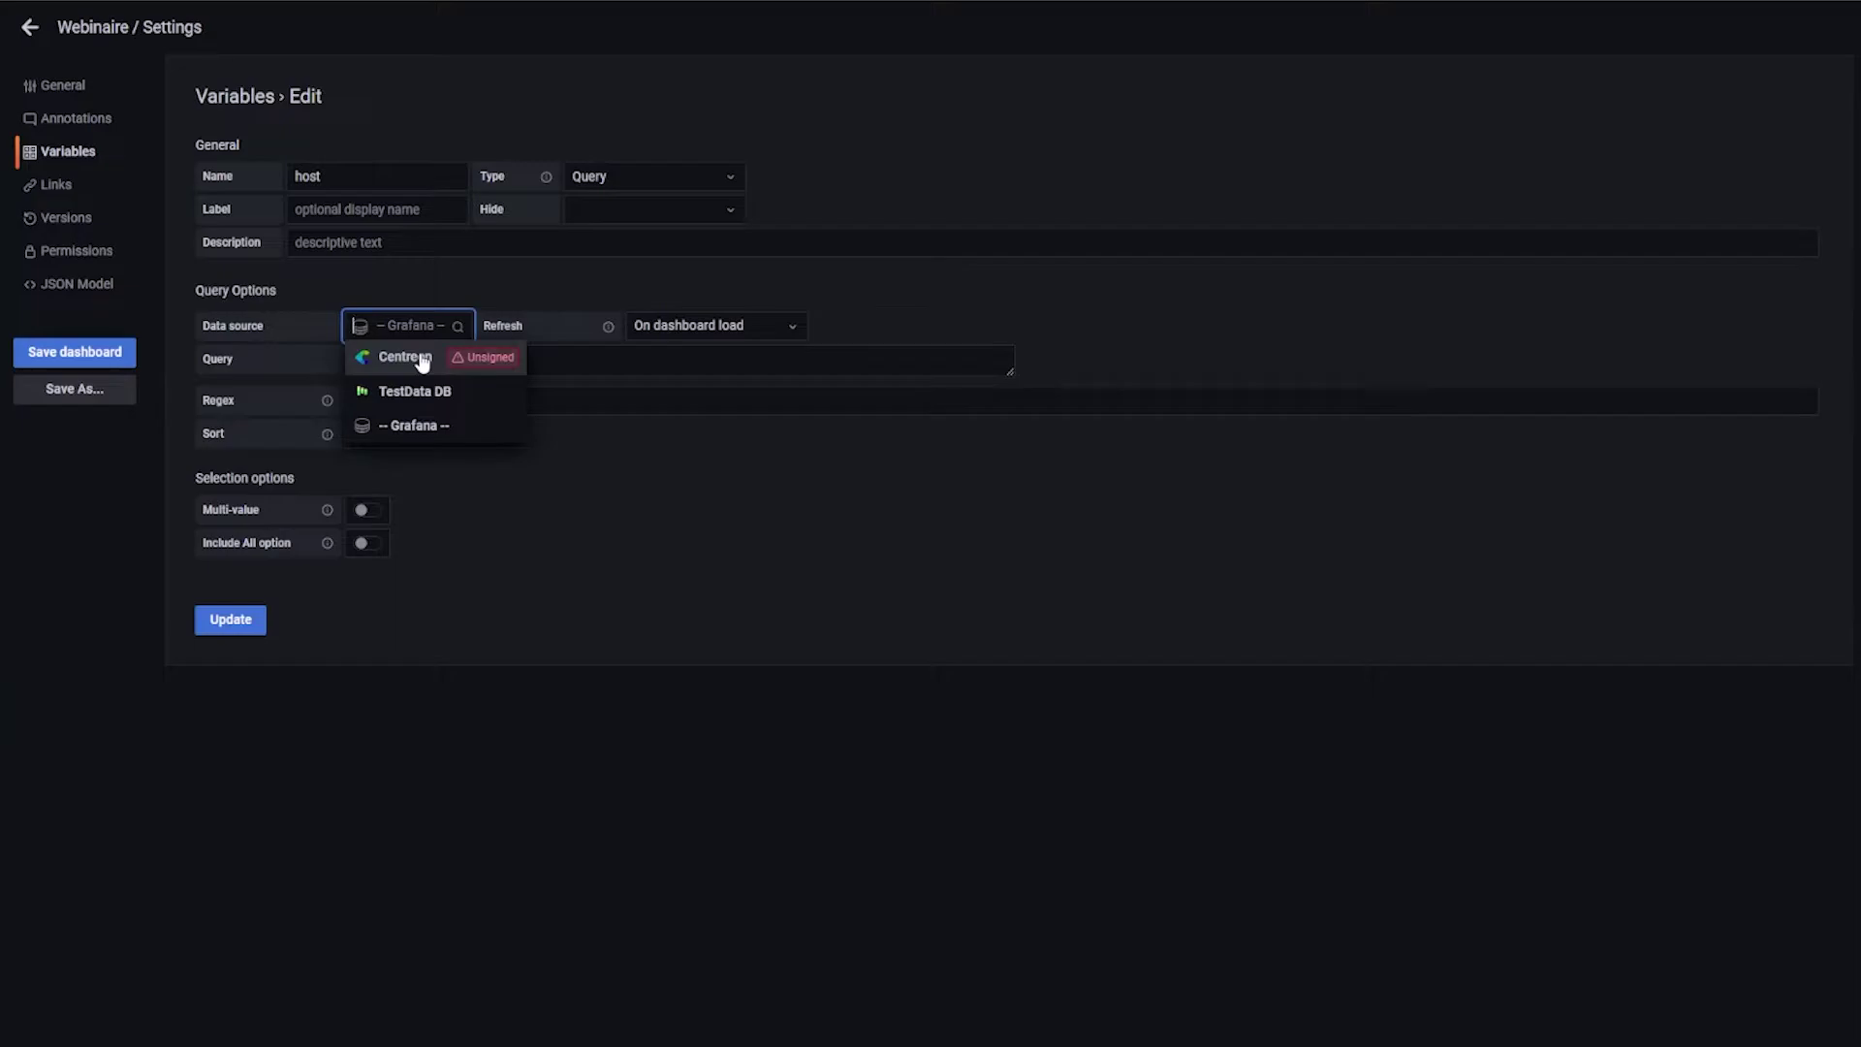
{"action": "left_click", "coordinate": [423, 359]}
{"action": "left_click", "coordinate": [447, 360]}
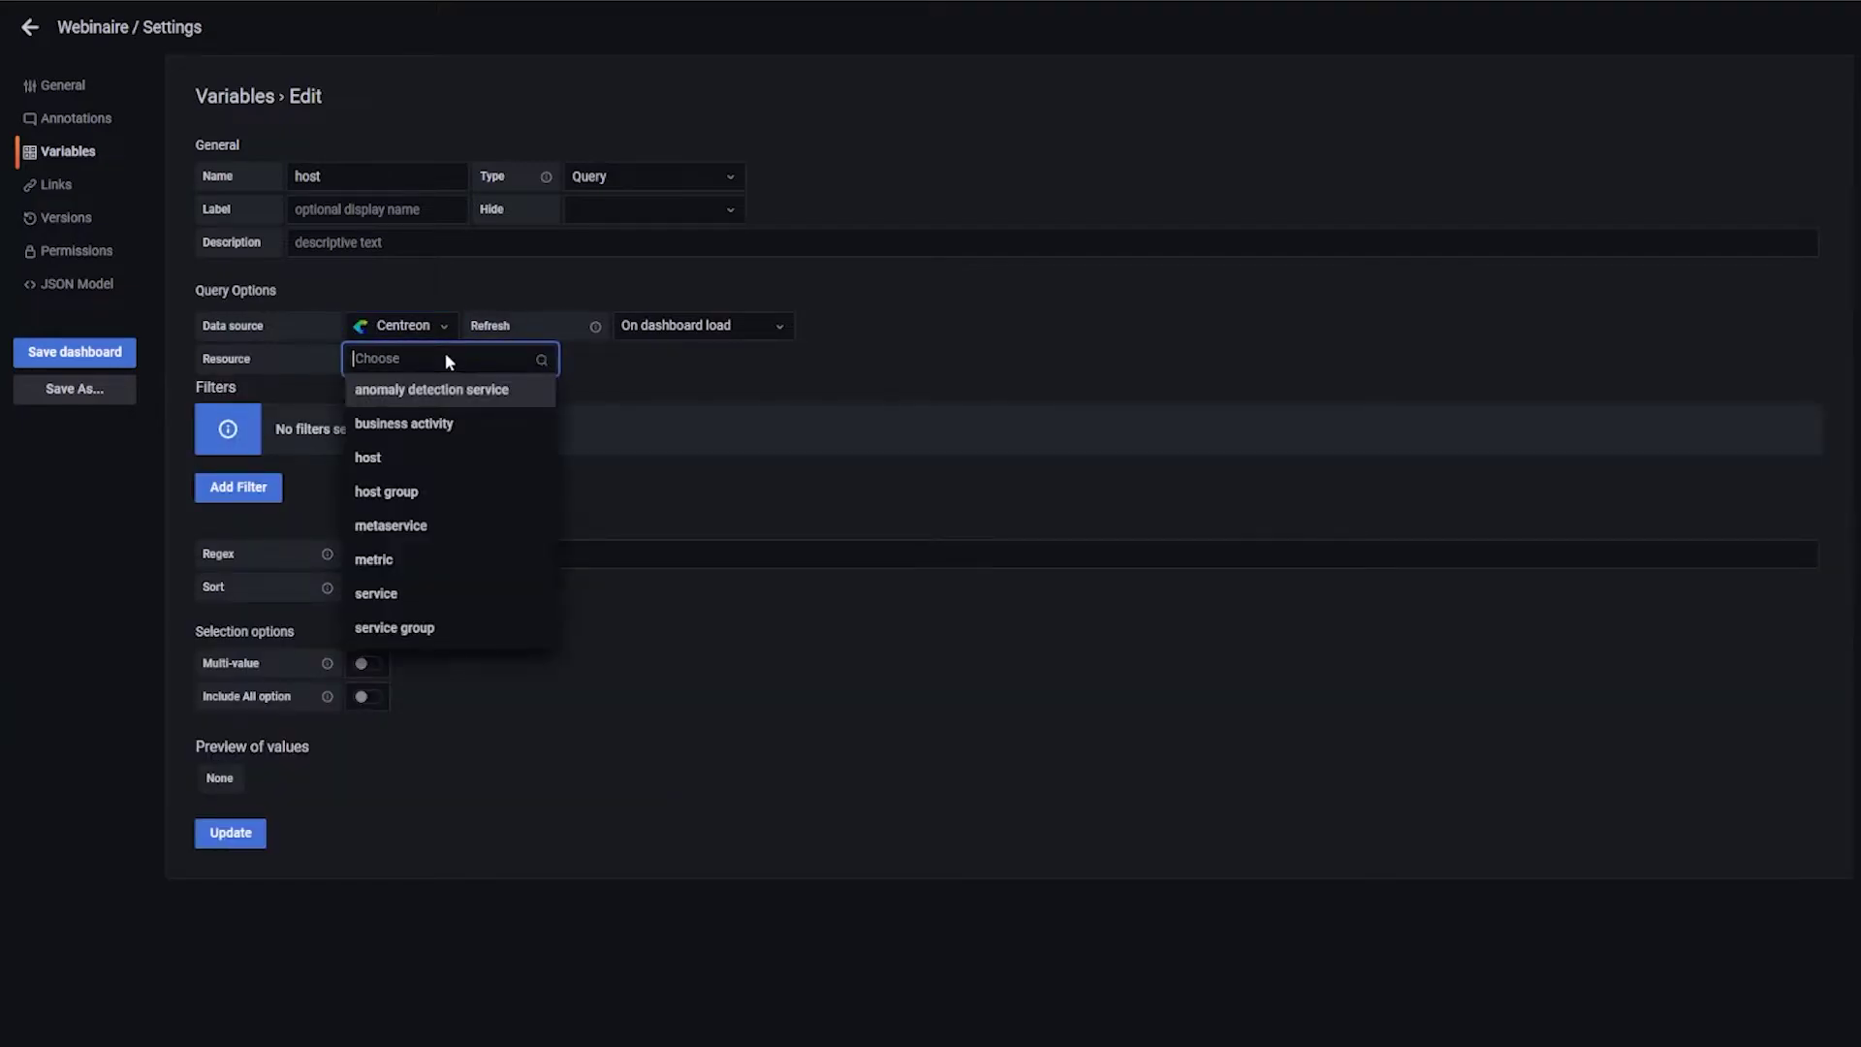
{"action": "left_click", "coordinate": [487, 465]}
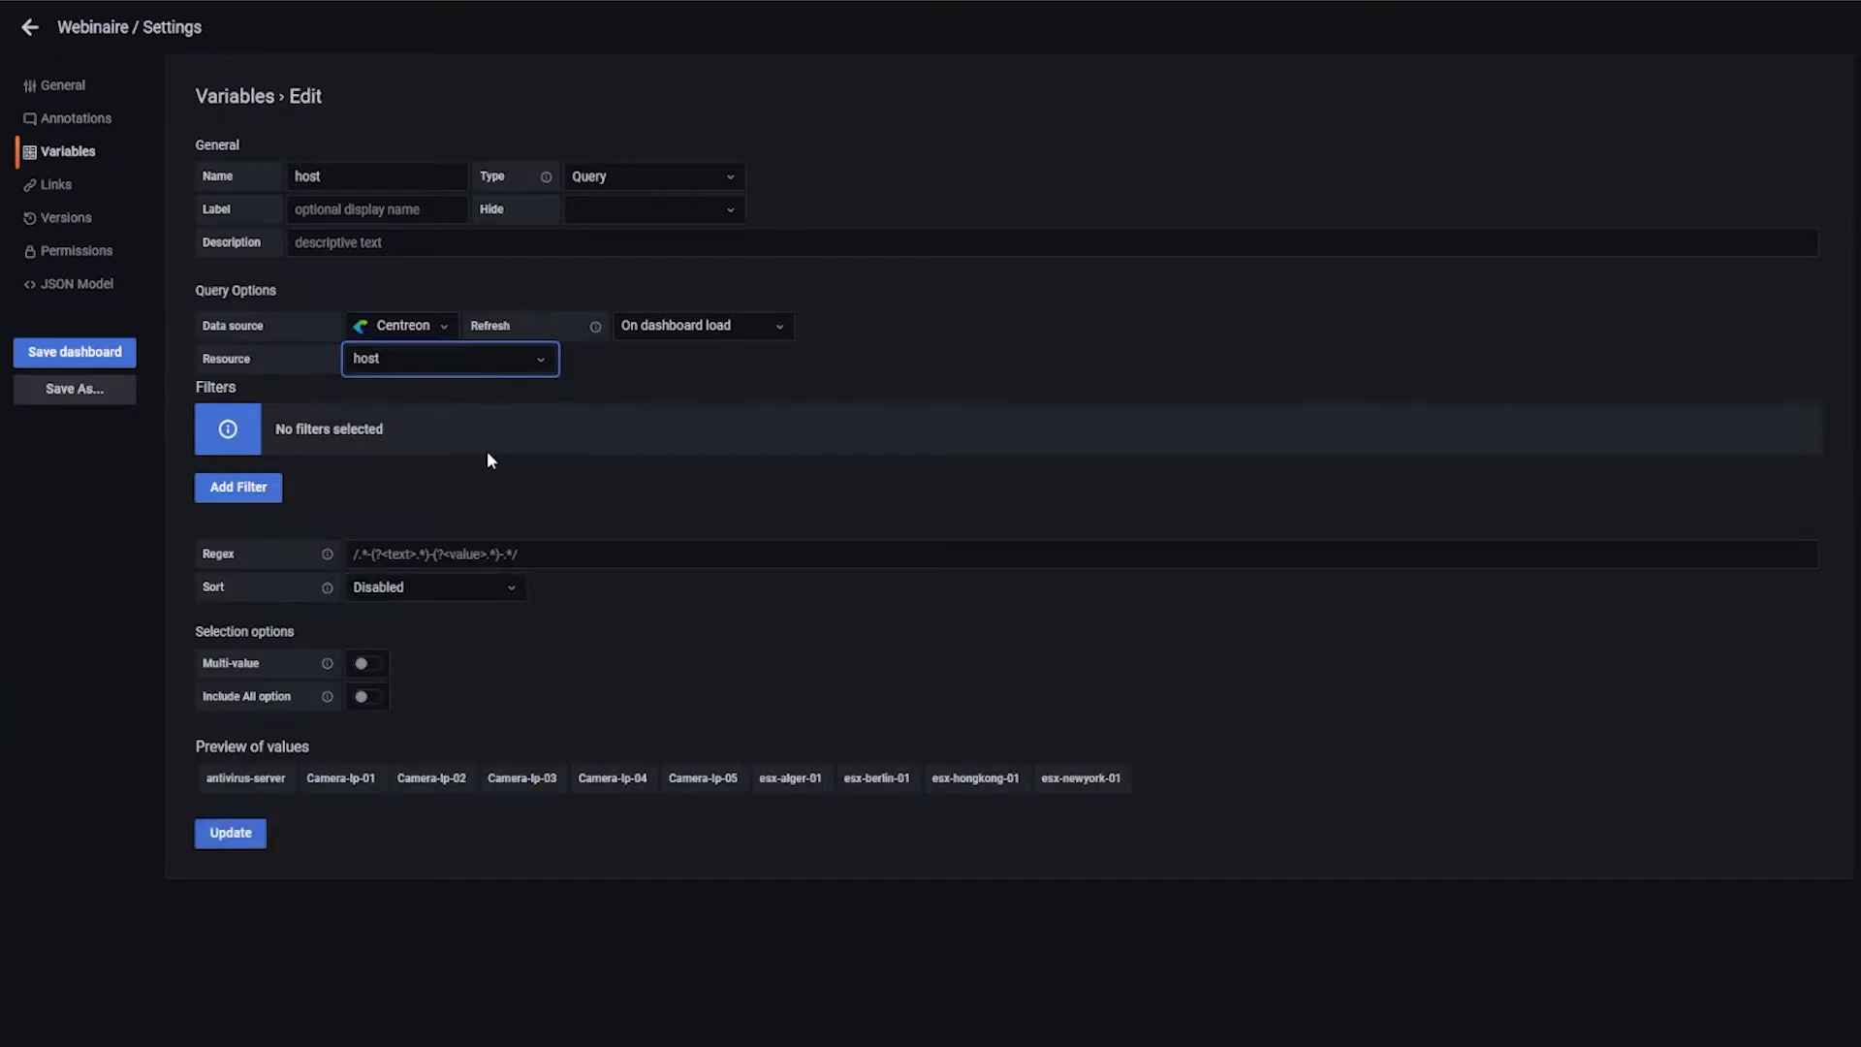
- Add a host group filter set to Mail-Cyrus-Backend to the host variable and update the variable
{"action": "left_click", "coordinate": [246, 490]}
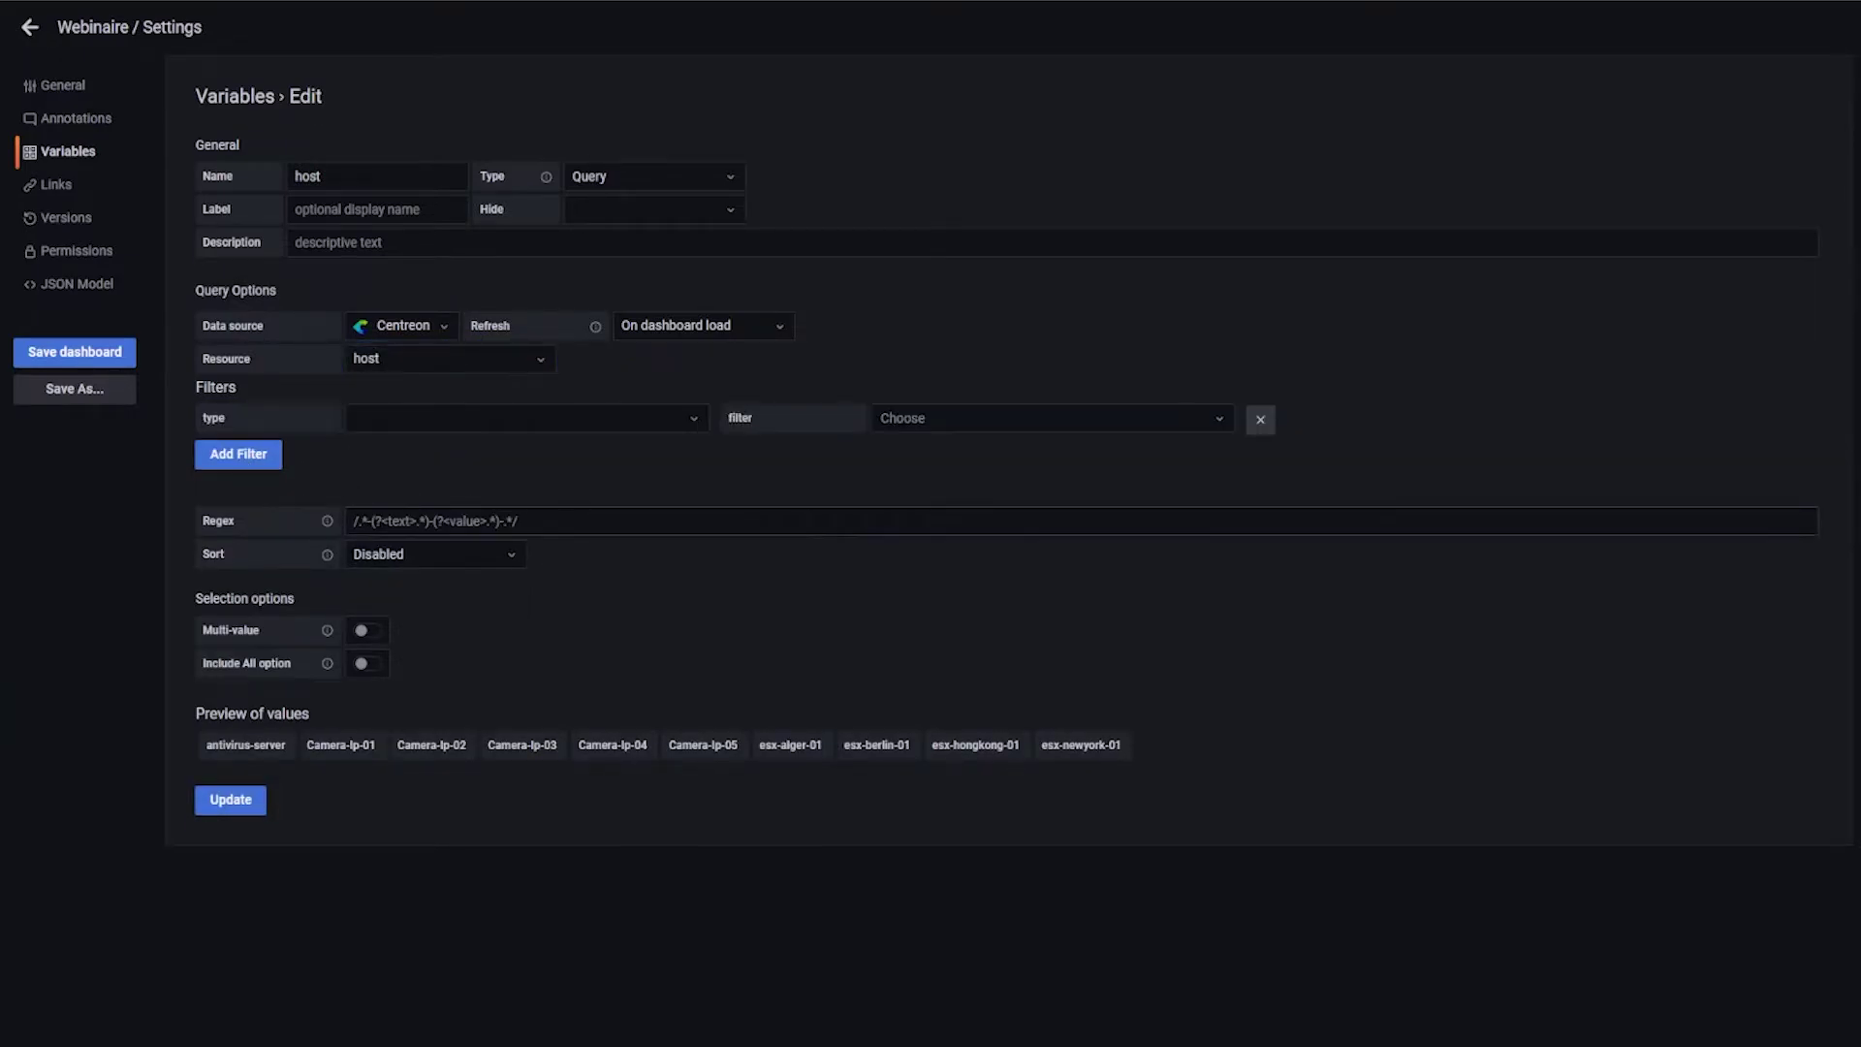
{"action": "left_click", "coordinate": [682, 418]}
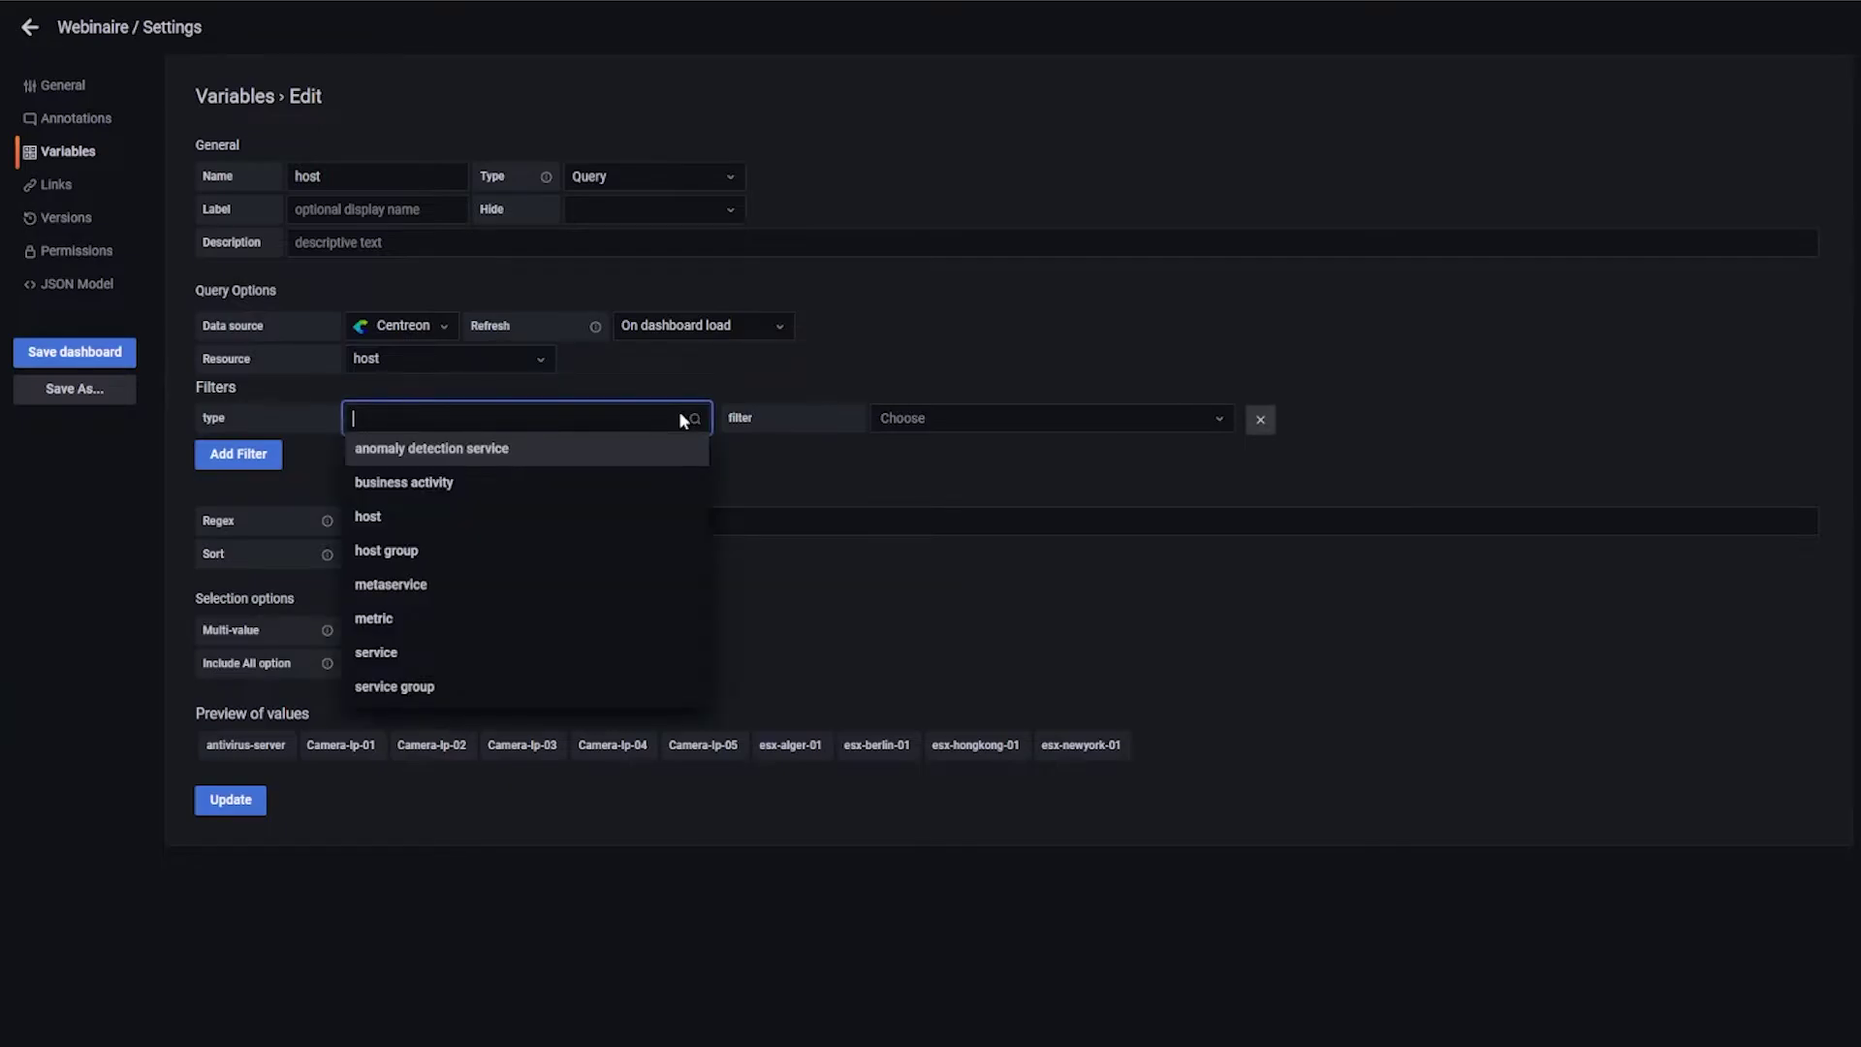
{"action": "left_click", "coordinate": [582, 554]}
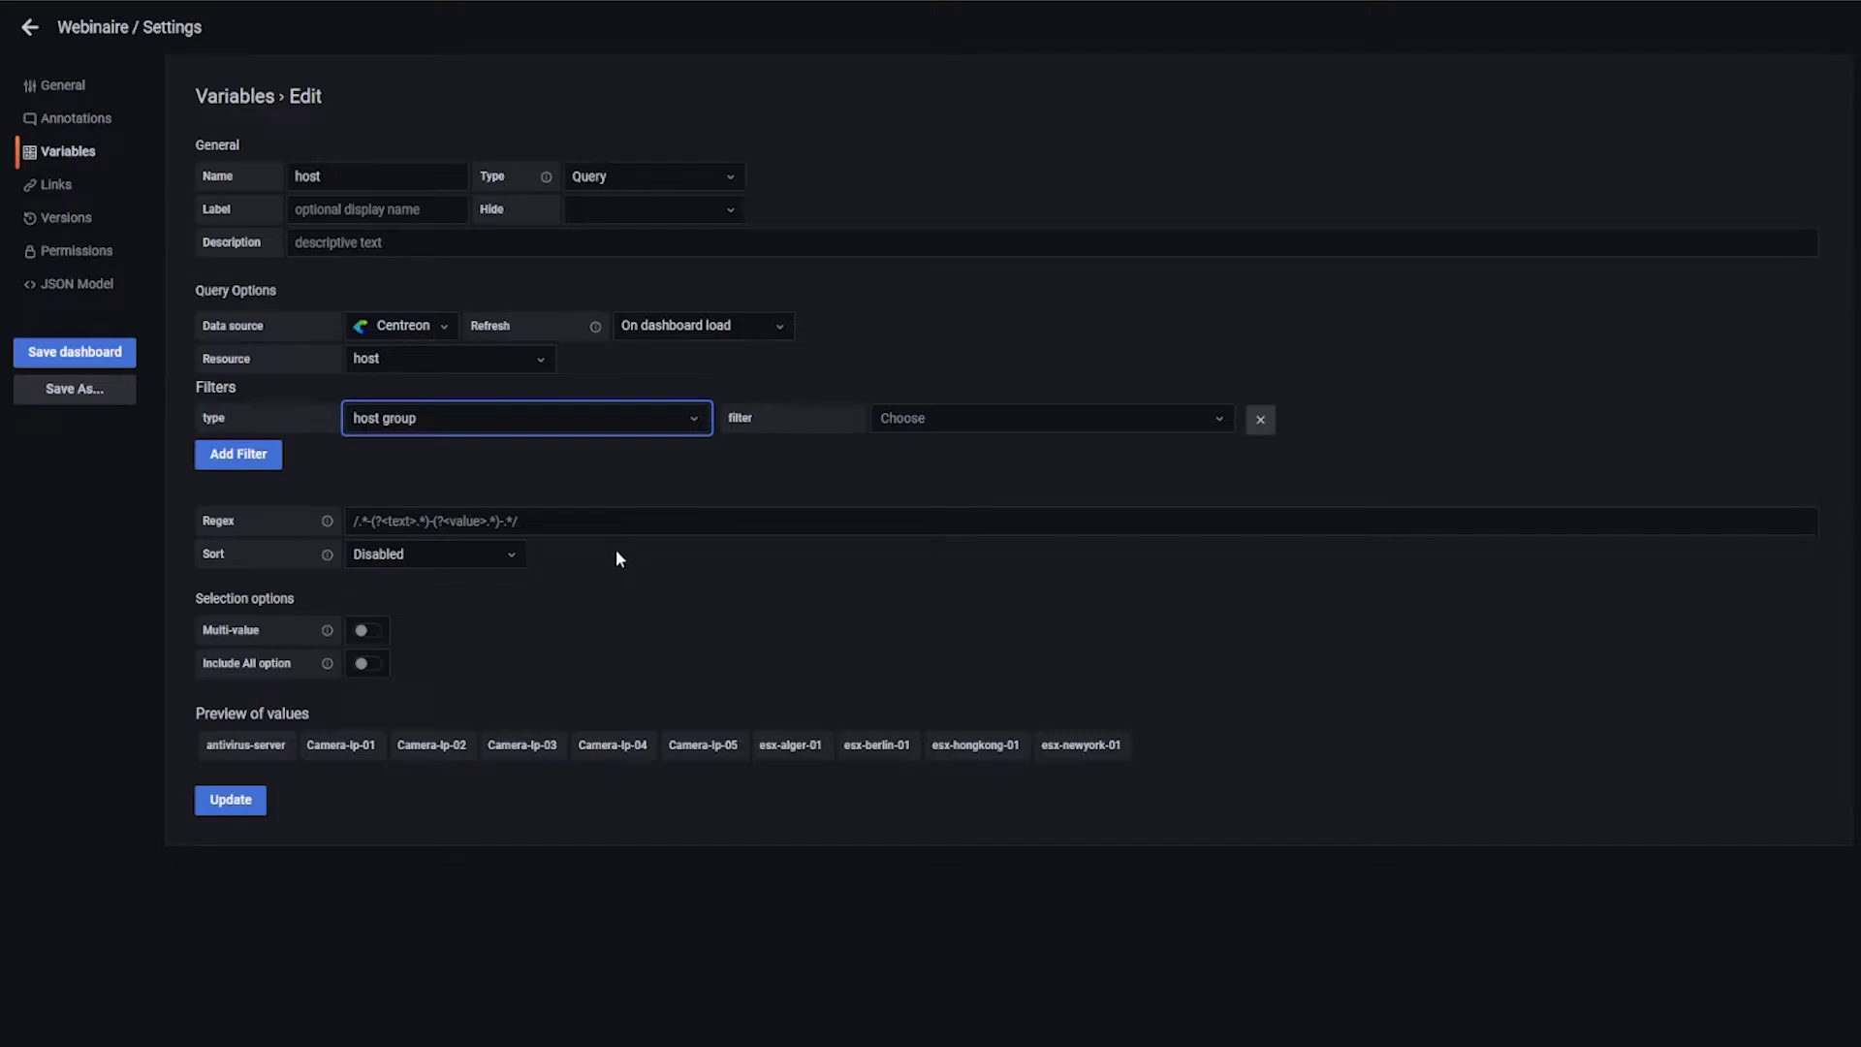
{"action": "left_click", "coordinate": [1036, 418]}
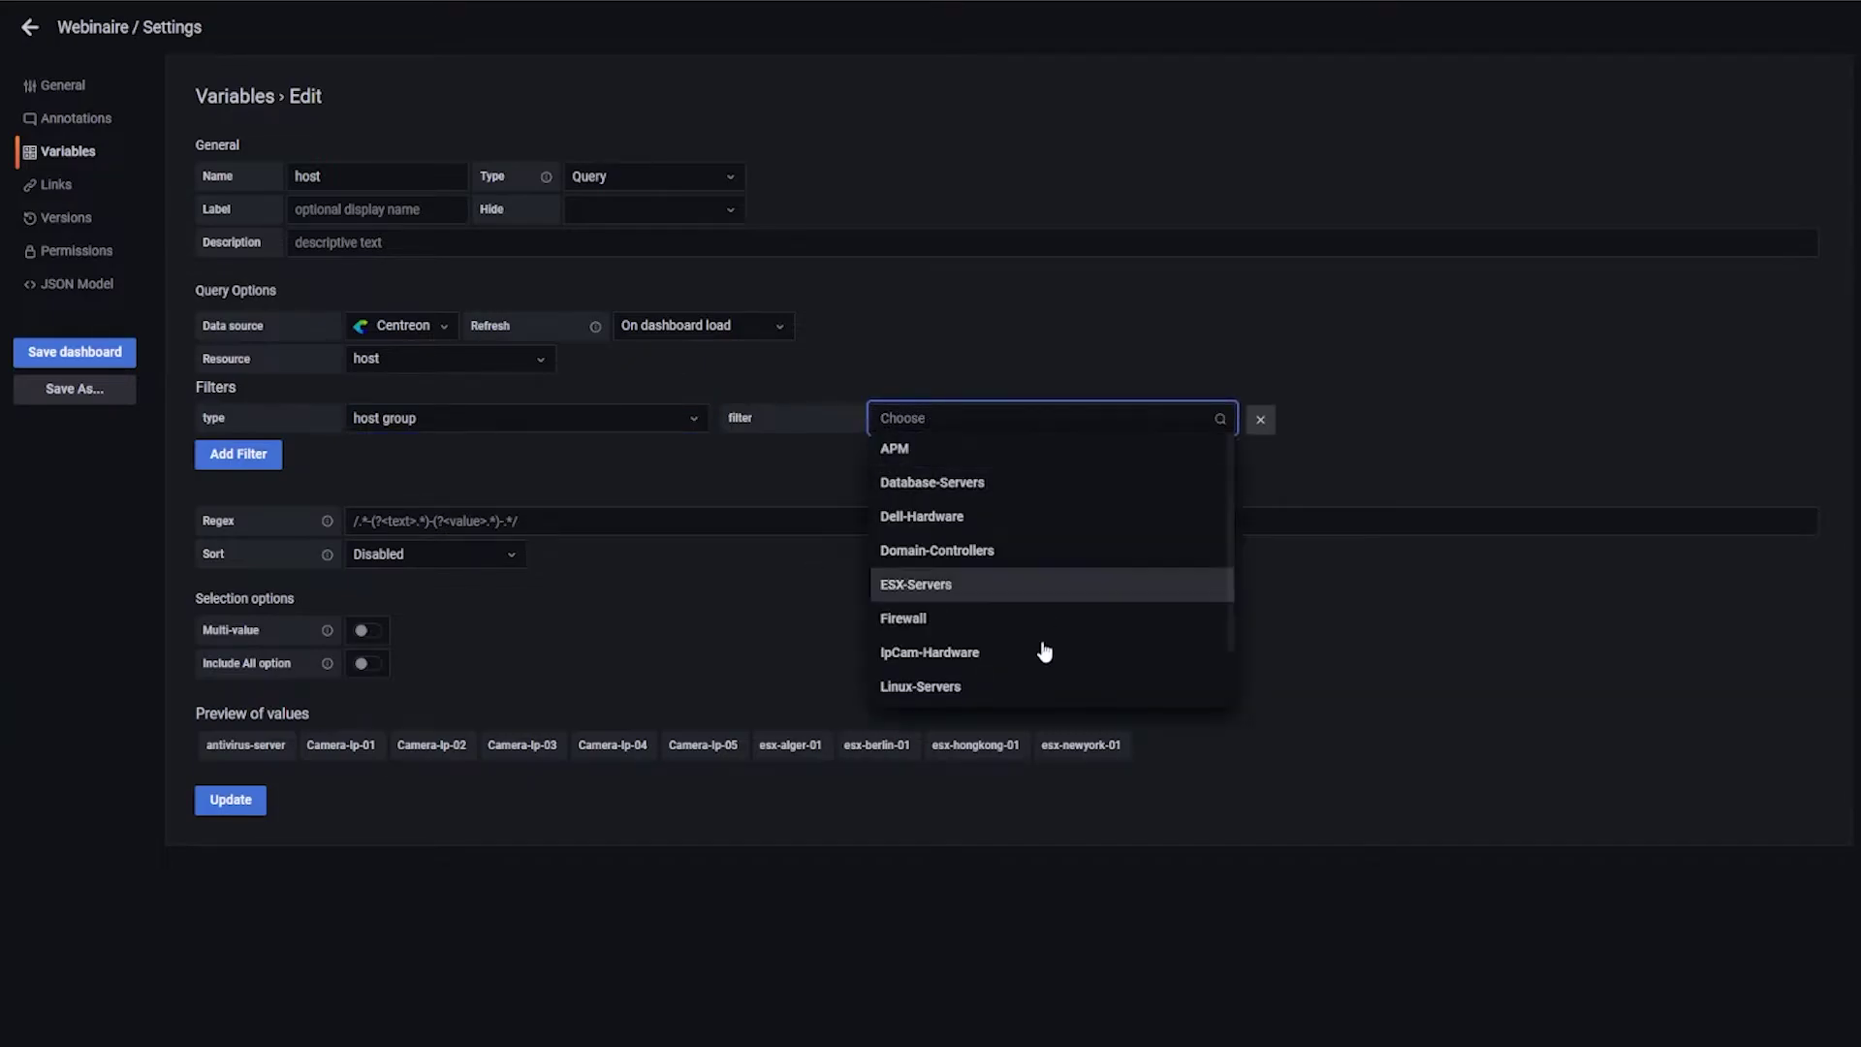
{"action": "scroll", "coordinate": [1051, 631], "scroll_direction": "down", "scroll_amount": 2}
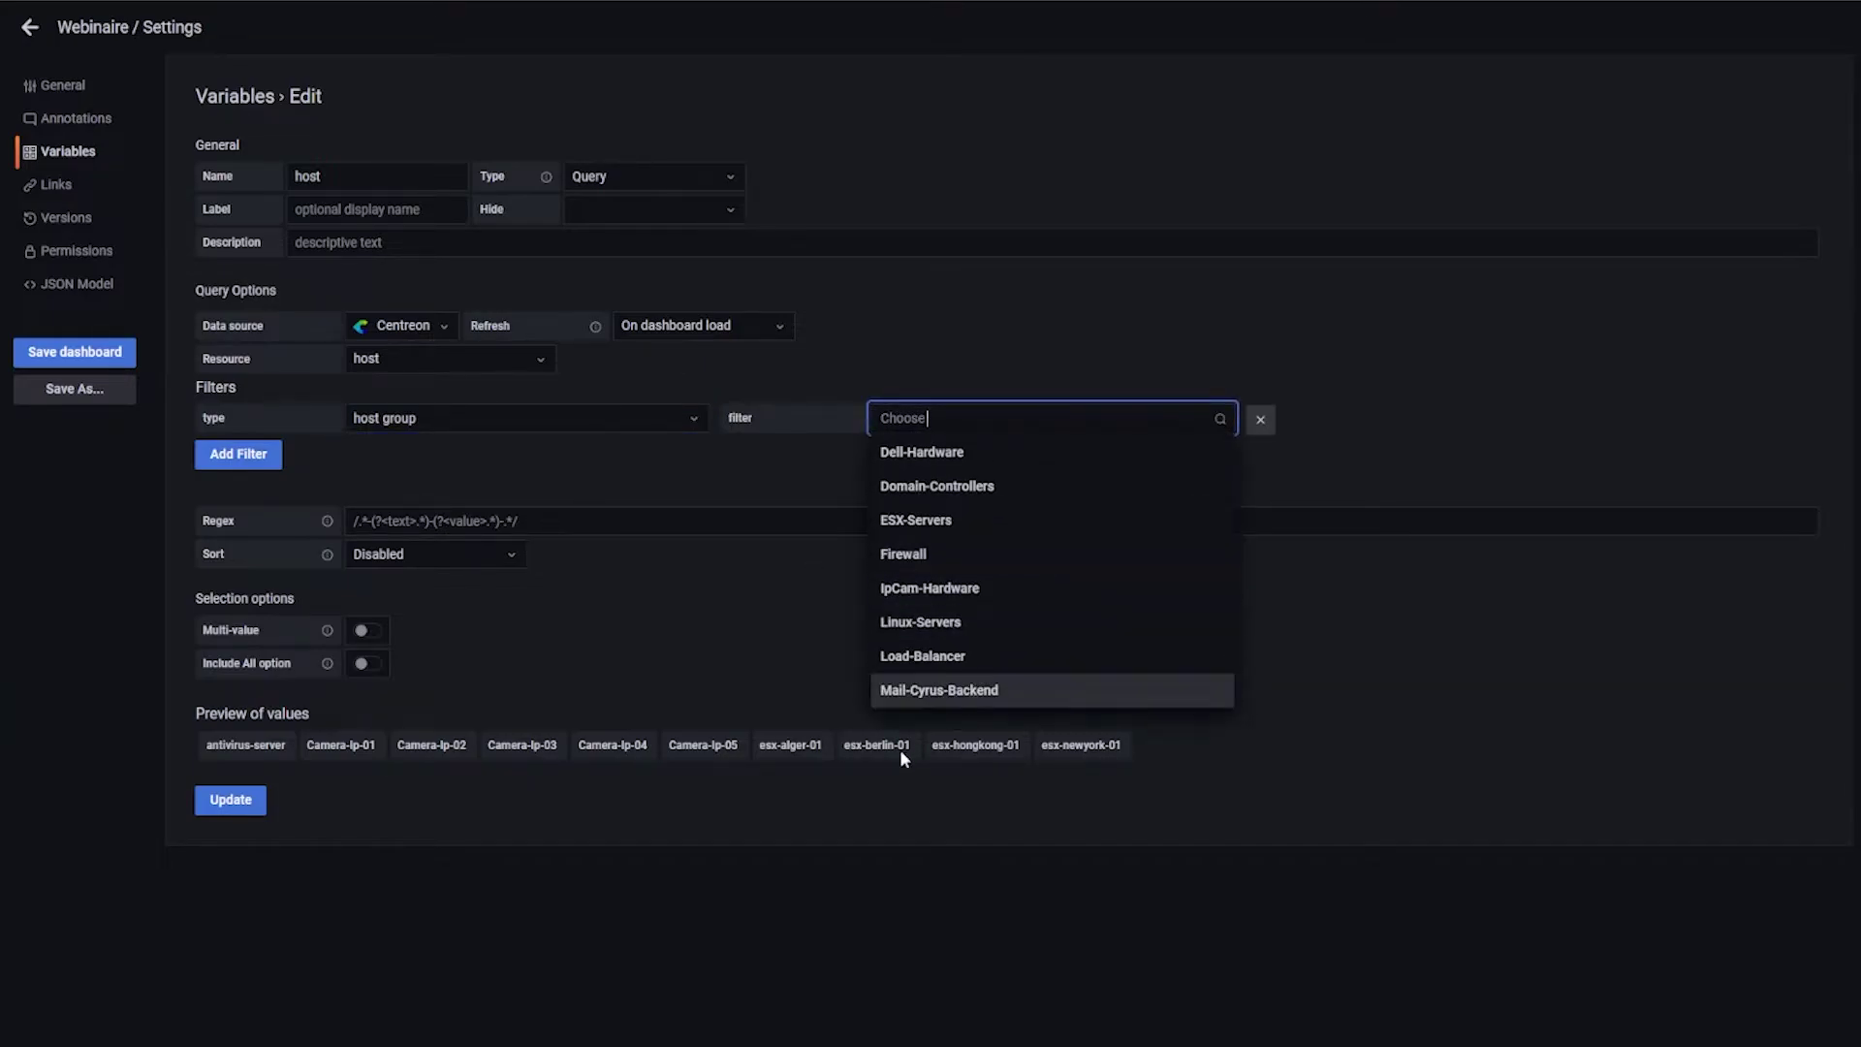
{"action": "left_click", "coordinate": [979, 691]}
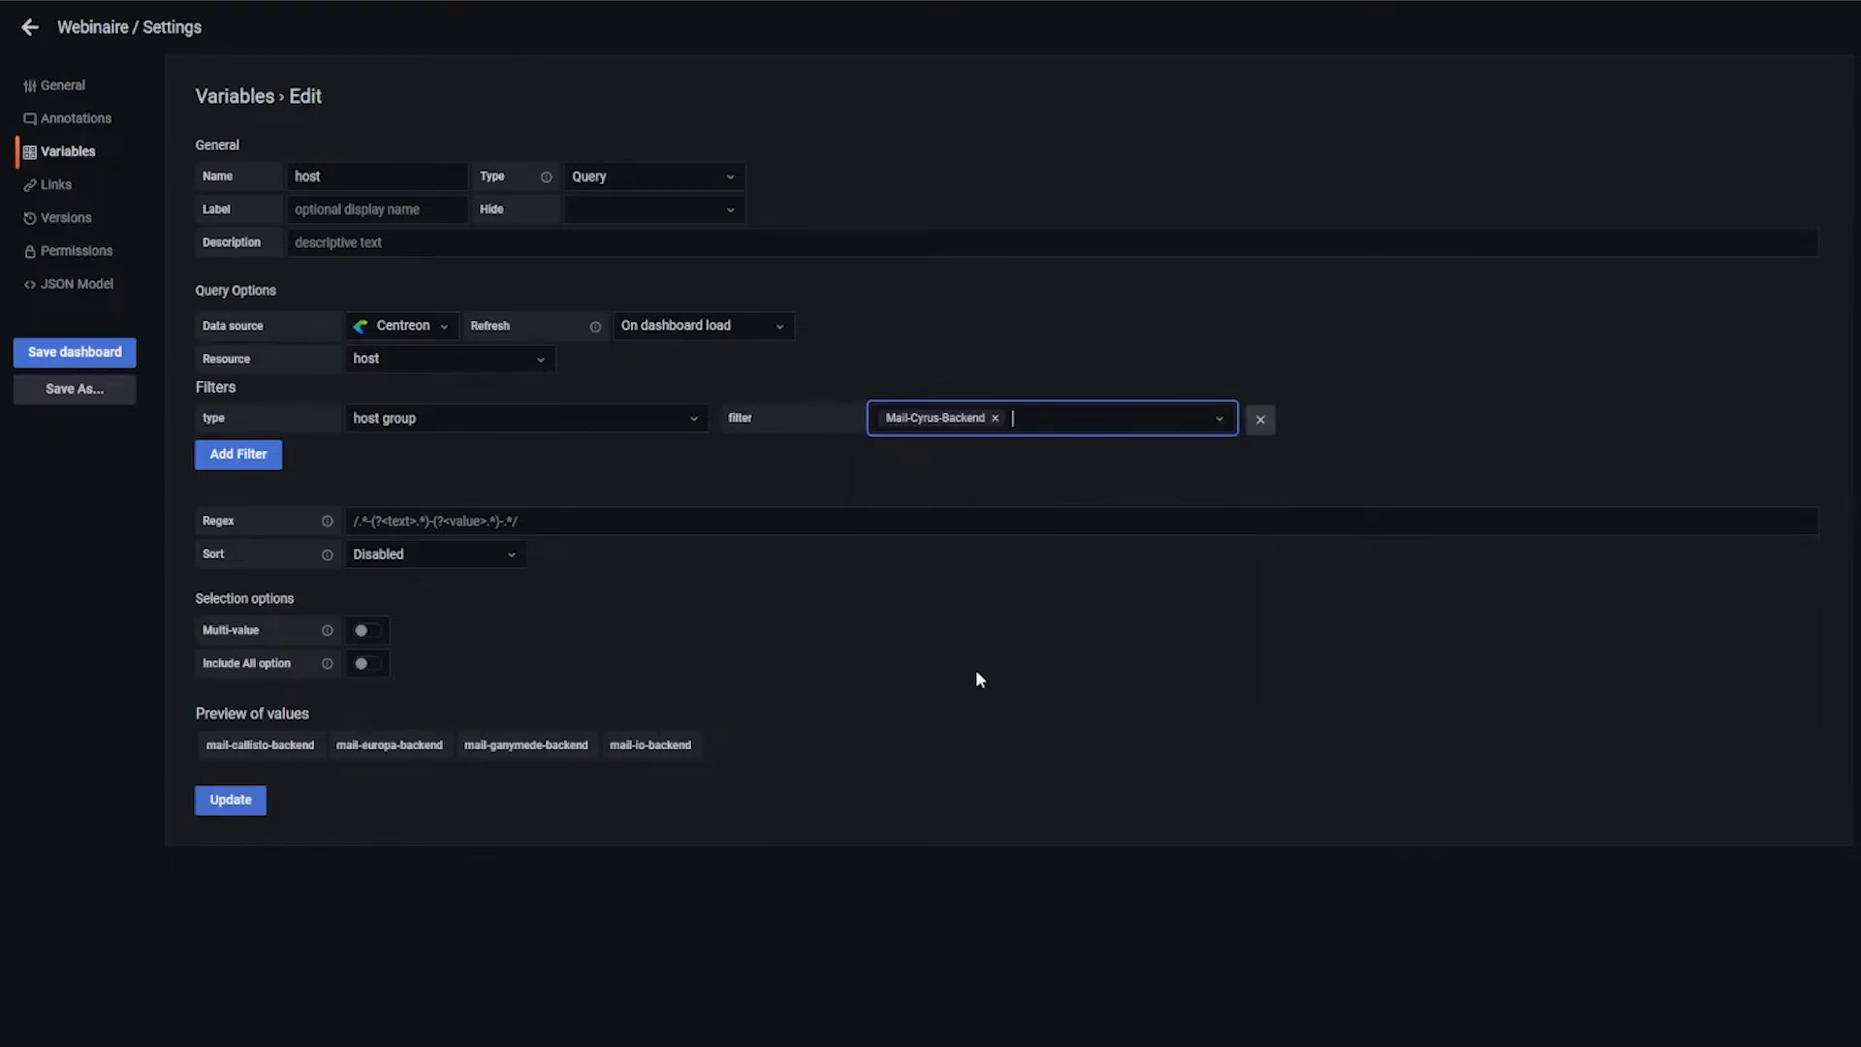
{"action": "left_click", "coordinate": [200, 811]}
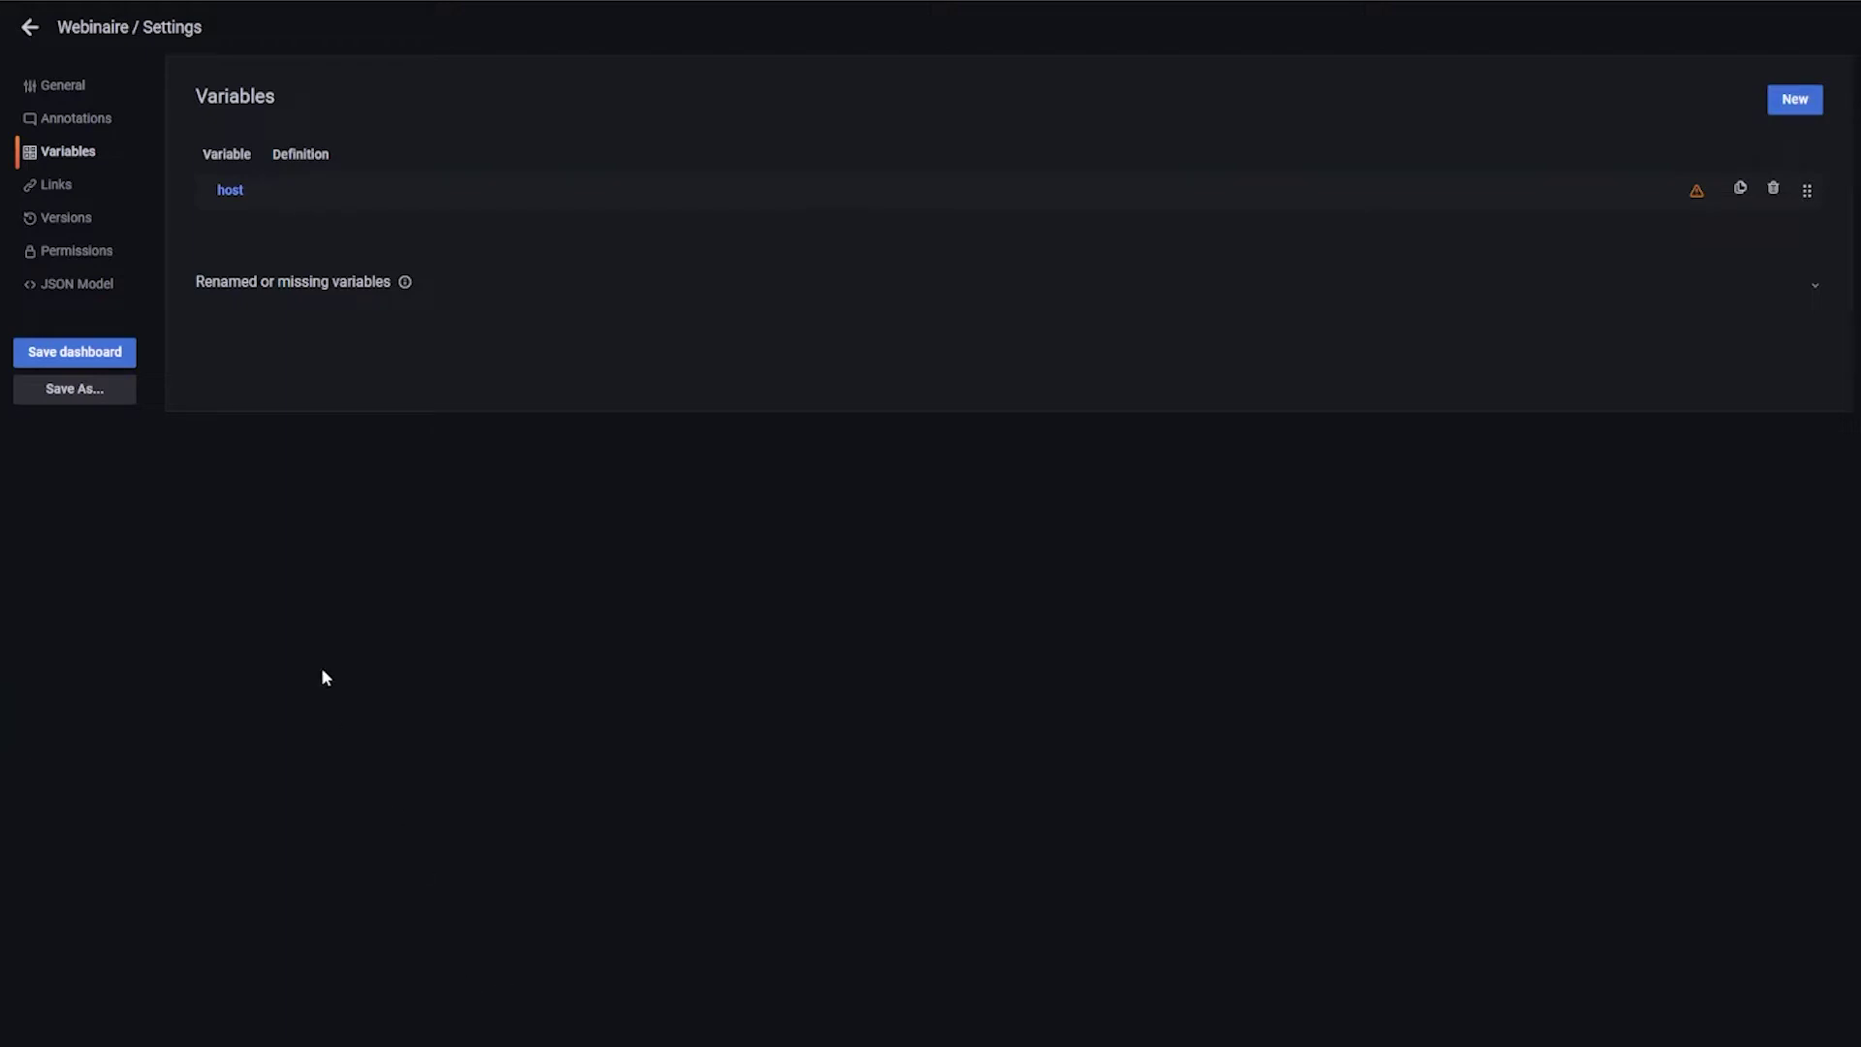
- Save the dashboard with the new variable and return to the Webinaire dashboard
{"action": "left_click", "coordinate": [107, 358]}
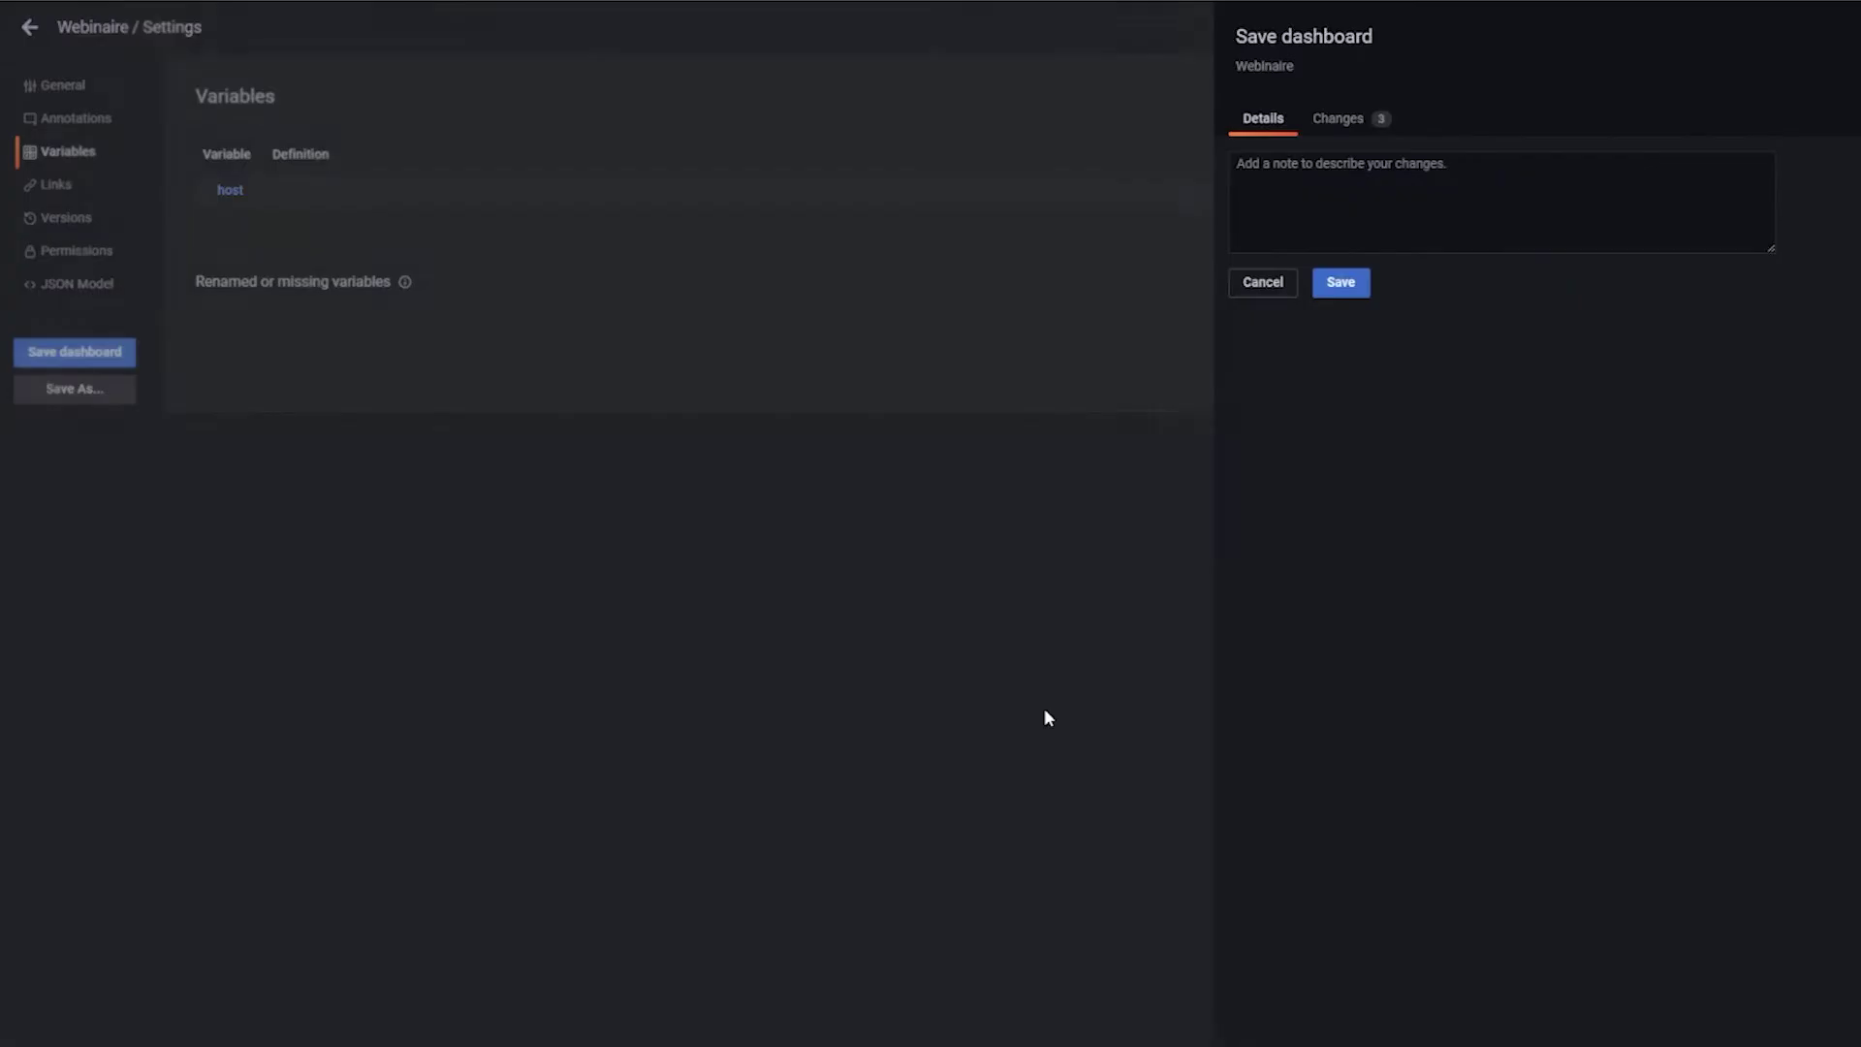
{"action": "left_click", "coordinate": [1250, 287]}
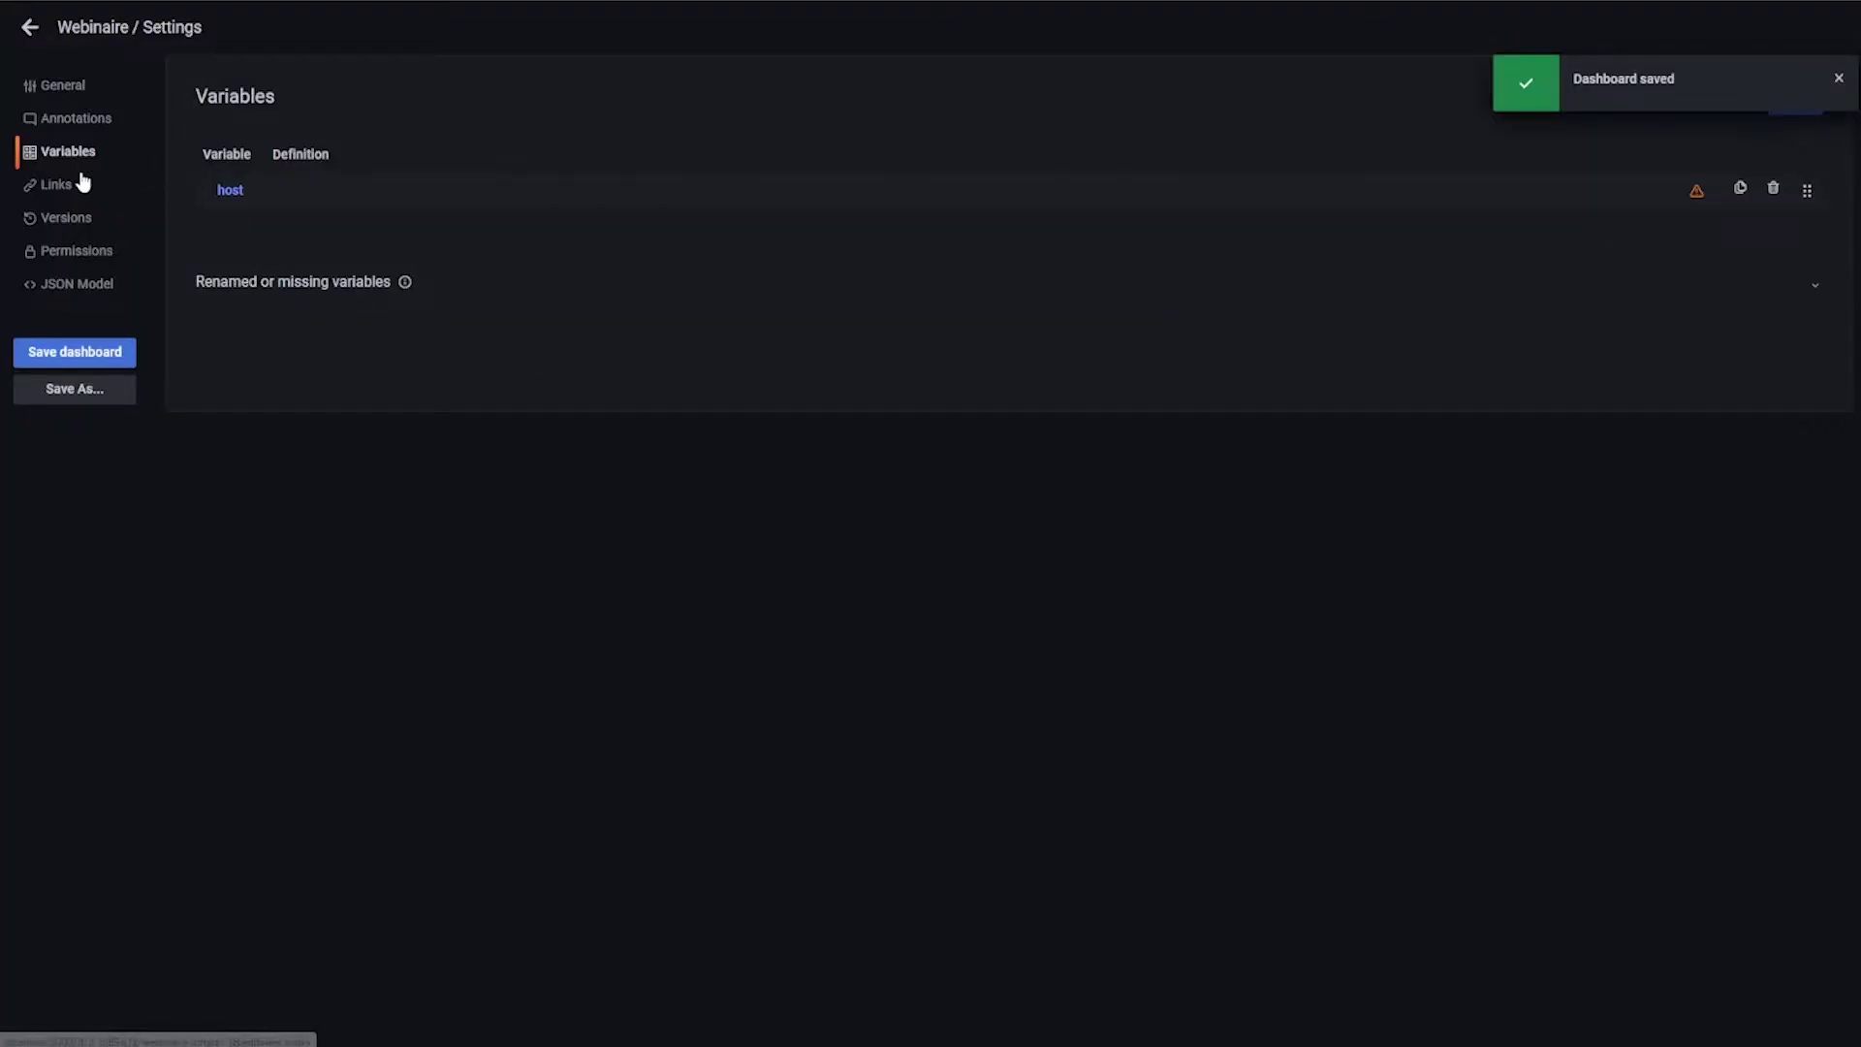
{"action": "left_click", "coordinate": [30, 27]}
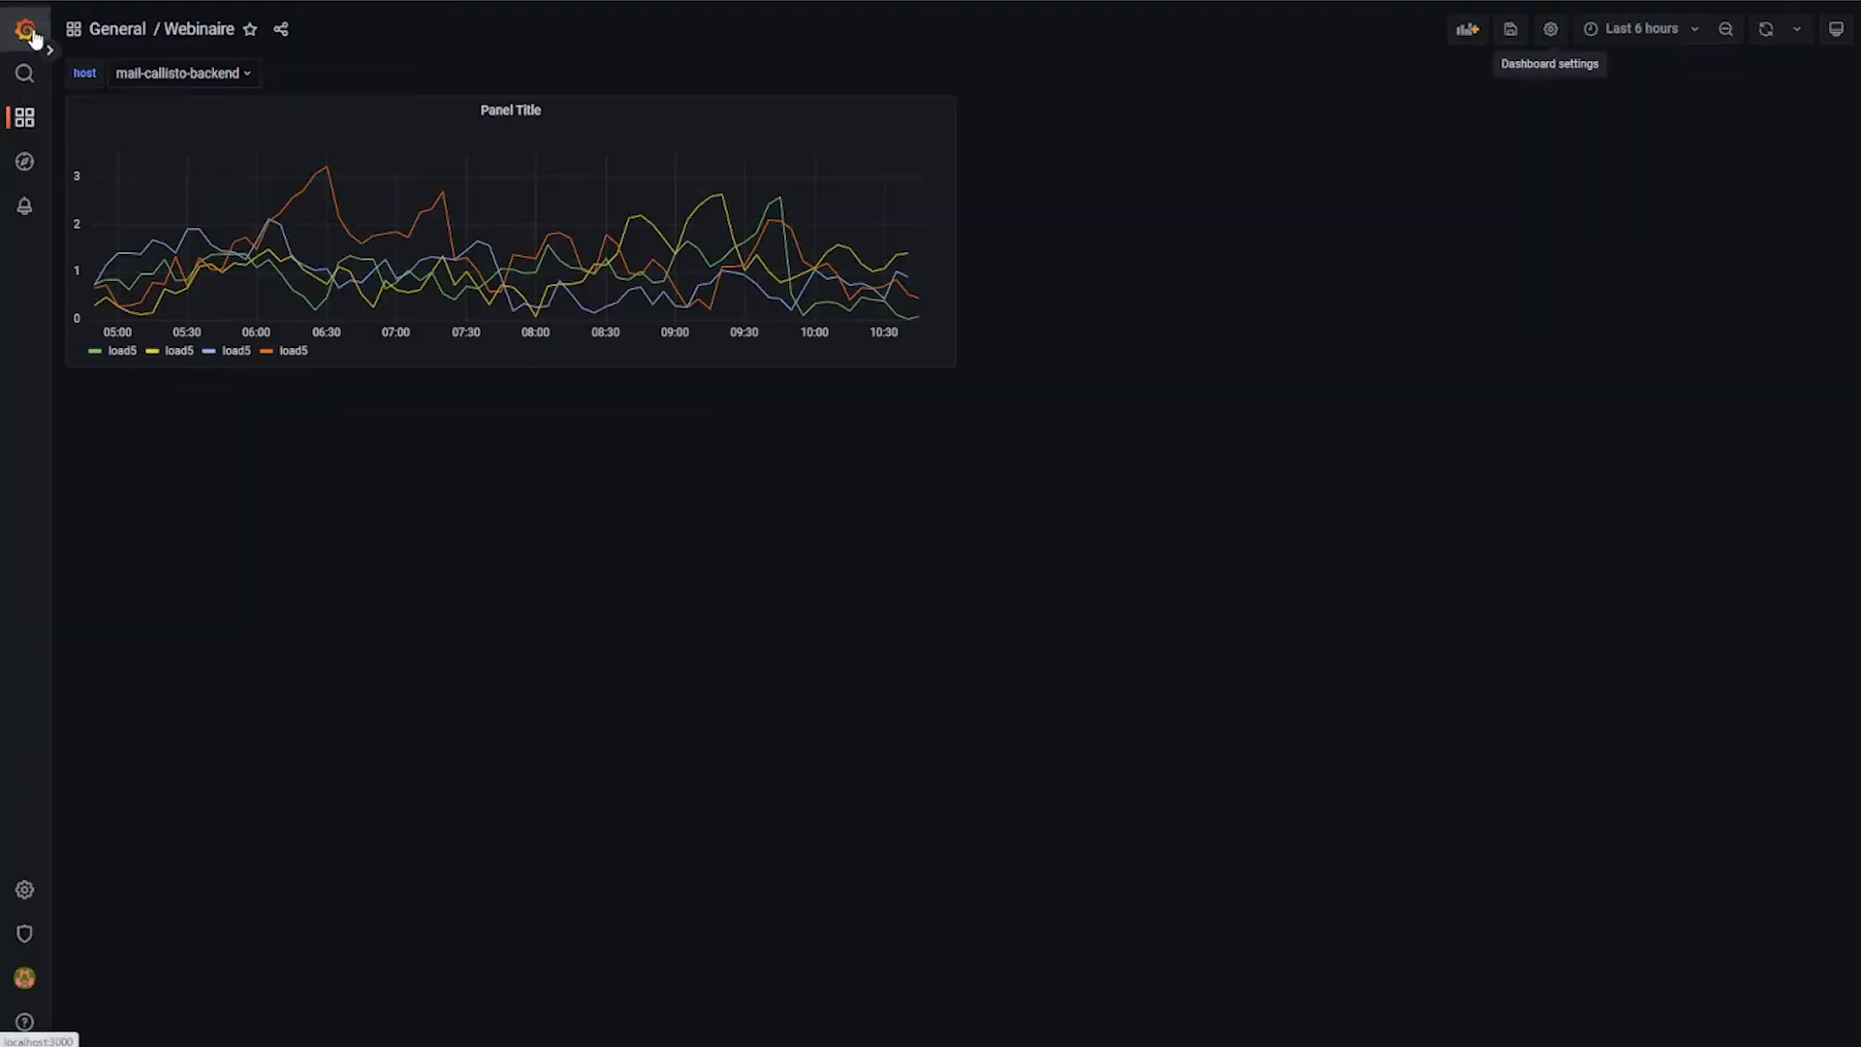
- Open the load5 panel for editing and remove the host group filter from query A
{"action": "left_click", "coordinate": [628, 116]}
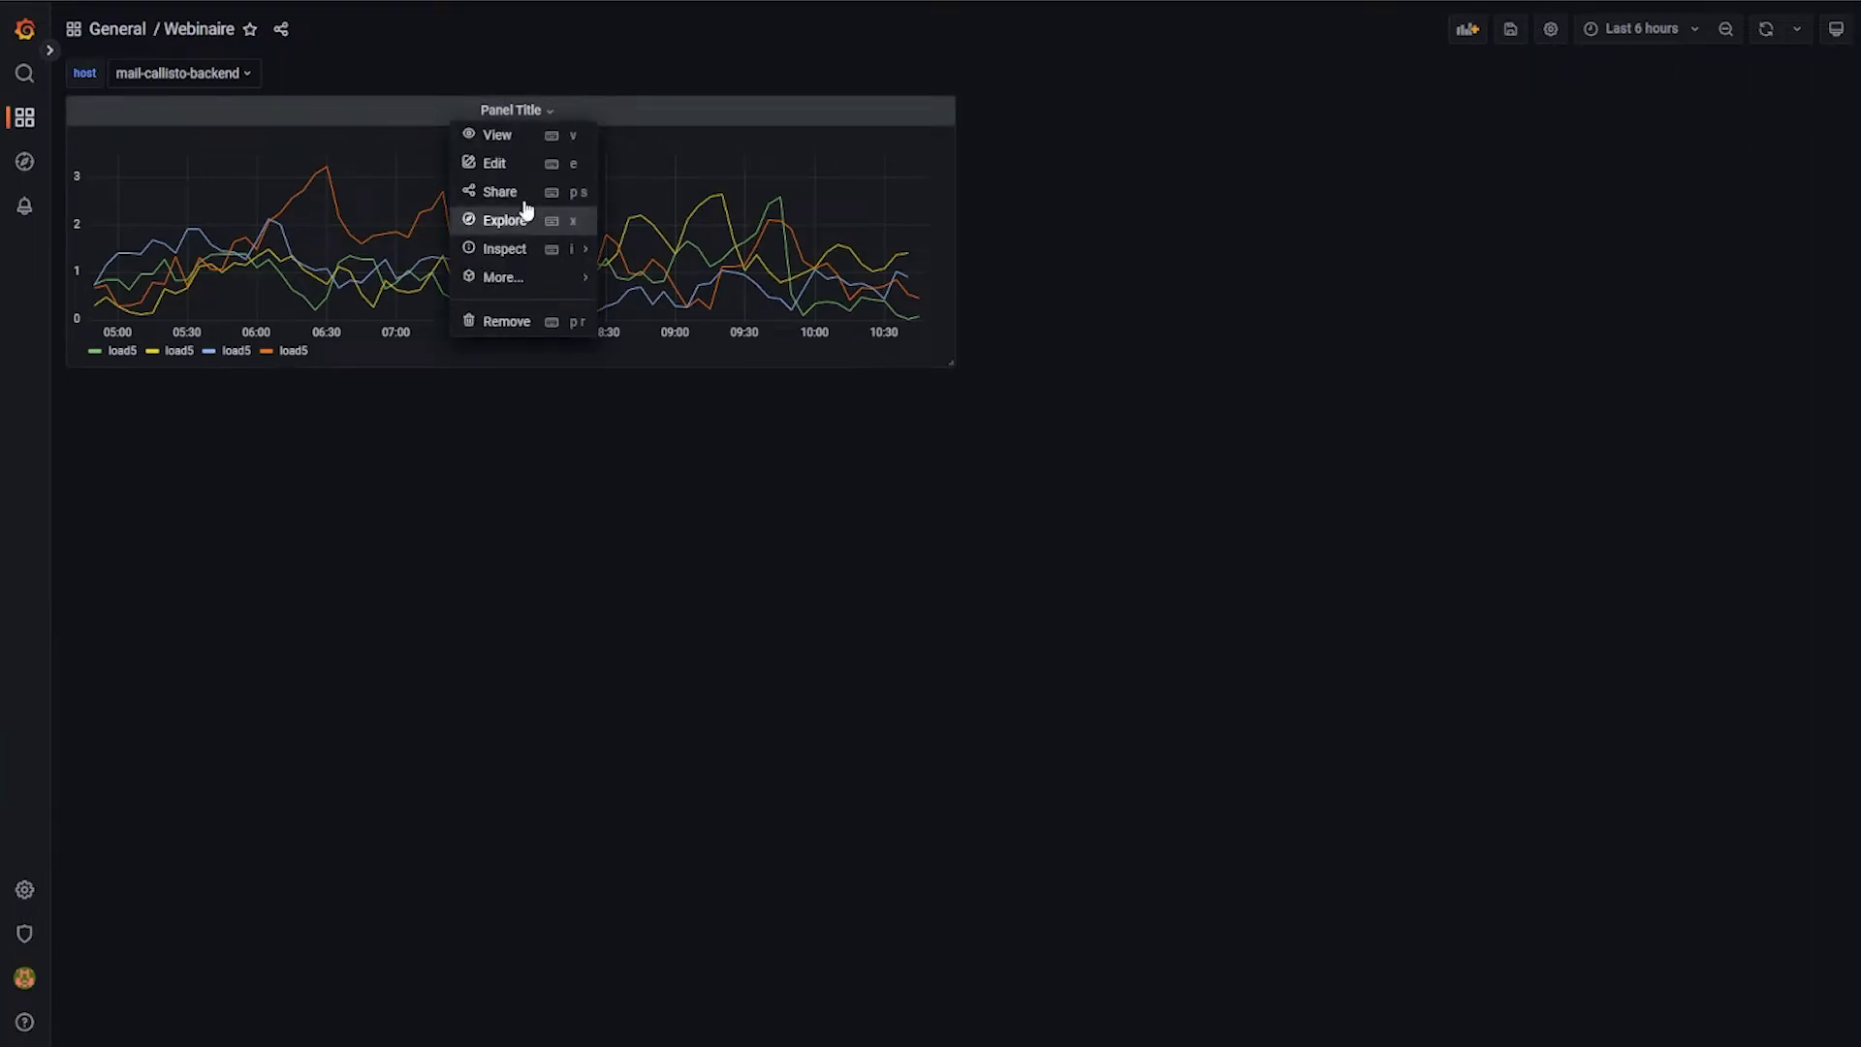
{"action": "key", "text": "e"}
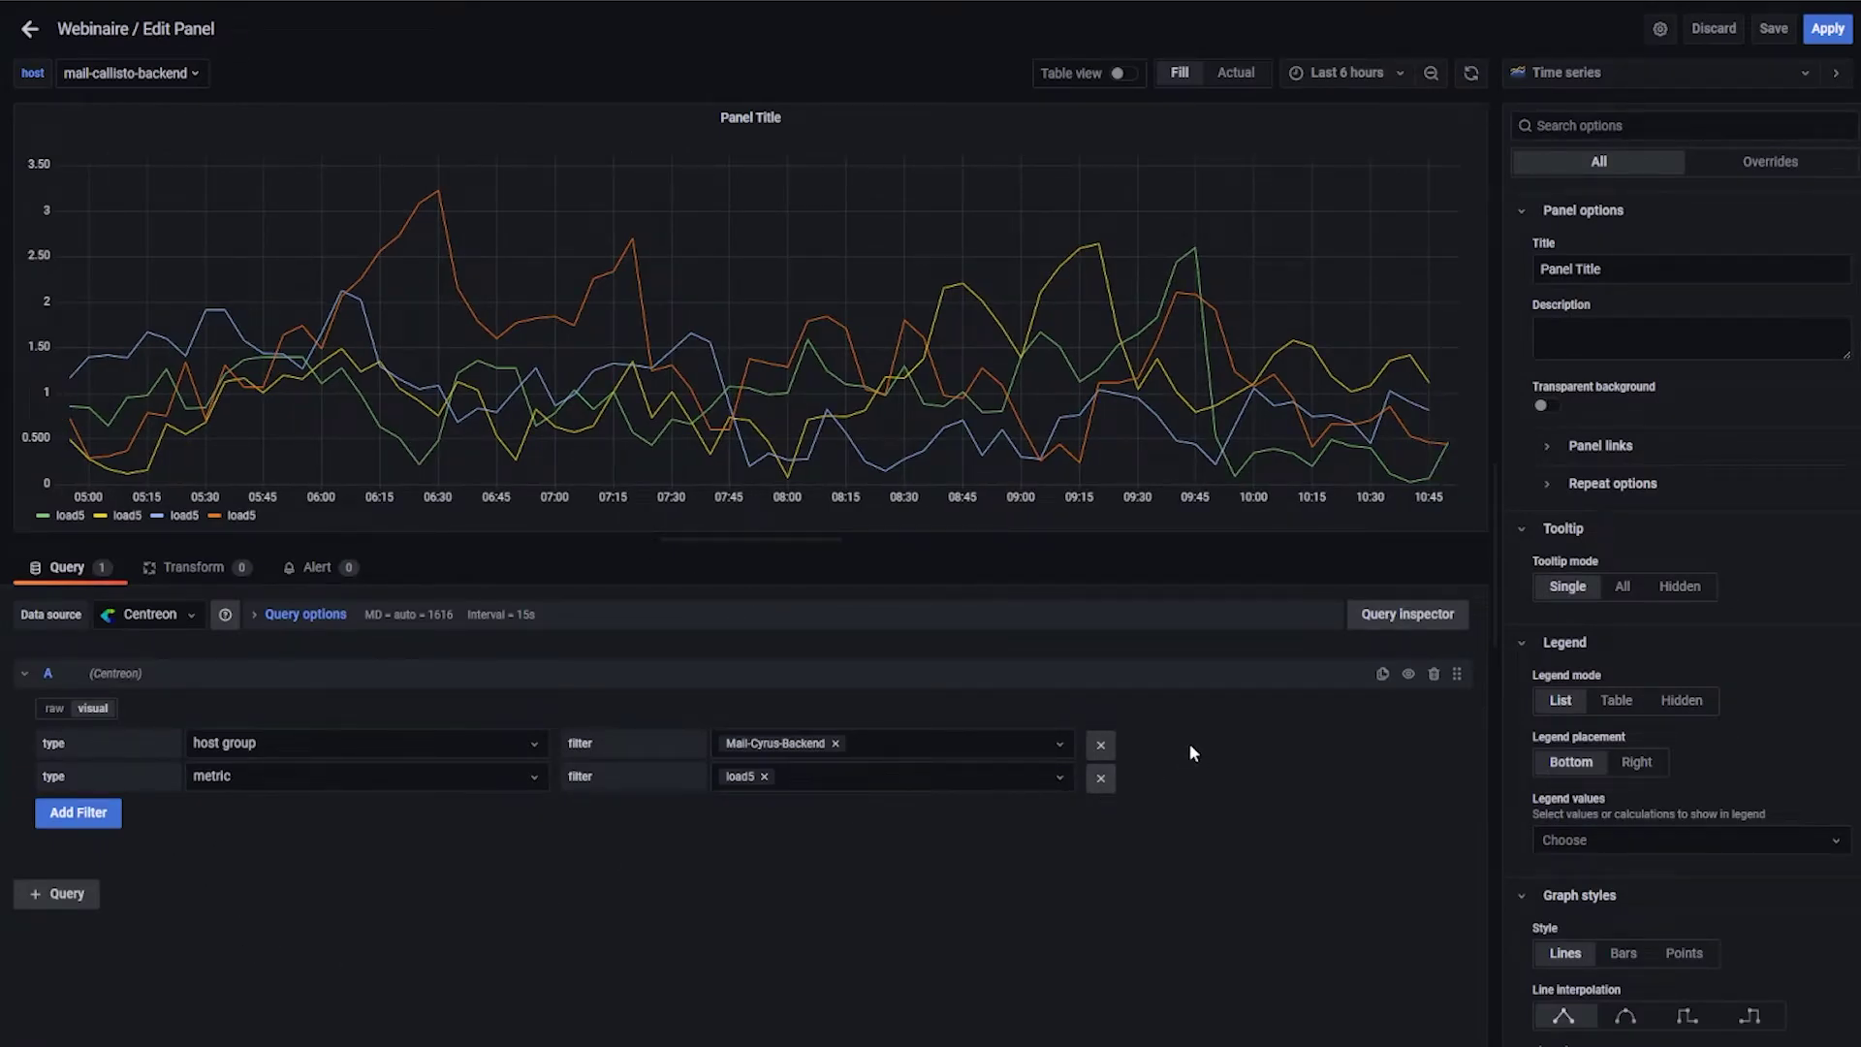
{"action": "left_click", "coordinate": [1101, 744]}
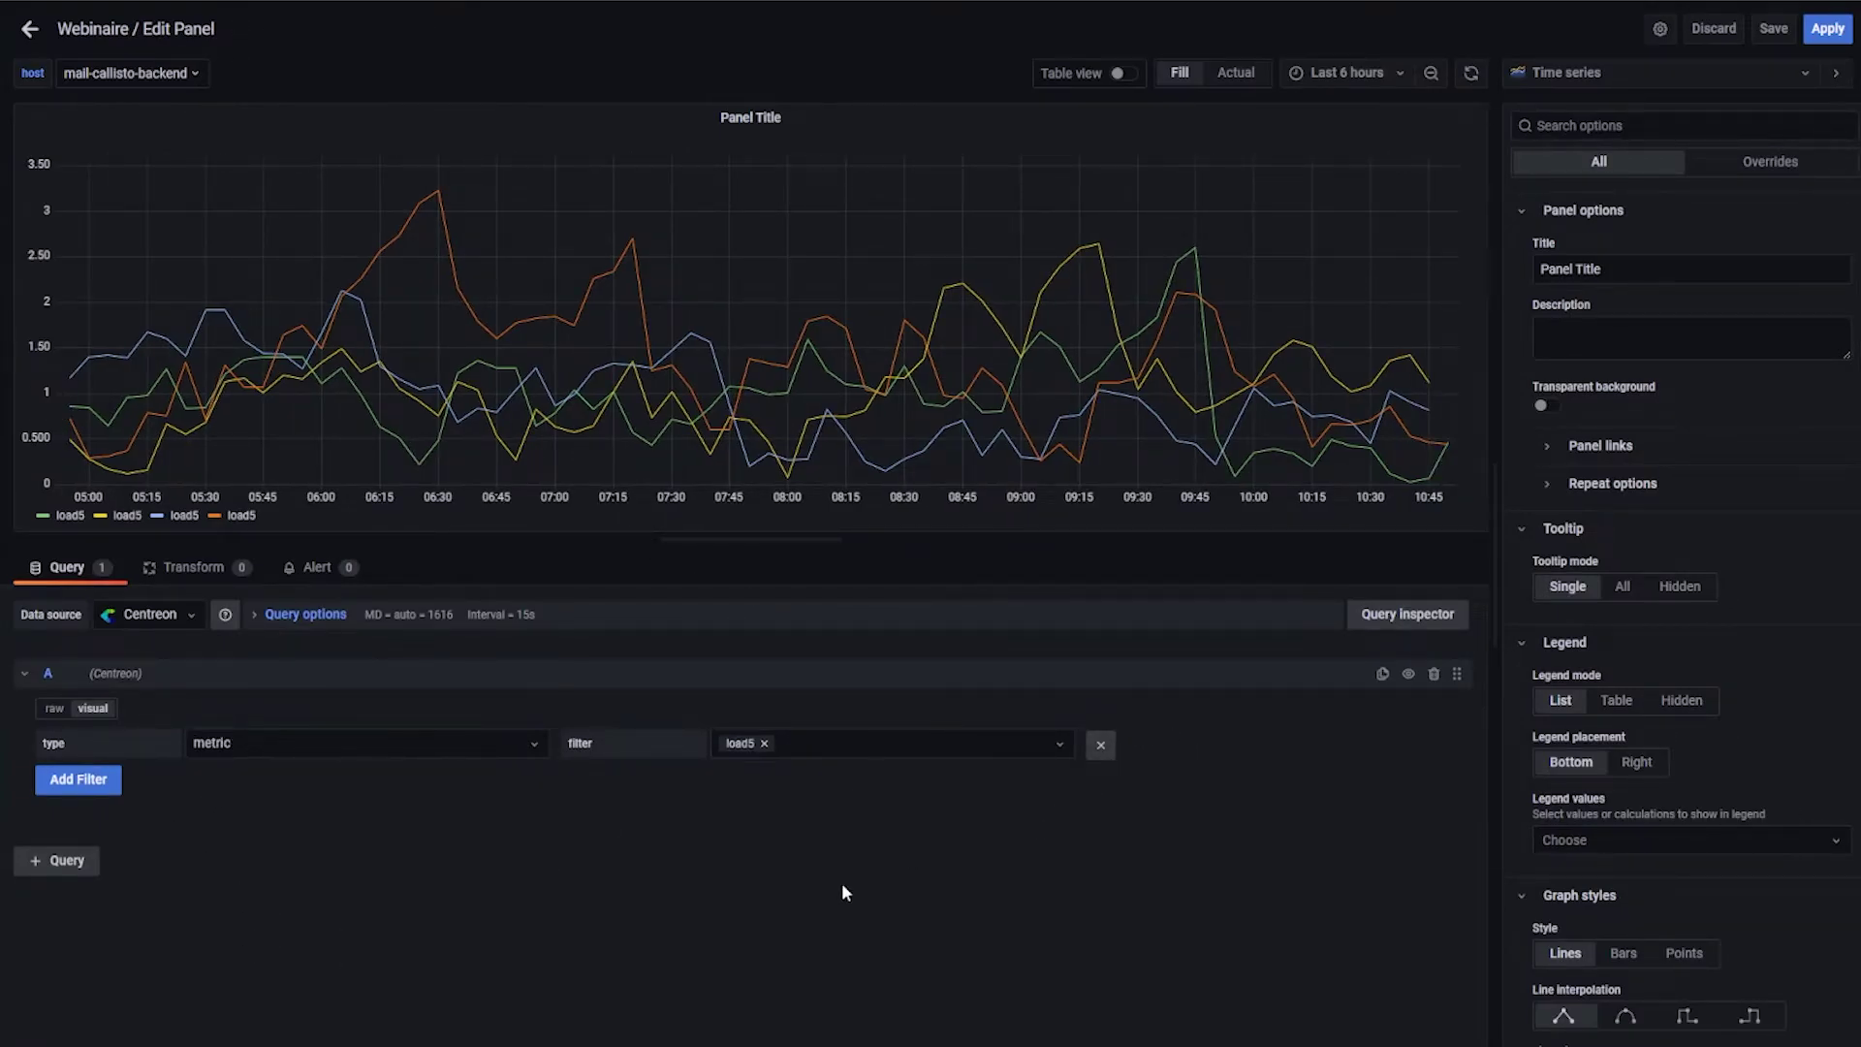
- Add a host filter set to the $host variable to query A
{"action": "left_click", "coordinate": [110, 793]}
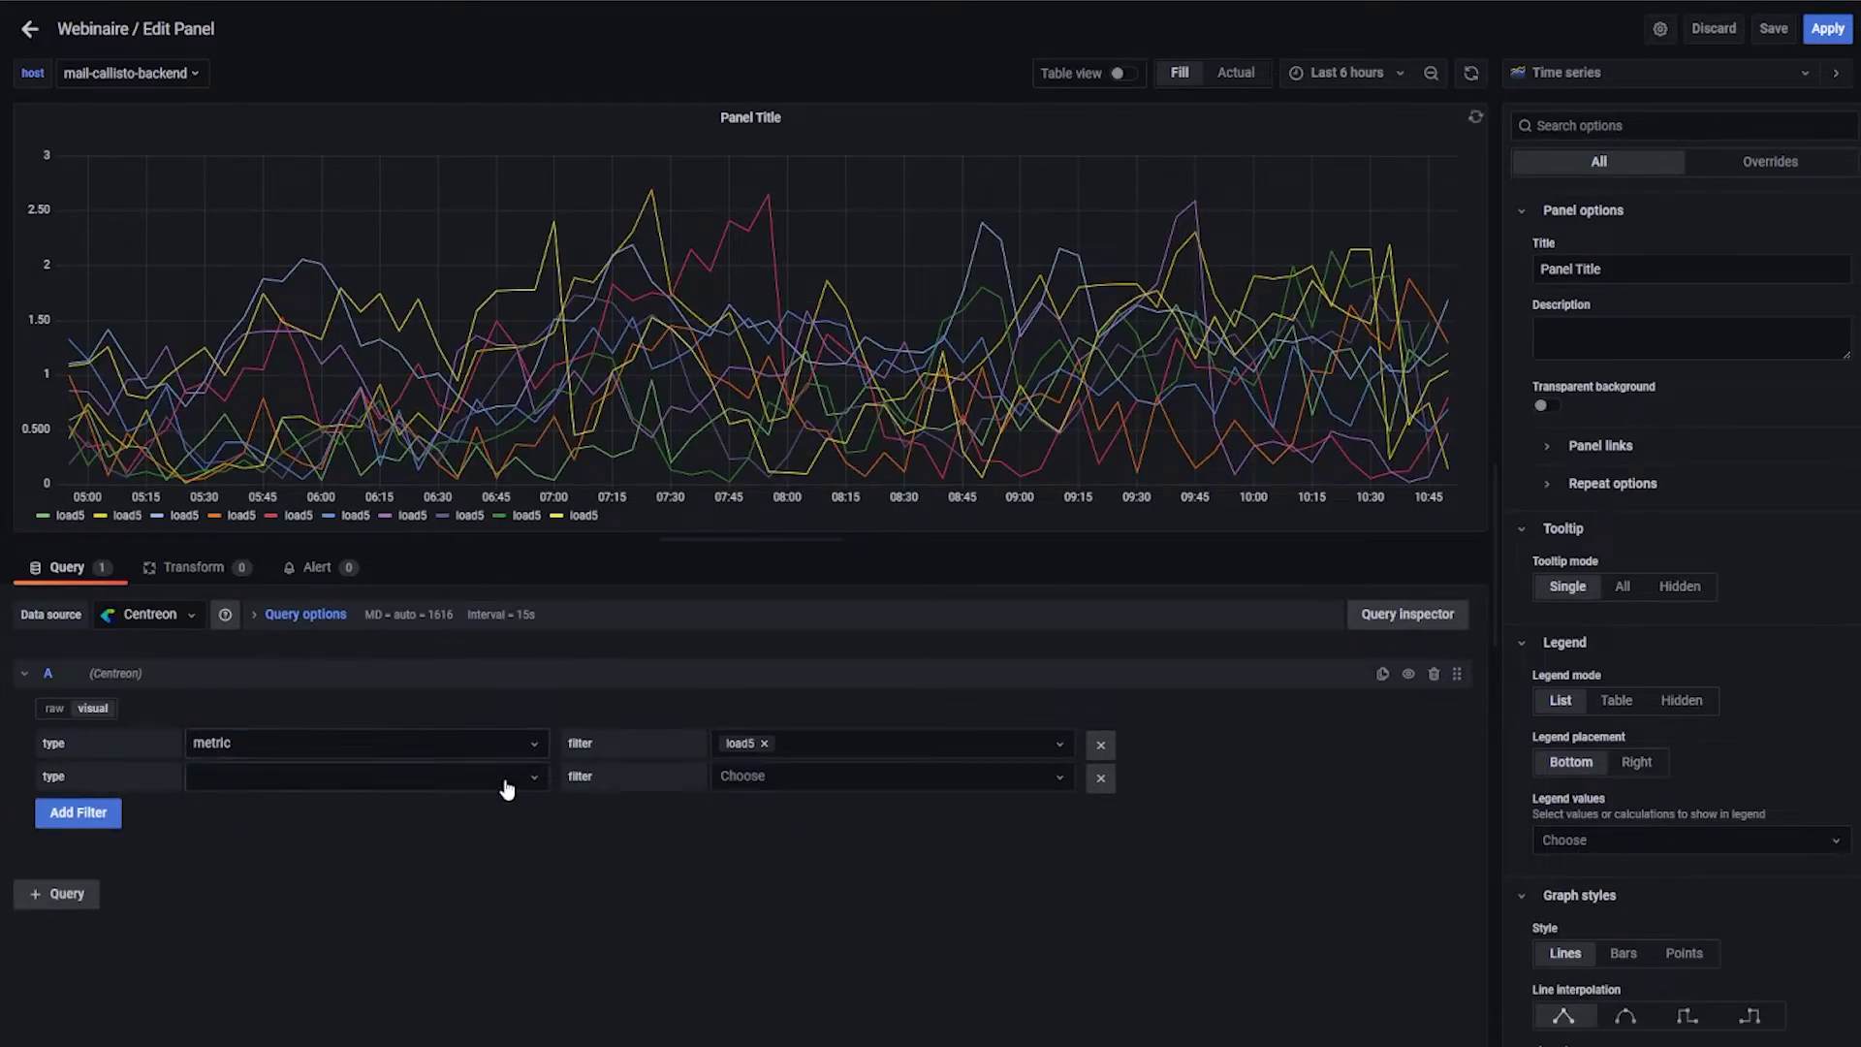
{"action": "left_click", "coordinate": [504, 777]}
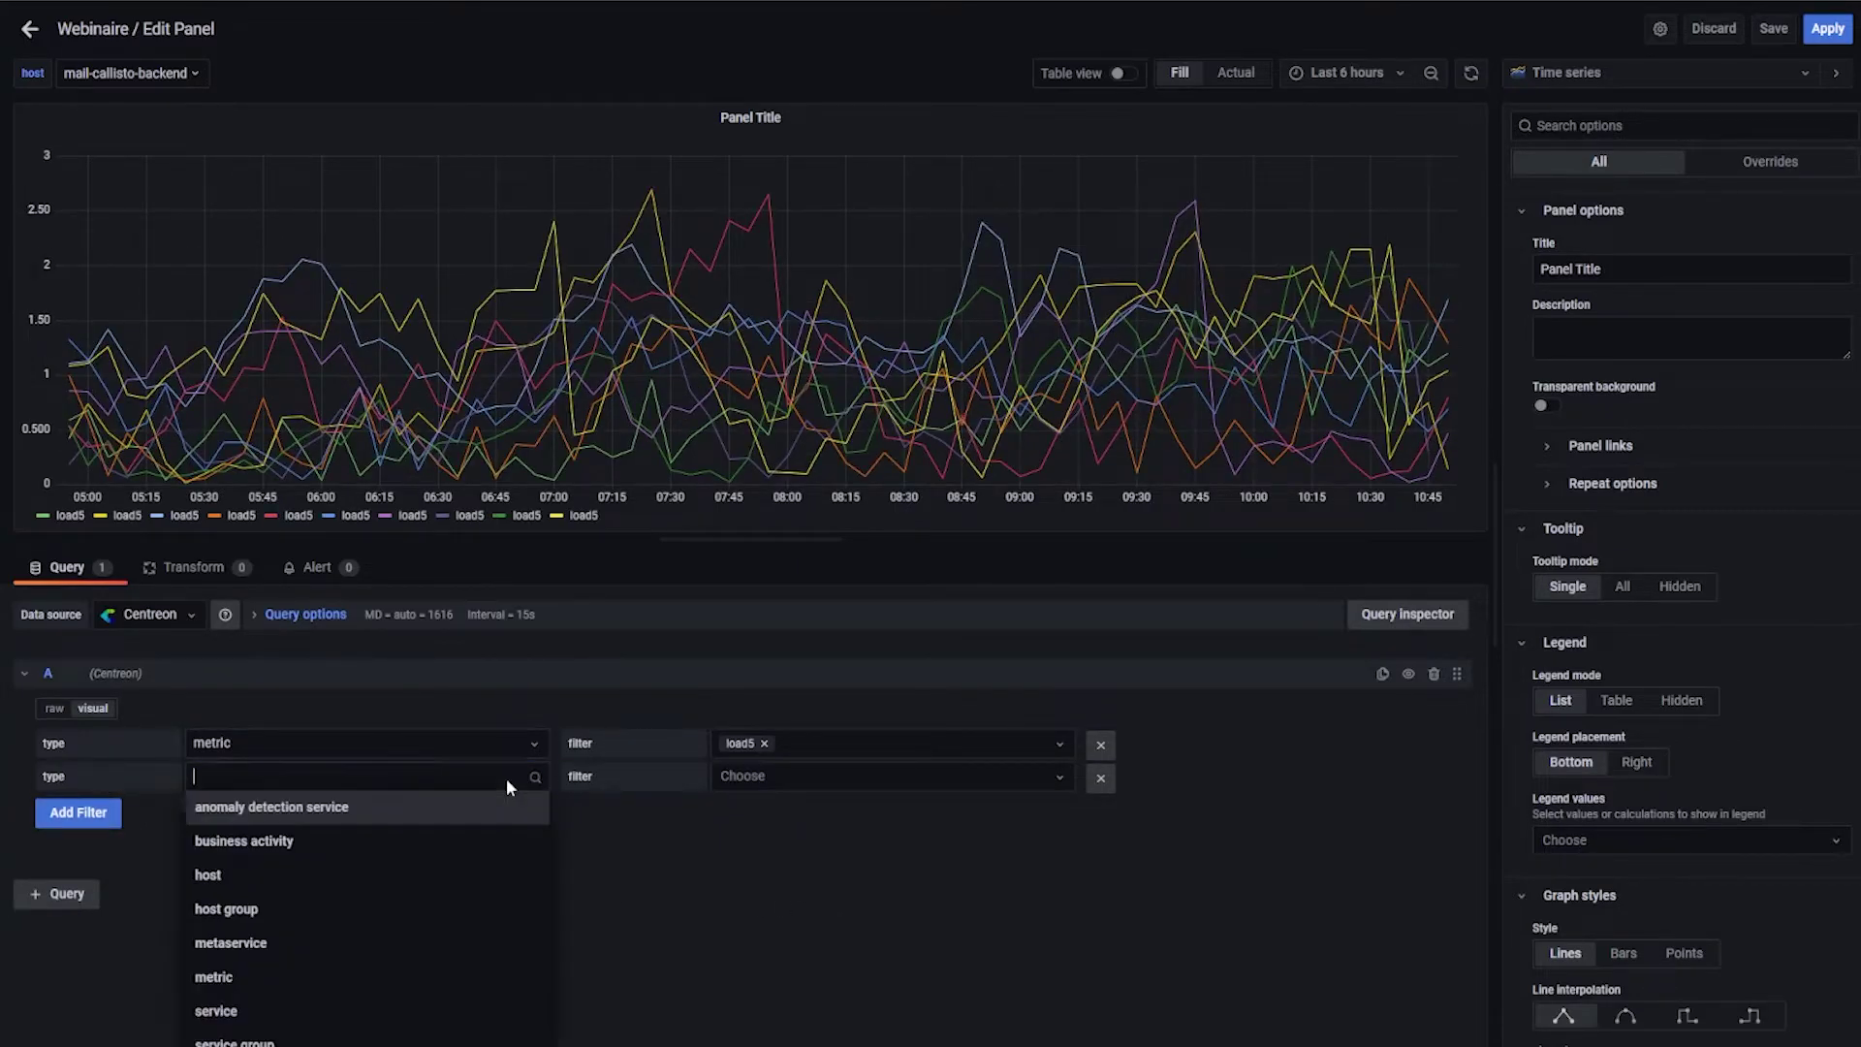
{"action": "left_click", "coordinate": [264, 881]}
{"action": "left_click", "coordinate": [824, 776]}
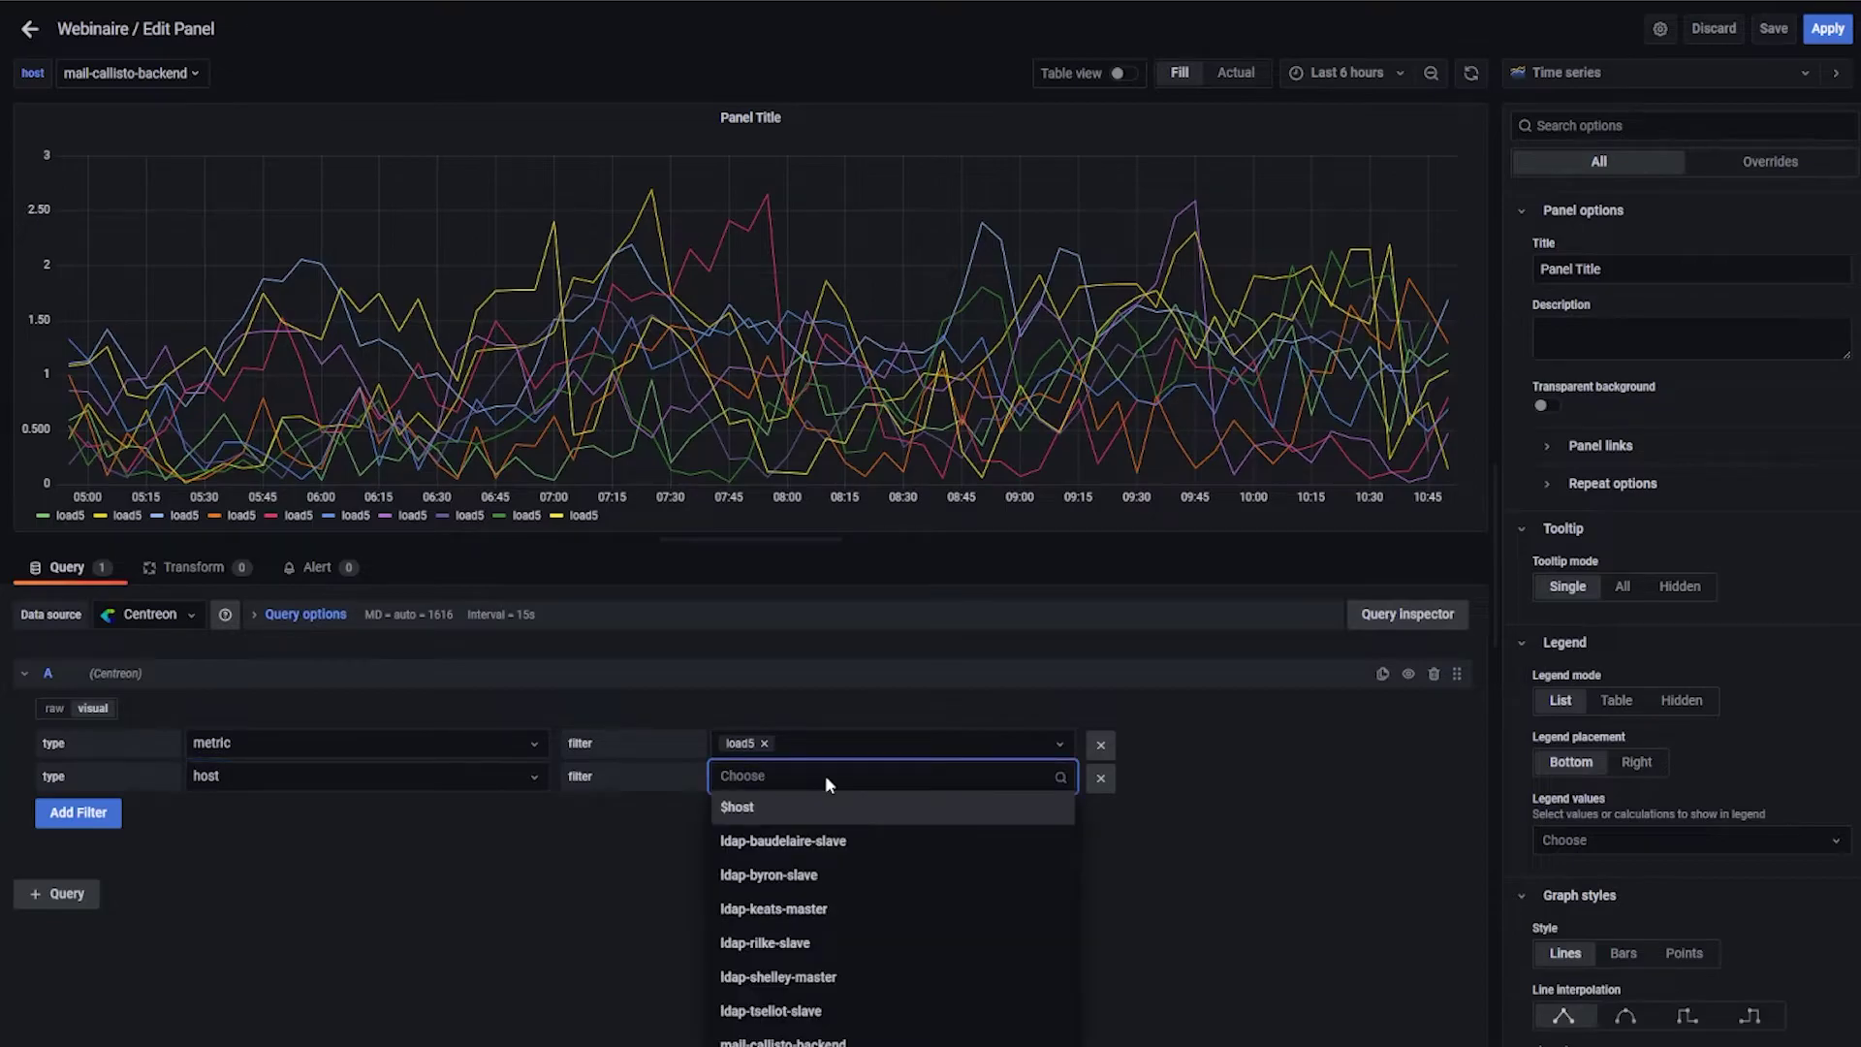
{"action": "left_click", "coordinate": [770, 807]}
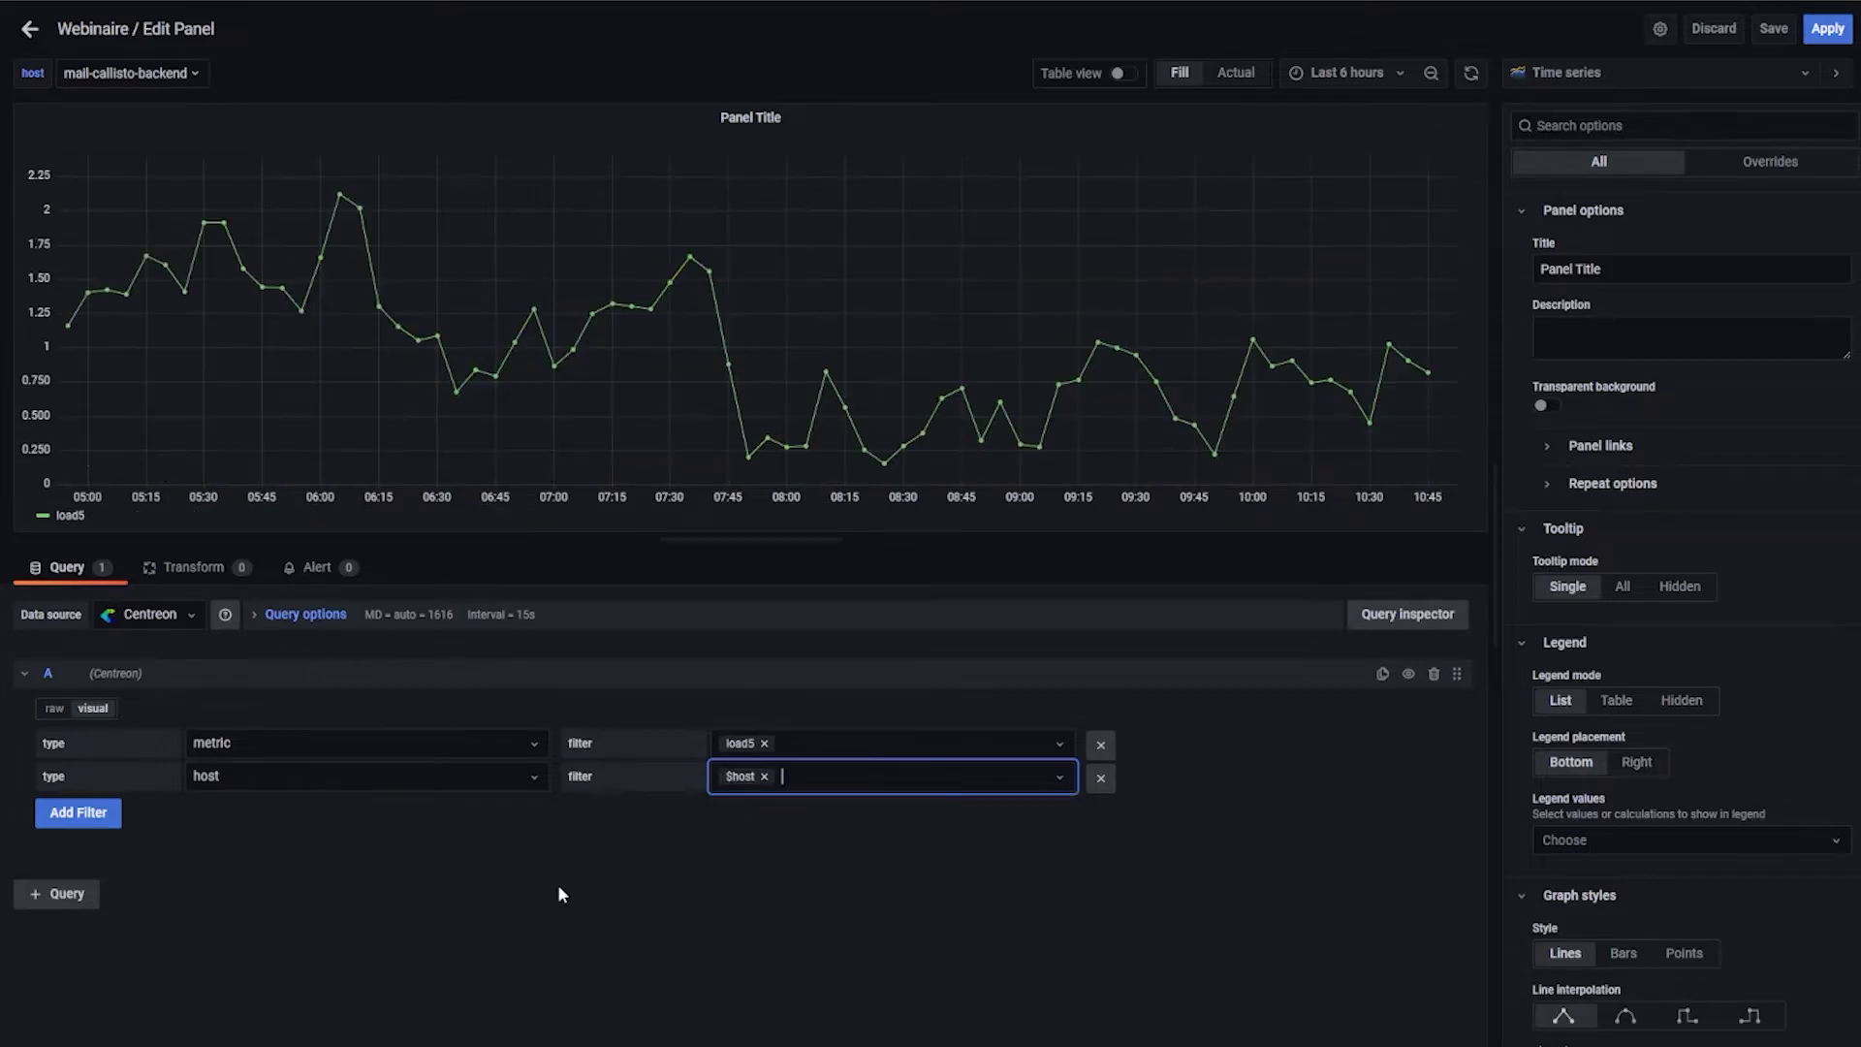
- Add one more blank filter row, apply the panel changes and view the host variable's choices on the dashboard
{"action": "left_click", "coordinate": [81, 812]}
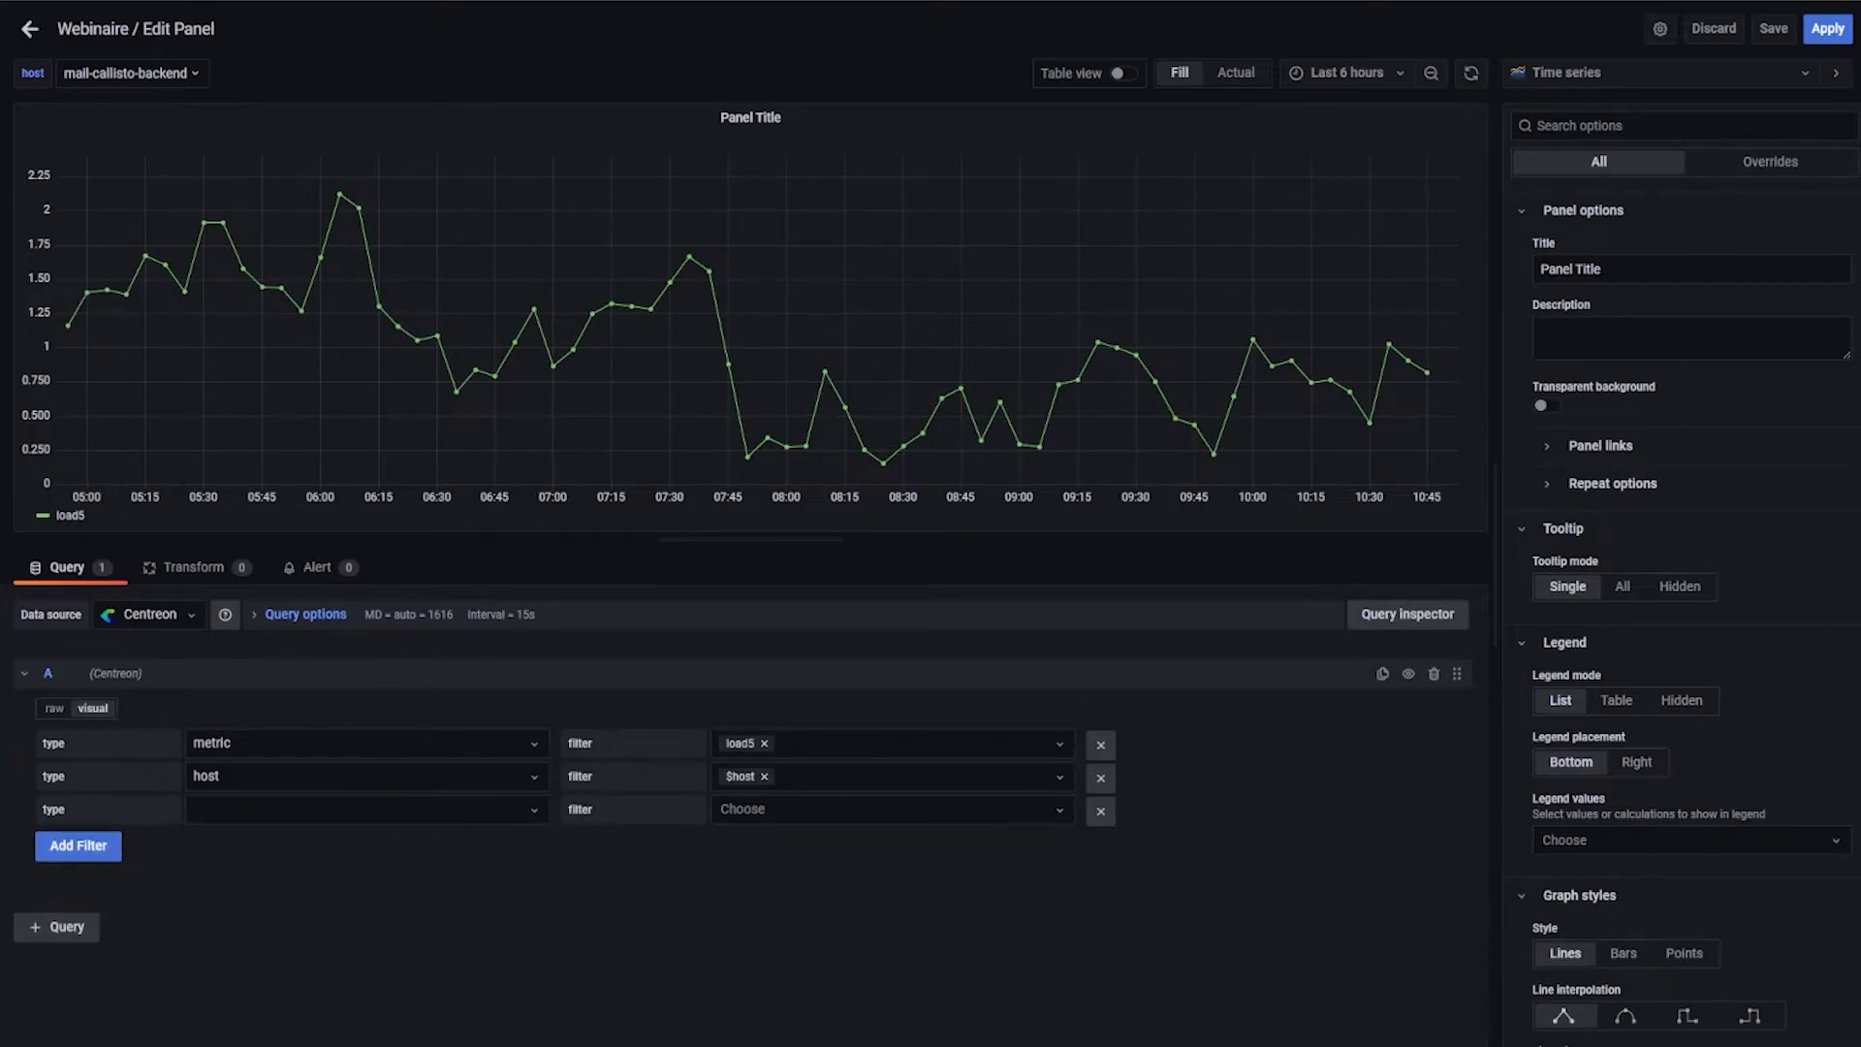
{"action": "left_click", "coordinate": [1828, 29]}
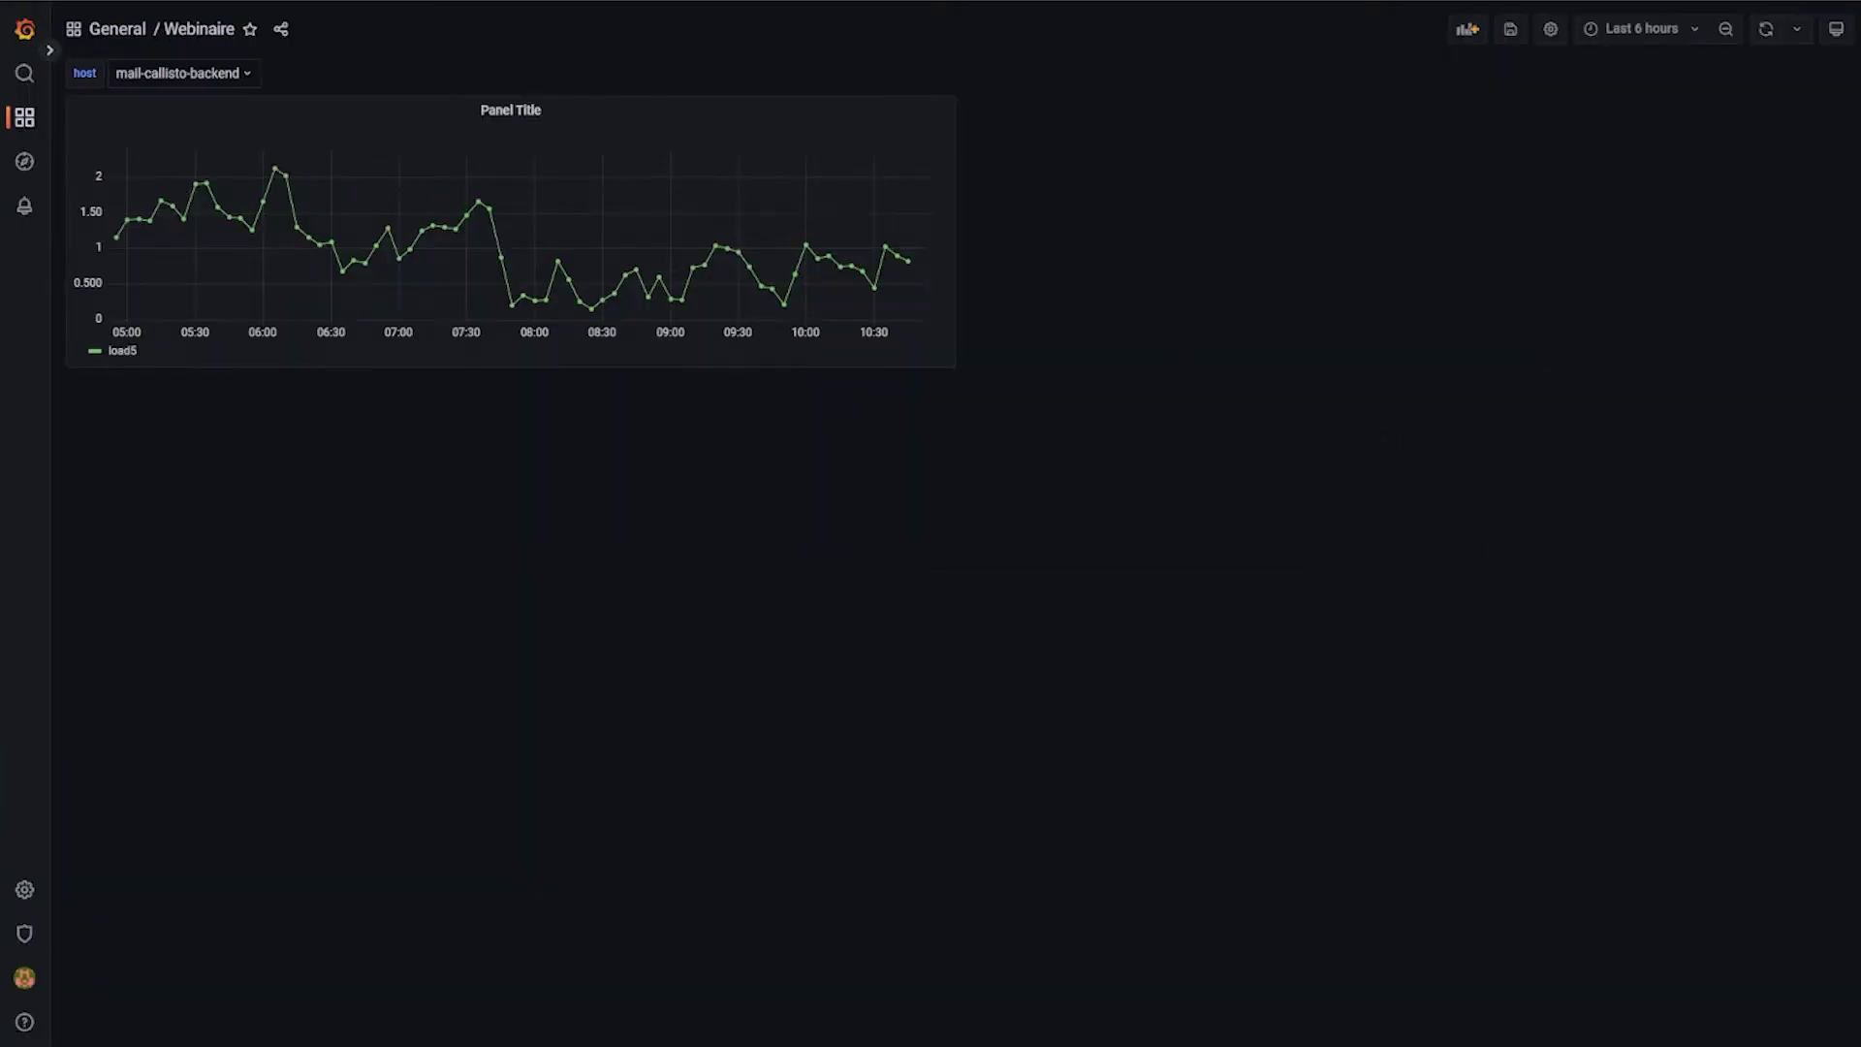
{"action": "left_click", "coordinate": [246, 75]}
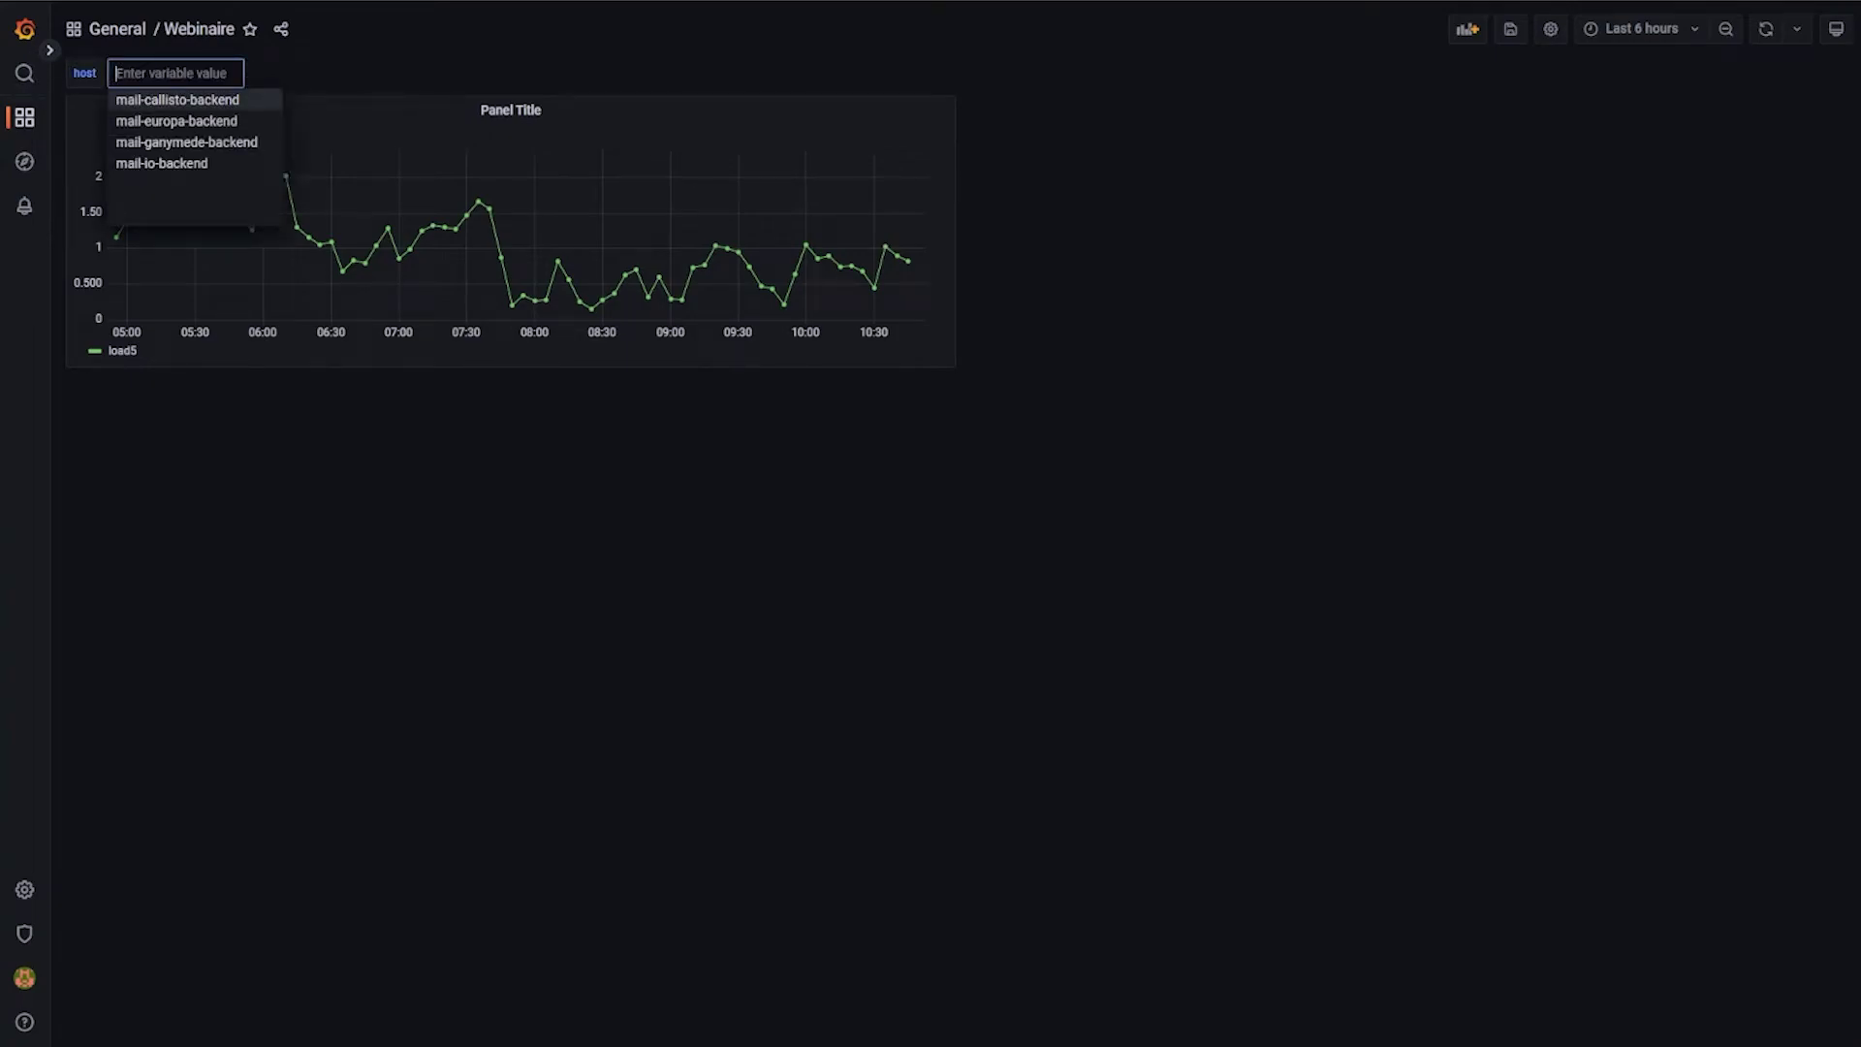
{"action": "left_click", "coordinate": [1652, 258]}
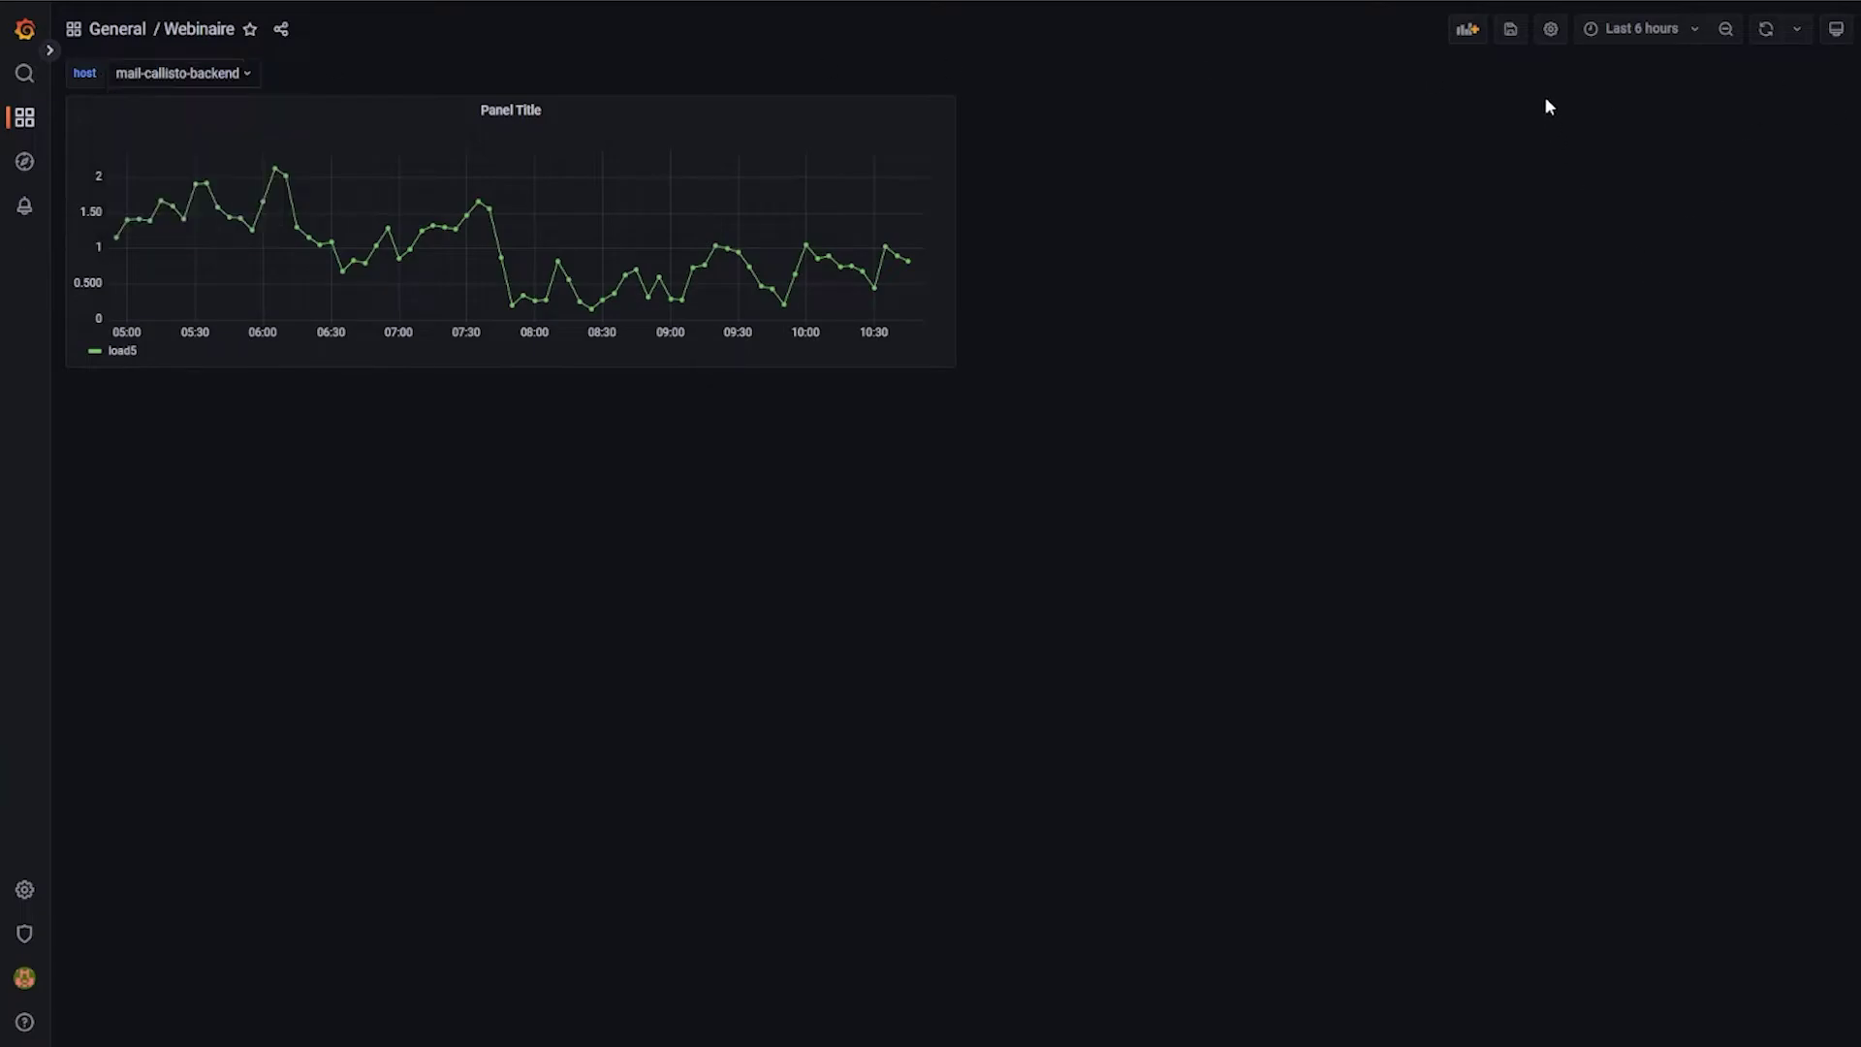
- Enable Multi-value and Include All option for the host variable, update it and return to the dashboard
{"action": "left_click", "coordinate": [1551, 30]}
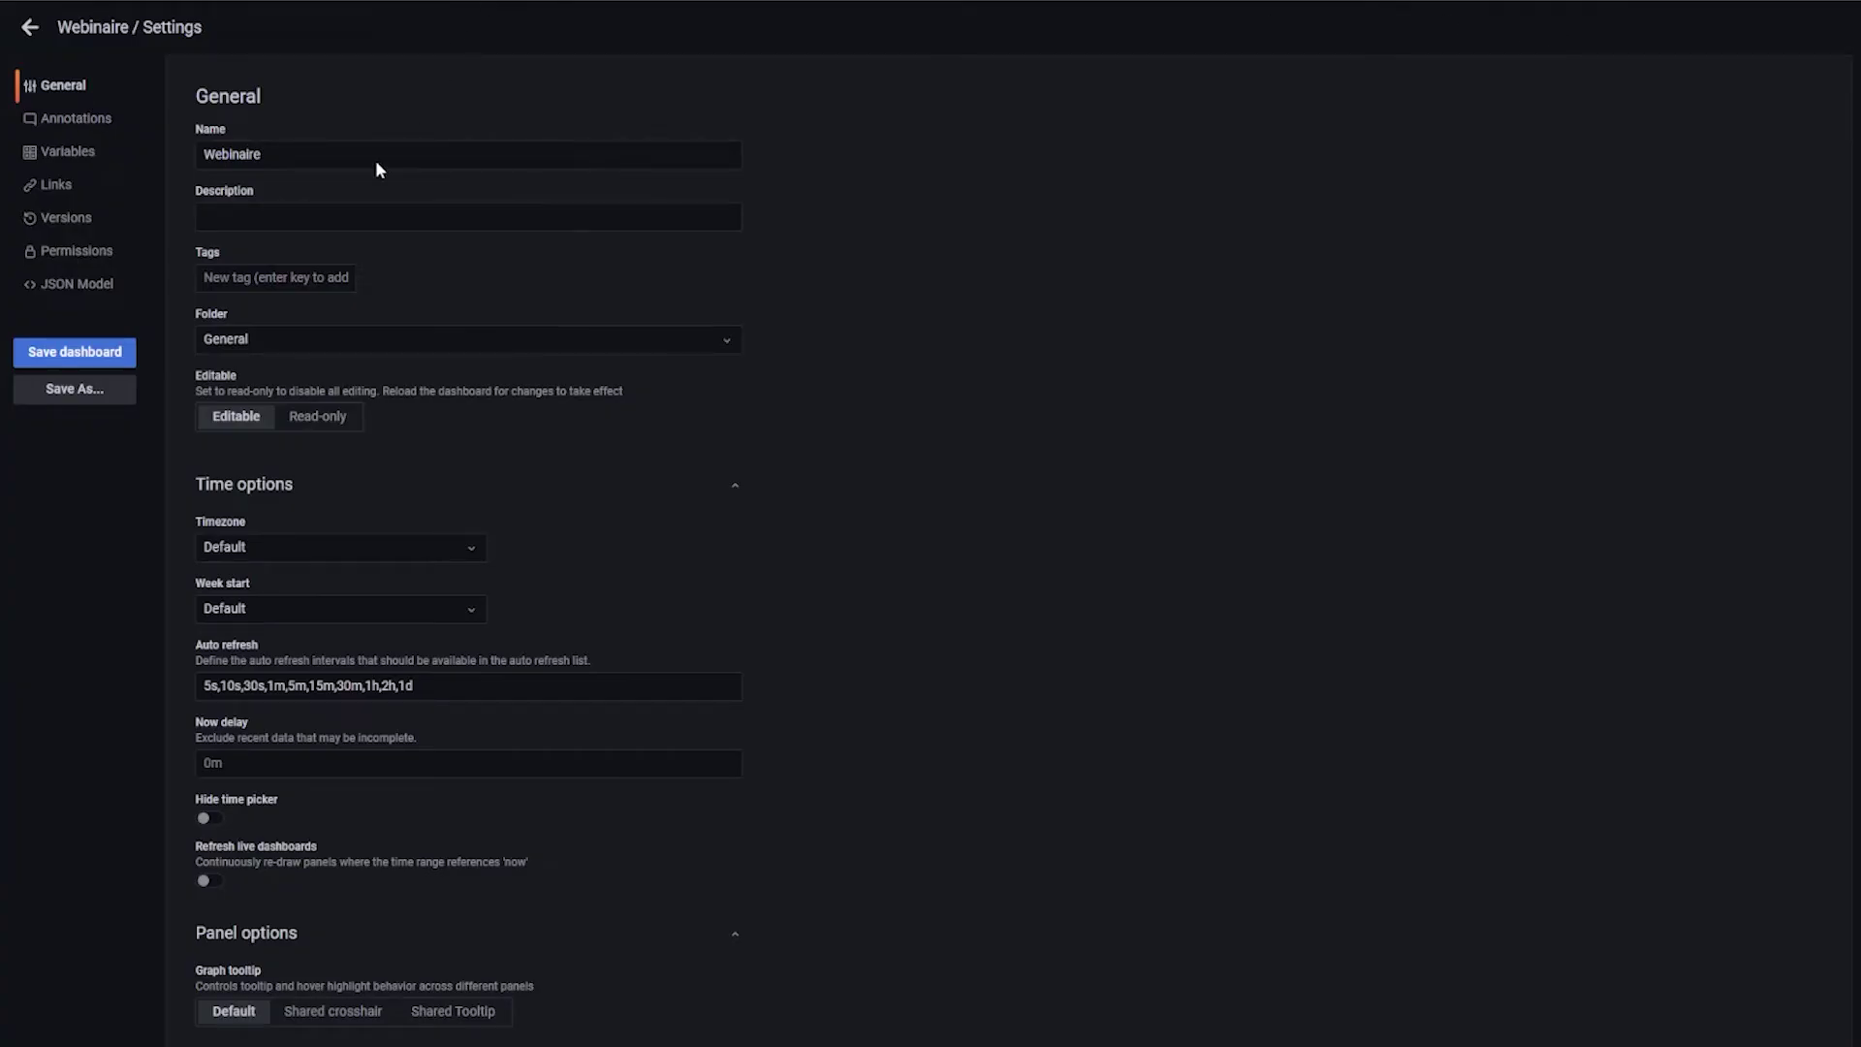
{"action": "left_click", "coordinate": [62, 151]}
{"action": "left_click", "coordinate": [319, 198]}
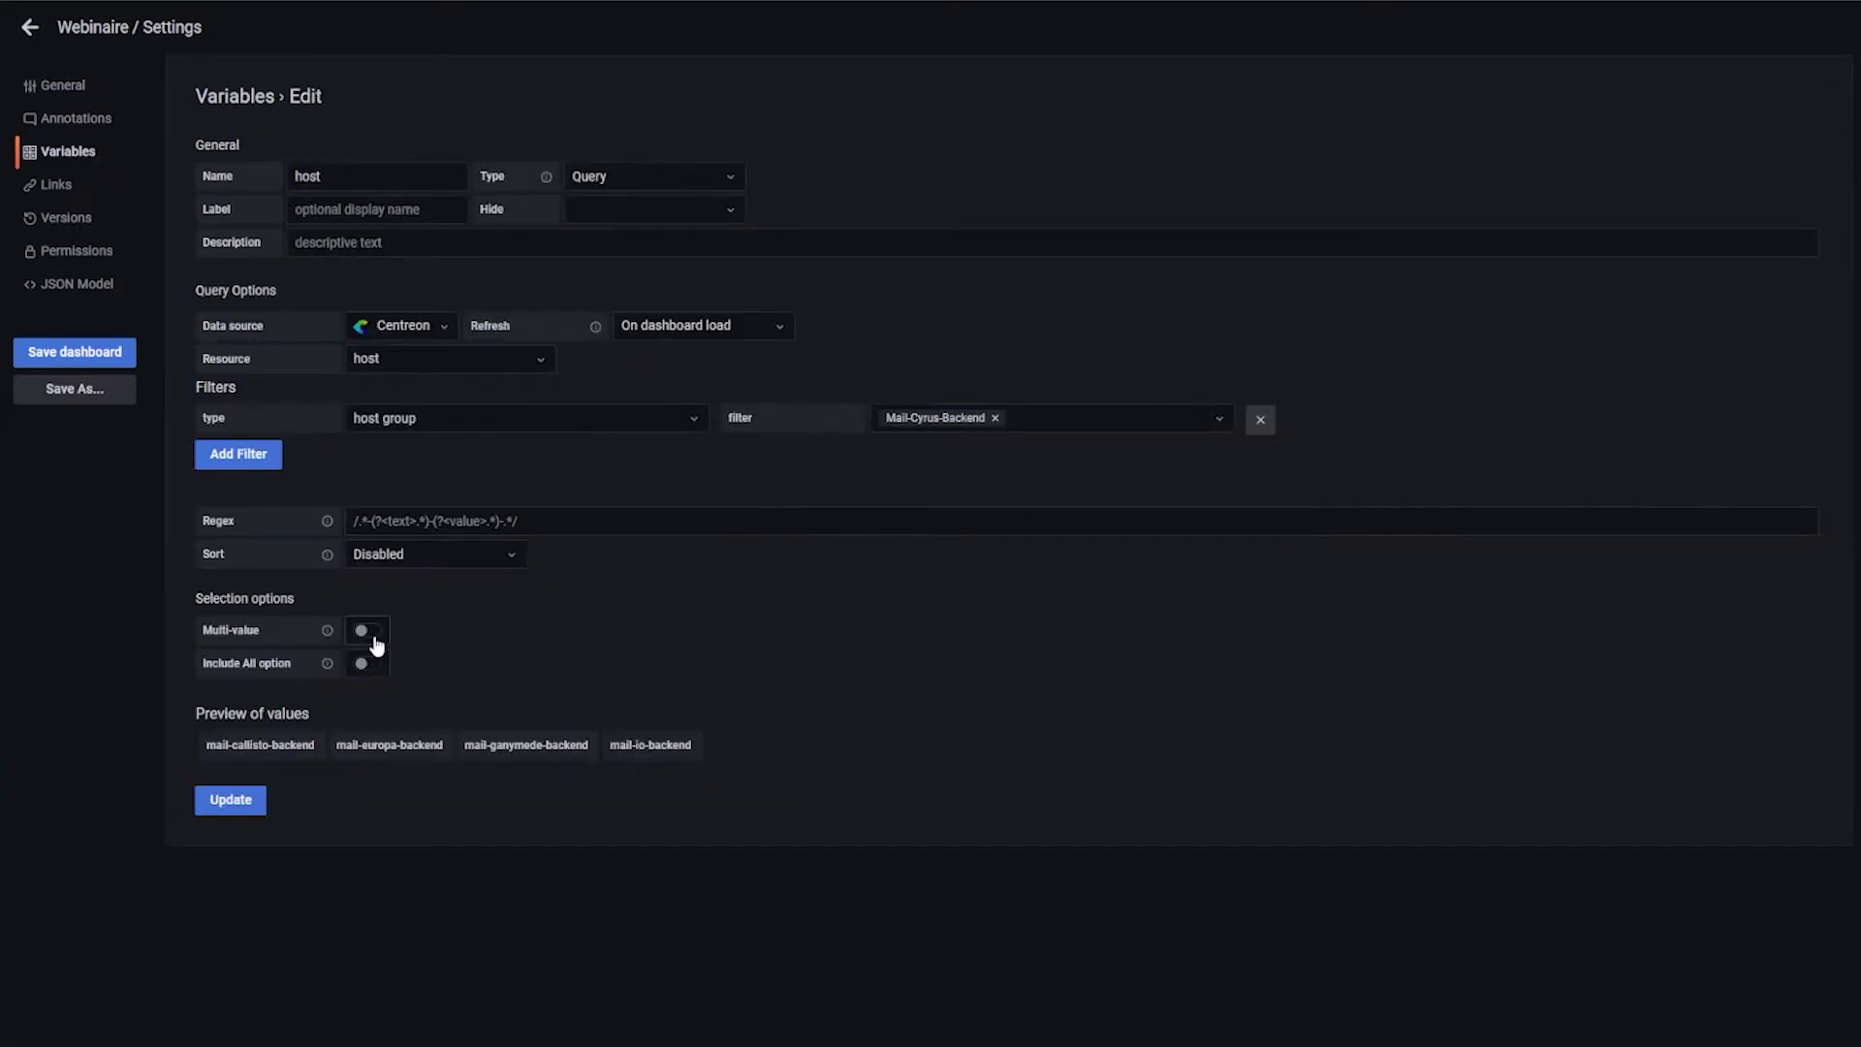
{"action": "left_click", "coordinate": [372, 636]}
{"action": "left_click", "coordinate": [374, 665]}
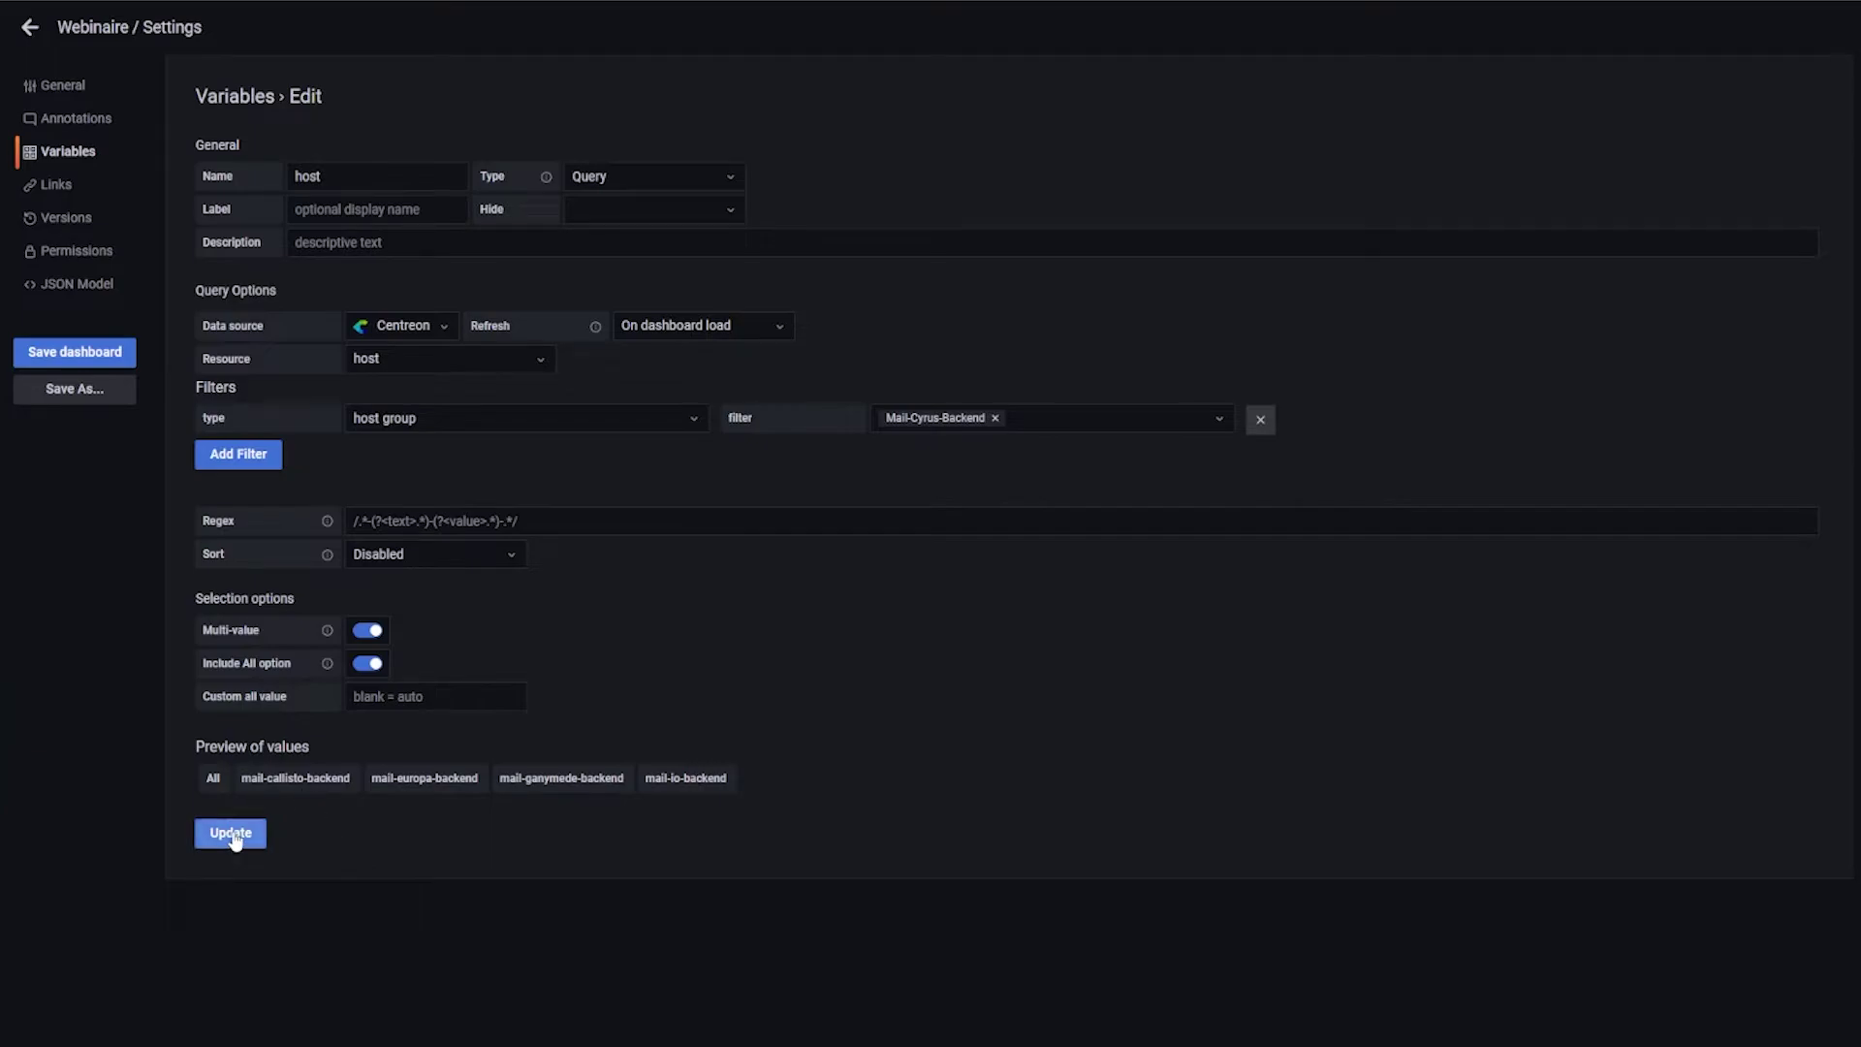
{"action": "left_click", "coordinate": [231, 834]}
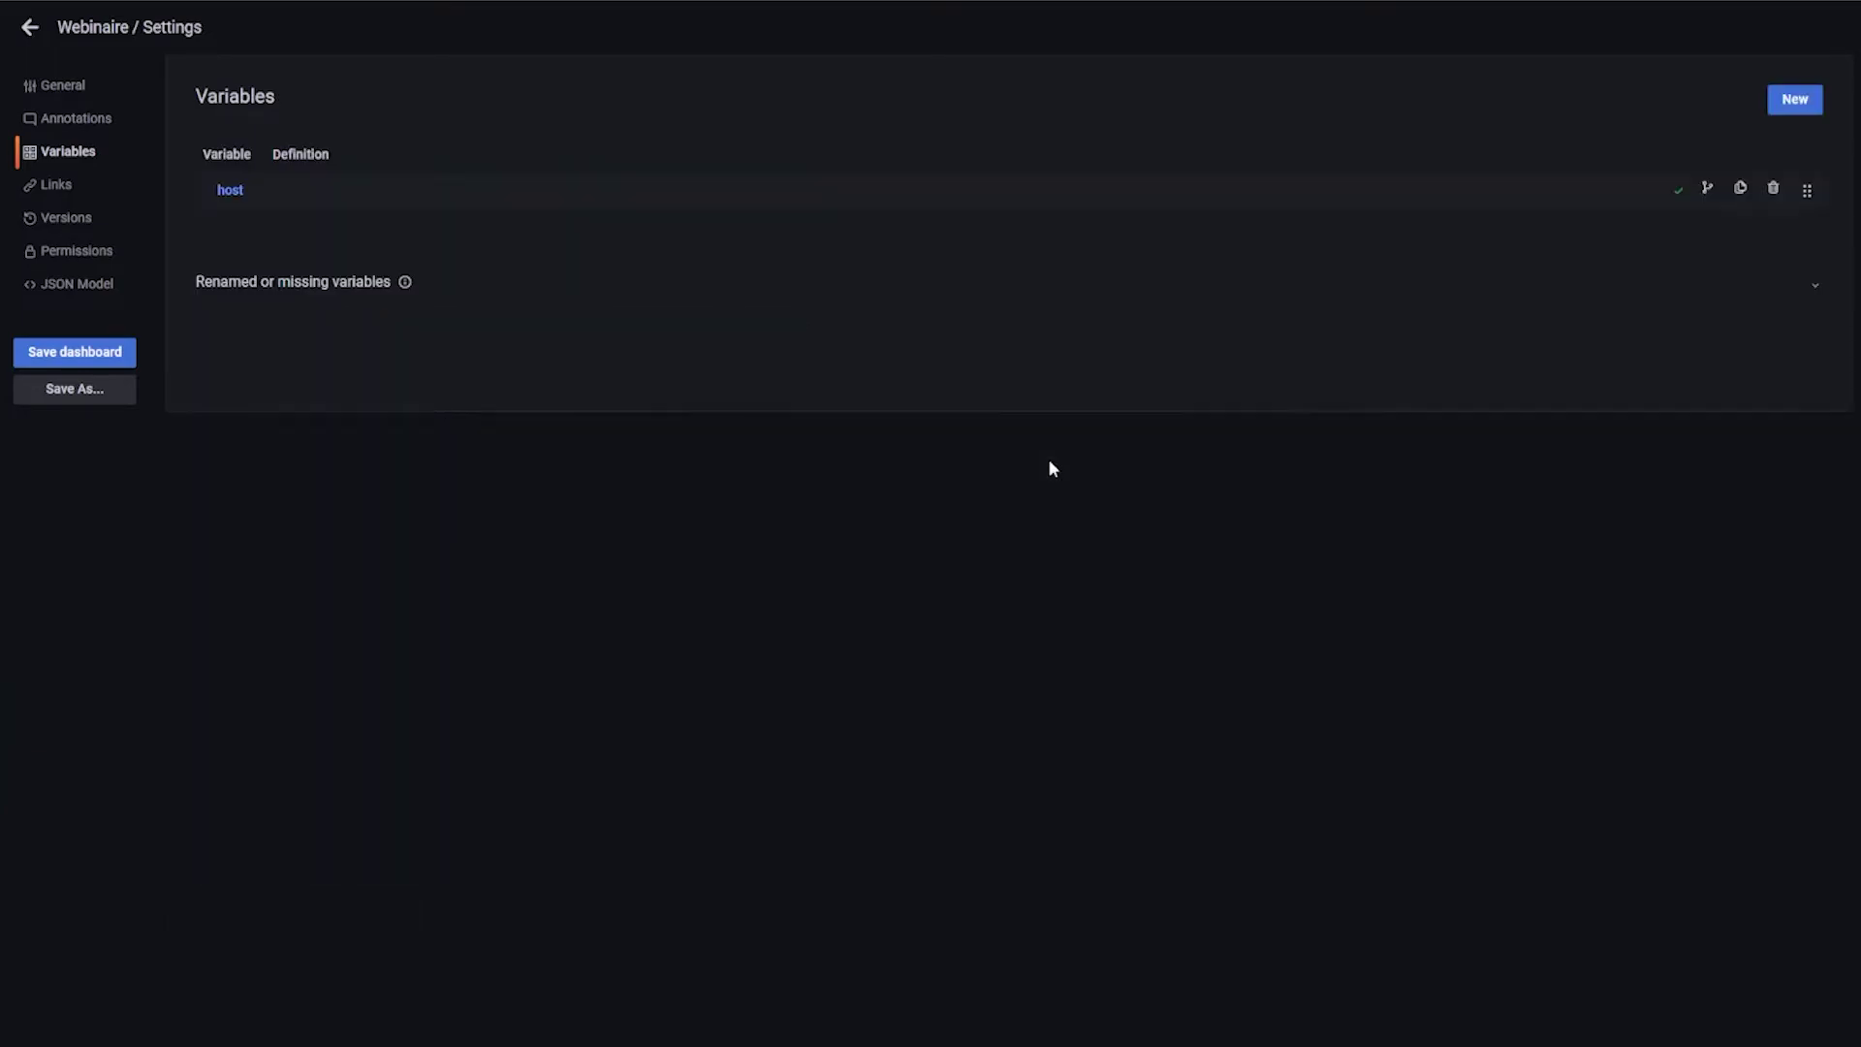
{"action": "left_click", "coordinate": [29, 29]}
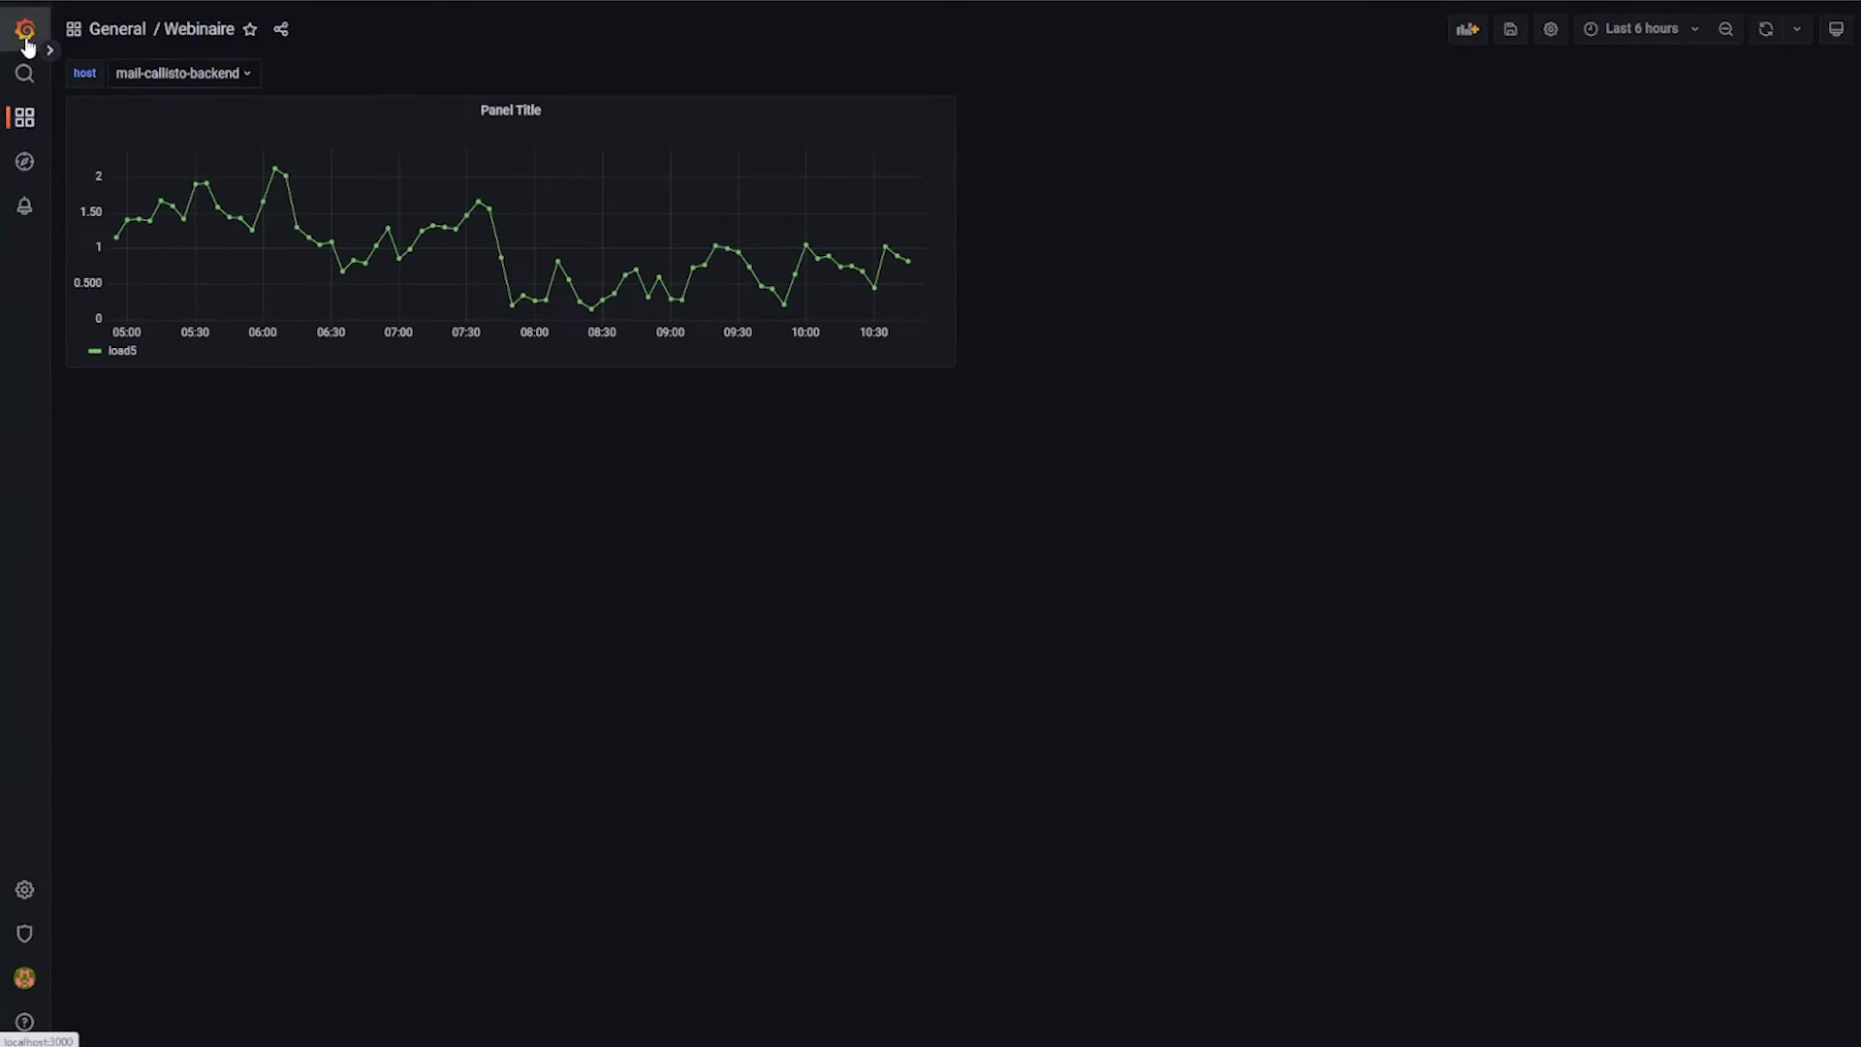
- Select mail-europa-backend together with mail-callisto-backend in the dashboard's host variable
{"action": "left_click", "coordinate": [236, 73]}
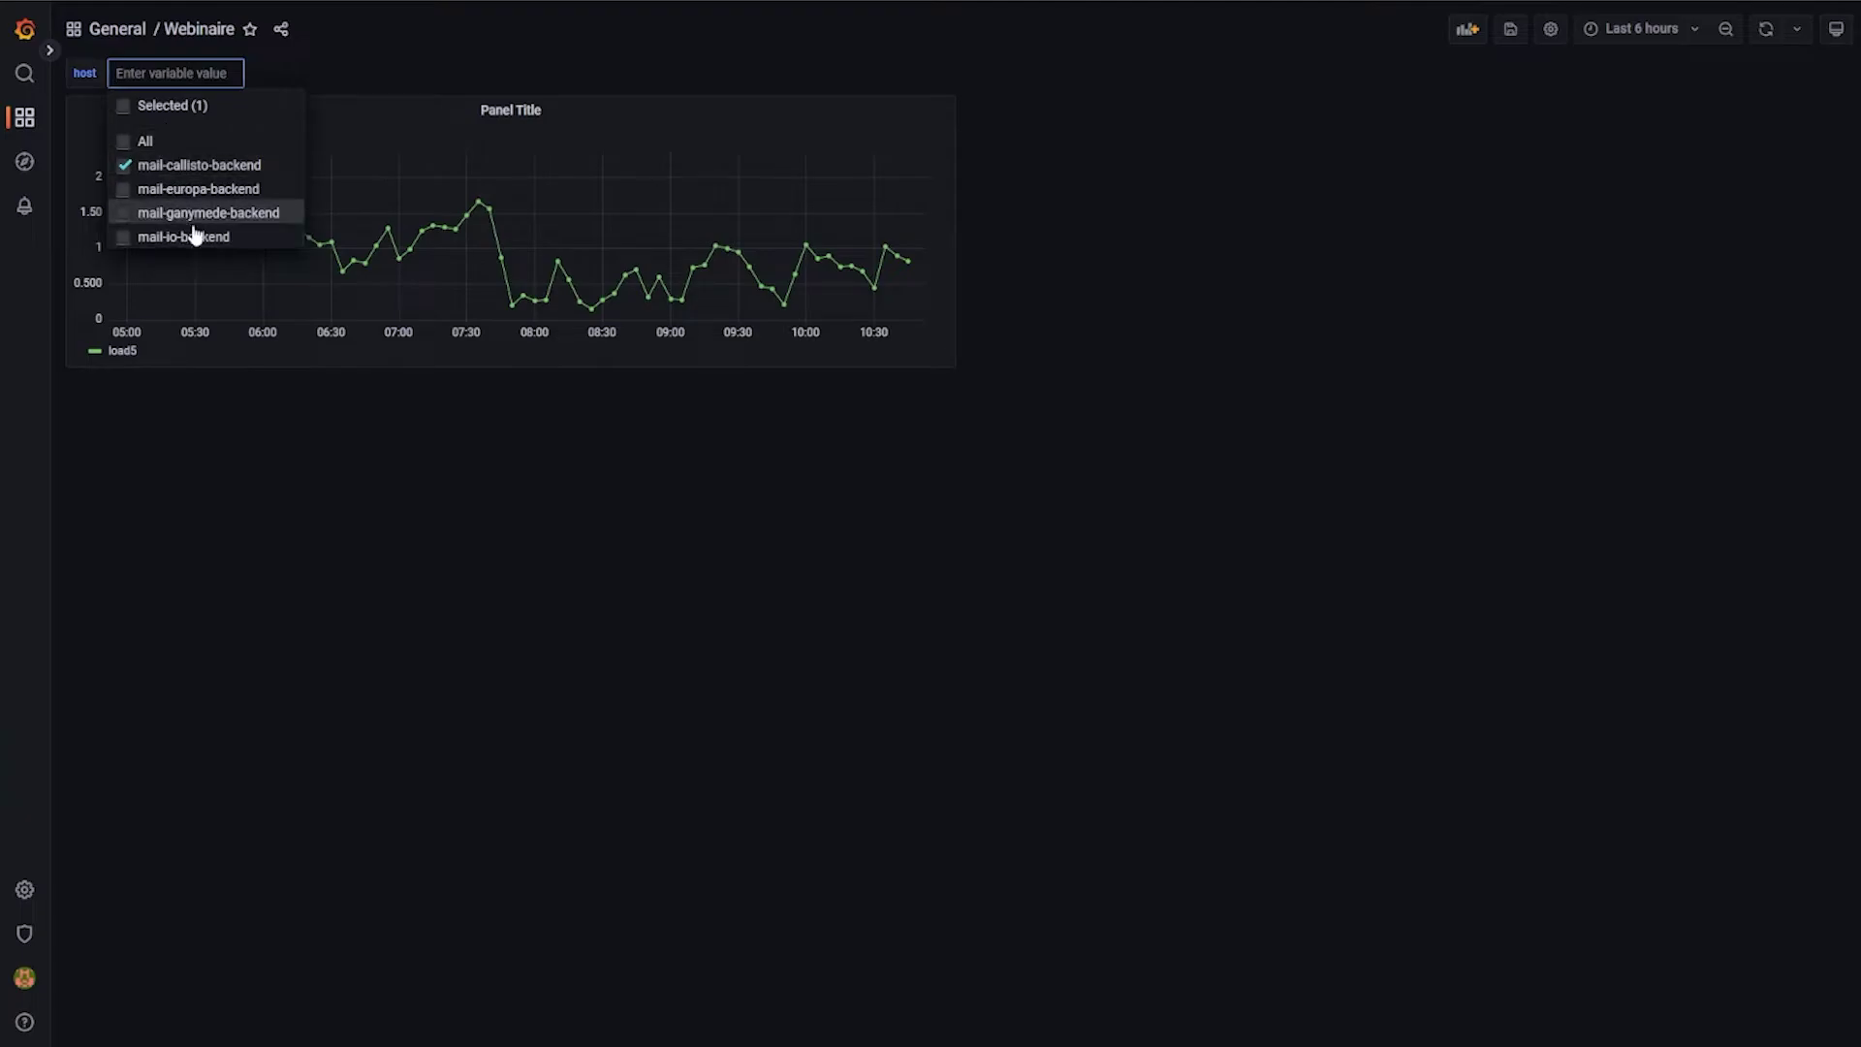
{"action": "left_click", "coordinate": [143, 190]}
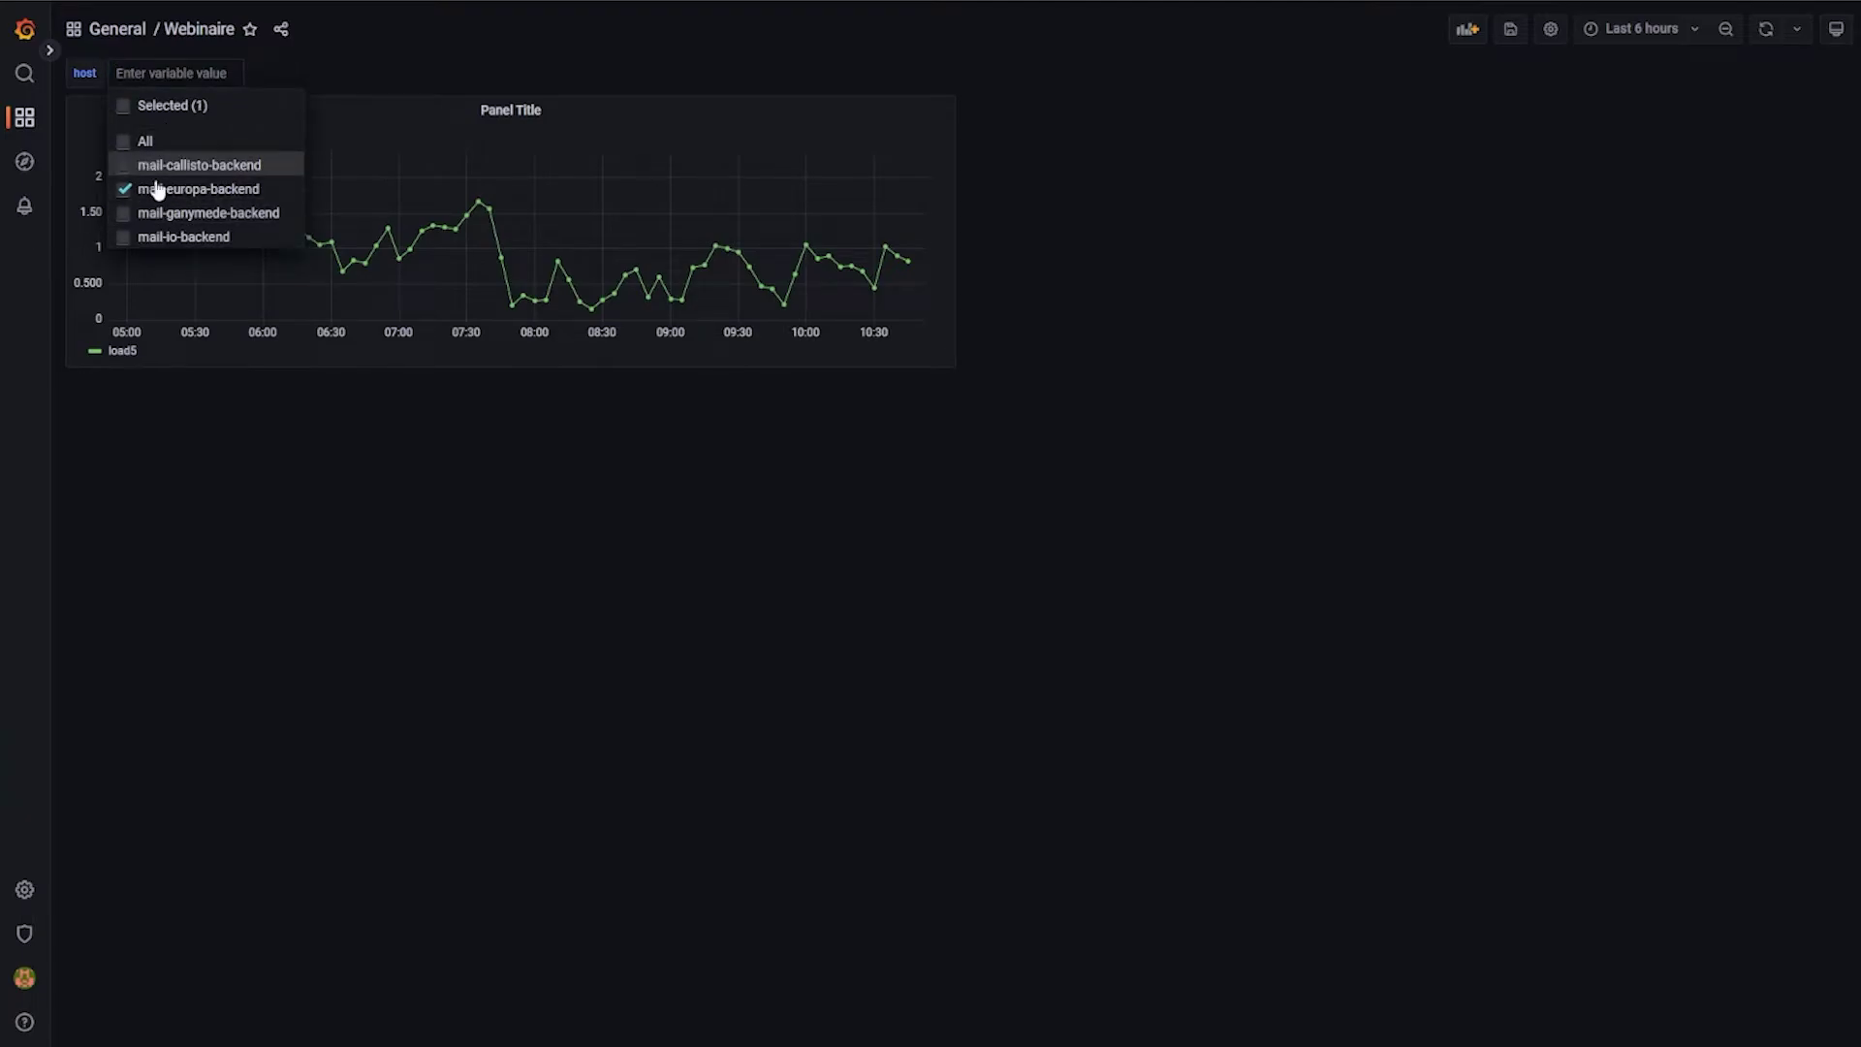
{"action": "left_click", "coordinate": [504, 592]}
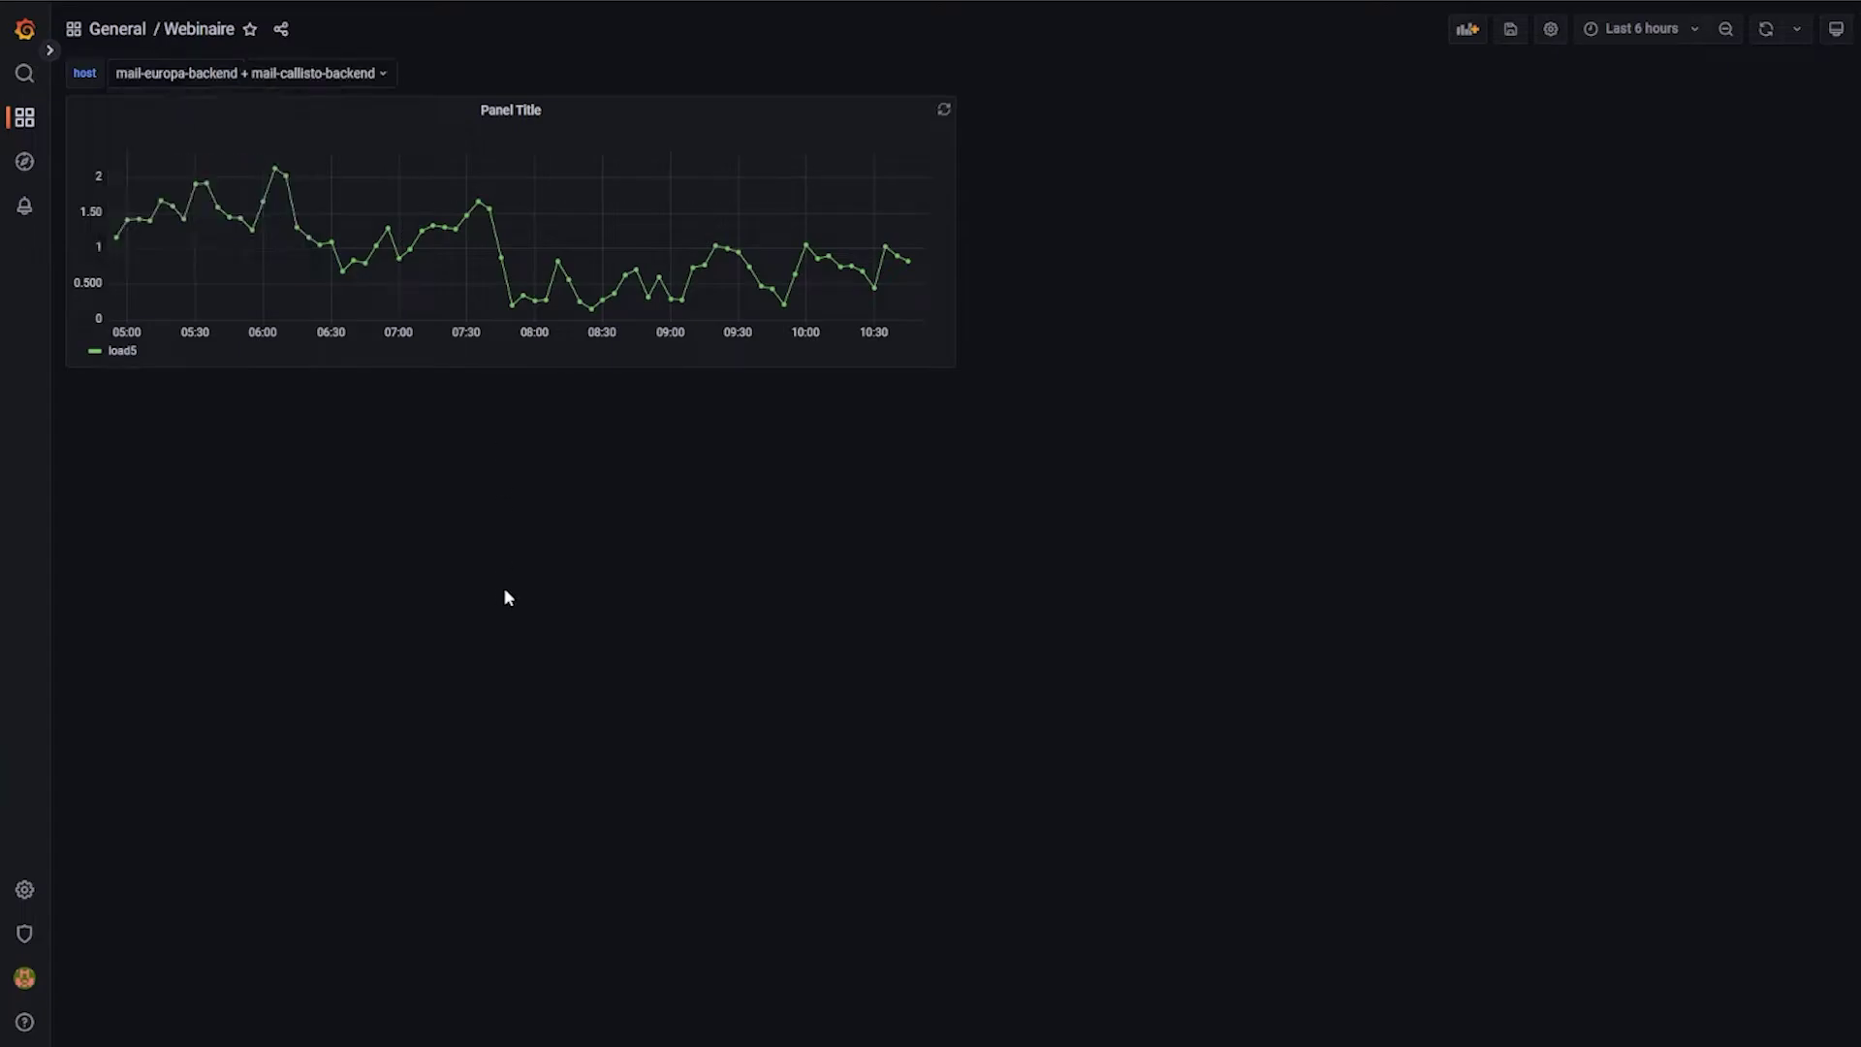
- Set the dashboard's host variable to All so the load5 panel covers every mail backend
{"action": "left_click", "coordinate": [301, 76]}
{"action": "left_click", "coordinate": [141, 141]}
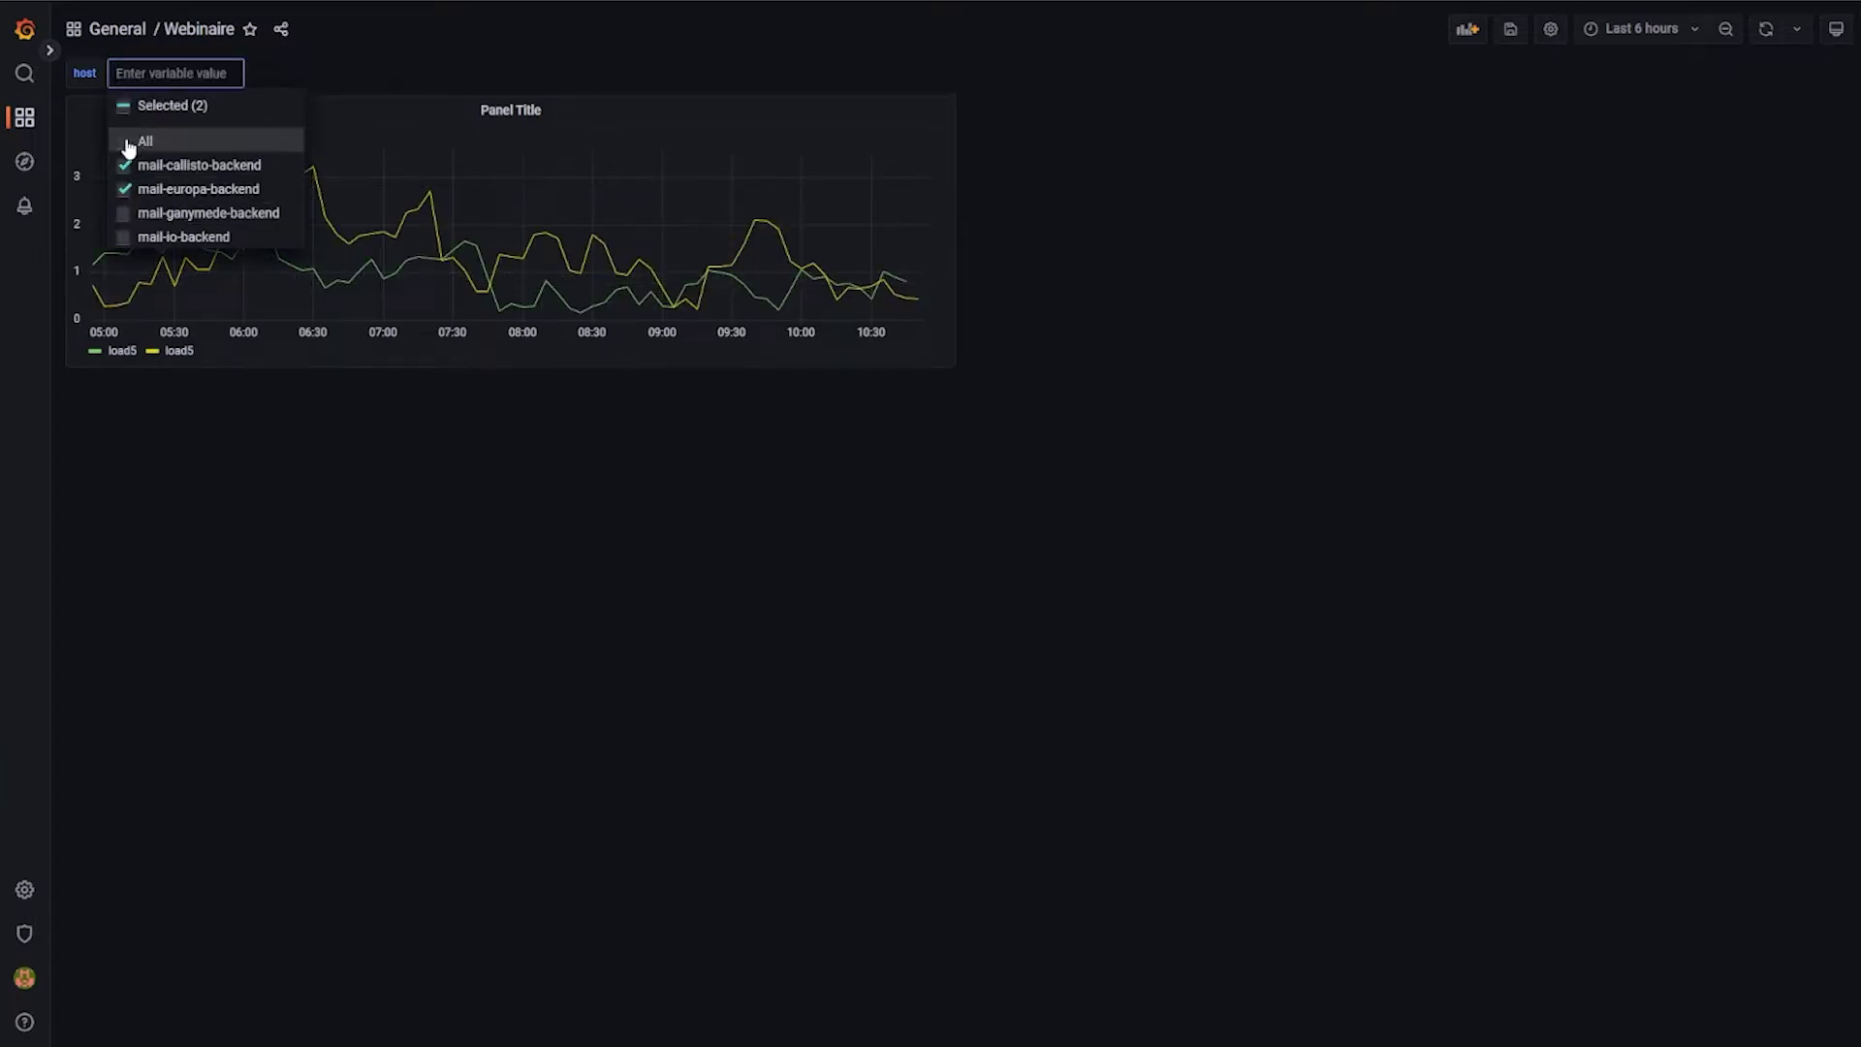
{"action": "left_click", "coordinate": [585, 565]}
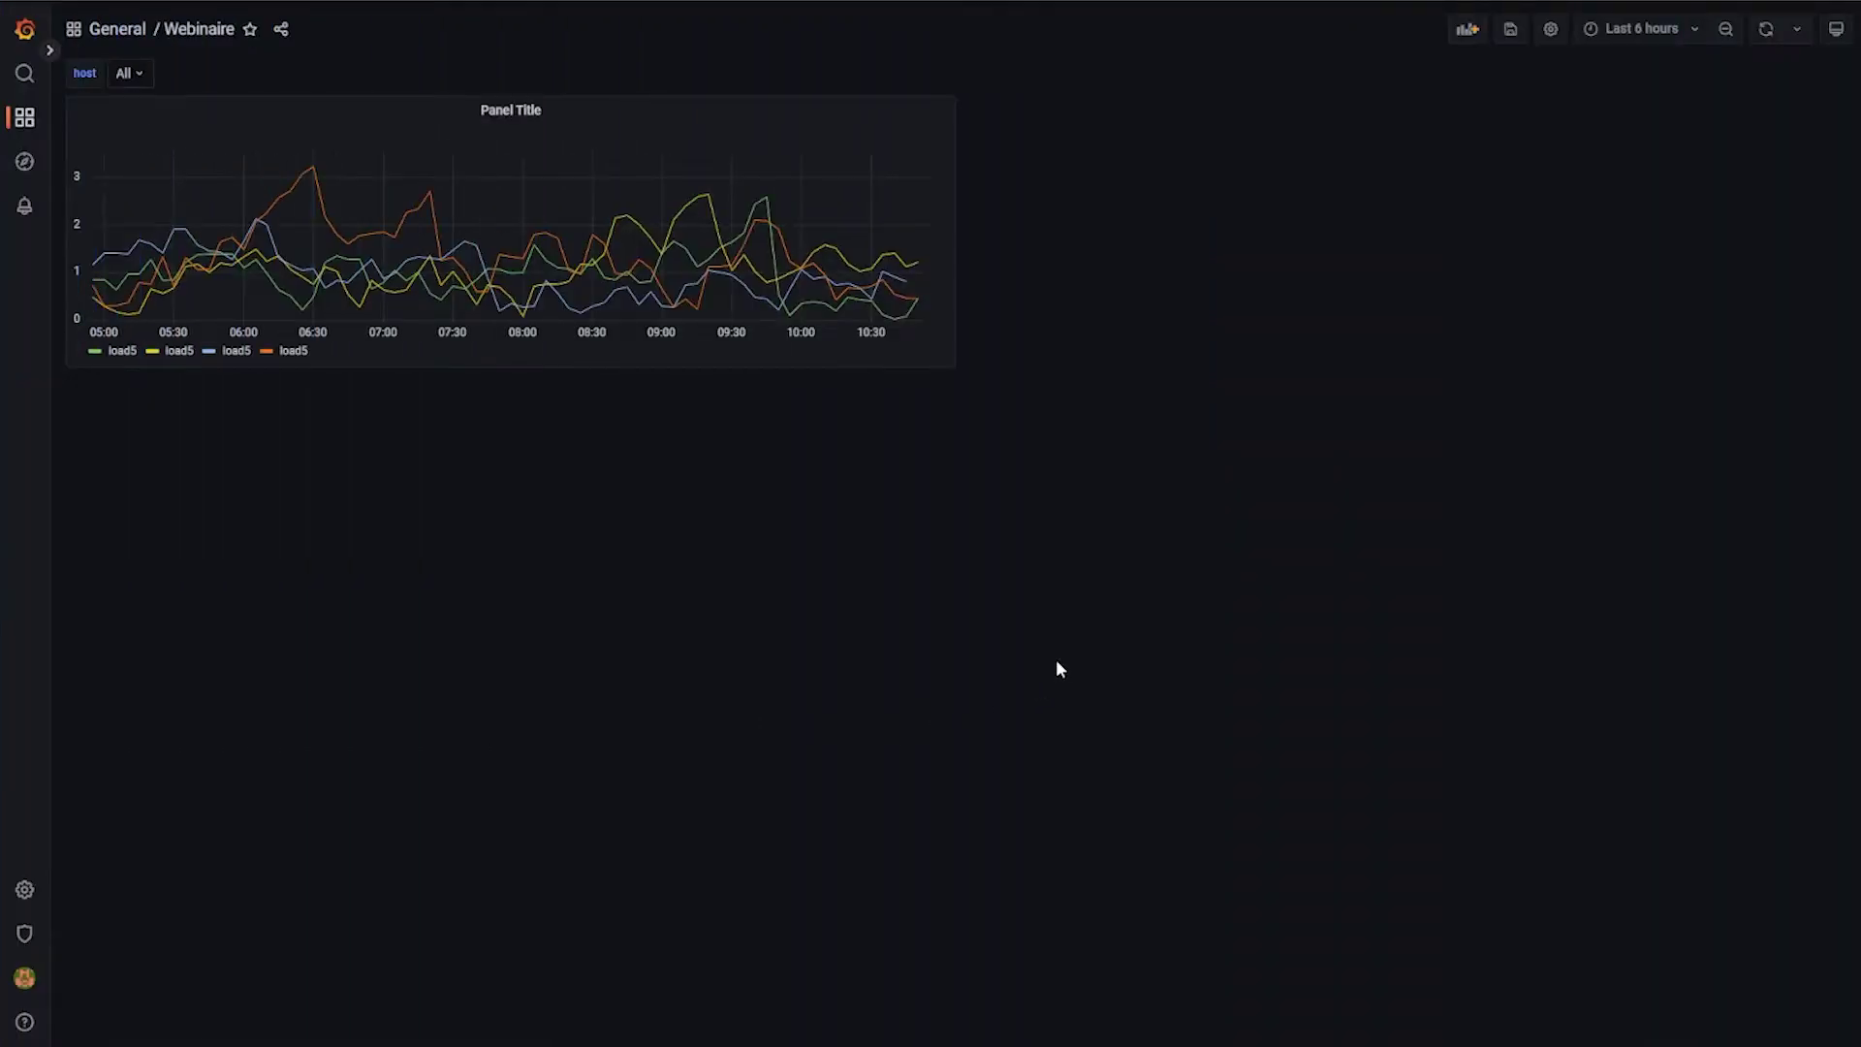
- Add a new panel to the Webinaire dashboard with Centreon as its data source
{"action": "left_click", "coordinate": [1467, 37]}
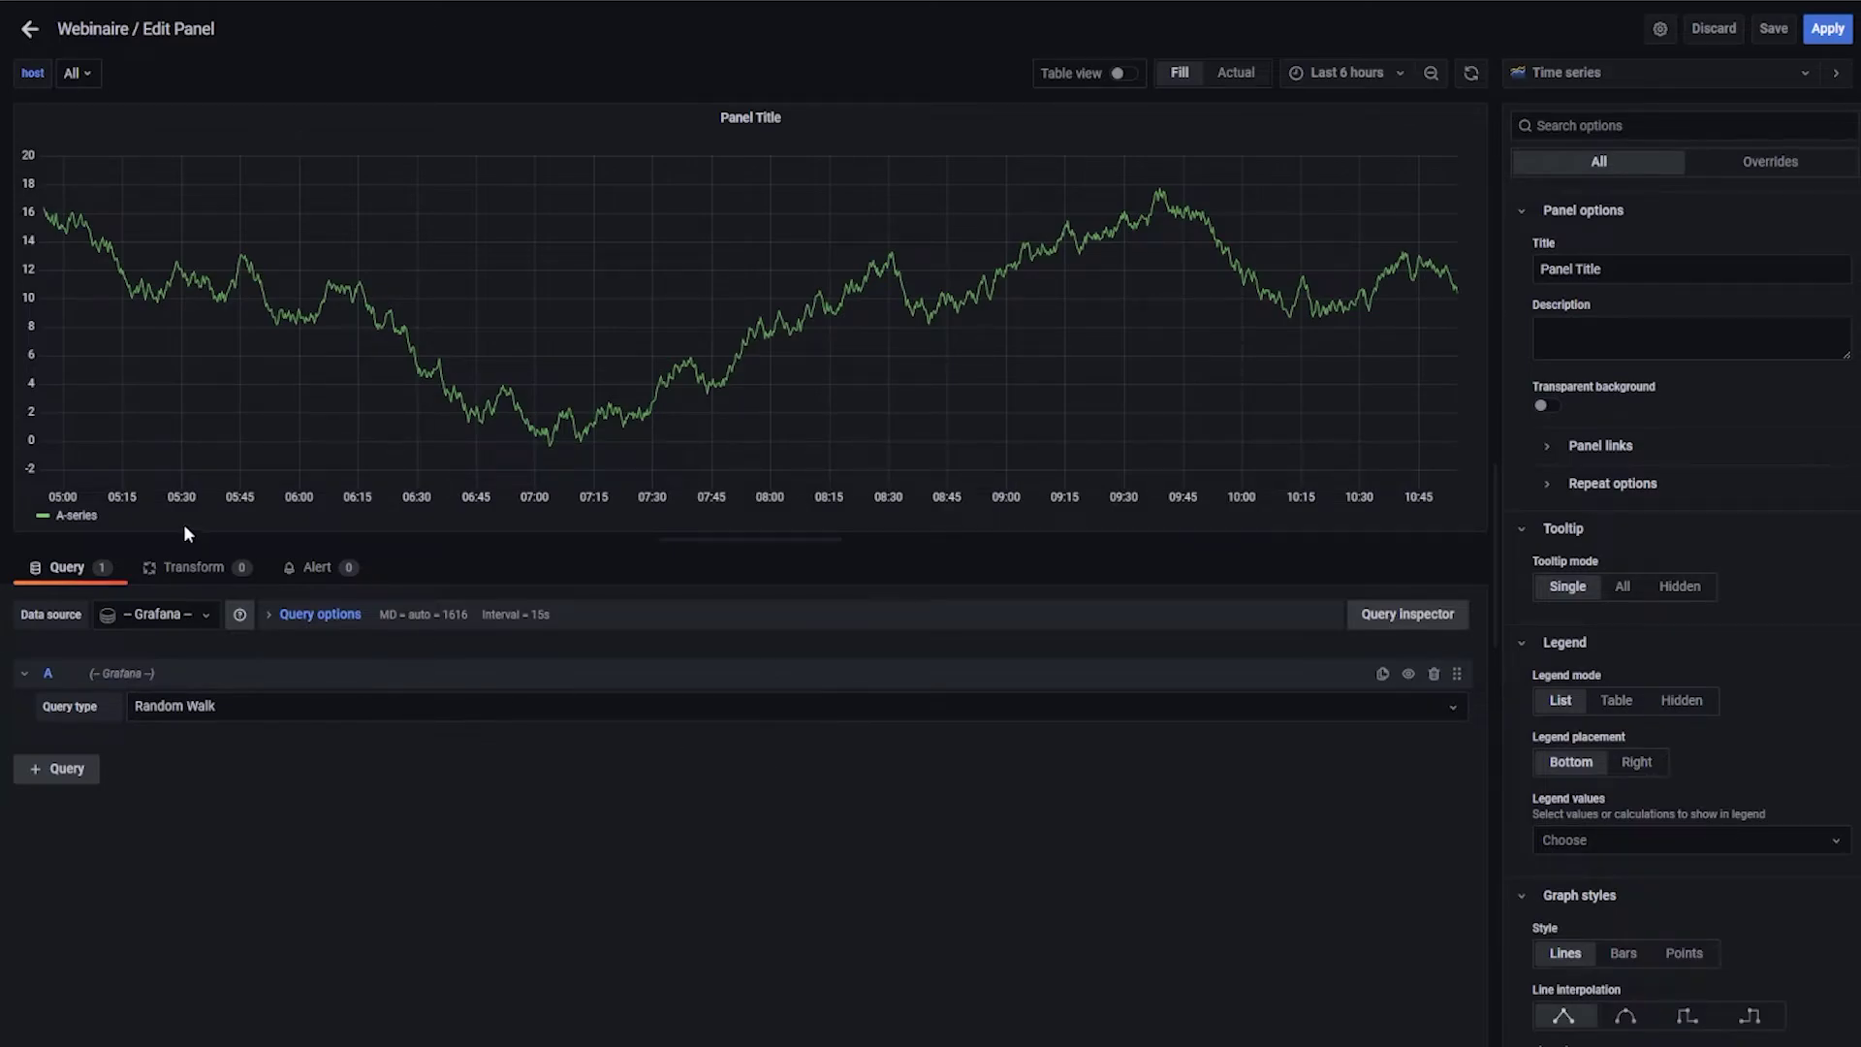
{"action": "left_click", "coordinate": [205, 614]}
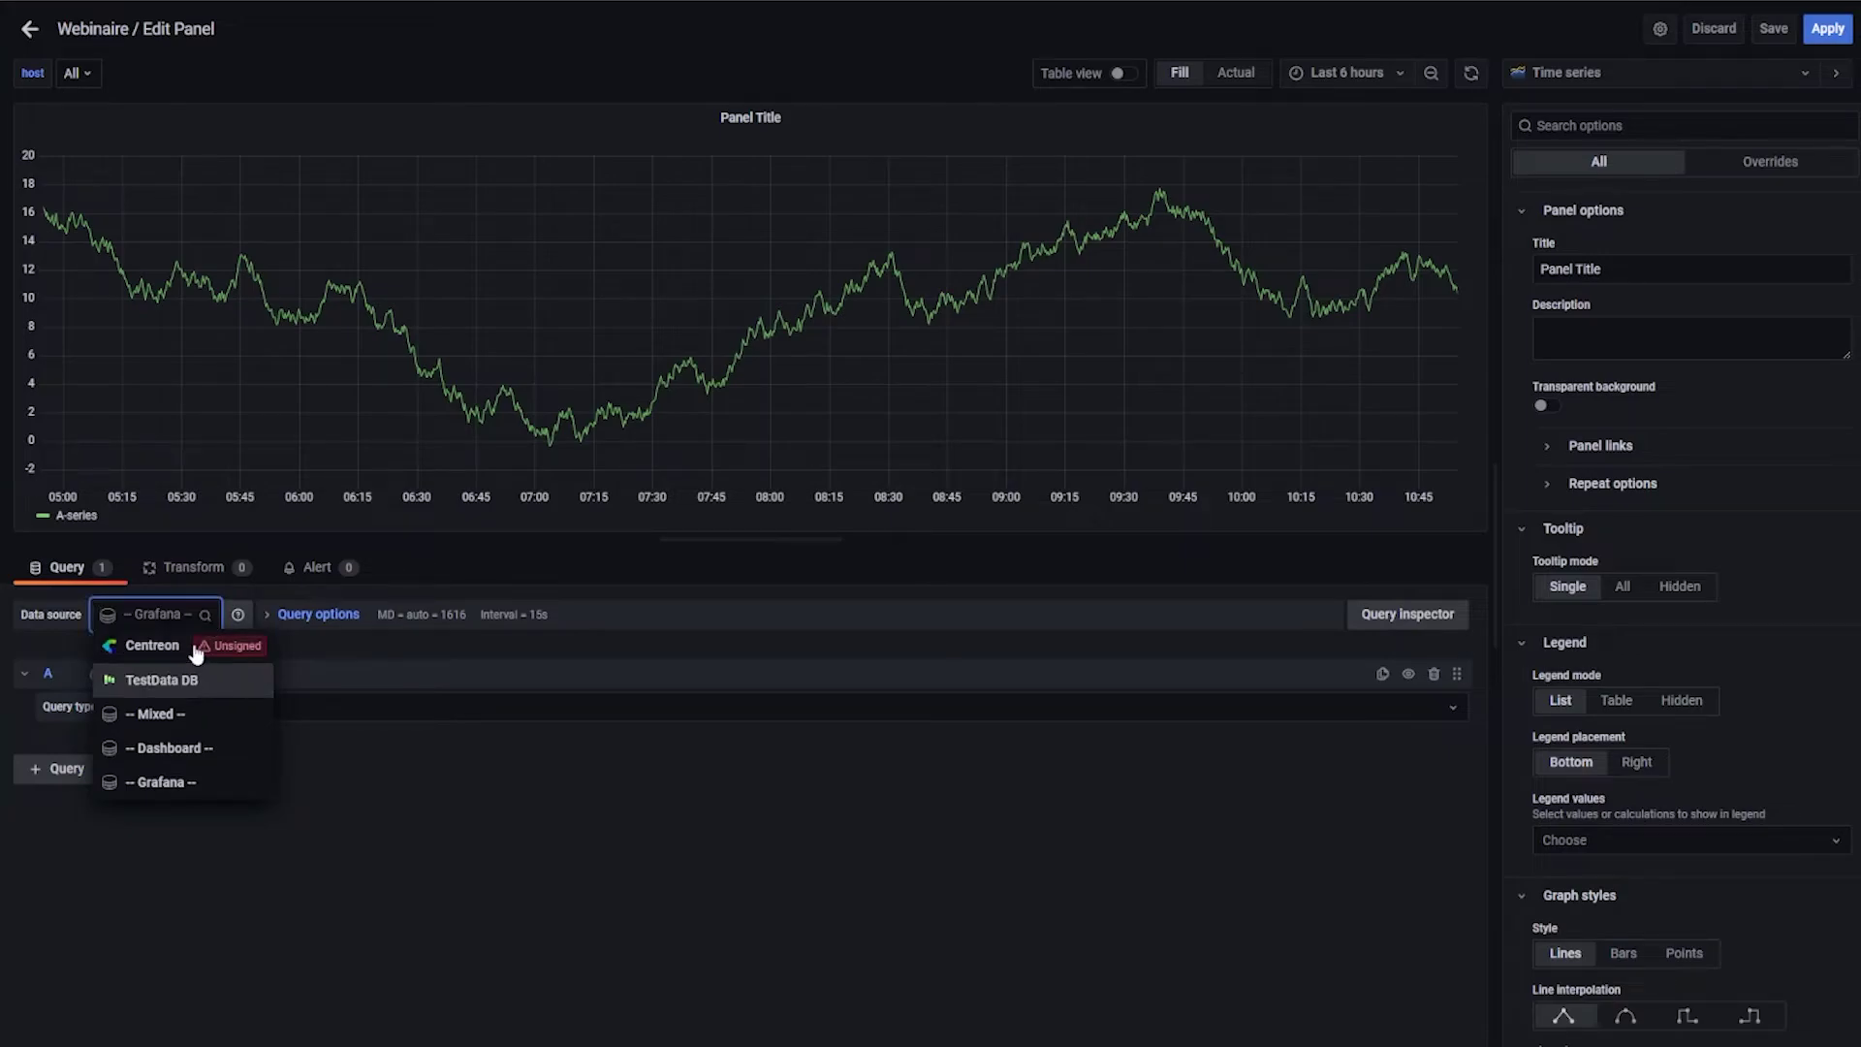
{"action": "left_click", "coordinate": [141, 645]}
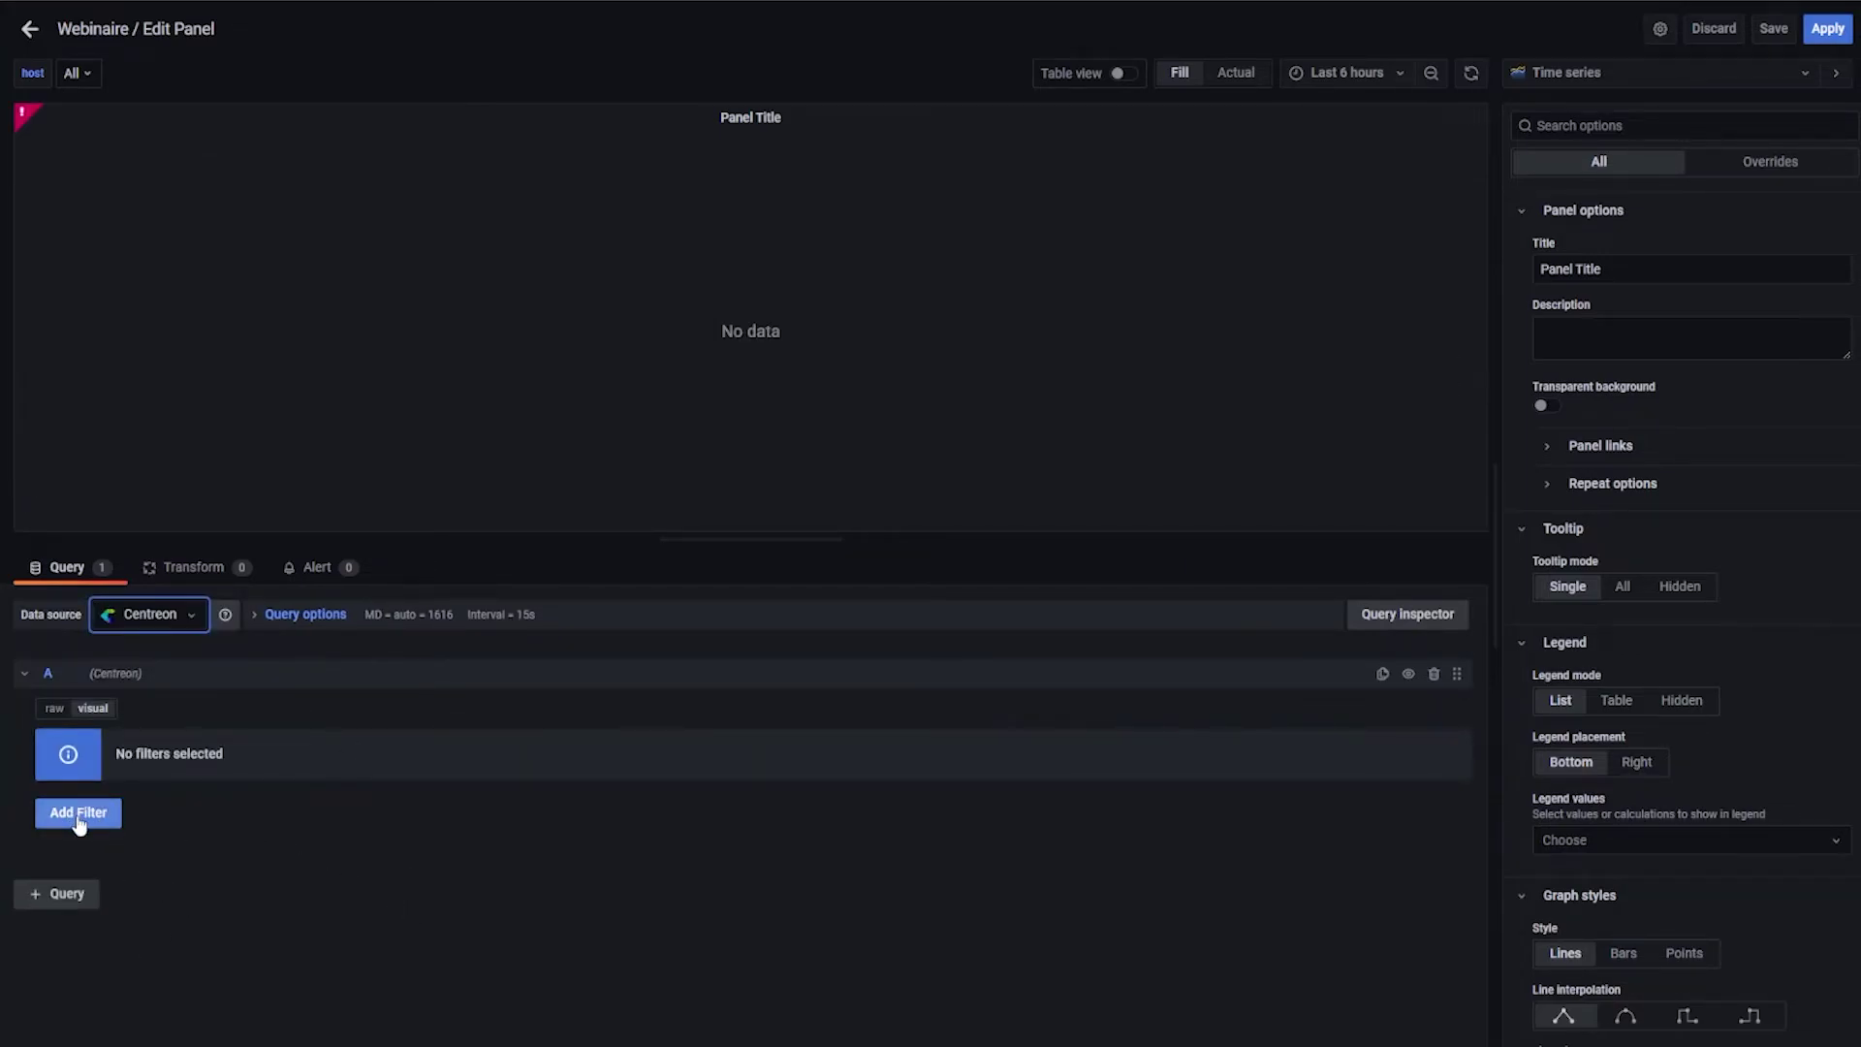
- Add a host filter set to the $host variable to the new panel's query A
{"action": "left_click", "coordinate": [83, 812]}
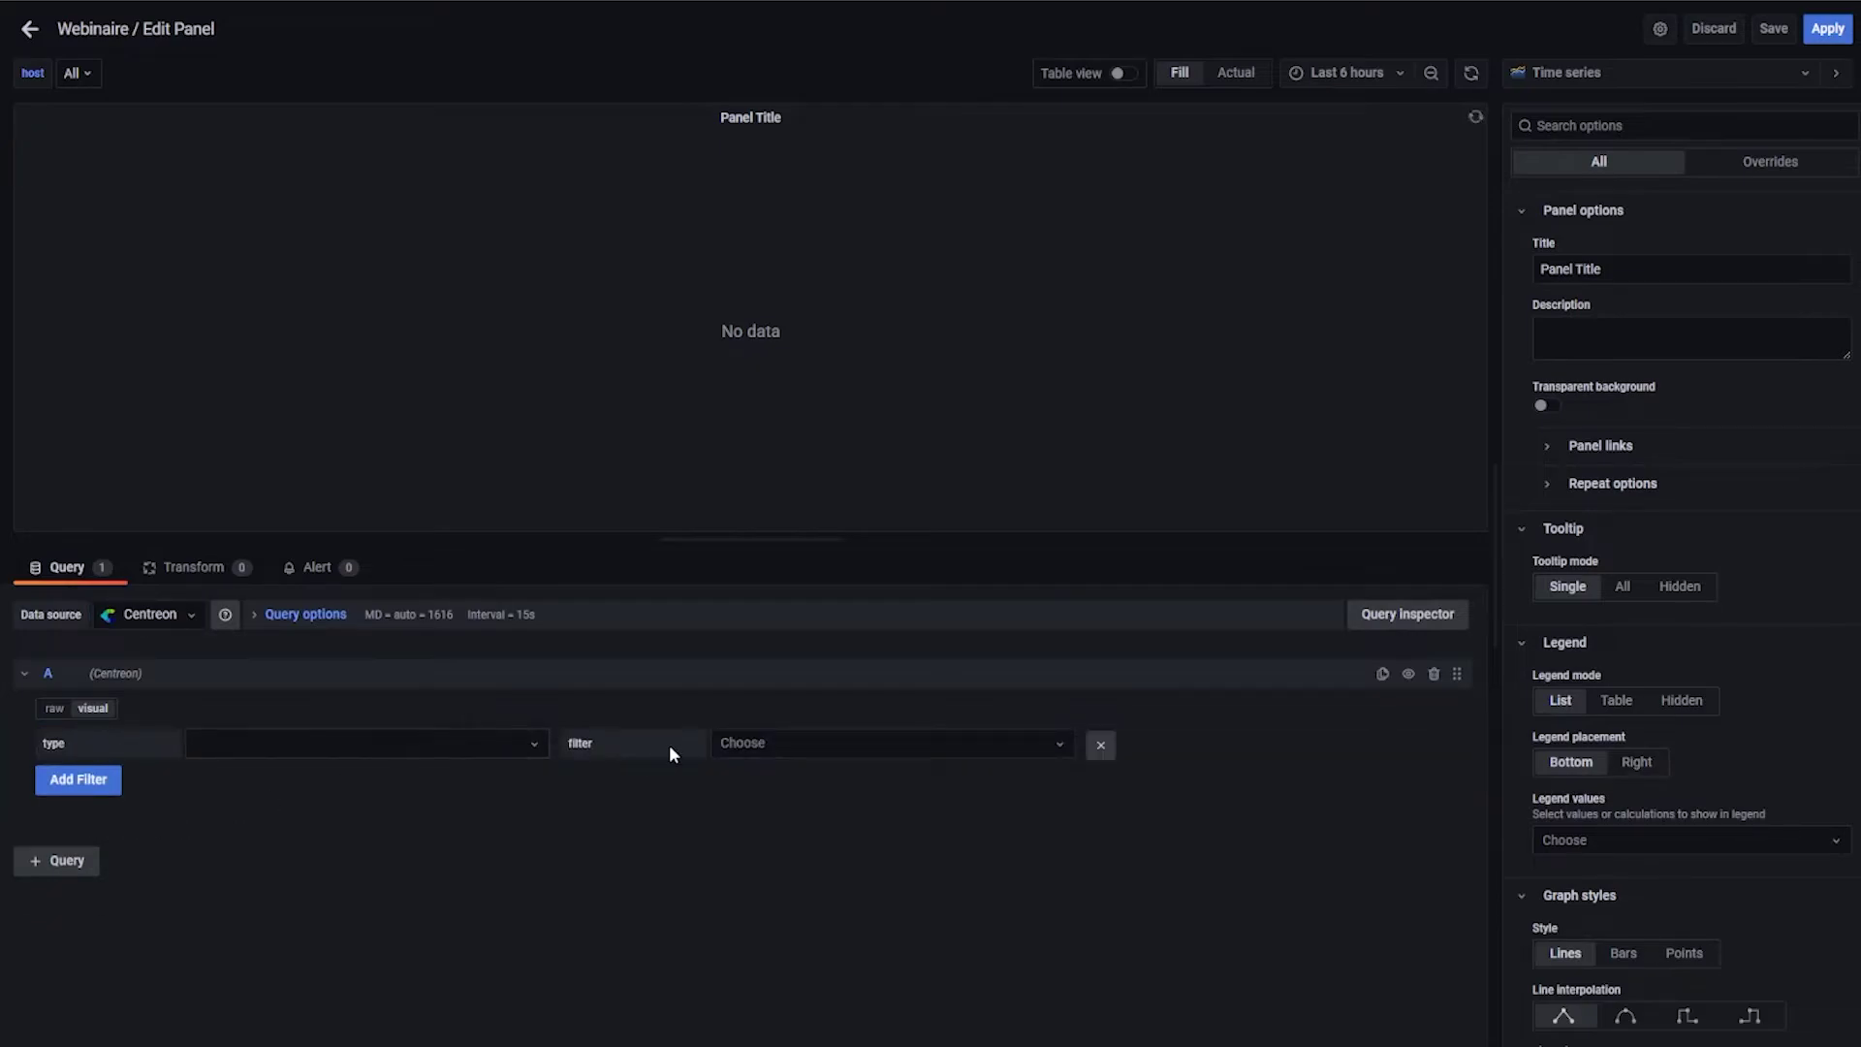
{"action": "left_click", "coordinate": [532, 744]}
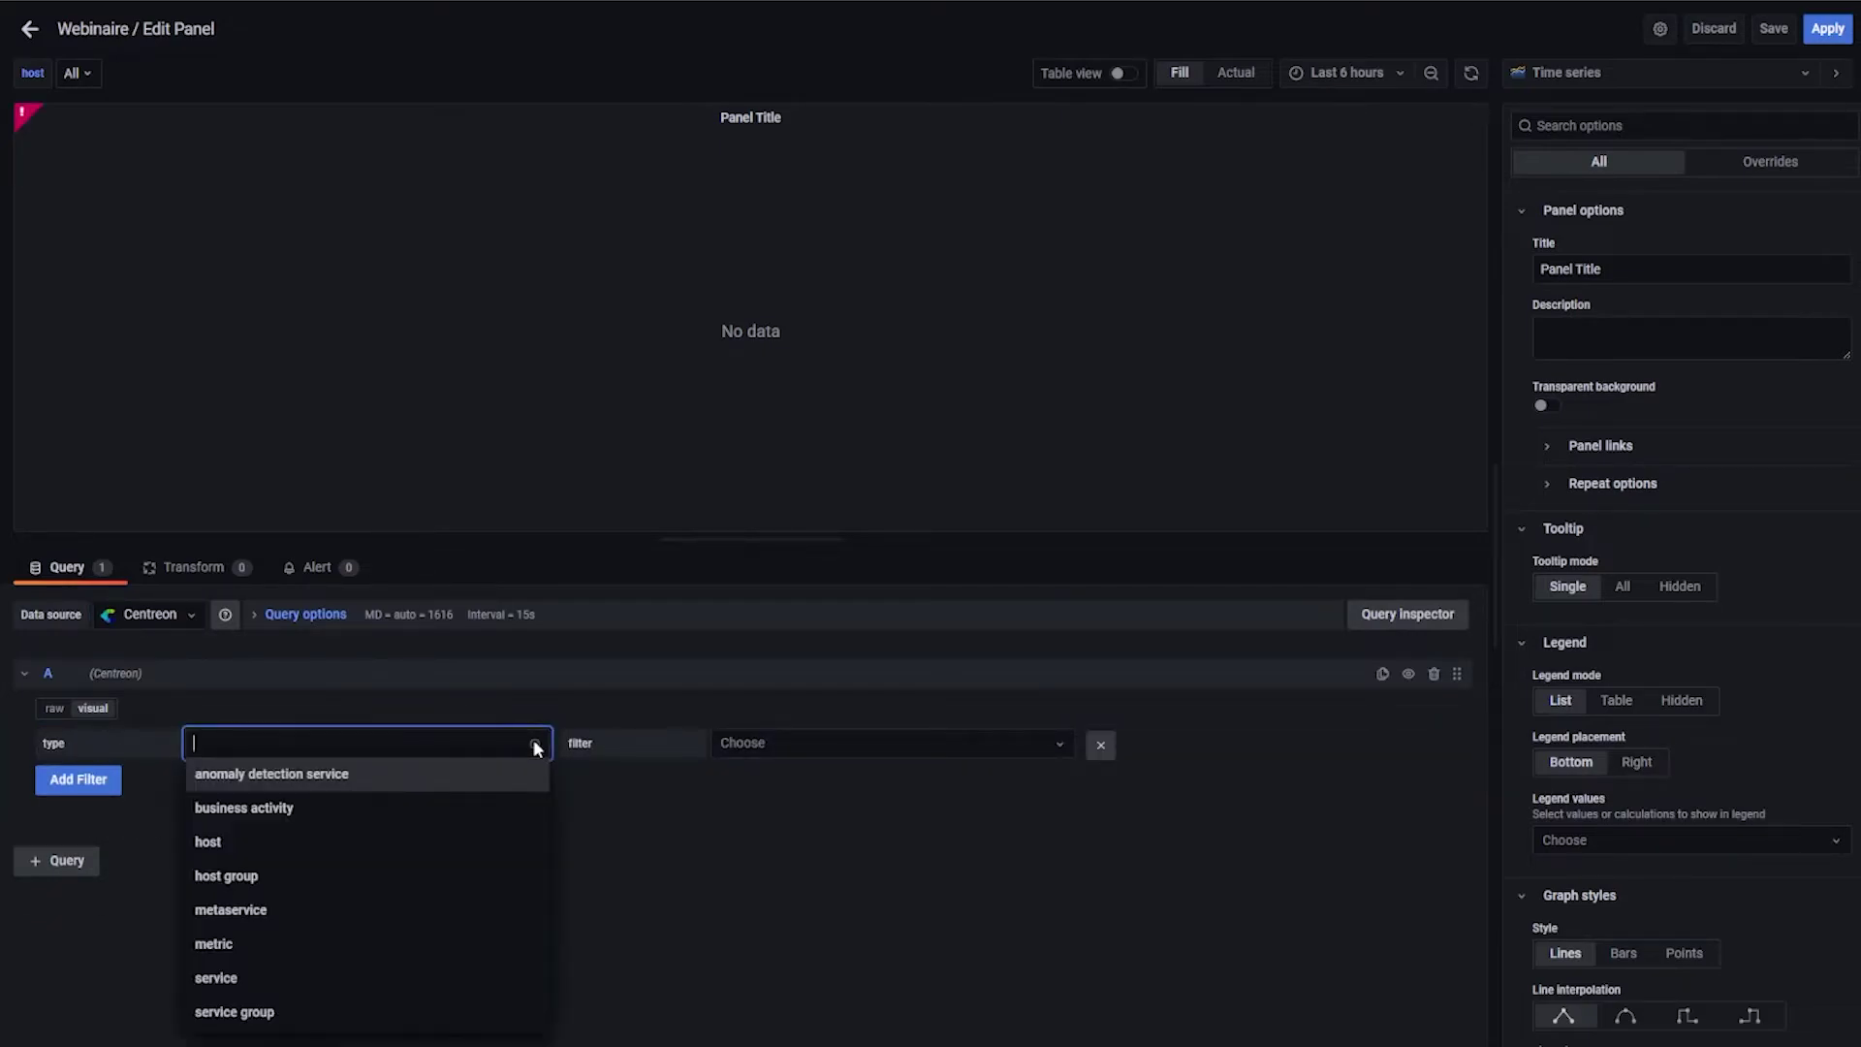
{"action": "left_click", "coordinate": [404, 843]}
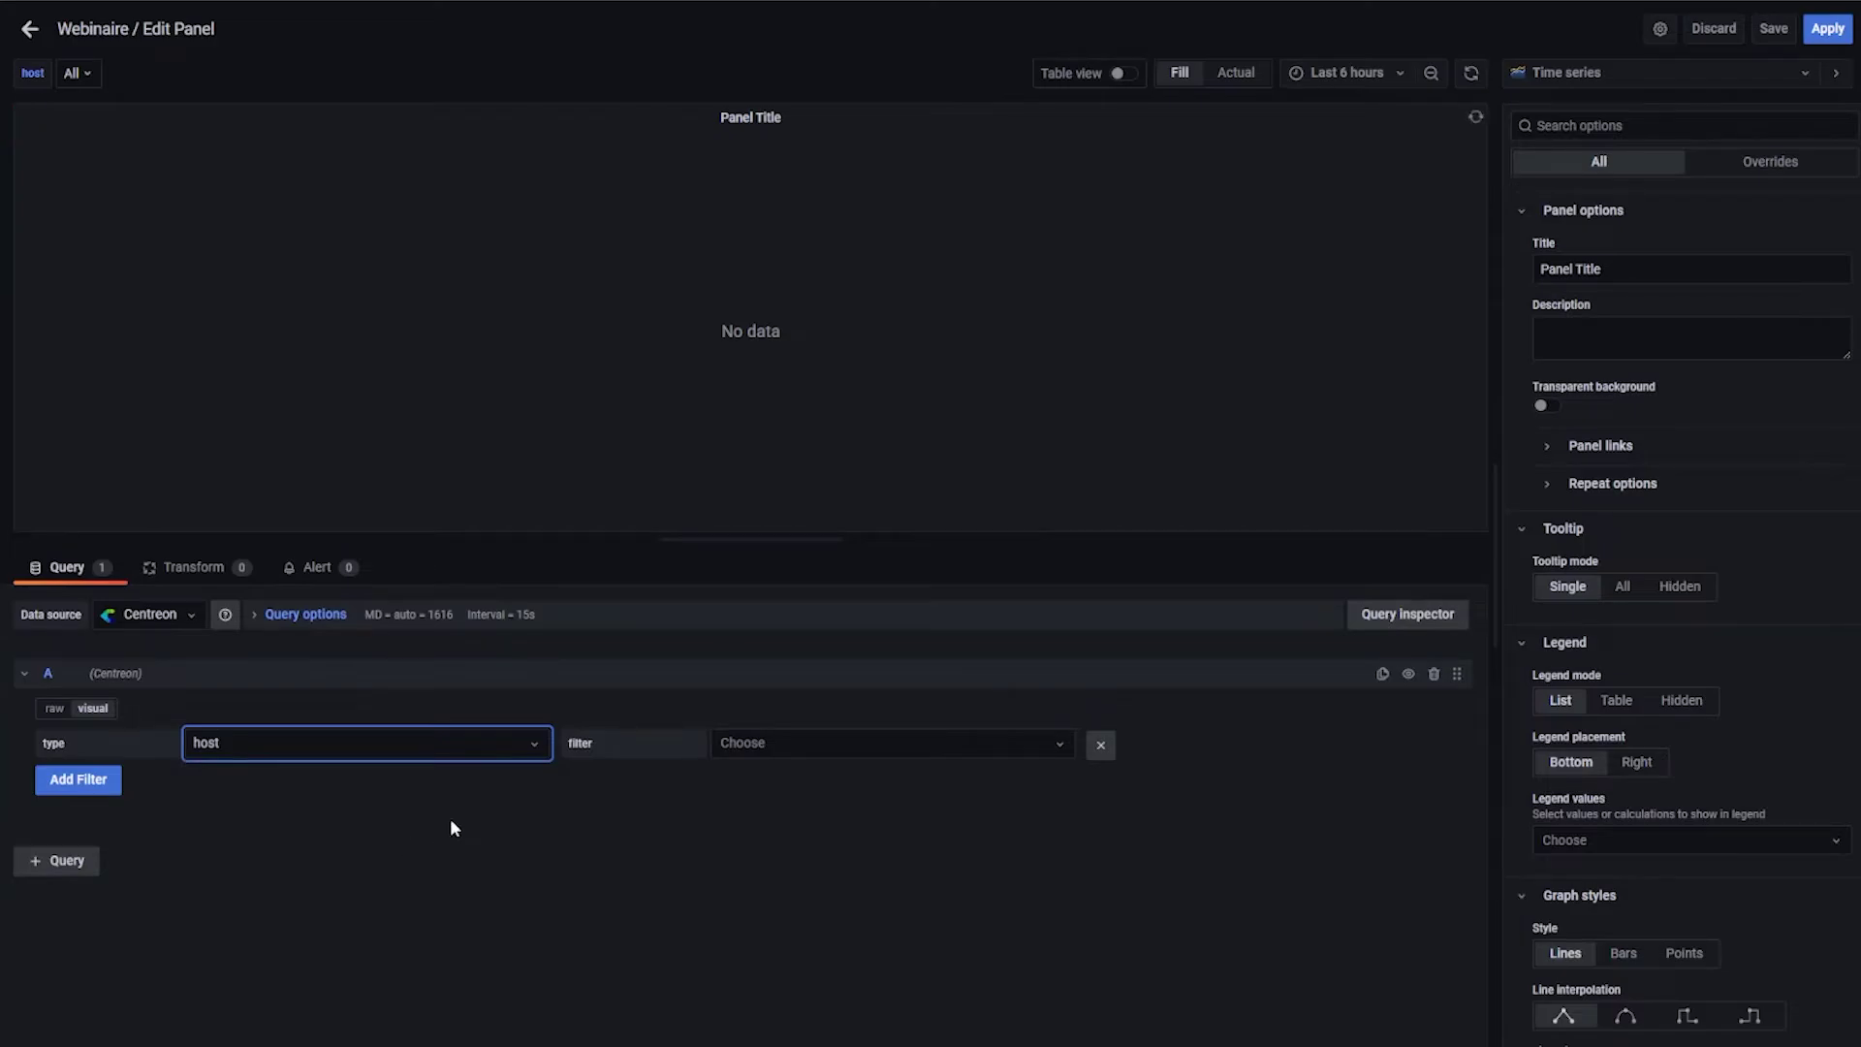
{"action": "left_click", "coordinate": [863, 743]}
{"action": "left_click", "coordinate": [826, 781]}
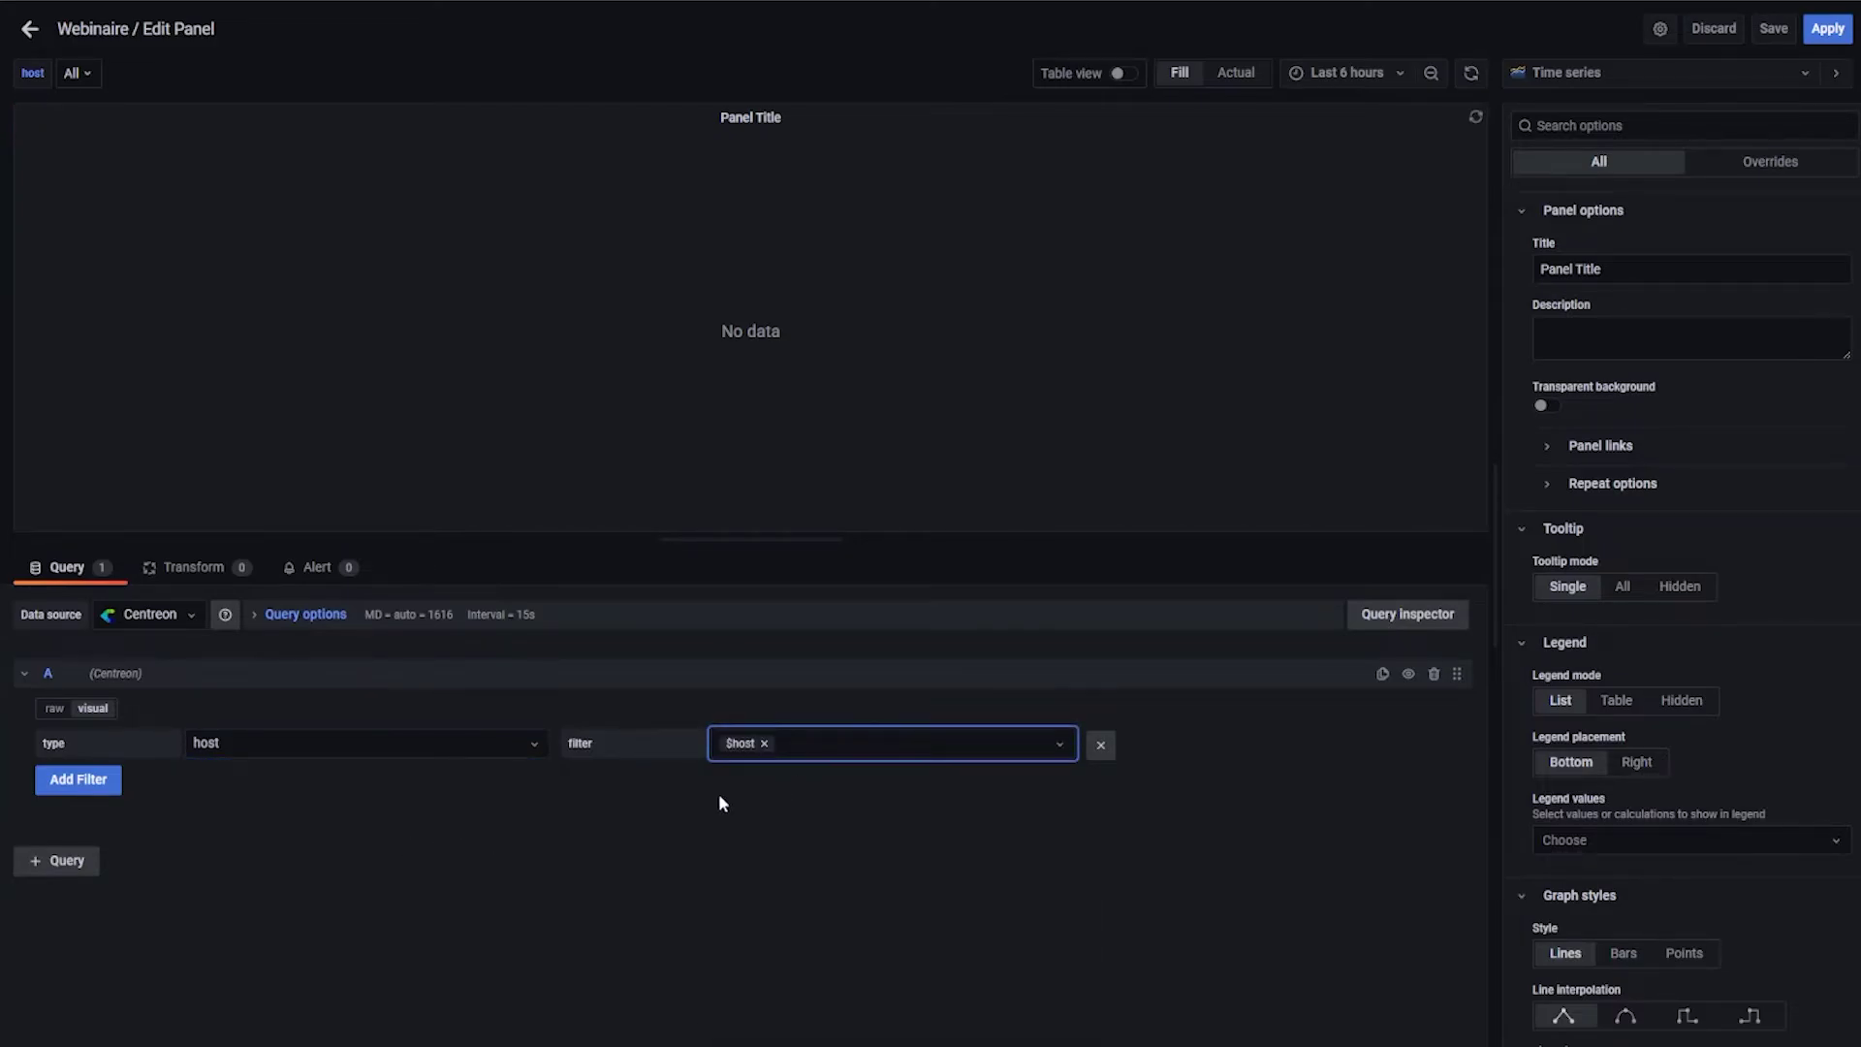
- Add a second filter of type metric to query A and set it to load15
{"action": "left_click", "coordinate": [66, 783]}
{"action": "left_click", "coordinate": [326, 775]}
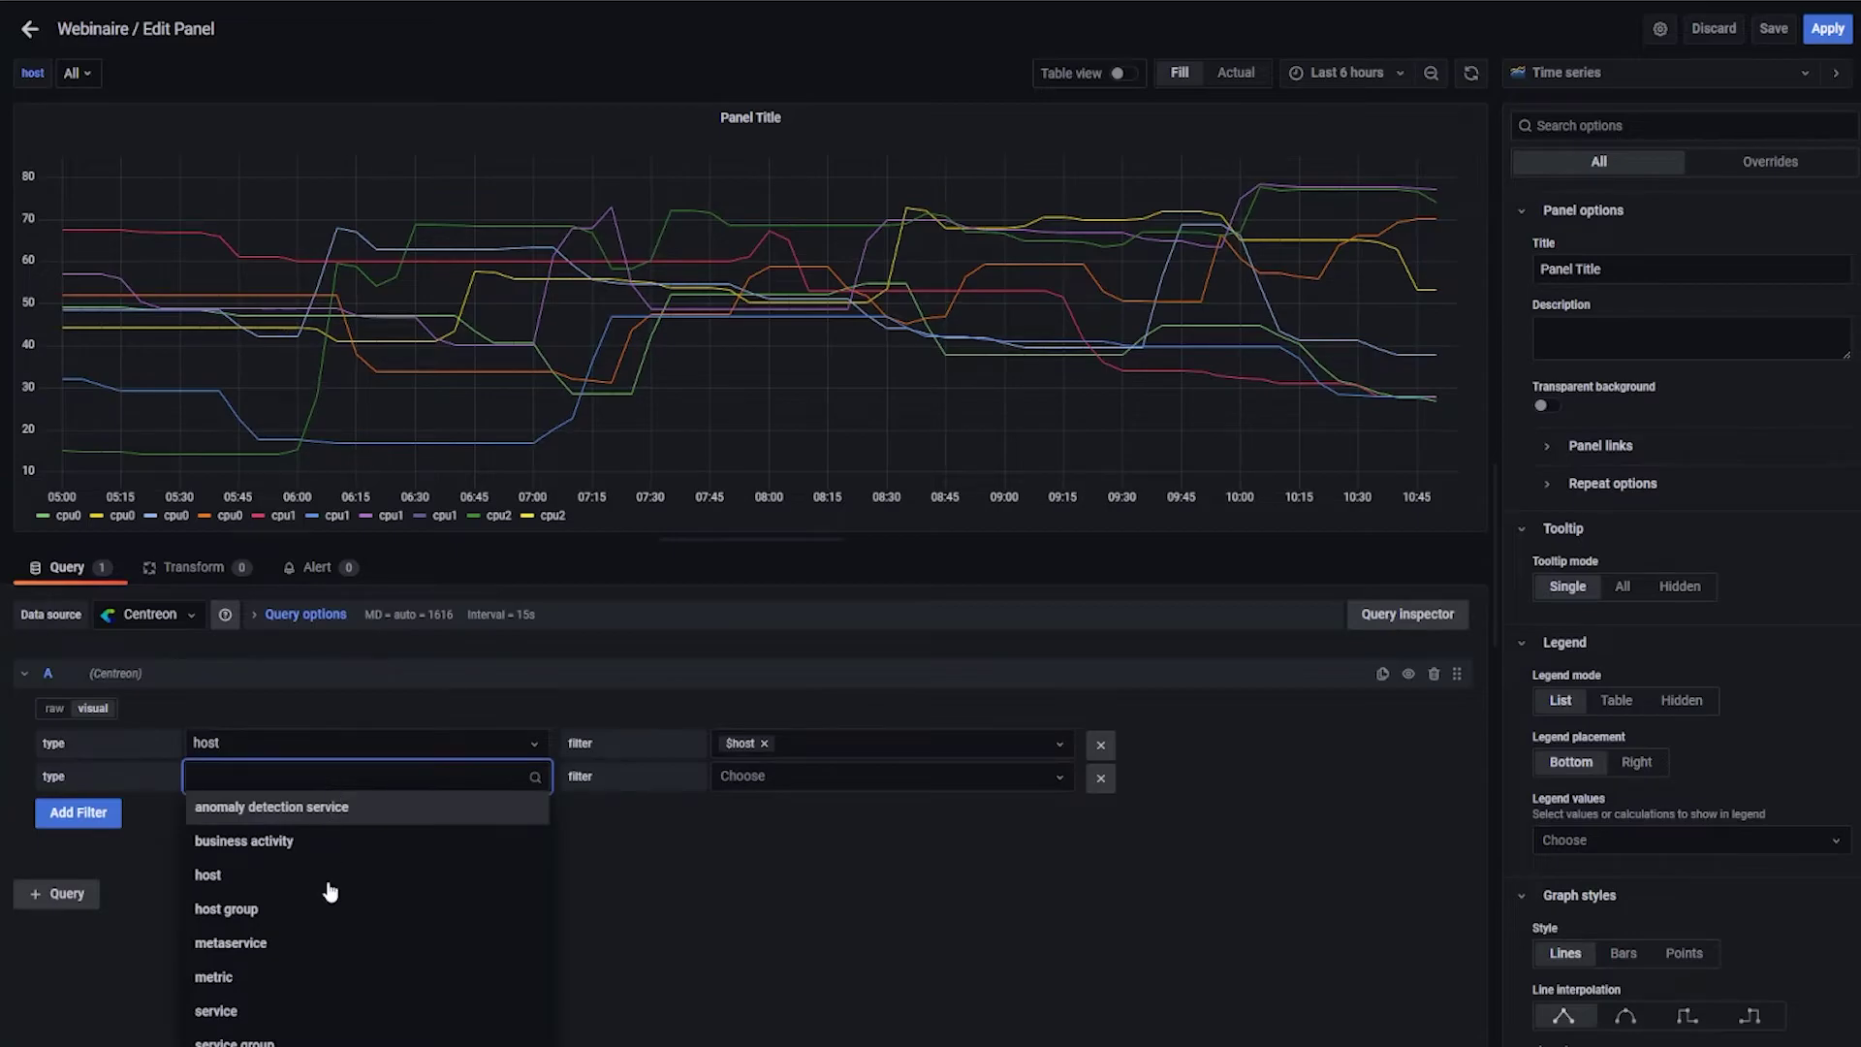
{"action": "left_click", "coordinate": [330, 987]}
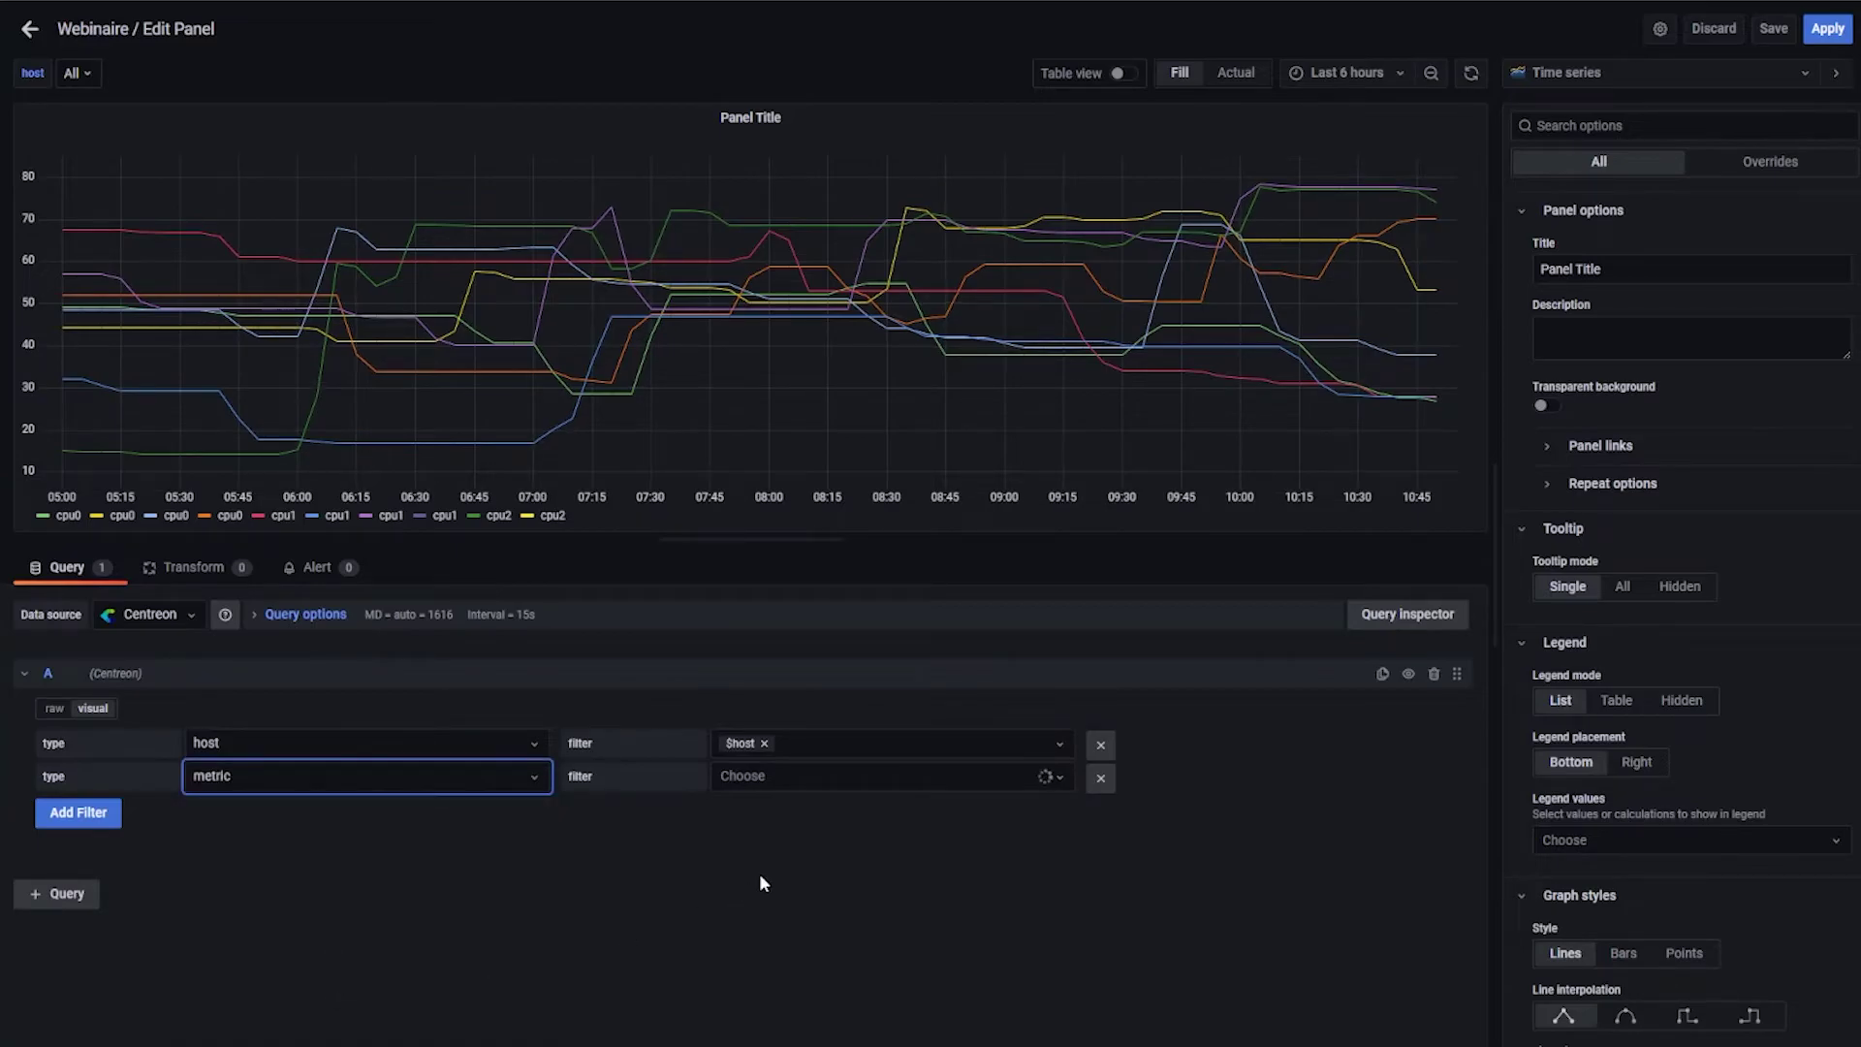
{"action": "left_click", "coordinate": [837, 786]}
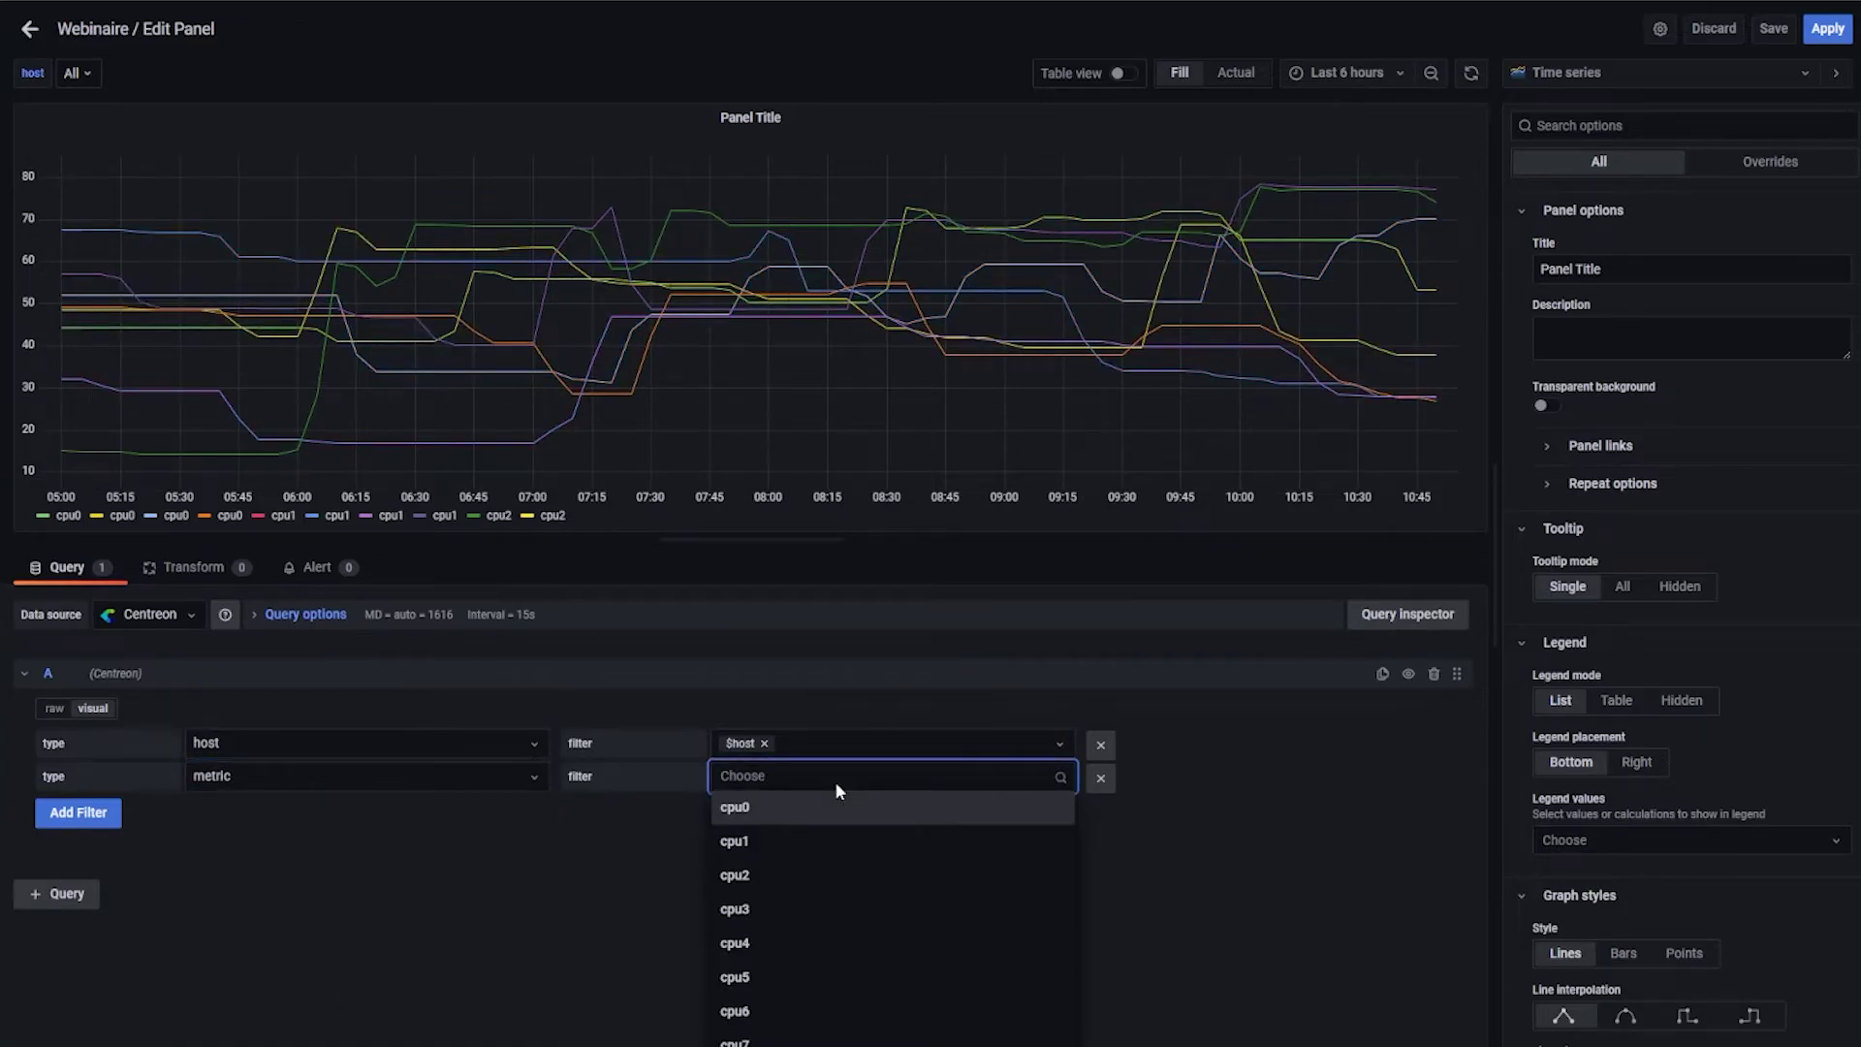
{"action": "type", "text": "load"}
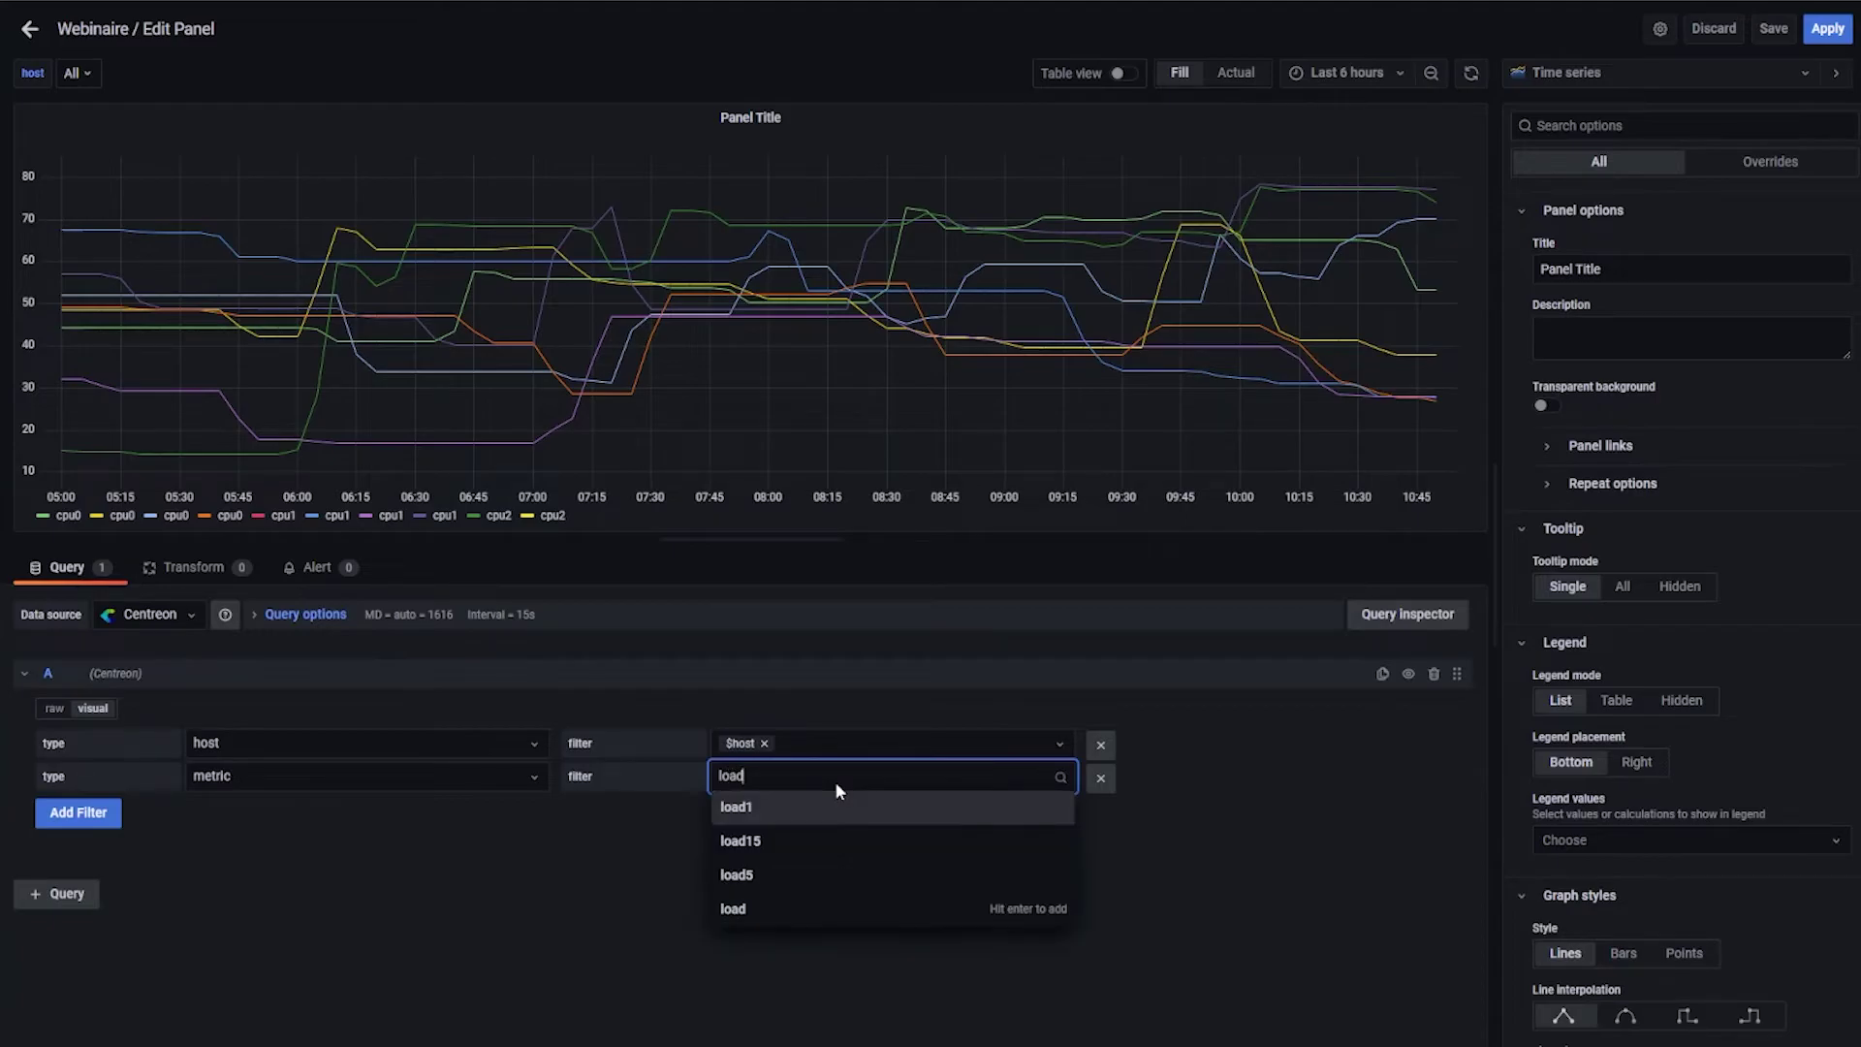
{"action": "left_click", "coordinate": [851, 839]}
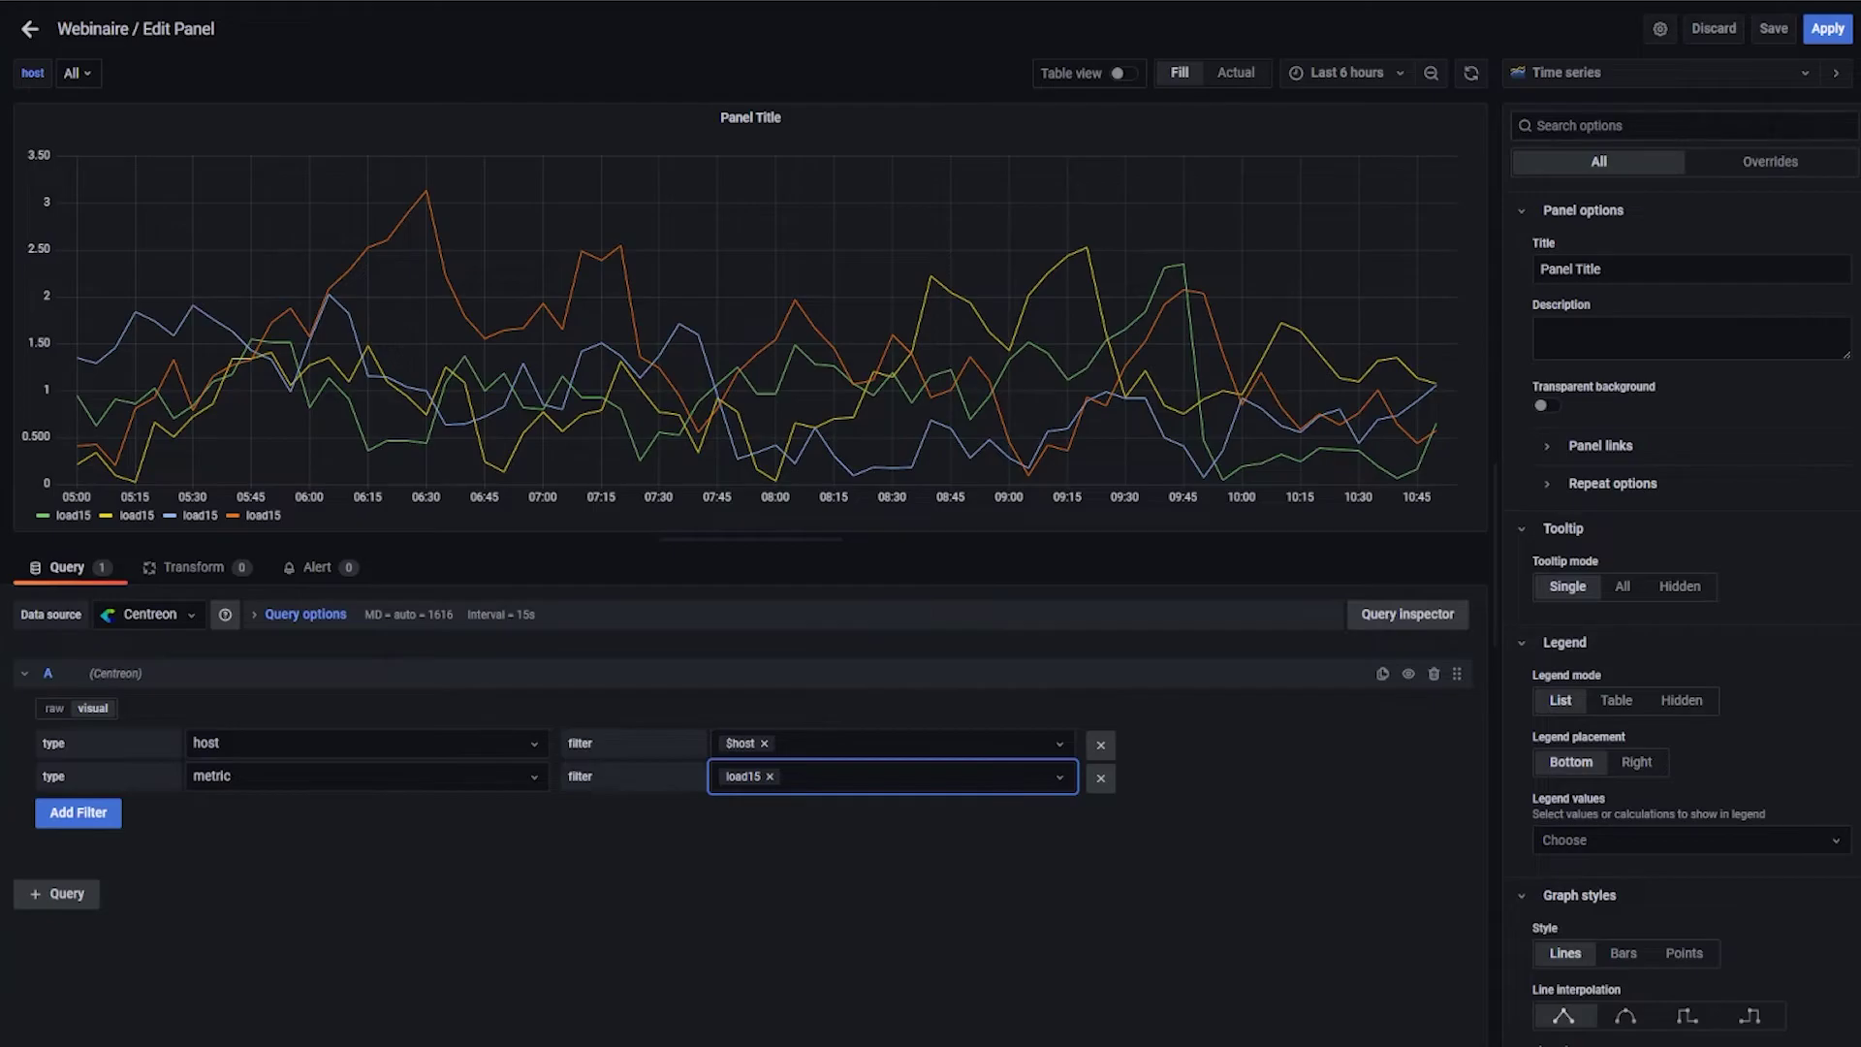
- Apply the load15 panel and move the load5 panel beside it in the same dashboard row
{"action": "left_click", "coordinate": [1828, 29]}
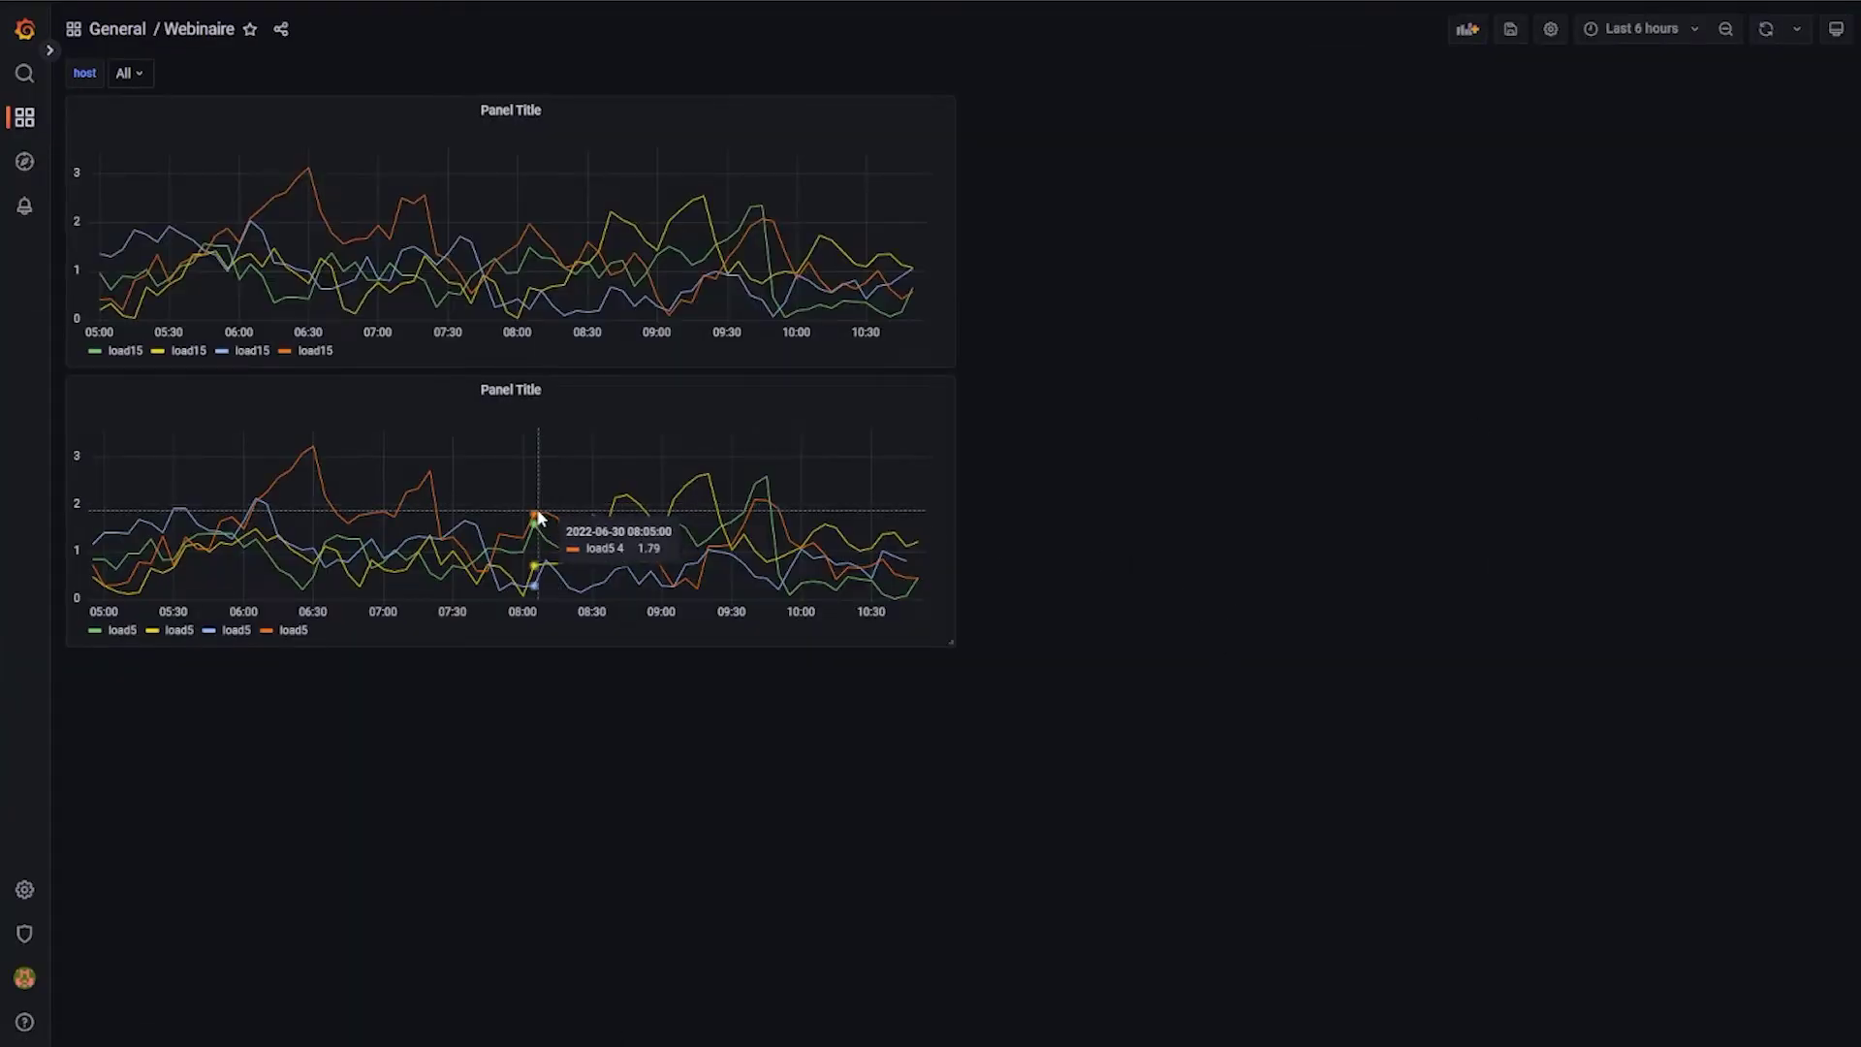
{"action": "left_click_drag", "start_coordinate": [619, 391], "coordinate": [1532, 128]}
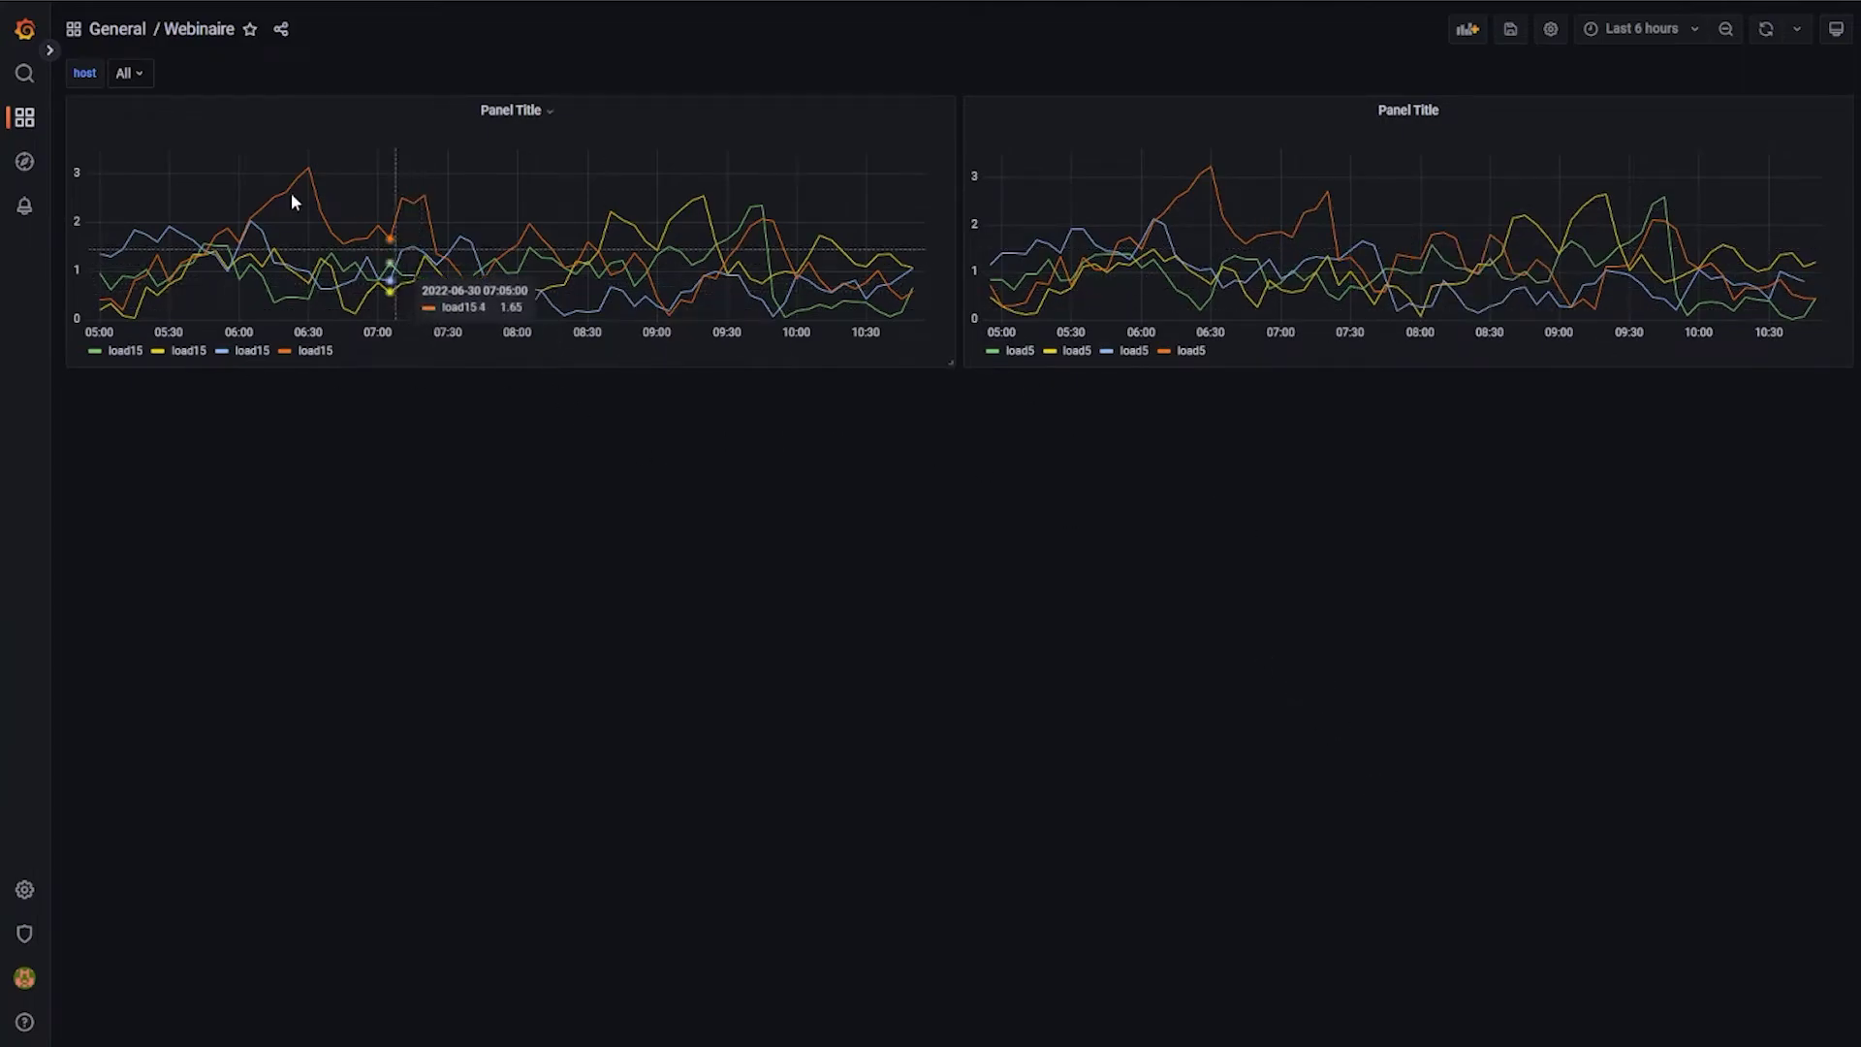
- Limit the host variable to mail-callisto-backend so both load panels show only that host
{"action": "left_click", "coordinate": [135, 74]}
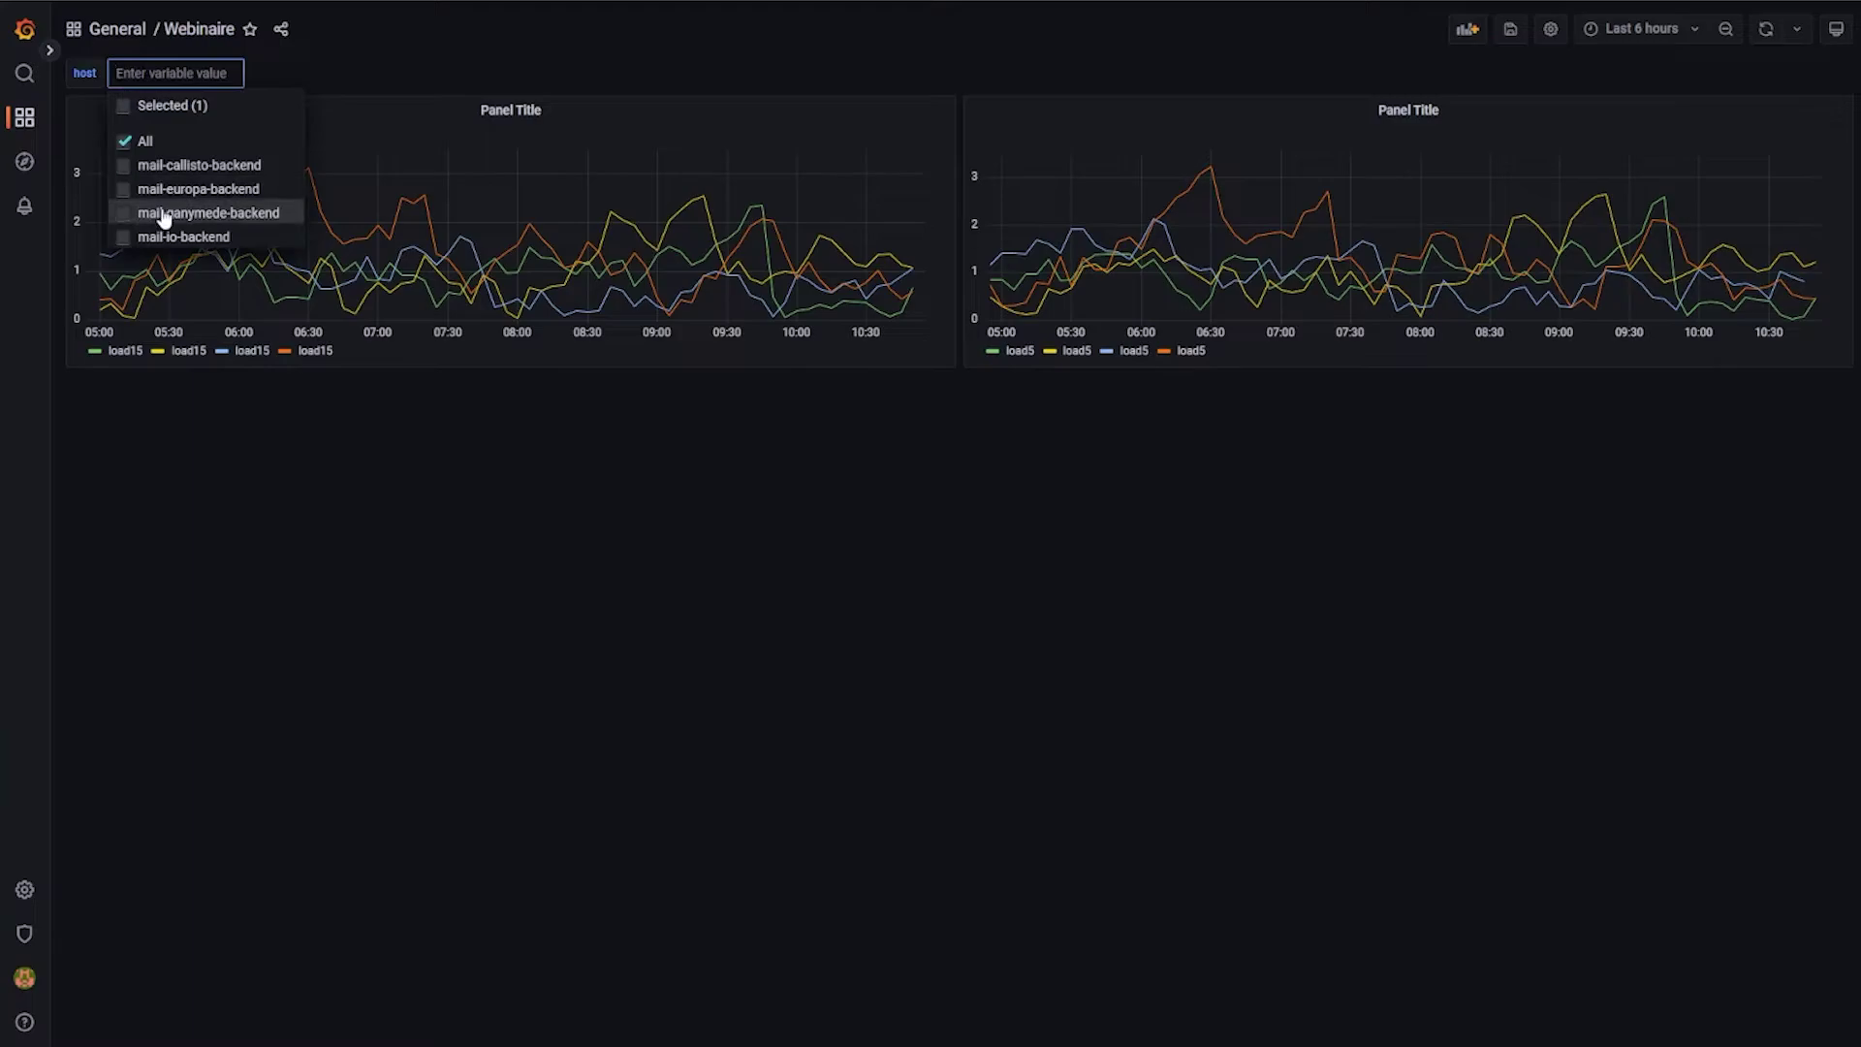
{"action": "left_click", "coordinate": [124, 173]}
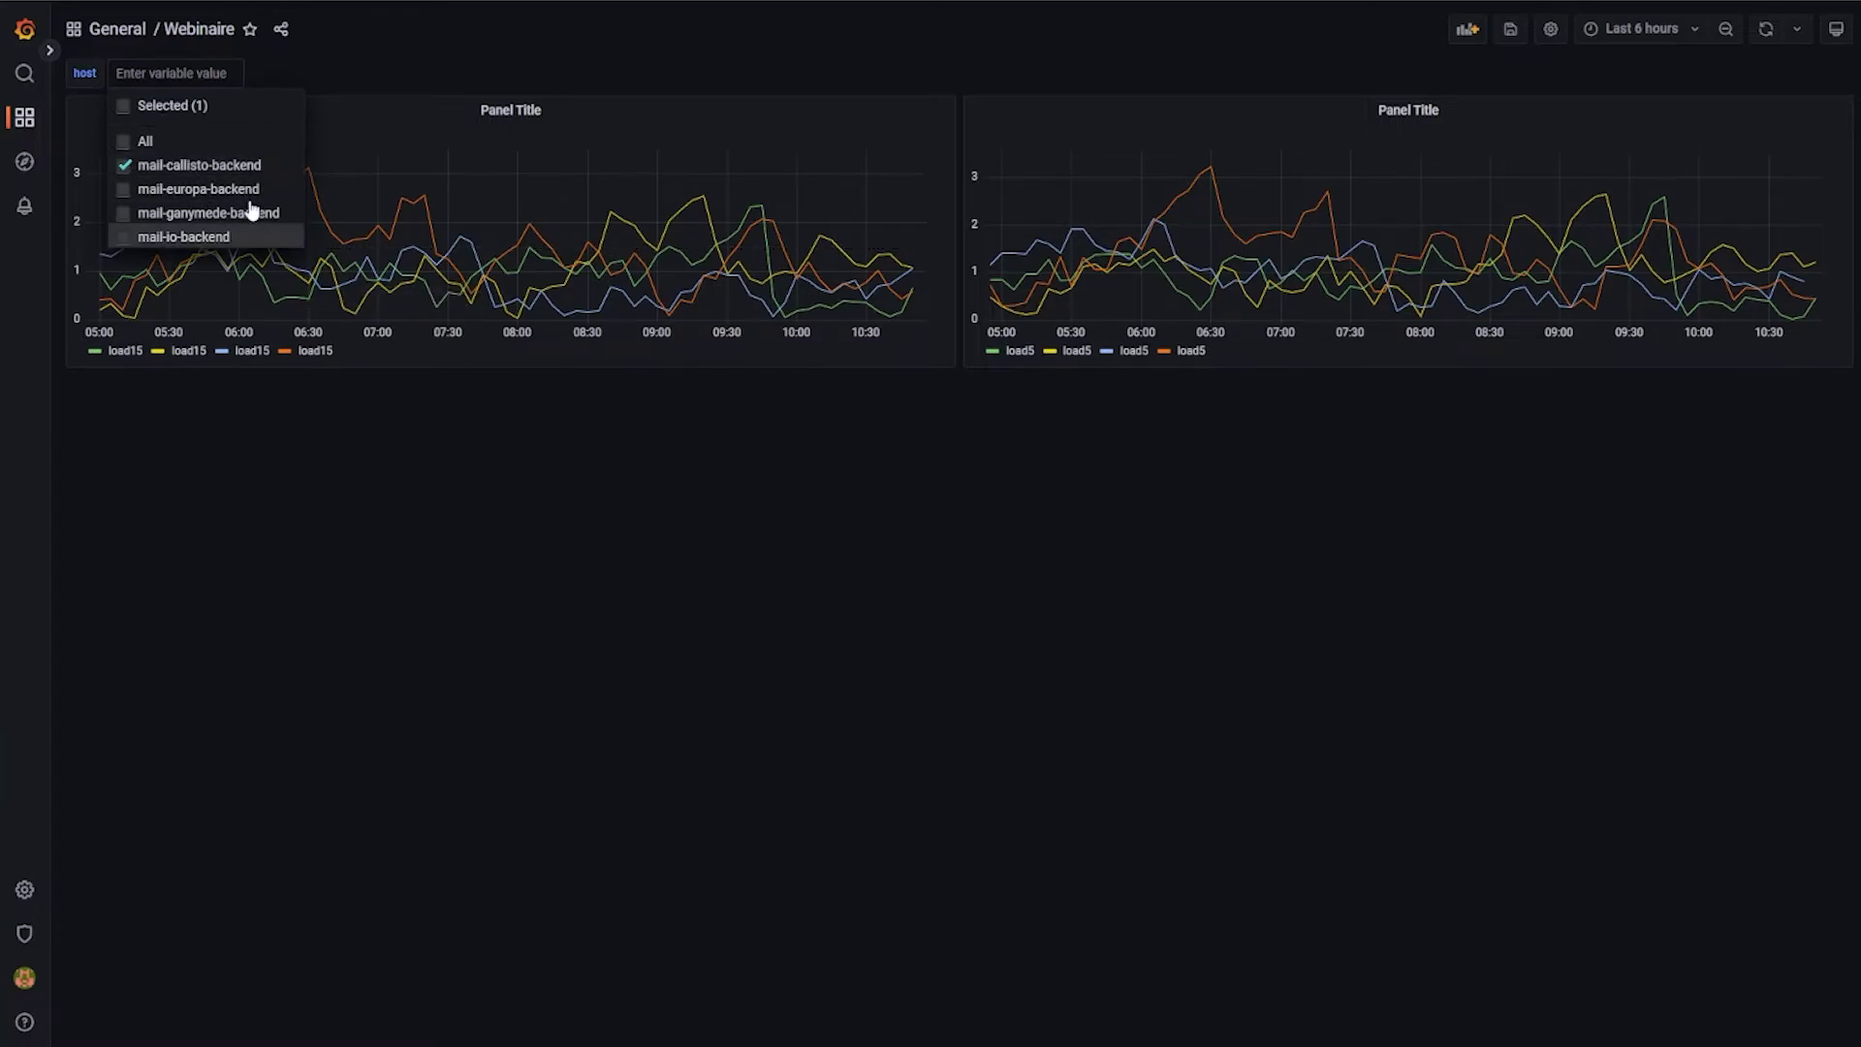
{"action": "left_click", "coordinate": [840, 625]}
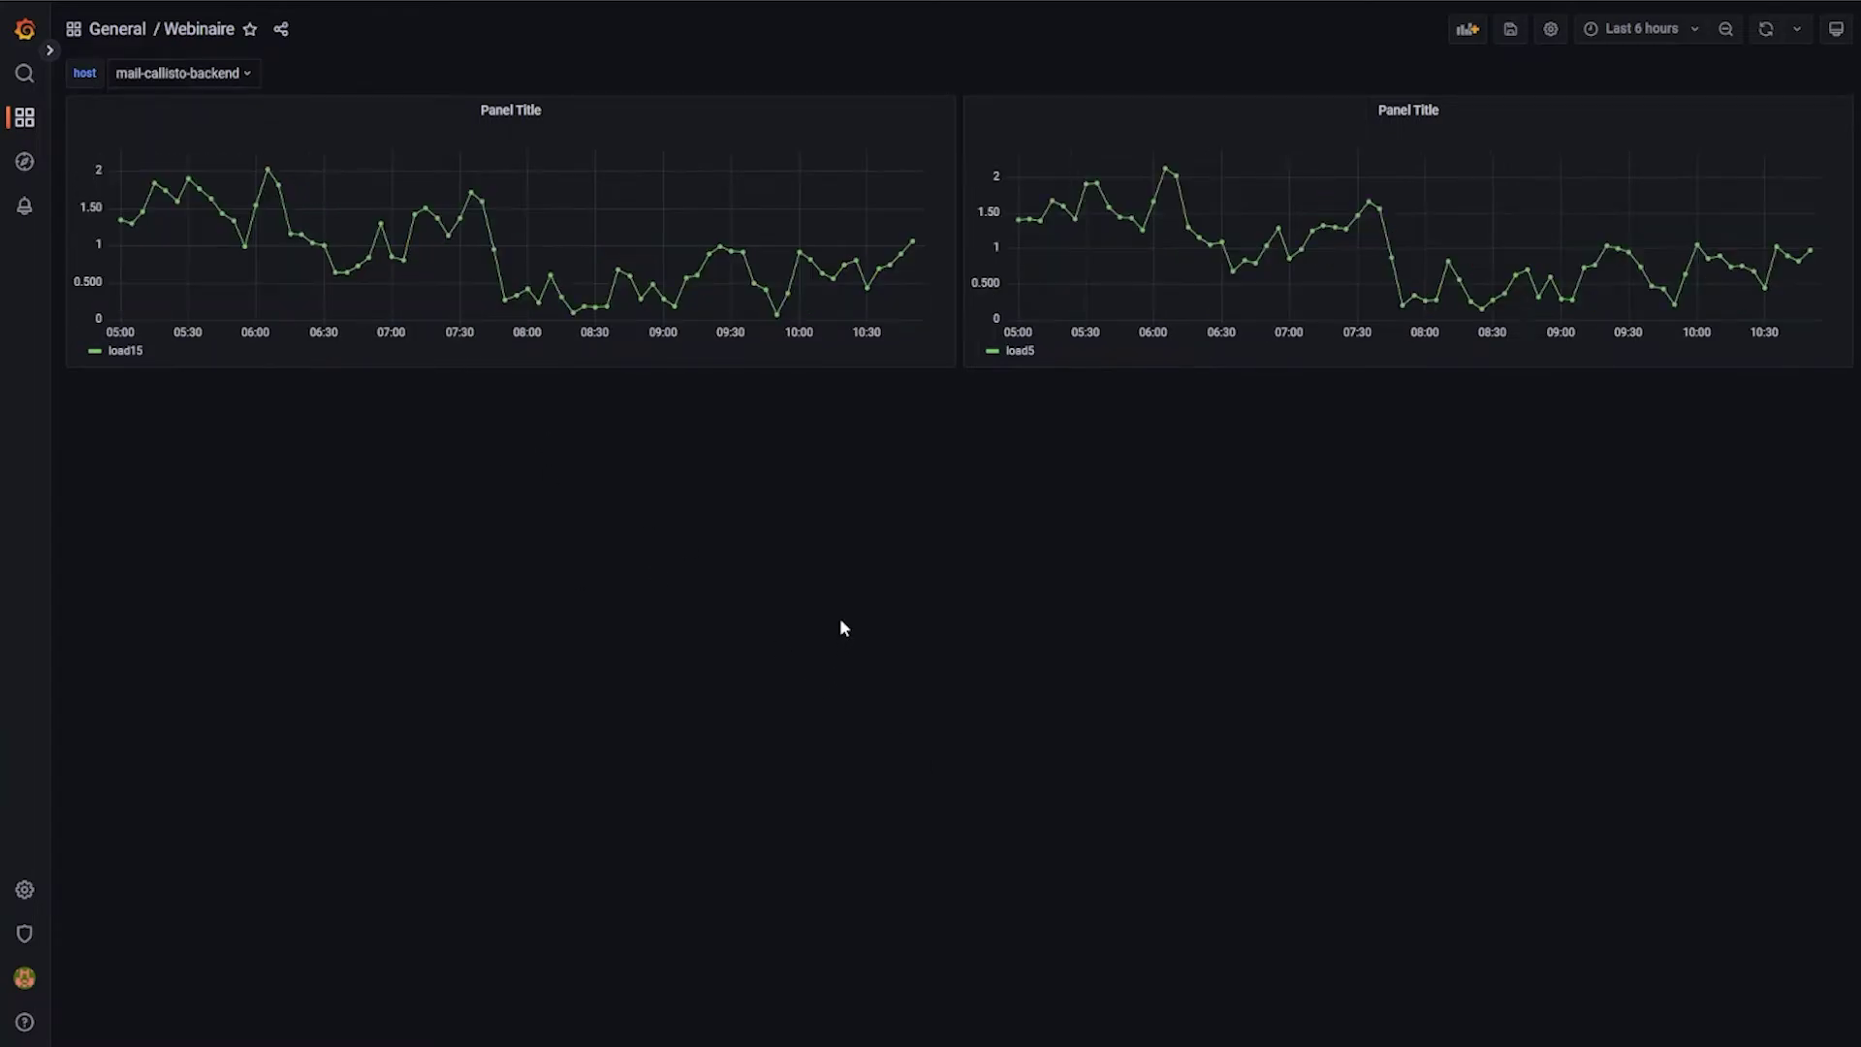
- Switch the host variable back to All for both load panels
{"action": "left_click", "coordinate": [249, 84]}
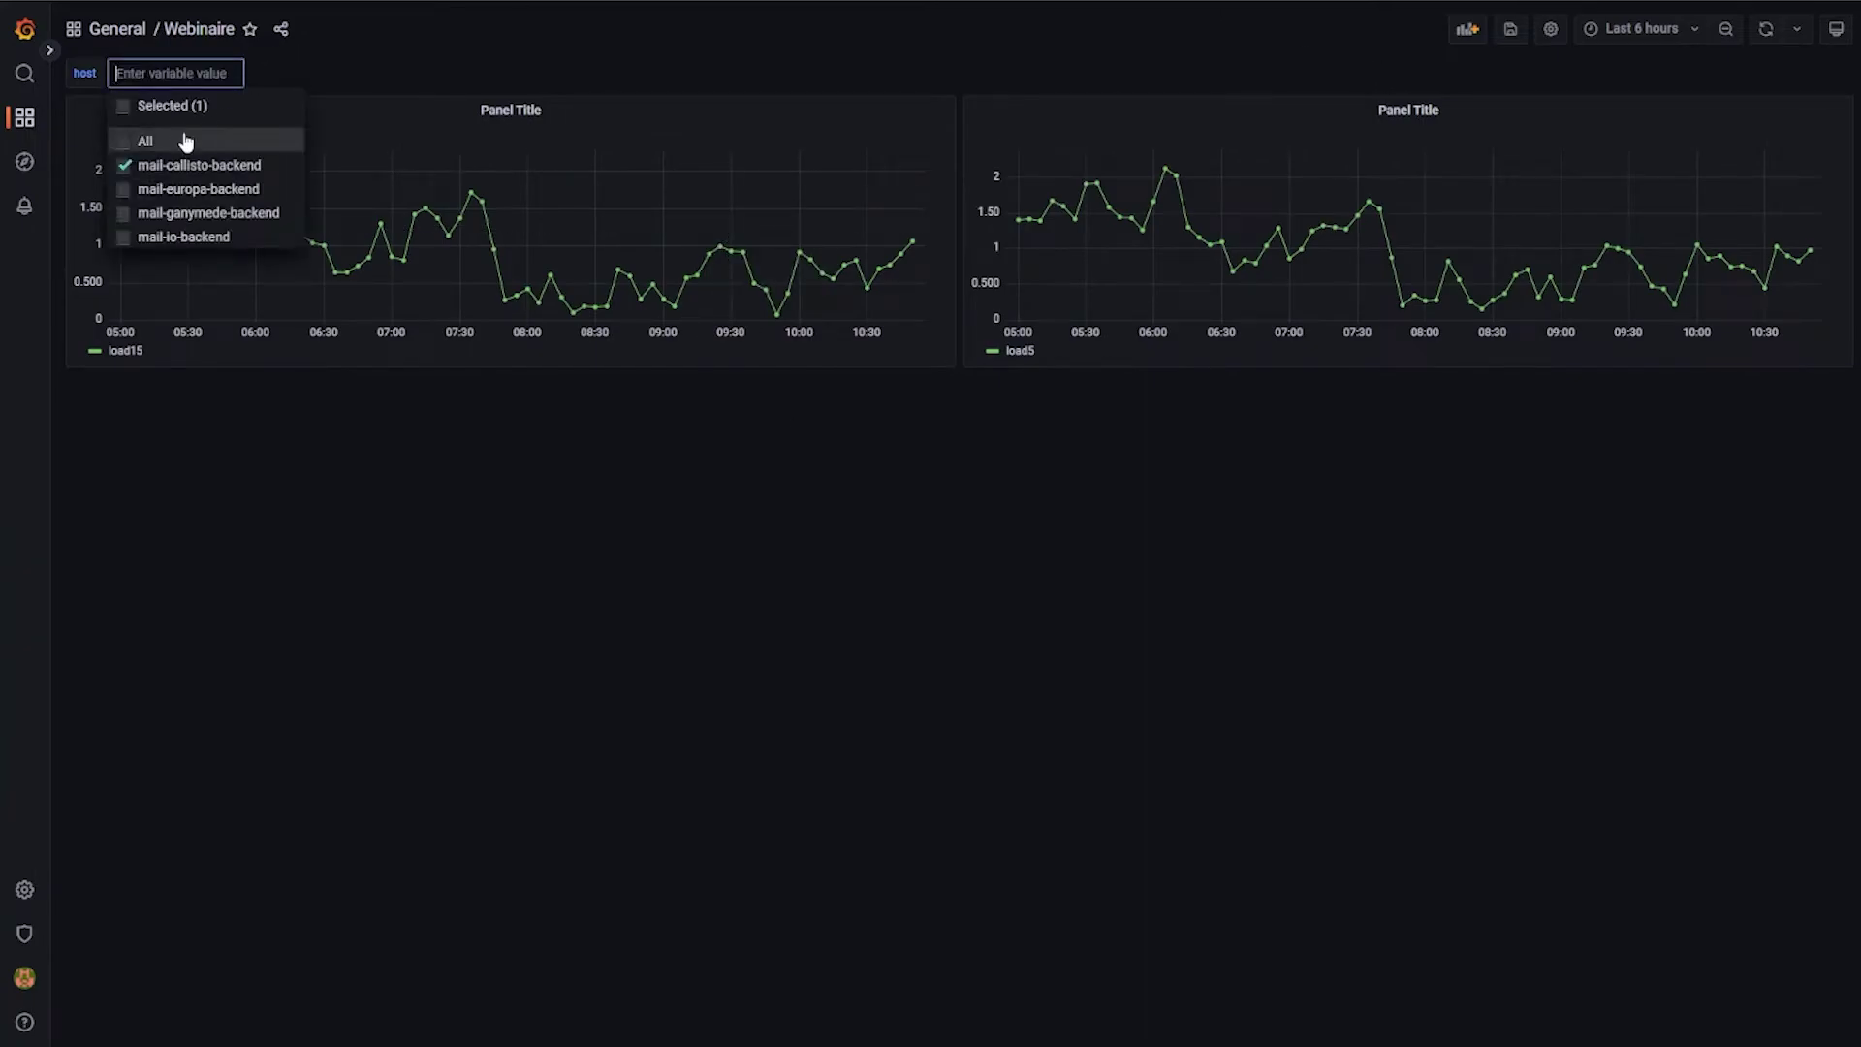
{"action": "left_click", "coordinate": [146, 140]}
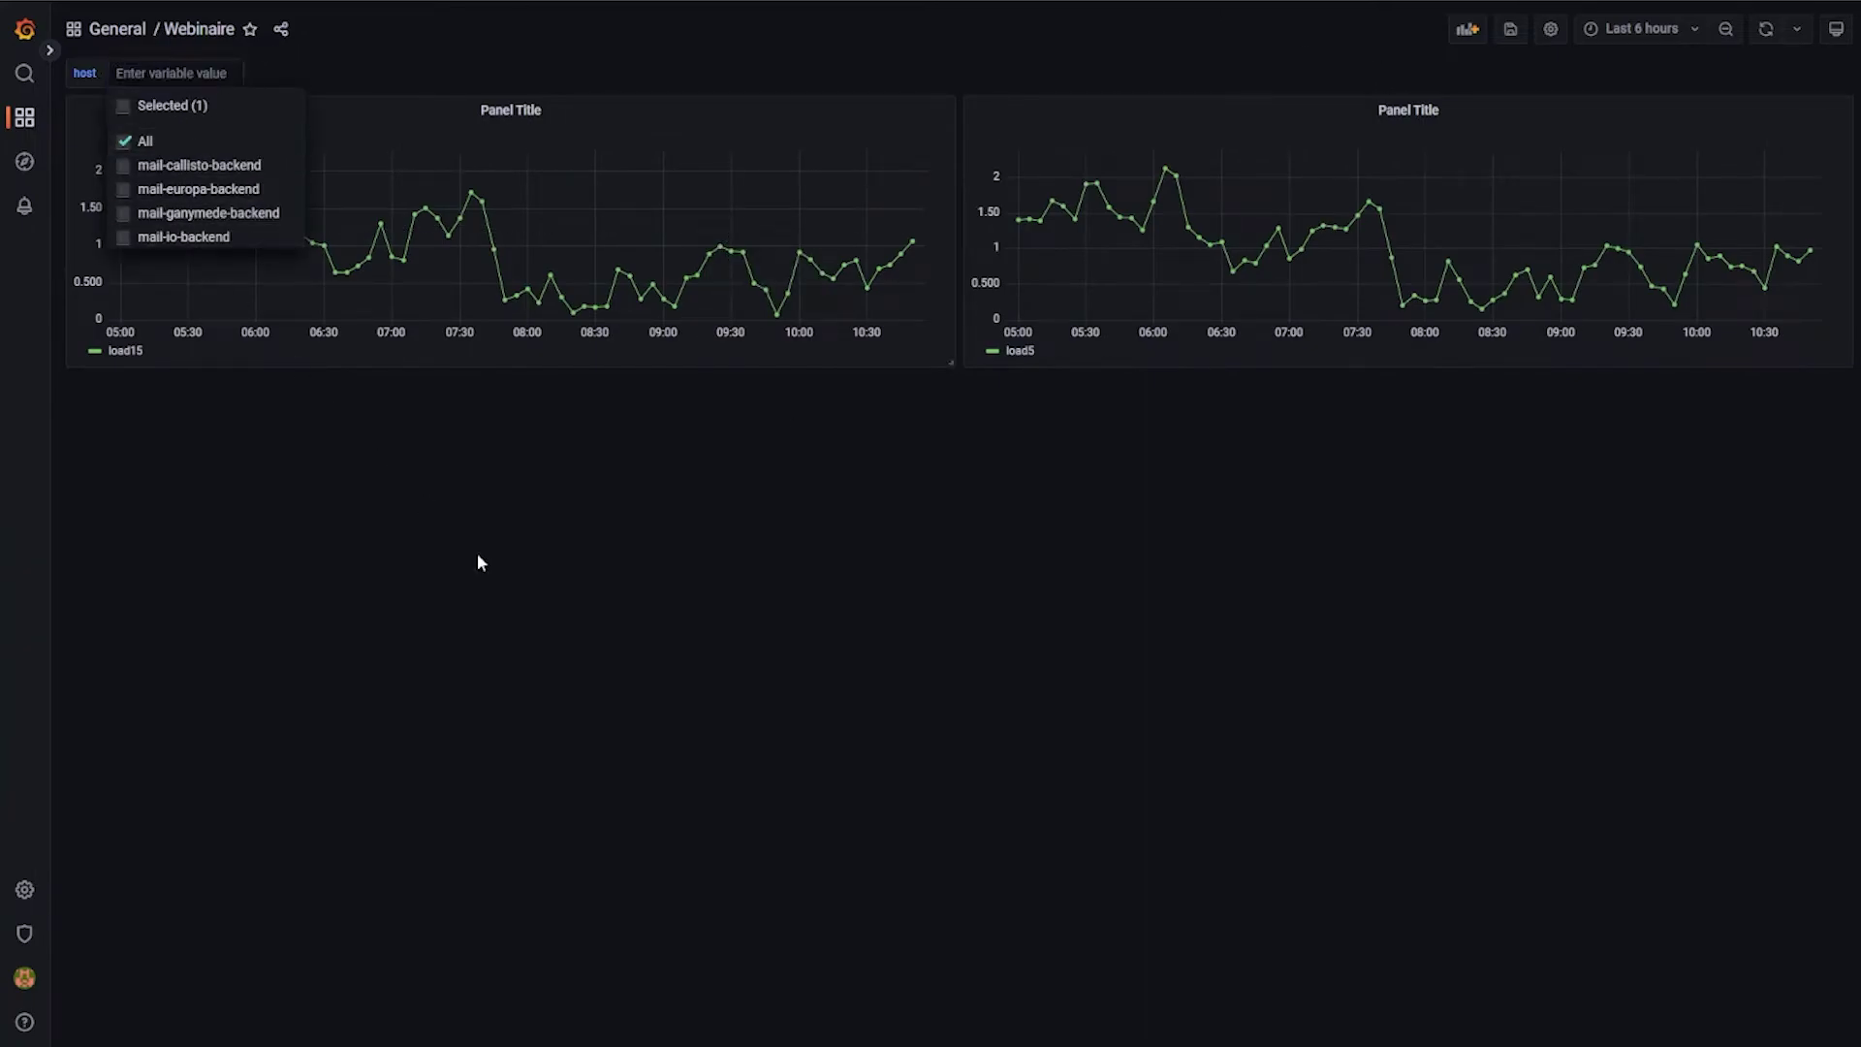
{"action": "left_click", "coordinate": [1453, 557]}
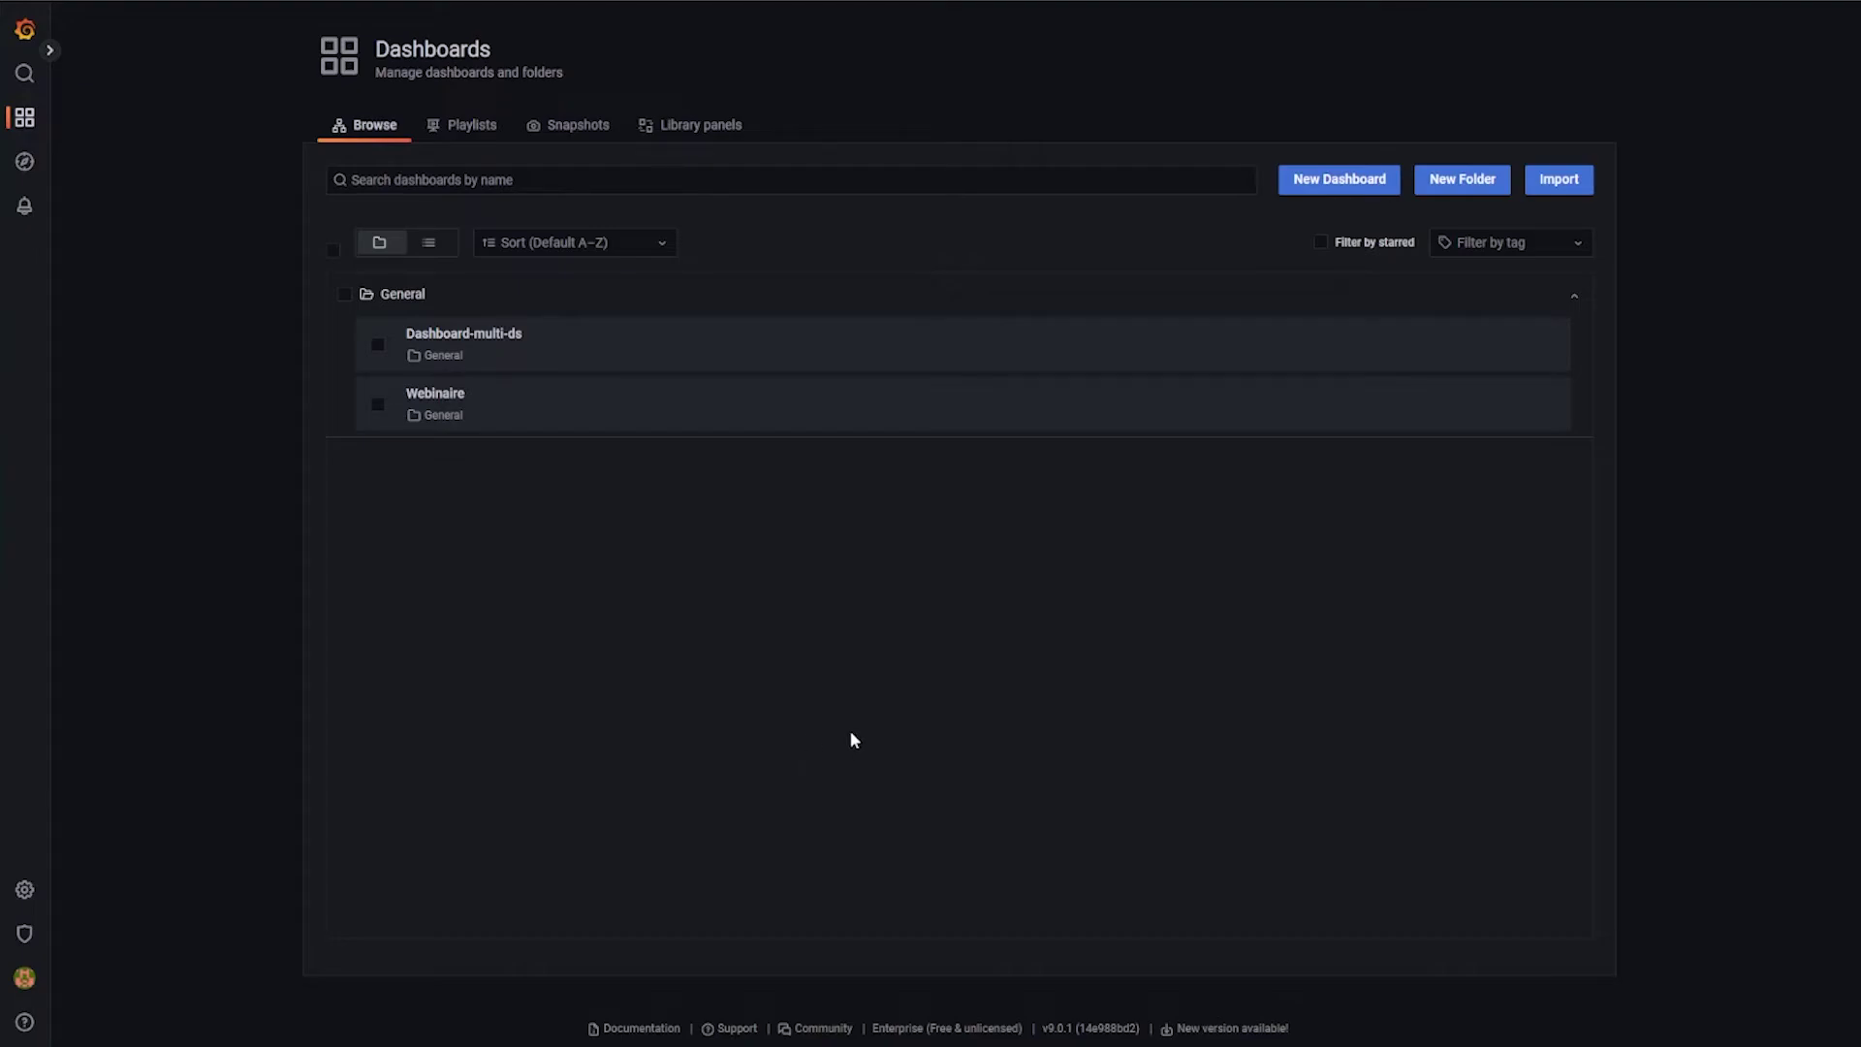
- Open the Dashboard-multi-ds dashboard and add a new panel with Centreon as its data source
{"action": "left_click", "coordinate": [801, 355]}
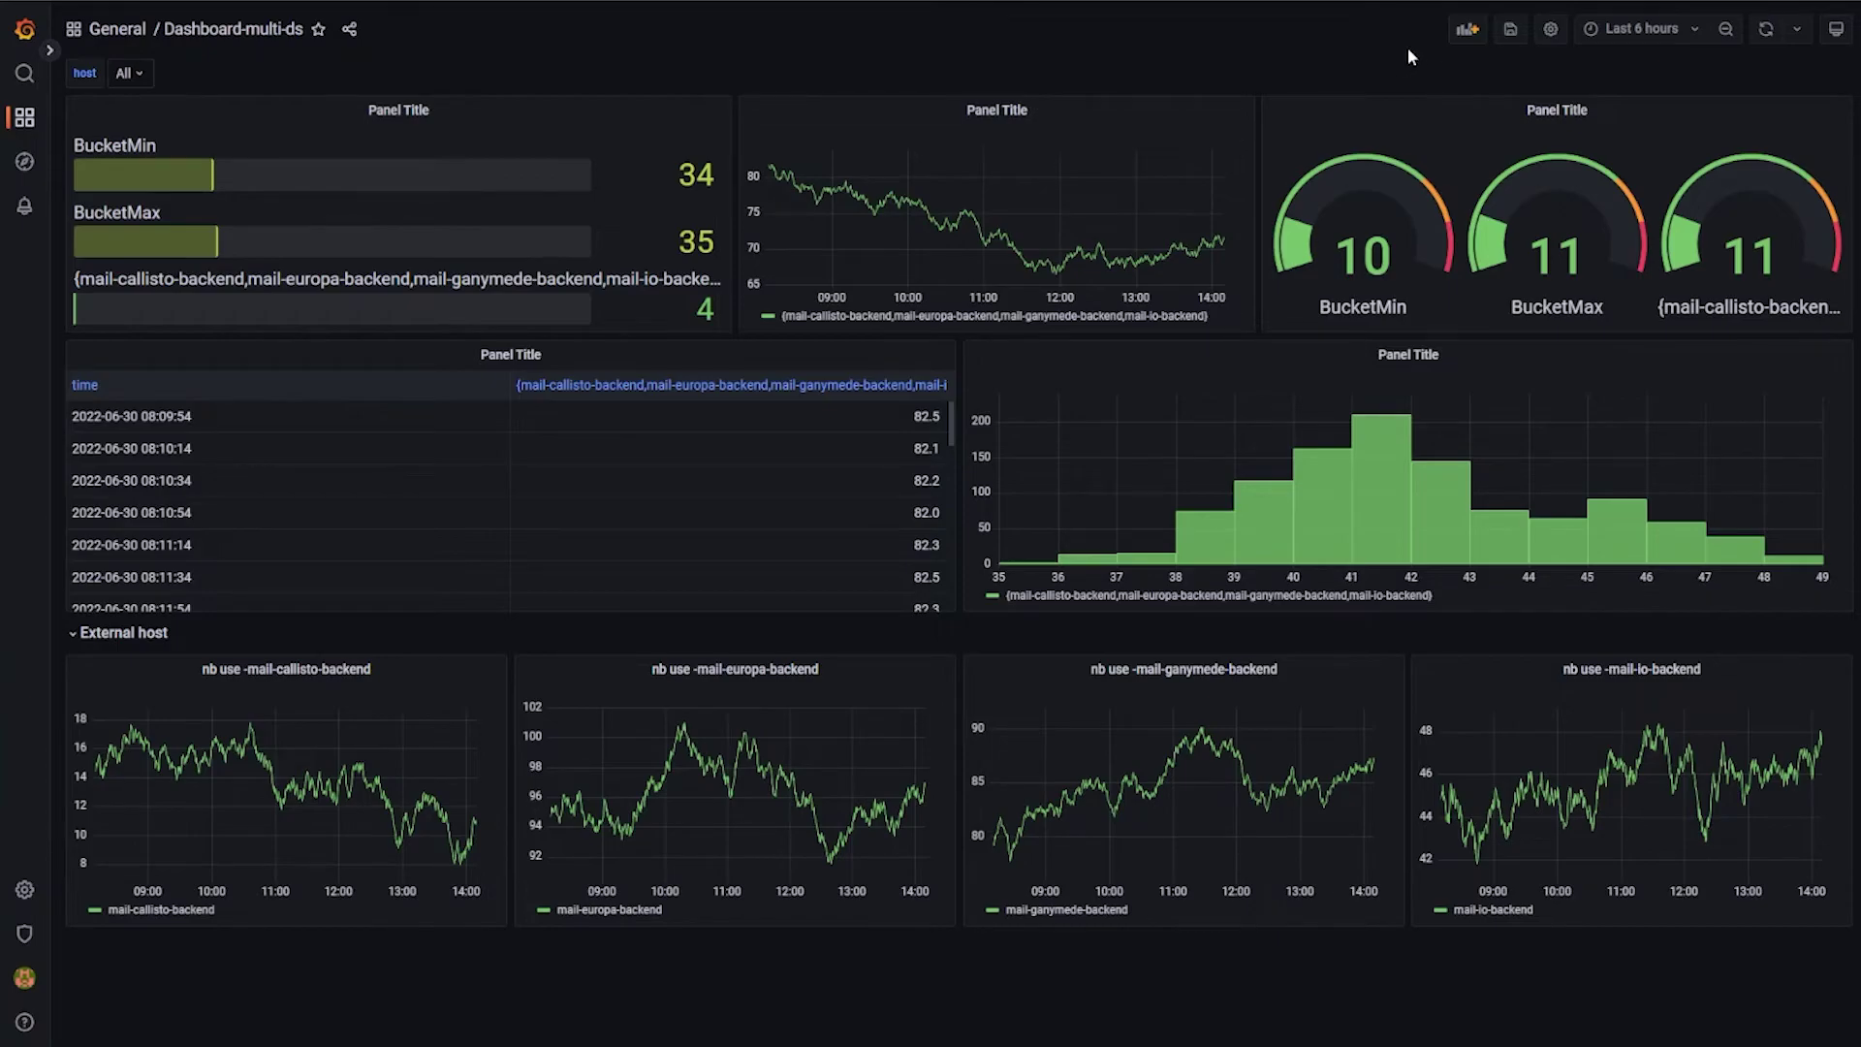
{"action": "left_click", "coordinate": [1483, 30]}
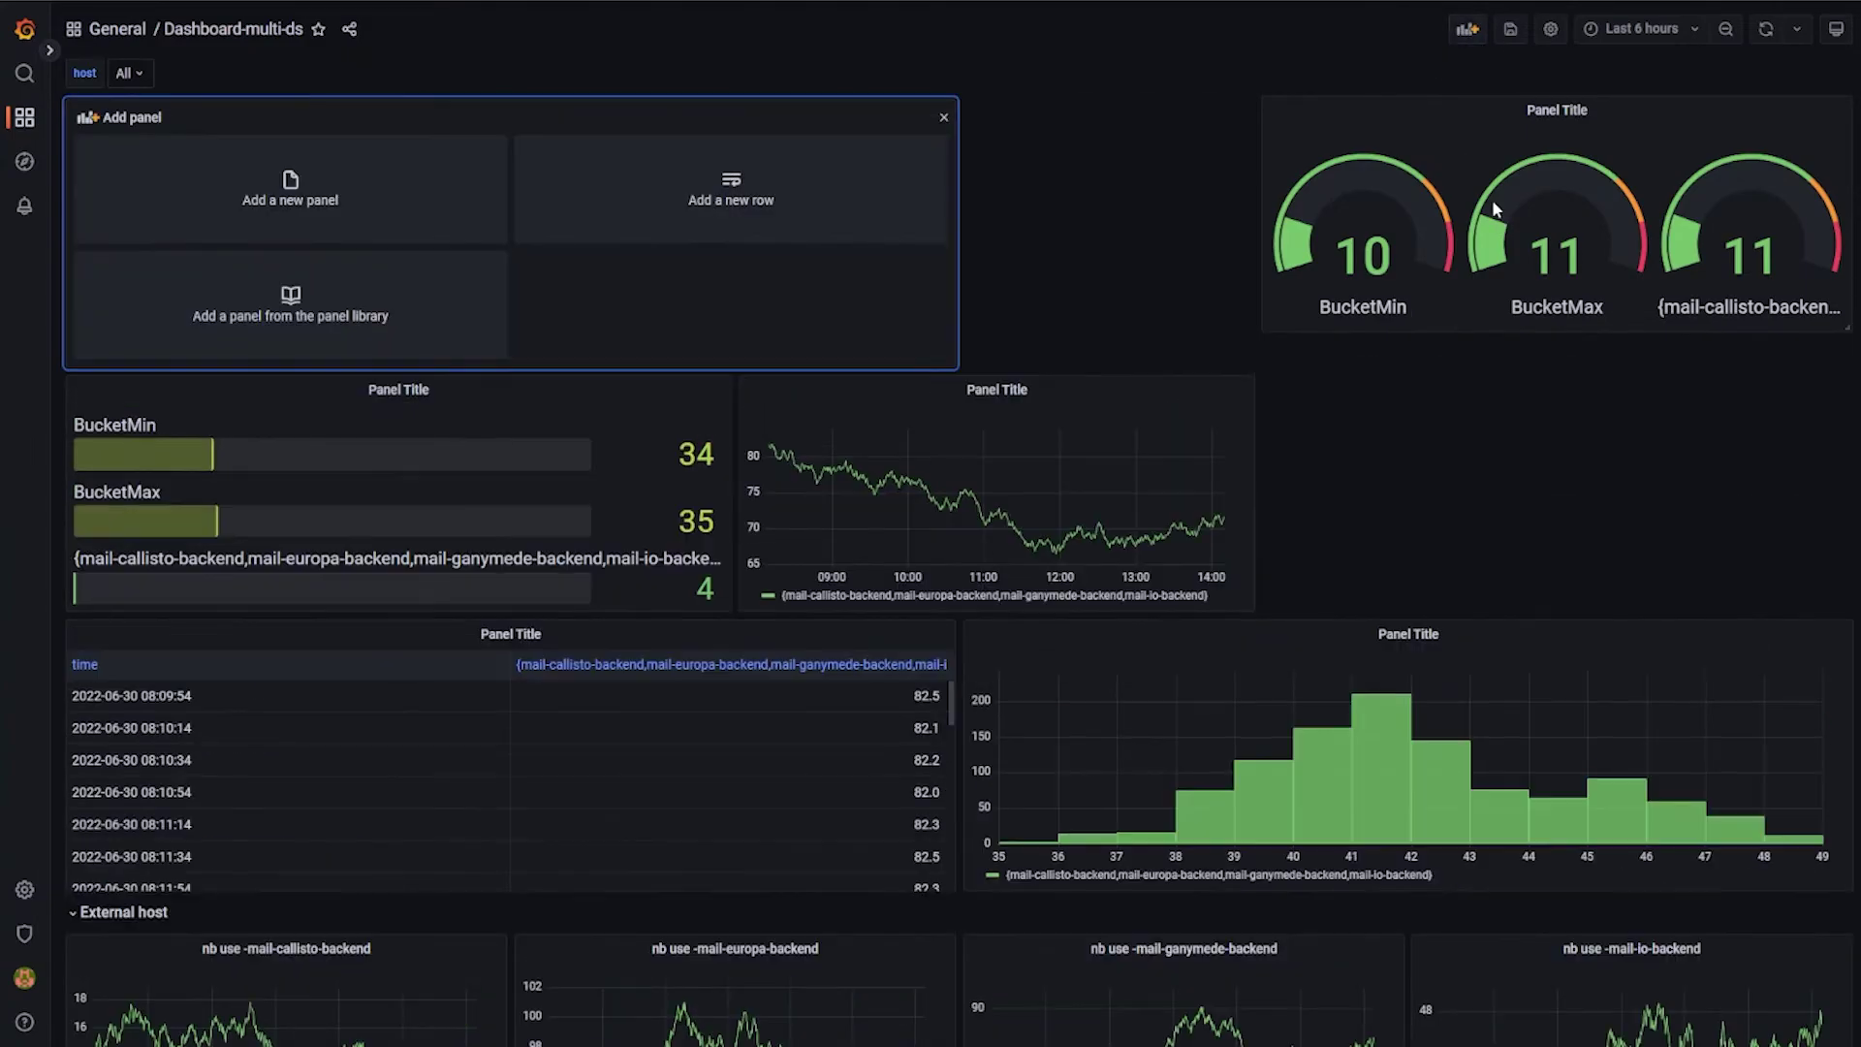
{"action": "left_click", "coordinate": [363, 201]}
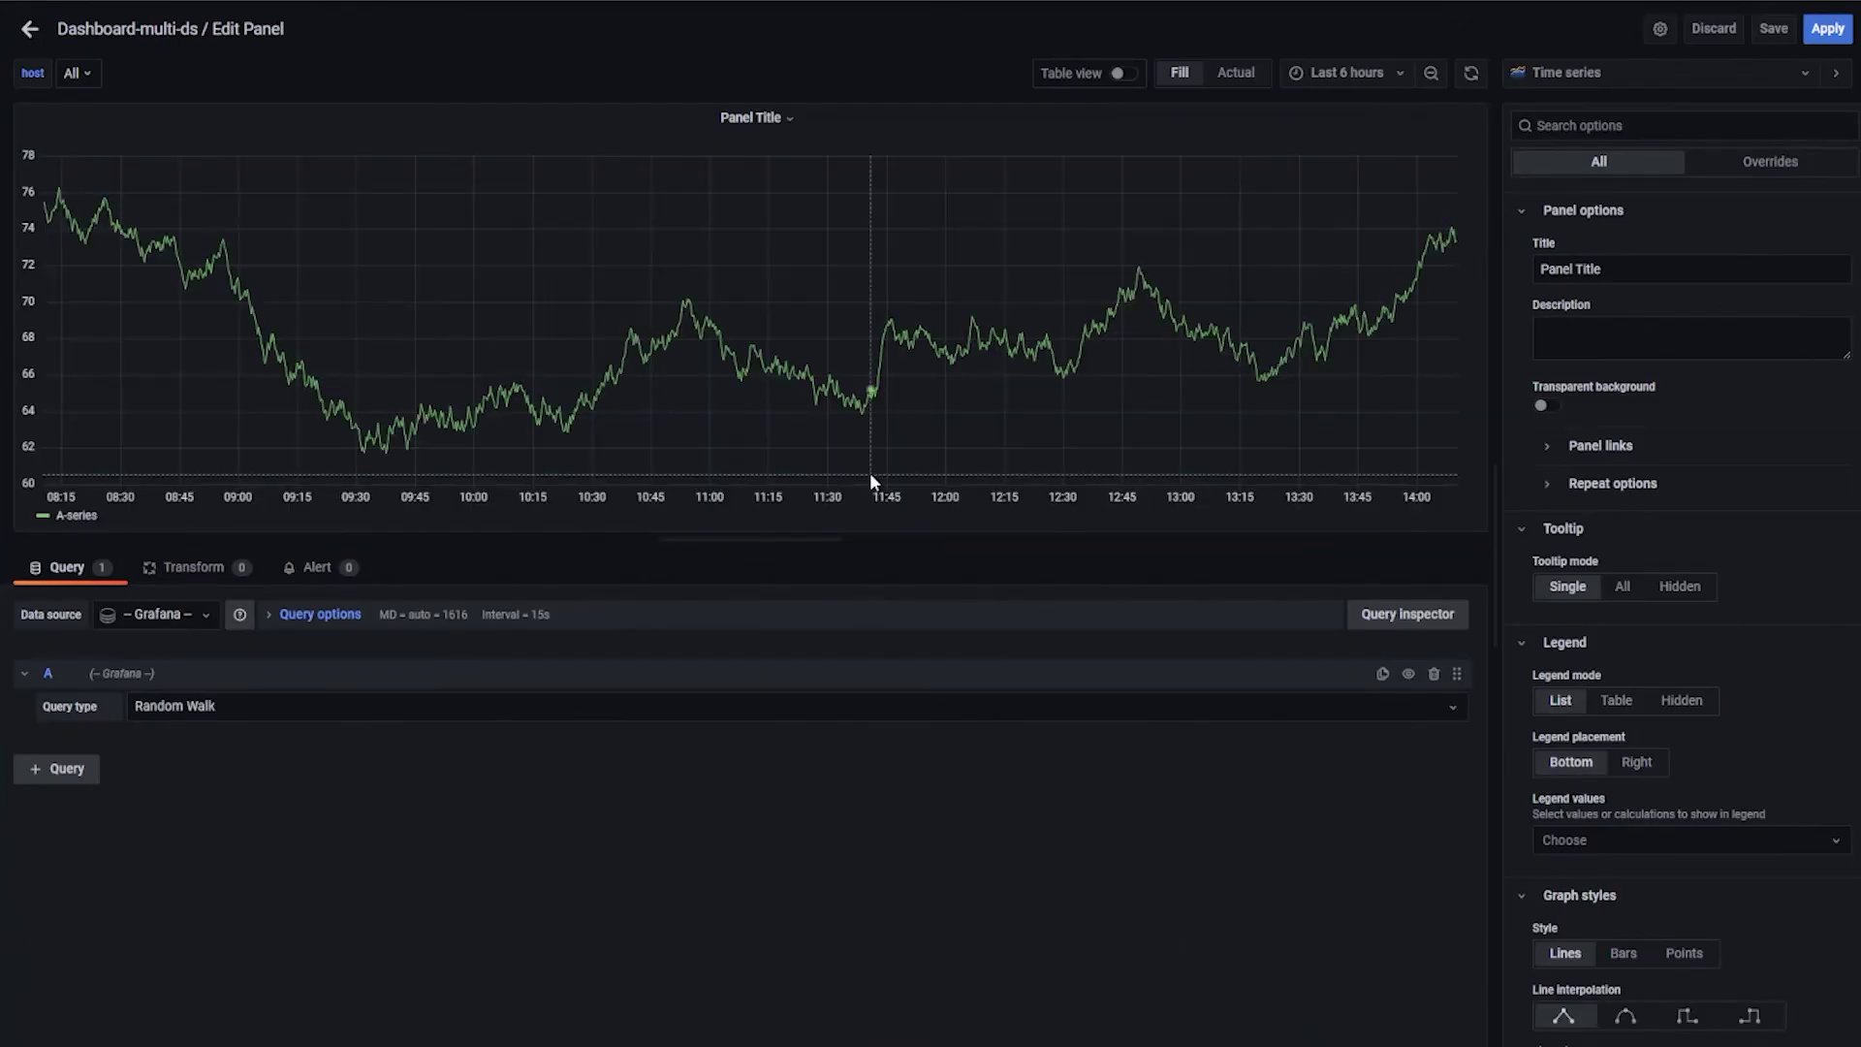
{"action": "left_click", "coordinate": [202, 613]}
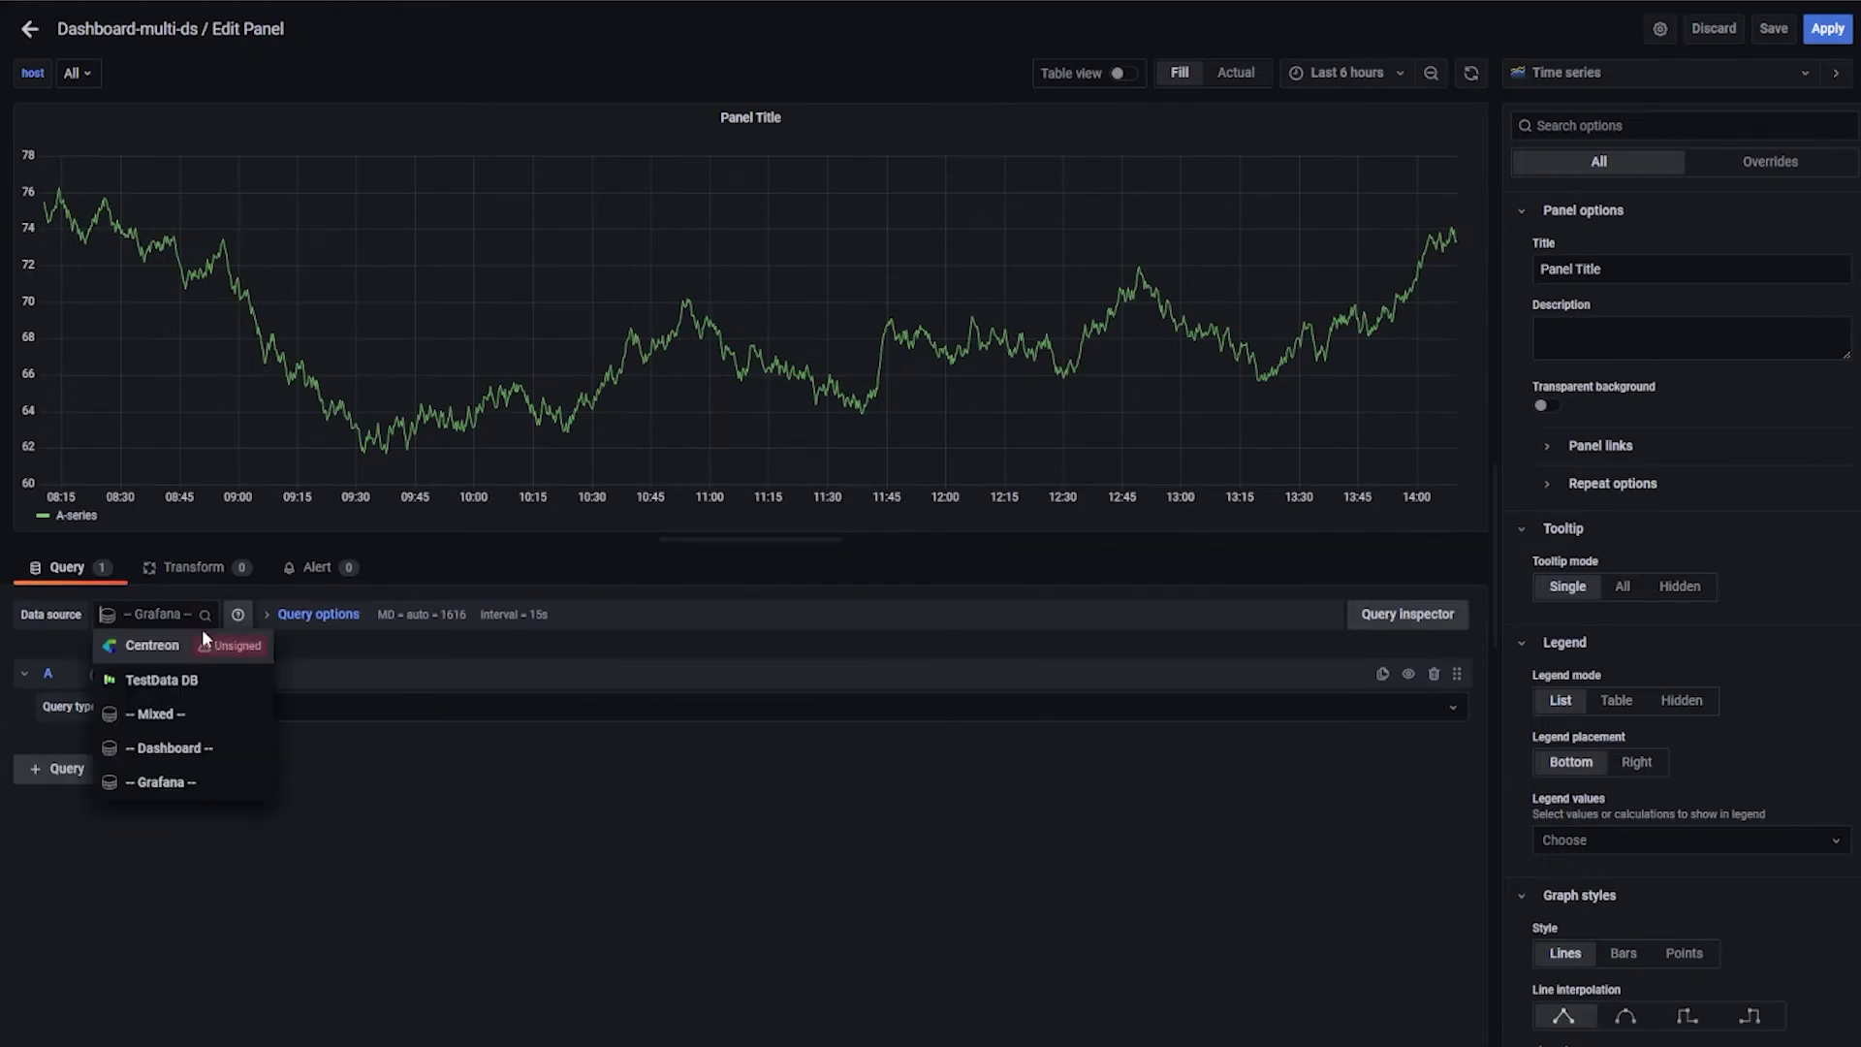
{"action": "left_click", "coordinate": [145, 643]}
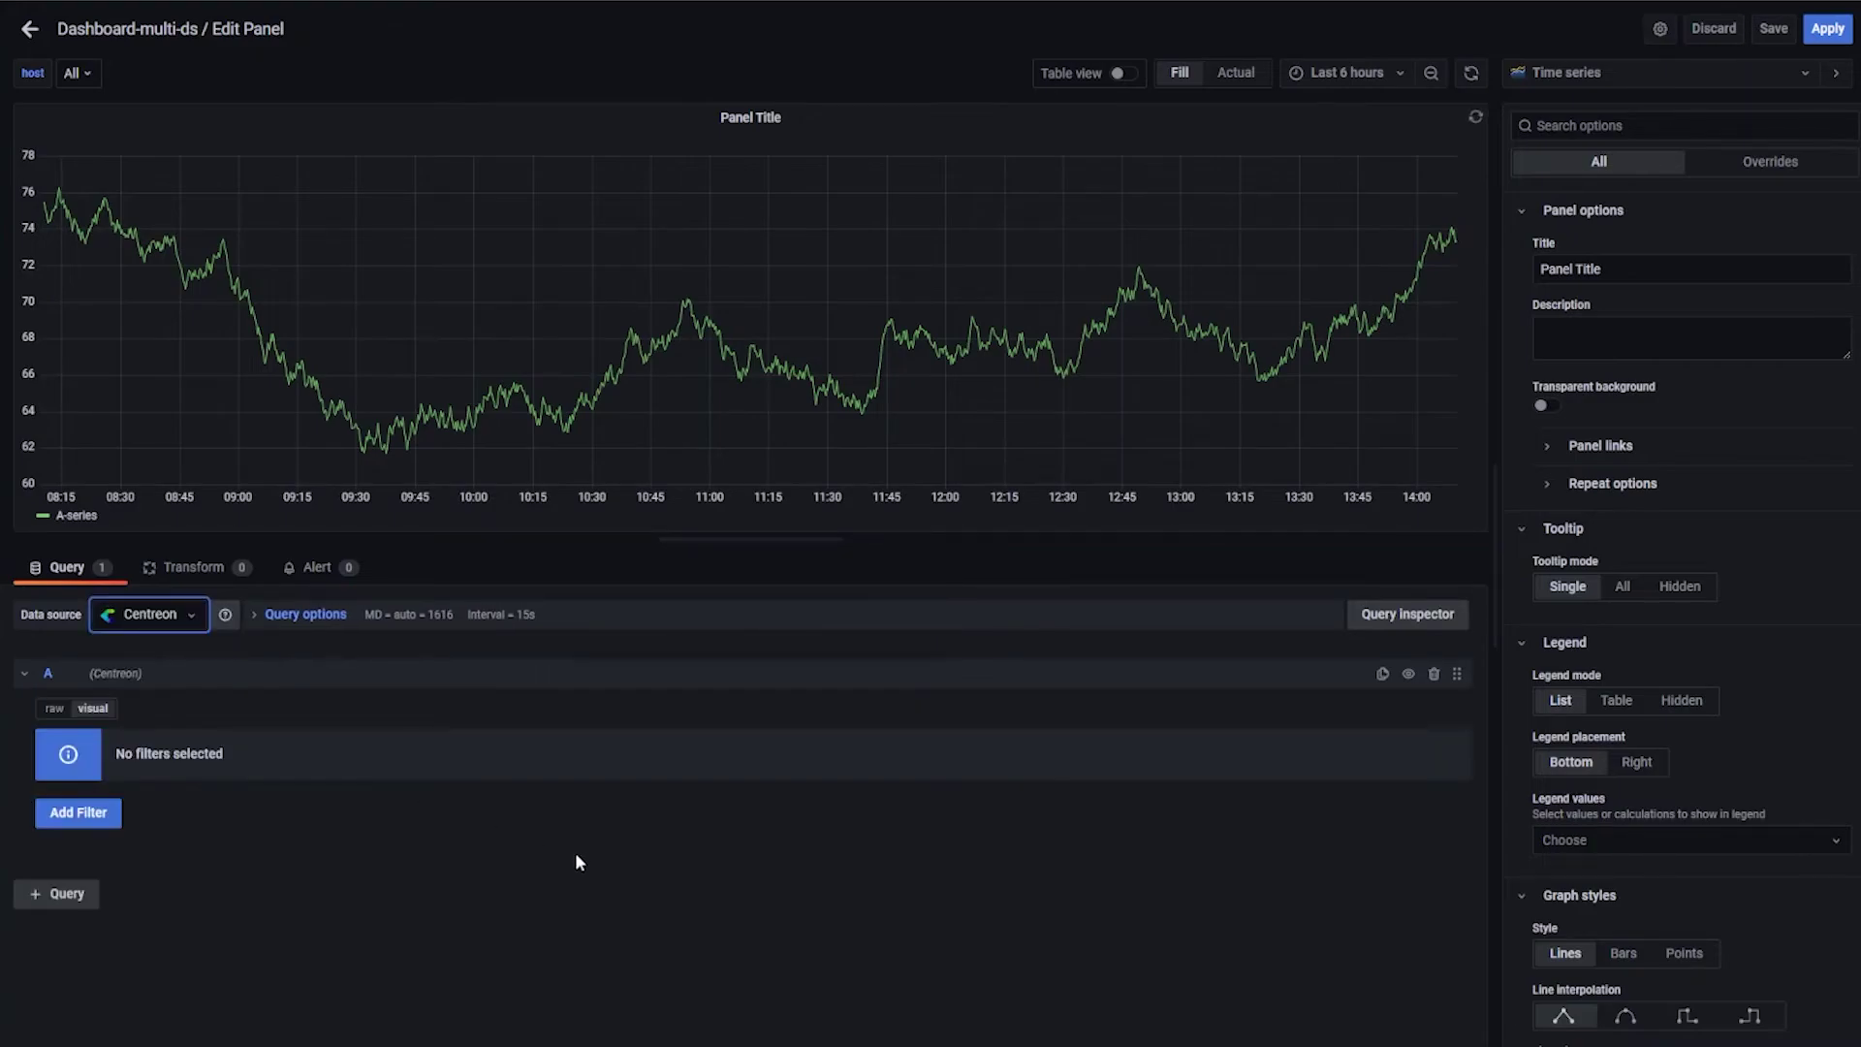
- Add a host filter set to the $host variable to query A of the new Dashboard-multi-ds panel
{"action": "left_click", "coordinate": [96, 812]}
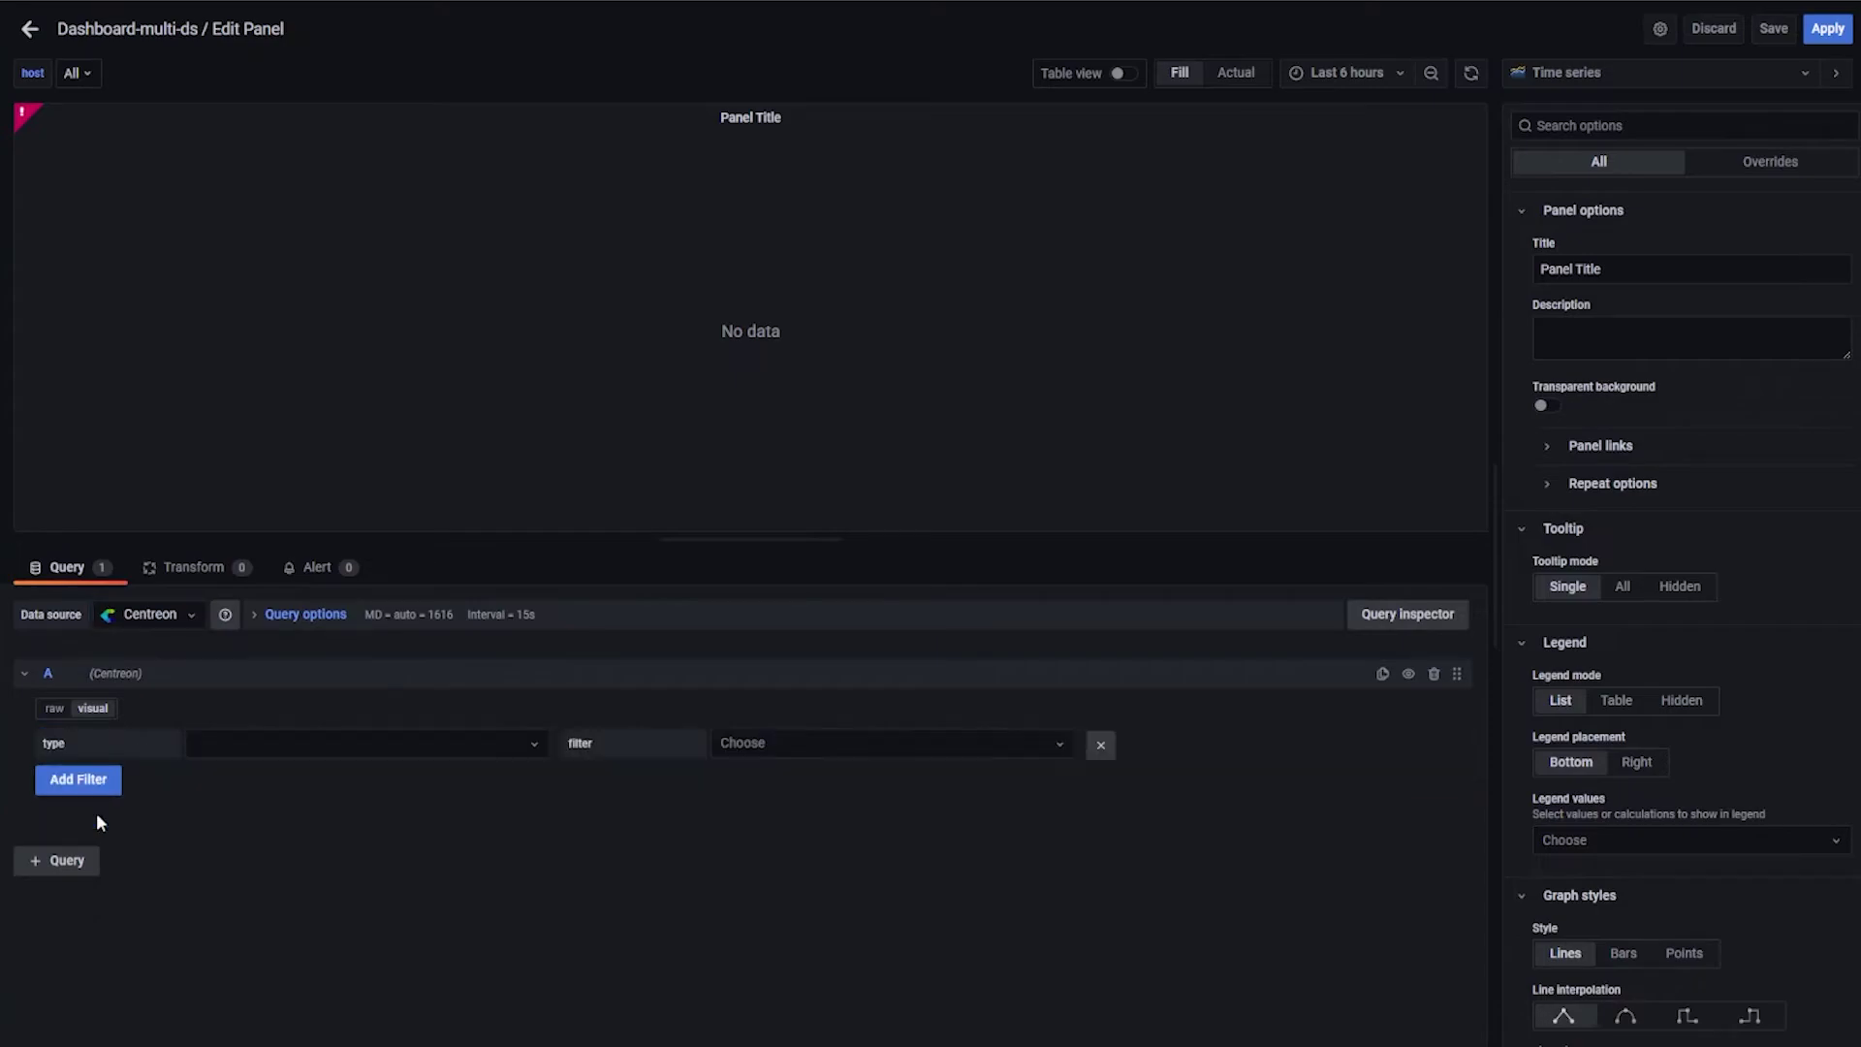
{"action": "left_click", "coordinate": [378, 747]}
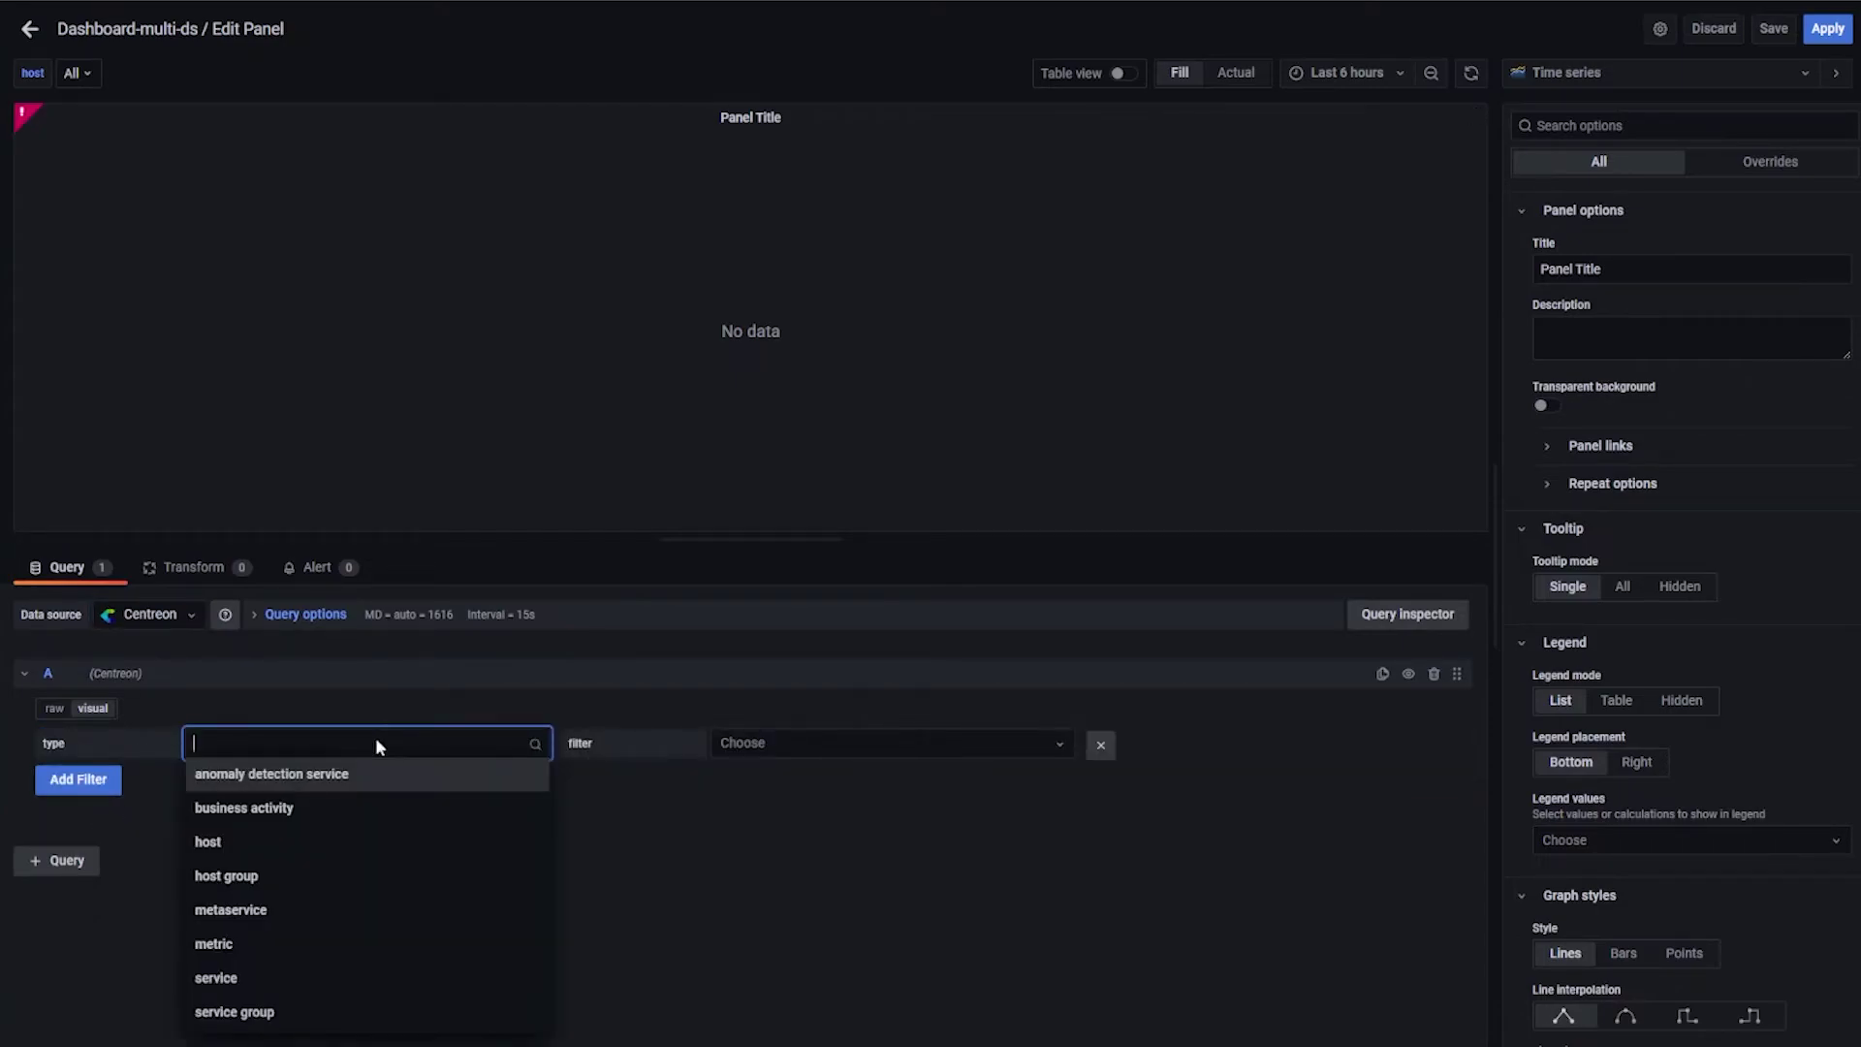
{"action": "type", "text": "host"}
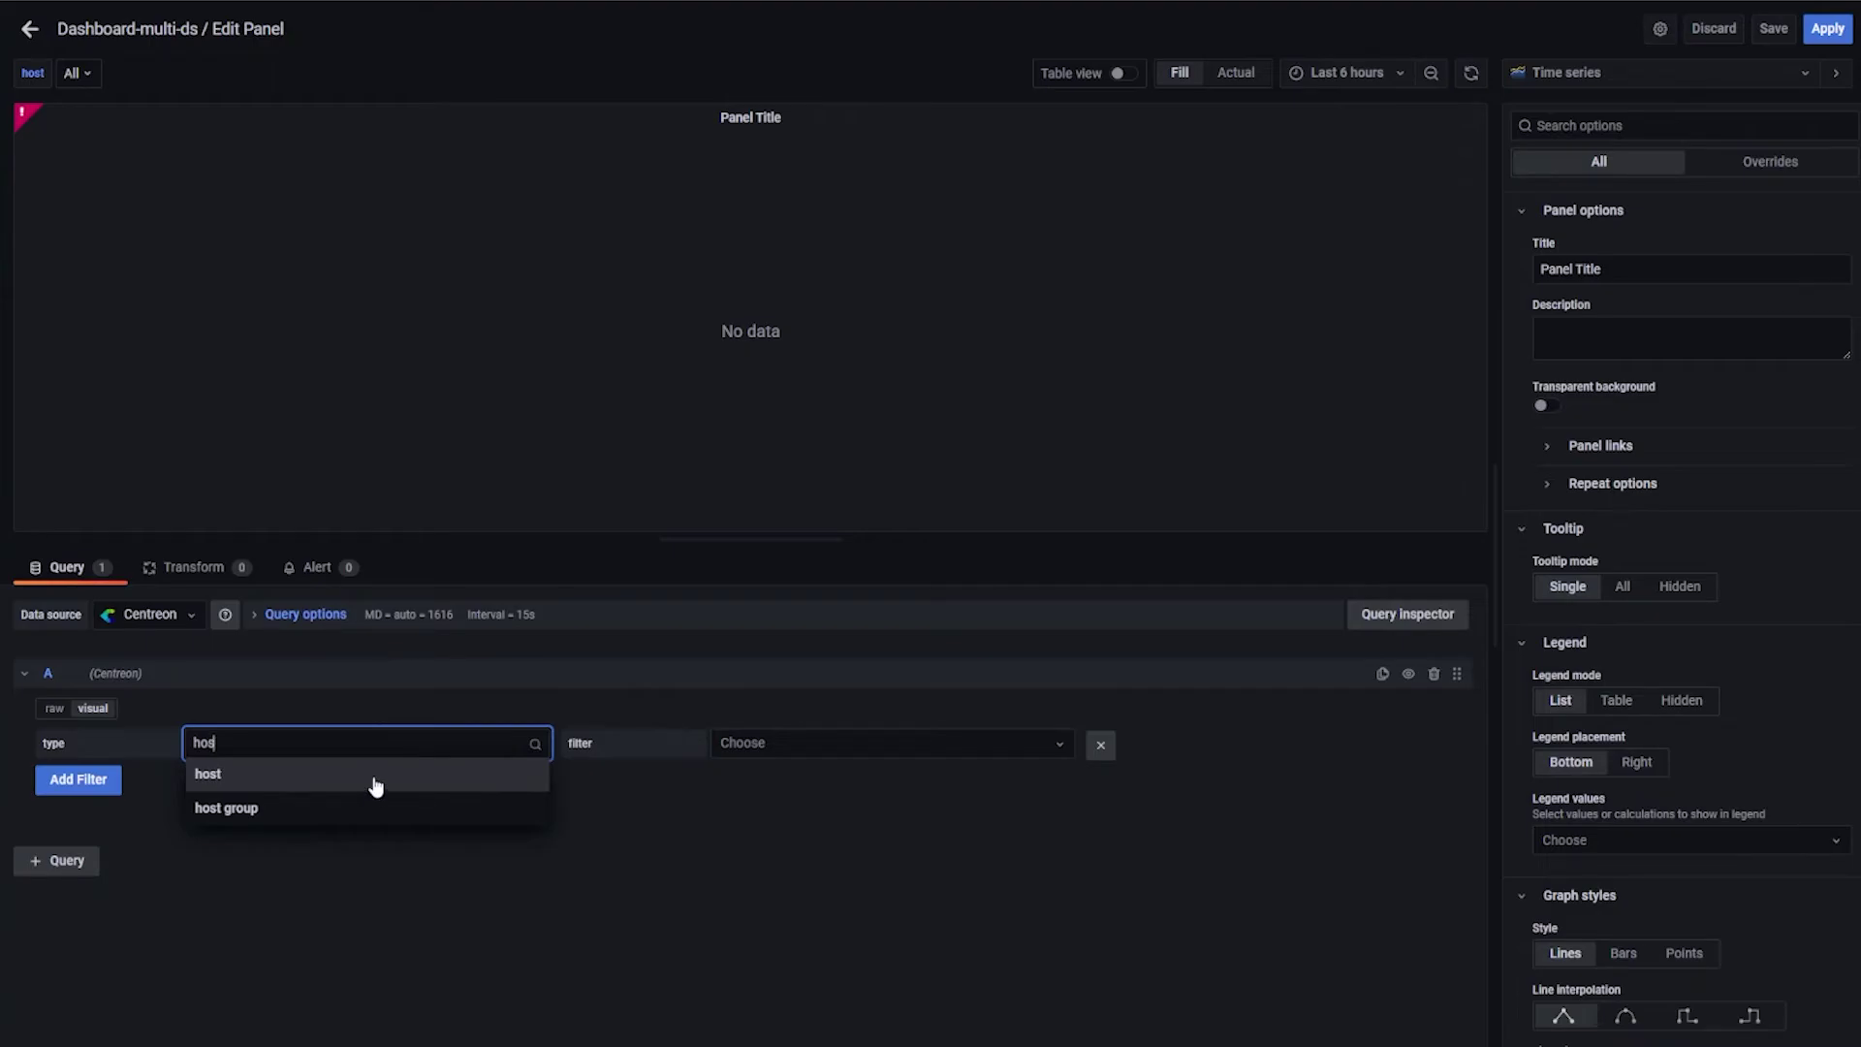
{"action": "left_click", "coordinate": [376, 787]}
{"action": "left_click", "coordinate": [868, 747]}
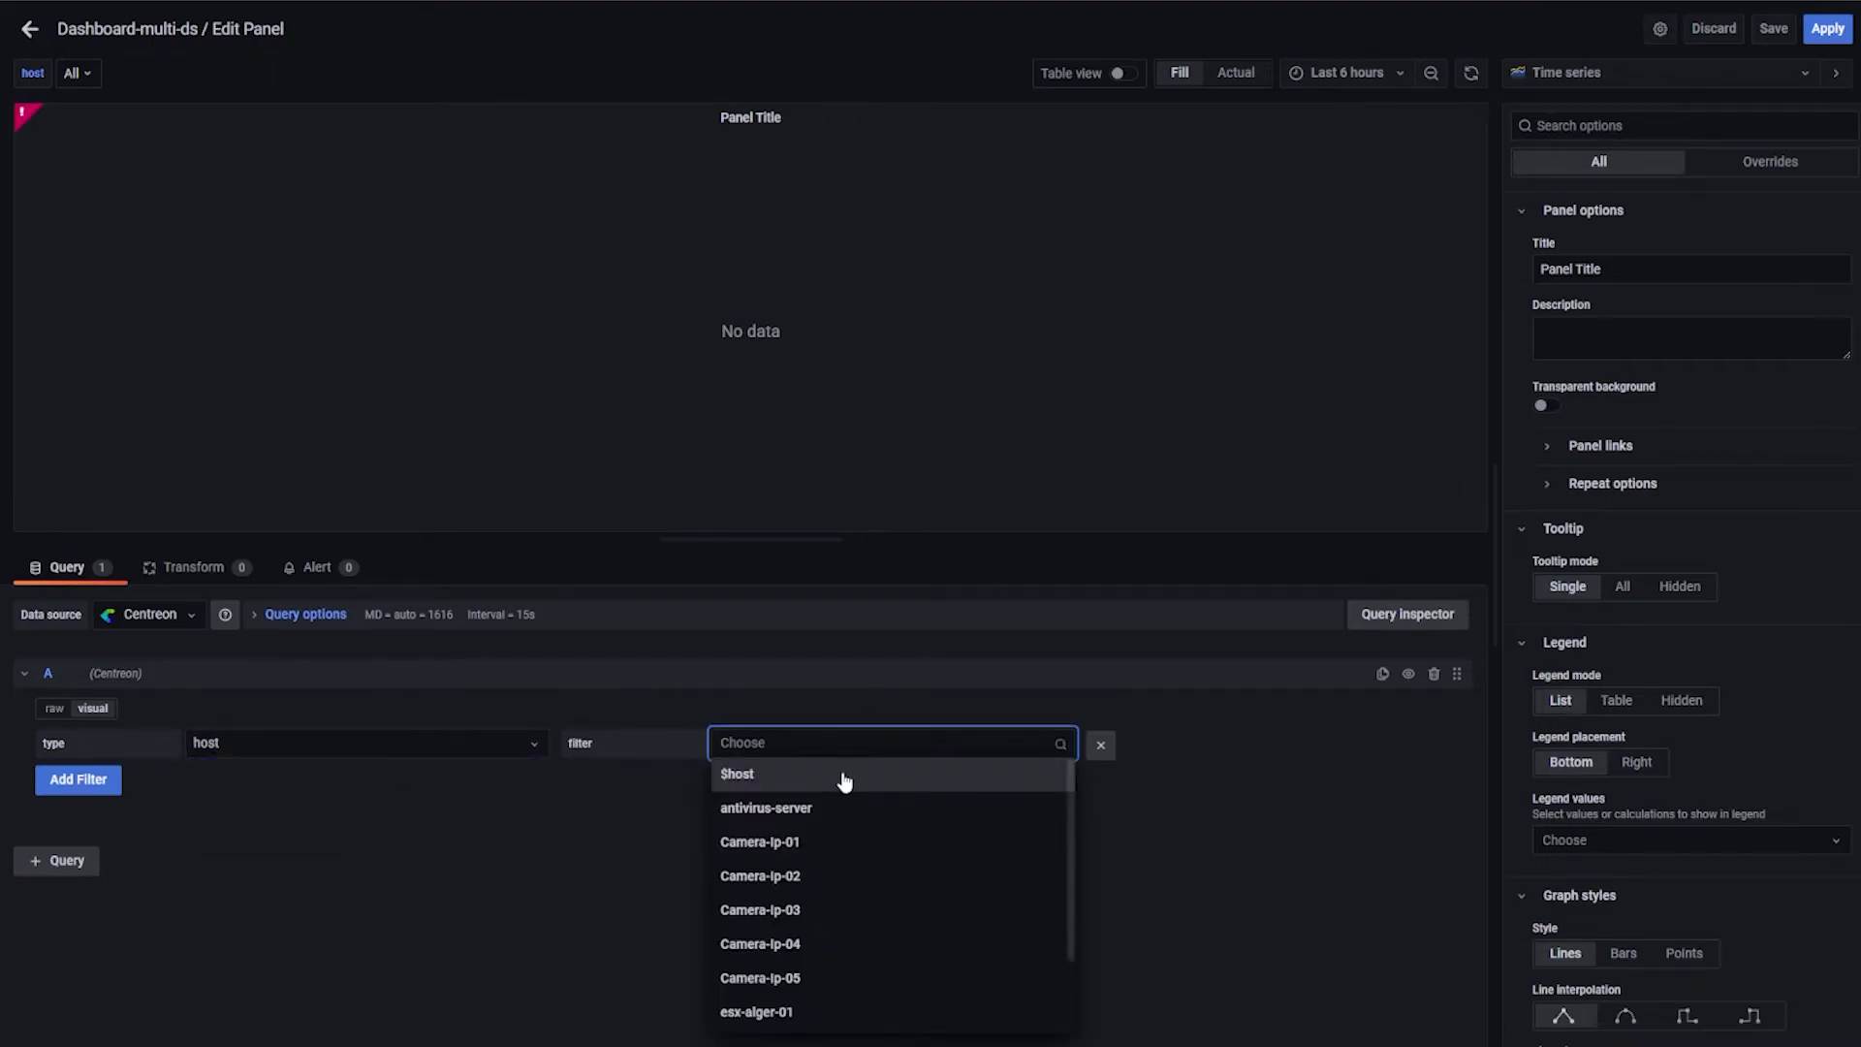
{"action": "left_click", "coordinate": [844, 775]}
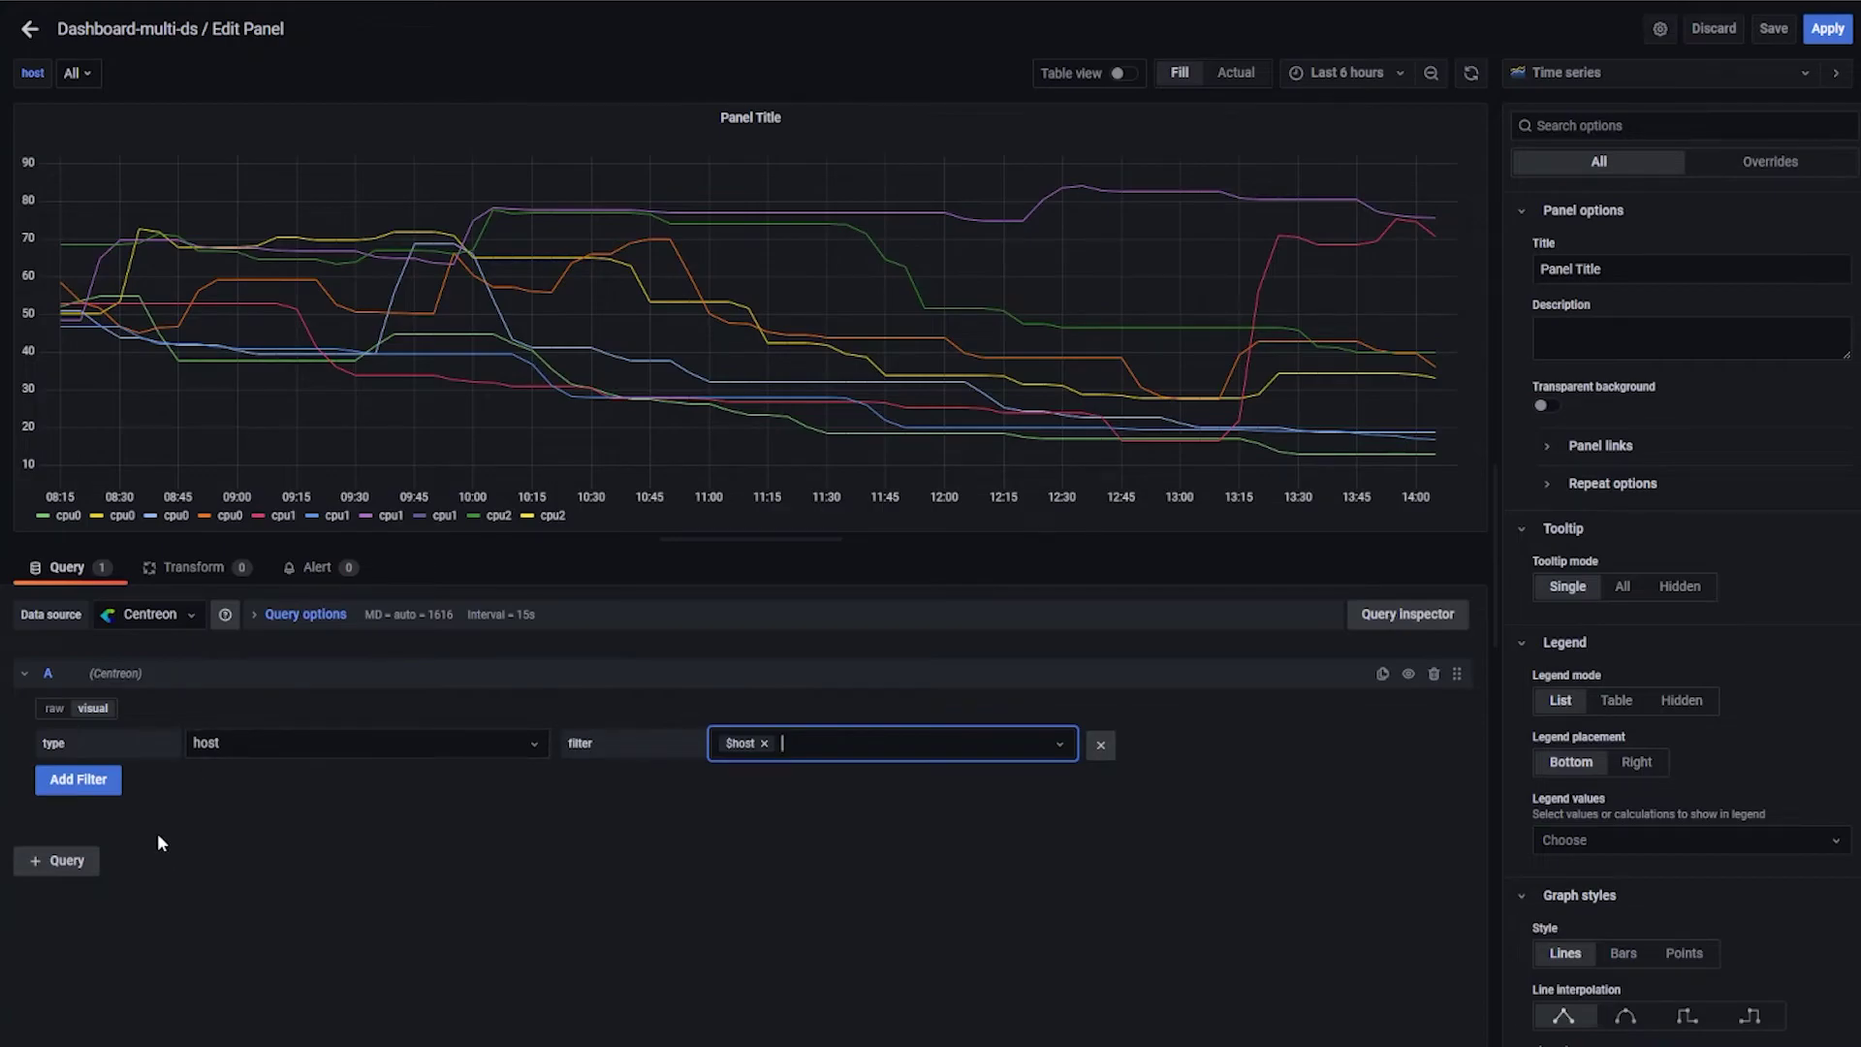
- Add a metric filter set to load5 to query A and apply the new panel to the dashboard
{"action": "left_click", "coordinate": [101, 787]}
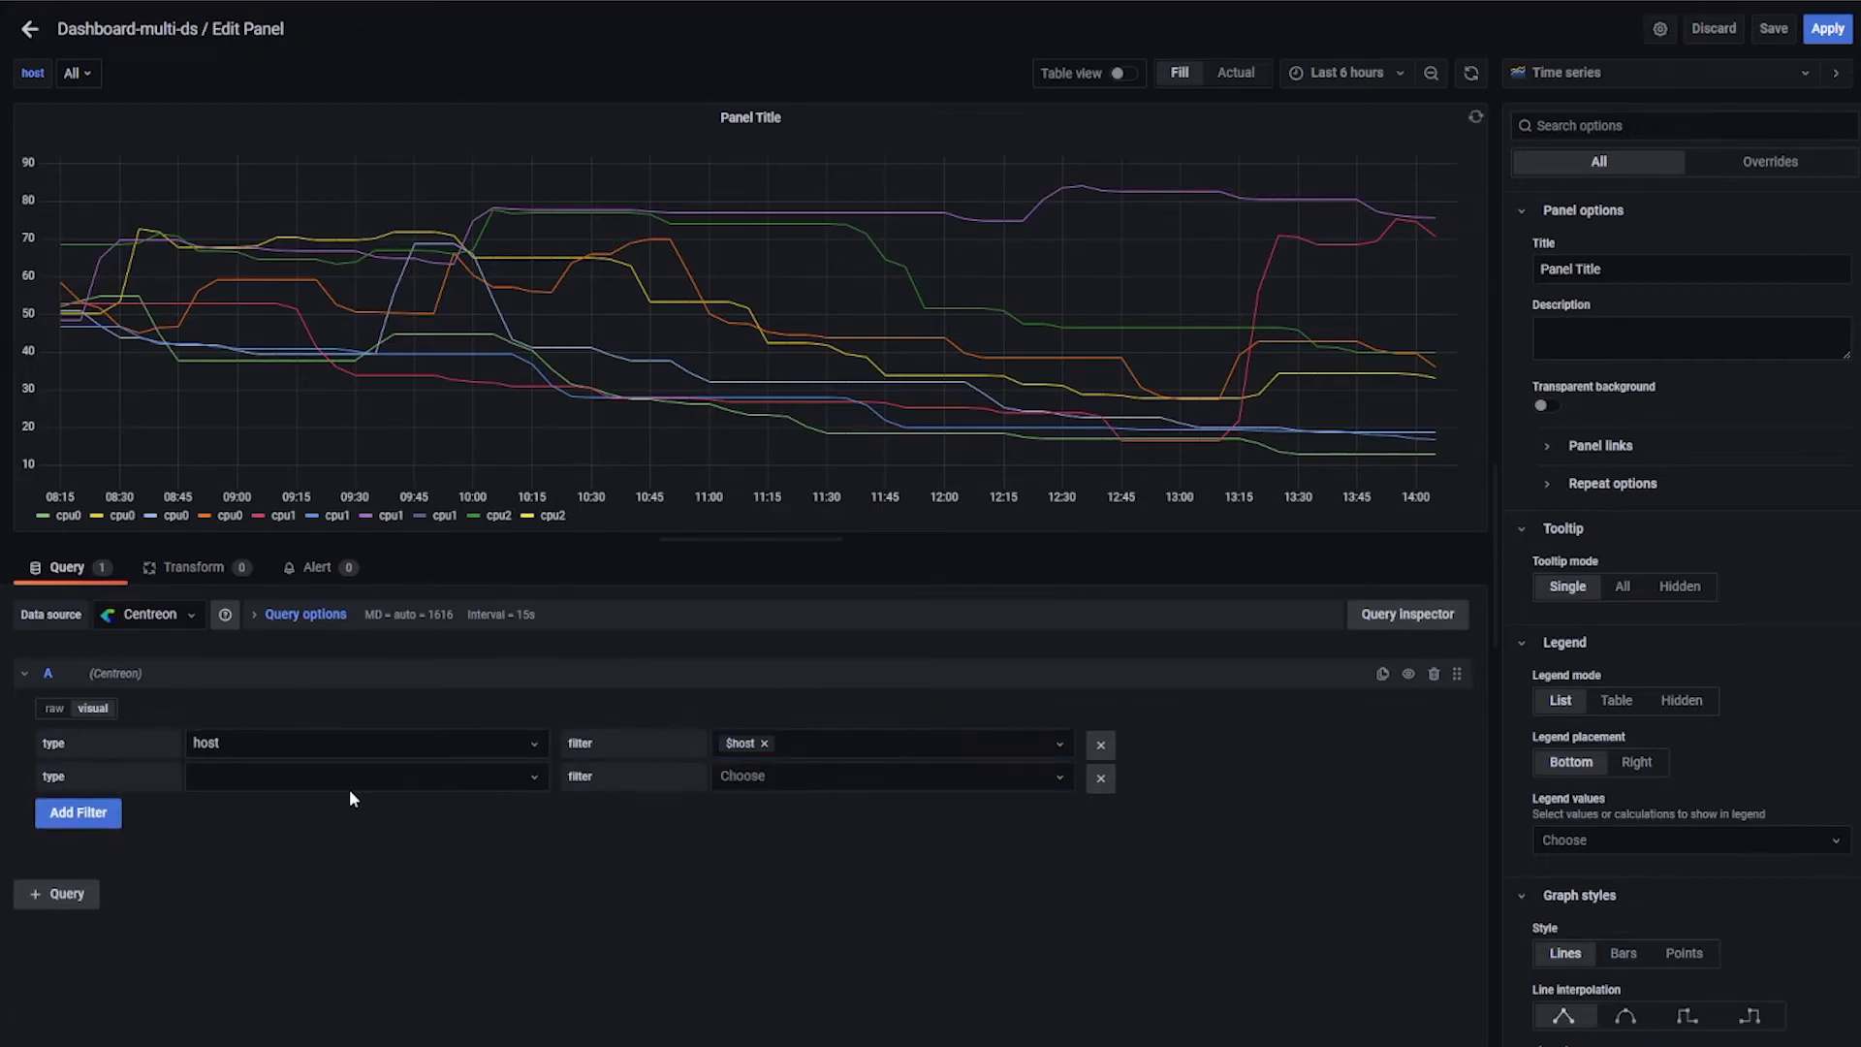
{"action": "left_click", "coordinate": [357, 776]}
{"action": "type", "text": "metr"}
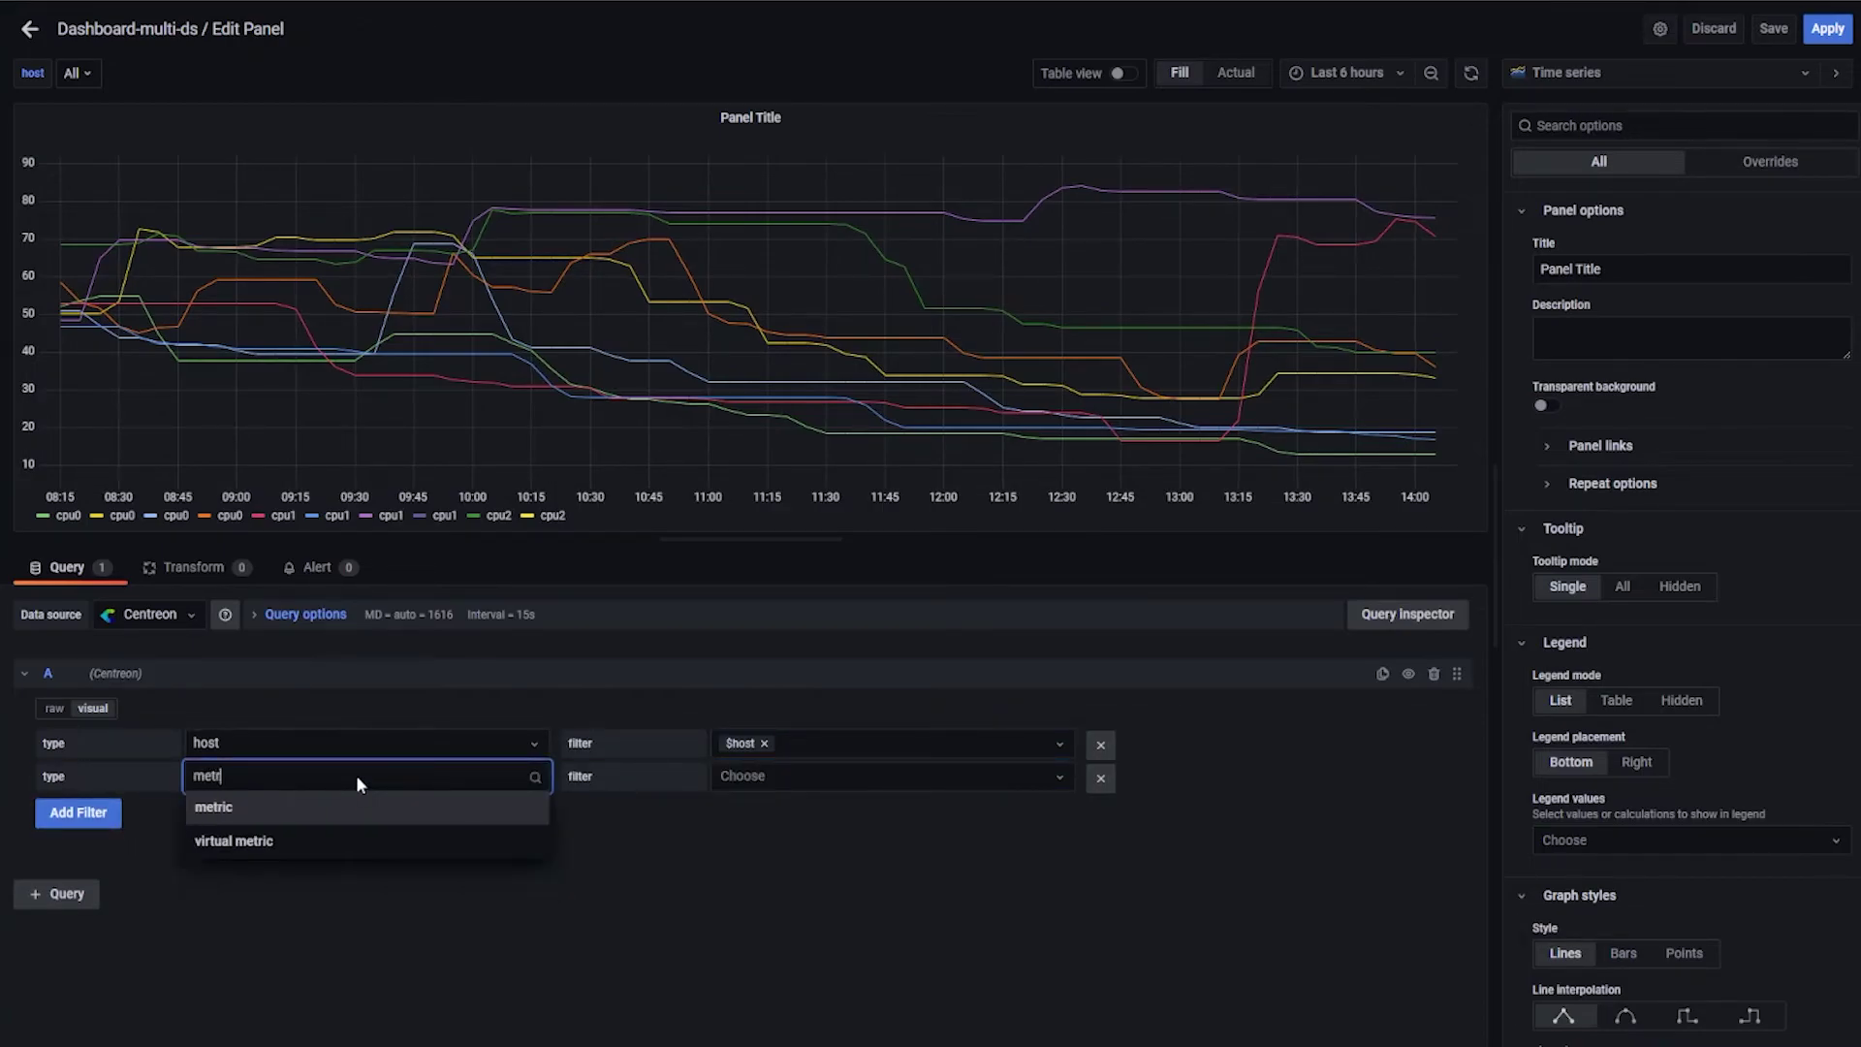
{"action": "left_click", "coordinate": [363, 809]}
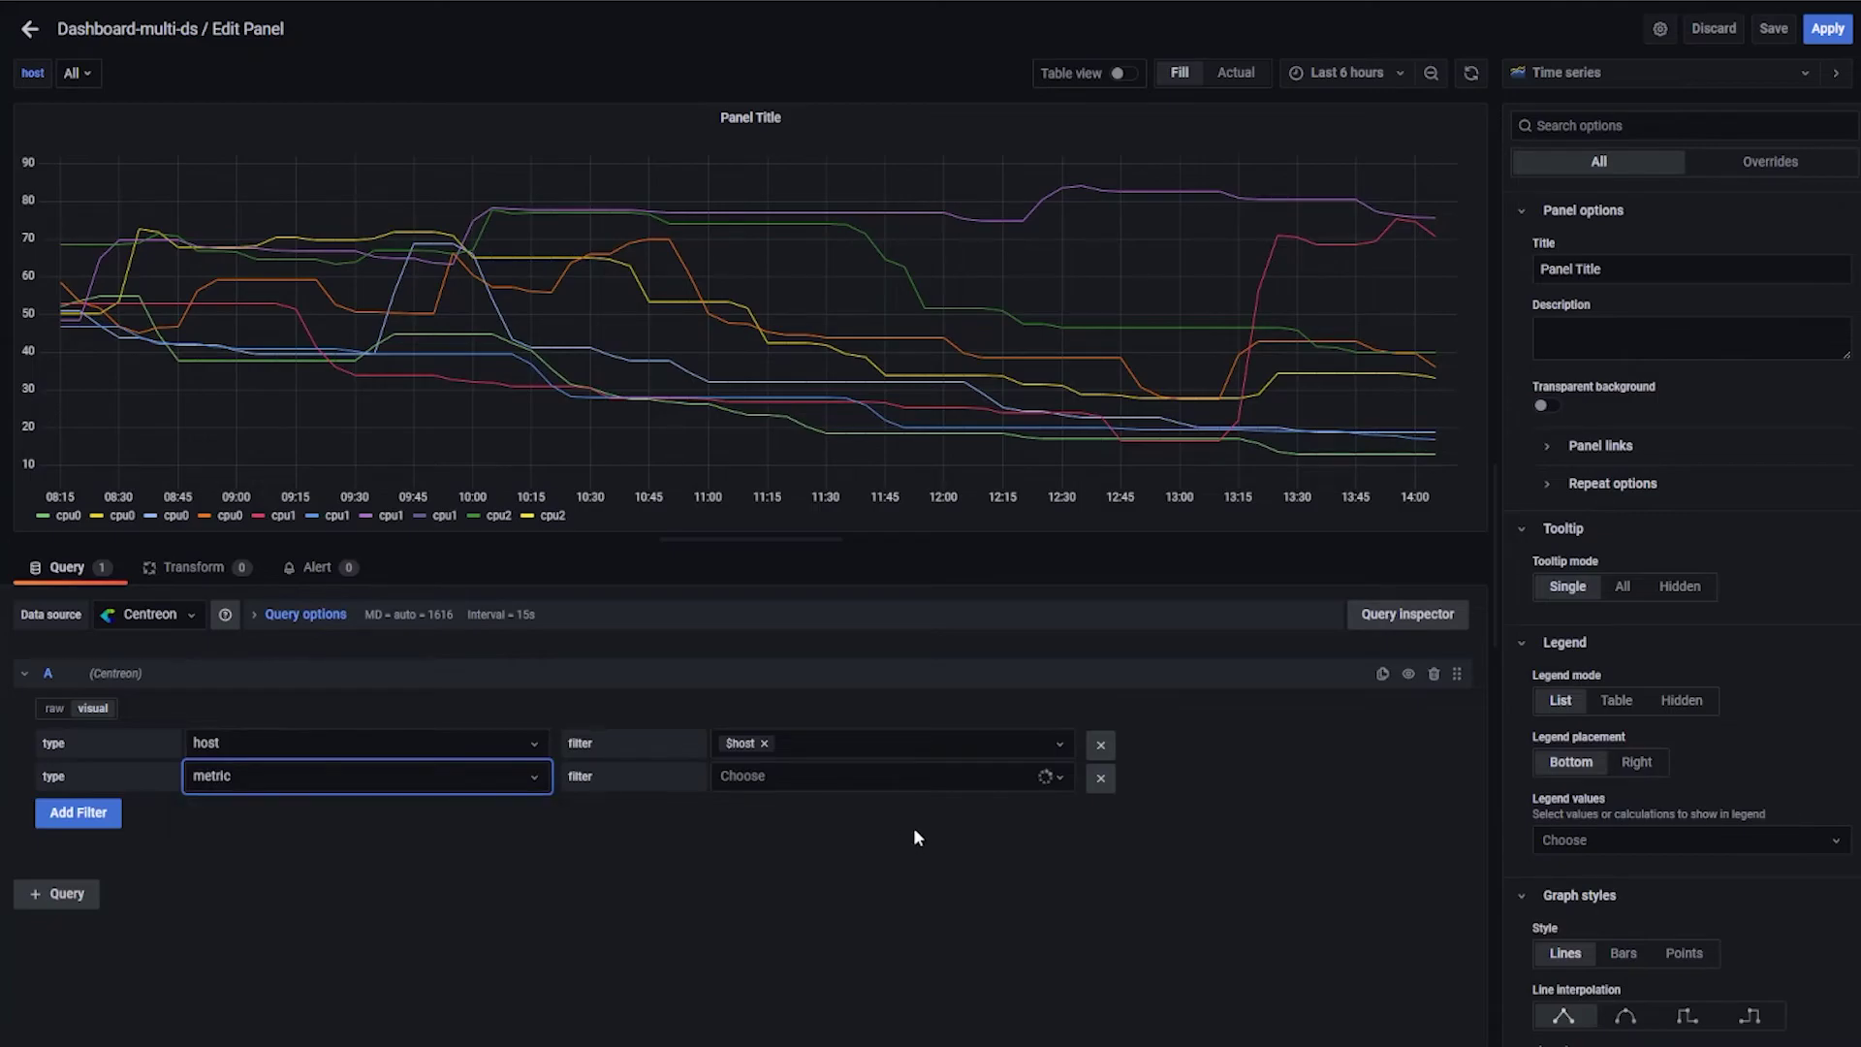
{"action": "left_click", "coordinate": [892, 776]}
{"action": "type", "text": "load"}
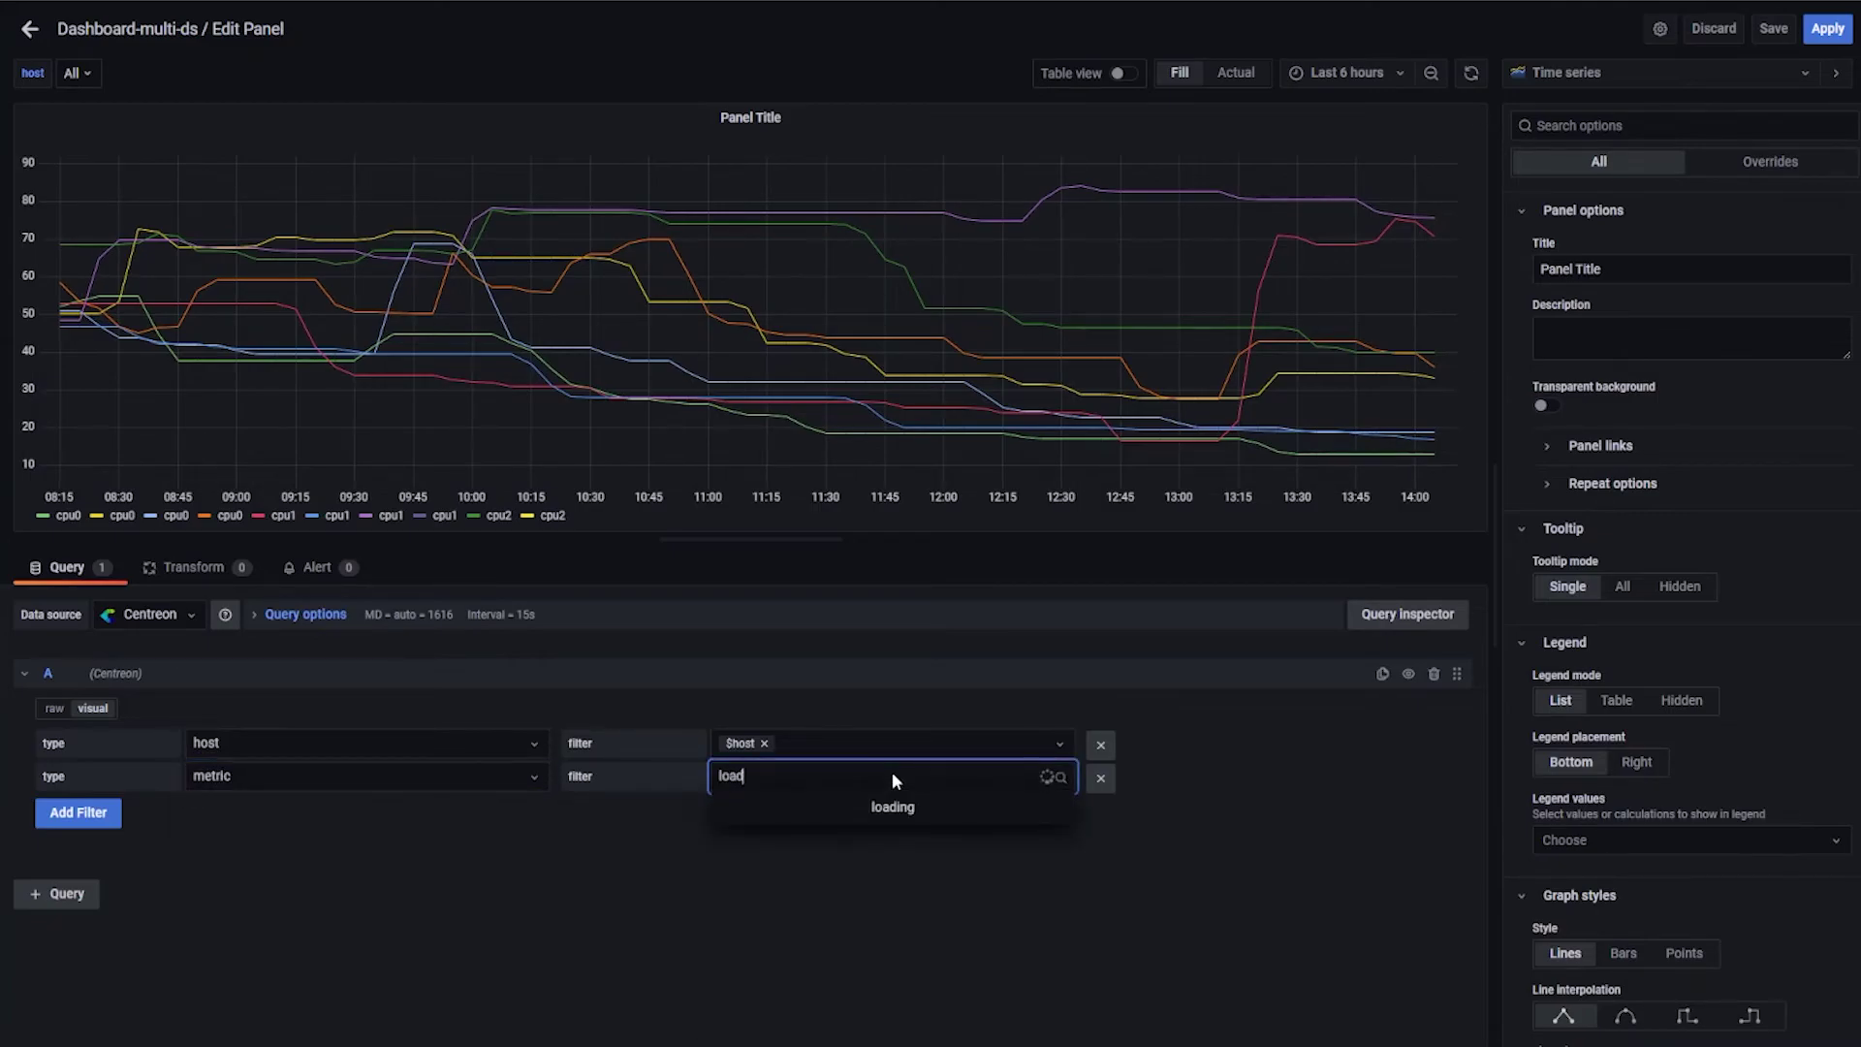
{"action": "left_click", "coordinate": [844, 876]}
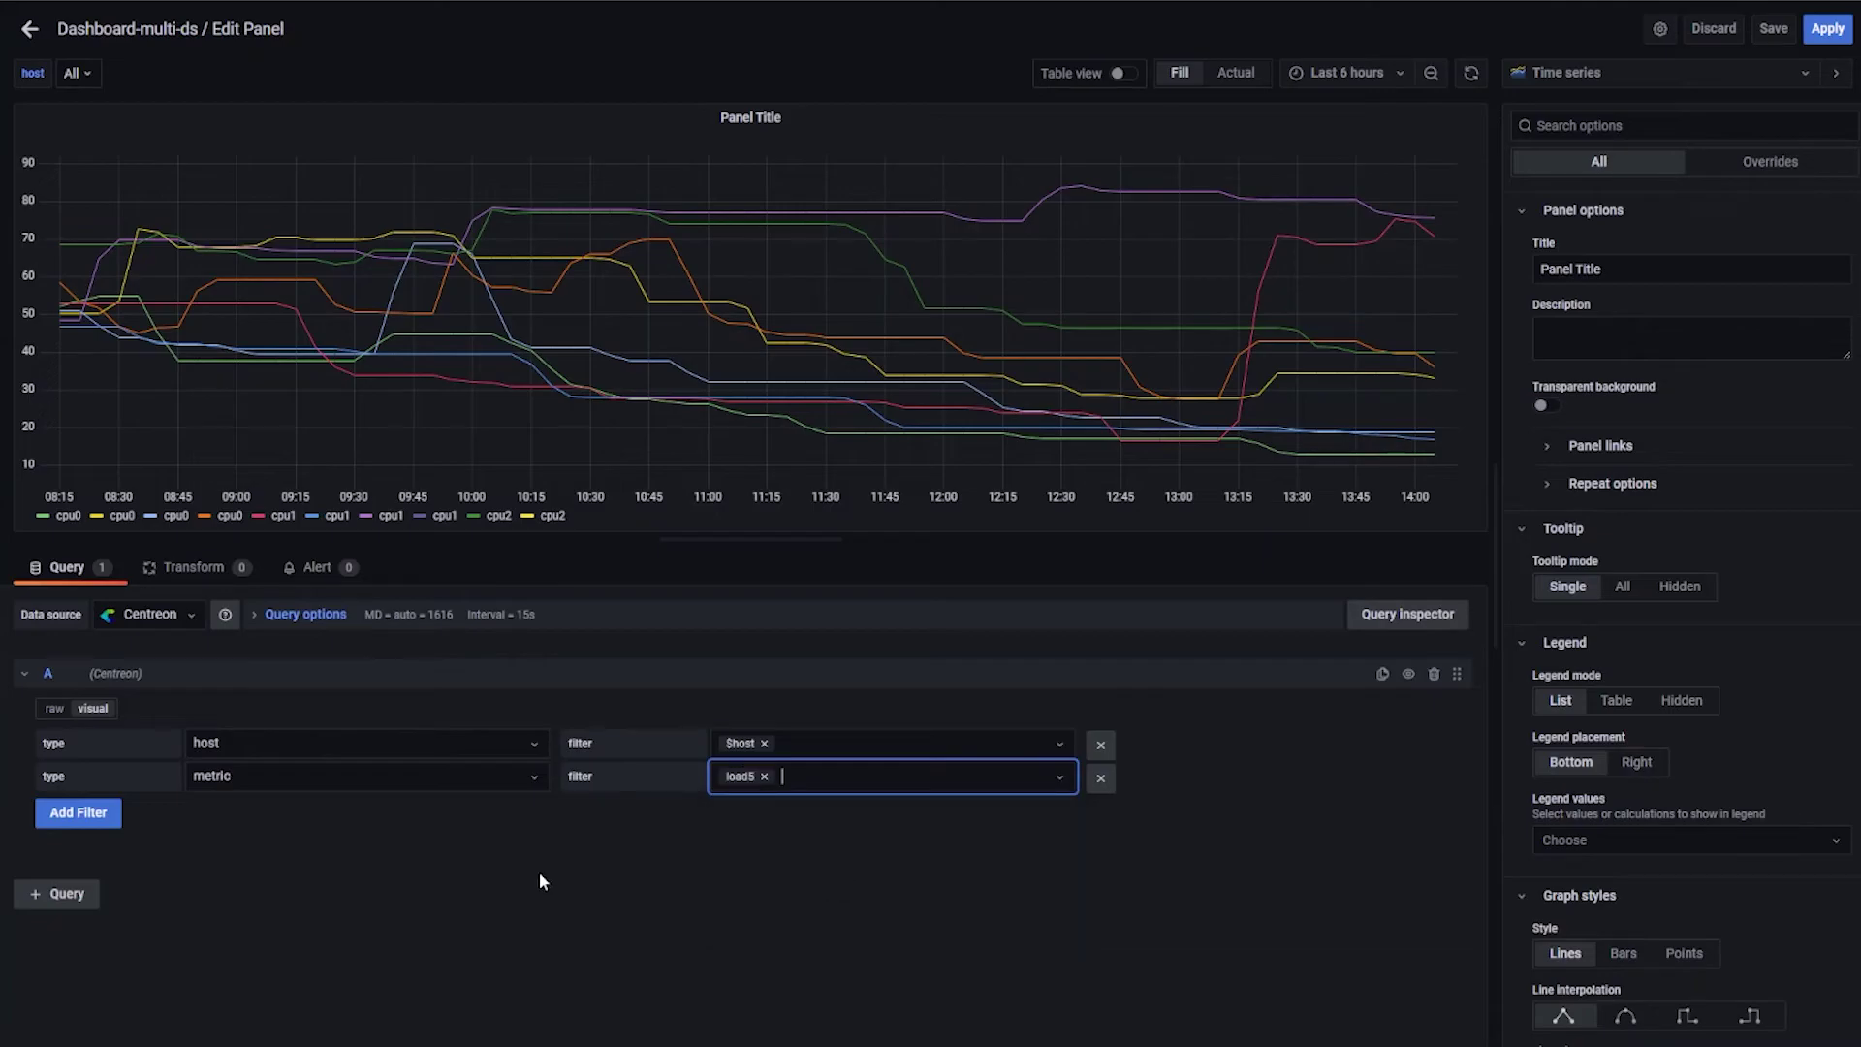
{"action": "left_click", "coordinate": [1829, 30]}
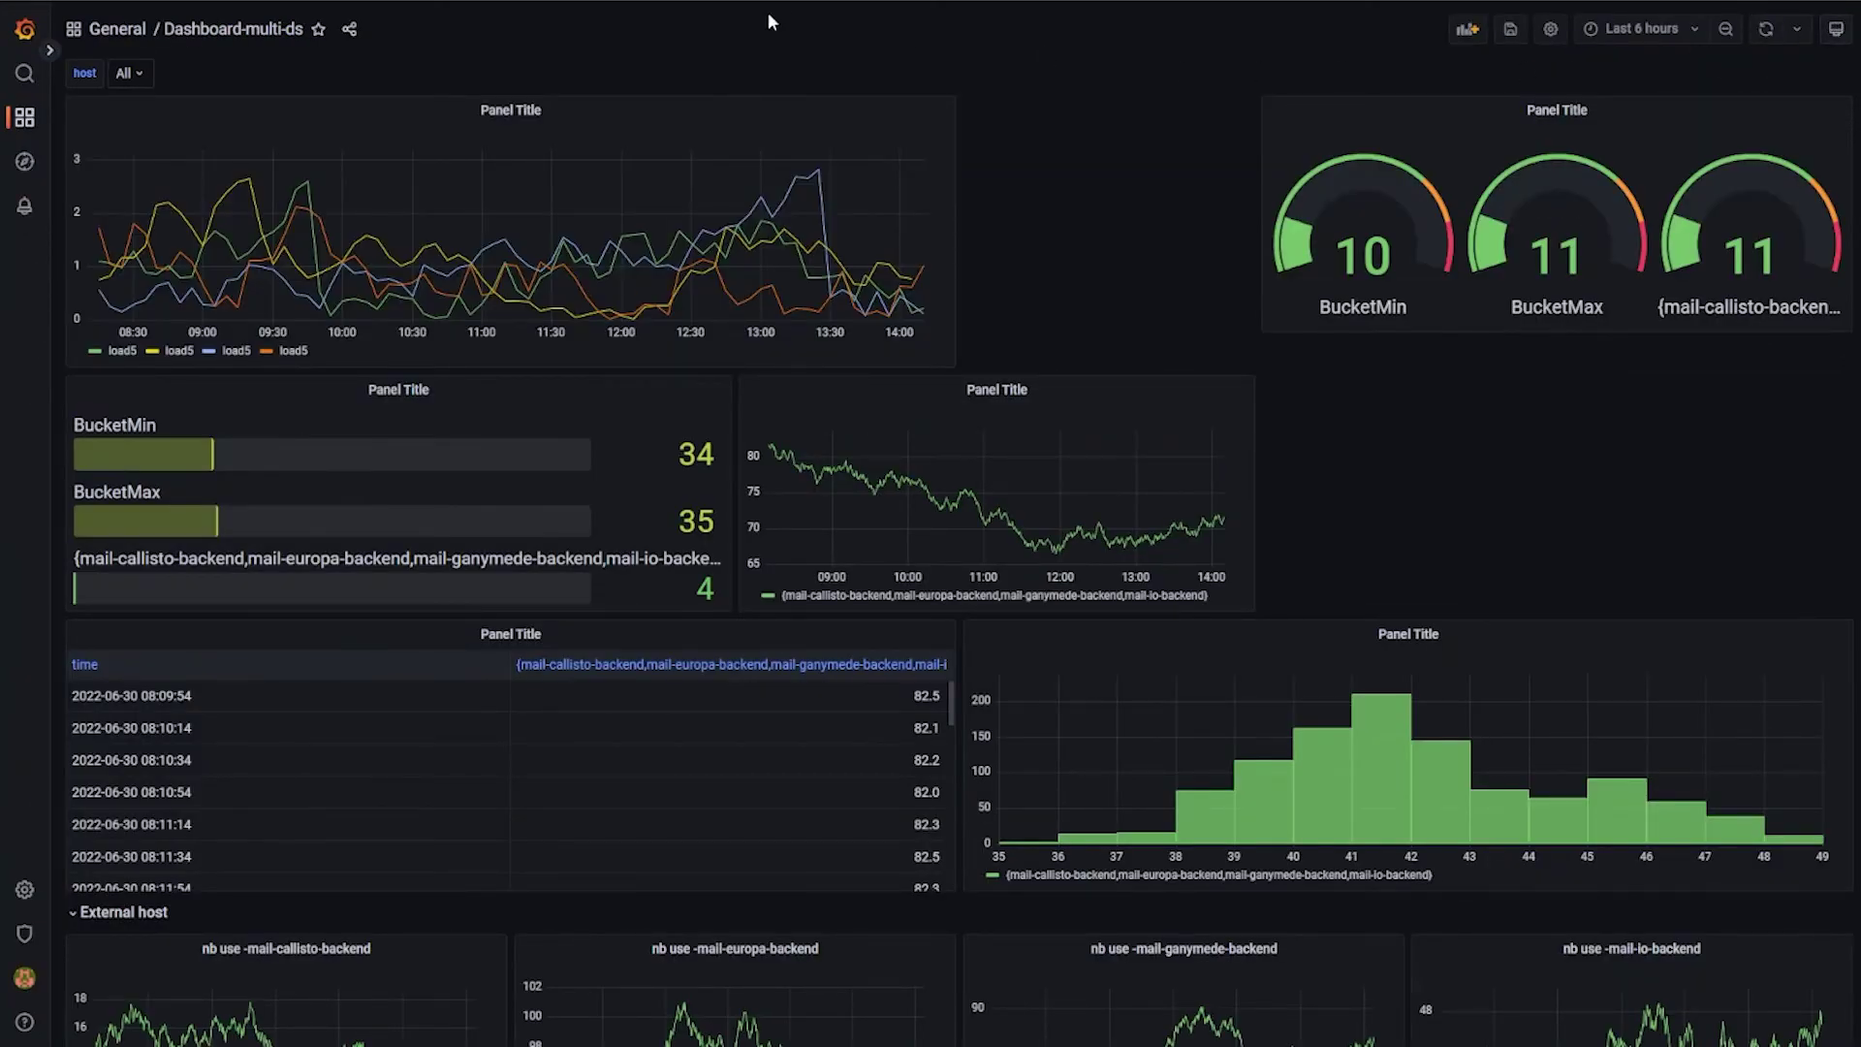
- Move the gauge panel directly beside the load5 panel and shrink the load5 panel to the gauge panel's height
{"action": "left_click_drag", "start_coordinate": [1437, 93], "coordinate": [1126, 117]}
{"action": "mouse_move", "coordinate": [946, 358]}
{"action": "left_mouse_down"}
{"action": "mouse_move", "coordinate": [509, 248]}
{"action": "mouse_move", "coordinate": [748, 311]}
{"action": "mouse_move", "coordinate": [968, 336]}
{"action": "left_mouse_up"}
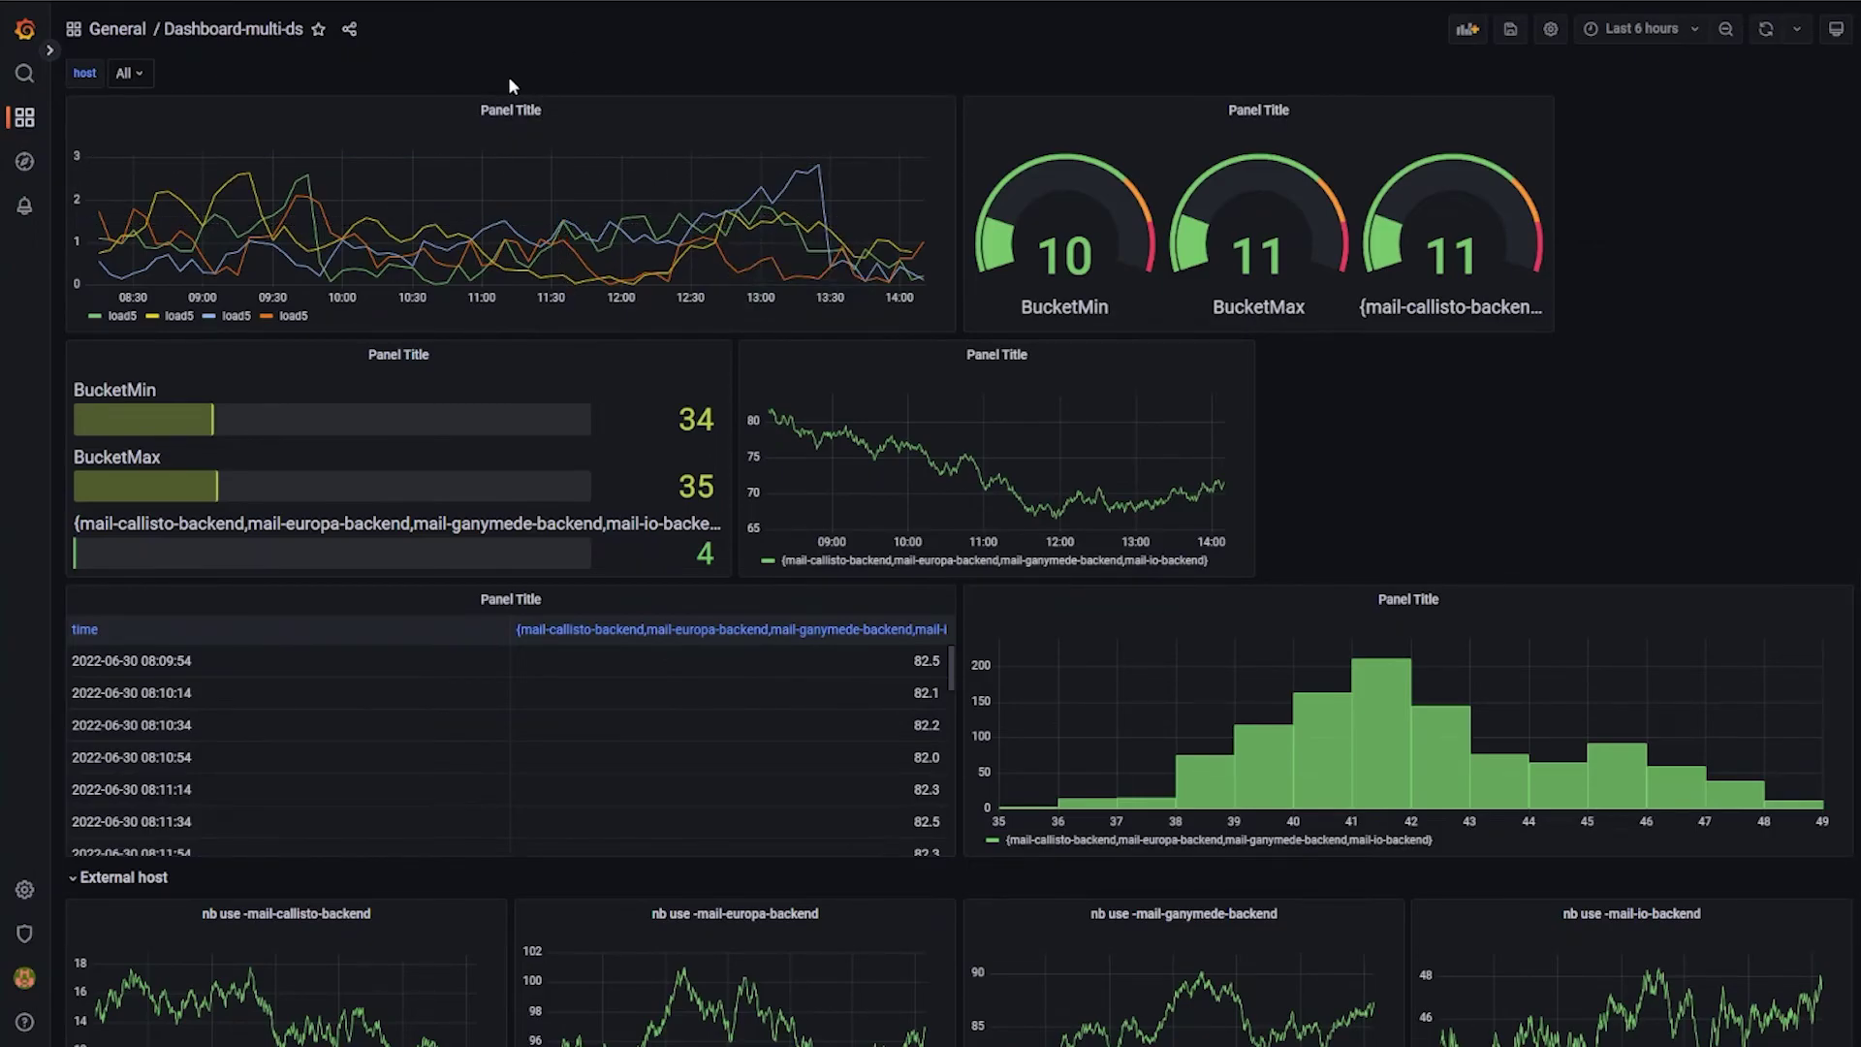
- Limit the host variable of Dashboard-multi-ds to mail-callisto-backend
{"action": "left_click", "coordinate": [141, 85]}
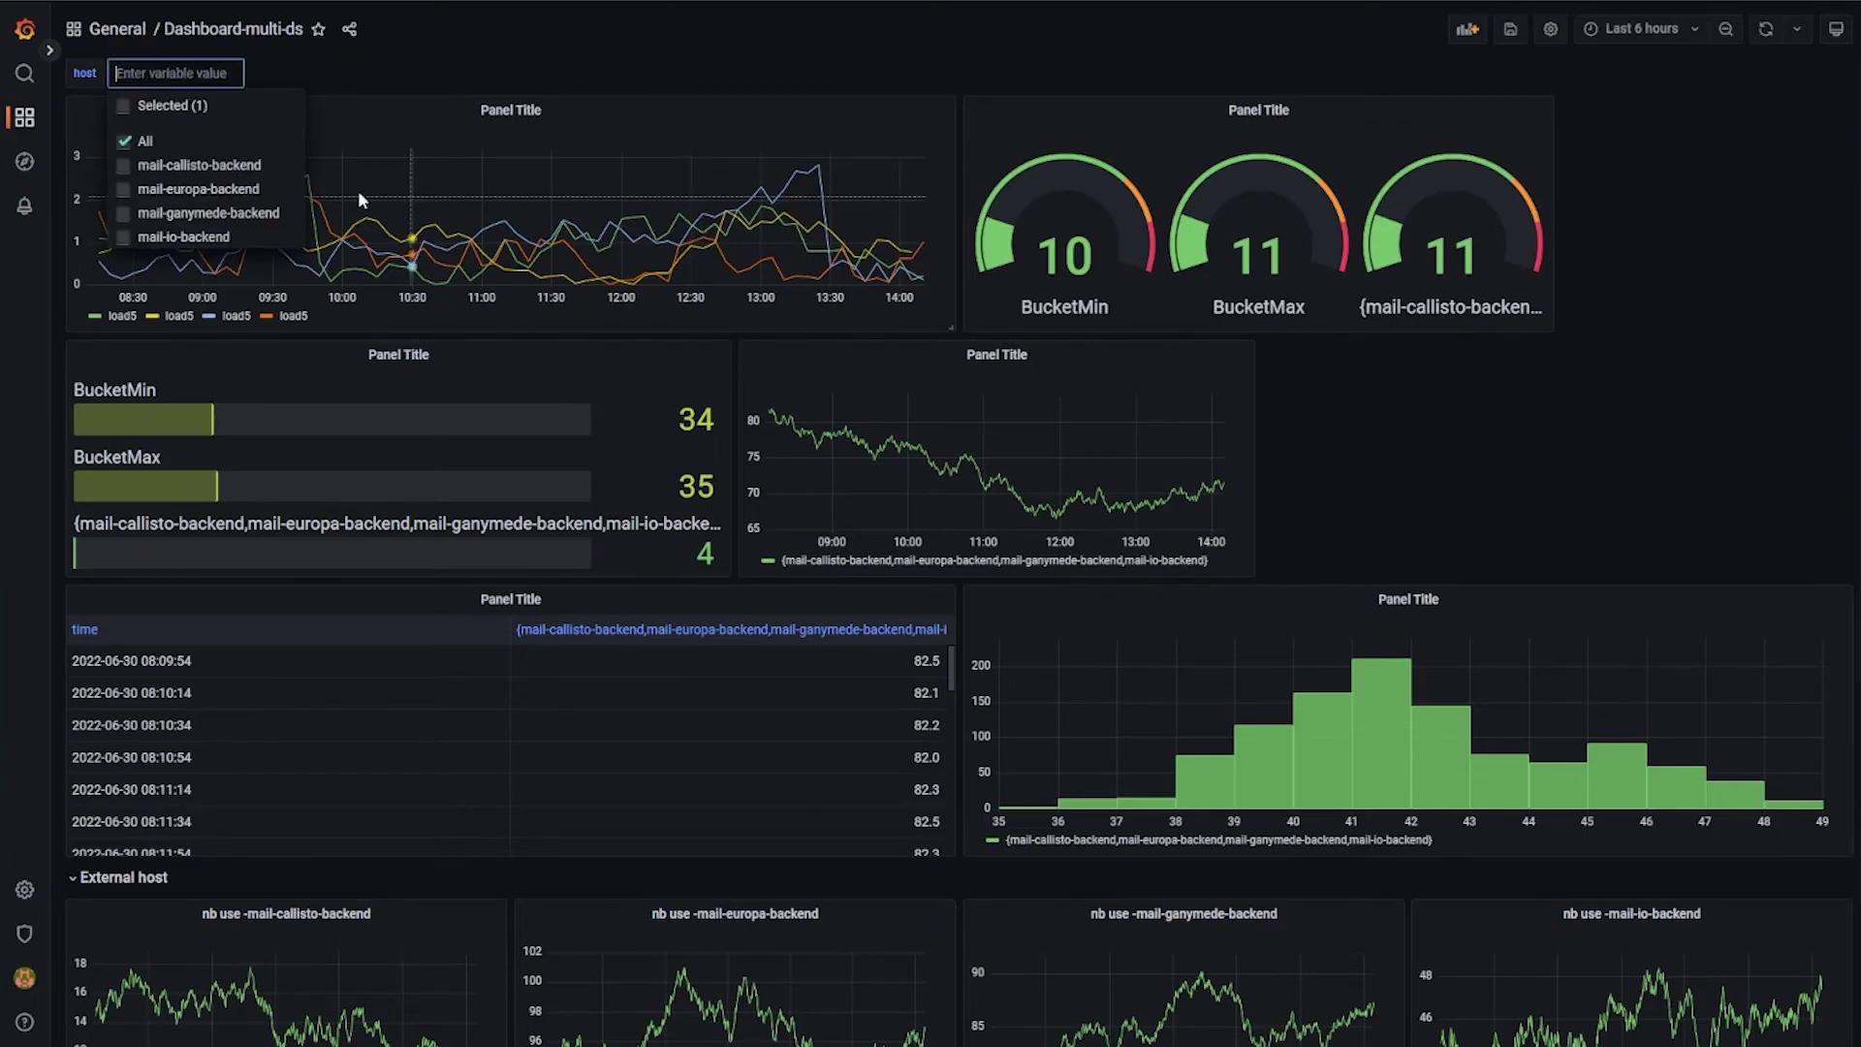
{"action": "left_click", "coordinate": [198, 164]}
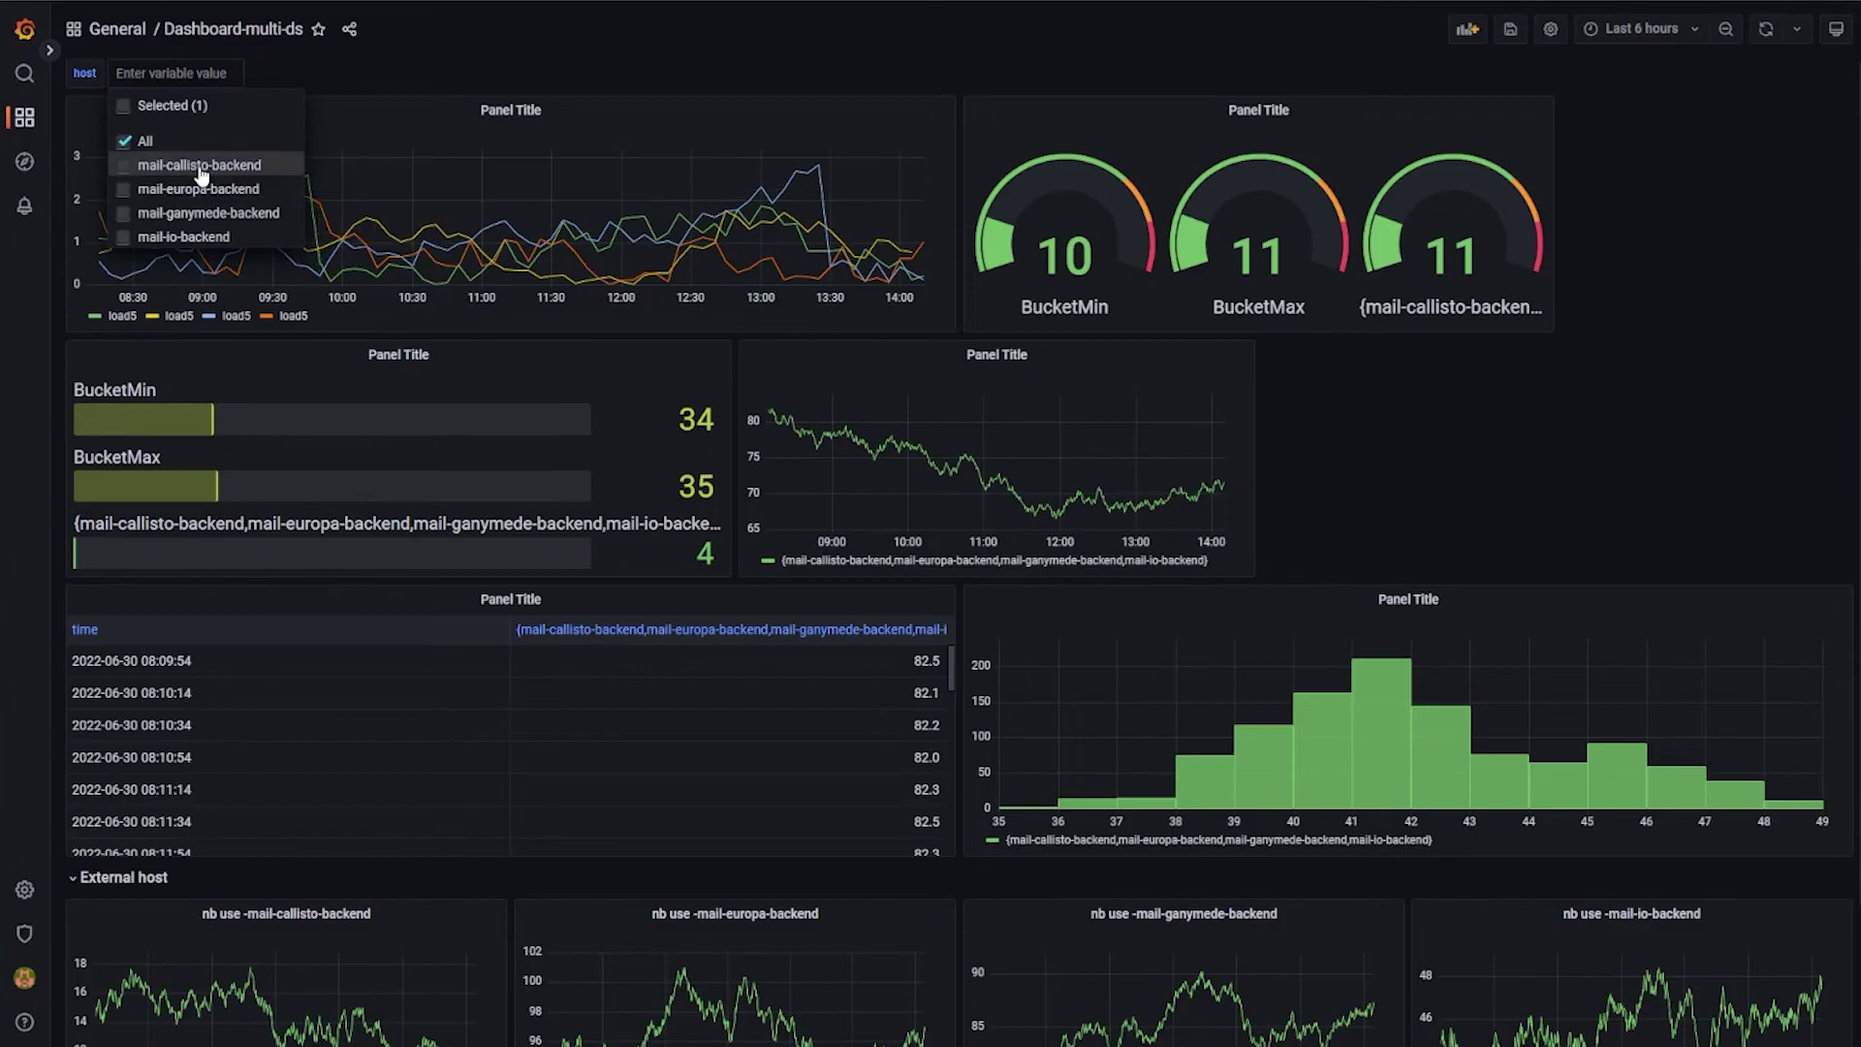
{"action": "left_click", "coordinate": [637, 59]}
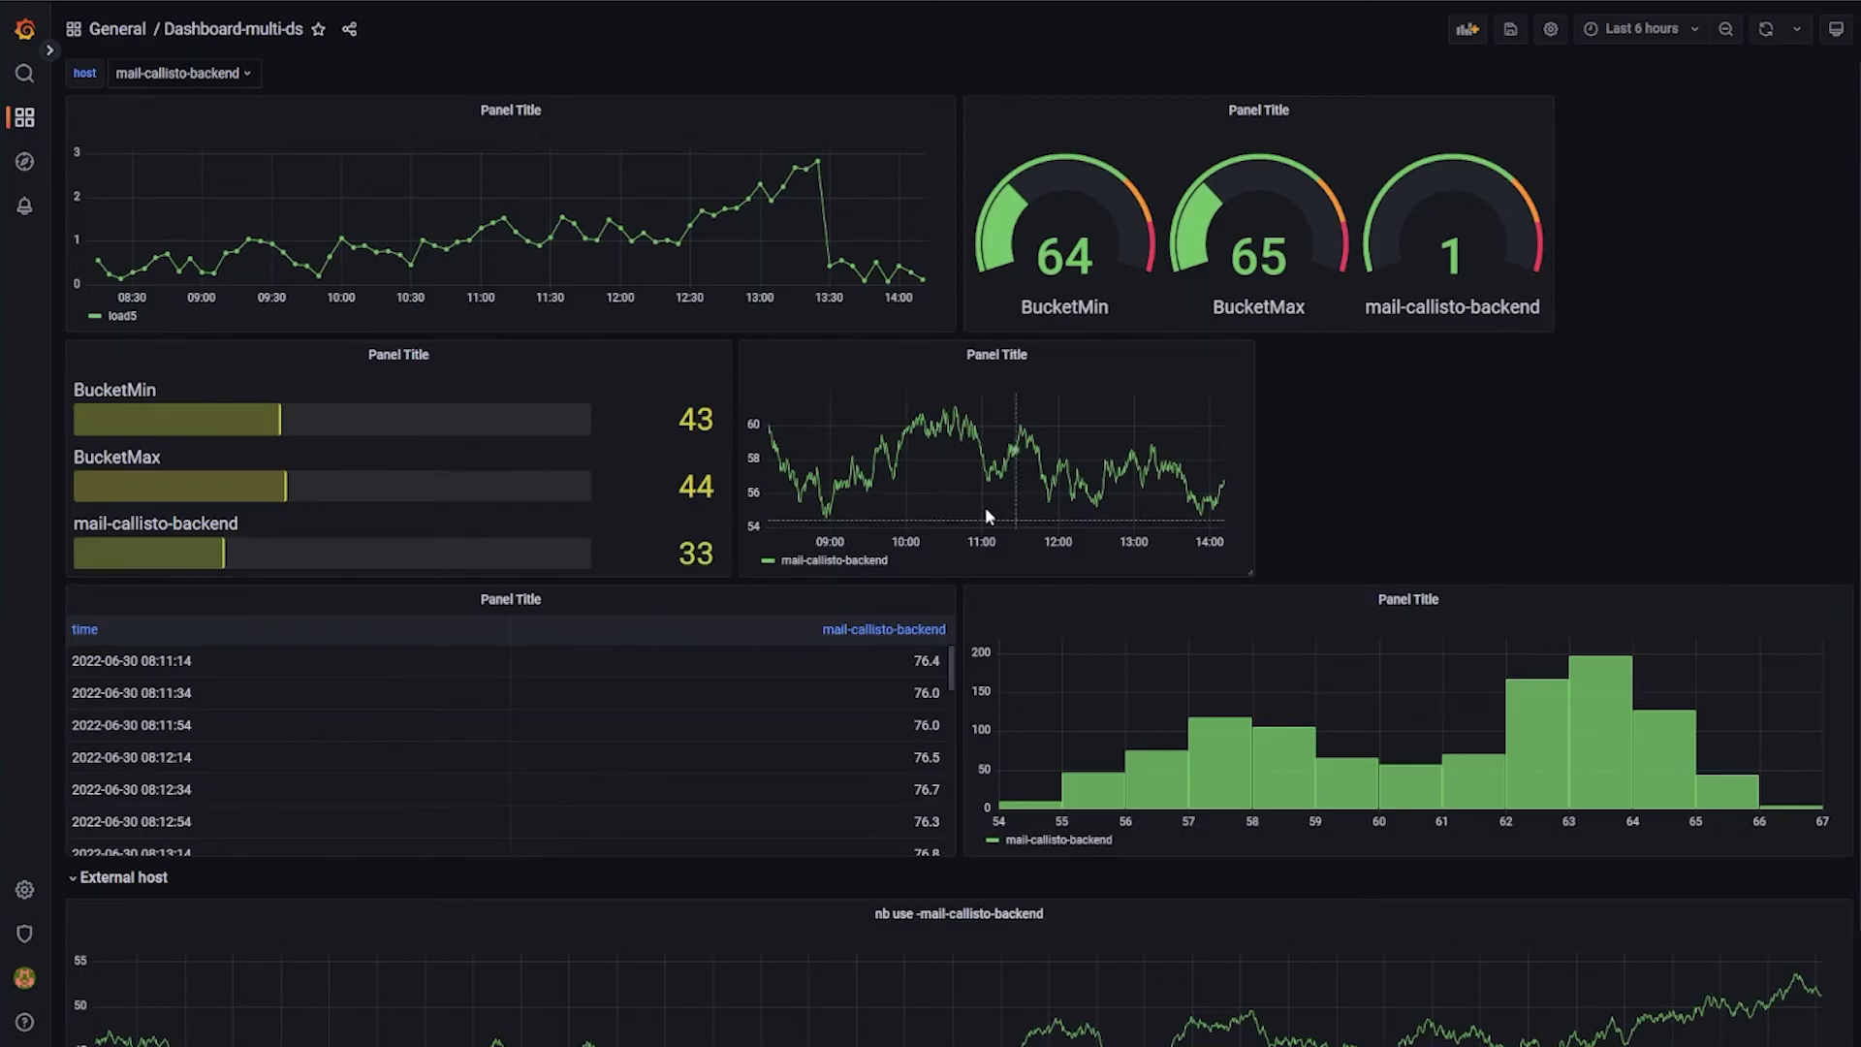
- Open the small time series panel beside the bar gauge for editing and set its data source to Mixed
{"action": "left_click", "coordinate": [1110, 360]}
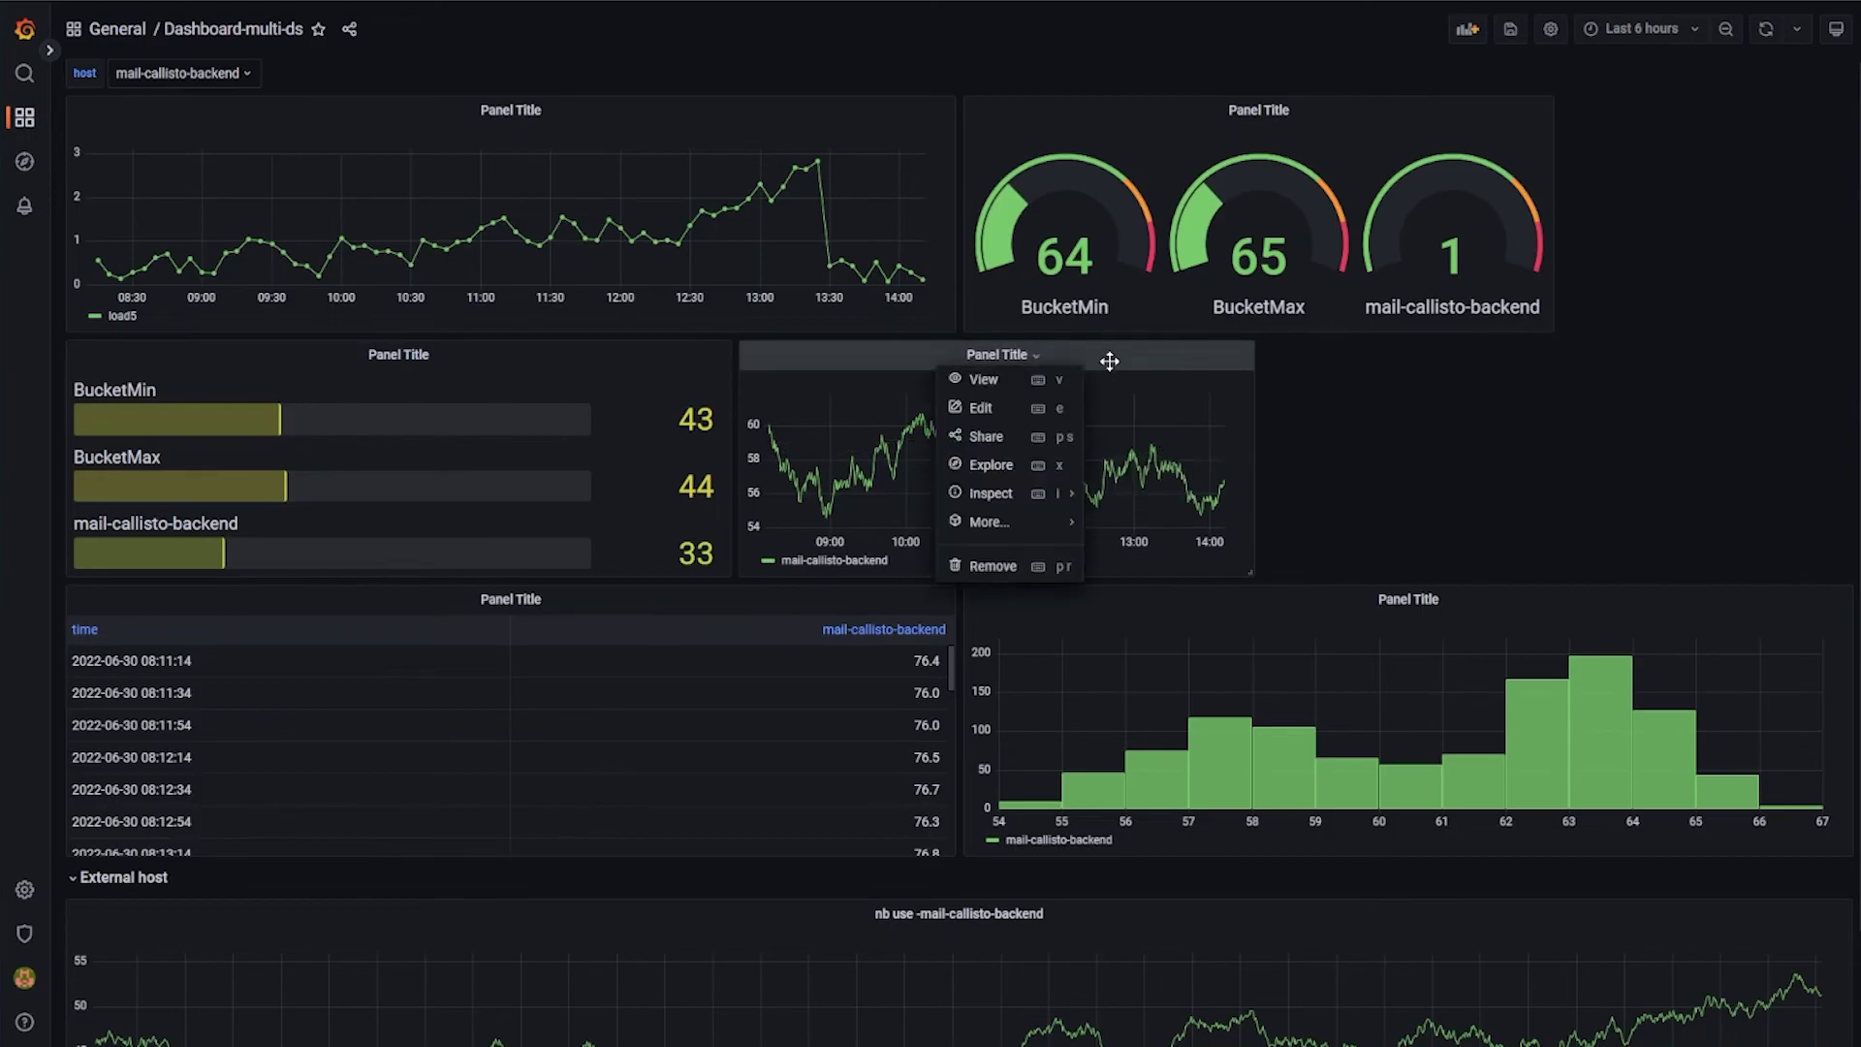
{"action": "left_click", "coordinate": [996, 417]}
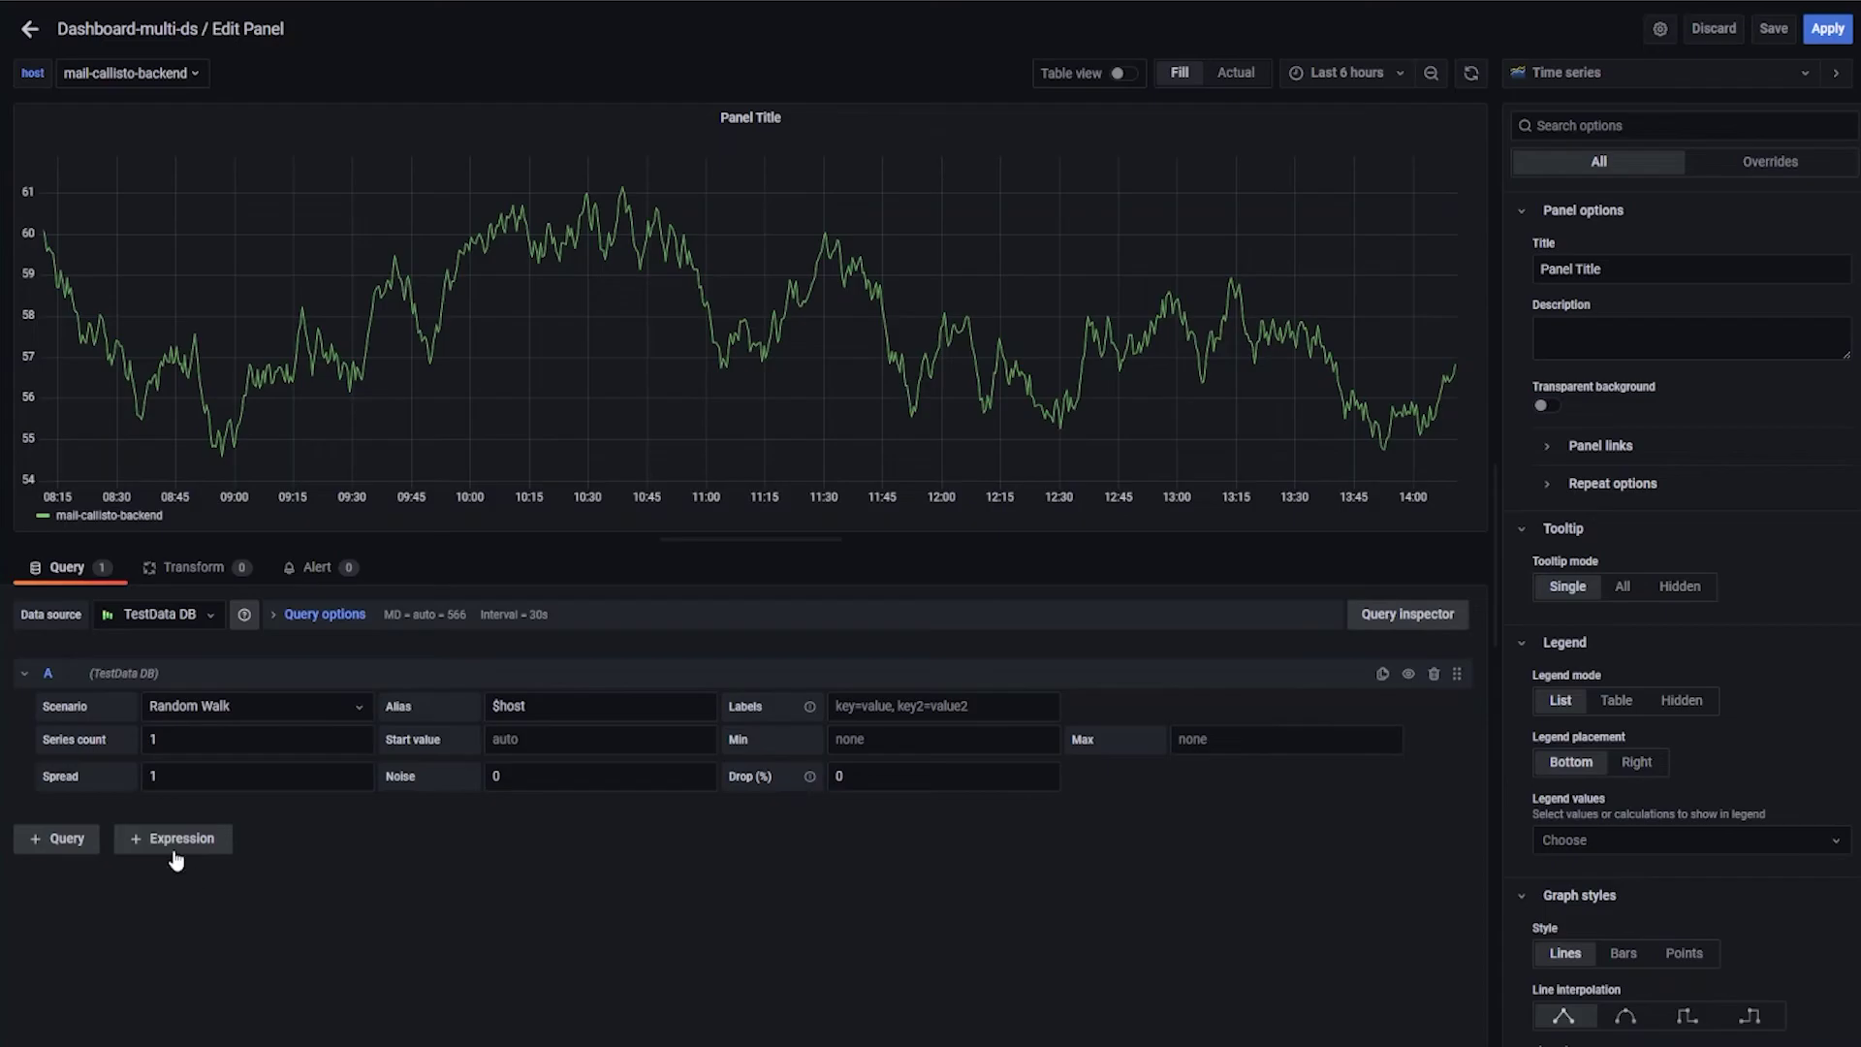
{"action": "left_click", "coordinate": [206, 619]}
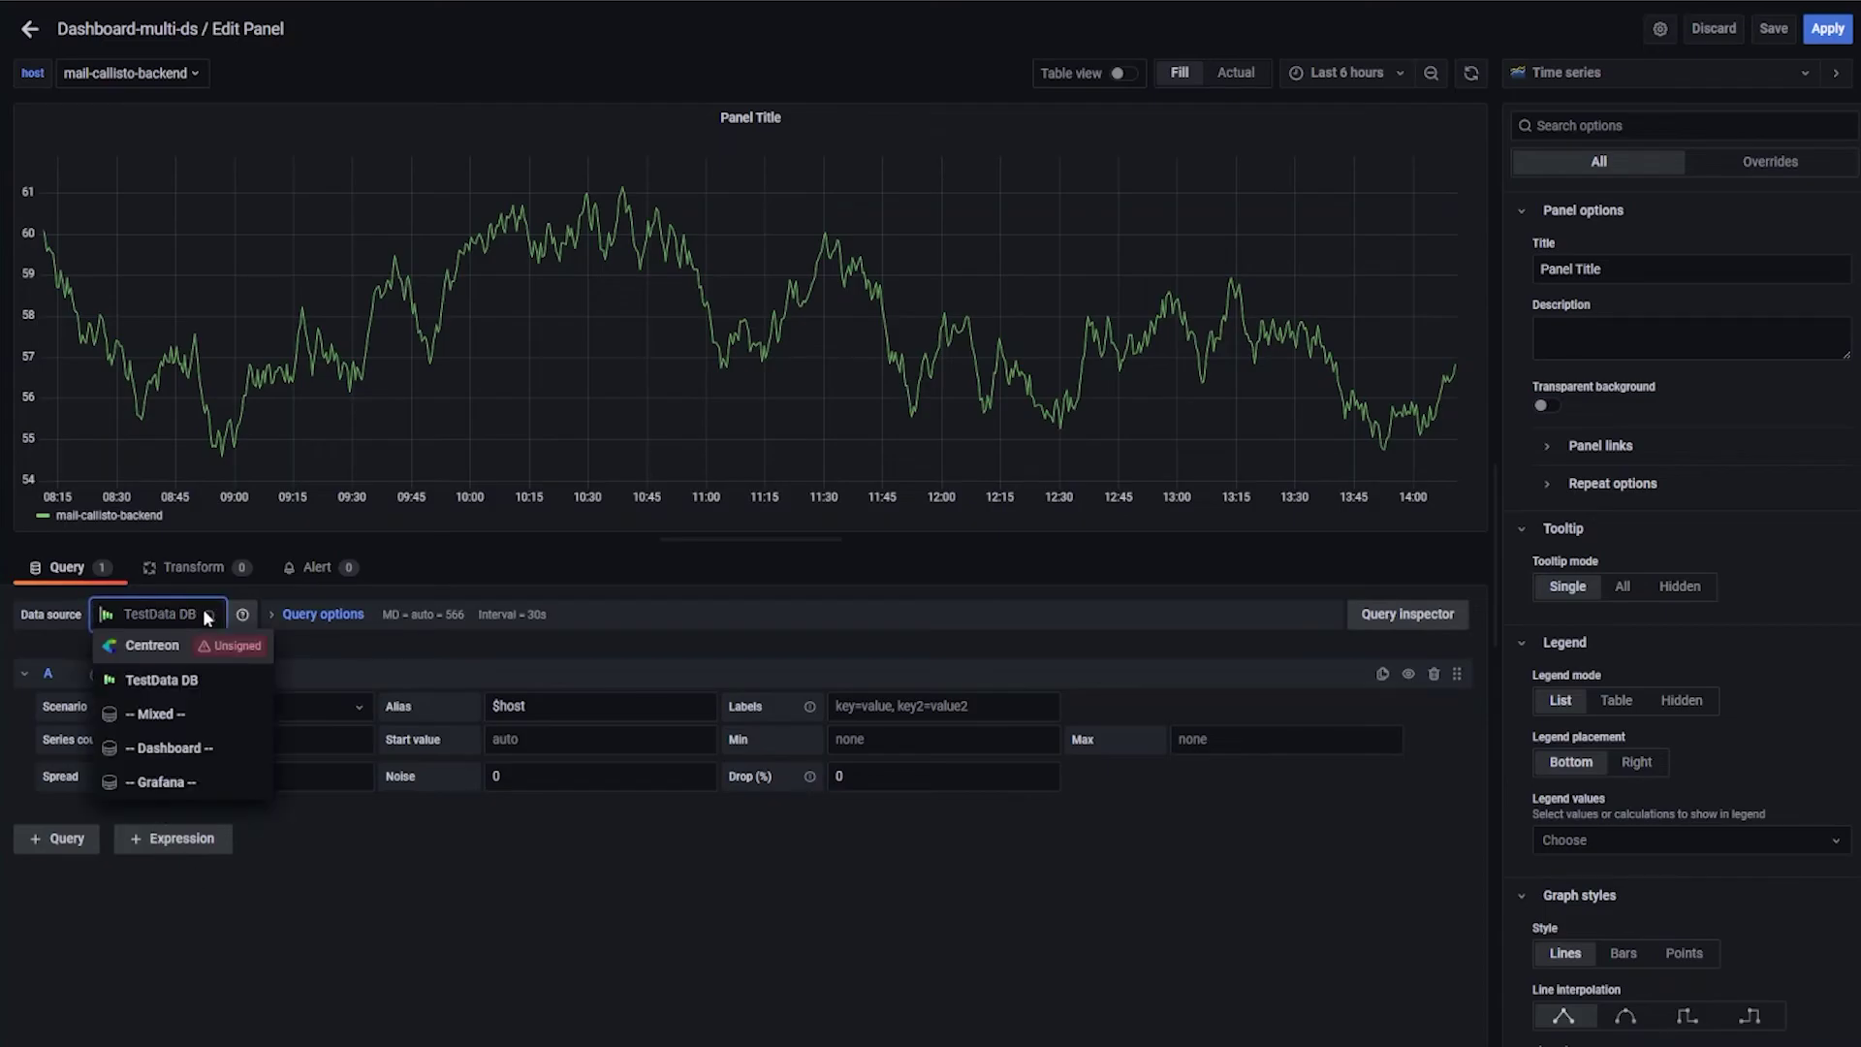
{"action": "left_click", "coordinate": [193, 722]}
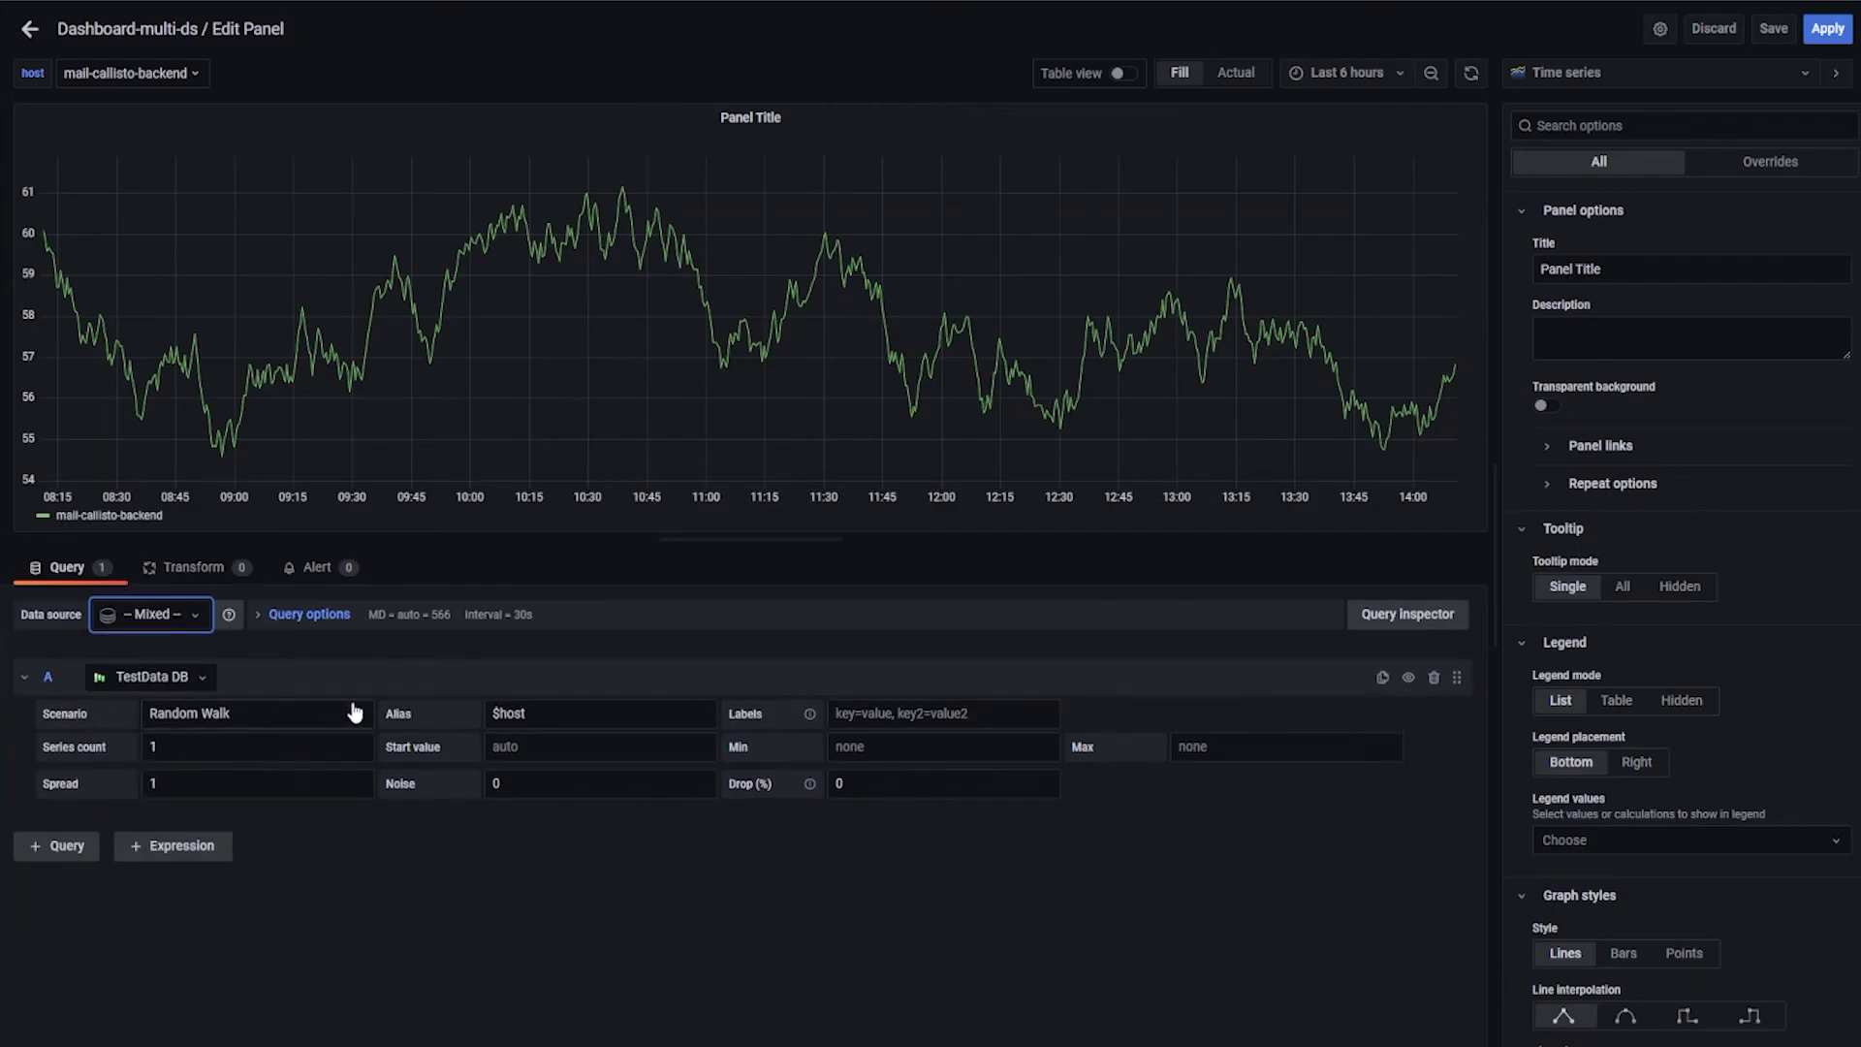
- Add a query B to the mixed panel with Centreon as its data source
{"action": "left_click", "coordinate": [39, 845]}
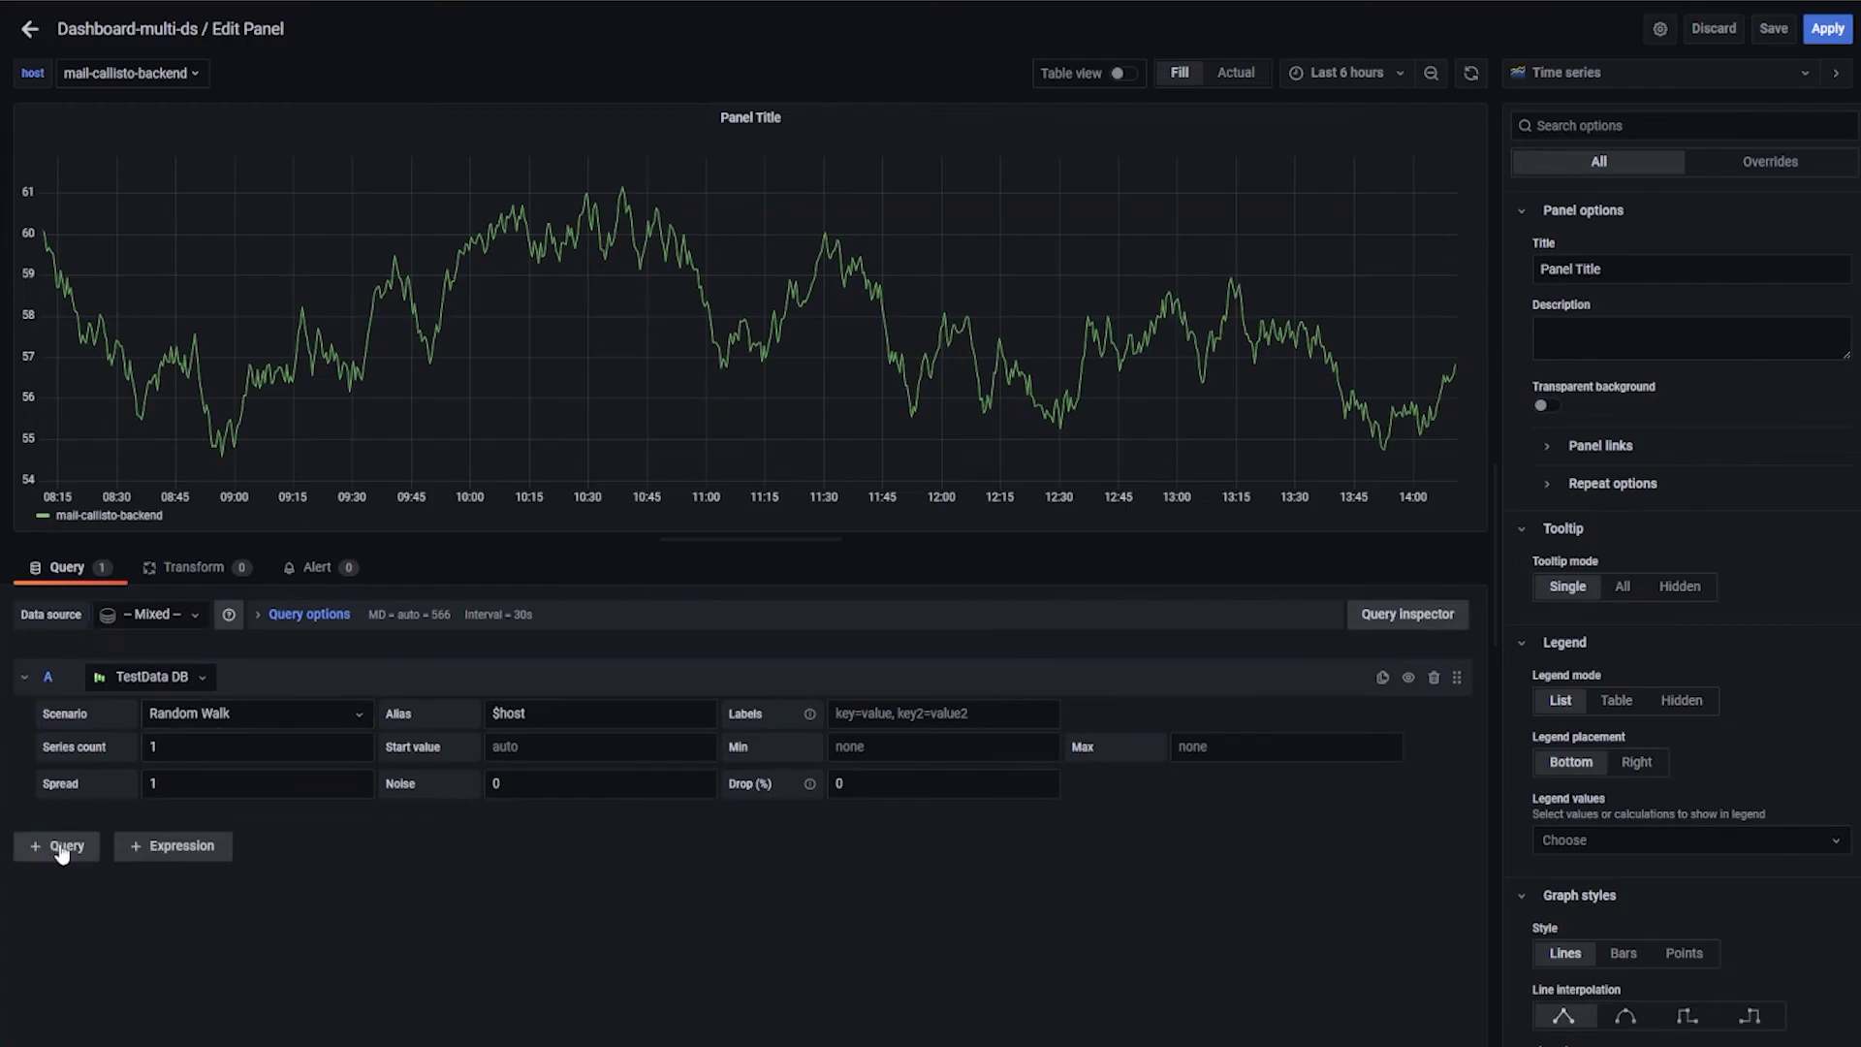
{"action": "left_click", "coordinate": [200, 832]}
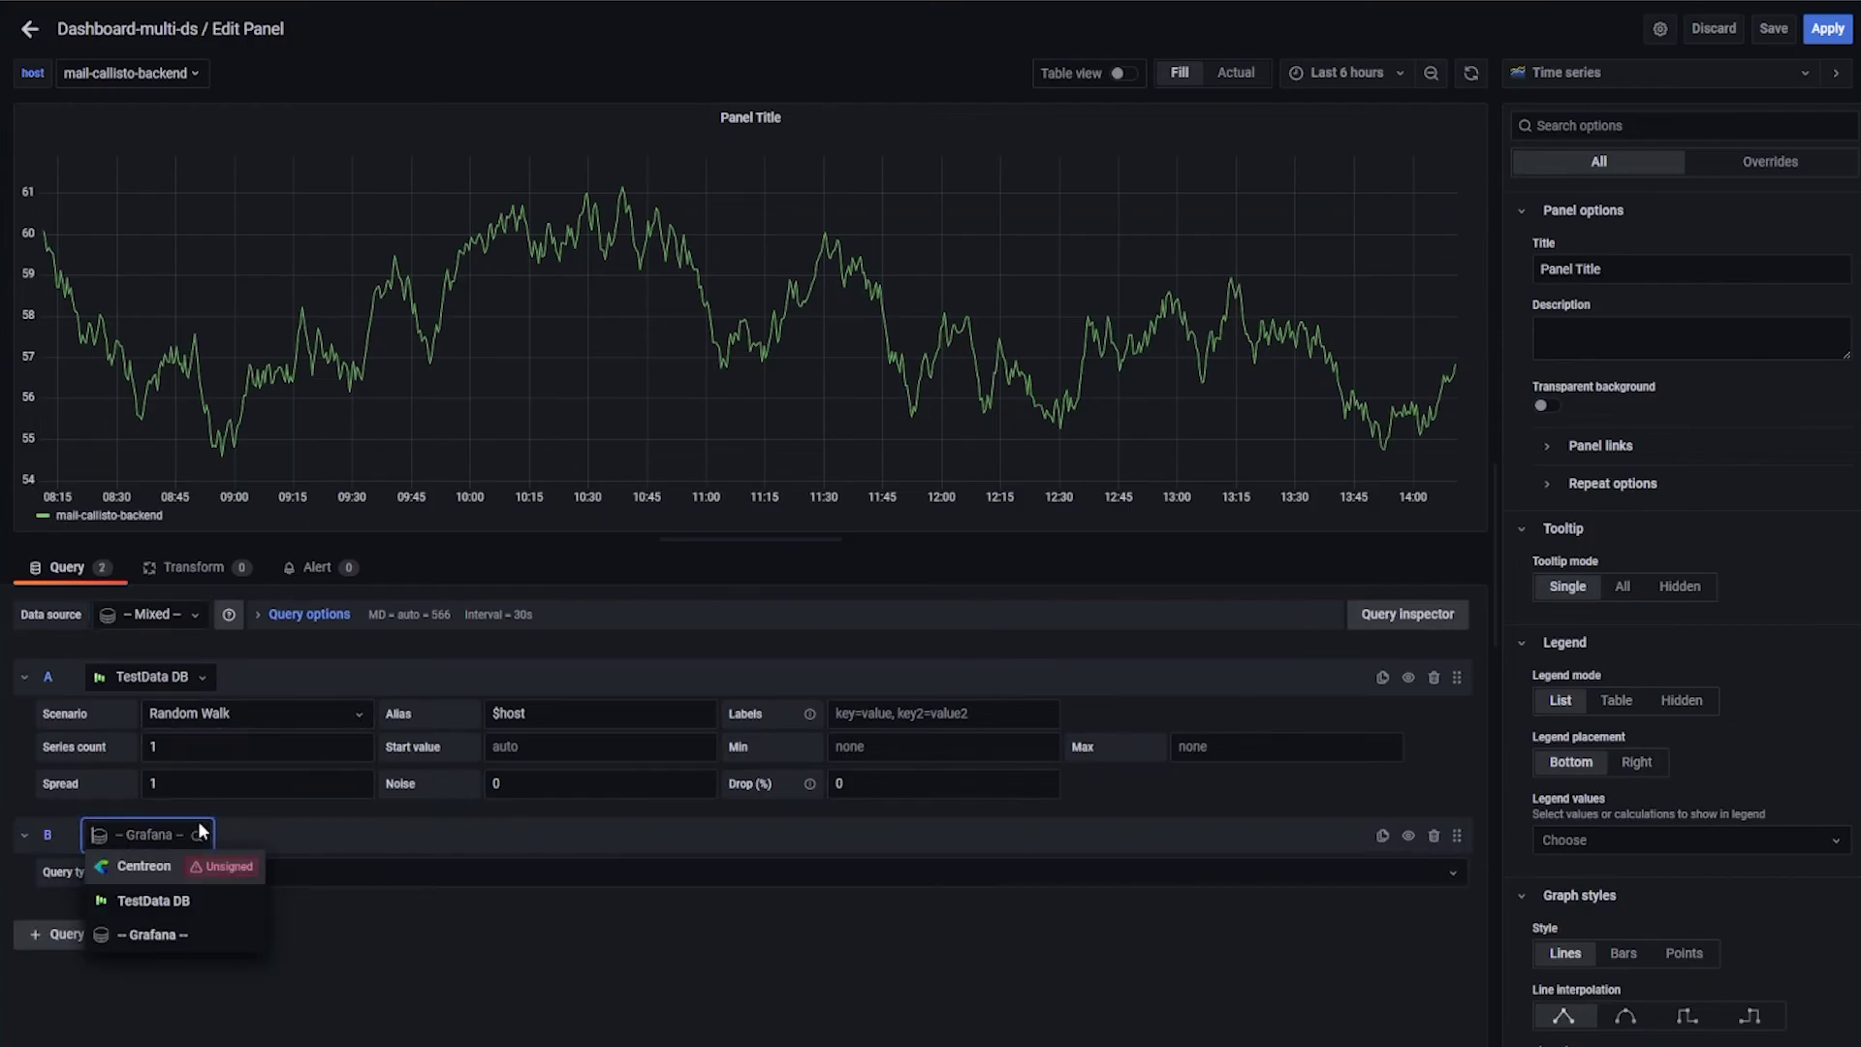
{"action": "left_click", "coordinate": [144, 866]}
{"action": "scroll", "coordinate": [290, 979], "scroll_direction": "down", "scroll_amount": 1}
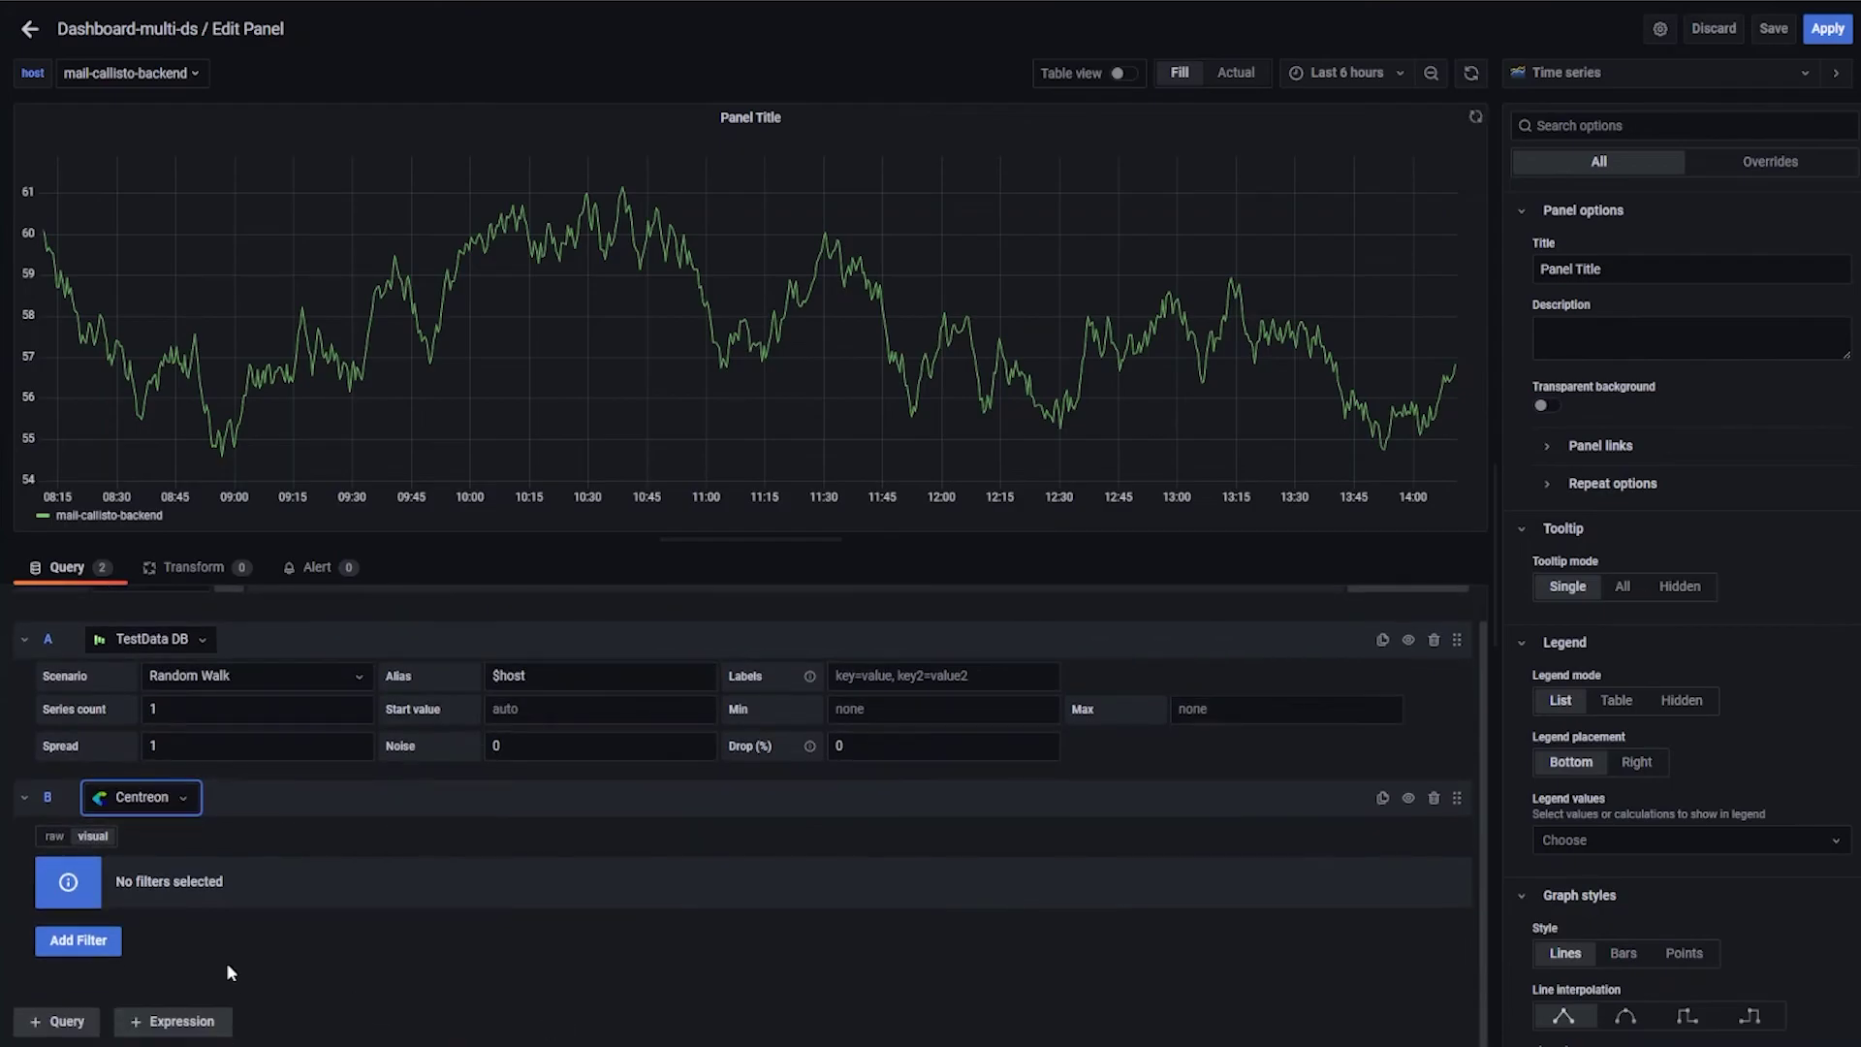
- Add a host filter set to the $host variable to Centreon query B
{"action": "left_click", "coordinate": [109, 945]}
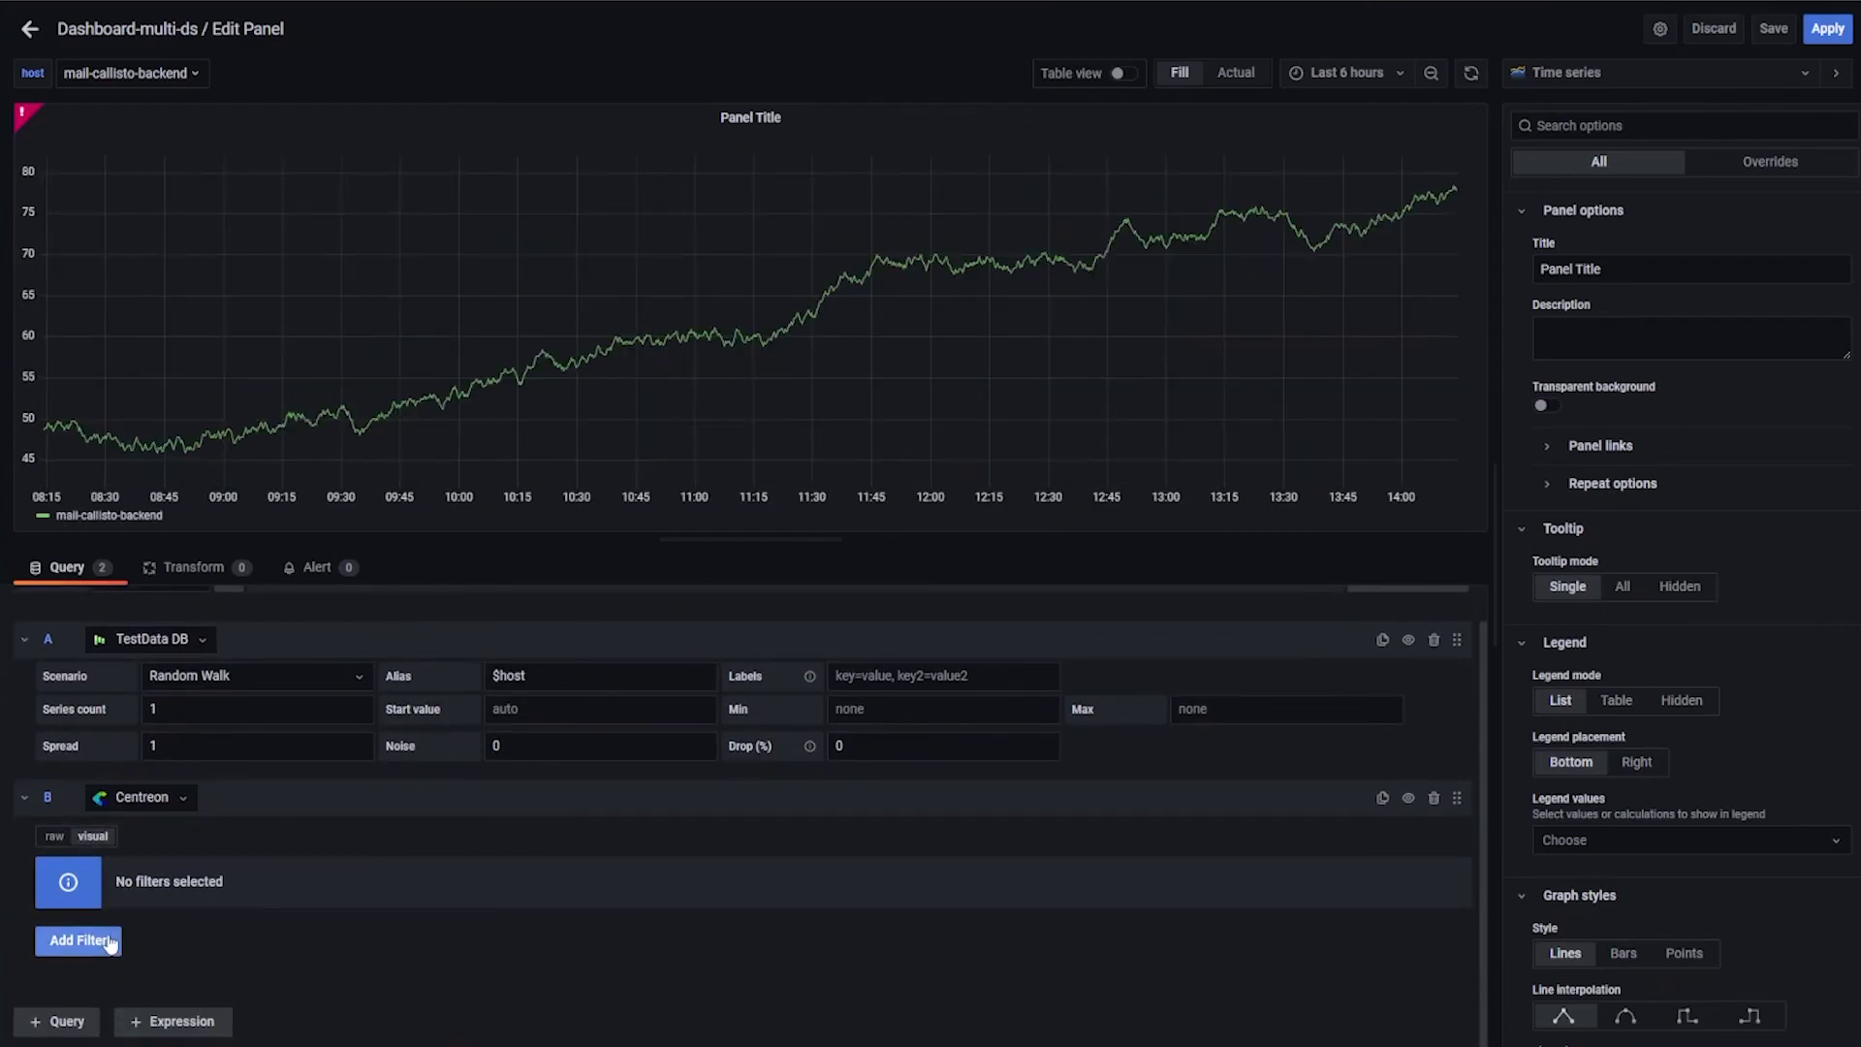
{"action": "left_click", "coordinate": [486, 905]}
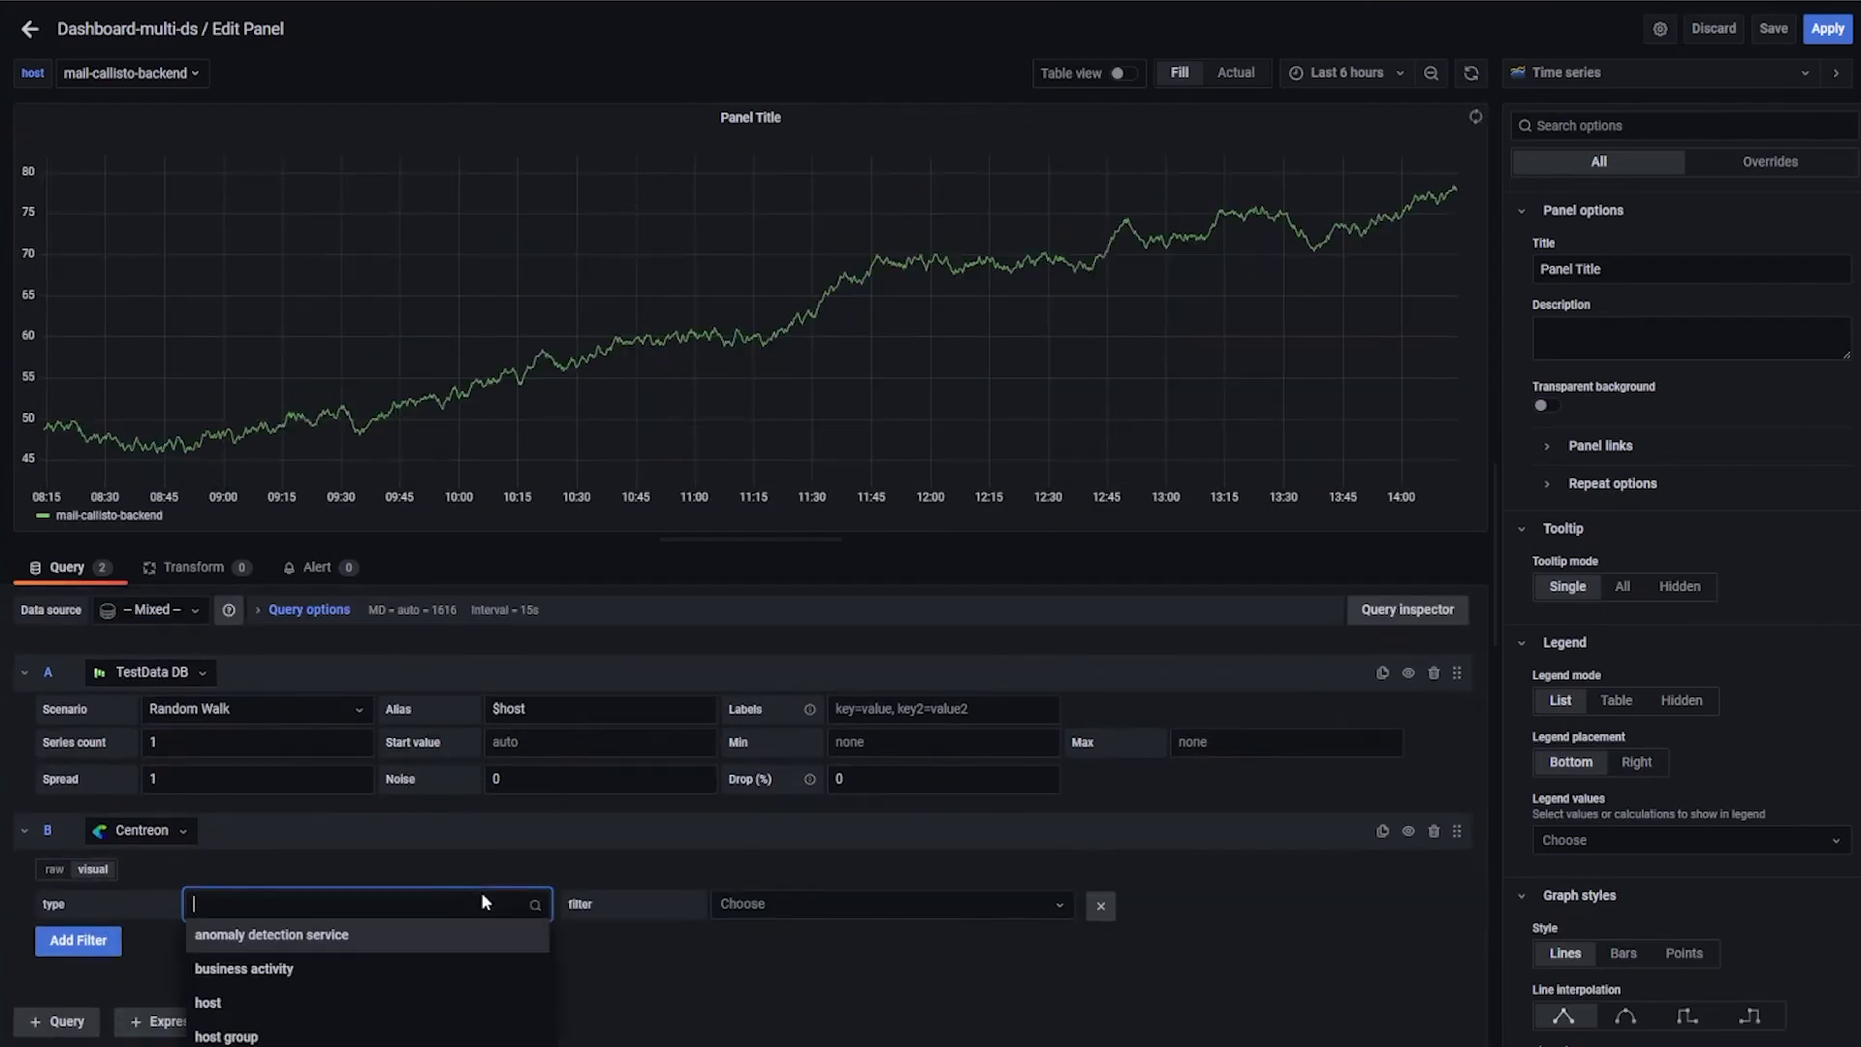
{"action": "left_click", "coordinate": [417, 1002]}
{"action": "left_click", "coordinate": [814, 901]}
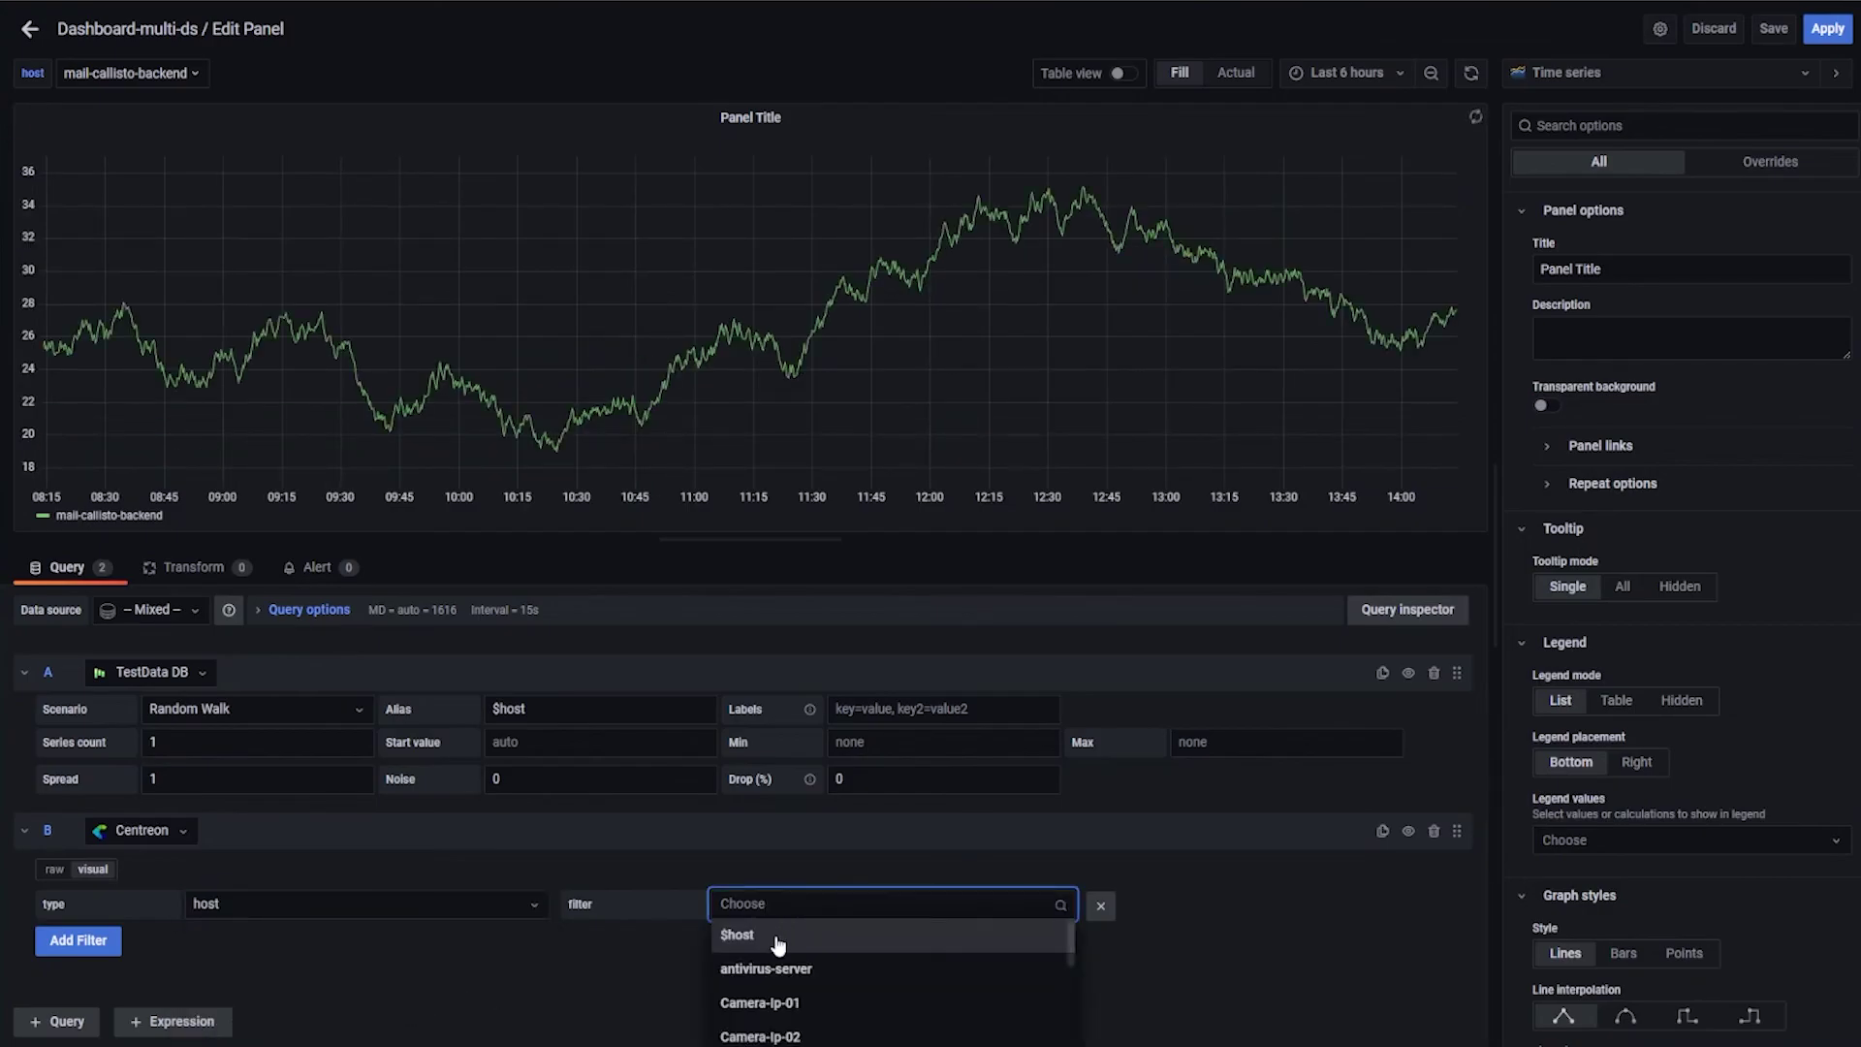
{"action": "left_click", "coordinate": [465, 966]}
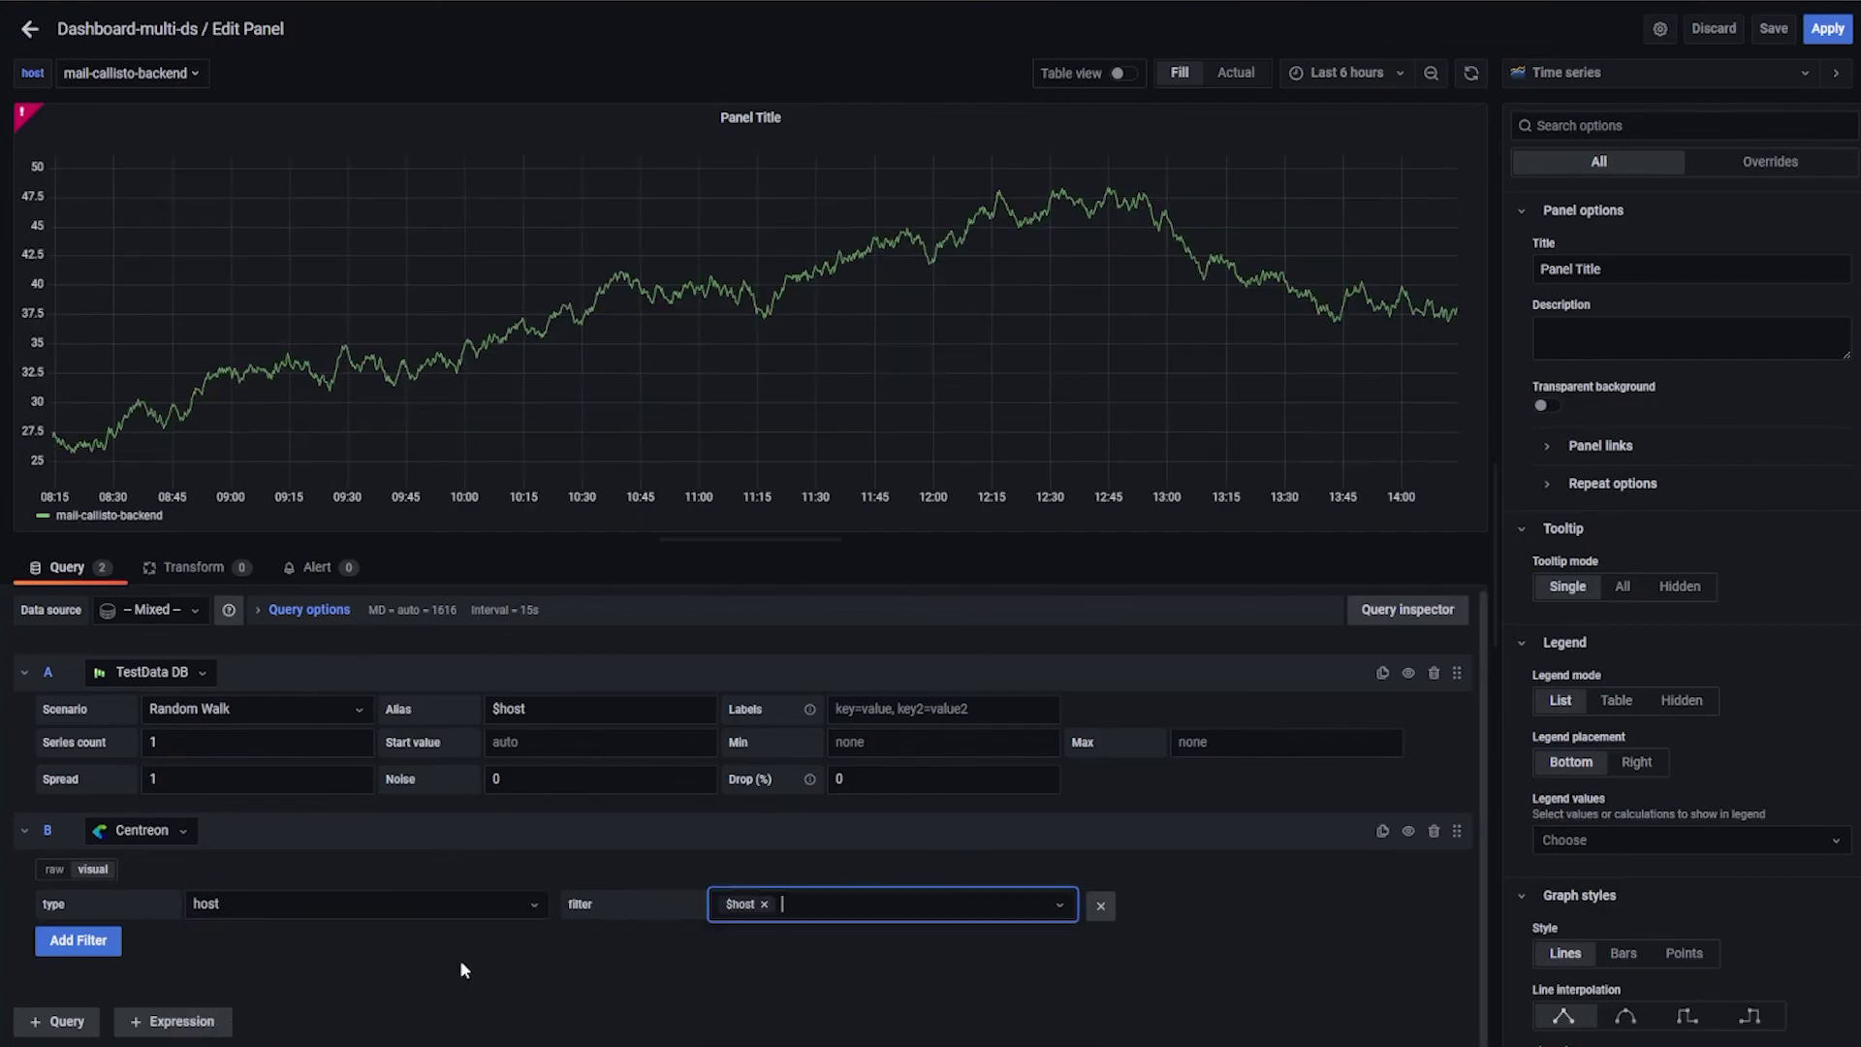
- Add a metric filter set to load5 to Centreon query B and apply the mixed panel to the dashboard
{"action": "left_click", "coordinate": [87, 945]}
{"action": "left_click", "coordinate": [364, 948]}
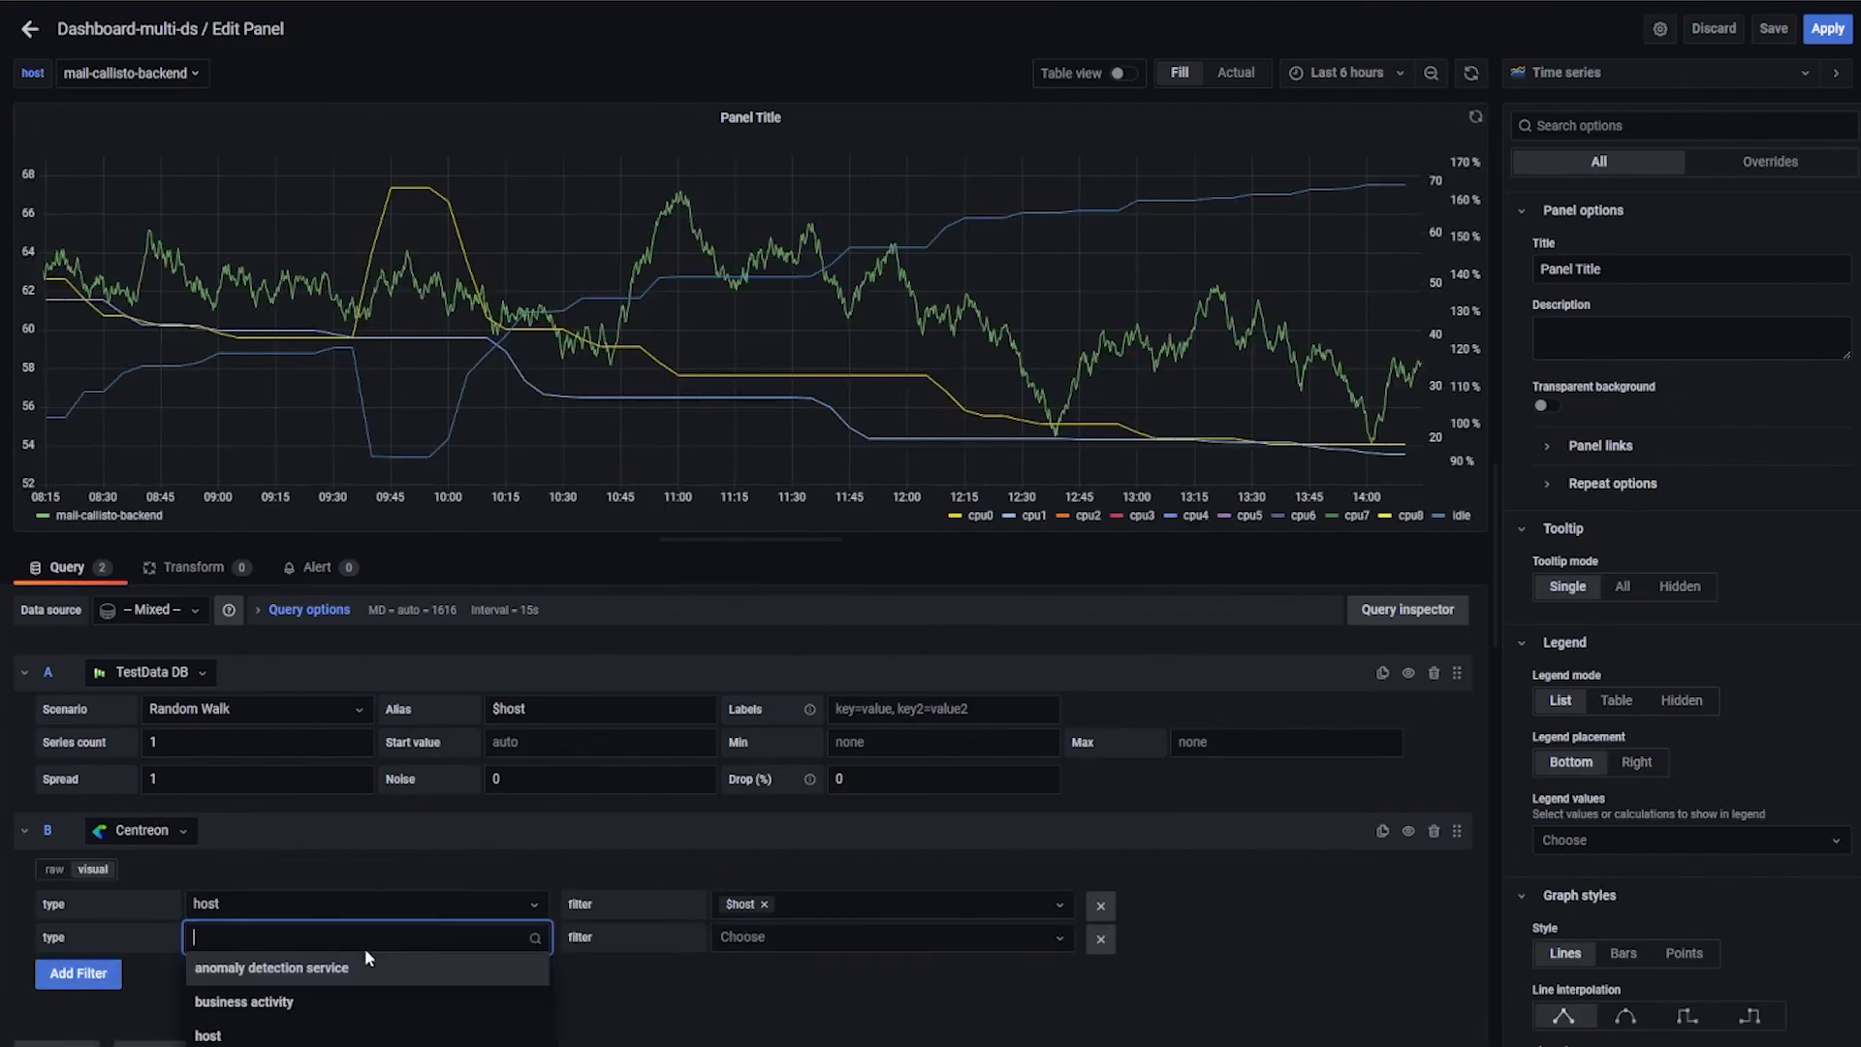
{"action": "type", "text": "metr"}
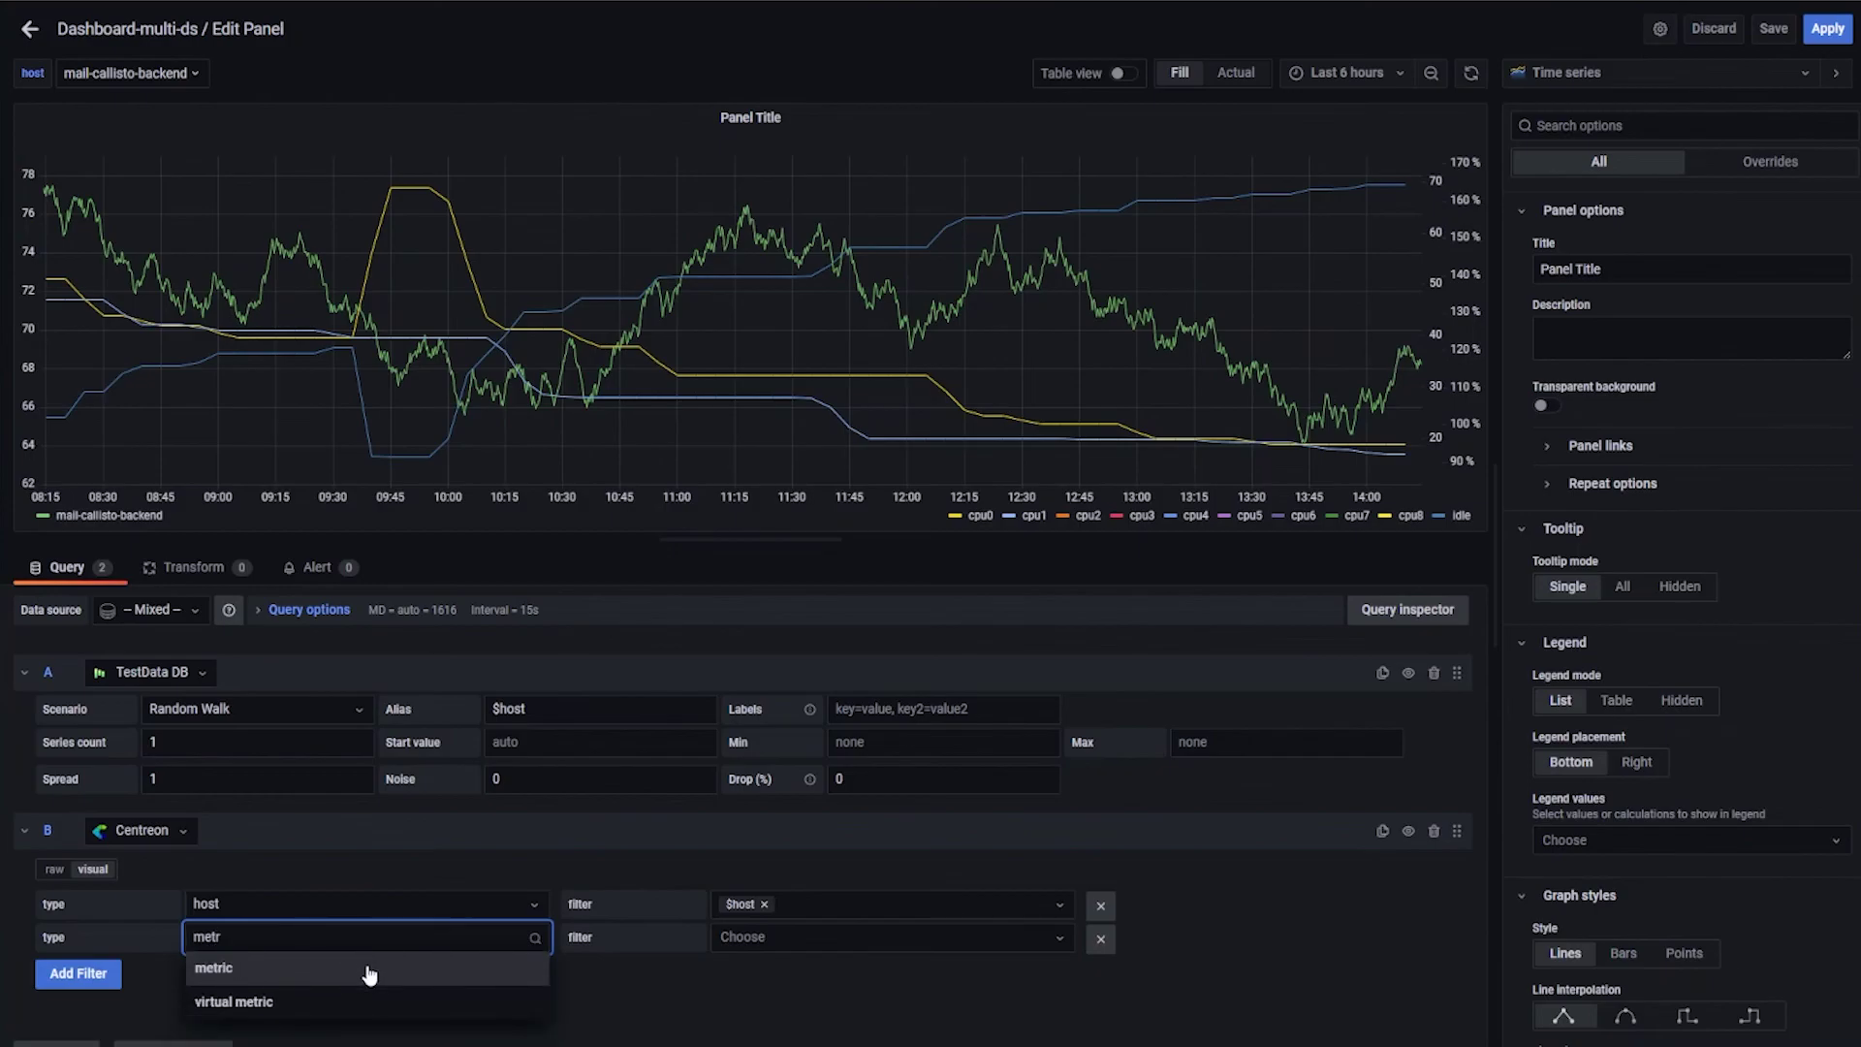
{"action": "left_click", "coordinate": [370, 970]}
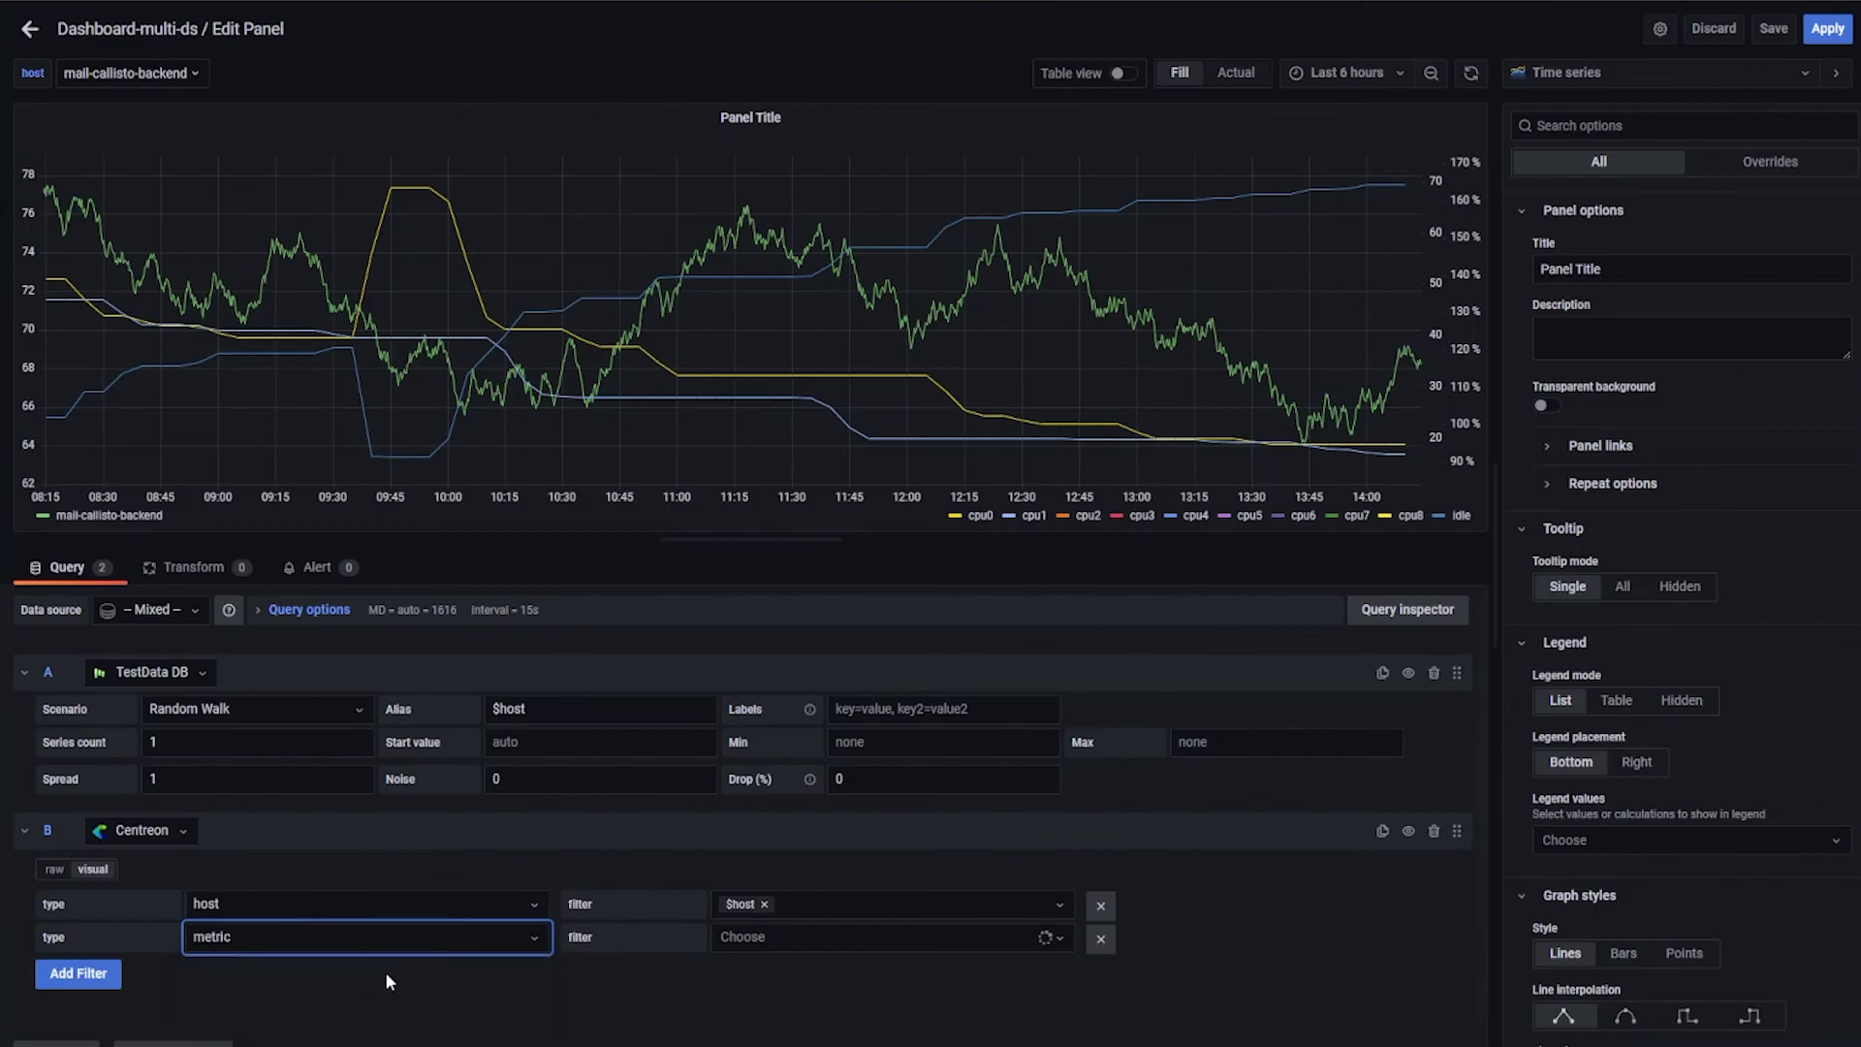
{"action": "left_click", "coordinate": [802, 936]}
{"action": "type", "text": "load"}
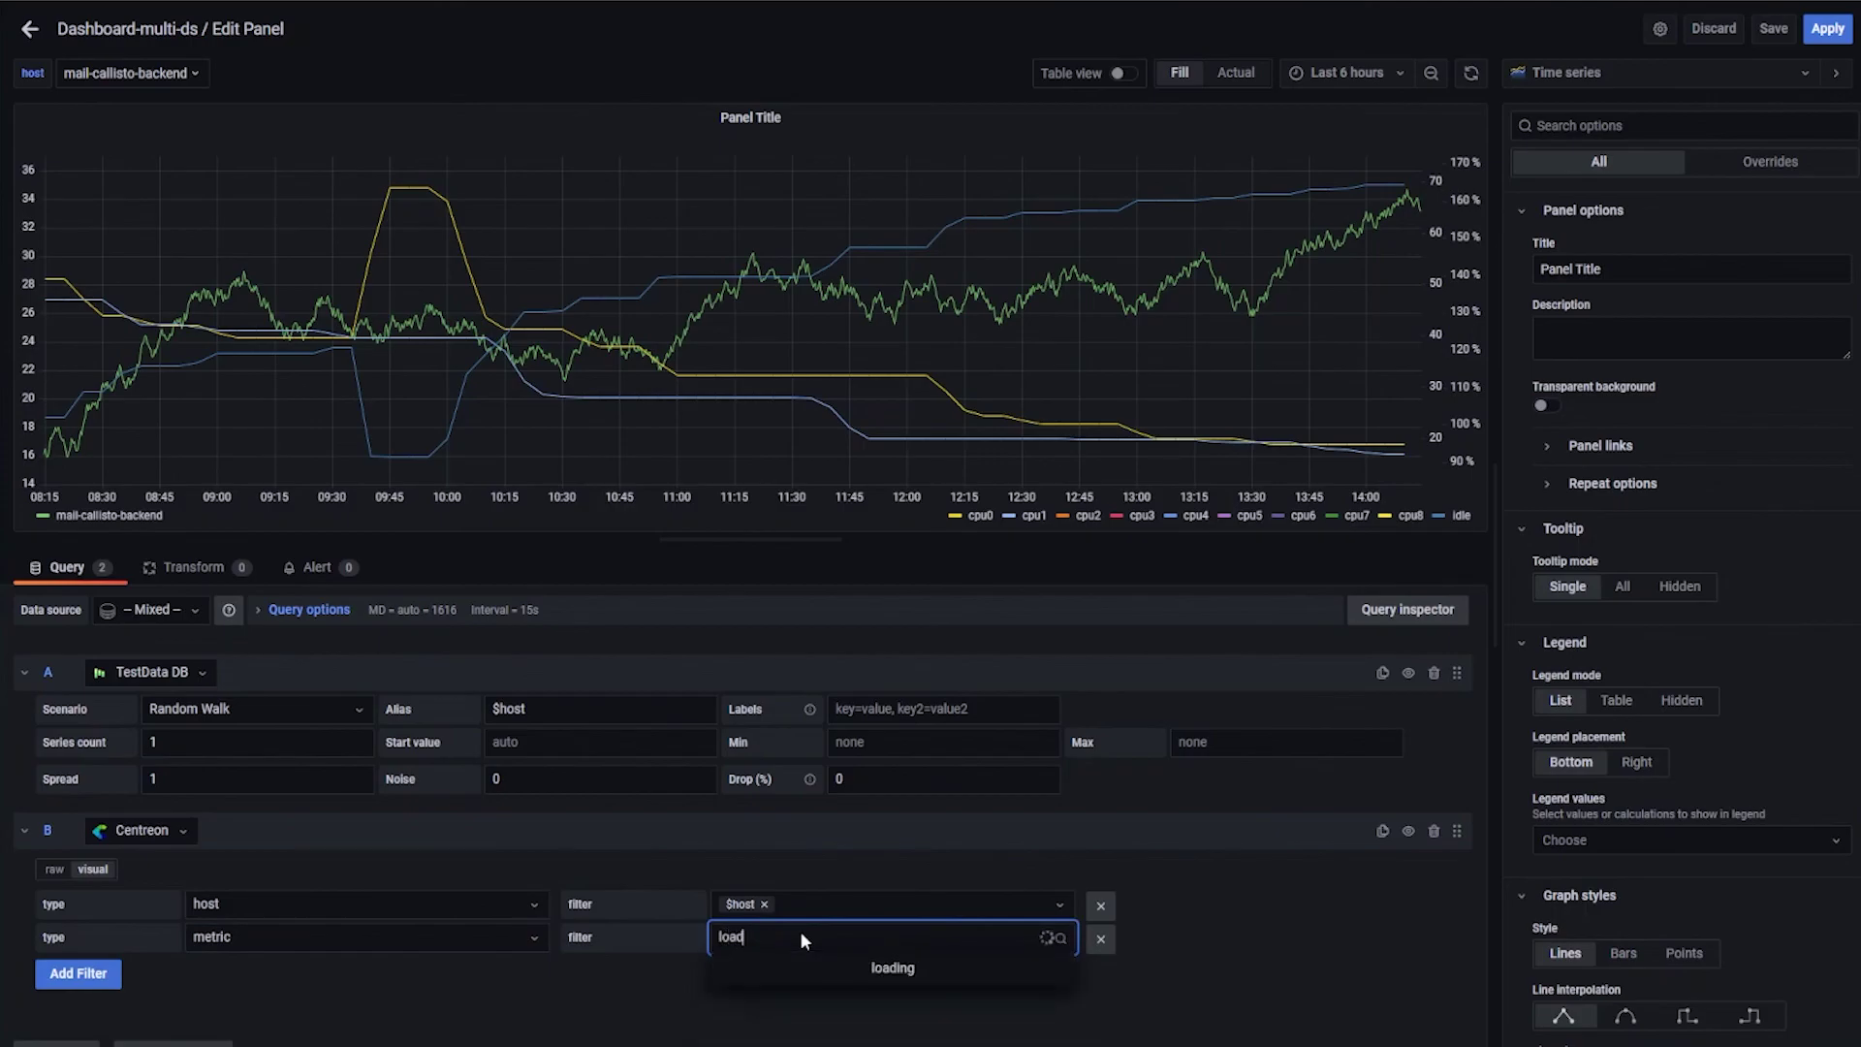
{"action": "left_click", "coordinate": [807, 1035]}
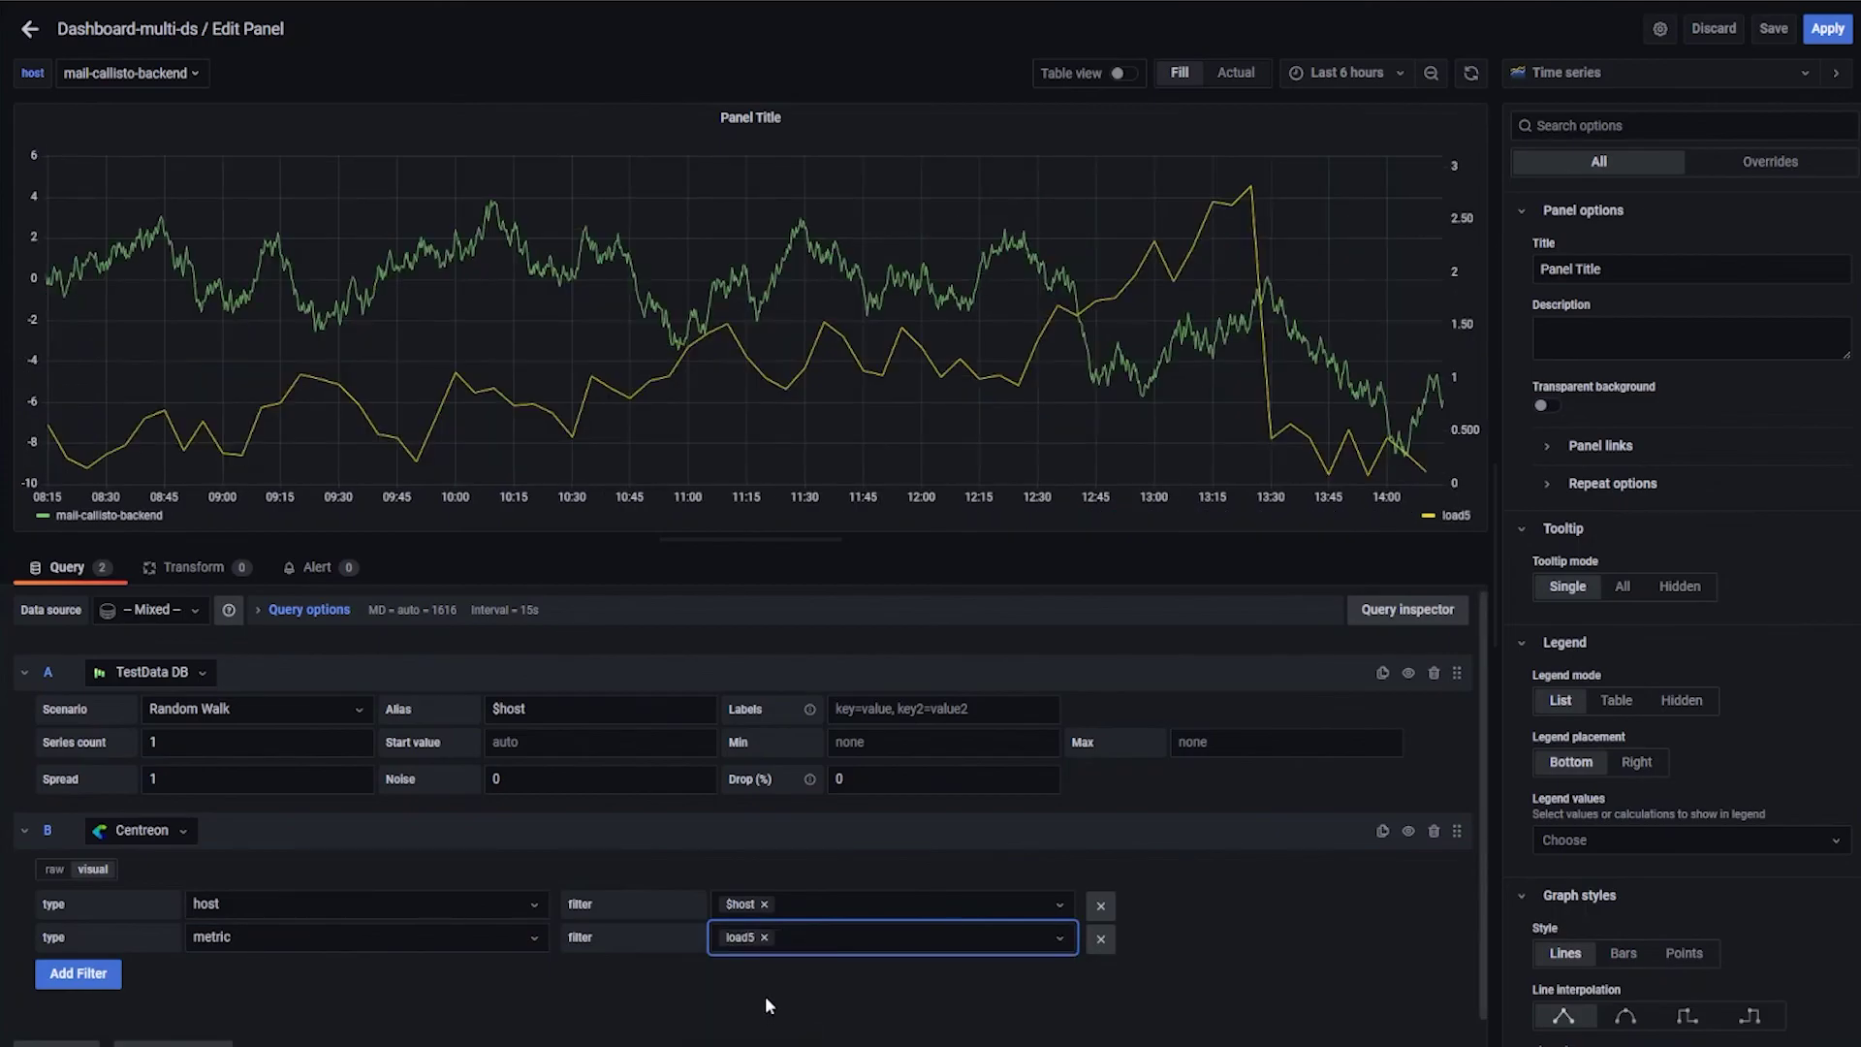
{"action": "left_click", "coordinate": [764, 992]}
{"action": "left_click", "coordinate": [1827, 30]}
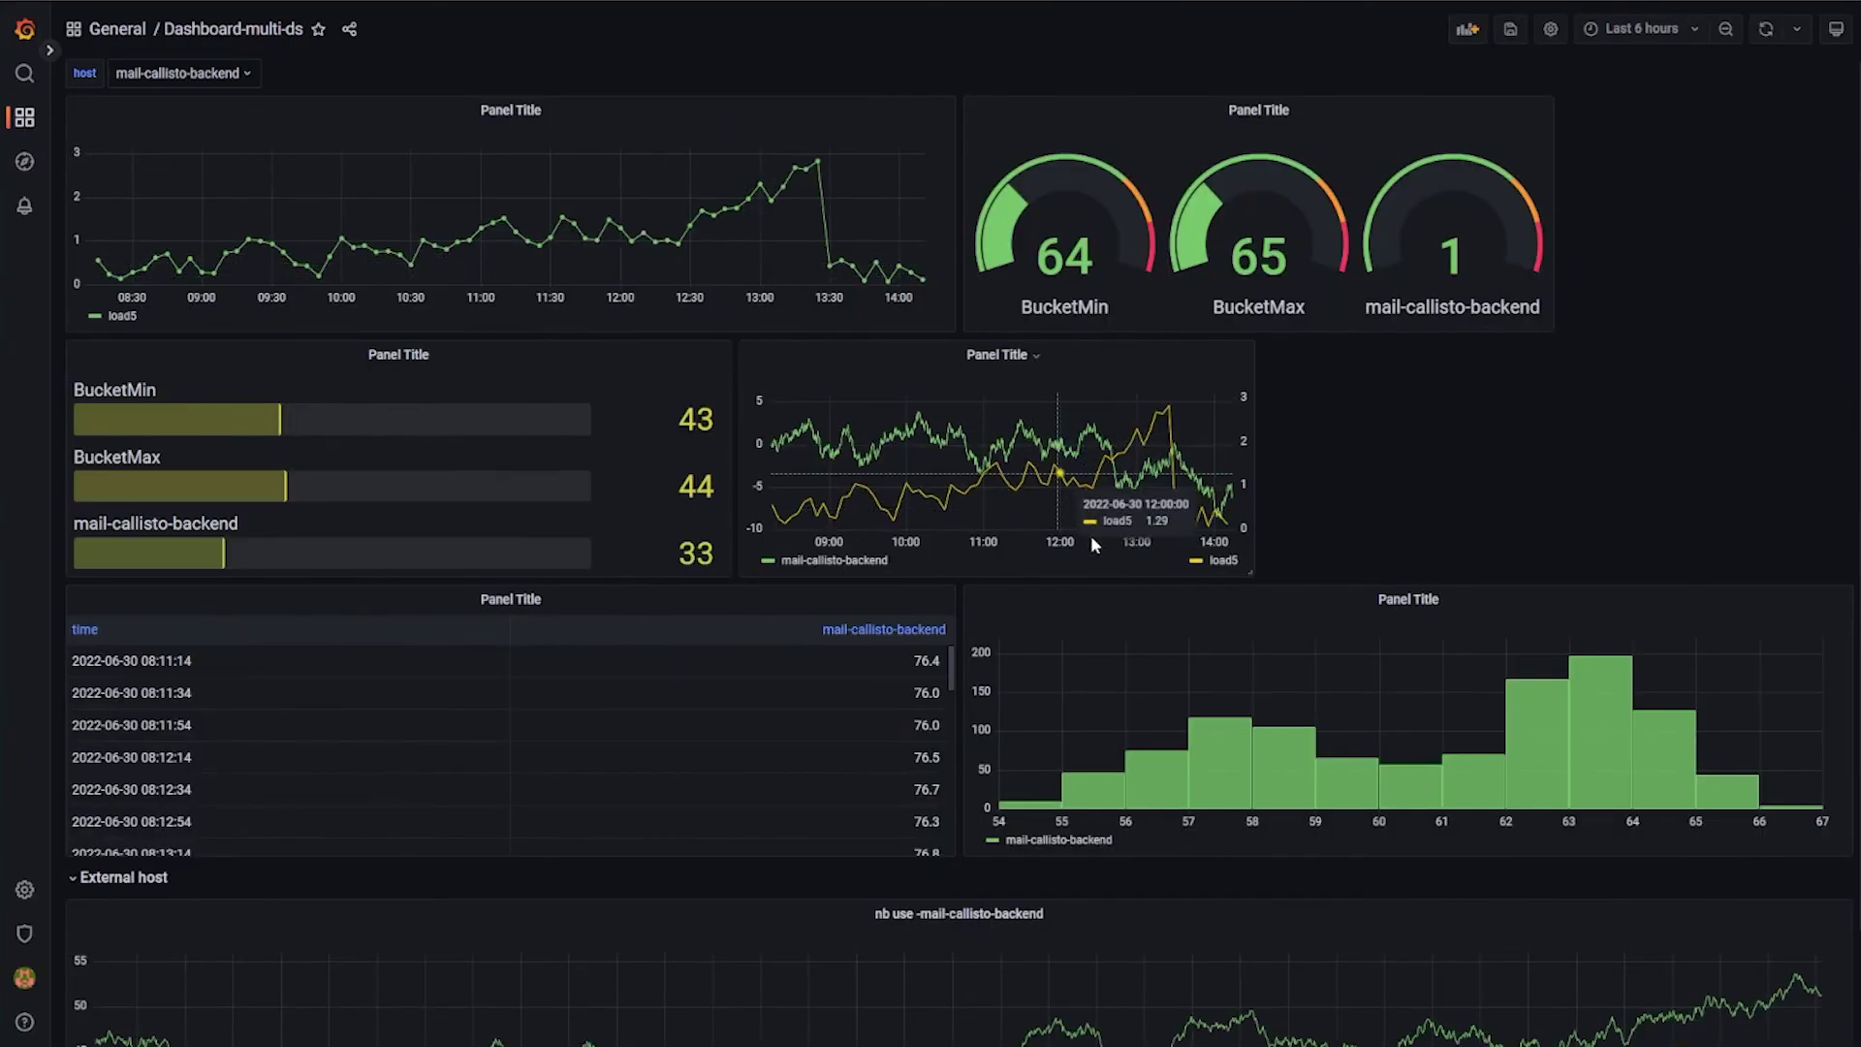
- Switch the host variable of Dashboard-multi-ds back to All
{"action": "left_click", "coordinate": [225, 74]}
{"action": "left_click", "coordinate": [137, 143]}
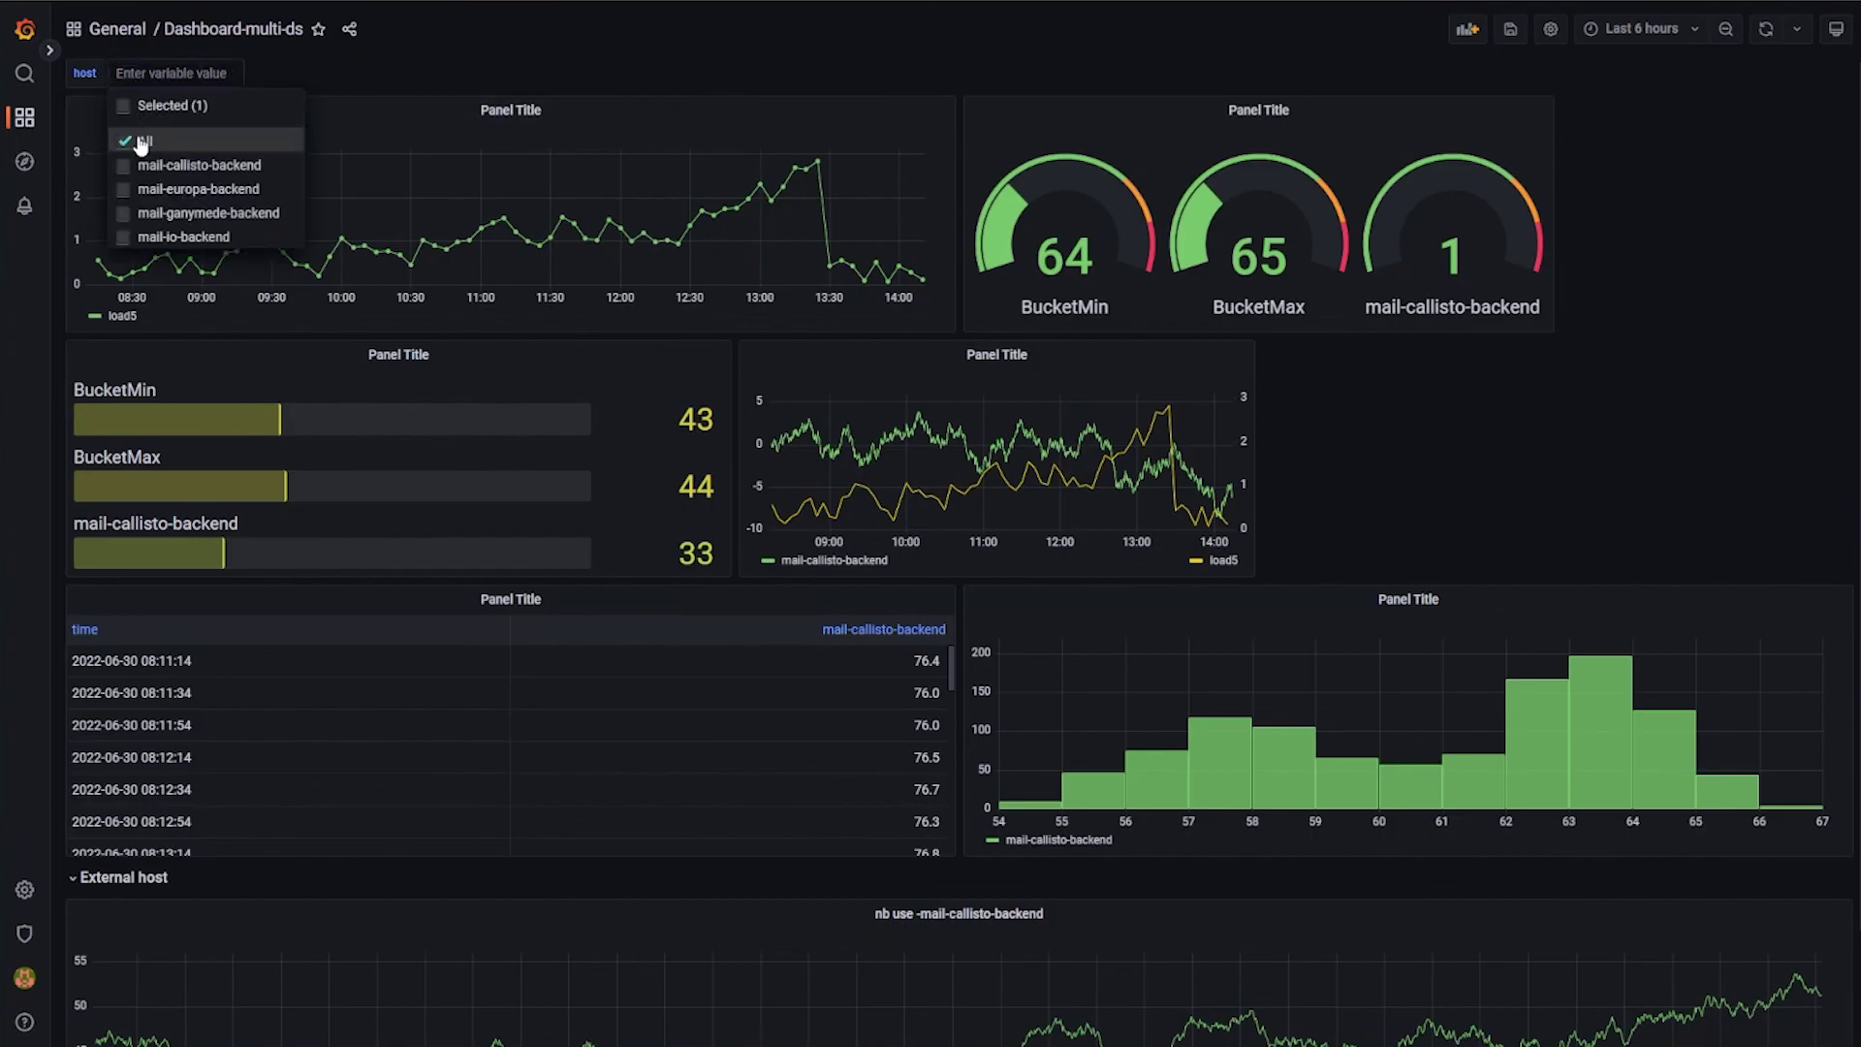
{"action": "left_click", "coordinate": [1374, 440]}
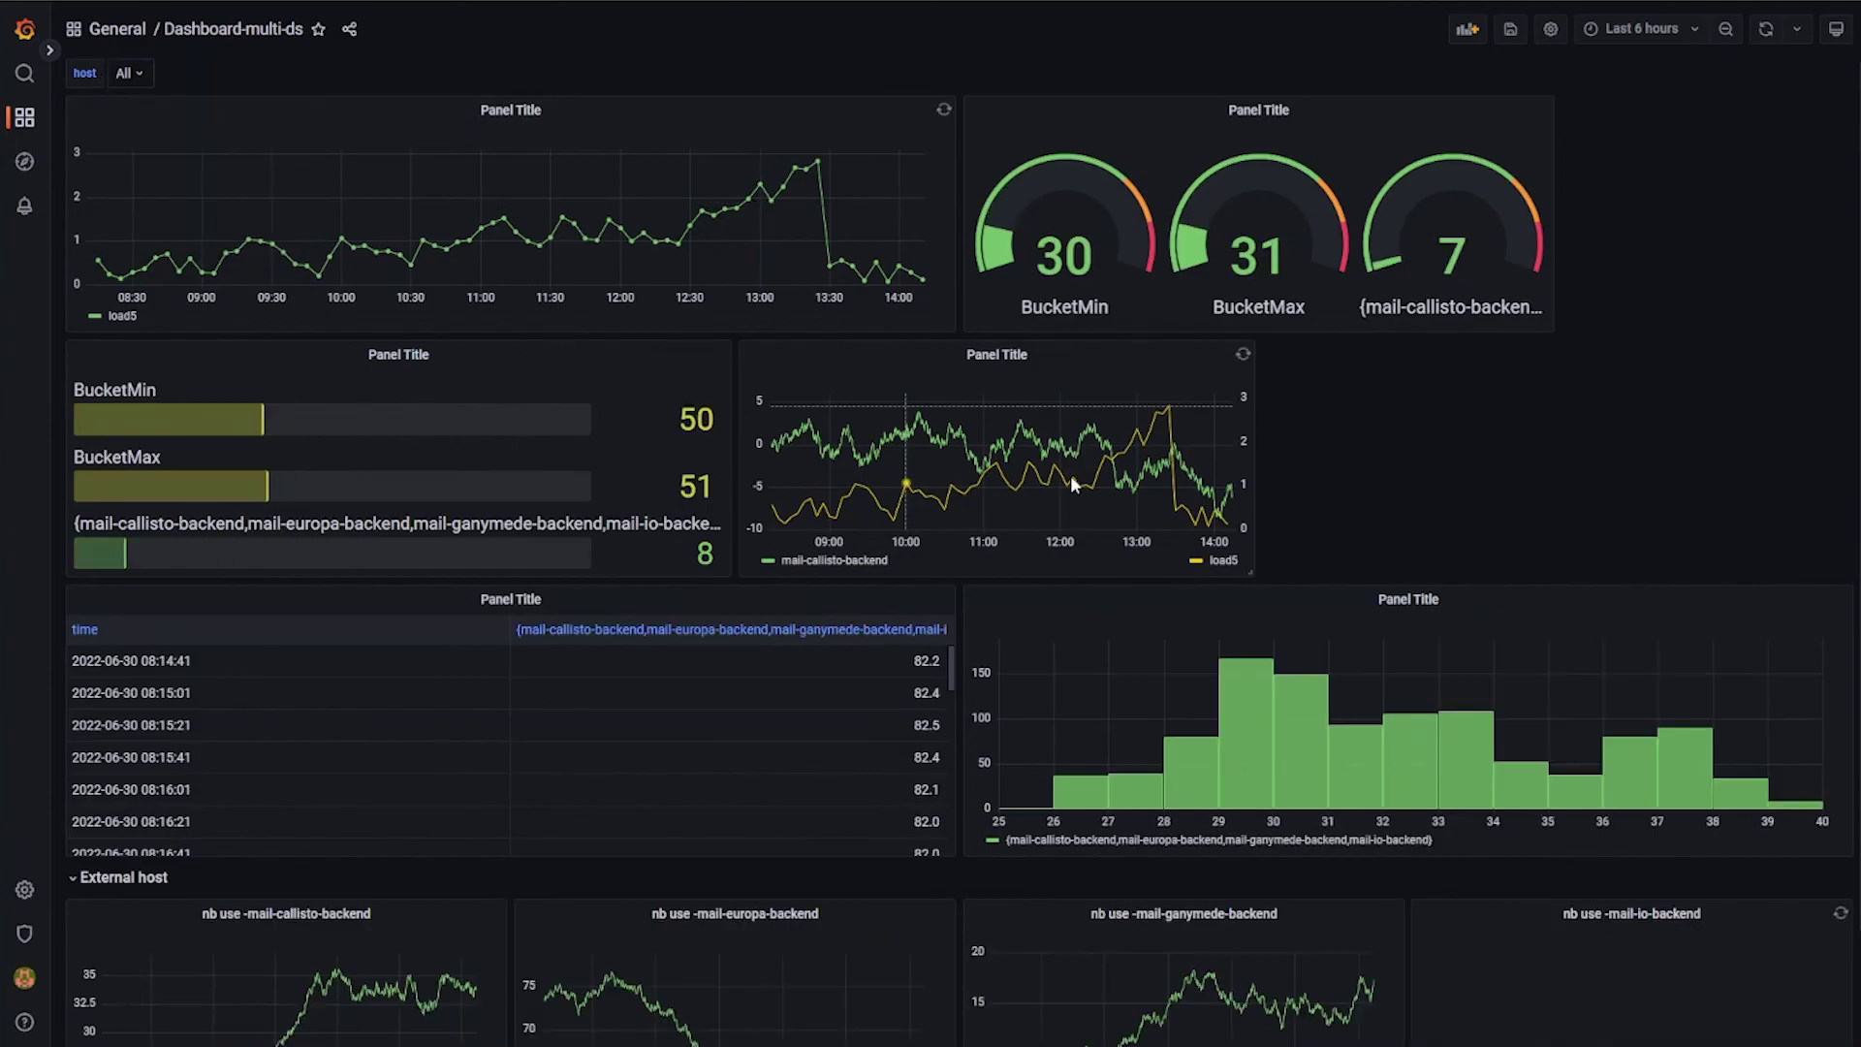